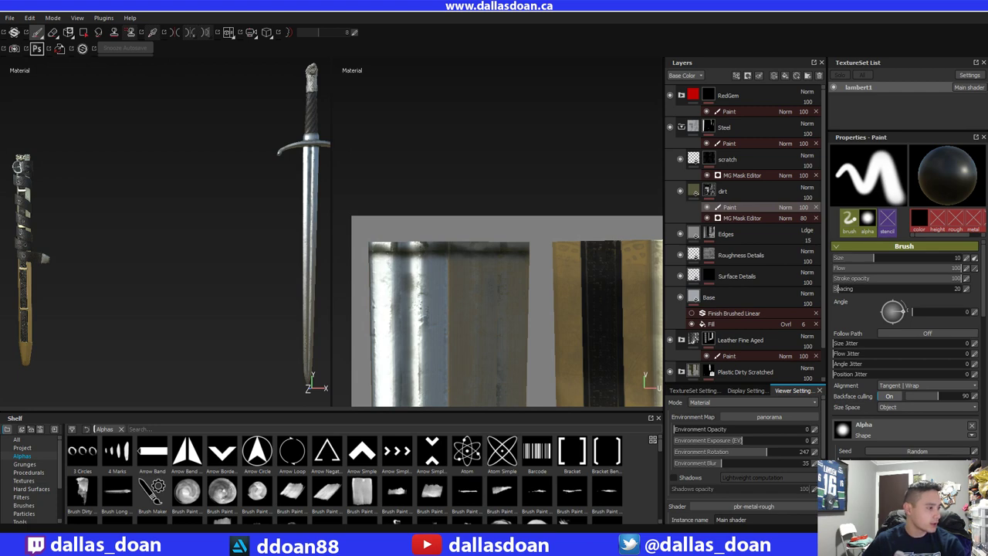
{"action": "left_click", "coordinate": [593, 310]}
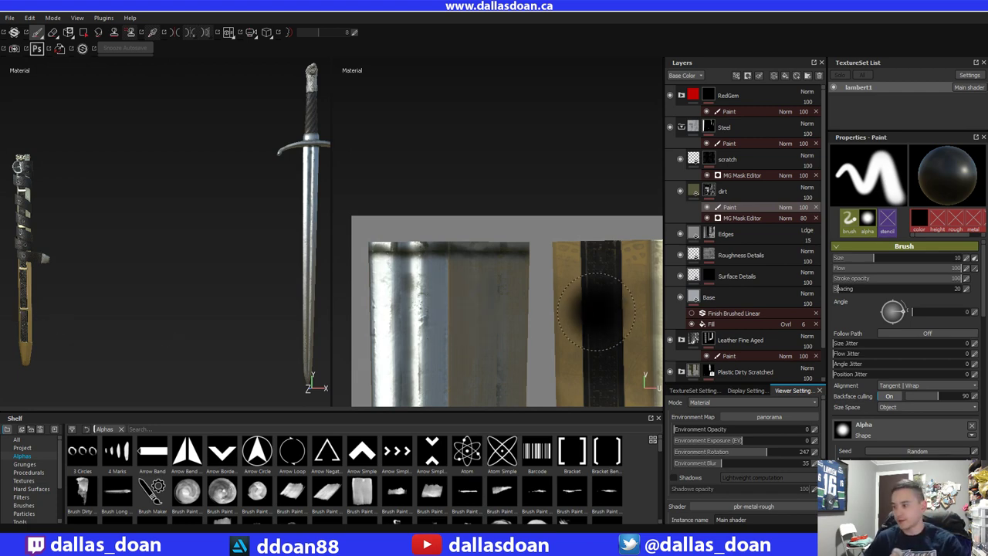
{"action": "key", "text": "ctrl+z"}
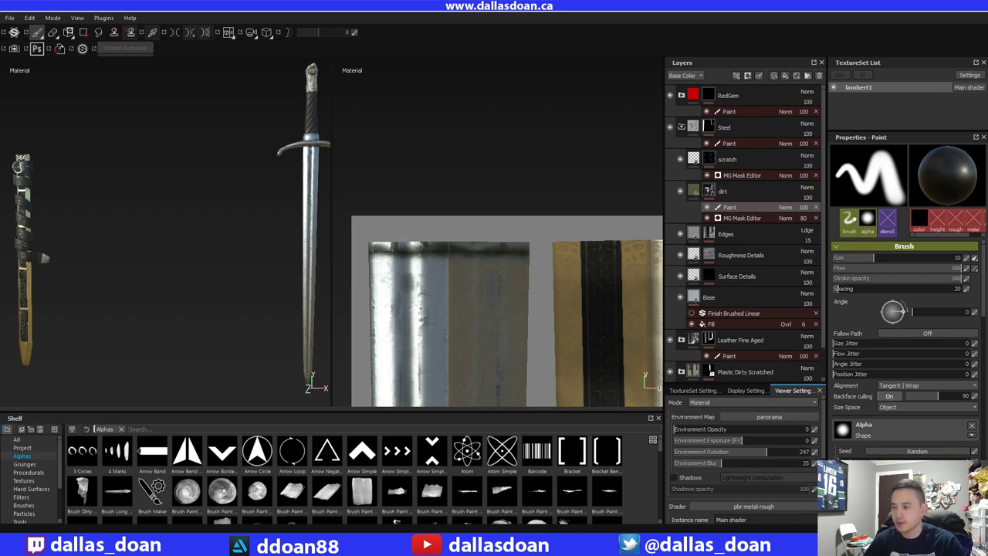
- Switch from the split 3D/UV layout to the 3D-only view and frame the scabbard beside the sword
{"action": "left_click_drag", "start_coordinate": [237, 218], "coordinate": [164, 217], "text": "alt"}
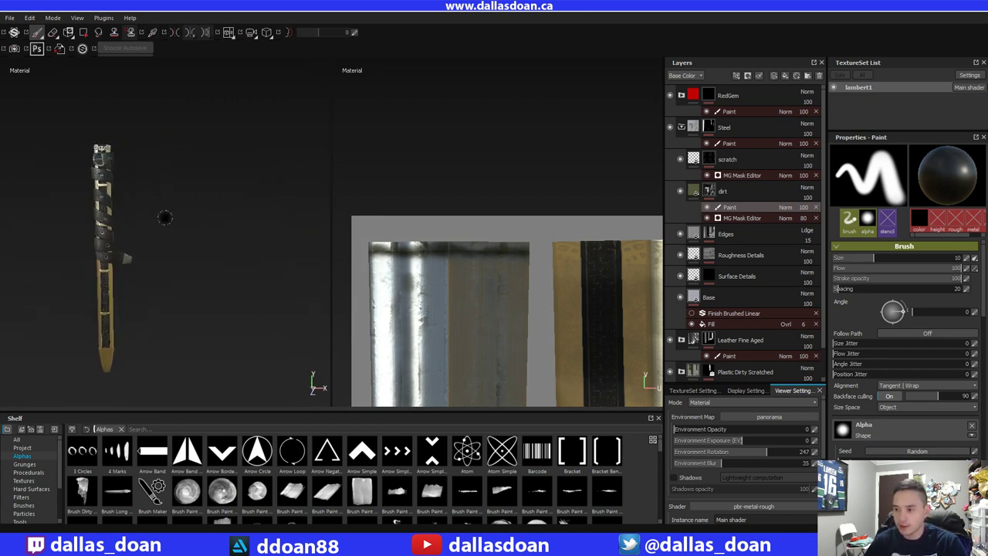
{"action": "middle_click_drag", "start_coordinate": [124, 239], "coordinate": [176, 228], "text": "alt"}
{"action": "middle_click_drag", "start_coordinate": [145, 179], "coordinate": [78, 174], "text": "alt"}
{"action": "scroll", "coordinate": [77, 174], "scroll_direction": "up", "scroll_amount": 2}
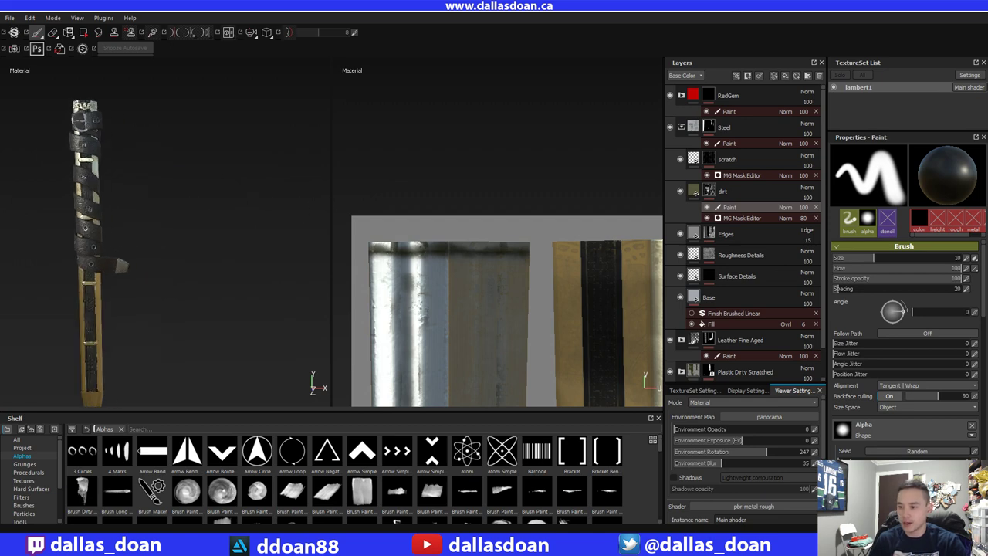
{"action": "left_click_drag", "start_coordinate": [176, 227], "coordinate": [256, 240], "text": "alt"}
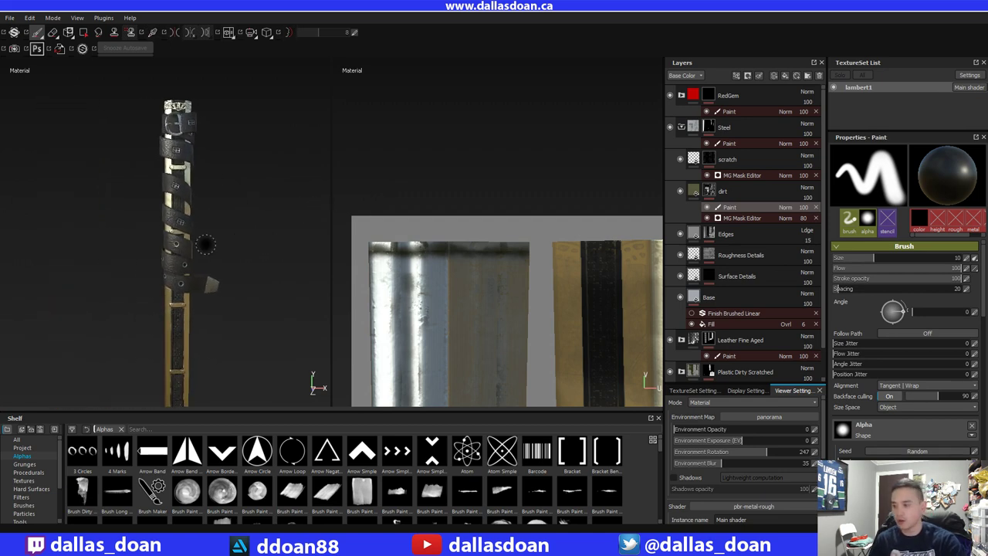
{"action": "key", "text": "F2"}
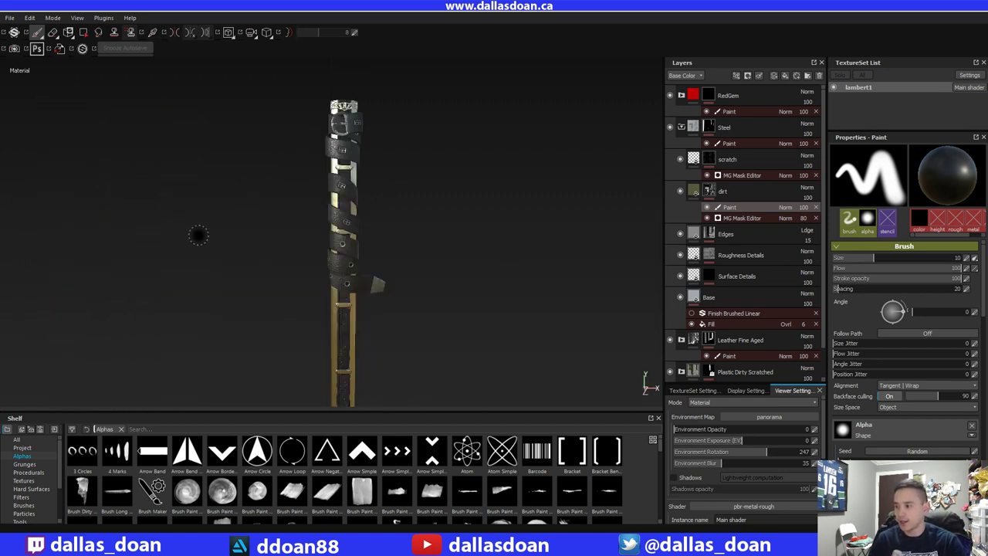
{"action": "right_click_drag", "start_coordinate": [528, 176], "coordinate": [363, 171], "text": "alt"}
{"action": "middle_click_drag", "start_coordinate": [516, 208], "coordinate": [363, 181], "text": "alt"}
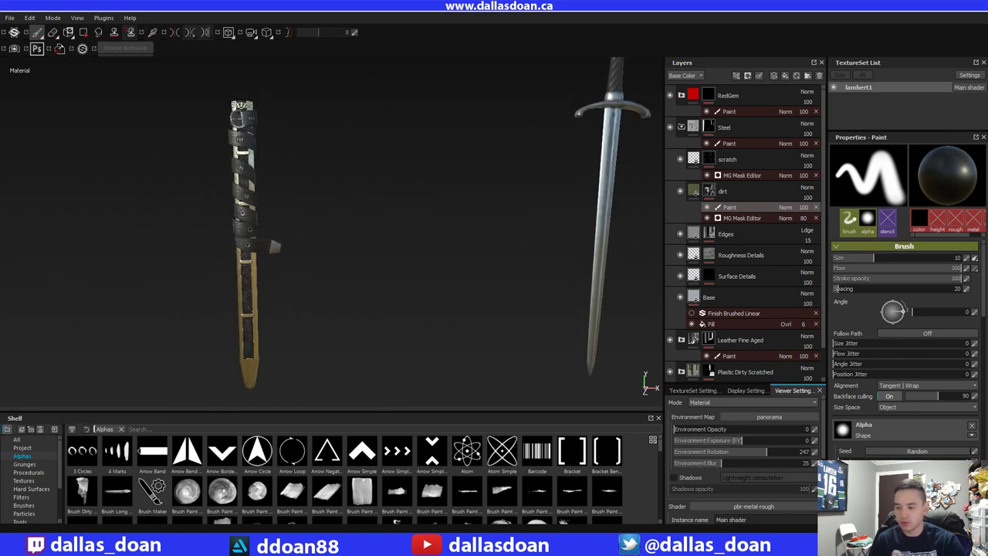
- Open Wacom Preferences, map the pen's screen area to monitor 3 only, and close the preferences
{"action": "key", "text": "super"}
{"action": "type", "text": "wacom"}
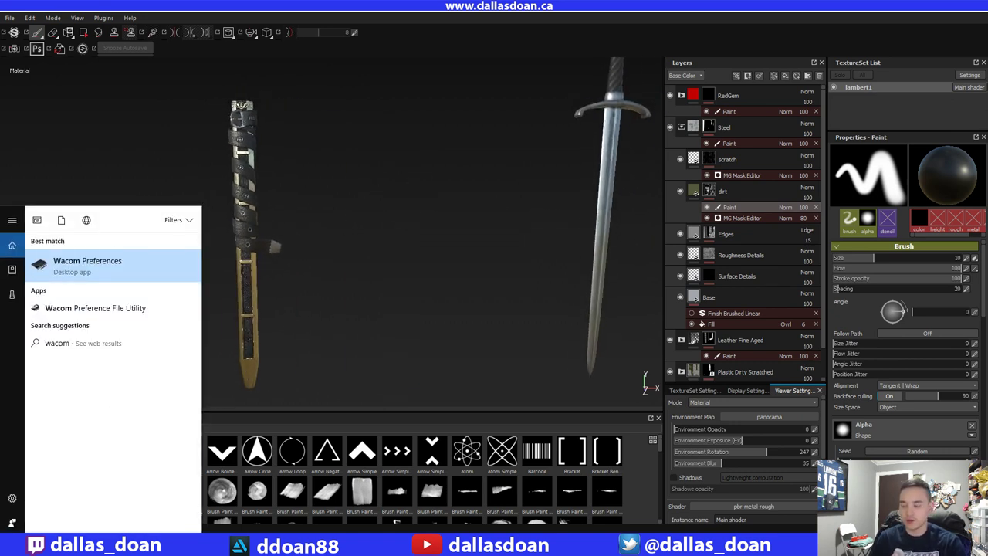
{"action": "left_click", "coordinate": [108, 270]}
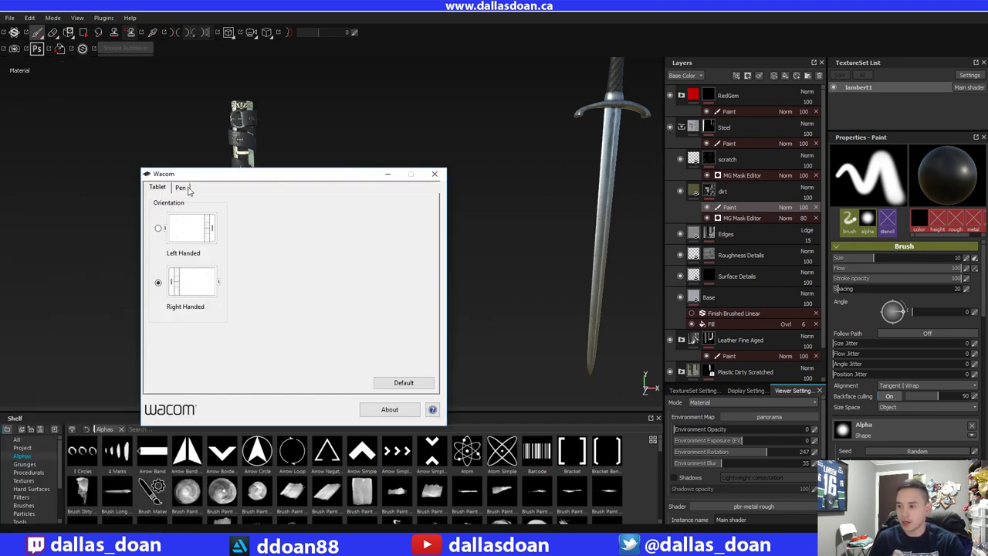
{"action": "left_click", "coordinate": [180, 187]}
{"action": "left_click", "coordinate": [384, 233]}
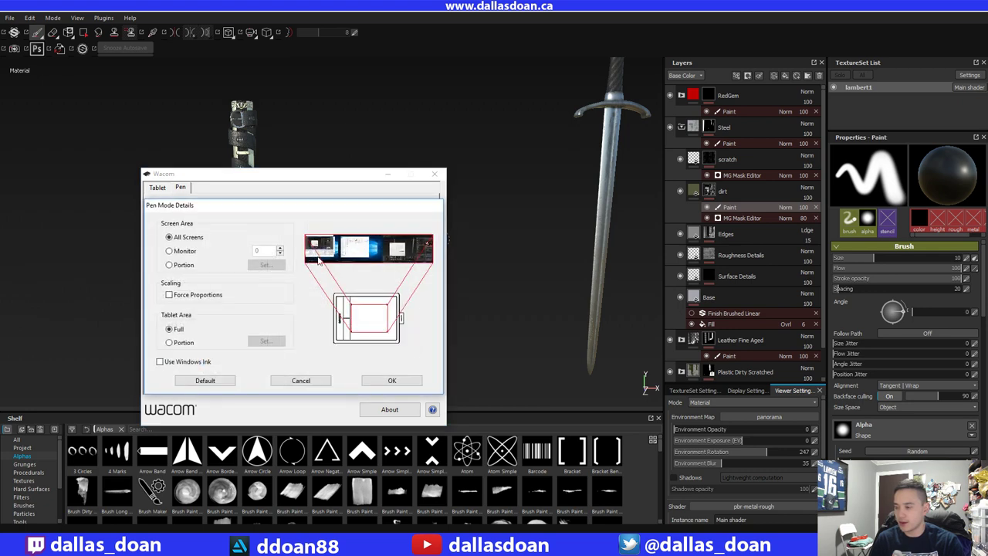
{"action": "left_click", "coordinate": [183, 252]}
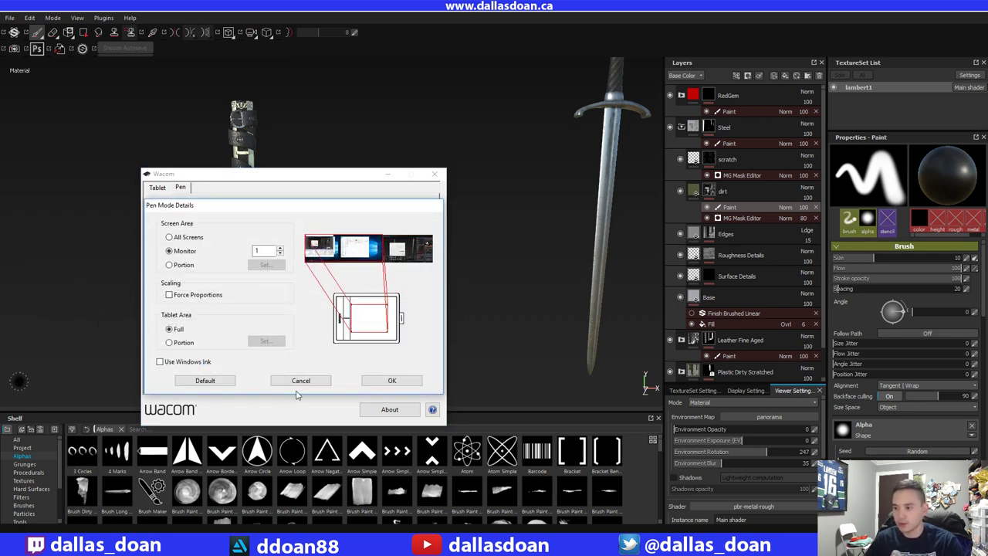
{"action": "left_click", "coordinate": [281, 251]}
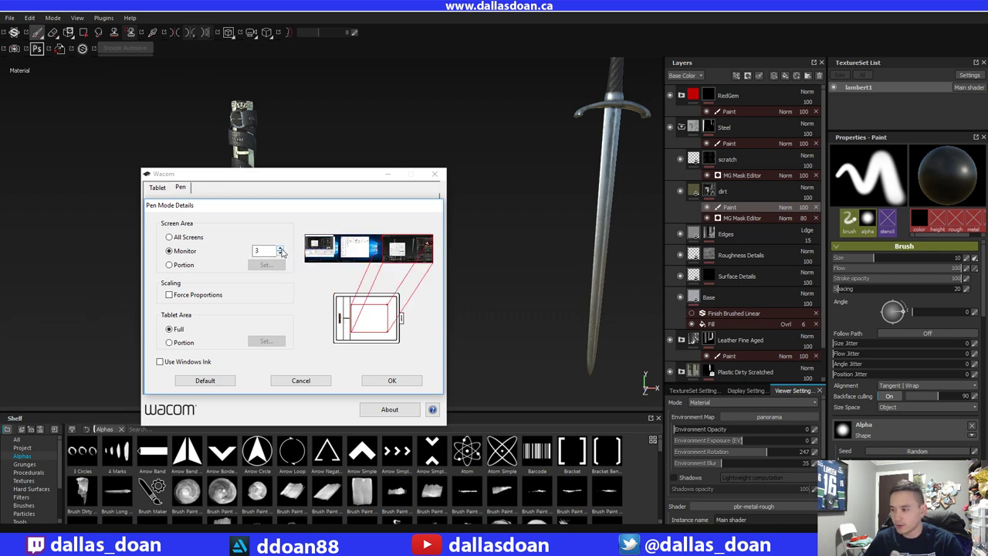
{"action": "left_click", "coordinate": [368, 382]}
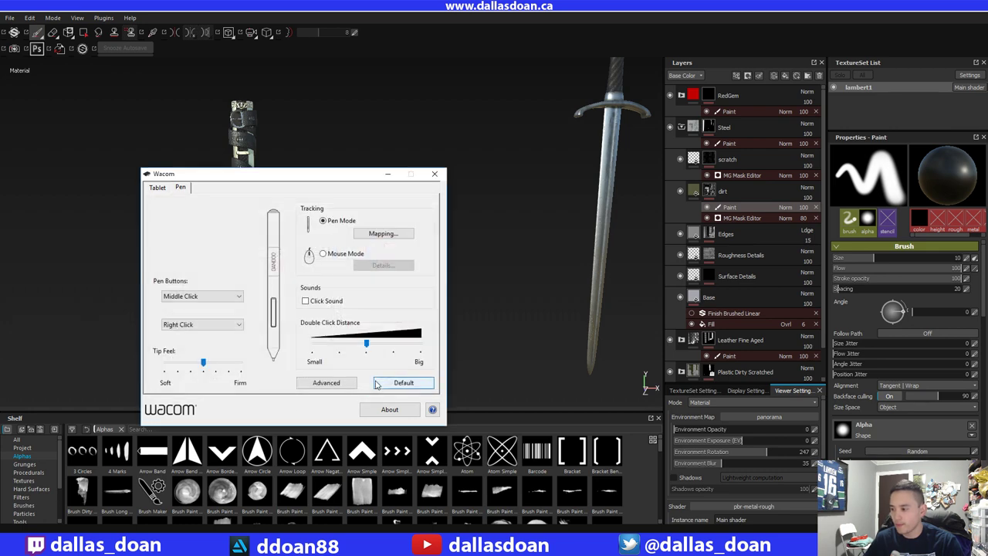
{"action": "left_click", "coordinate": [435, 173]}
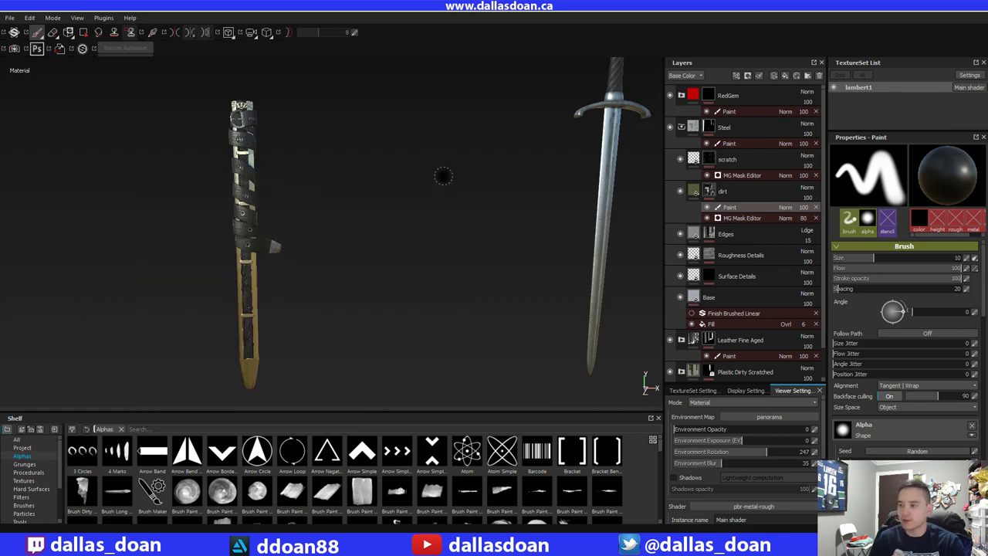
- Collapse the Steel folder in the layer stack
{"action": "mouse_move", "coordinate": [355, 183]}
{"action": "left_mouse_down", "text": "alt"}
{"action": "mouse_move", "coordinate": [390, 198]}
{"action": "mouse_move", "coordinate": [322, 225]}
{"action": "mouse_move", "coordinate": [328, 214]}
{"action": "mouse_move", "coordinate": [342, 240]}
{"action": "mouse_move", "coordinate": [347, 190]}
{"action": "mouse_move", "coordinate": [353, 199]}
{"action": "left_mouse_up", "text": "alt"}
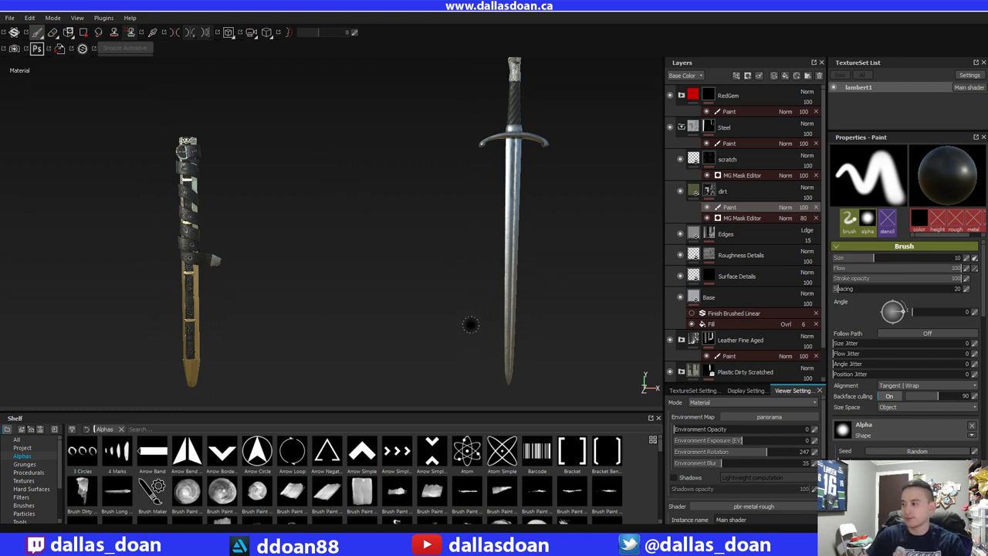
{"action": "left_click_drag", "start_coordinate": [445, 255], "coordinate": [400, 197], "text": "alt"}
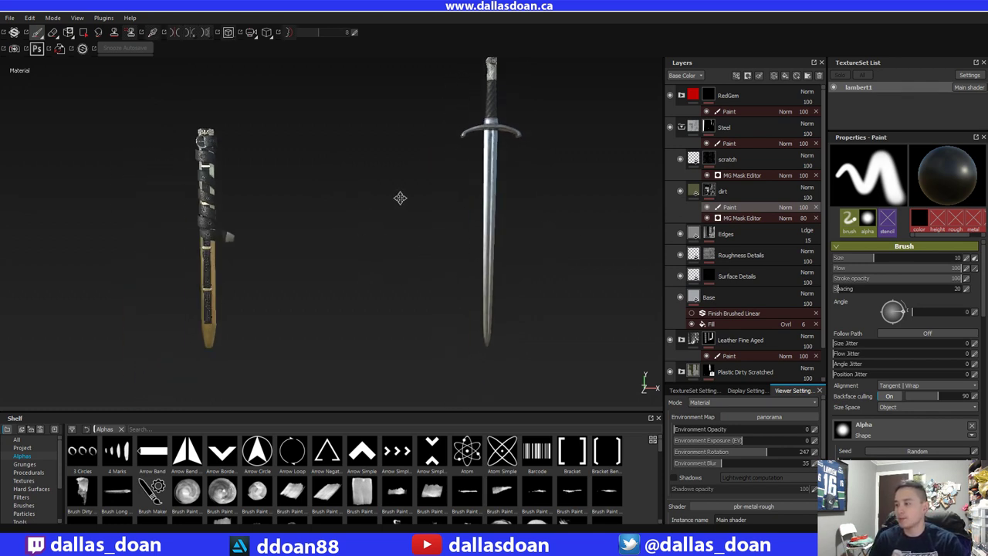
{"action": "middle_click_drag", "start_coordinate": [400, 197], "coordinate": [379, 245], "text": "alt"}
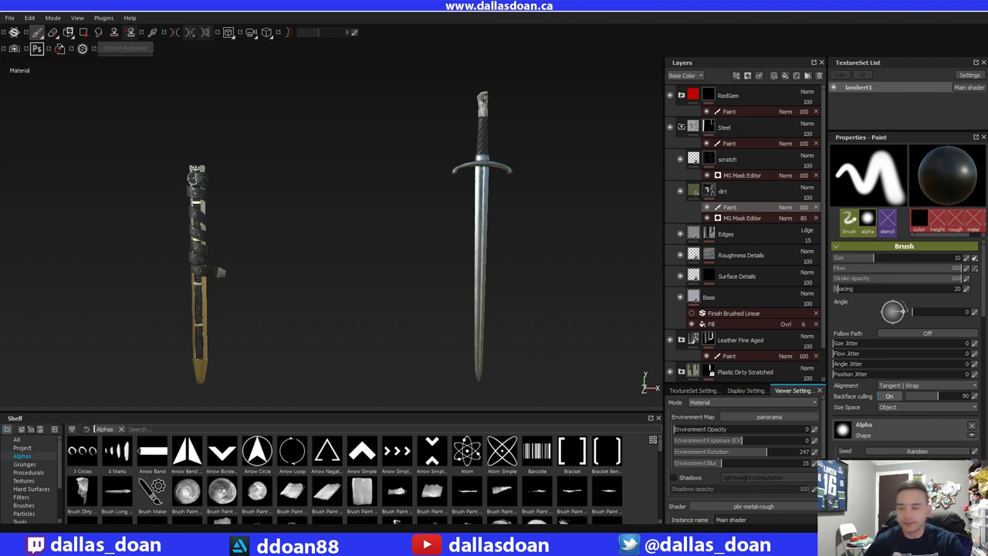
{"action": "middle_click_drag", "start_coordinate": [459, 270], "coordinate": [404, 280]}
{"action": "right_click_drag", "start_coordinate": [403, 280], "coordinate": [375, 256], "text": "alt"}
{"action": "middle_click_drag", "start_coordinate": [376, 255], "coordinate": [371, 265], "text": "alt"}
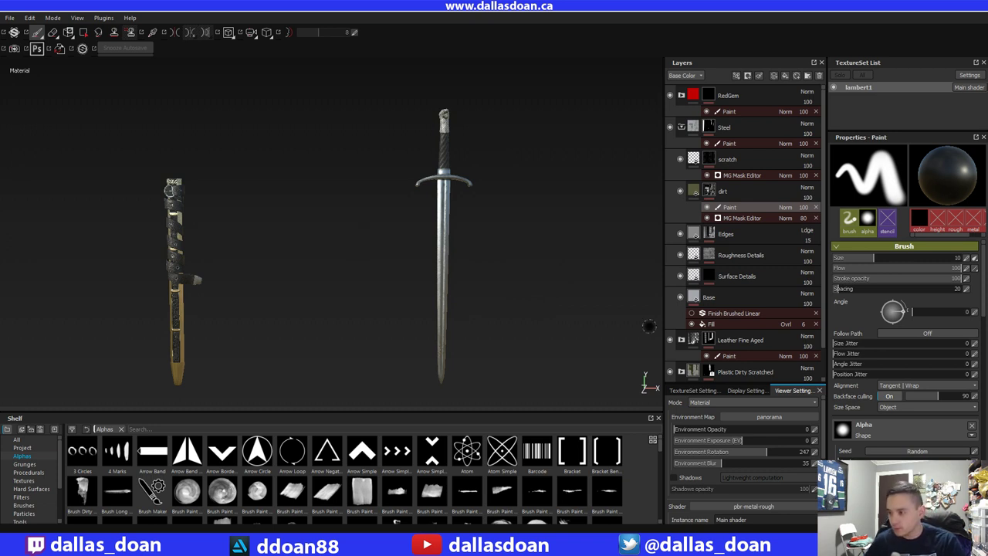
{"action": "middle_click_drag", "start_coordinate": [286, 307], "coordinate": [379, 307], "text": "alt"}
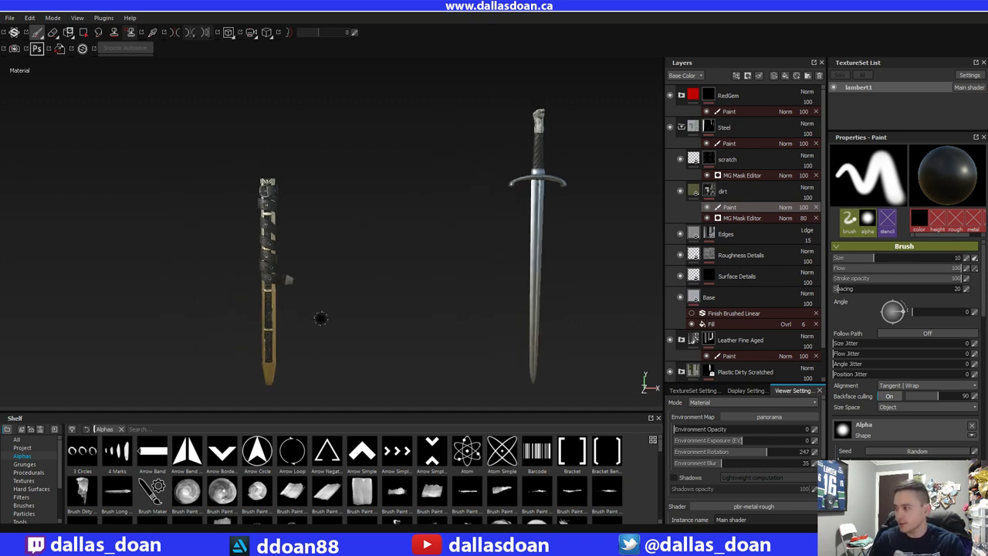
{"action": "left_click", "coordinate": [681, 127]}
- Examine the scabbard up close, from the buckle and wrapped straps down to the woven leather strip between the gold edges
{"action": "middle_click_drag", "start_coordinate": [343, 261], "coordinate": [343, 227], "text": "alt"}
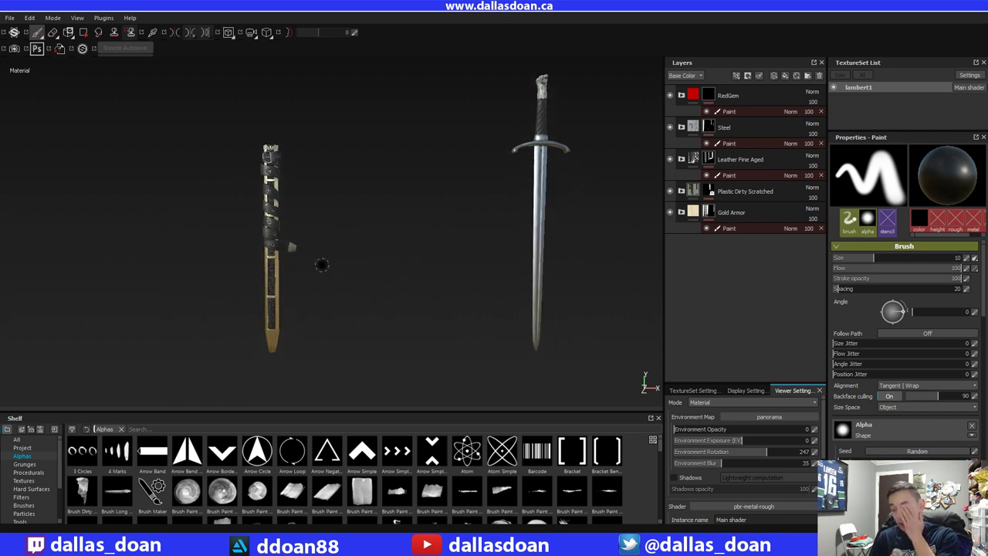
{"action": "right_click_drag", "start_coordinate": [344, 314], "coordinate": [364, 382], "text": "alt"}
{"action": "middle_click_drag", "start_coordinate": [364, 382], "coordinate": [417, 441], "text": "alt"}
{"action": "right_click_drag", "start_coordinate": [417, 442], "coordinate": [353, 390], "text": "alt"}
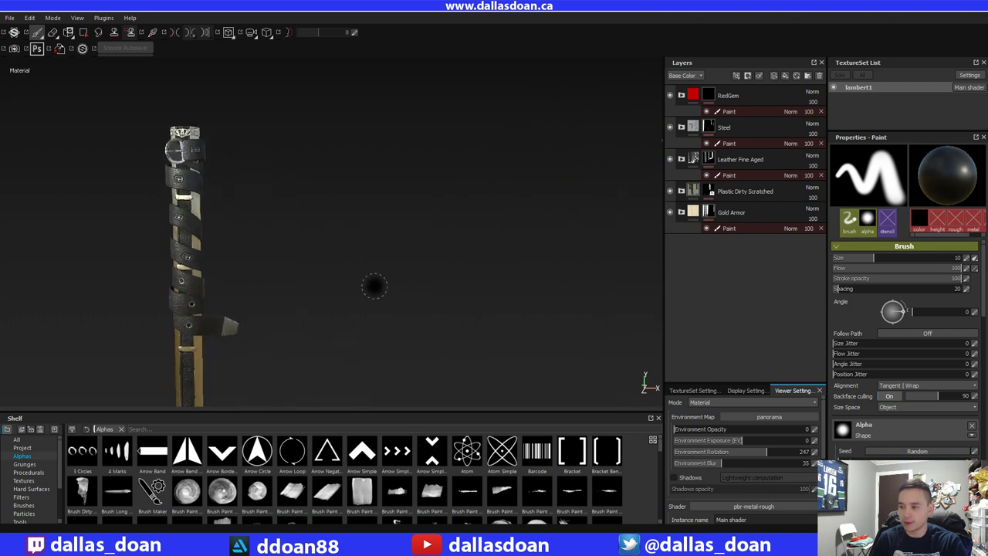
{"action": "middle_click_drag", "start_coordinate": [320, 269], "coordinate": [402, 233], "text": "alt"}
{"action": "right_click_drag", "start_coordinate": [402, 232], "coordinate": [417, 309], "text": "alt"}
{"action": "middle_click_drag", "start_coordinate": [331, 183], "coordinate": [438, 279], "text": "alt"}
{"action": "right_click_drag", "start_coordinate": [449, 255], "coordinate": [459, 324], "text": "alt"}
{"action": "middle_click_drag", "start_coordinate": [403, 243], "coordinate": [538, 300], "text": "alt"}
{"action": "mouse_move", "coordinate": [411, 270]}
{"action": "left_mouse_down", "text": "alt"}
{"action": "mouse_move", "coordinate": [408, 231]}
{"action": "mouse_move", "coordinate": [389, 250]}
{"action": "mouse_move", "coordinate": [394, 230]}
{"action": "mouse_move", "coordinate": [381, 216]}
{"action": "mouse_move", "coordinate": [395, 260]}
{"action": "left_mouse_up", "text": "alt"}
{"action": "middle_click_drag", "start_coordinate": [363, 185], "coordinate": [418, 250], "text": "alt"}
{"action": "left_click_drag", "start_coordinate": [417, 250], "coordinate": [410, 293], "text": "alt"}
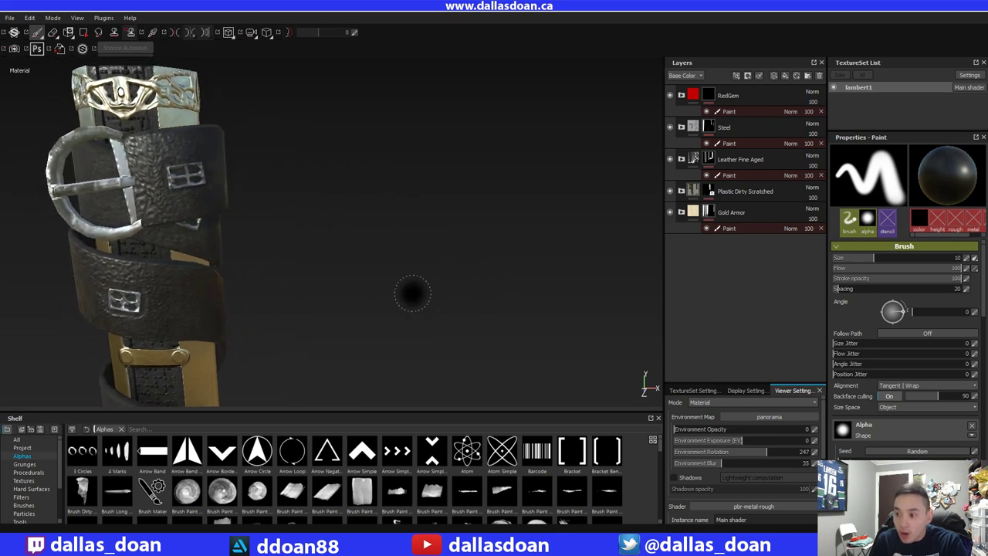
{"action": "right_click_drag", "start_coordinate": [384, 280], "coordinate": [402, 260], "text": "alt"}
{"action": "mouse_move", "coordinate": [401, 260]}
{"action": "left_mouse_down", "text": "alt"}
{"action": "mouse_move", "coordinate": [404, 223]}
{"action": "mouse_move", "coordinate": [404, 255]}
{"action": "mouse_move", "coordinate": [489, 159]}
{"action": "mouse_move", "coordinate": [480, 168]}
{"action": "mouse_move", "coordinate": [489, 324]}
{"action": "mouse_move", "coordinate": [470, 247]}
{"action": "mouse_move", "coordinate": [476, 229]}
{"action": "mouse_move", "coordinate": [471, 270]}
{"action": "mouse_move", "coordinate": [488, 308]}
{"action": "mouse_move", "coordinate": [470, 238]}
{"action": "mouse_move", "coordinate": [472, 261]}
{"action": "mouse_move", "coordinate": [443, 194]}
{"action": "left_mouse_up", "text": "alt"}
{"action": "middle_click_drag", "start_coordinate": [589, 230], "coordinate": [295, 238], "text": "alt"}
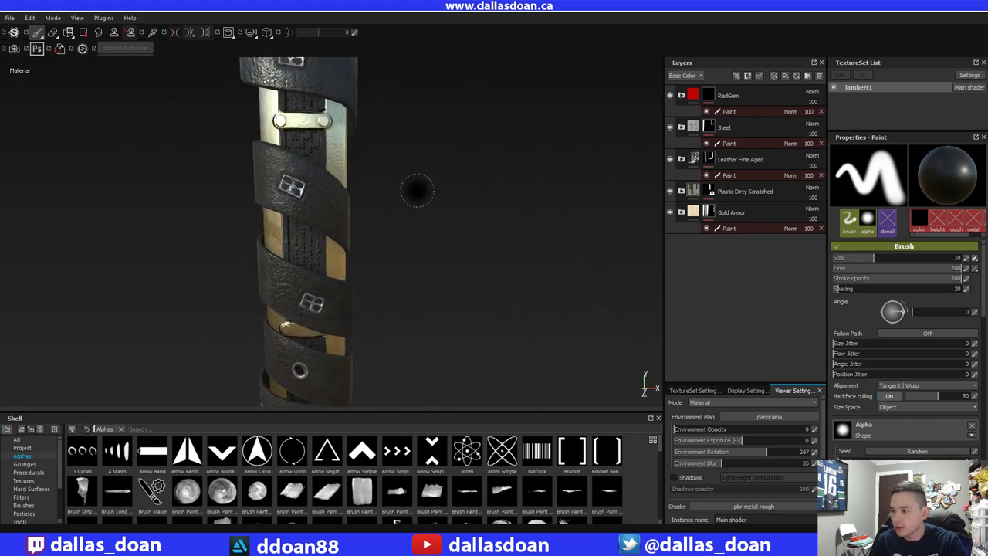
{"action": "mouse_move", "coordinate": [417, 191]}
{"action": "left_mouse_down", "text": "alt"}
{"action": "mouse_move", "coordinate": [379, 133]}
{"action": "mouse_move", "coordinate": [389, 168]}
{"action": "mouse_move", "coordinate": [249, 170]}
{"action": "mouse_move", "coordinate": [469, 192]}
{"action": "mouse_move", "coordinate": [455, 185]}
{"action": "mouse_move", "coordinate": [437, 233]}
{"action": "mouse_move", "coordinate": [449, 124]}
{"action": "mouse_move", "coordinate": [433, 170]}
{"action": "mouse_move", "coordinate": [457, 278]}
{"action": "mouse_move", "coordinate": [418, 310]}
{"action": "mouse_move", "coordinate": [499, 231]}
{"action": "mouse_move", "coordinate": [433, 275]}
{"action": "left_mouse_up", "text": "alt"}
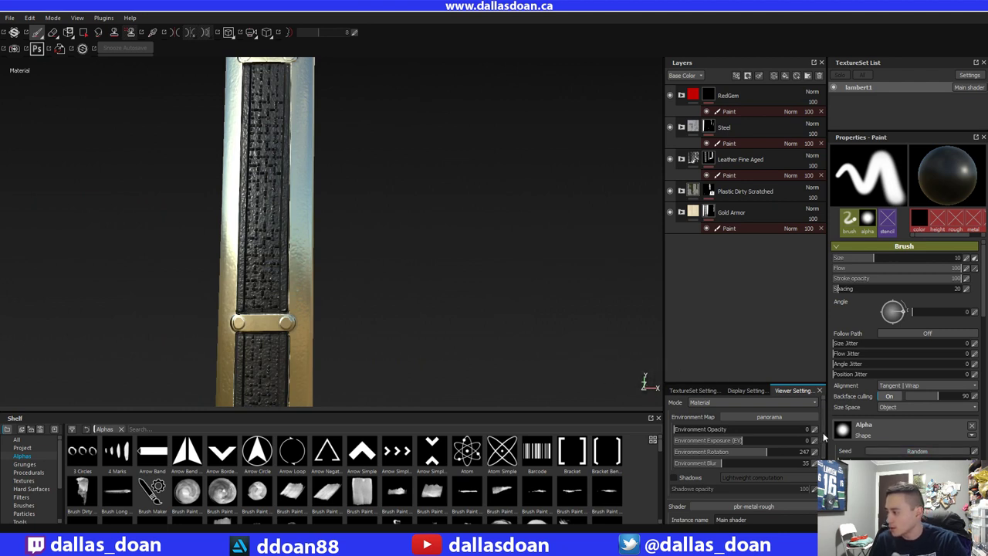
- Look through the viewer settings and bring up the TextureSet settings
{"action": "scroll", "coordinate": [824, 438], "scroll_direction": "down", "scroll_amount": 5}
{"action": "scroll", "coordinate": [819, 433], "scroll_direction": "up", "scroll_amount": 5}
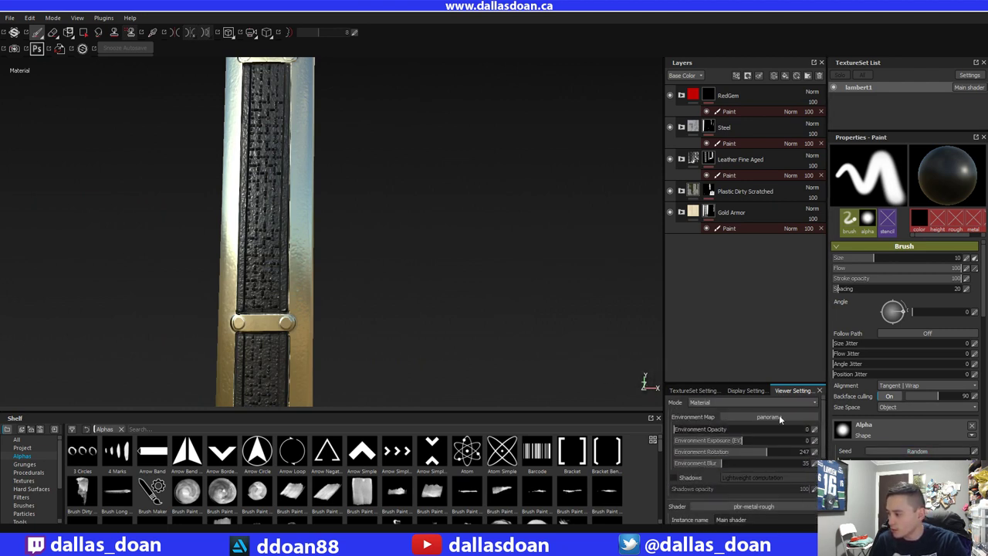
{"action": "left_click", "coordinate": [691, 391]}
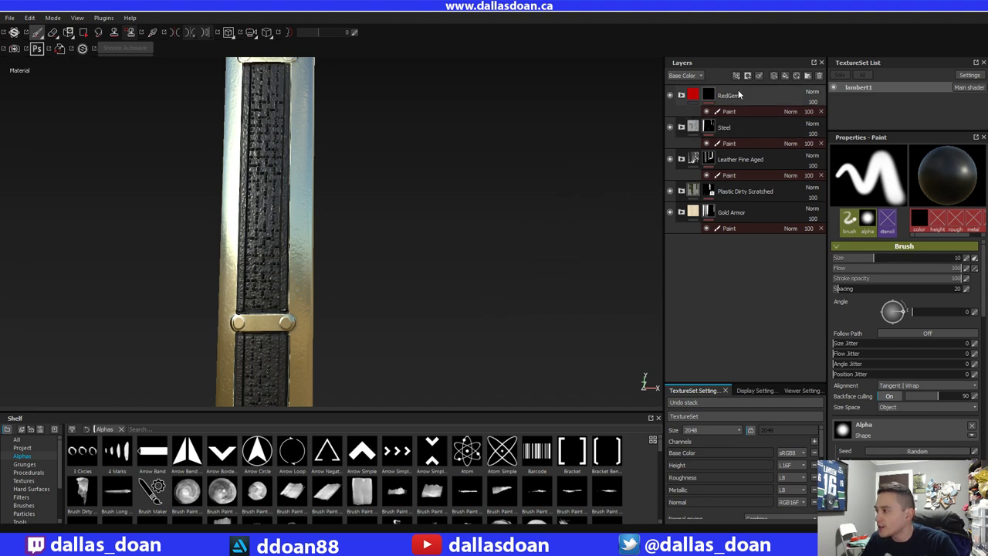
- Hide and show the RedGem folder and the Leather Fine Aged folder to compare their effect on the scabbard
{"action": "left_click", "coordinate": [670, 96]}
{"action": "left_click", "coordinate": [670, 96]}
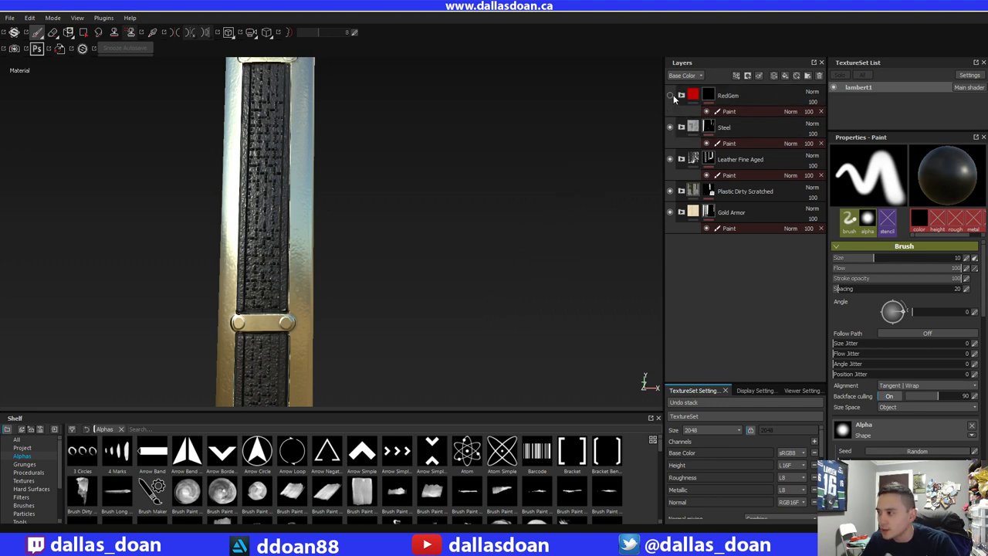
{"action": "left_click", "coordinate": [670, 159]}
{"action": "left_click", "coordinate": [671, 160]}
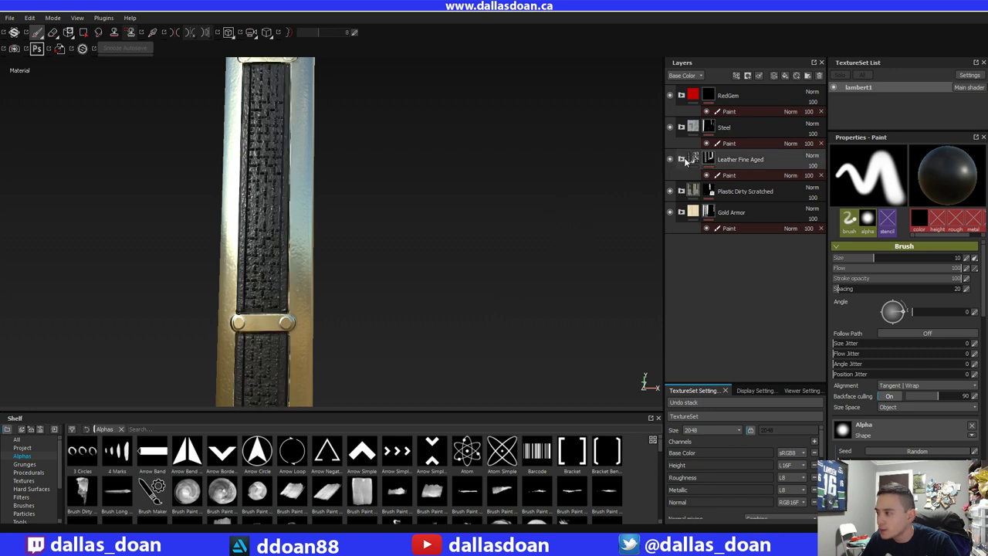
- Expand the Leather Fine Aged folder and toggle the visibility of its SheathPattern_Test layer off and back on
{"action": "left_click", "coordinate": [681, 159]}
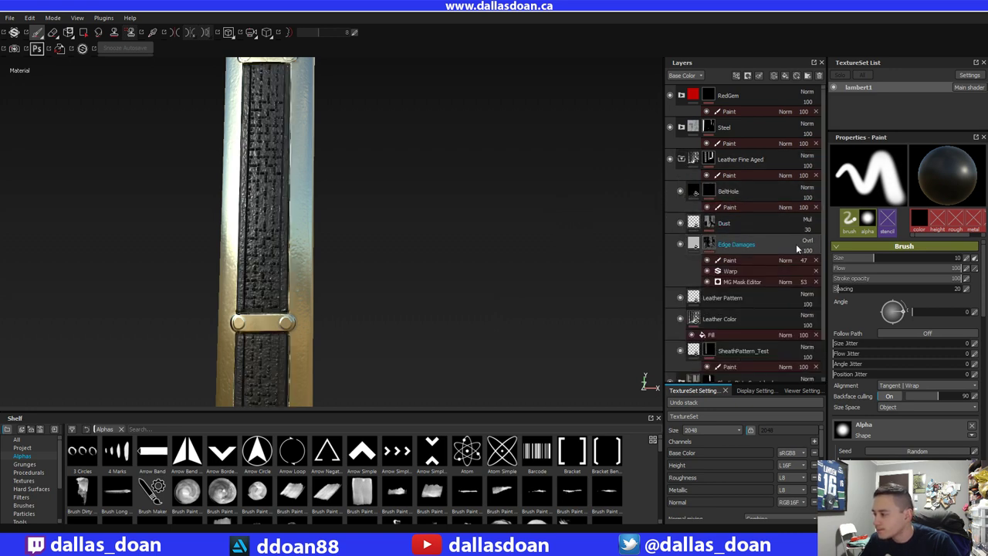
{"action": "scroll", "coordinate": [824, 250], "scroll_direction": "down", "scroll_amount": 2}
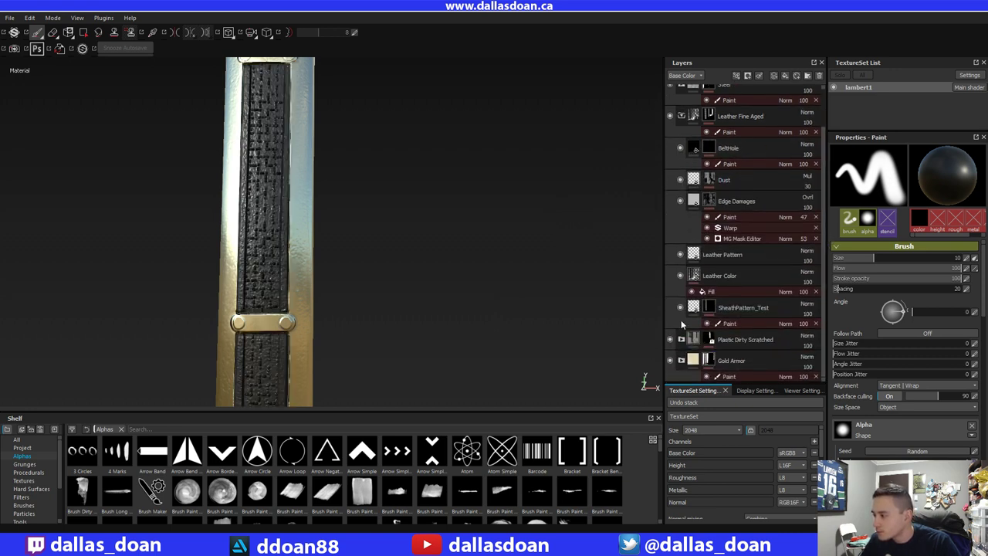
{"action": "left_click", "coordinate": [680, 307]}
{"action": "left_click", "coordinate": [680, 307]}
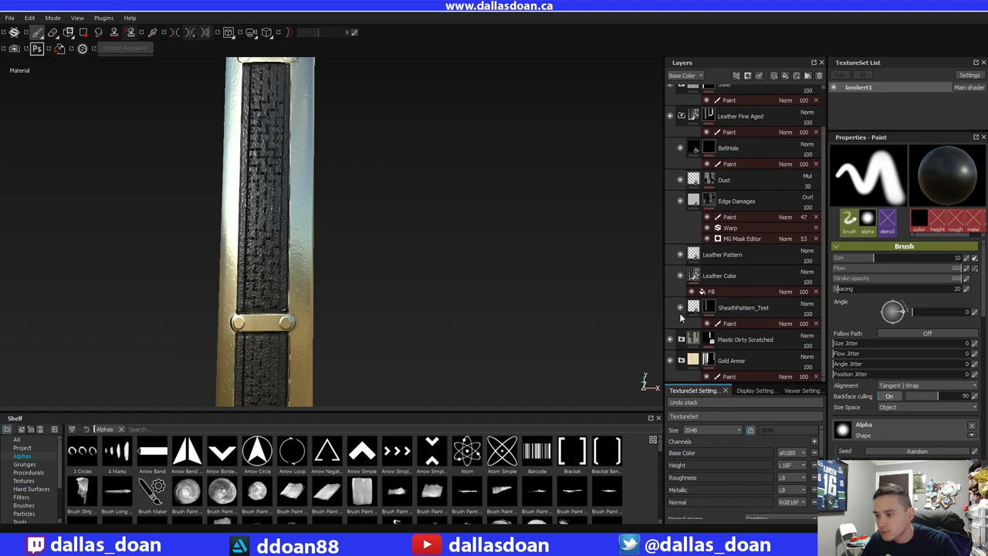
- Toggle the Paint effect on the SheathPattern_Test mask off and back on, then look through its brush properties
{"action": "left_click", "coordinate": [709, 307]}
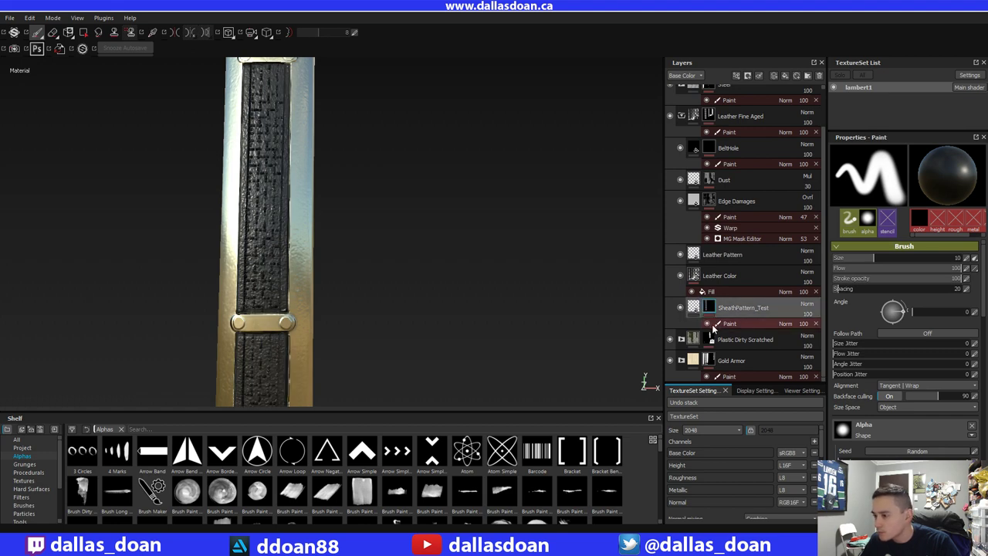
{"action": "left_click", "coordinate": [707, 324]}
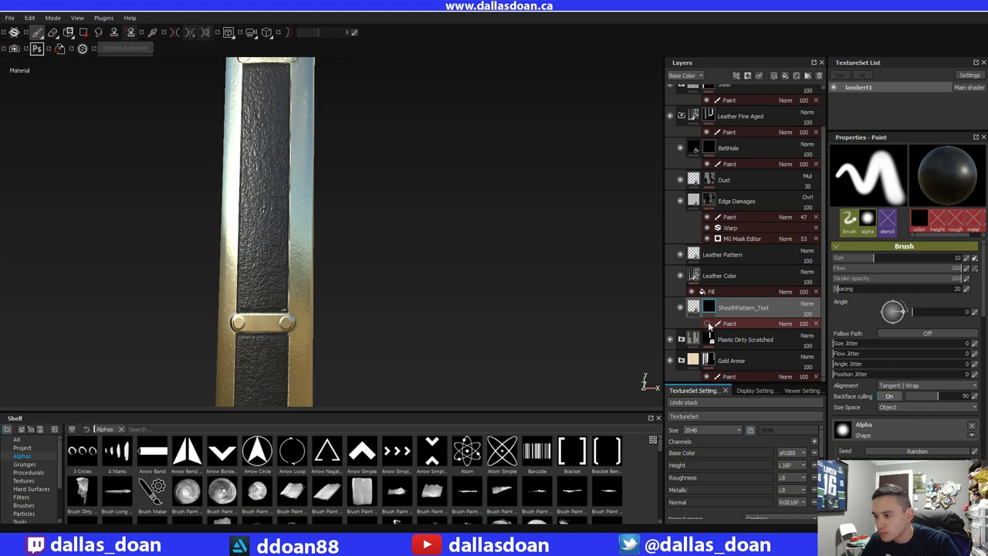
{"action": "left_click", "coordinate": [708, 323]}
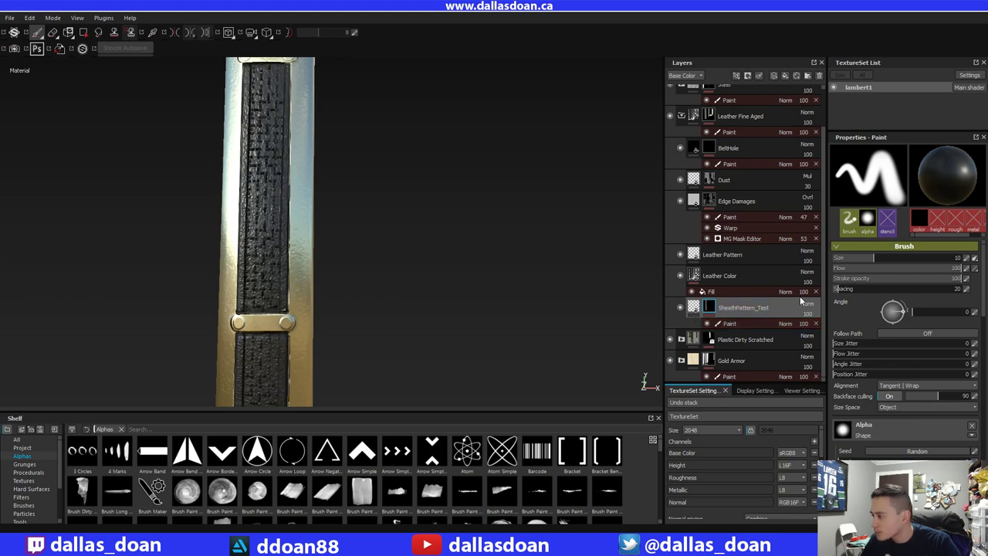
{"action": "scroll", "coordinate": [983, 324], "scroll_direction": "down", "scroll_amount": 3}
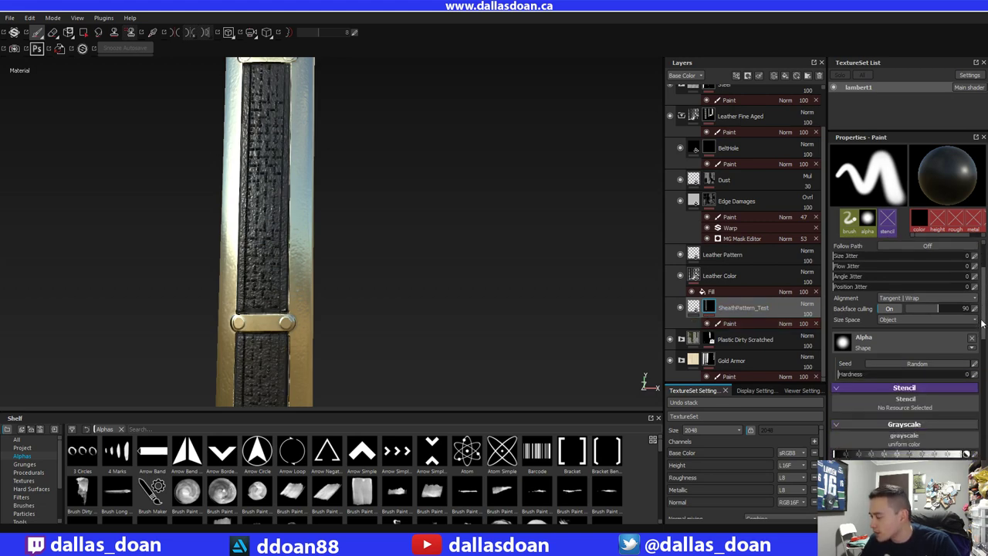
{"action": "mouse_move", "coordinate": [983, 322]}
{"action": "left_mouse_down"}
{"action": "mouse_move", "coordinate": [983, 332]}
{"action": "mouse_move", "coordinate": [983, 294]}
{"action": "mouse_move", "coordinate": [983, 318]}
{"action": "left_mouse_up"}
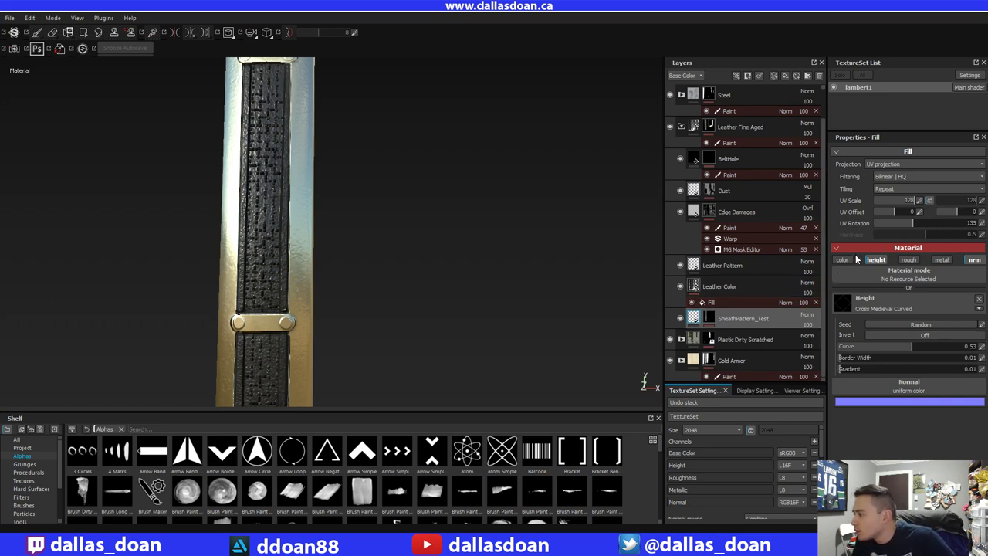
- Set the Curve of the SheathPattern_Test fill's Cross Medieval Curved height pattern to 0.51 and check it up close
{"action": "mouse_move", "coordinate": [907, 202]}
{"action": "left_mouse_down"}
{"action": "mouse_move", "coordinate": [899, 201]}
{"action": "mouse_move", "coordinate": [922, 203]}
{"action": "left_mouse_up"}
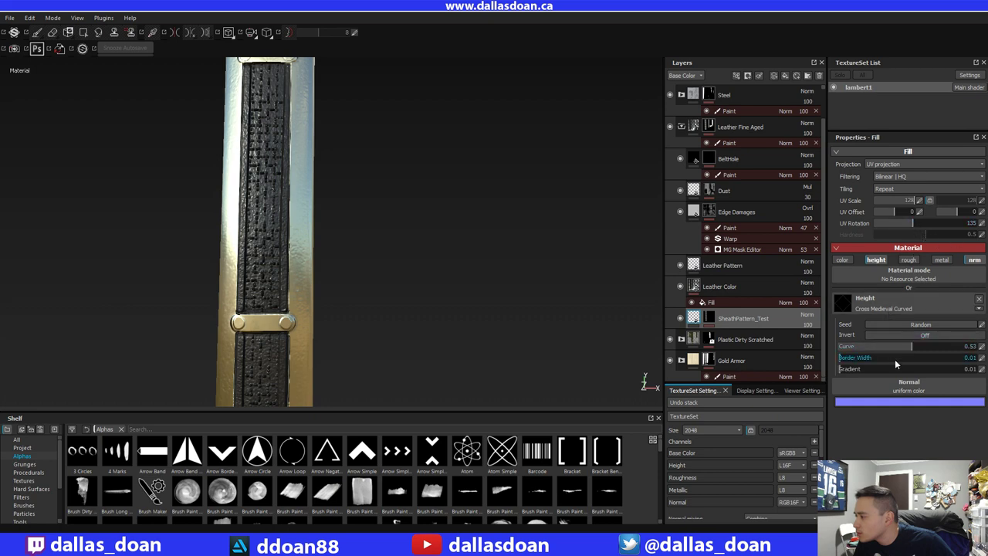
{"action": "mouse_move", "coordinate": [902, 349]}
{"action": "left_mouse_down"}
{"action": "mouse_move", "coordinate": [854, 341]}
{"action": "mouse_move", "coordinate": [909, 349]}
{"action": "left_mouse_up"}
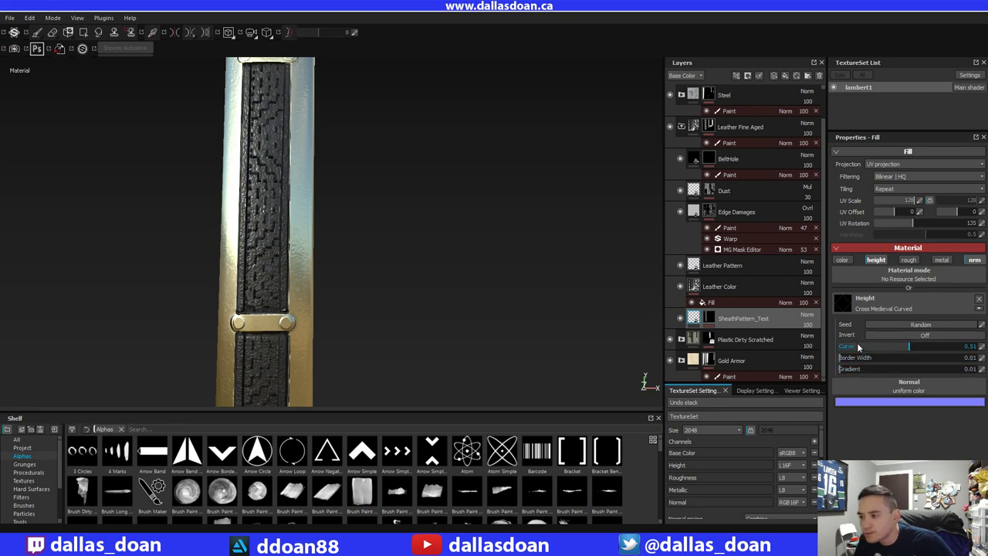
{"action": "right_click_drag", "start_coordinate": [305, 271], "coordinate": [373, 351], "text": "alt"}
{"action": "middle_click_drag", "start_coordinate": [373, 350], "coordinate": [498, 274], "text": "alt"}
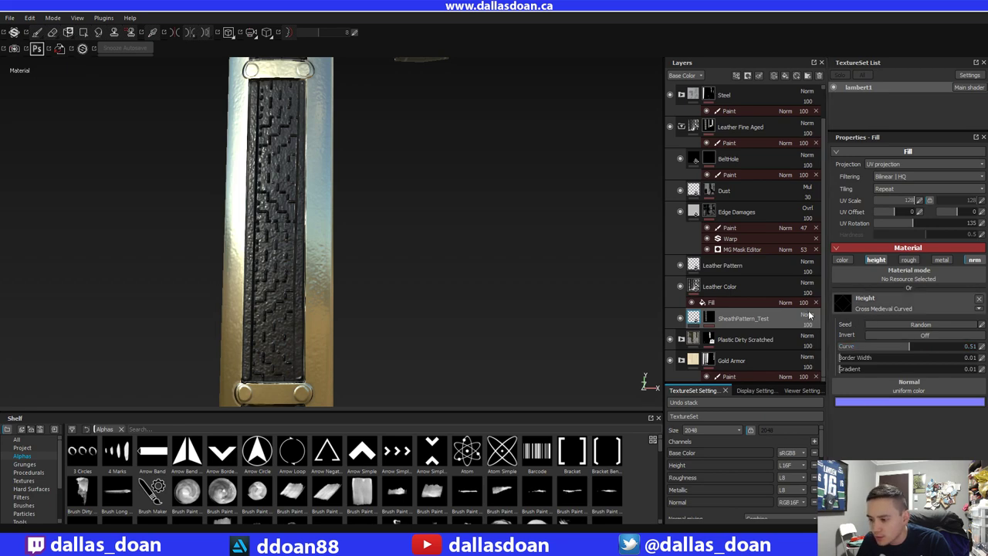
- Browse the alphas in the shelf and the TextureSet's mesh maps, and look over the strapped part of the scabbard
{"action": "scroll", "coordinate": [662, 451], "scroll_direction": "down", "scroll_amount": 5}
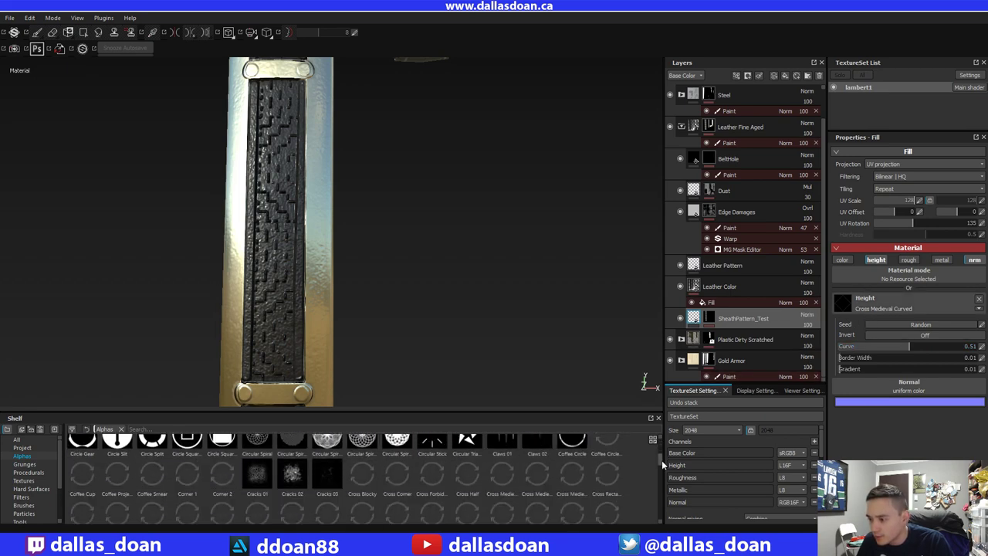
{"action": "scroll", "coordinate": [662, 457], "scroll_direction": "down", "scroll_amount": 10}
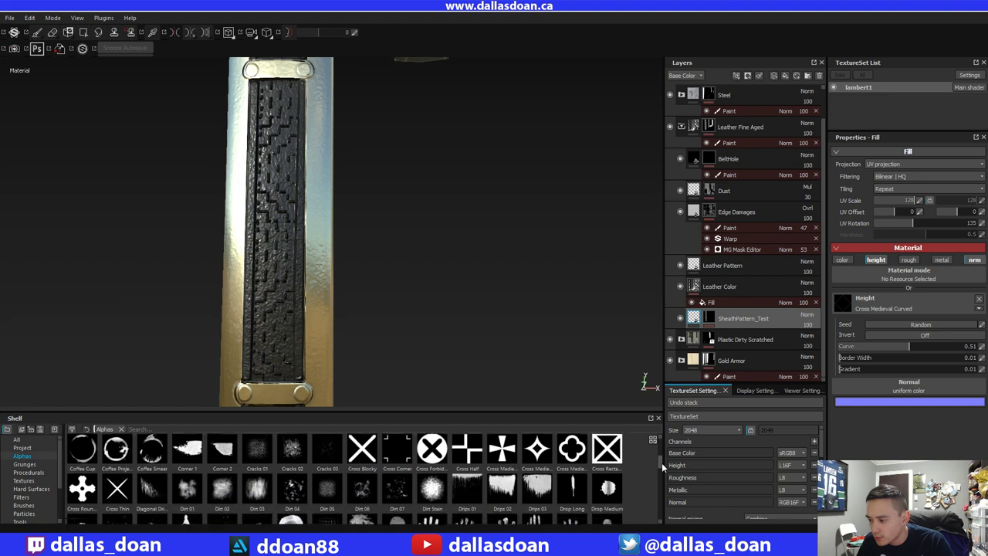
{"action": "scroll", "coordinate": [663, 487], "scroll_direction": "down", "scroll_amount": 10}
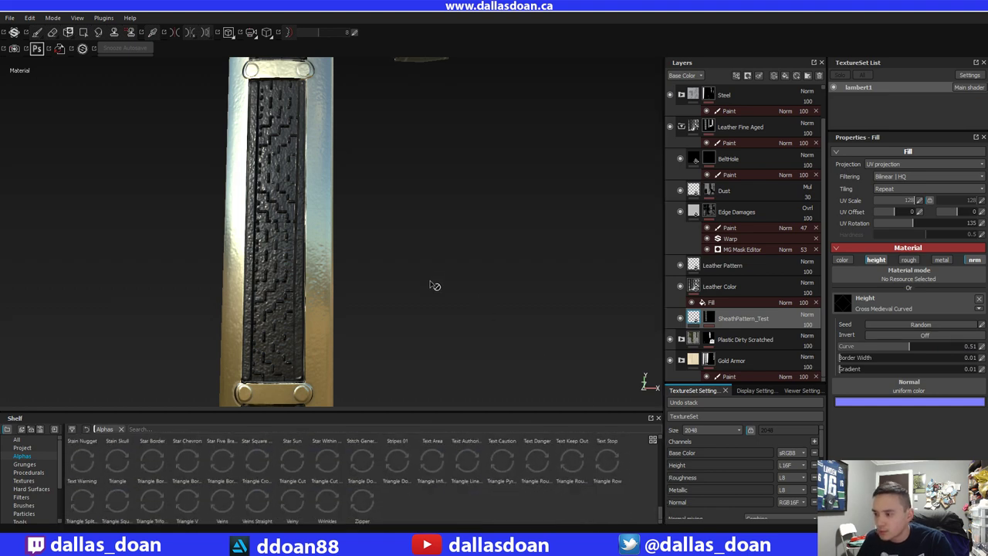
{"action": "left_click_drag", "start_coordinate": [435, 284], "coordinate": [434, 203], "text": "alt"}
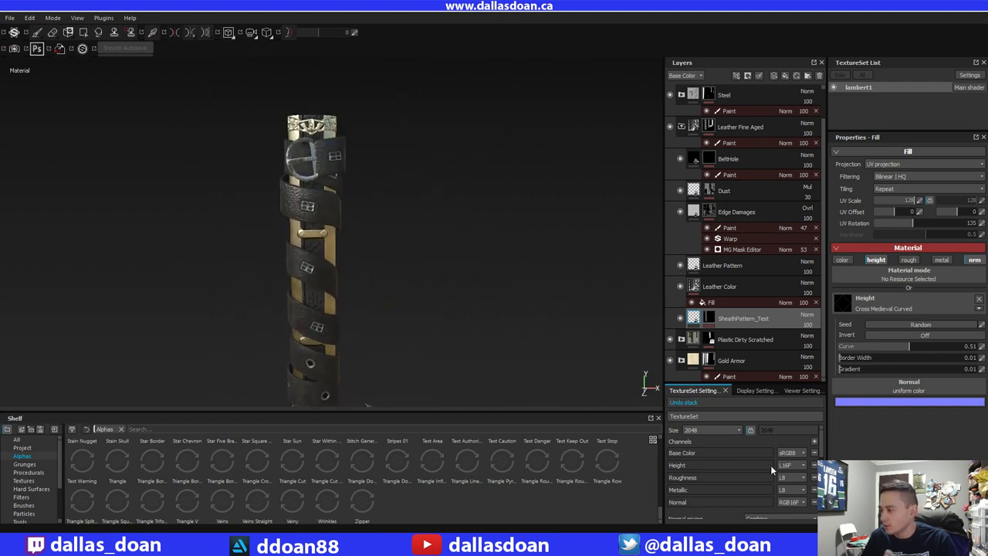
{"action": "scroll", "coordinate": [824, 447], "scroll_direction": "down", "scroll_amount": 10}
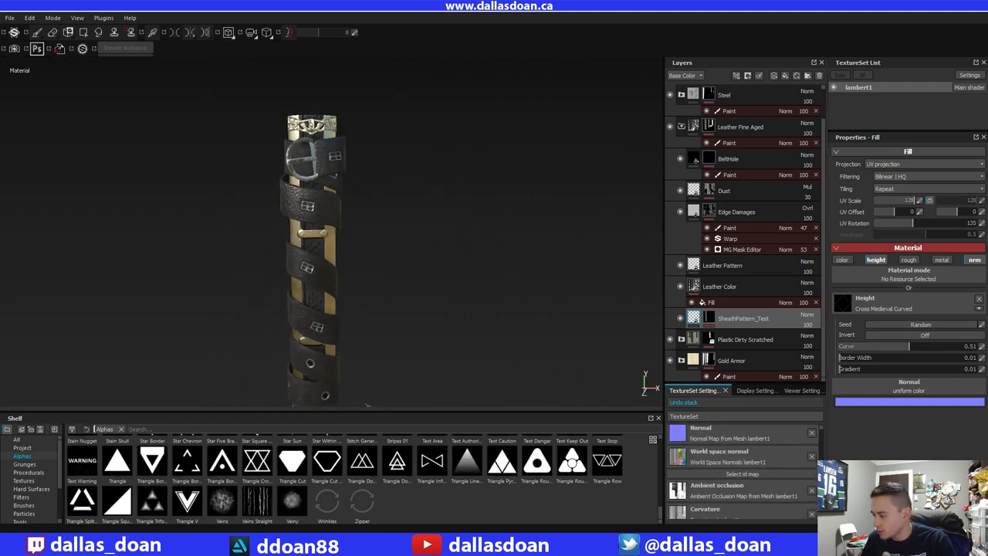
{"action": "scroll", "coordinate": [743, 471], "scroll_direction": "up", "scroll_amount": 5}
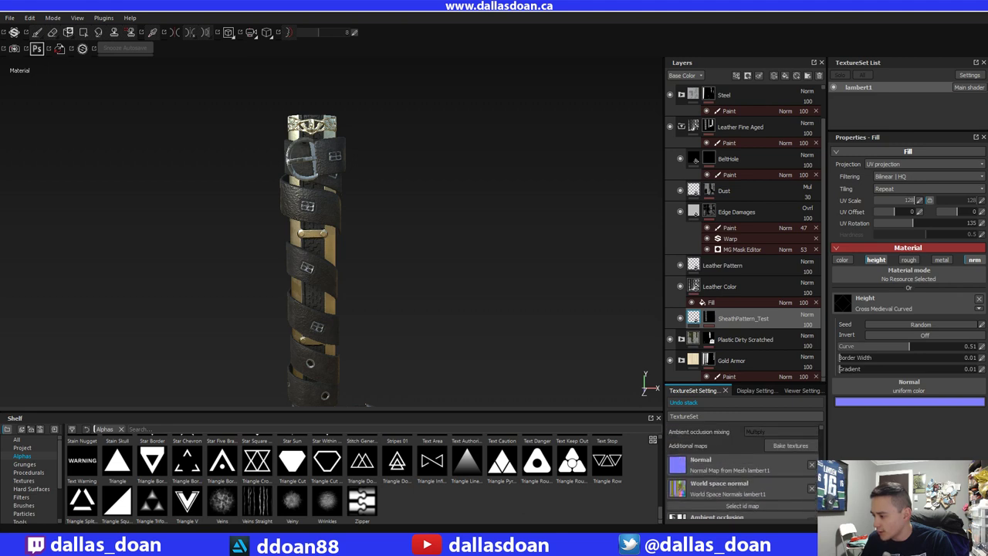
{"action": "scroll", "coordinate": [726, 432], "scroll_direction": "up", "scroll_amount": 3}
{"action": "left_click_drag", "start_coordinate": [461, 265], "coordinate": [468, 208], "text": "alt"}
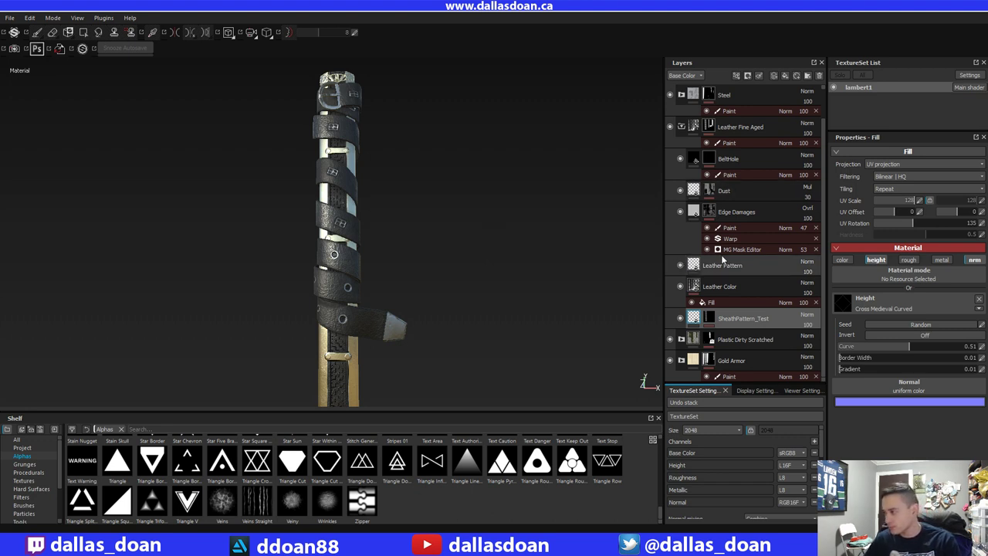
- Collapse the Leather Fine Aged folder in the layer stack
{"action": "left_click_drag", "start_coordinate": [824, 140], "coordinate": [820, 79]}
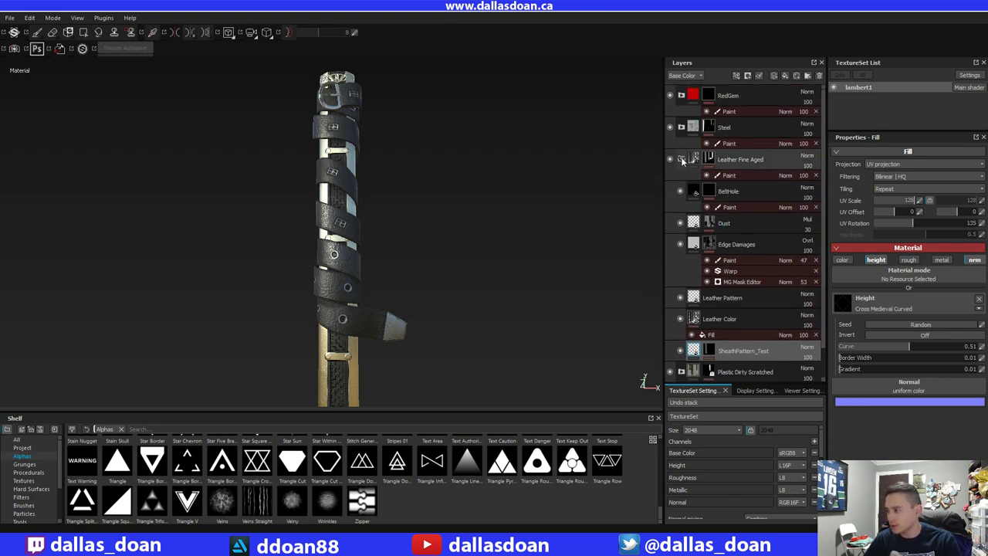
{"action": "left_click", "coordinate": [681, 159]}
{"action": "left_click_drag", "start_coordinate": [419, 353], "coordinate": [641, 309], "text": "alt"}
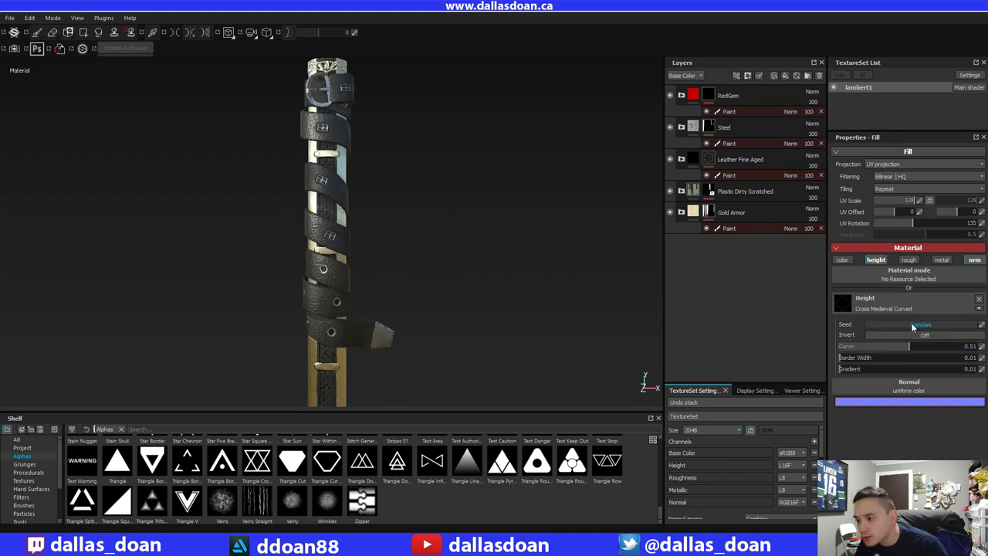
- Replace the SheathPattern_Test fill's height texture with the Fabric Medieval Cross Packed procedural
{"action": "left_click", "coordinate": [979, 309]}
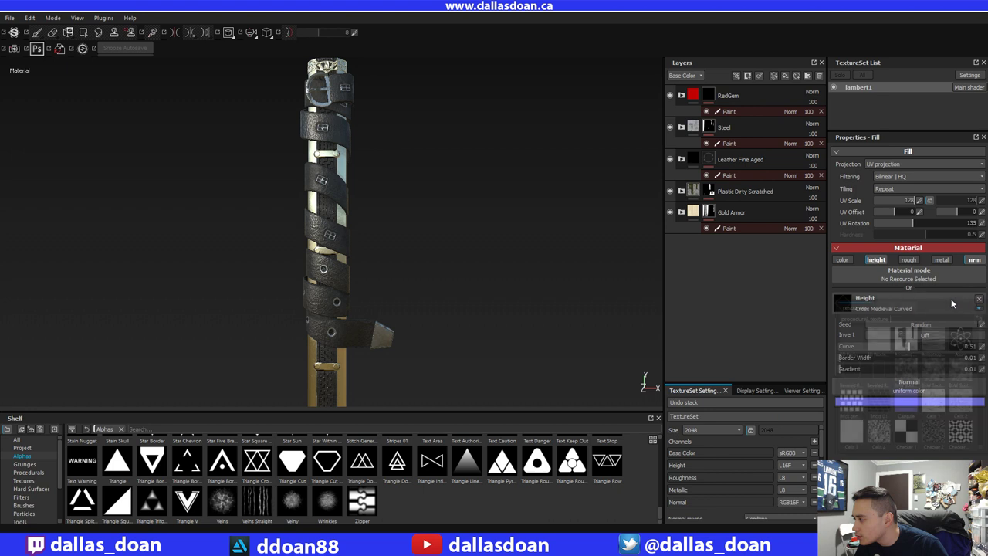
{"action": "left_click", "coordinate": [951, 299]}
{"action": "left_click_drag", "start_coordinate": [980, 338], "coordinate": [979, 362]}
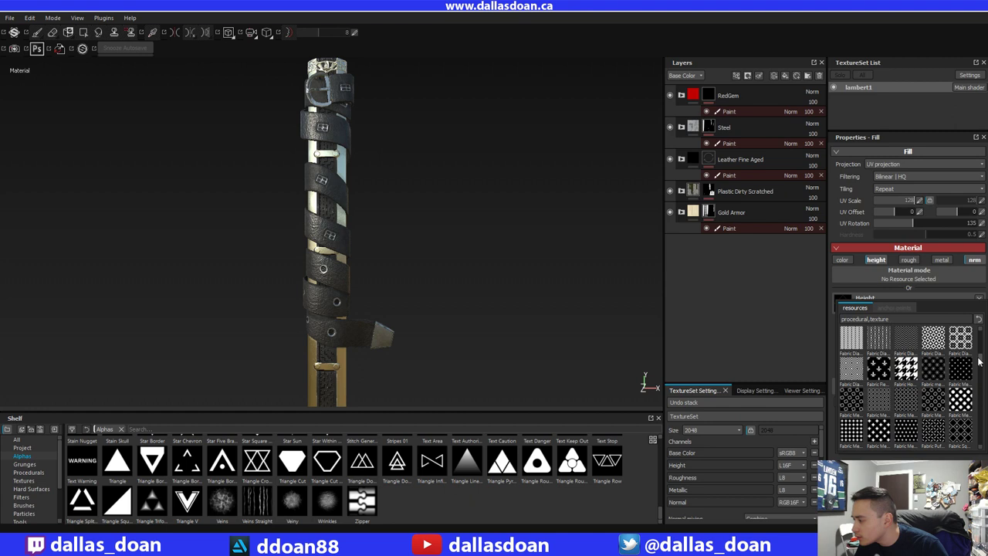
{"action": "scroll", "coordinate": [979, 360], "scroll_direction": "up", "scroll_amount": 2}
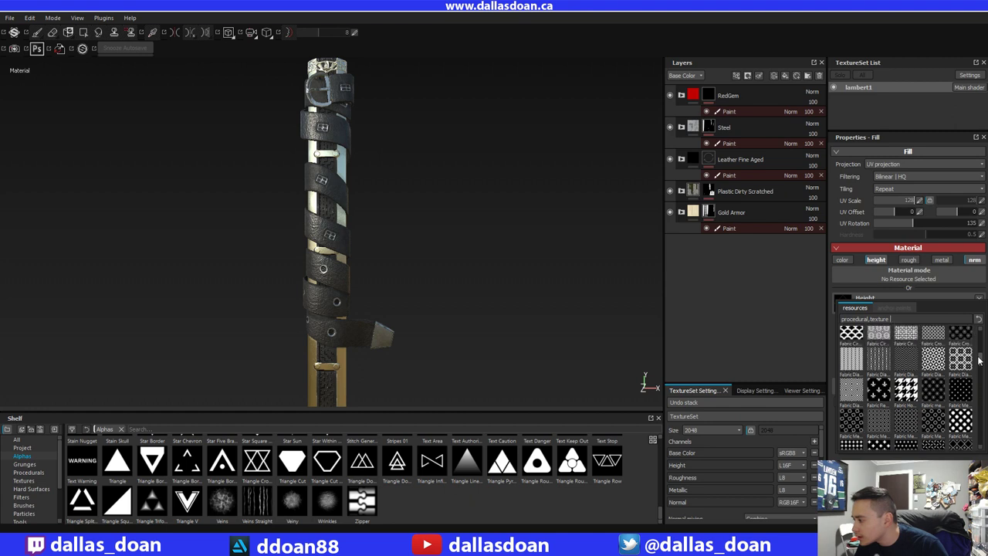
{"action": "scroll", "coordinate": [979, 361], "scroll_direction": "down", "scroll_amount": 3}
{"action": "scroll", "coordinate": [979, 360], "scroll_direction": "down", "scroll_amount": 1}
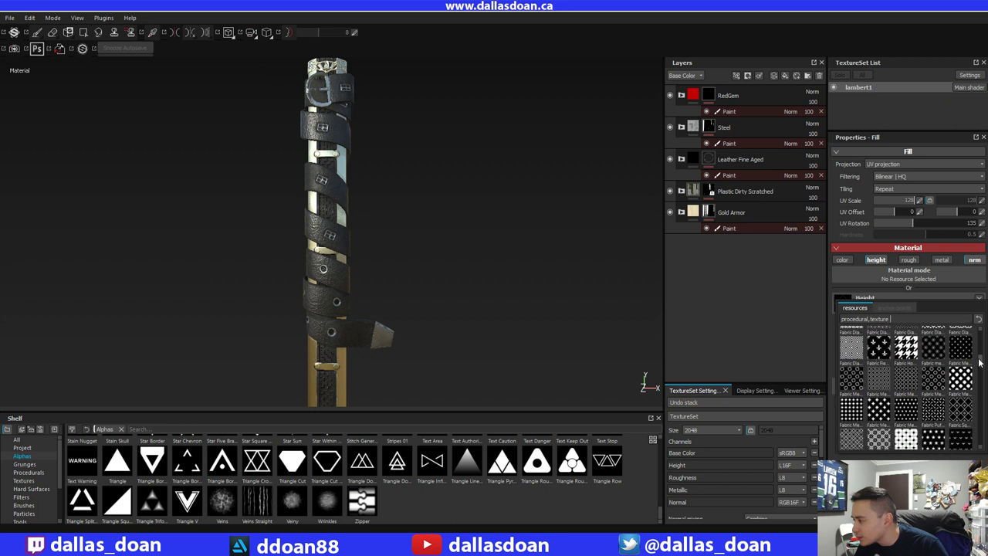
{"action": "scroll", "coordinate": [979, 360], "scroll_direction": "down", "scroll_amount": 1}
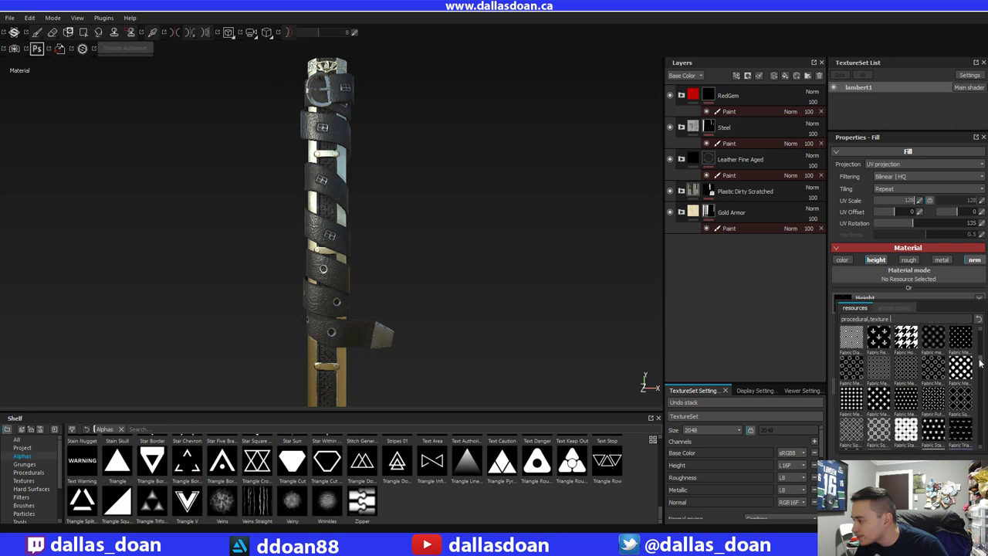
{"action": "scroll", "coordinate": [961, 376], "scroll_direction": "up", "scroll_amount": 1}
{"action": "left_click", "coordinate": [906, 390]}
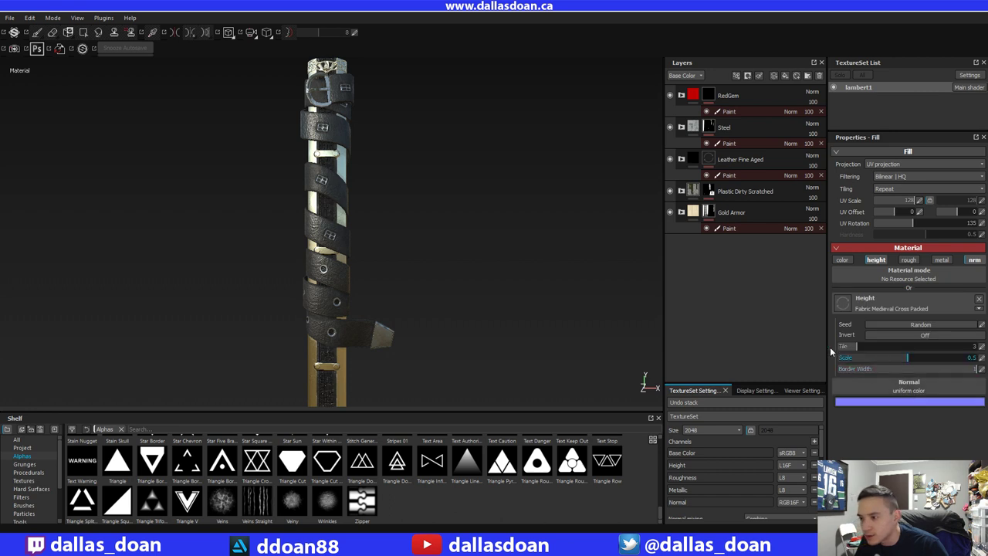
- Try UV scales of 14.81 and 8.85 on the pattern fill while viewing the scabbard up close
{"action": "right_click_drag", "start_coordinate": [453, 345], "coordinate": [490, 422], "text": "alt"}
{"action": "middle_click_drag", "start_coordinate": [483, 333], "coordinate": [726, 434], "text": "alt"}
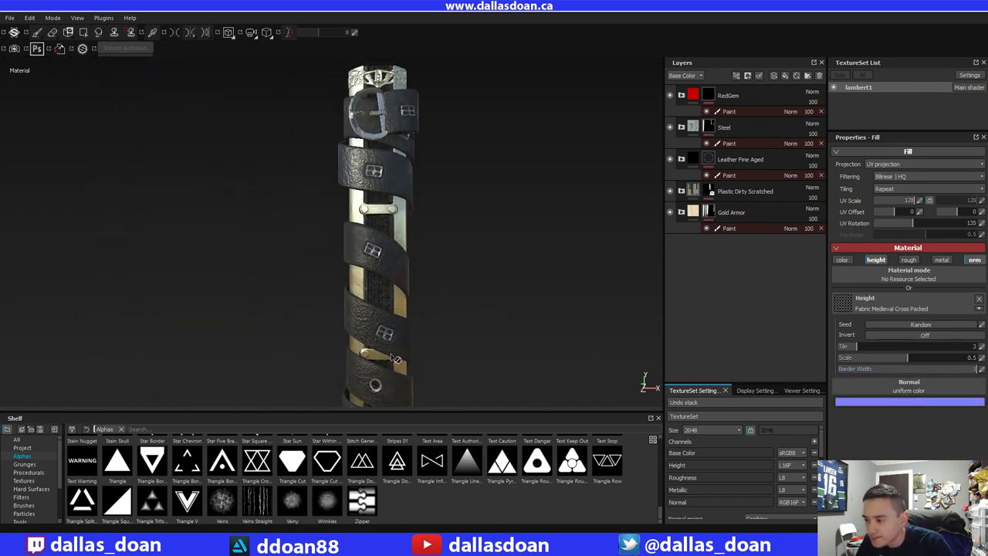
{"action": "middle_click_drag", "start_coordinate": [445, 241], "coordinate": [474, 269], "text": "alt"}
{"action": "right_click_drag", "start_coordinate": [475, 270], "coordinate": [553, 433], "text": "alt"}
{"action": "middle_click_drag", "start_coordinate": [457, 331], "coordinate": [547, 327], "text": "alt"}
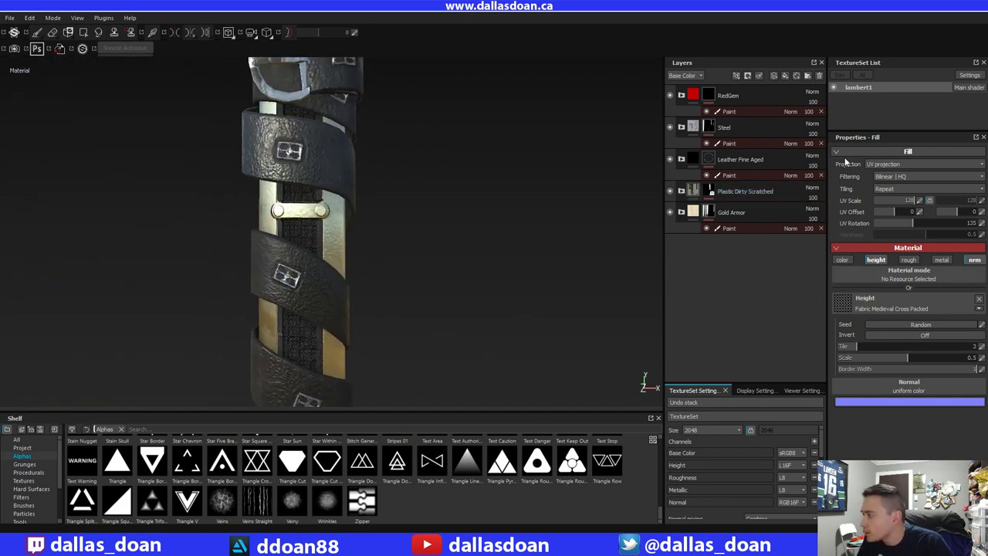
{"action": "left_click_drag", "start_coordinate": [908, 203], "coordinate": [895, 202]}
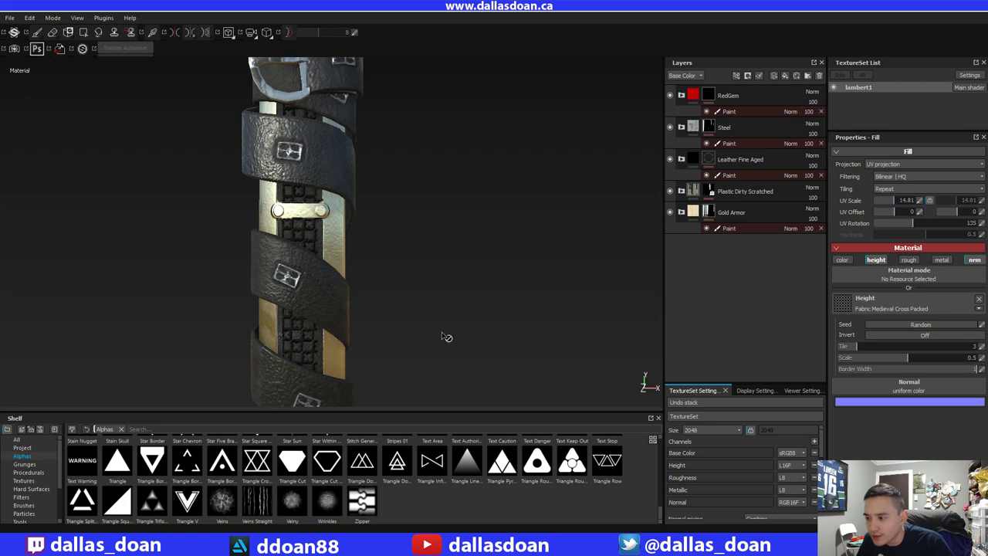
{"action": "middle_click_drag", "start_coordinate": [438, 315], "coordinate": [574, 350], "text": "alt"}
{"action": "left_click_drag", "start_coordinate": [574, 351], "coordinate": [610, 297], "text": "alt"}
{"action": "left_click_drag", "start_coordinate": [895, 201], "coordinate": [890, 199]}
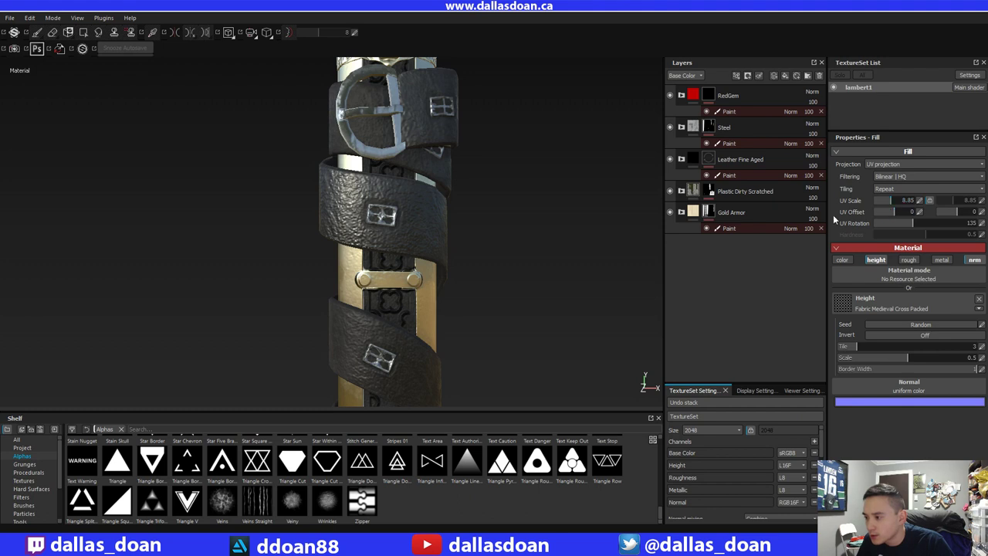
- Set the pattern fill's UV scale to 20
{"action": "left_click_drag", "start_coordinate": [896, 200], "coordinate": [914, 202]}
{"action": "left_click", "coordinate": [918, 200]}
{"action": "type", "text": "20"}
{"action": "key", "text": "Return"}
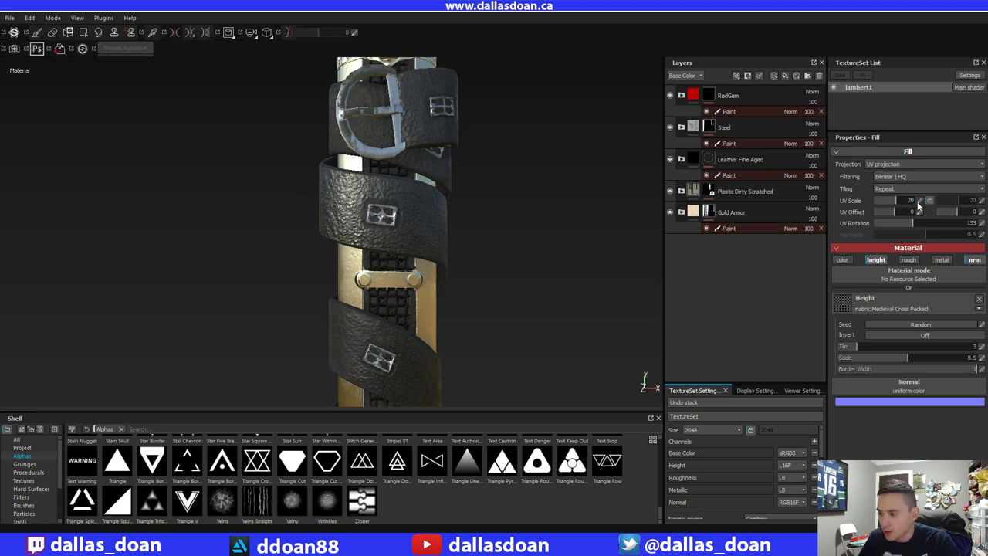
- Adjust the Fabric Medieval Cross Packed pattern to Tile 3, Scale 0.48 and Border Width 0.53
{"action": "left_click_drag", "start_coordinate": [567, 406], "coordinate": [512, 363], "text": "alt"}
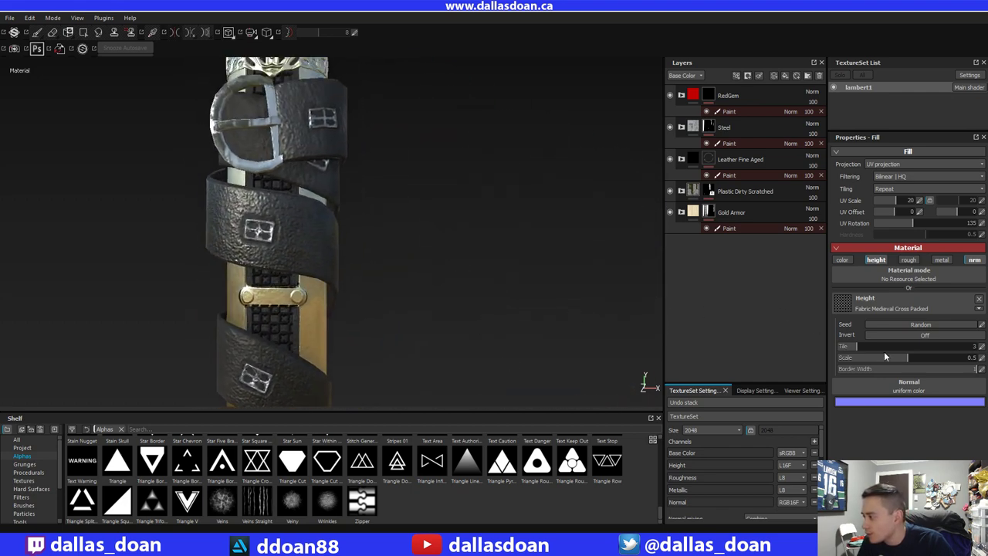
{"action": "left_click_drag", "start_coordinate": [869, 349], "coordinate": [874, 350]}
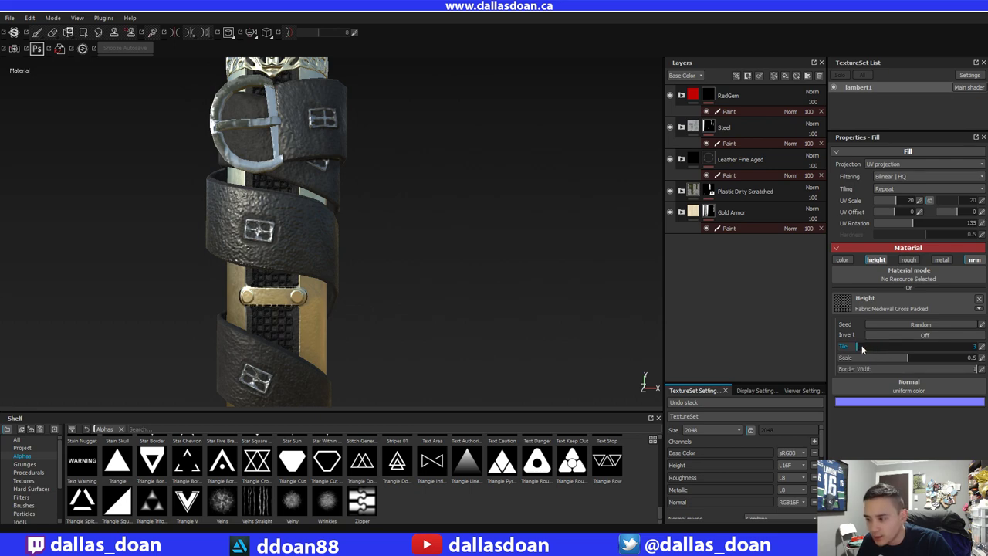
{"action": "left_click", "coordinate": [862, 349]}
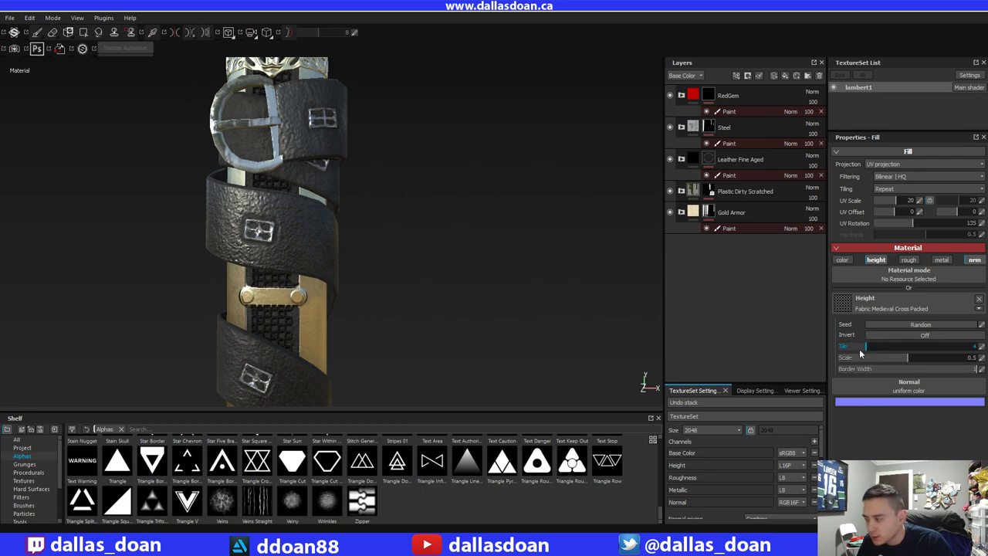
{"action": "left_click", "coordinate": [912, 368]}
- Inspect the cross pattern along the scabbard from several angles and expand the Leather Fine Aged folder
{"action": "scroll", "coordinate": [488, 313], "scroll_direction": "down", "scroll_amount": 2}
{"action": "middle_click_drag", "start_coordinate": [203, 92], "coordinate": [347, 156], "text": "alt"}
{"action": "left_click_drag", "start_coordinate": [332, 211], "coordinate": [457, 208], "text": "alt"}
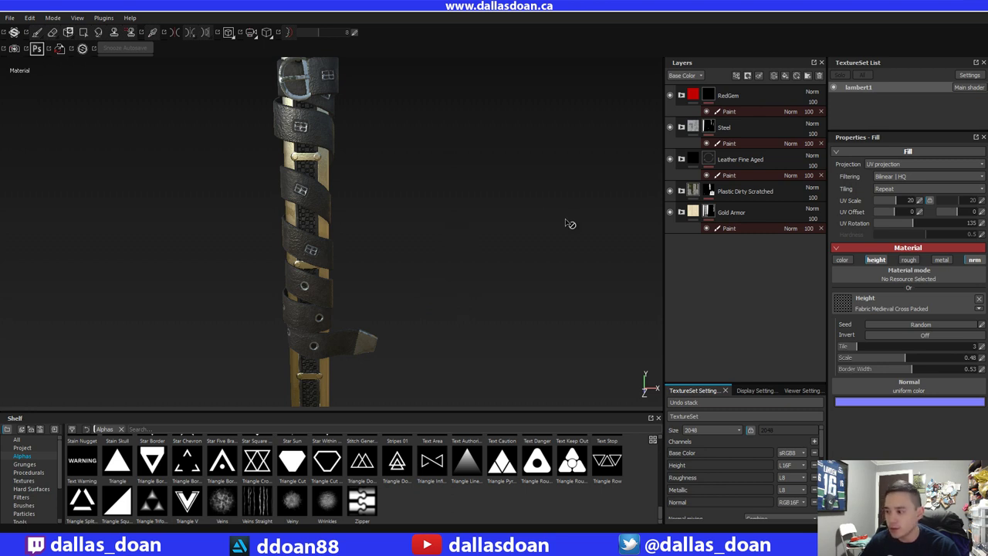
{"action": "left_click_drag", "start_coordinate": [568, 222], "coordinate": [371, 247], "text": "alt"}
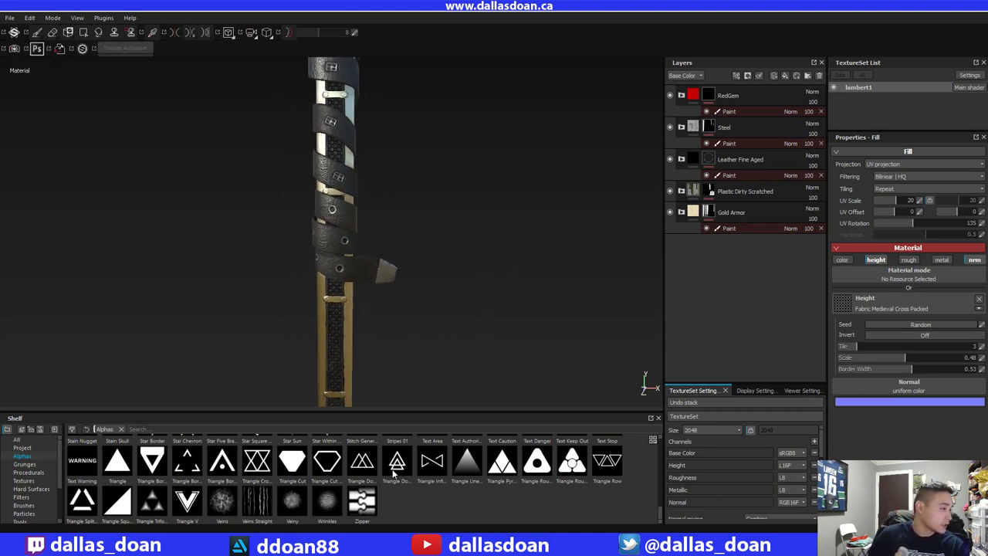
{"action": "left_click_drag", "start_coordinate": [472, 358], "coordinate": [474, 254], "text": "alt"}
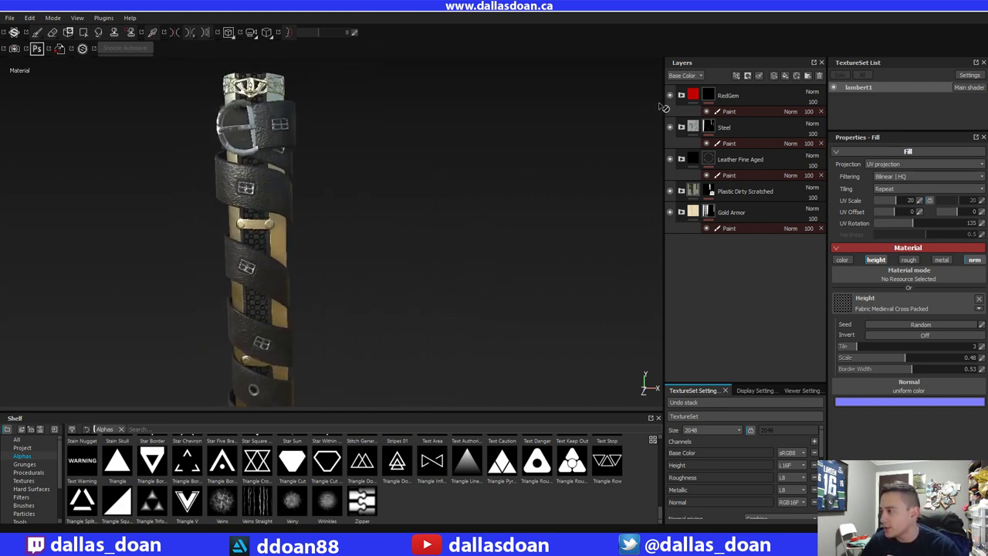
{"action": "left_click", "coordinate": [681, 159]}
{"action": "left_click_drag", "start_coordinate": [564, 255], "coordinate": [512, 256], "text": "alt"}
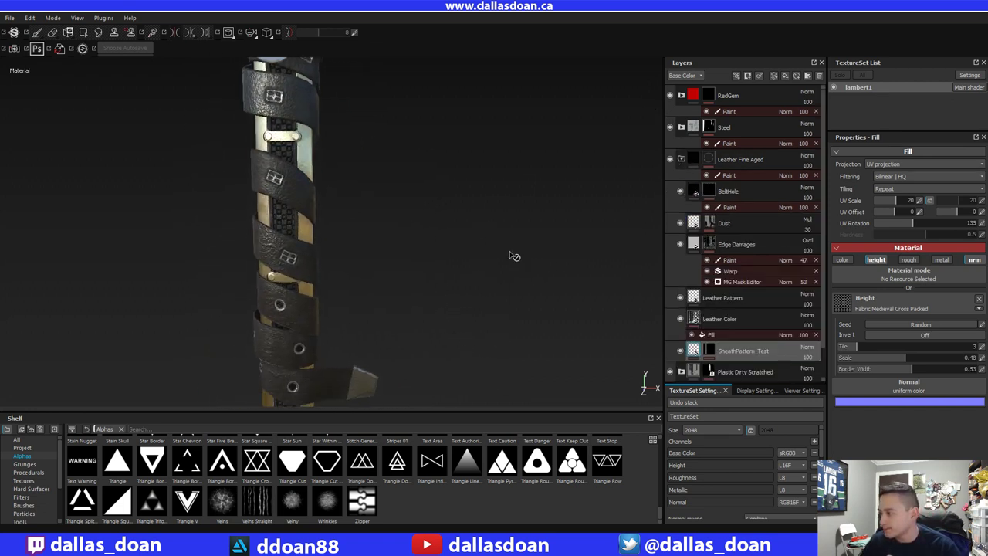
- Inspect the scabbard's upper end, collapse and reopen the Leather Fine Aged folder, and look through its layers
{"action": "mouse_move", "coordinate": [512, 256]}
{"action": "middle_mouse_down", "text": "alt"}
{"action": "mouse_move", "coordinate": [514, 281]}
{"action": "mouse_move", "coordinate": [512, 272]}
{"action": "middle_mouse_up", "text": "alt"}
{"action": "left_click_drag", "start_coordinate": [512, 273], "coordinate": [516, 277], "text": "alt"}
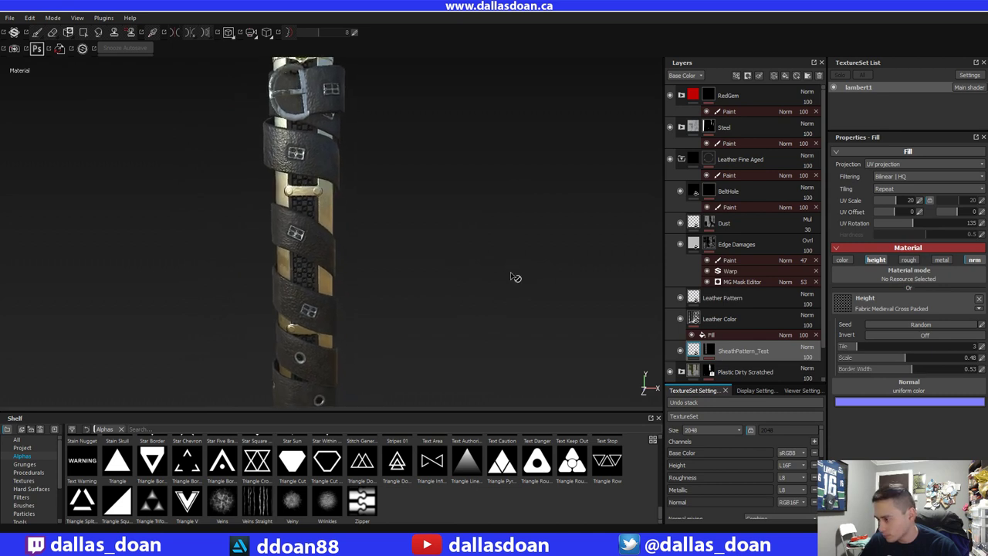
{"action": "left_click_drag", "start_coordinate": [515, 277], "coordinate": [509, 228], "text": "alt"}
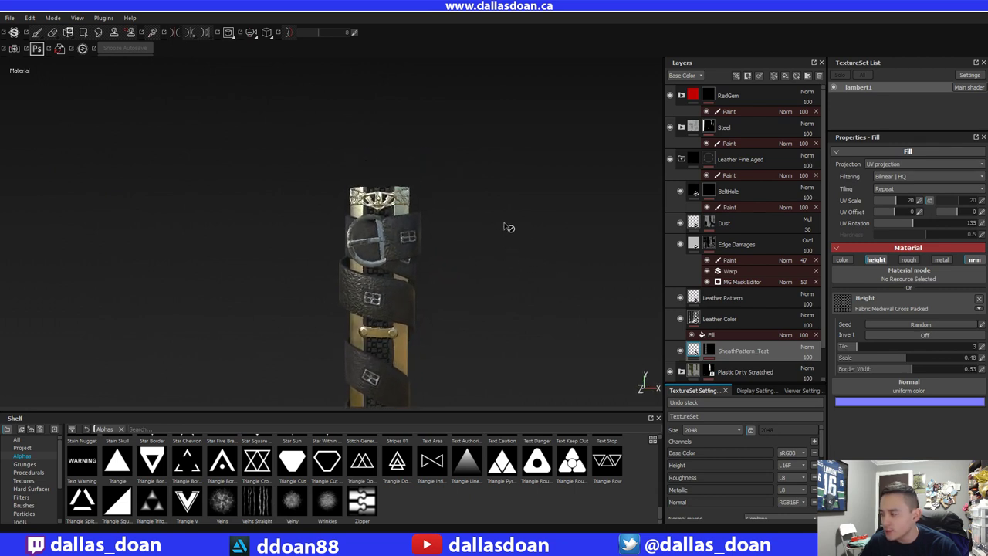
{"action": "left_click", "coordinate": [678, 160]}
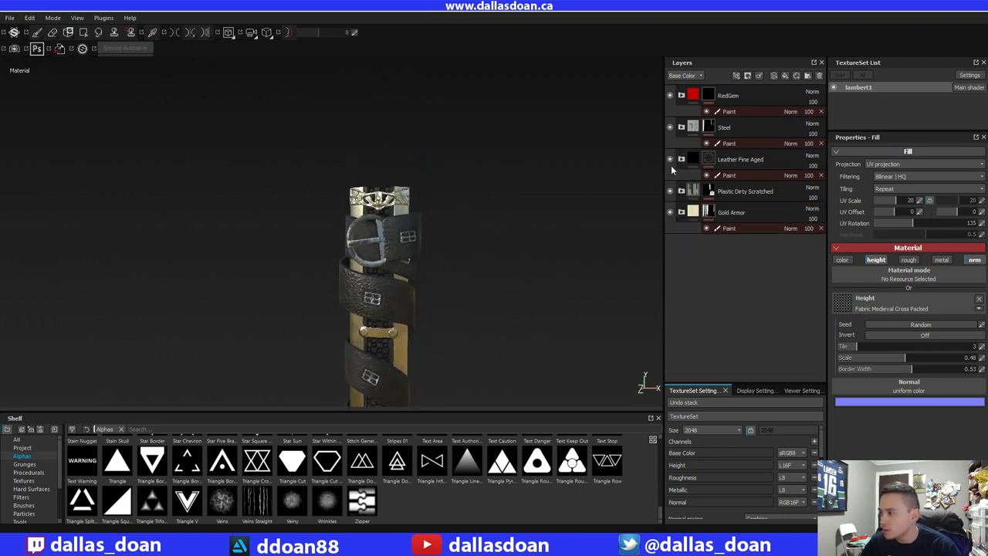
{"action": "left_click", "coordinate": [678, 160]}
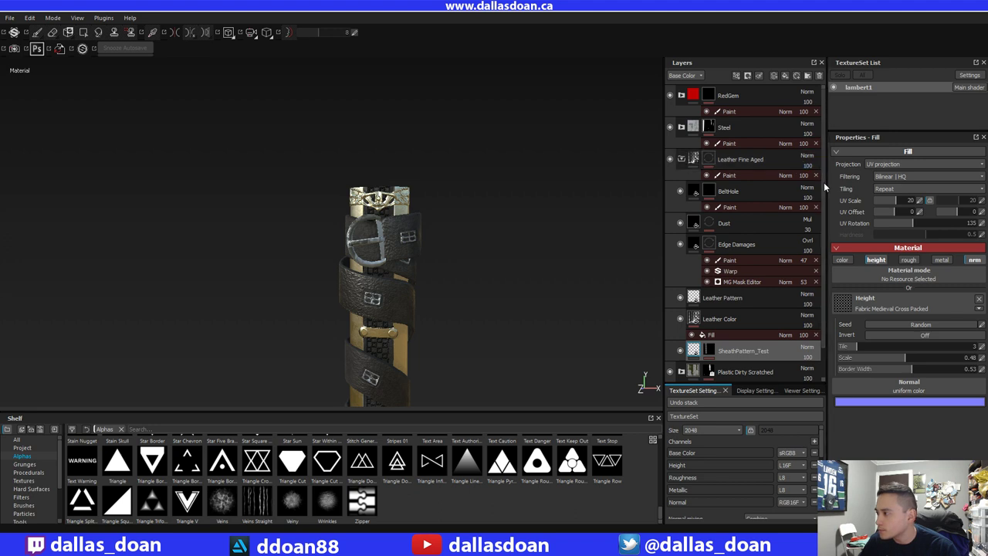
{"action": "scroll", "coordinate": [823, 185], "scroll_direction": "down", "scroll_amount": 1}
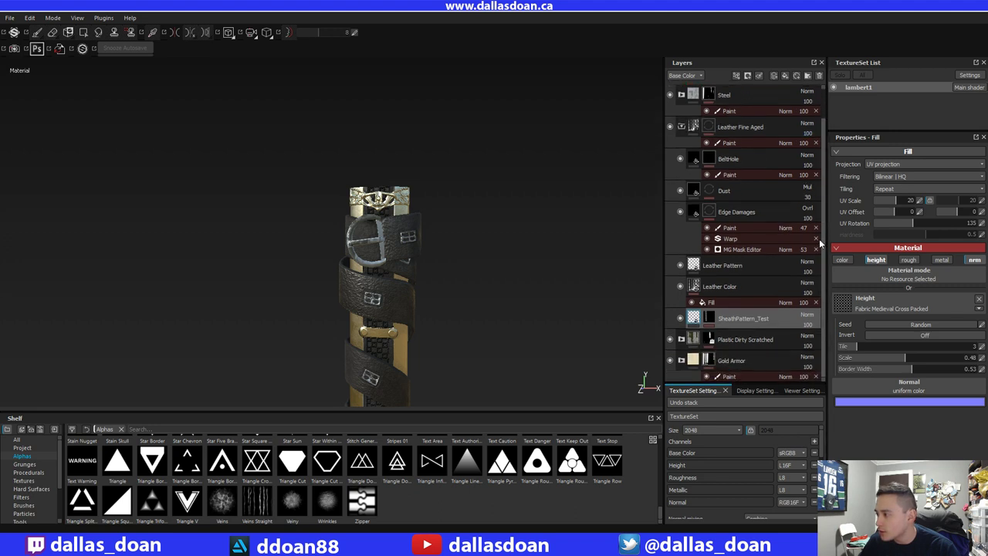
{"action": "scroll", "coordinate": [822, 228], "scroll_direction": "up", "scroll_amount": 1}
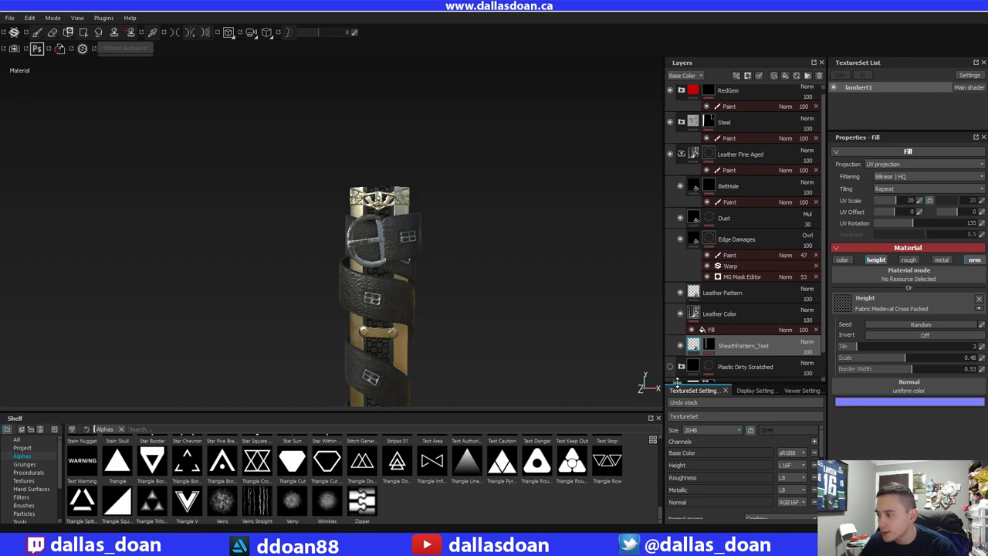
- Toggle the Steel folder's visibility off and on and expand it to show its layers
{"action": "left_click", "coordinate": [671, 122]}
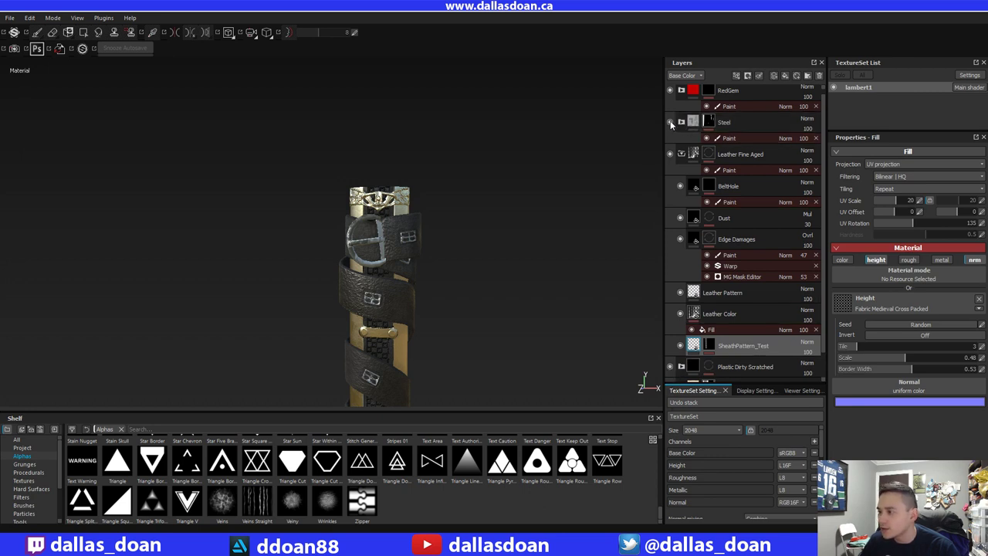
{"action": "left_click", "coordinate": [670, 122]}
{"action": "left_click", "coordinate": [681, 122]}
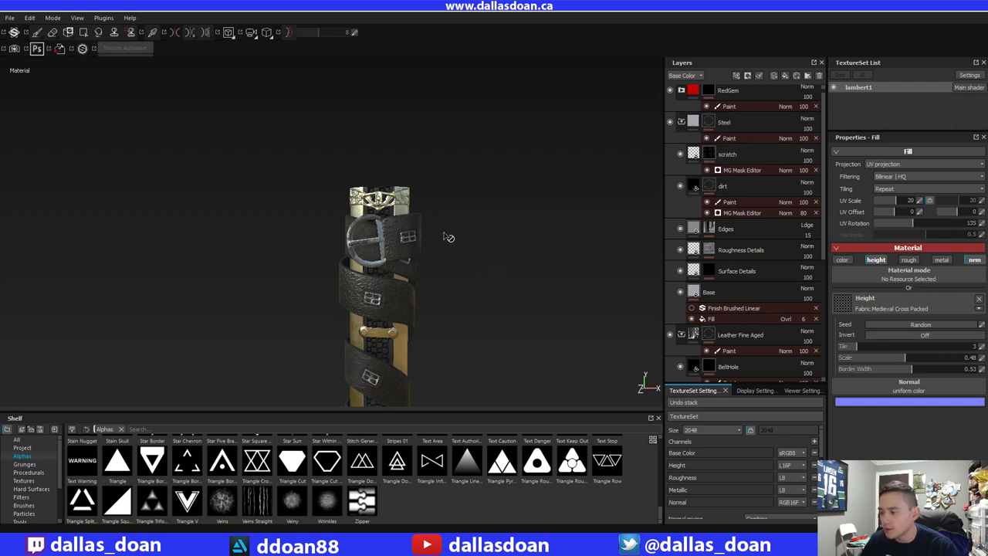
{"action": "left_click_drag", "start_coordinate": [447, 237], "coordinate": [652, 222], "text": "alt"}
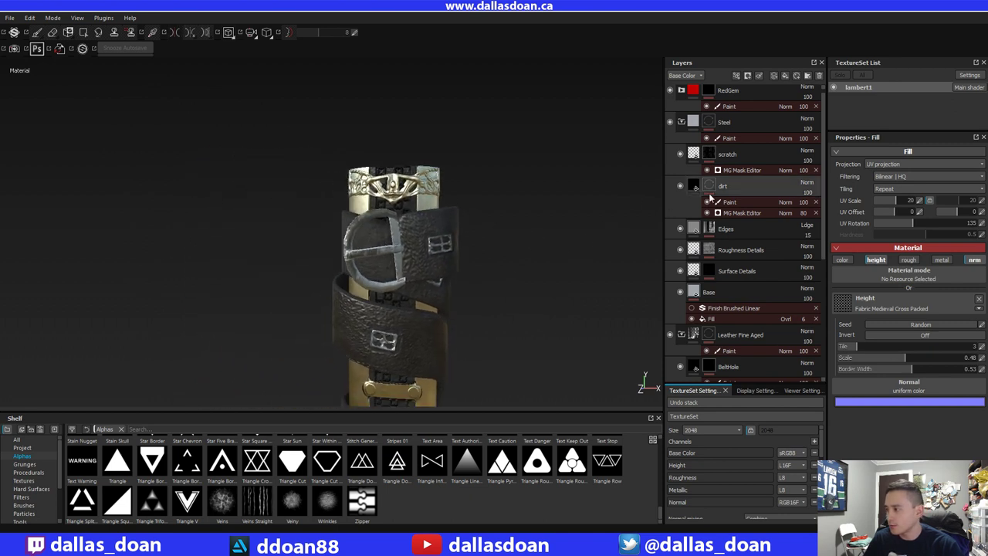
- Paint over the belt buckle on the mask Paint effect of the Steel folder's dirt layer
{"action": "left_click", "coordinate": [730, 201]}
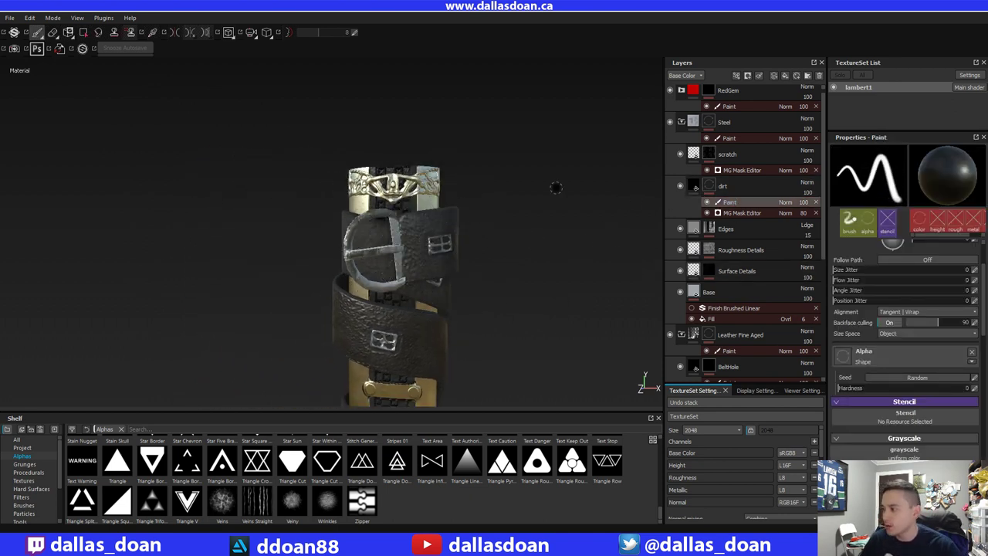
{"action": "mouse_move", "coordinate": [556, 188]}
{"action": "left_mouse_down", "text": "alt"}
{"action": "mouse_move", "coordinate": [525, 283]}
{"action": "mouse_move", "coordinate": [578, 300]}
{"action": "mouse_move", "coordinate": [452, 233]}
{"action": "left_mouse_up", "text": "alt"}
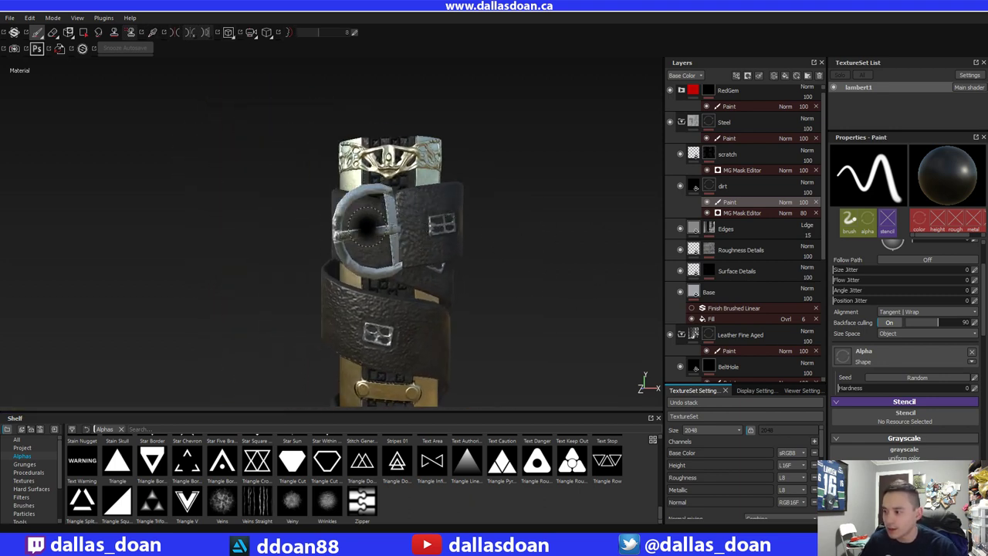
{"action": "left_click", "coordinate": [358, 233]}
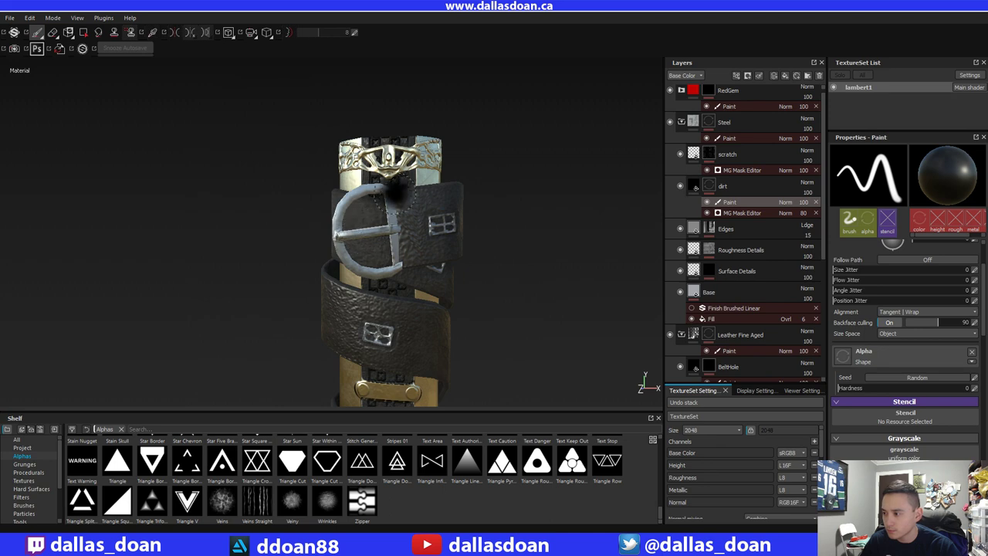
{"action": "left_click_drag", "start_coordinate": [396, 195], "coordinate": [388, 203]}
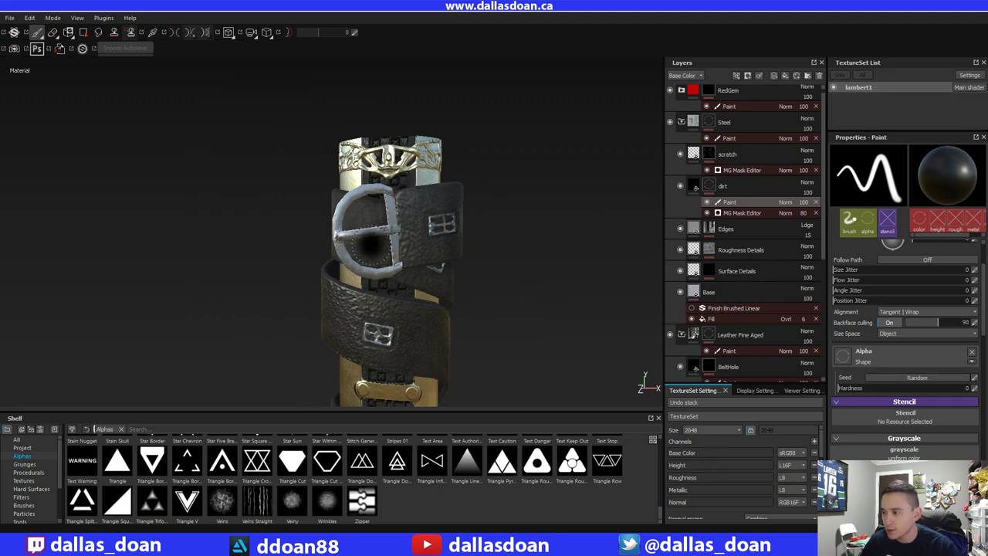
- Examine the dirt on the steel buckle up close from several angles and under different lighting
{"action": "middle_click_drag", "start_coordinate": [506, 194], "coordinate": [470, 223], "text": "alt"}
{"action": "left_click_drag", "start_coordinate": [470, 223], "coordinate": [520, 300], "text": "alt"}
{"action": "scroll", "coordinate": [467, 250], "scroll_direction": "up", "scroll_amount": 3}
{"action": "left_click_drag", "start_coordinate": [416, 245], "coordinate": [480, 291], "text": "alt"}
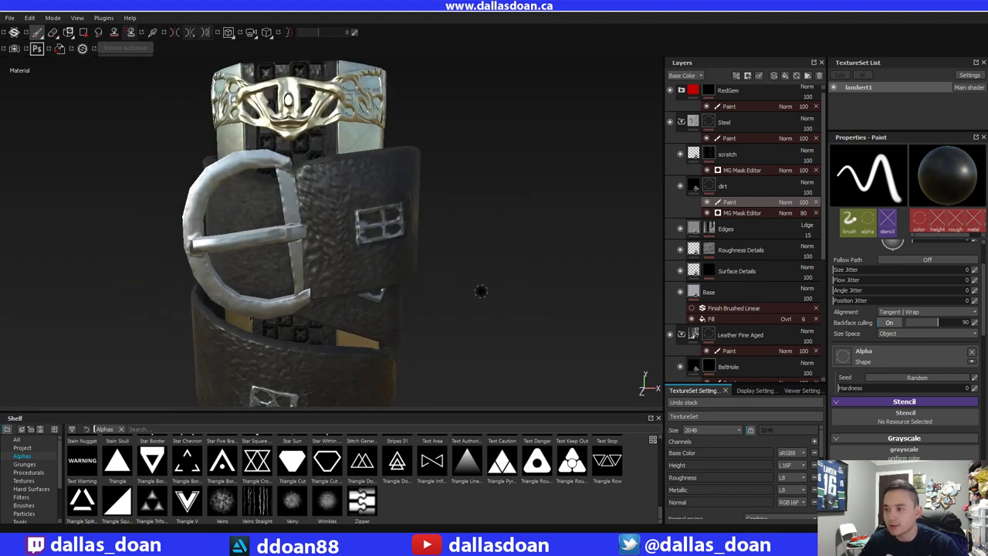
{"action": "middle_click_drag", "start_coordinate": [493, 298], "coordinate": [512, 296], "text": "alt"}
{"action": "right_click_drag", "start_coordinate": [512, 296], "coordinate": [482, 309], "text": "shift"}
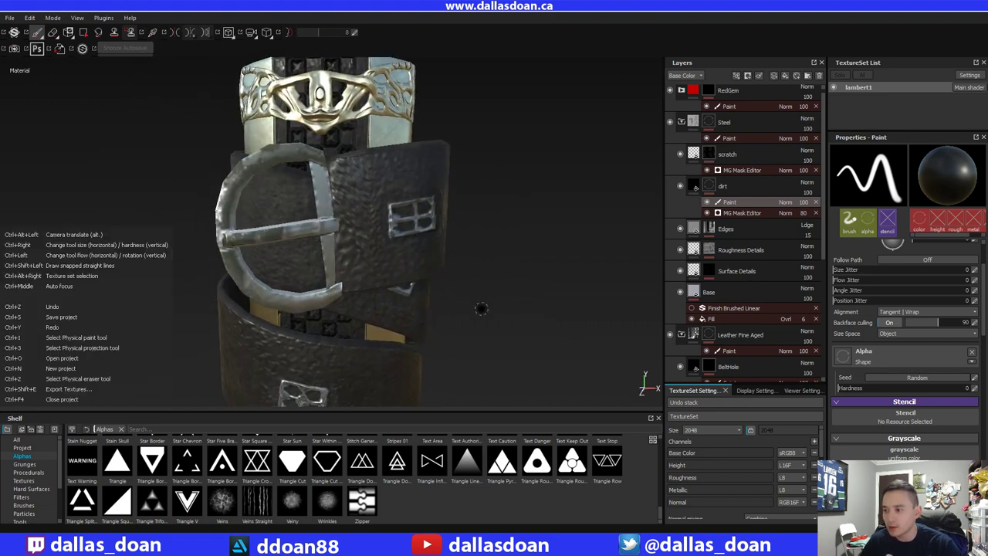
{"action": "middle_click_drag", "start_coordinate": [508, 276], "coordinate": [509, 271], "text": "alt"}
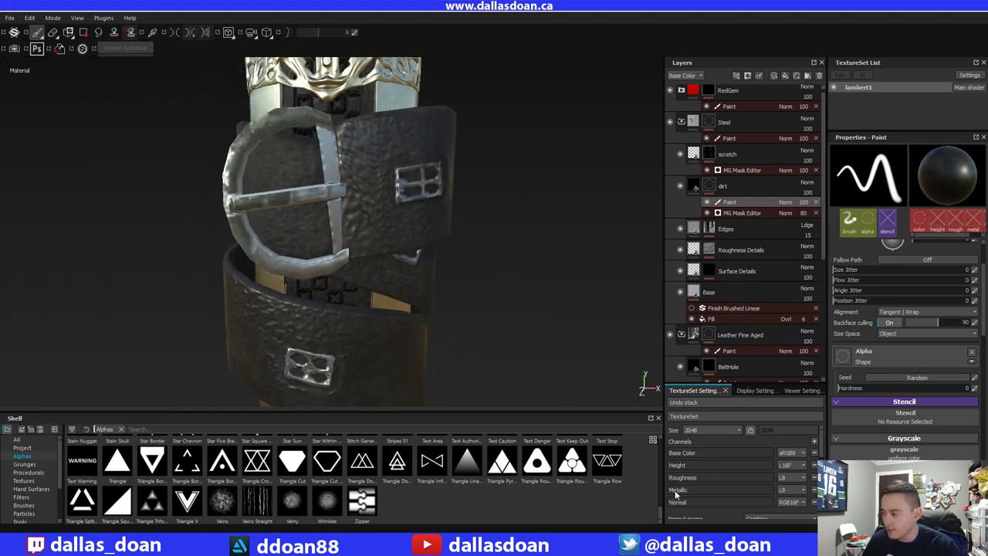
- Choose the Bark 1 brush and paint the dirt layer's mask over the buckle with it
{"action": "left_click_drag", "start_coordinate": [661, 513], "coordinate": [654, 461]}
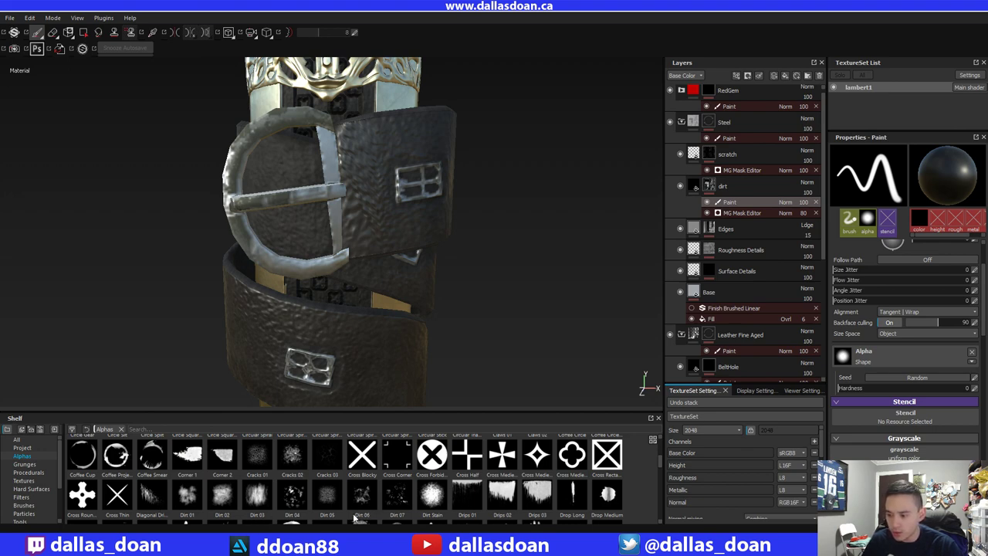
{"action": "left_click_drag", "start_coordinate": [658, 460], "coordinate": [651, 439]}
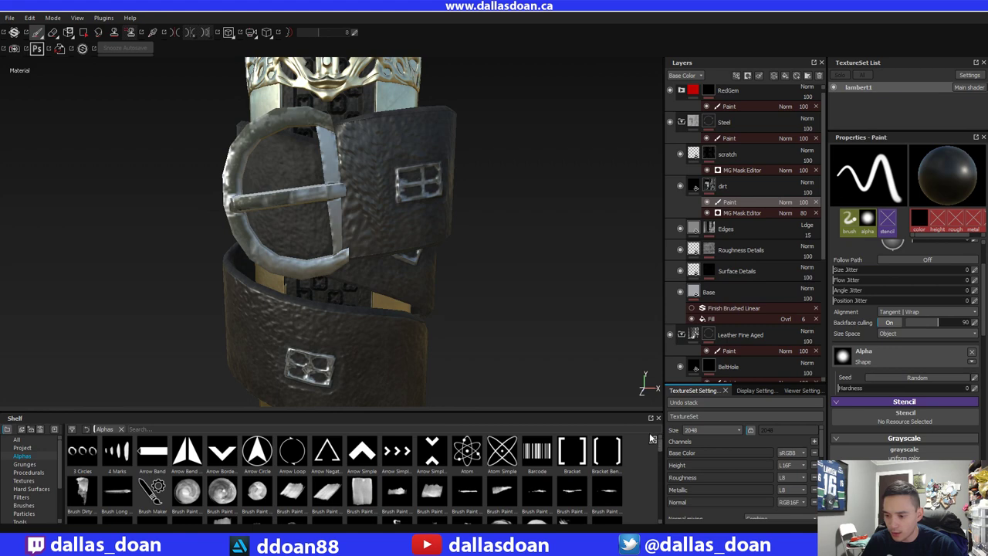
{"action": "left_click", "coordinate": [36, 506]}
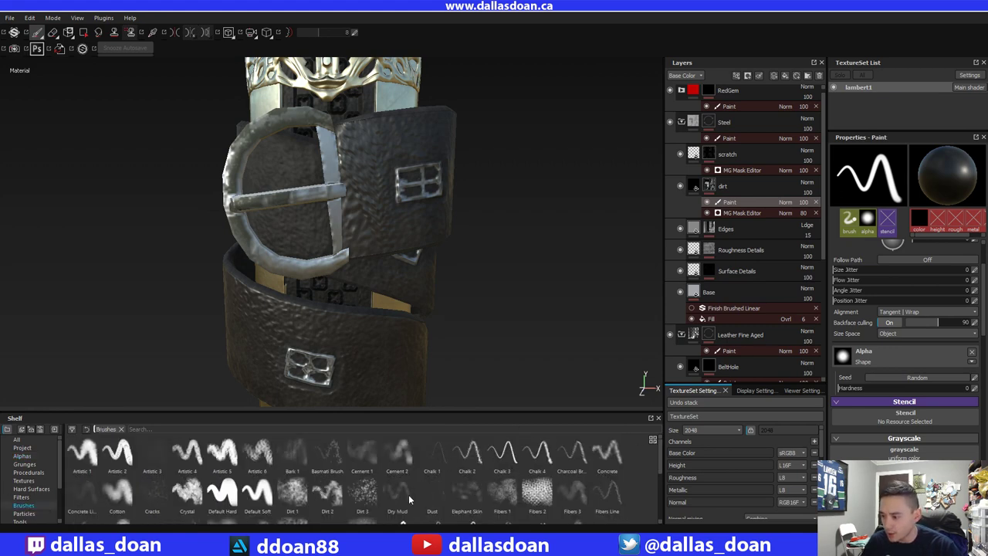
{"action": "left_click", "coordinate": [290, 461]}
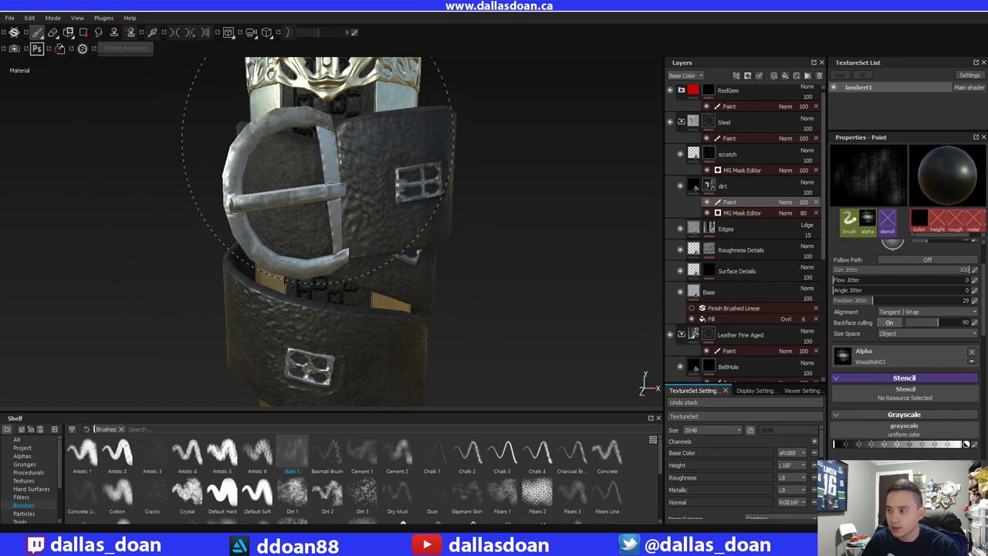
{"action": "left_click_drag", "start_coordinate": [573, 243], "coordinate": [503, 417], "text": "alt"}
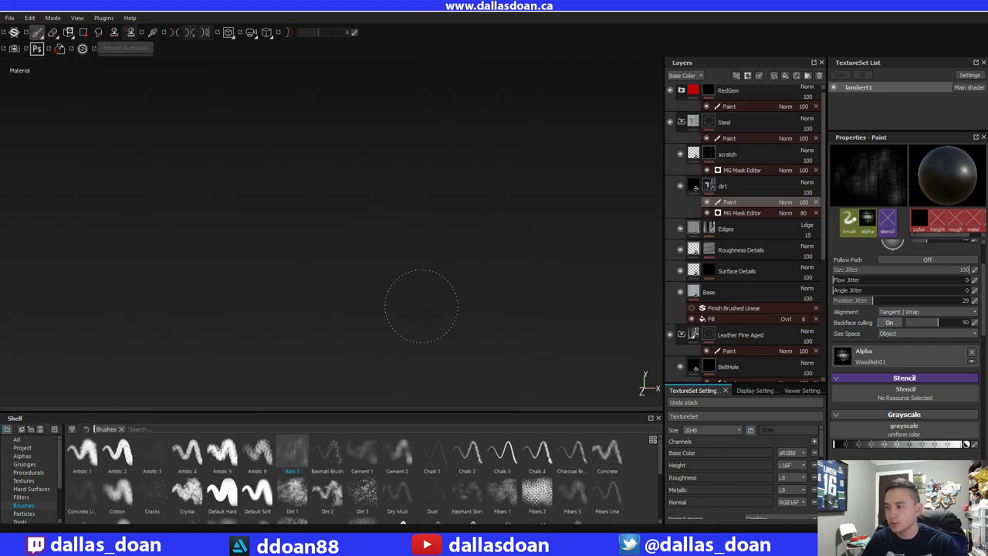
{"action": "mouse_move", "coordinate": [338, 298]}
{"action": "left_mouse_down"}
{"action": "mouse_move", "coordinate": [454, 332]}
{"action": "mouse_move", "coordinate": [592, 421]}
{"action": "left_mouse_up"}
{"action": "middle_click_drag", "start_coordinate": [593, 421], "coordinate": [817, 536], "text": "alt"}
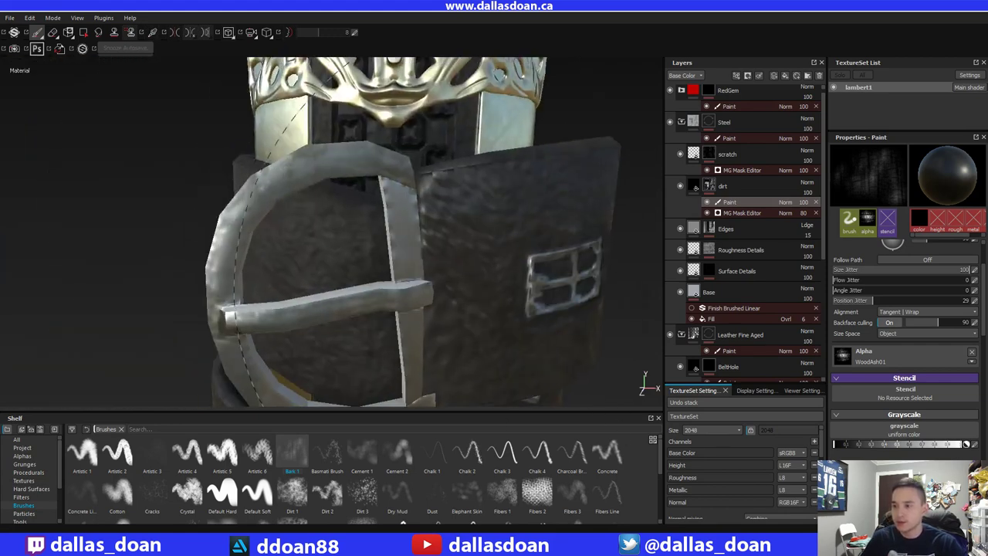
- Examine the buckle, leather straps and patterned sheath from several distances and angles
{"action": "mouse_move", "coordinate": [373, 161]}
{"action": "right_mouse_down", "text": "alt"}
{"action": "mouse_move", "coordinate": [461, 203]}
{"action": "mouse_move", "coordinate": [325, 128]}
{"action": "right_mouse_up", "text": "alt"}
{"action": "right_click_drag", "start_coordinate": [437, 331], "coordinate": [347, 80], "text": "alt"}
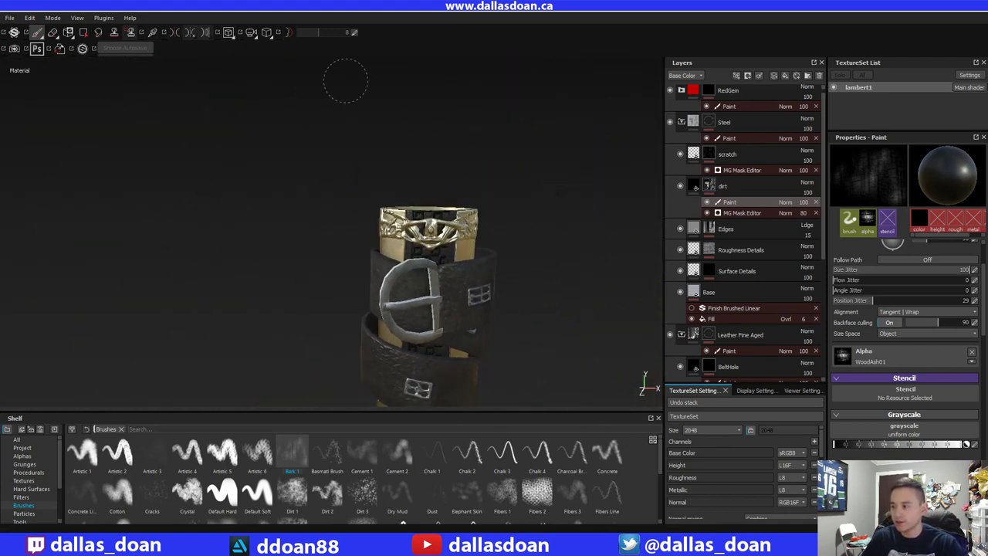
{"action": "right_click_drag", "start_coordinate": [418, 247], "coordinate": [357, 110], "text": "alt"}
{"action": "middle_click_drag", "start_coordinate": [468, 212], "coordinate": [404, 146], "text": "alt"}
{"action": "mouse_move", "coordinate": [410, 178]}
{"action": "right_mouse_down", "text": "alt"}
{"action": "mouse_move", "coordinate": [431, 223]}
{"action": "mouse_move", "coordinate": [414, 294]}
{"action": "right_mouse_up", "text": "alt"}
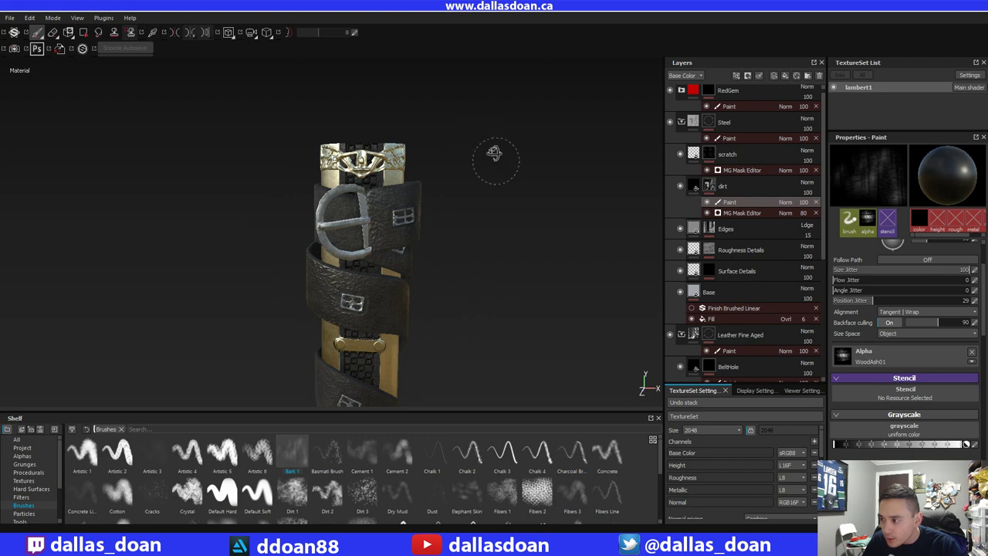
{"action": "left_click_drag", "start_coordinate": [495, 154], "coordinate": [390, 189], "text": "alt"}
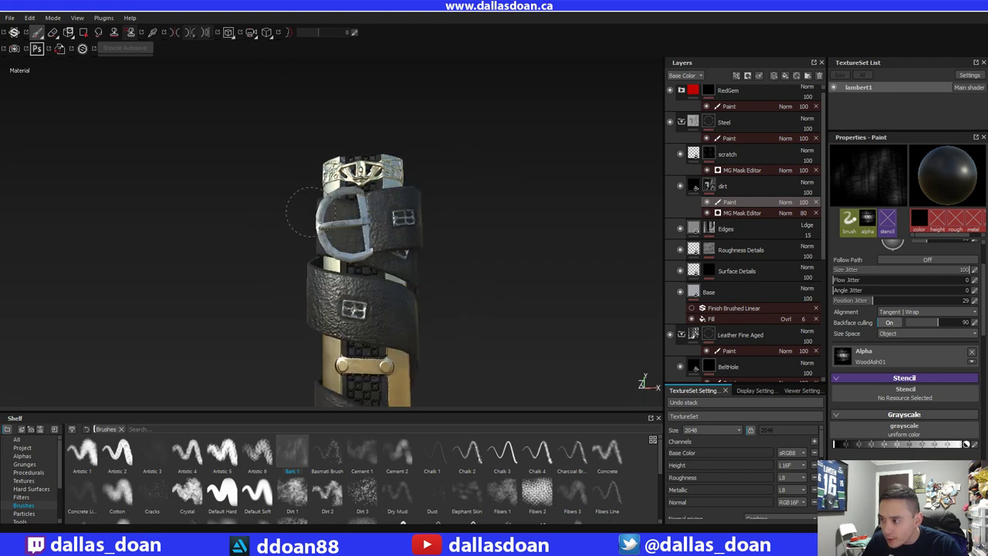
{"action": "middle_click_drag", "start_coordinate": [494, 189], "coordinate": [468, 120], "text": "alt"}
{"action": "right_click_drag", "start_coordinate": [467, 120], "coordinate": [463, 208], "text": "alt"}
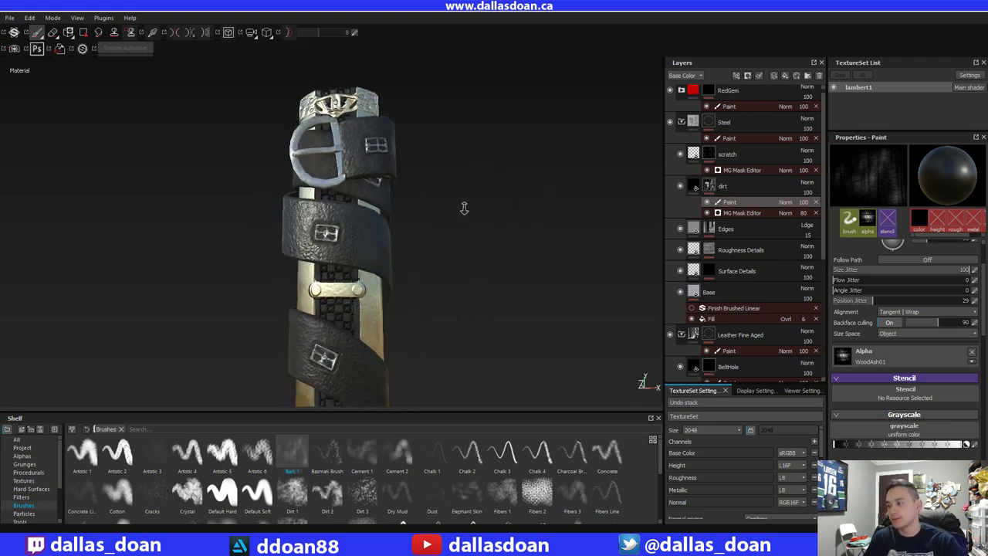
{"action": "middle_click_drag", "start_coordinate": [467, 224], "coordinate": [421, 83], "text": "alt"}
{"action": "right_click_drag", "start_coordinate": [420, 83], "coordinate": [402, 64], "text": "alt"}
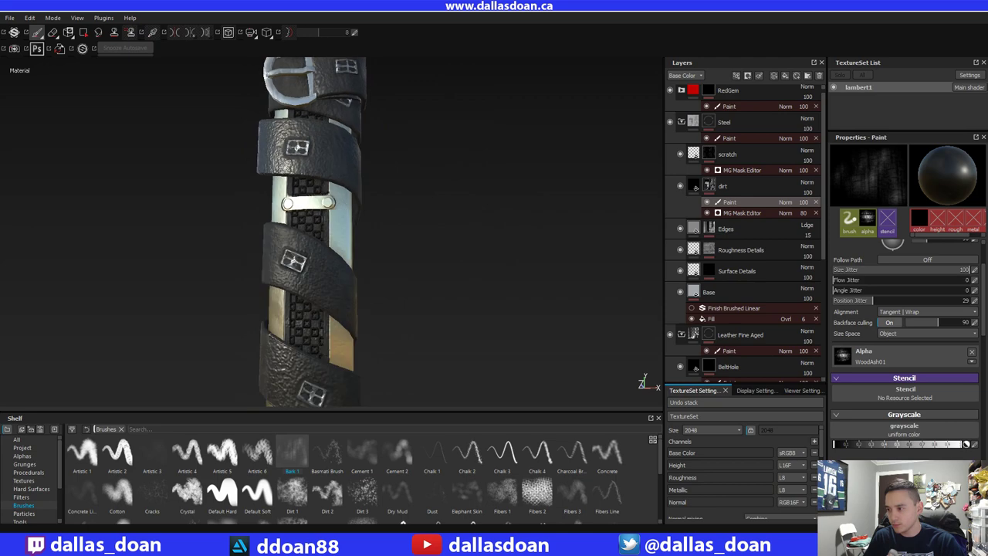
{"action": "mouse_move", "coordinate": [455, 185]}
{"action": "left_mouse_down", "text": "alt"}
{"action": "mouse_move", "coordinate": [459, 247]}
{"action": "mouse_move", "coordinate": [435, 181]}
{"action": "left_mouse_up", "text": "alt"}
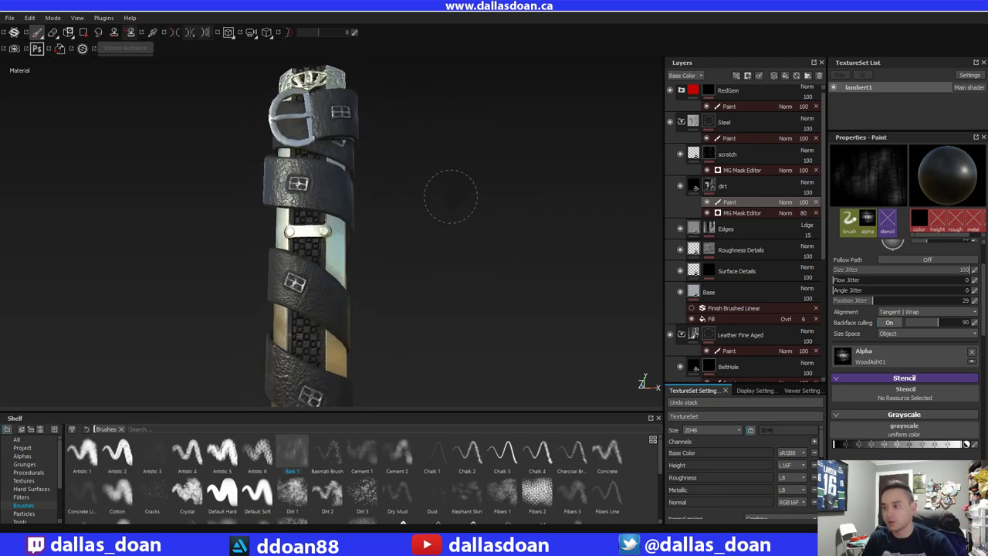
{"action": "left_click_drag", "start_coordinate": [484, 259], "coordinate": [514, 257], "text": "alt"}
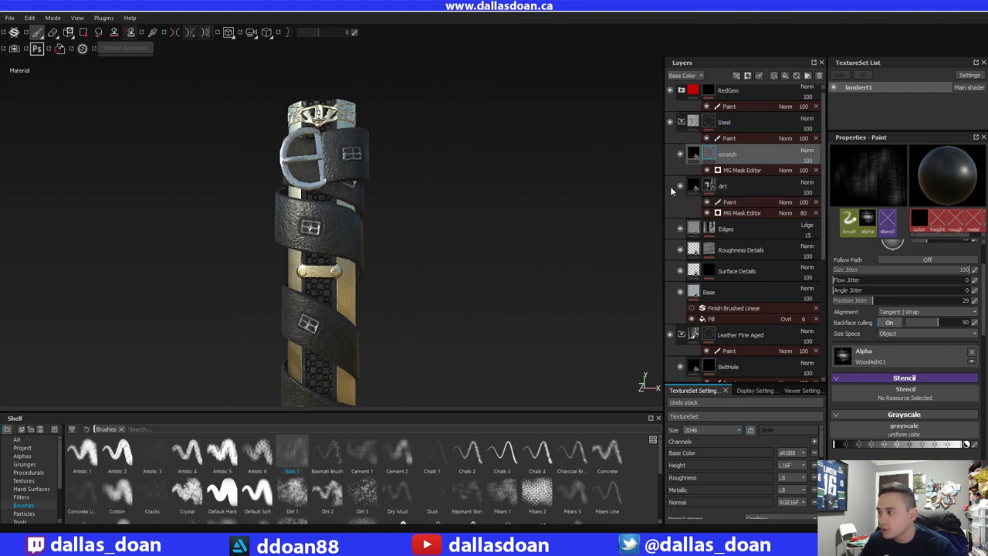
{"action": "left_click_drag", "start_coordinate": [540, 247], "coordinate": [498, 224], "text": "alt"}
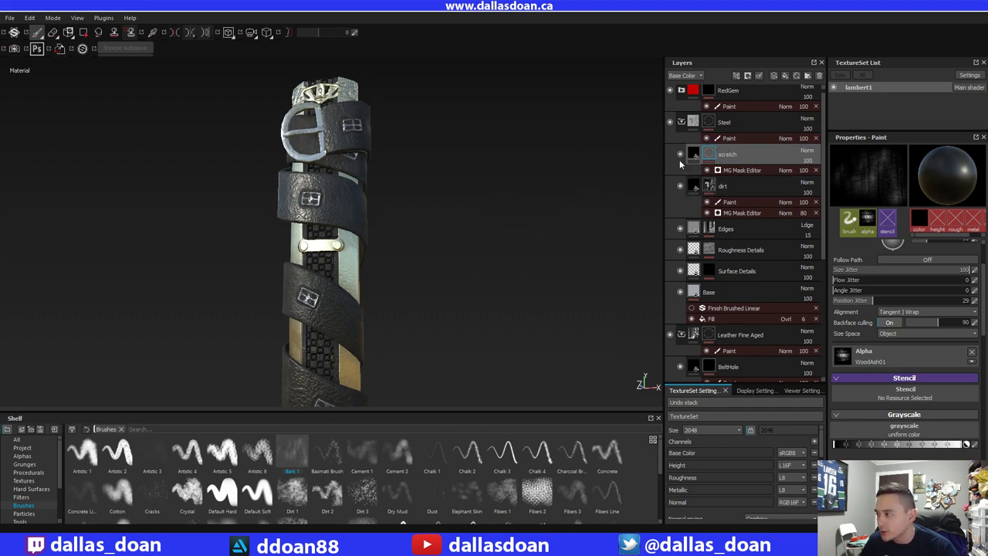
- Collapse the Steel folder and compare the scabbard with the Leather Fine Aged folder hidden and shown
{"action": "left_click", "coordinate": [681, 122]}
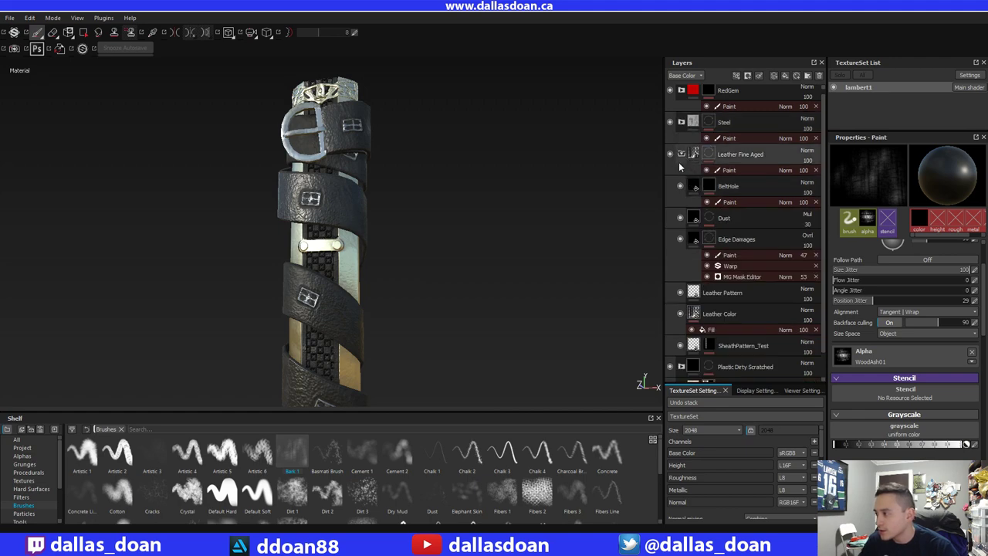
{"action": "left_click", "coordinate": [670, 155]}
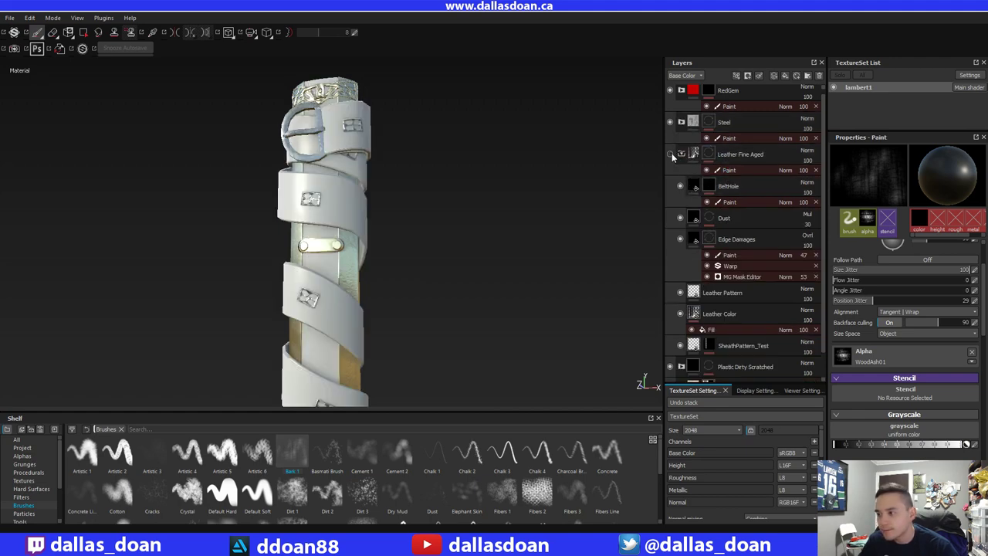
{"action": "left_click", "coordinate": [671, 154]}
{"action": "middle_click_drag", "start_coordinate": [526, 292], "coordinate": [520, 194], "text": "alt"}
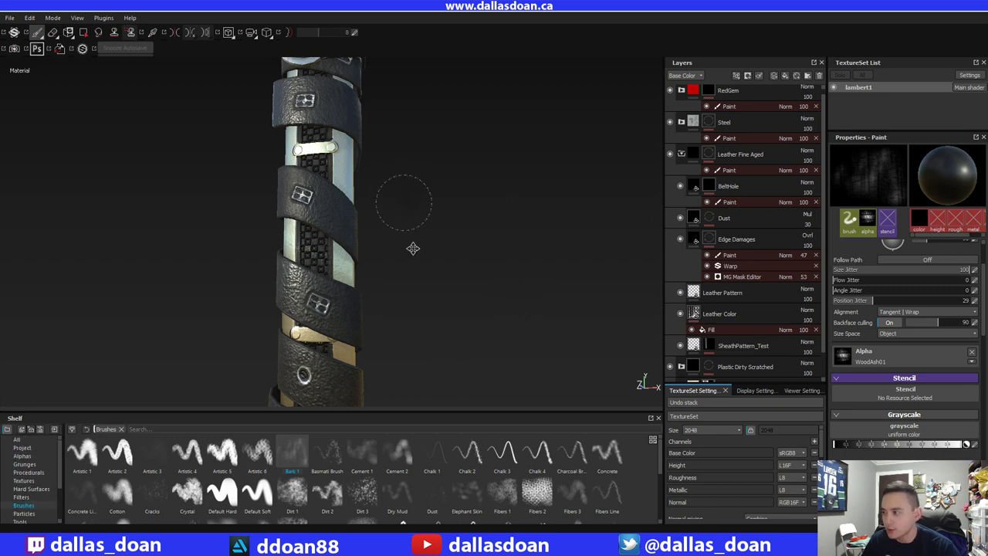
{"action": "middle_click_drag", "start_coordinate": [413, 249], "coordinate": [413, 281], "text": "alt"}
{"action": "mouse_move", "coordinate": [514, 234]}
{"action": "middle_mouse_down", "text": "alt"}
{"action": "mouse_move", "coordinate": [492, 240]}
{"action": "mouse_move", "coordinate": [499, 235]}
{"action": "middle_mouse_up", "text": "alt"}
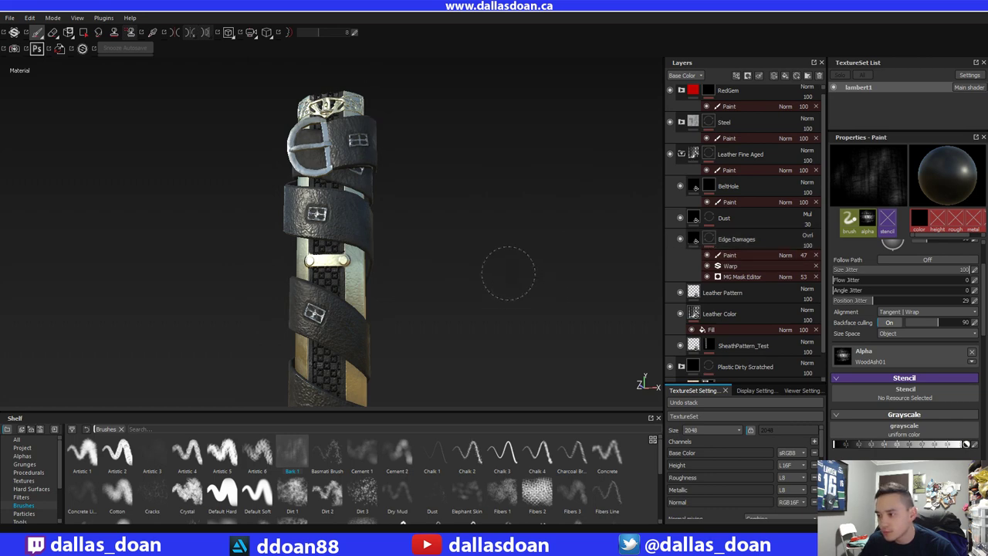
{"action": "left_click_drag", "start_coordinate": [508, 273], "coordinate": [491, 283], "text": "alt"}
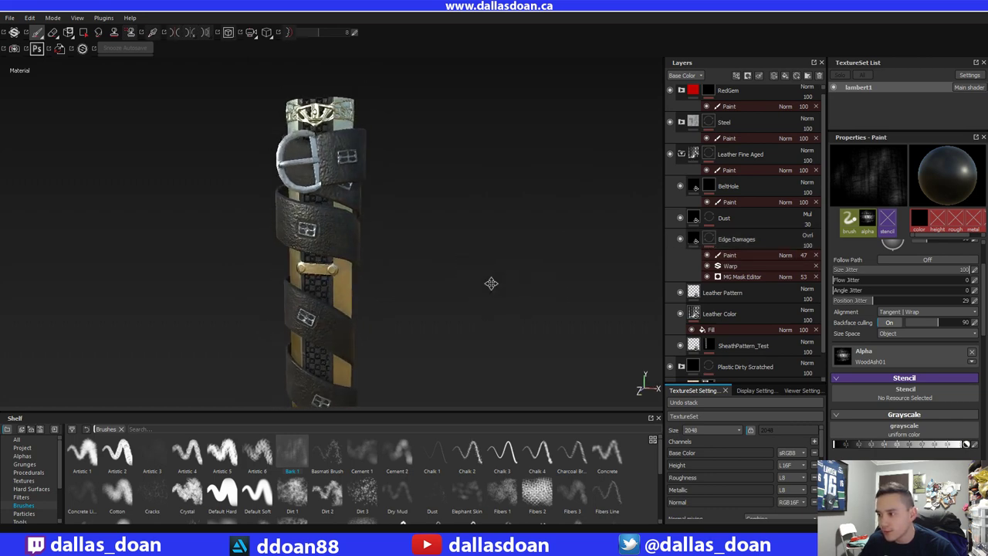
- Select the BeltHole layer and inspect the belt hole details and leather straps from several angles
{"action": "middle_click_drag", "start_coordinate": [491, 284], "coordinate": [517, 240], "text": "alt"}
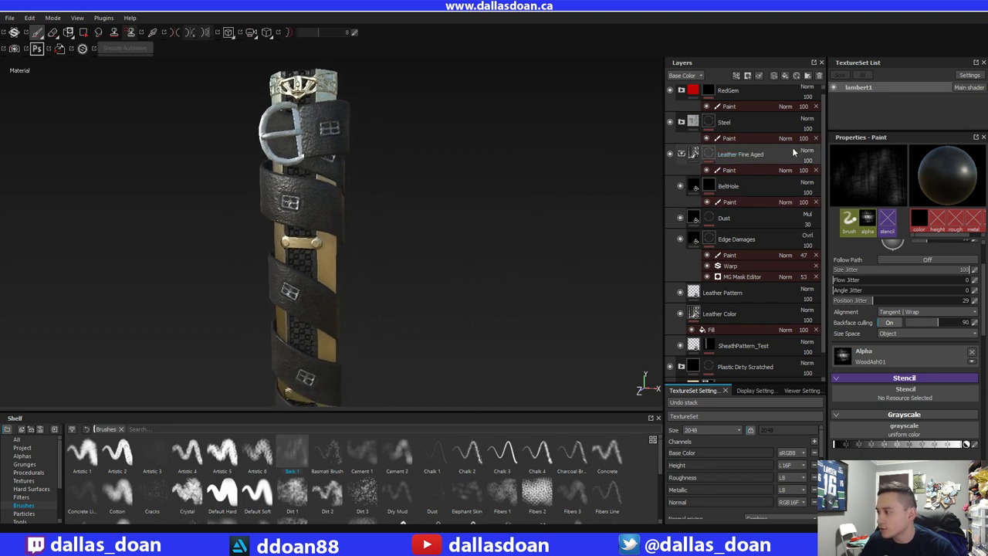
{"action": "left_click", "coordinate": [761, 186]}
{"action": "mouse_move", "coordinate": [502, 316]}
{"action": "middle_mouse_down", "text": "alt"}
{"action": "mouse_move", "coordinate": [522, 287]}
{"action": "mouse_move", "coordinate": [515, 301]}
{"action": "middle_mouse_up", "text": "alt"}
{"action": "left_click_drag", "start_coordinate": [531, 282], "coordinate": [506, 289], "text": "alt"}
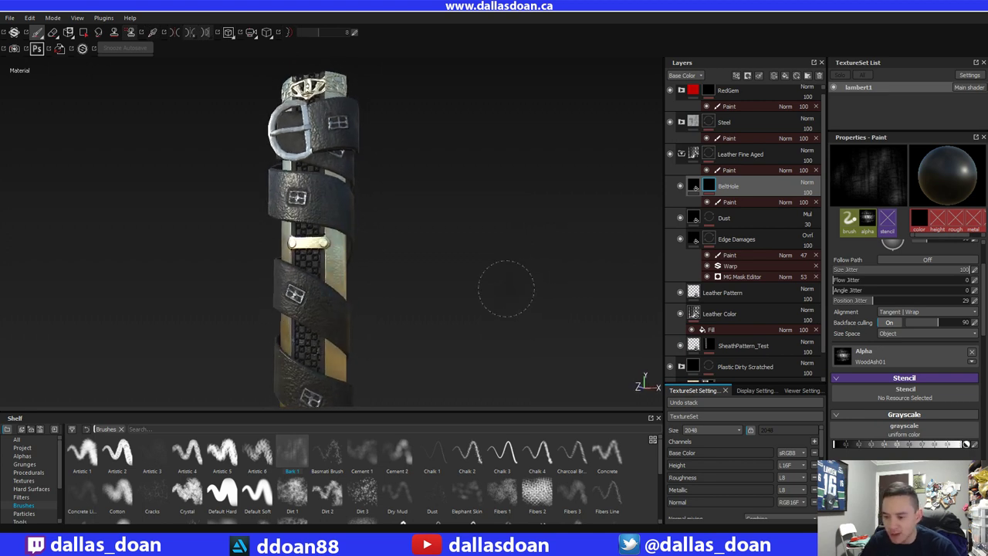
{"action": "left_click_drag", "start_coordinate": [573, 261], "coordinate": [407, 315], "text": "alt"}
- Collapse the Leather Fine Aged folder and add a black-masked paint layer above Metal Torsions in the Gold Armor folder
{"action": "left_click", "coordinate": [685, 156]}
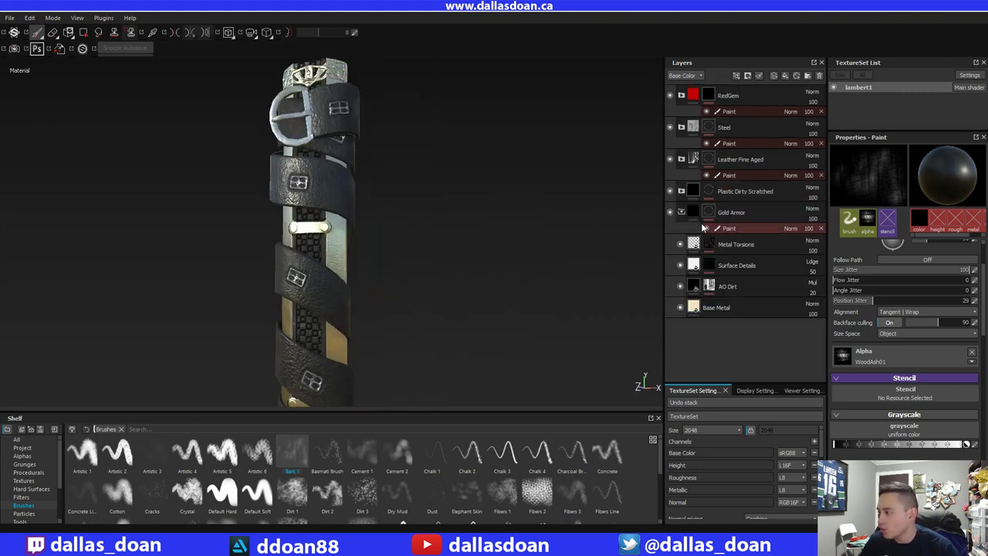
{"action": "middle_click_drag", "start_coordinate": [523, 330], "coordinate": [532, 303], "text": "alt"}
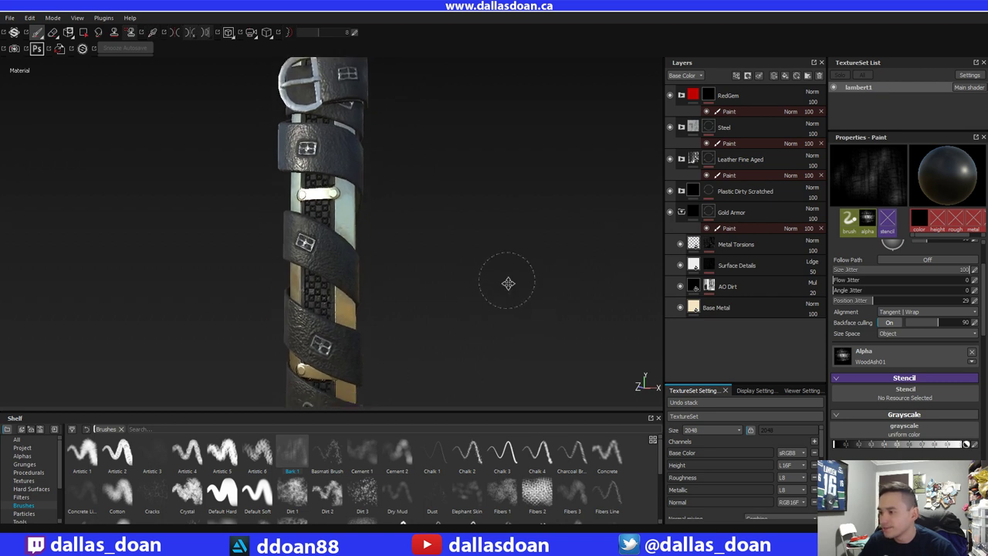
{"action": "left_click_drag", "start_coordinate": [508, 284], "coordinate": [556, 255], "text": "alt"}
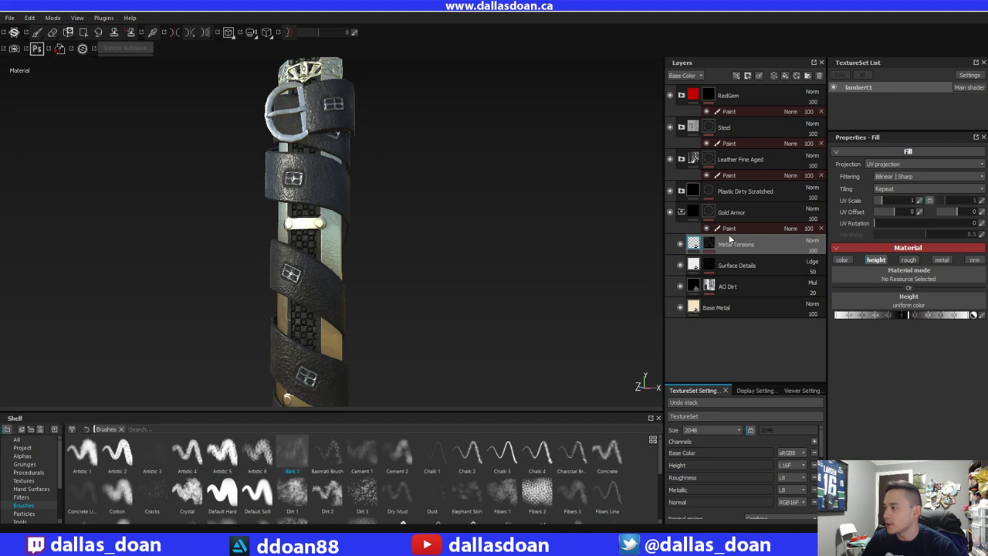
{"action": "key", "text": "ctrl+shift+n"}
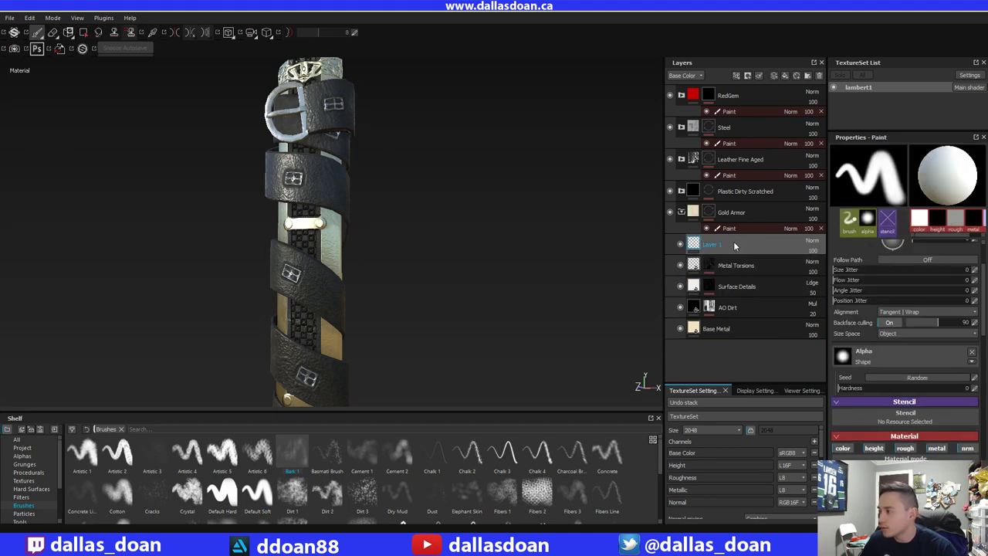
{"action": "right_click", "coordinate": [734, 246]}
{"action": "left_click", "coordinate": [753, 257]}
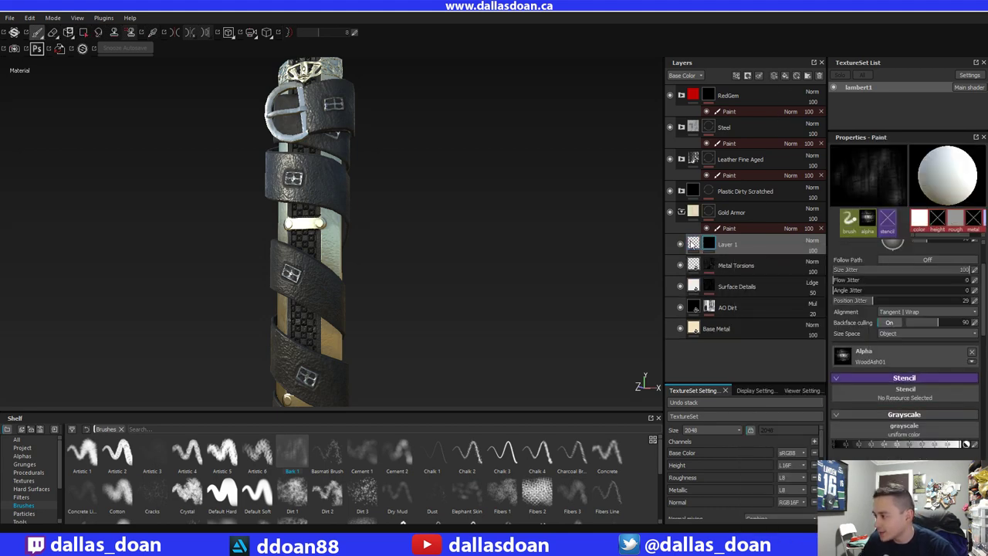
- Limit the new layer's paint material to the height, metal and normal channels, and adjust its height value
{"action": "left_click", "coordinate": [692, 244]}
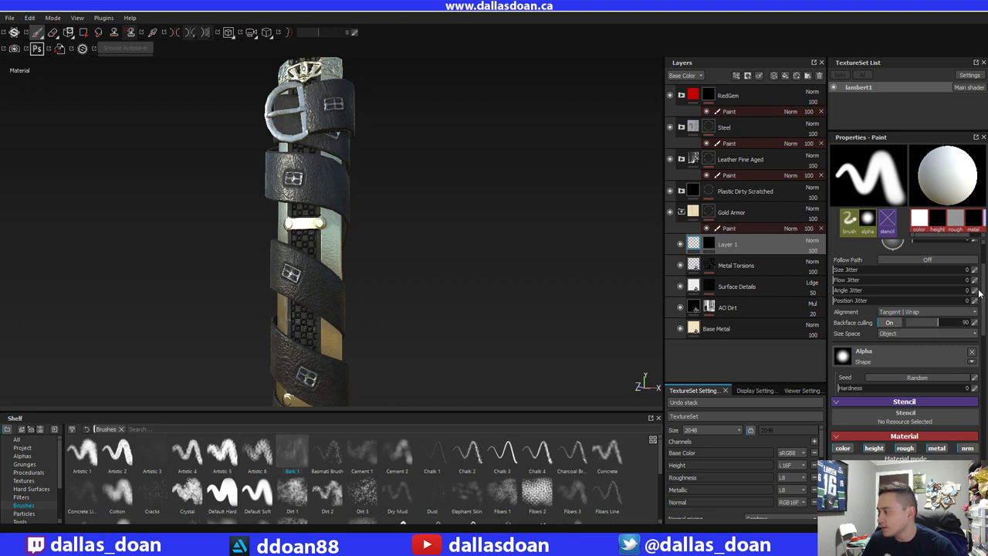
{"action": "scroll", "coordinate": [863, 381], "scroll_direction": "down", "scroll_amount": 3}
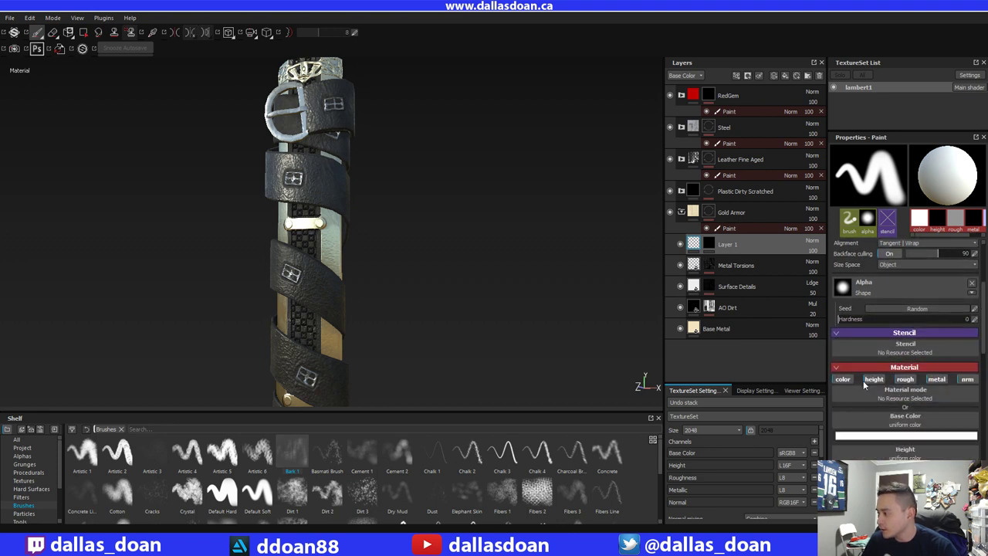
{"action": "left_click", "coordinate": [864, 381]}
{"action": "left_click", "coordinate": [906, 380]}
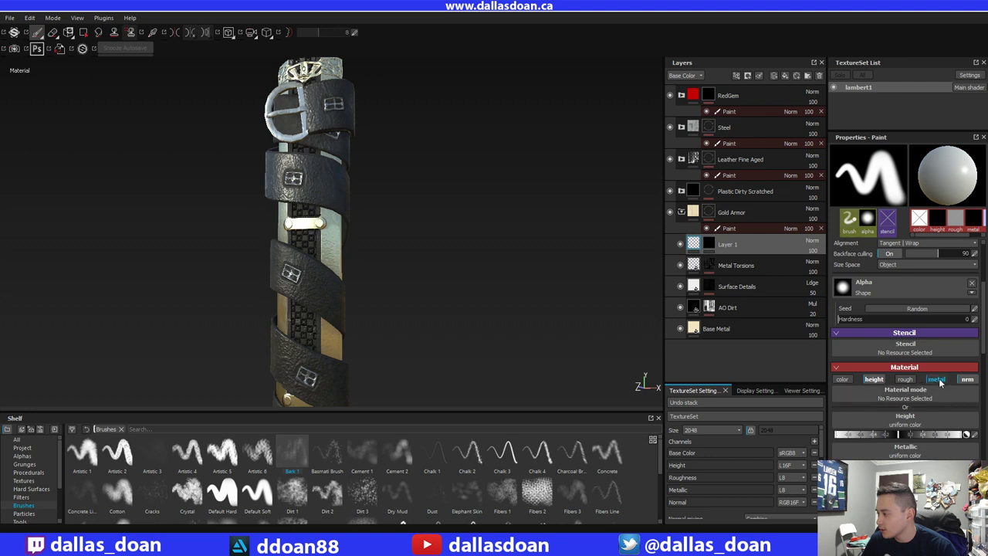
{"action": "left_click", "coordinate": [939, 380]}
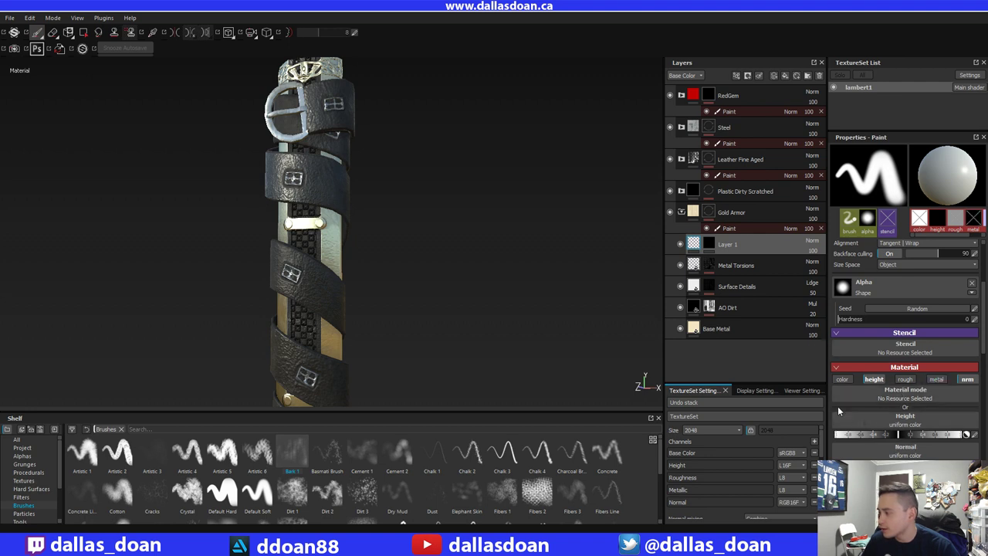
{"action": "mouse_move", "coordinate": [505, 352]}
{"action": "left_mouse_down", "text": "alt"}
{"action": "mouse_move", "coordinate": [518, 229]}
{"action": "mouse_move", "coordinate": [463, 222]}
{"action": "left_mouse_up", "text": "alt"}
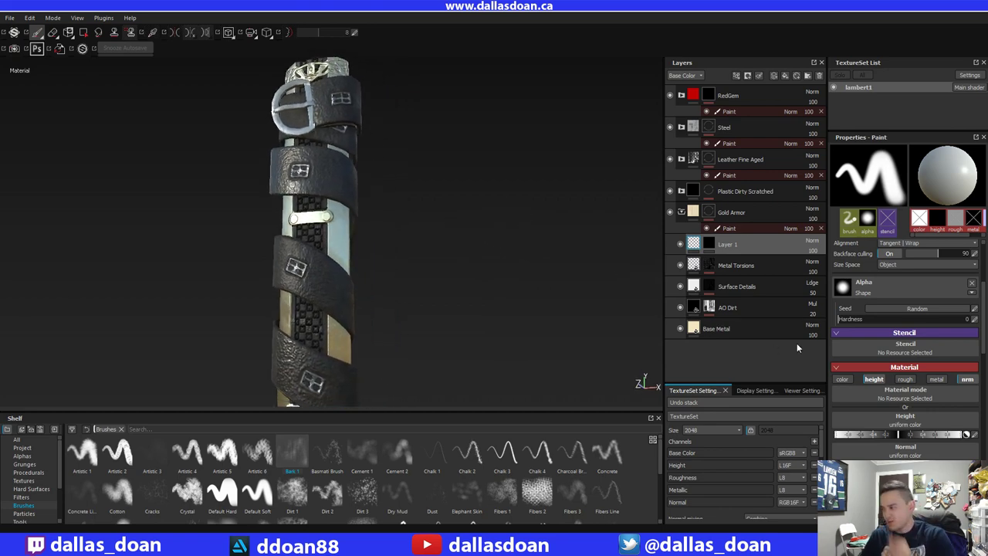
{"action": "left_click", "coordinate": [937, 379]}
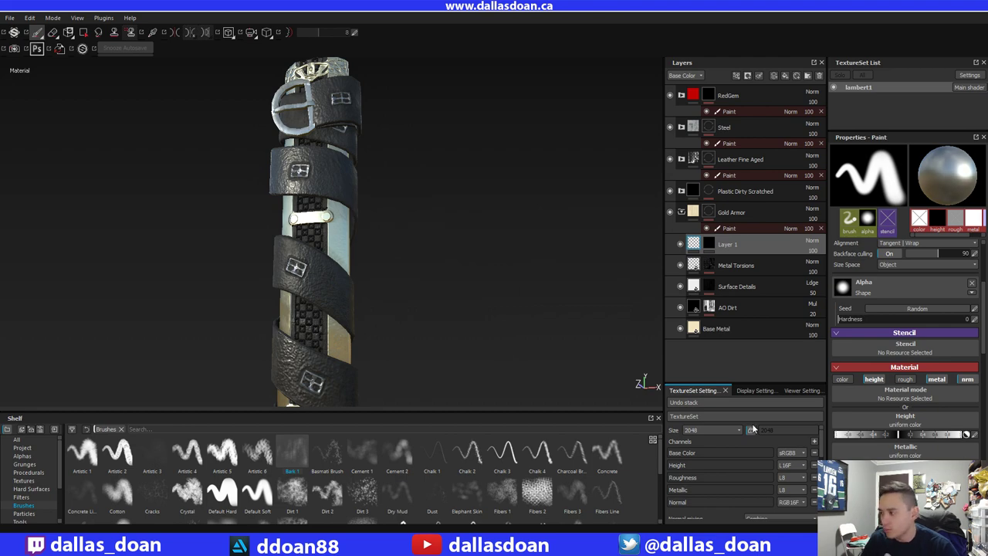
{"action": "left_click_drag", "start_coordinate": [514, 348], "coordinate": [525, 276], "text": "alt"}
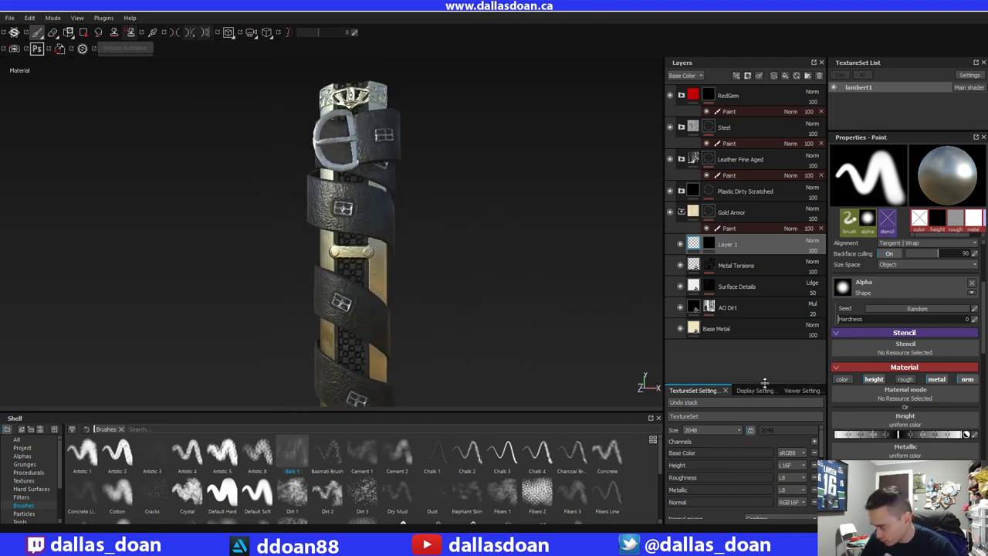
{"action": "left_click", "coordinate": [898, 435]}
{"action": "middle_click_drag", "start_coordinate": [515, 378], "coordinate": [508, 283], "text": "alt"}
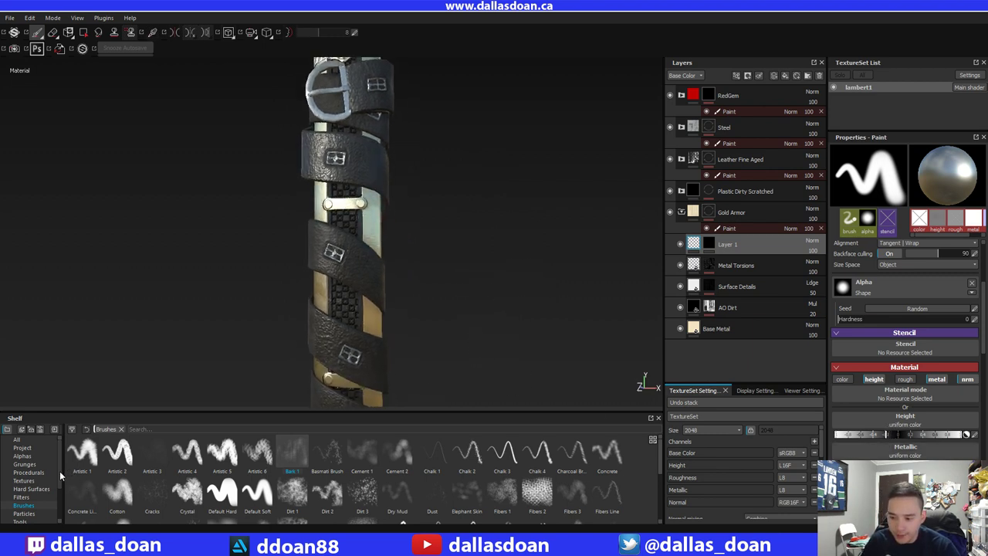
- Find the Subtle Scratches smart mask and apply it to the new layer's mask in the Gold Armor folder
{"action": "scroll", "coordinate": [59, 472], "scroll_direction": "down", "scroll_amount": 2}
{"action": "left_click", "coordinate": [35, 505]}
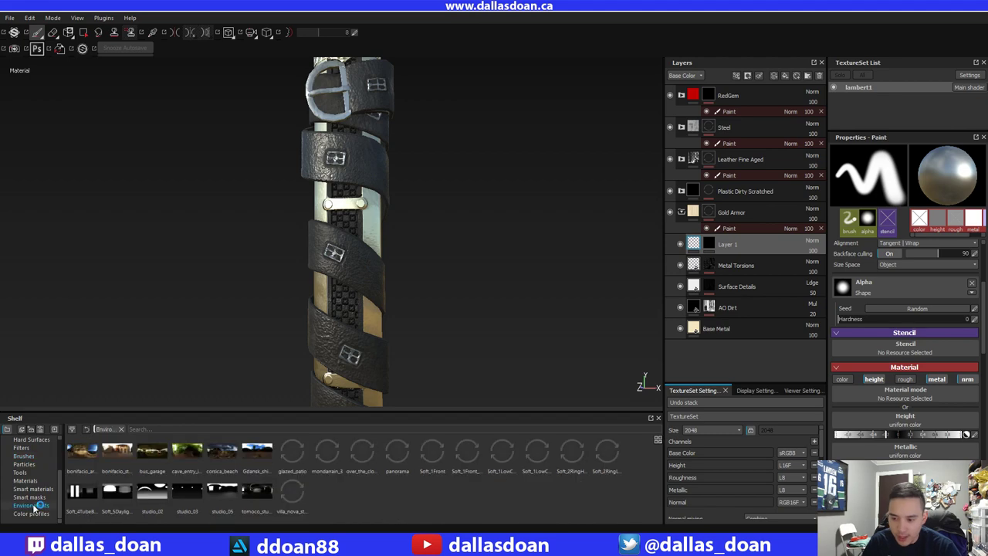
{"action": "left_click", "coordinate": [35, 498]}
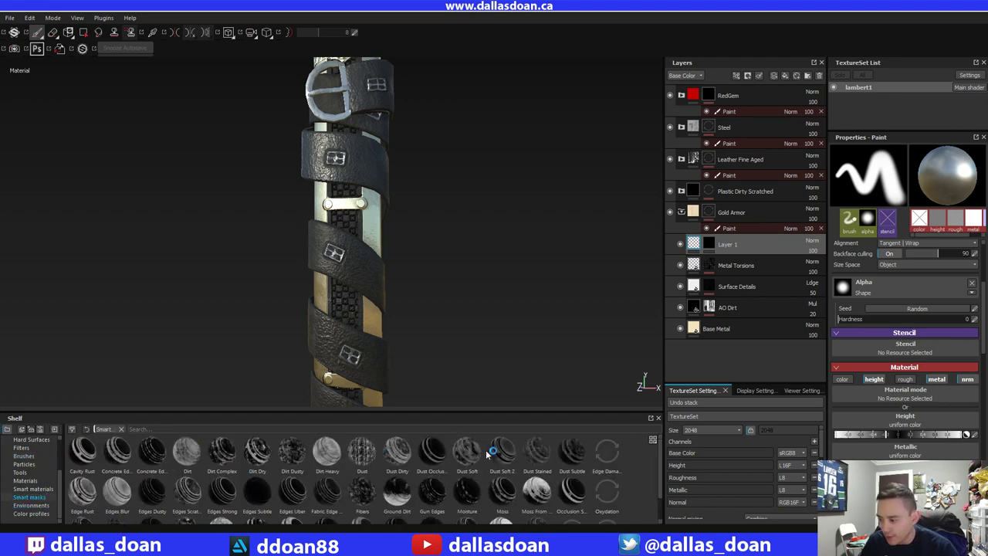
{"action": "left_click_drag", "start_coordinate": [662, 463], "coordinate": [660, 503]}
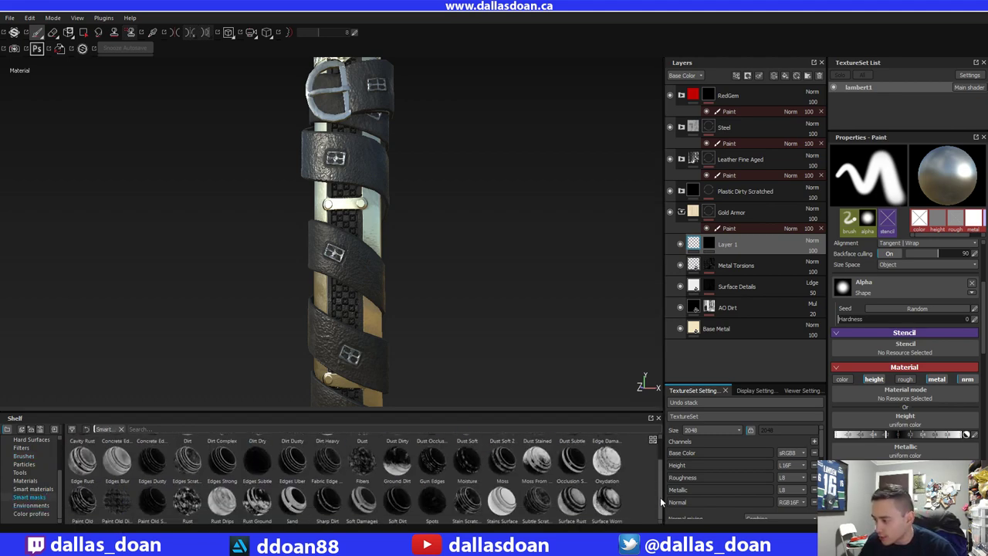
{"action": "left_click", "coordinate": [539, 507]}
{"action": "mouse_move", "coordinate": [717, 257]}
{"action": "left_mouse_down"}
{"action": "mouse_move", "coordinate": [776, 247]}
{"action": "mouse_move", "coordinate": [713, 258]}
{"action": "mouse_move", "coordinate": [711, 247]}
{"action": "left_mouse_up"}
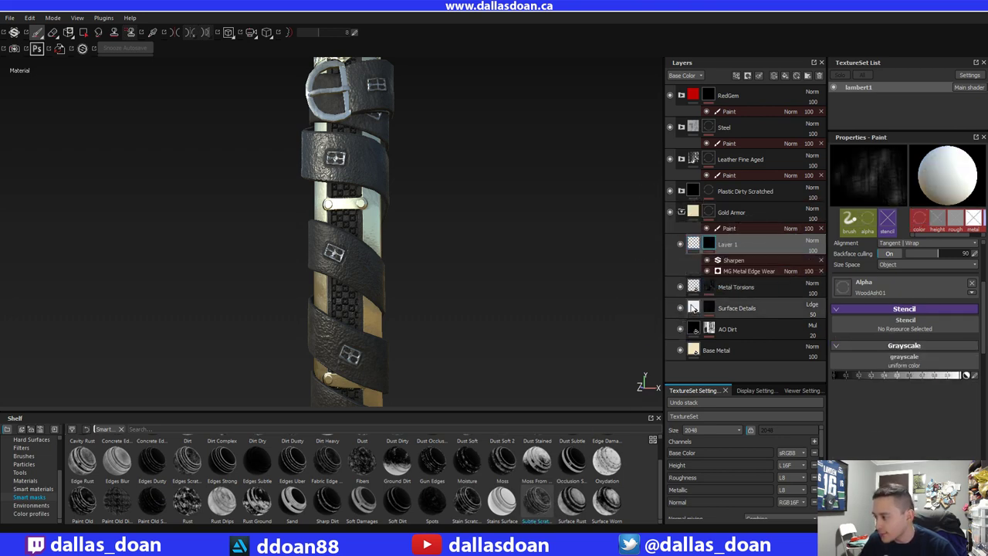
- Rename the new masked layer in the Gold Armor folder as "scratches"
{"action": "double_click", "coordinate": [731, 244]}
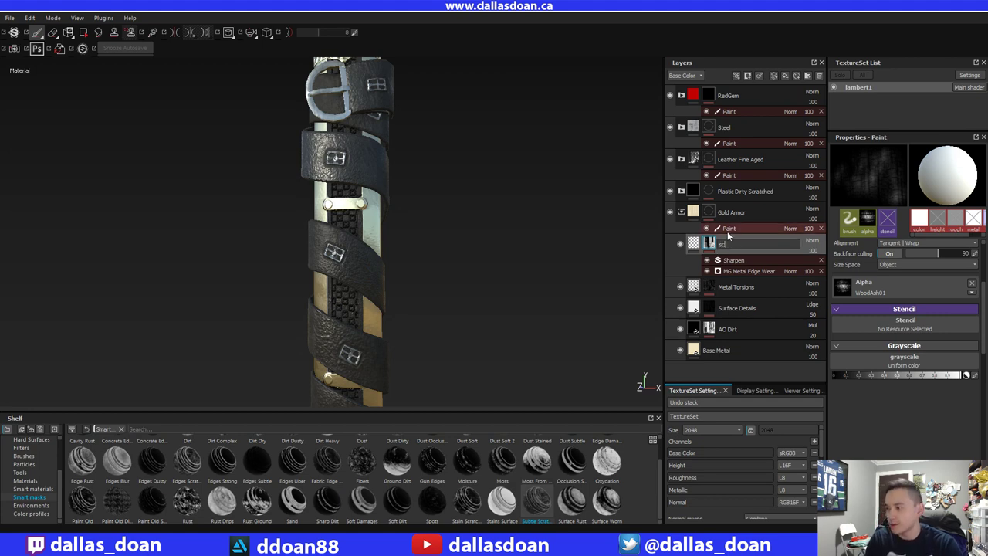
{"action": "type", "text": "scratches"}
{"action": "key", "text": "Return"}
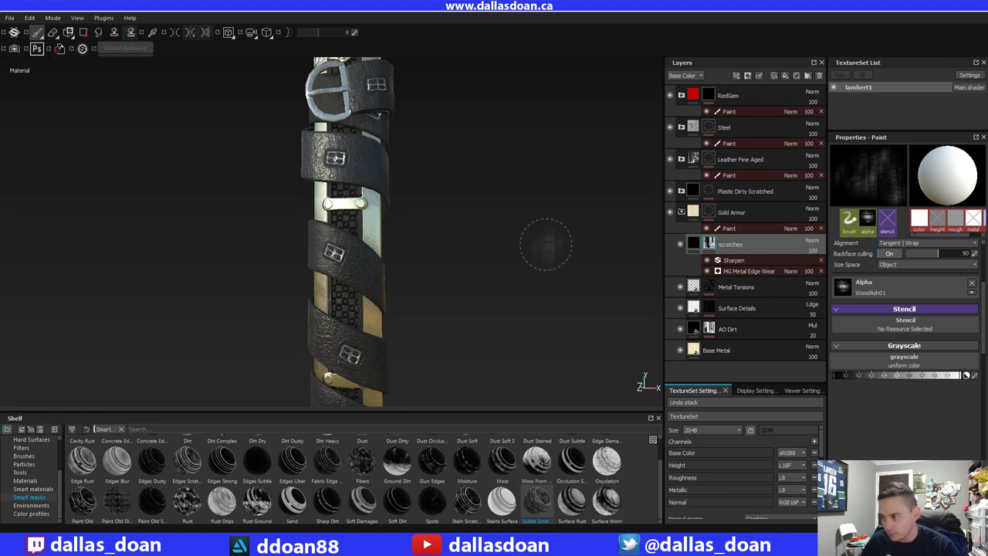
- Examine the effect of the scratches layer on the scabbard's gold trim up close and from different angles
{"action": "left_click_drag", "start_coordinate": [530, 238], "coordinate": [479, 252], "text": "alt"}
{"action": "right_click_drag", "start_coordinate": [479, 252], "coordinate": [539, 301], "text": "alt"}
{"action": "left_click_drag", "start_coordinate": [538, 300], "coordinate": [496, 258], "text": "alt"}
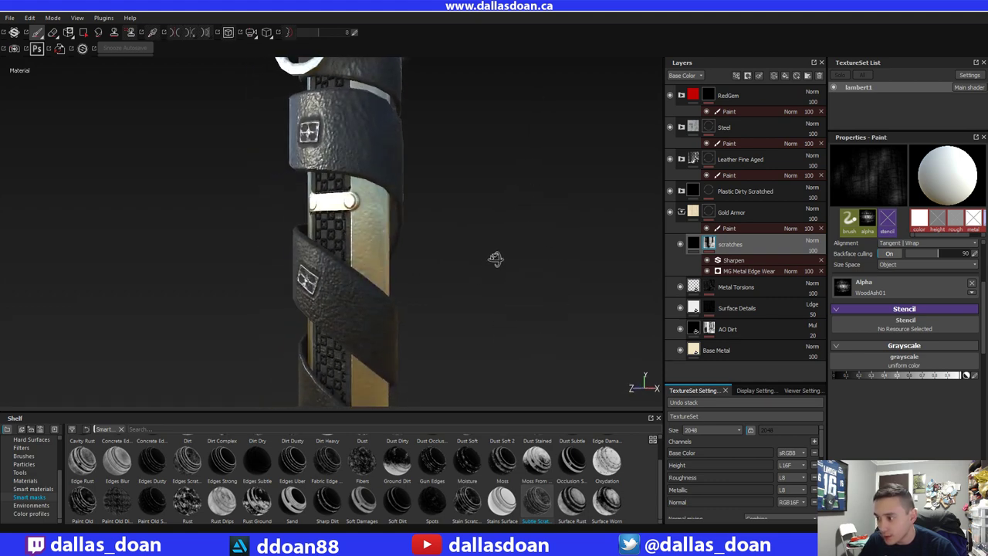
{"action": "left_click", "coordinate": [681, 247]}
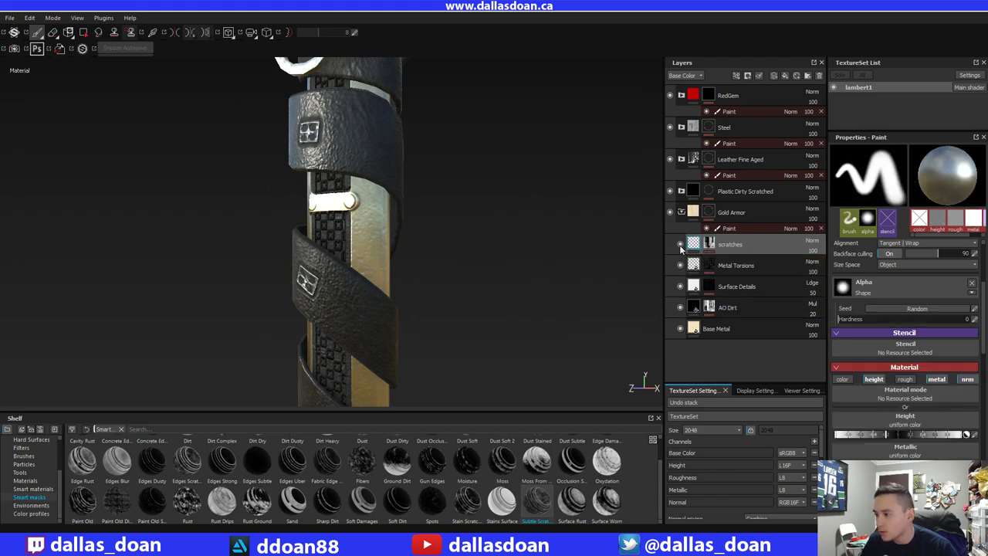
{"action": "mouse_move", "coordinate": [559, 319]}
{"action": "left_mouse_down", "text": "alt"}
{"action": "mouse_move", "coordinate": [434, 214]}
{"action": "mouse_move", "coordinate": [503, 225]}
{"action": "mouse_move", "coordinate": [528, 201]}
{"action": "mouse_move", "coordinate": [516, 226]}
{"action": "mouse_move", "coordinate": [514, 212]}
{"action": "mouse_move", "coordinate": [598, 232]}
{"action": "left_mouse_up", "text": "alt"}
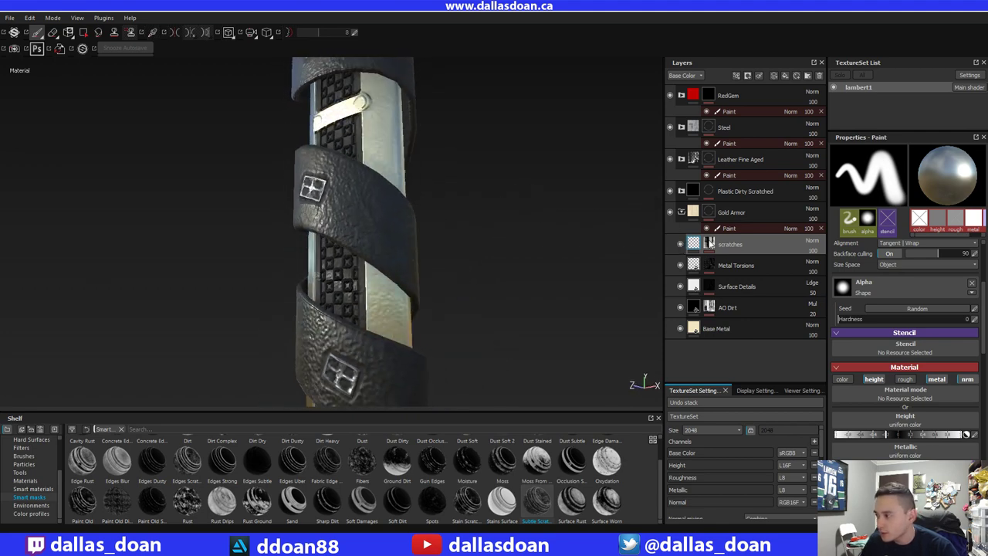
{"action": "key", "text": "ctrl+y"}
{"action": "key", "text": "ctrl+y"}
{"action": "key", "text": "ctrl+y"}
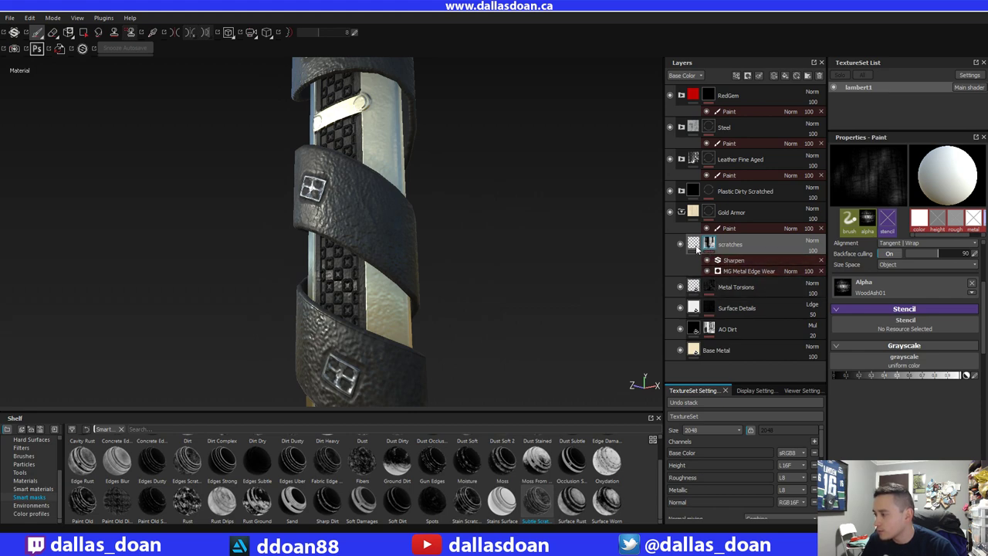
- Change the scratches layer's height value and compare the scabbard with the Gold Armor folder hidden and shown
{"action": "left_click", "coordinate": [696, 247]}
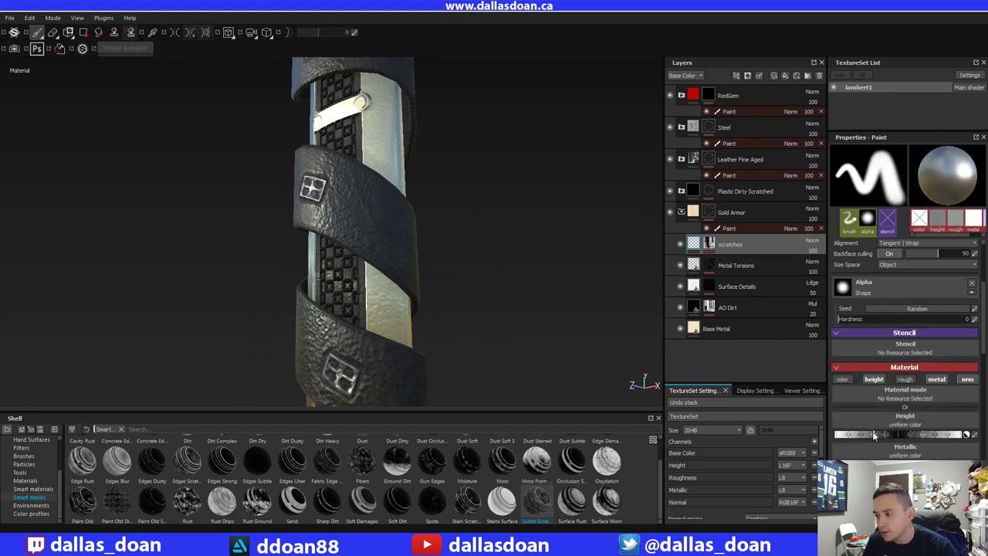
{"action": "left_click_drag", "start_coordinate": [580, 330], "coordinate": [539, 234], "text": "alt"}
{"action": "left_click", "coordinate": [669, 214]}
{"action": "left_click", "coordinate": [670, 214]}
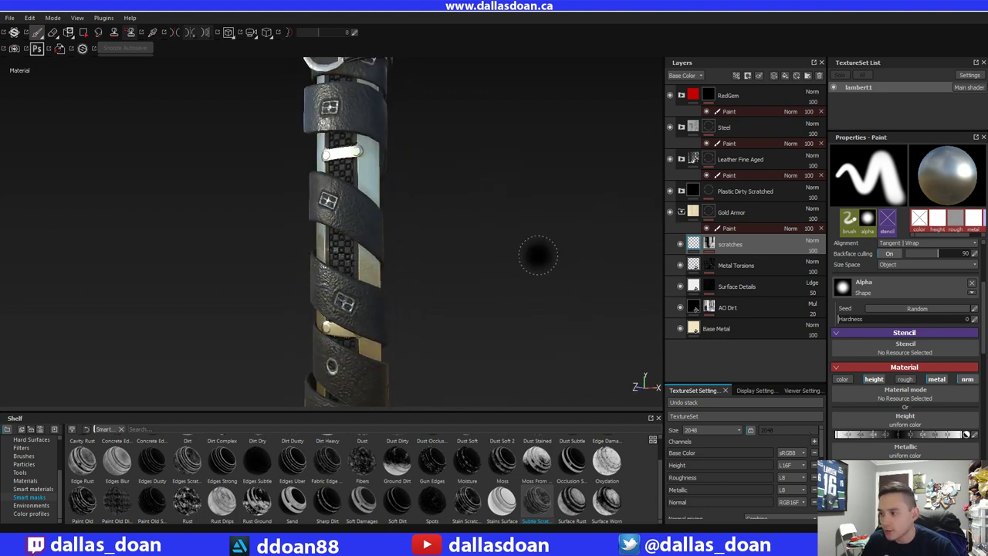
{"action": "middle_click_drag", "start_coordinate": [536, 254], "coordinate": [540, 274], "text": "alt"}
{"action": "left_click_drag", "start_coordinate": [541, 274], "coordinate": [519, 271], "text": "alt"}
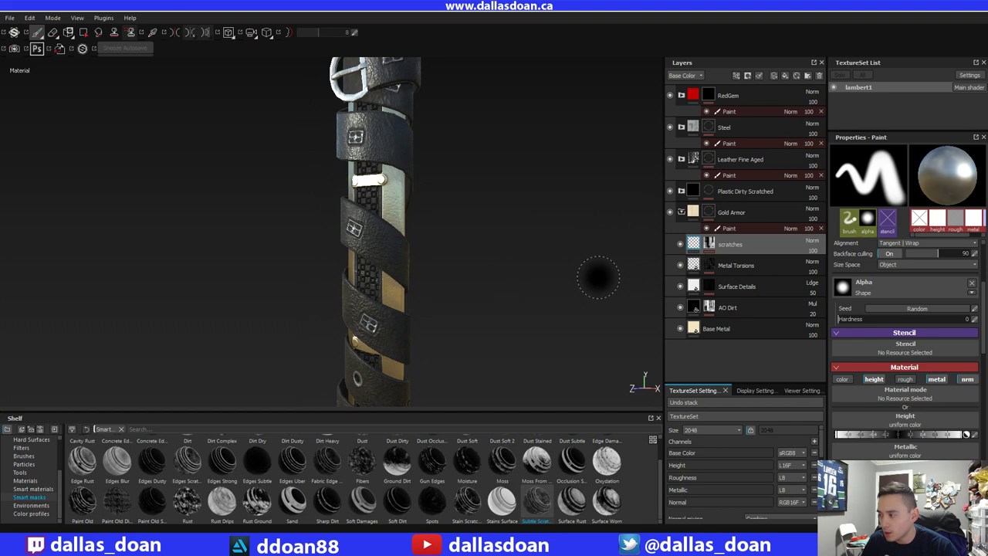
- Set the Wear Level of the scratches mask's MG Metal Edge Wear generator to 0.88 and check the gold trim
{"action": "left_click", "coordinate": [715, 249]}
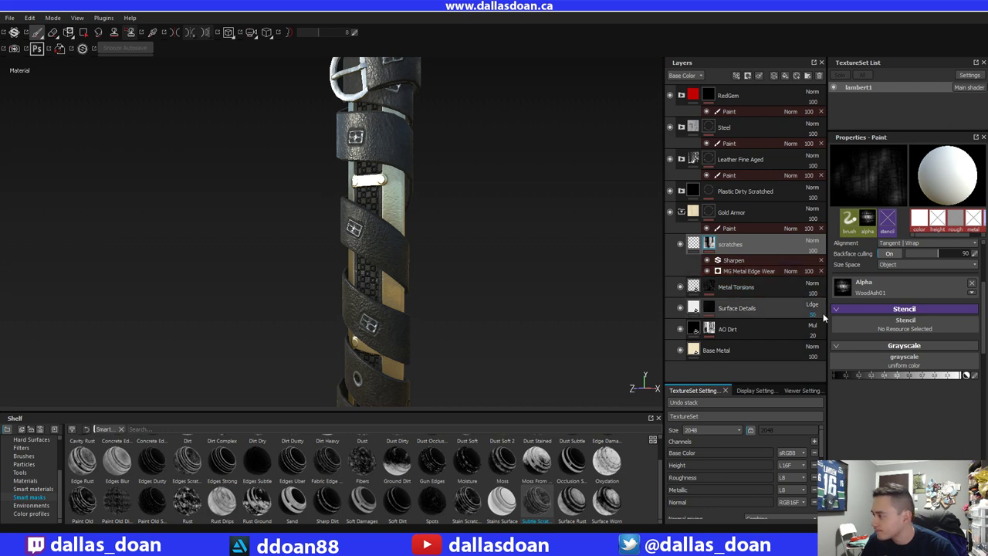
{"action": "left_click", "coordinate": [739, 272]}
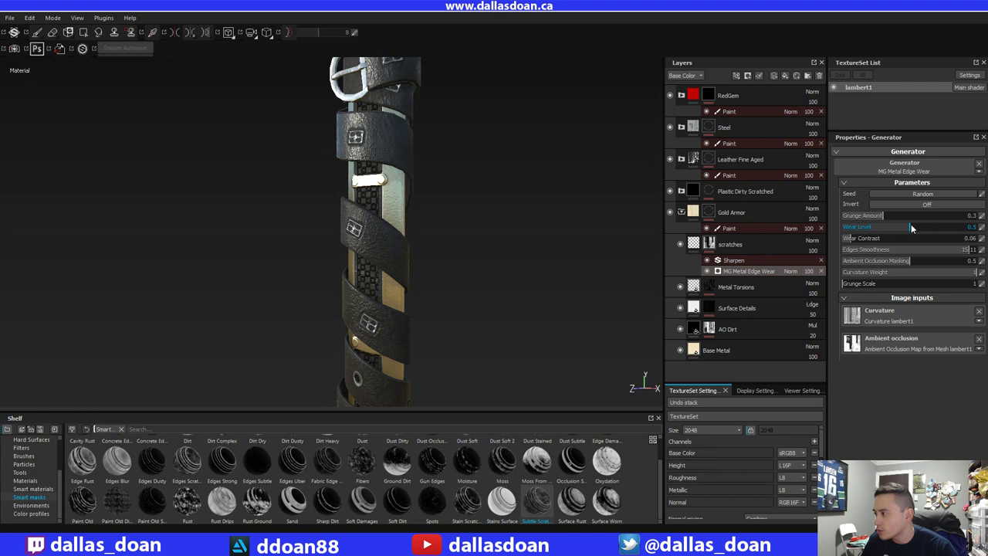
{"action": "left_click_drag", "start_coordinate": [503, 253], "coordinate": [530, 245], "text": "alt"}
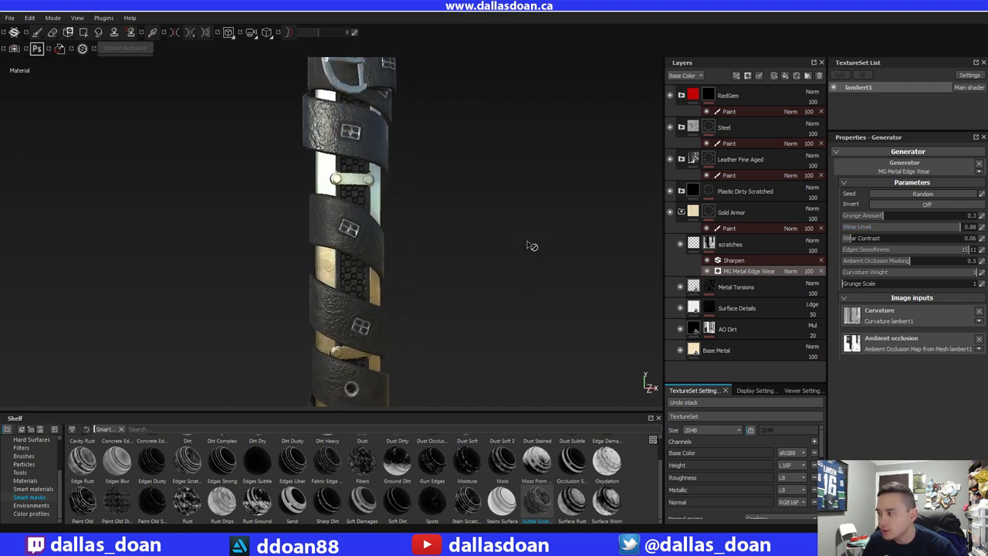
{"action": "left_click", "coordinate": [709, 214]}
{"action": "left_click", "coordinate": [713, 245]}
{"action": "mouse_move", "coordinate": [498, 301]}
{"action": "left_mouse_down", "text": "alt"}
{"action": "mouse_move", "coordinate": [556, 282]}
{"action": "mouse_move", "coordinate": [466, 262]}
{"action": "mouse_move", "coordinate": [459, 286]}
{"action": "mouse_move", "coordinate": [412, 287]}
{"action": "mouse_move", "coordinate": [397, 265]}
{"action": "mouse_move", "coordinate": [455, 190]}
{"action": "mouse_move", "coordinate": [430, 181]}
{"action": "mouse_move", "coordinate": [424, 147]}
{"action": "mouse_move", "coordinate": [488, 229]}
{"action": "mouse_move", "coordinate": [472, 254]}
{"action": "mouse_move", "coordinate": [443, 245]}
{"action": "mouse_move", "coordinate": [509, 259]}
{"action": "left_mouse_up", "text": "alt"}
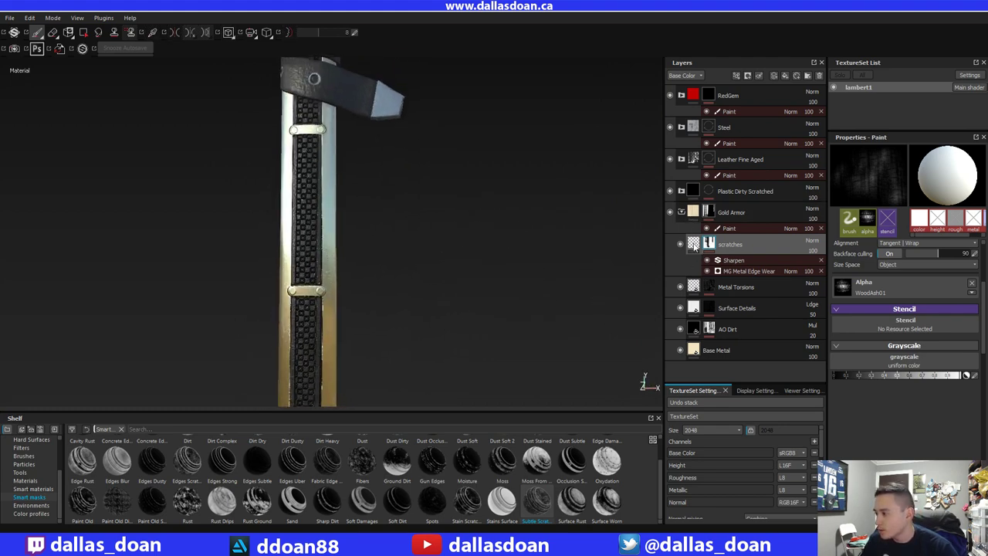
- Readjust the height value of the scratches layer's paint material and inspect the gold edges along the lower scabbard
{"action": "left_click", "coordinate": [694, 247]}
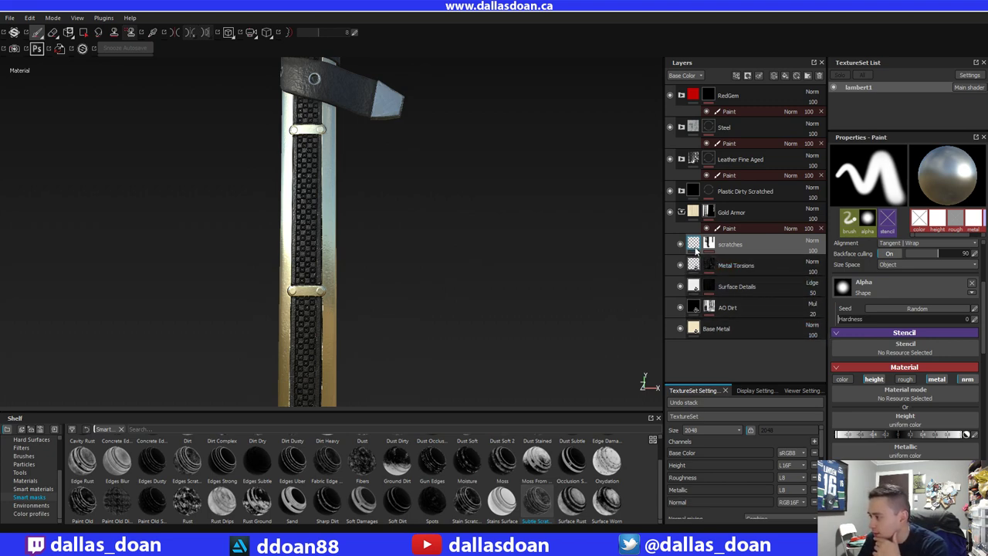
{"action": "left_click", "coordinate": [886, 437]}
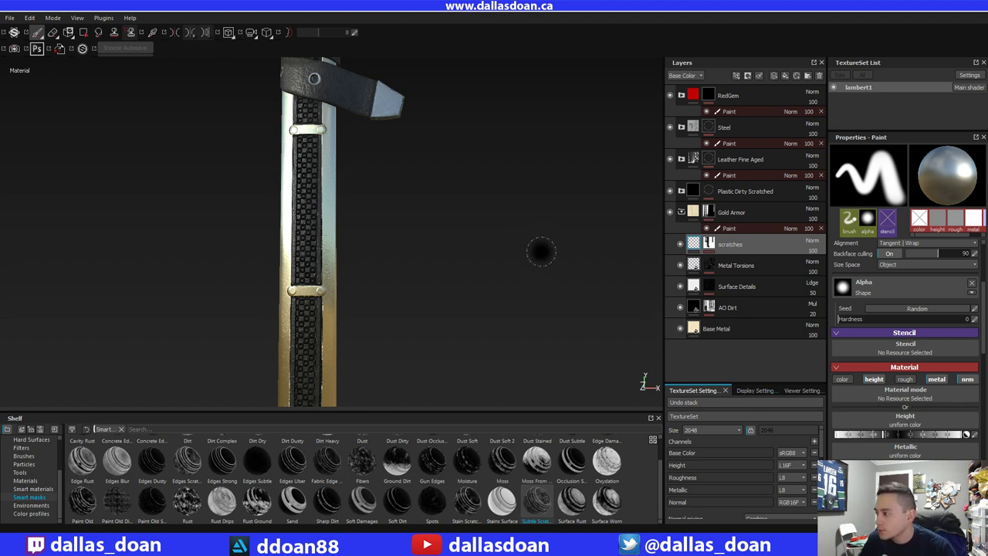
{"action": "middle_click_drag", "start_coordinate": [517, 266], "coordinate": [530, 283], "text": "alt"}
{"action": "mouse_move", "coordinate": [551, 310]}
{"action": "left_mouse_down", "text": "alt"}
{"action": "mouse_move", "coordinate": [525, 293]}
{"action": "mouse_move", "coordinate": [525, 278]}
{"action": "mouse_move", "coordinate": [545, 289]}
{"action": "mouse_move", "coordinate": [453, 309]}
{"action": "mouse_move", "coordinate": [479, 280]}
{"action": "left_mouse_up", "text": "alt"}
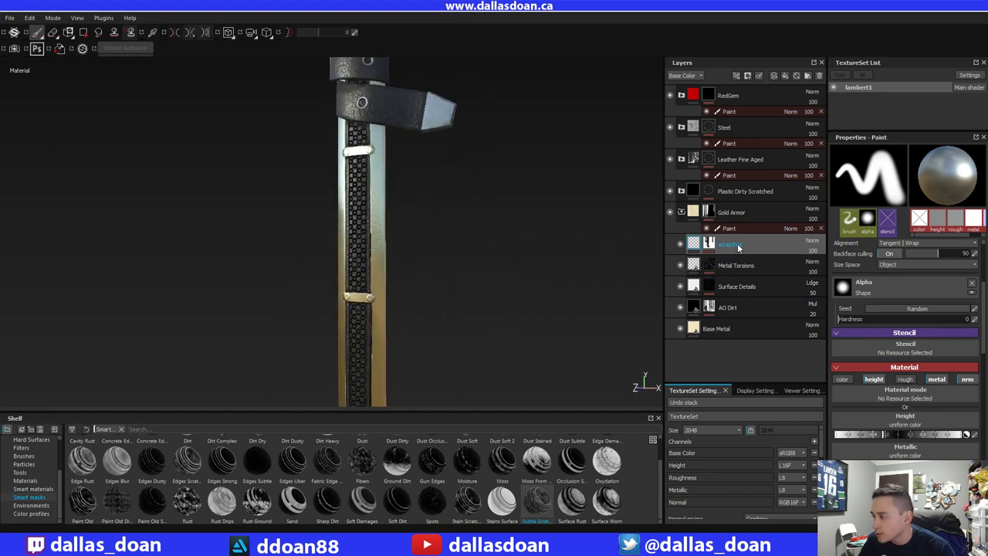
- Set the Wear Contrast of the scratches mask's MG Metal Edge Wear generator to 0.32 and check the gold trim
{"action": "left_click", "coordinate": [709, 244]}
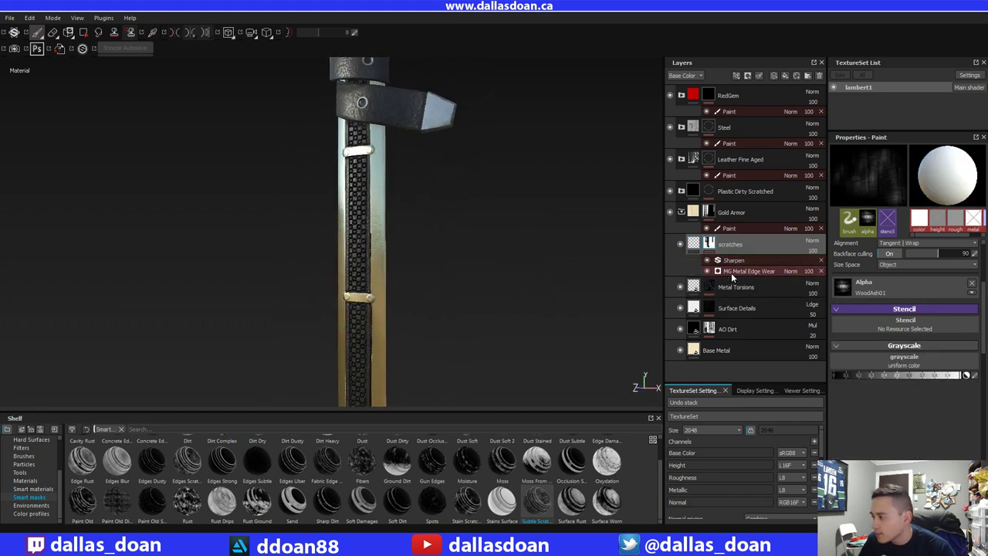
{"action": "left_click", "coordinate": [732, 272]}
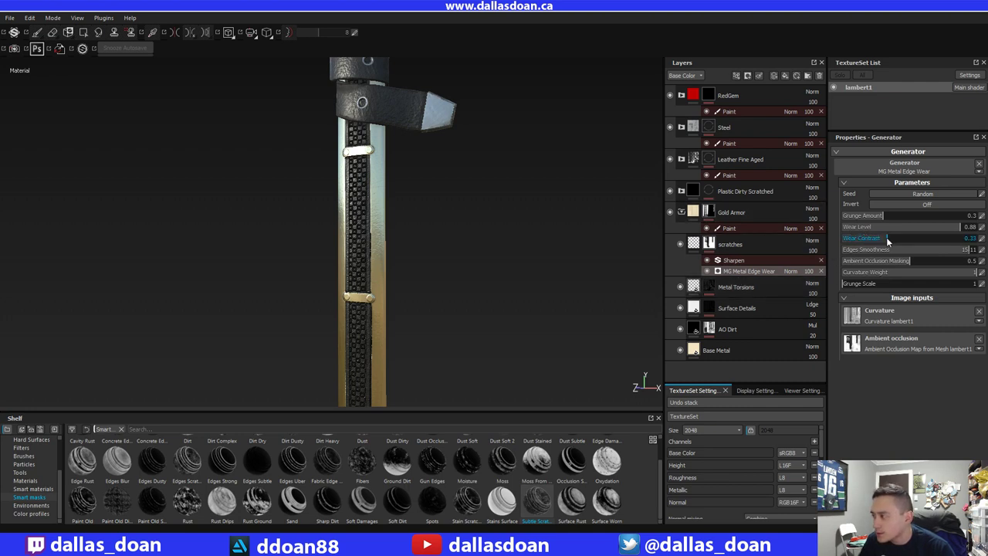
{"action": "mouse_move", "coordinate": [471, 271]}
{"action": "left_mouse_down", "text": "alt"}
{"action": "mouse_move", "coordinate": [520, 274]}
{"action": "mouse_move", "coordinate": [514, 260]}
{"action": "mouse_move", "coordinate": [497, 307]}
{"action": "mouse_move", "coordinate": [516, 293]}
{"action": "mouse_move", "coordinate": [515, 248]}
{"action": "mouse_move", "coordinate": [486, 245]}
{"action": "mouse_move", "coordinate": [494, 227]}
{"action": "mouse_move", "coordinate": [518, 223]}
{"action": "mouse_move", "coordinate": [523, 240]}
{"action": "mouse_move", "coordinate": [532, 232]}
{"action": "left_mouse_up", "text": "alt"}
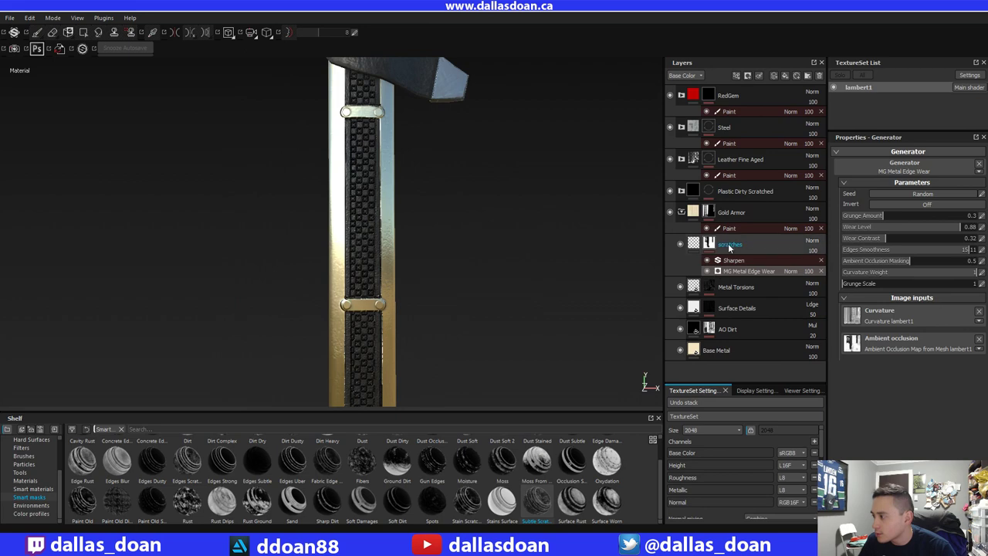
- Enable the color channel of the scratches layer's paint material and set its base color to bright red
{"action": "left_click", "coordinate": [732, 247]}
{"action": "left_click", "coordinate": [720, 249]}
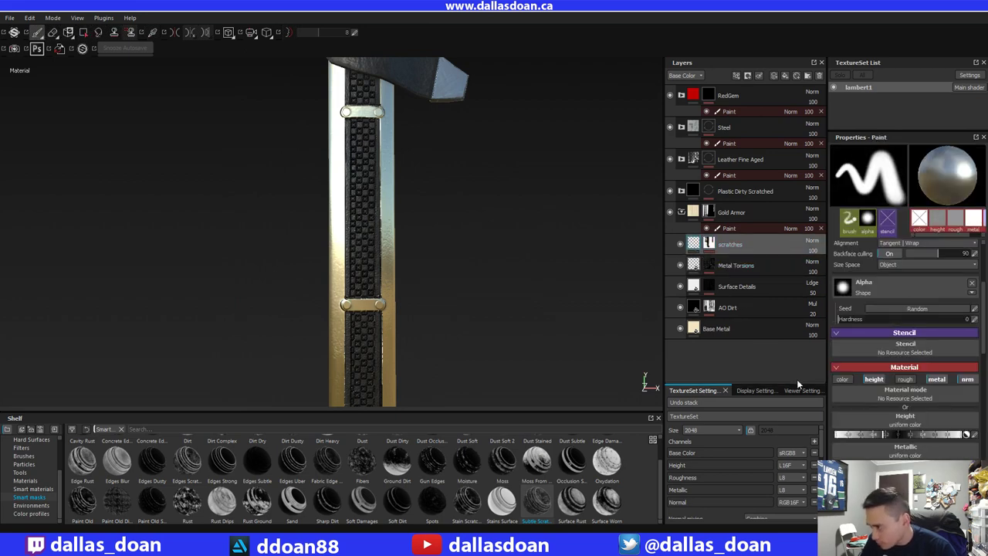
{"action": "left_click", "coordinate": [843, 379]}
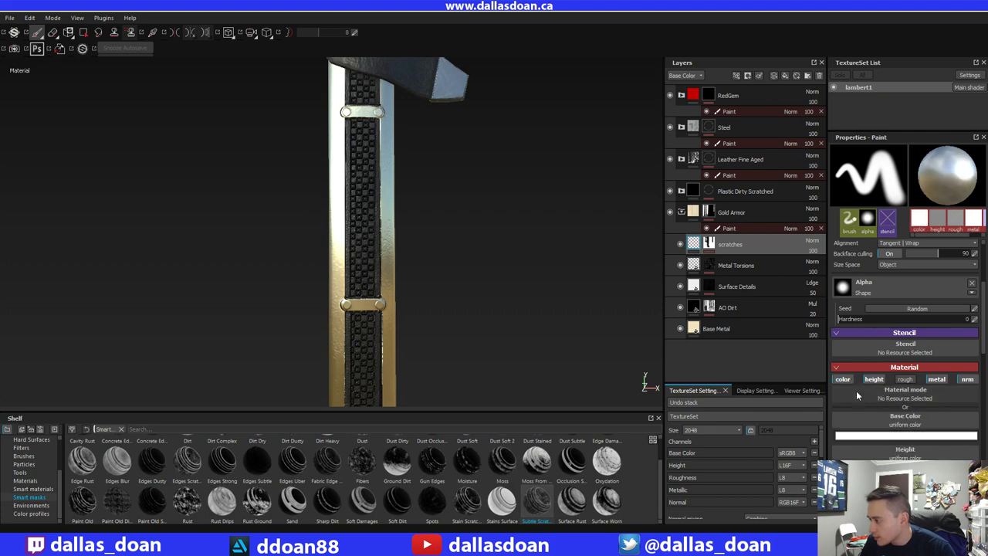
{"action": "left_click_drag", "start_coordinate": [567, 234], "coordinate": [550, 238], "text": "alt"}
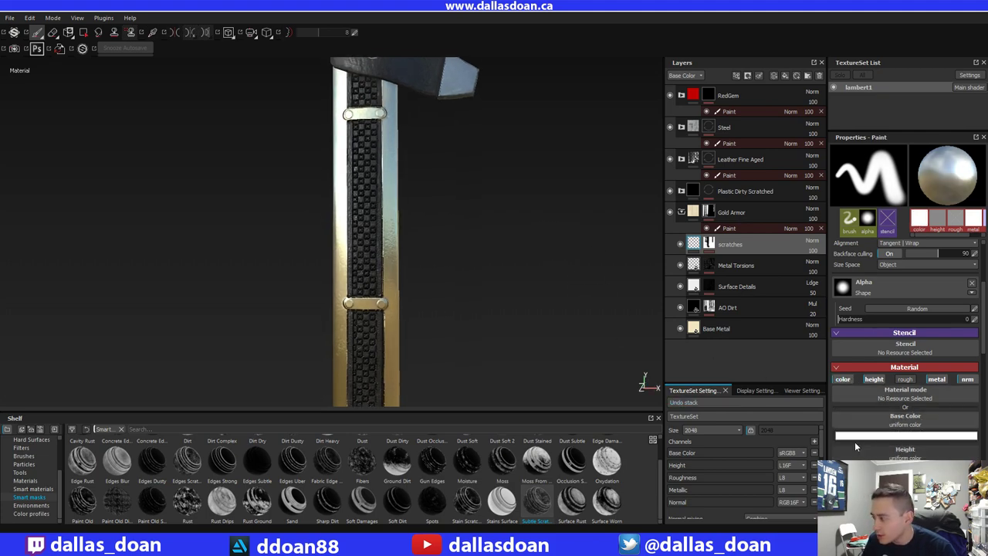
{"action": "left_click", "coordinate": [854, 438]}
{"action": "left_click_drag", "start_coordinate": [840, 426], "coordinate": [875, 405]}
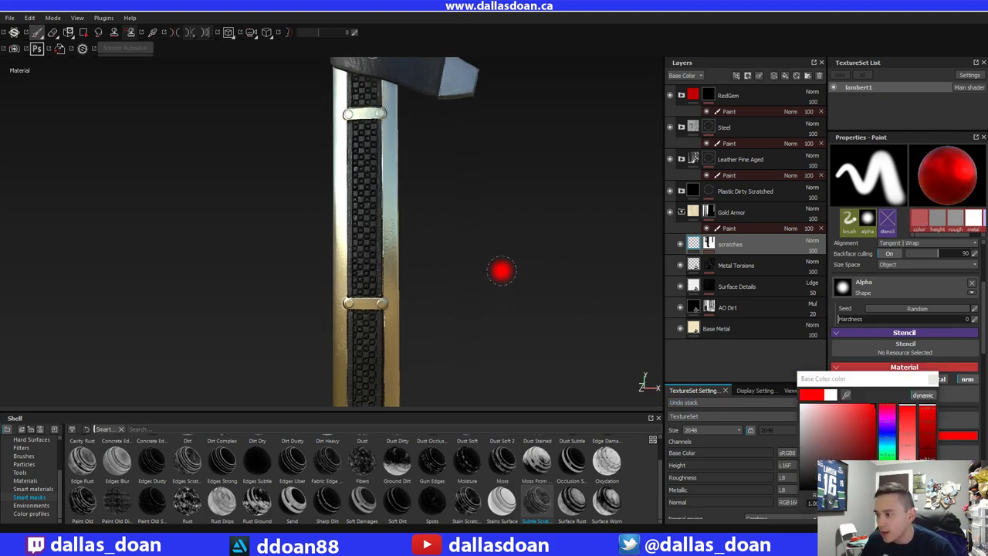
{"action": "middle_click_drag", "start_coordinate": [501, 268], "coordinate": [498, 305], "text": "alt"}
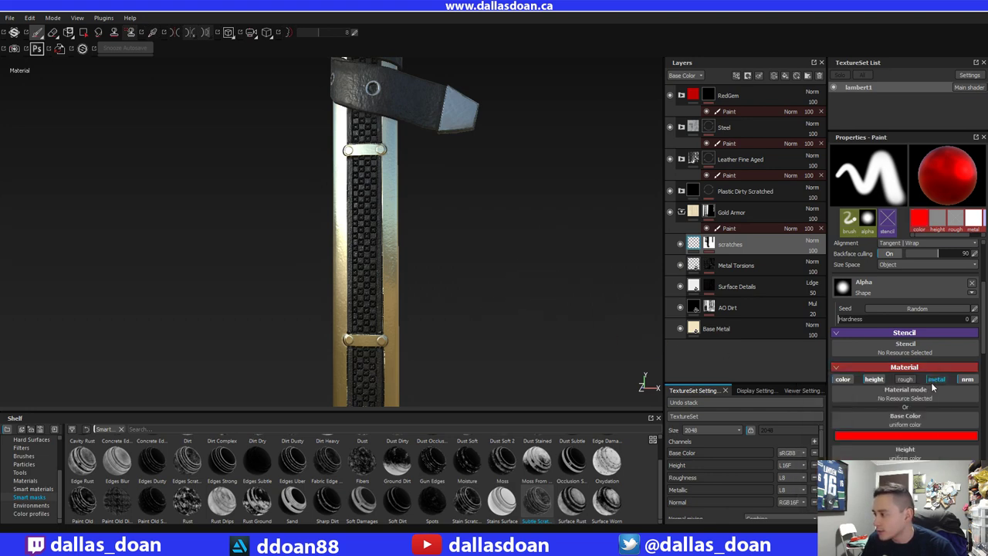
- Lower the metallic value of the scratches layer's paint material to its minimum and inspect the gold trim
{"action": "left_click_drag", "start_coordinate": [551, 239], "coordinate": [492, 249], "text": "alt"}
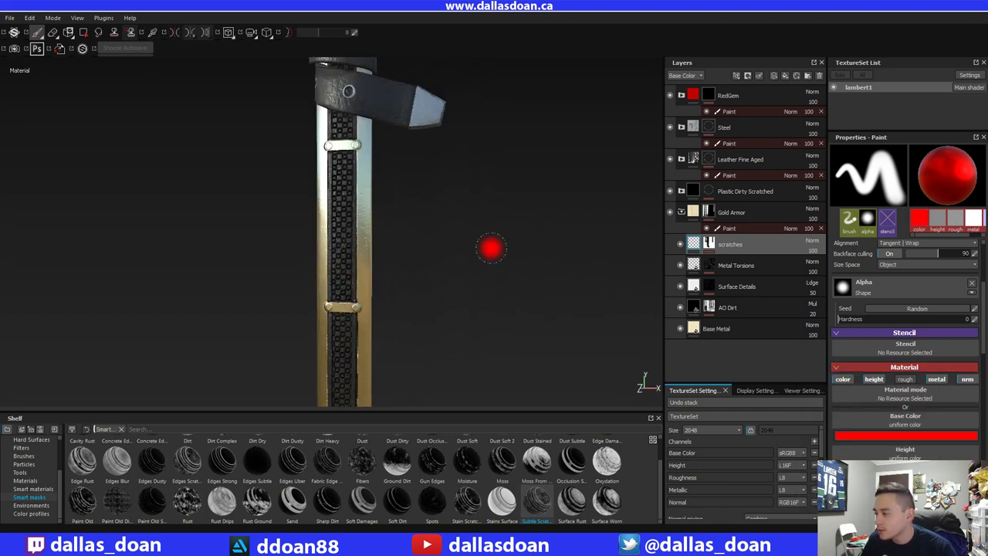
{"action": "left_click", "coordinate": [707, 244]}
{"action": "left_click", "coordinate": [696, 246]}
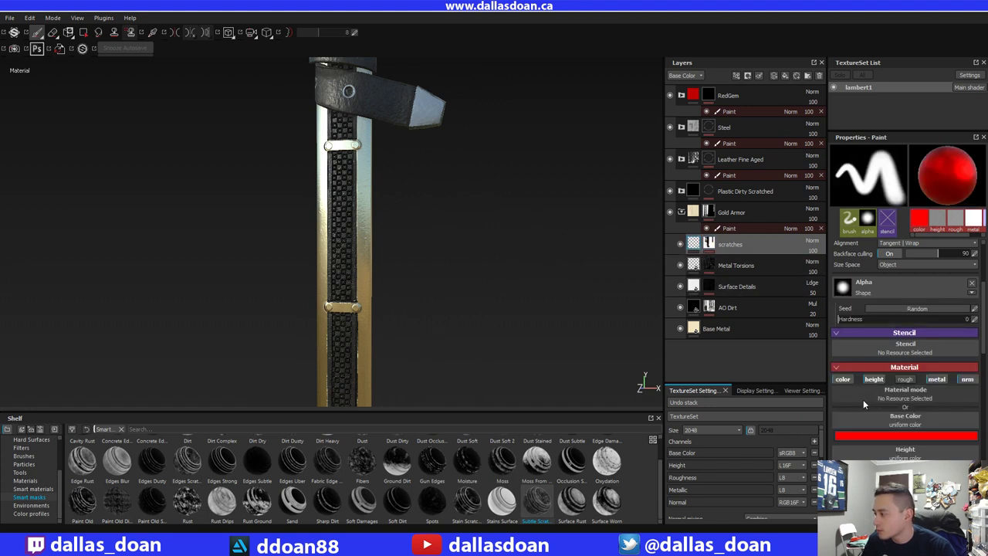
{"action": "scroll", "coordinate": [983, 363], "scroll_direction": "down", "scroll_amount": 2}
{"action": "scroll", "coordinate": [983, 363], "scroll_direction": "down", "scroll_amount": 1}
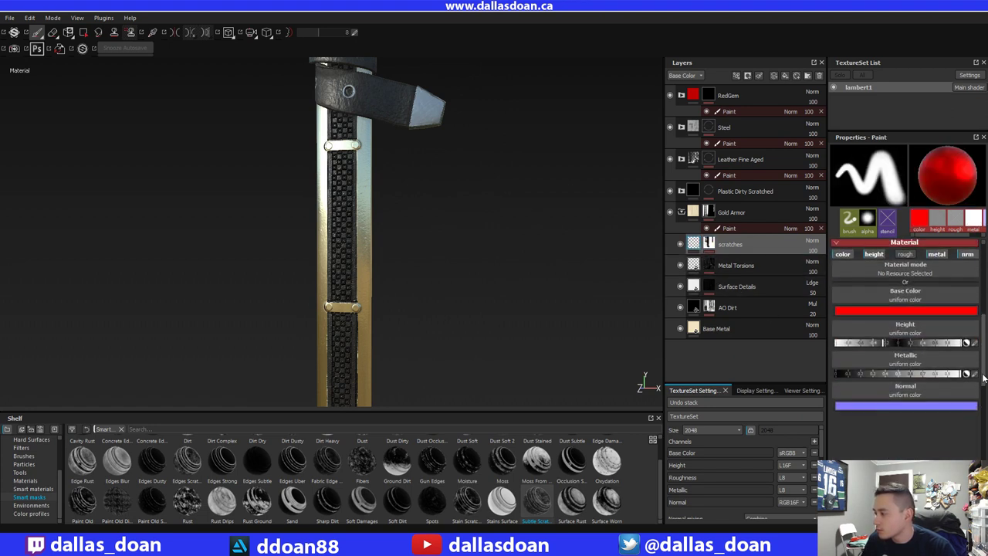
{"action": "left_click_drag", "start_coordinate": [500, 251], "coordinate": [535, 292], "text": "alt"}
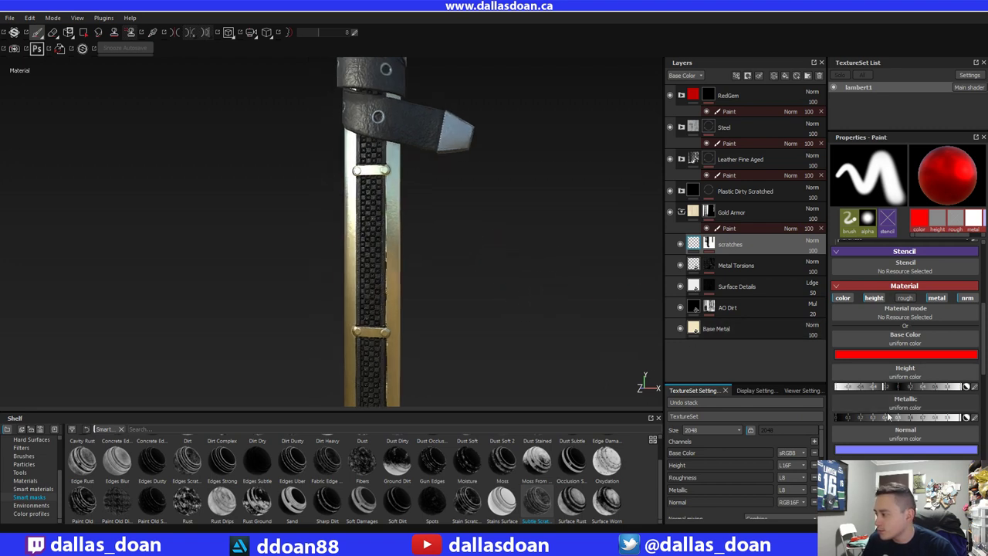
{"action": "mouse_move", "coordinate": [467, 293]}
{"action": "left_mouse_down", "text": "alt"}
{"action": "mouse_move", "coordinate": [517, 286]}
{"action": "mouse_move", "coordinate": [494, 278]}
{"action": "left_mouse_up", "text": "alt"}
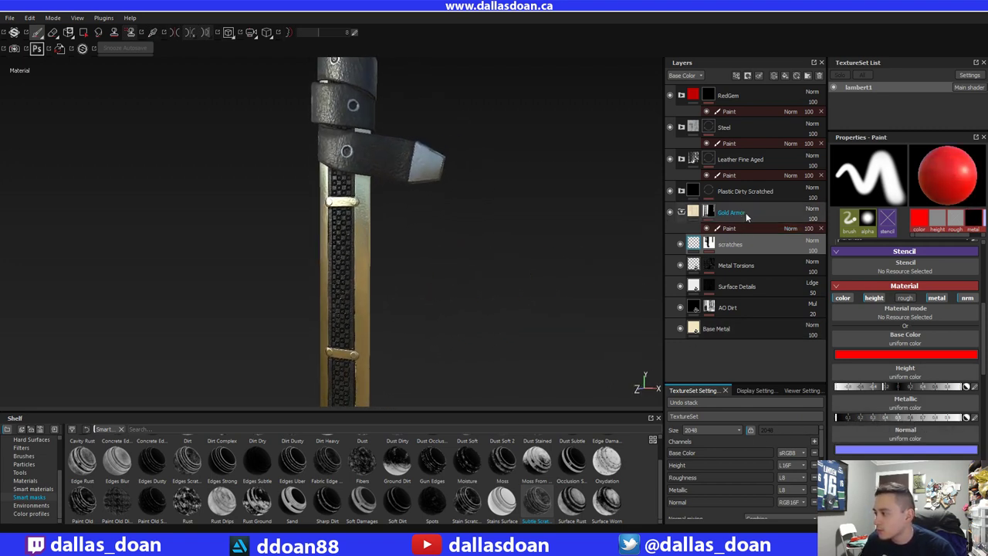
- Hide the scratches layer to compare the gold trim, and delete the layer from the Gold Armor folder
{"action": "left_click", "coordinate": [709, 244]}
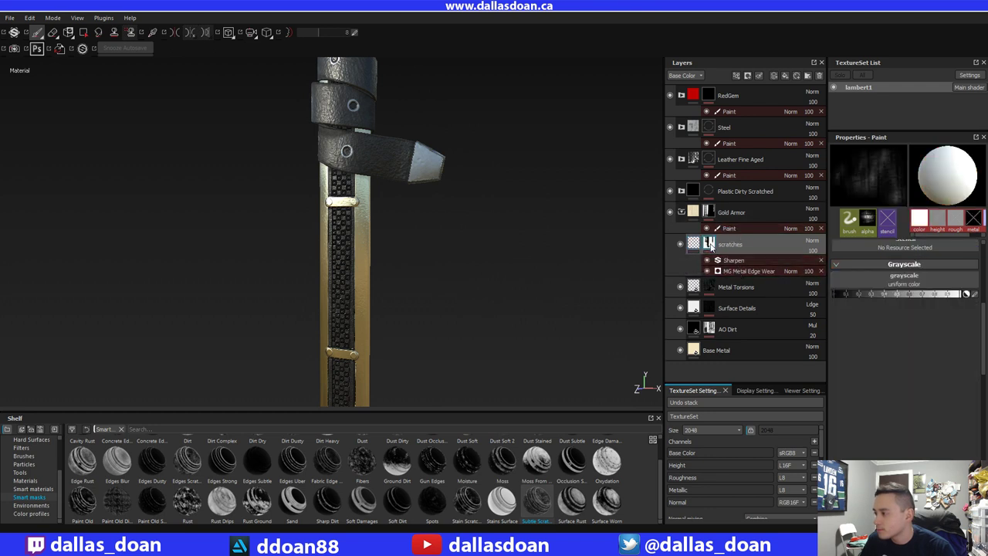
{"action": "middle_click_drag", "start_coordinate": [550, 320], "coordinate": [601, 280], "text": "alt"}
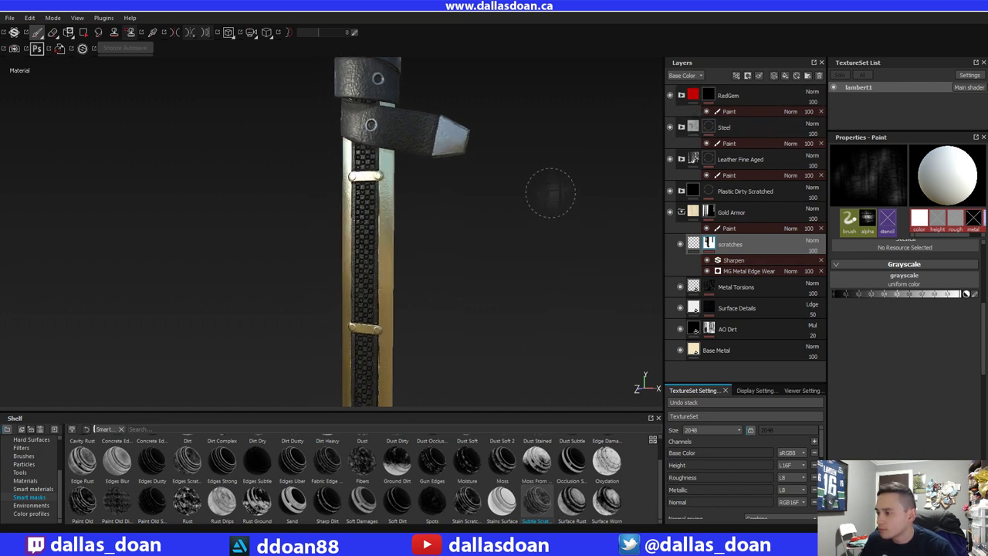
{"action": "left_click_drag", "start_coordinate": [536, 194], "coordinate": [544, 251], "text": "alt"}
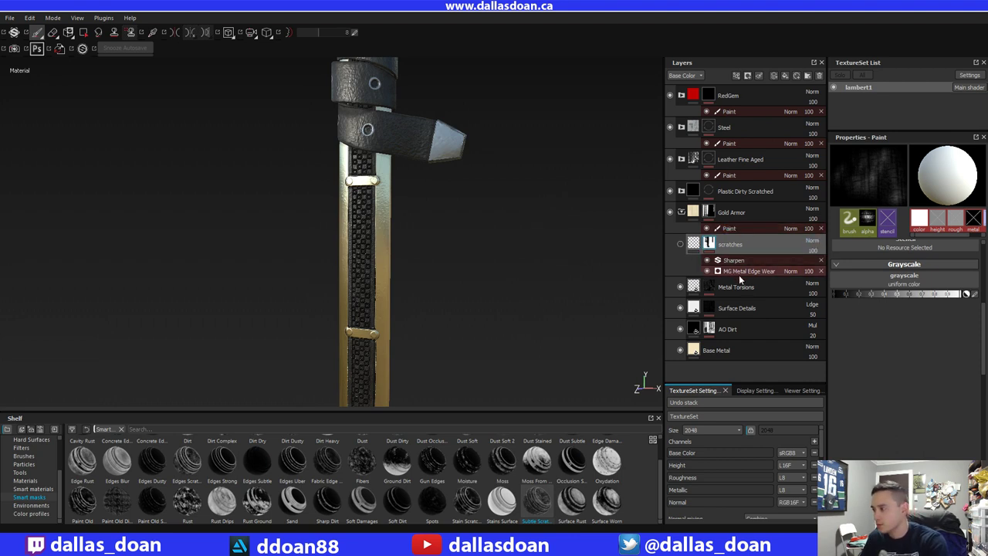
{"action": "key", "text": "Delete"}
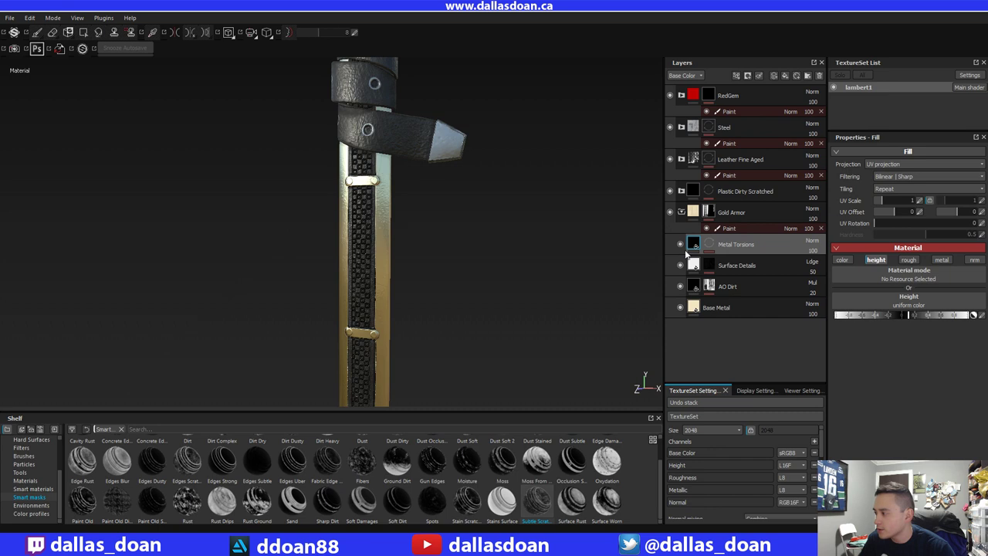
- Add a new paint layer above Metal Torsions in the Gold Armor folder, keeping only one, and name it scratches
{"action": "left_click_drag", "start_coordinate": [571, 321], "coordinate": [580, 258], "text": "alt"}
{"action": "middle_click_drag", "start_coordinate": [566, 277], "coordinate": [552, 285], "text": "alt"}
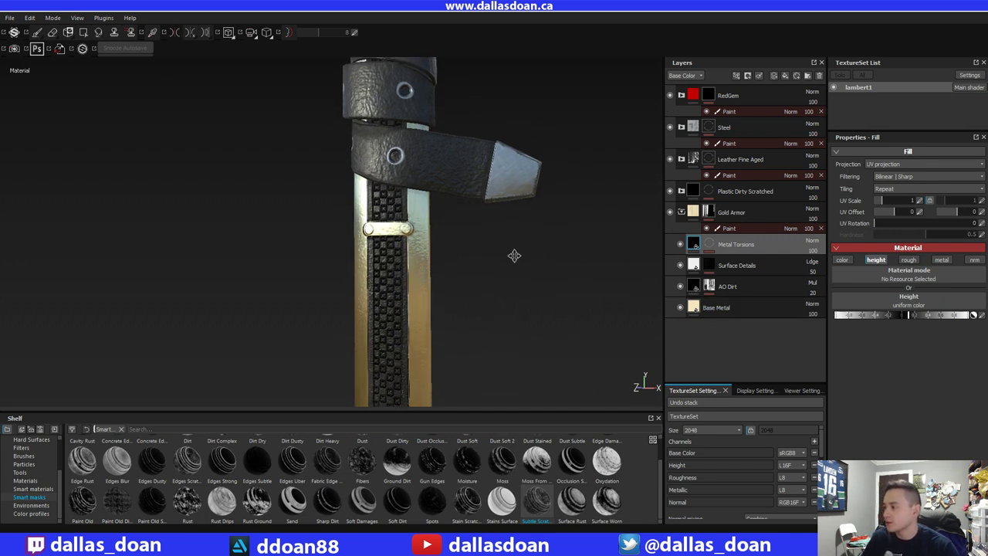
{"action": "left_click_drag", "start_coordinate": [515, 256], "coordinate": [596, 210], "text": "alt"}
{"action": "left_click", "coordinate": [695, 266]}
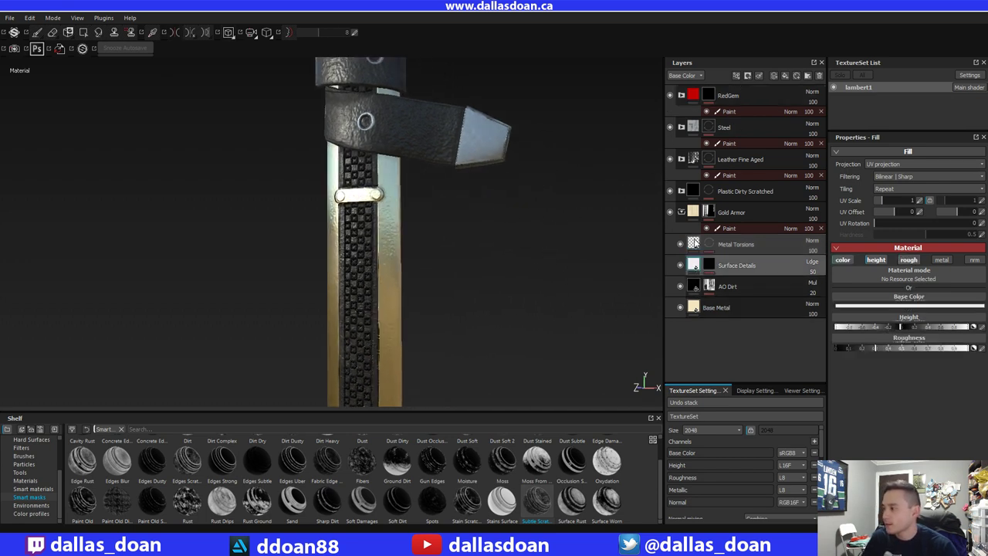
{"action": "left_click", "coordinate": [694, 244]}
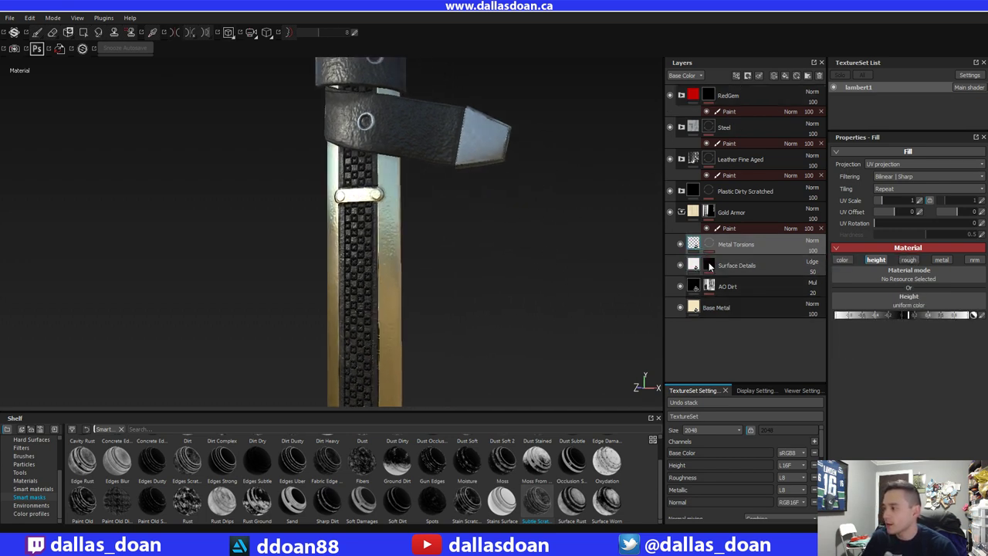
{"action": "left_click", "coordinate": [778, 76]}
{"action": "left_click", "coordinate": [778, 76]}
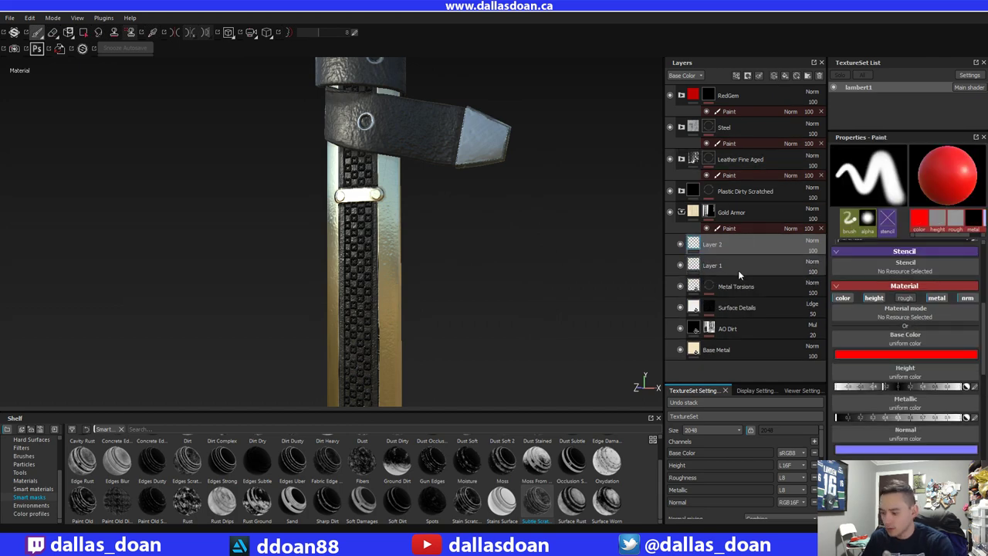
{"action": "key", "text": "Delete"}
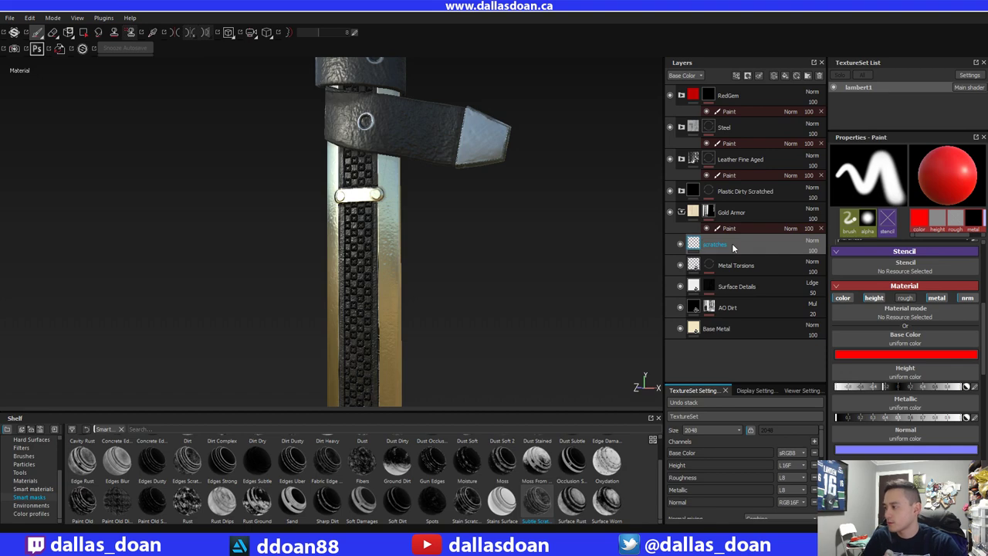
{"action": "key", "text": "Return"}
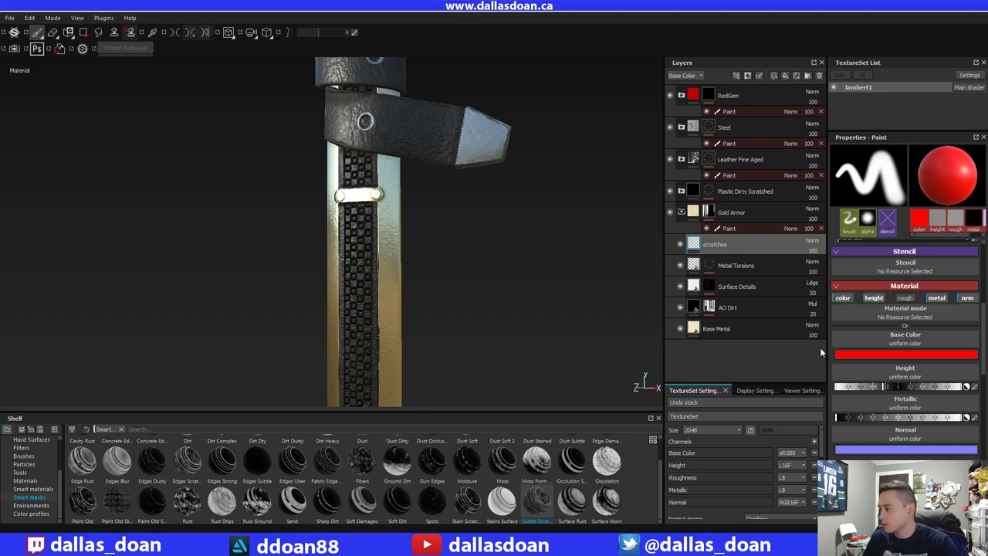
- Give the new scratches layer a black mask with a paint effect on it
{"action": "right_click", "coordinate": [723, 246]}
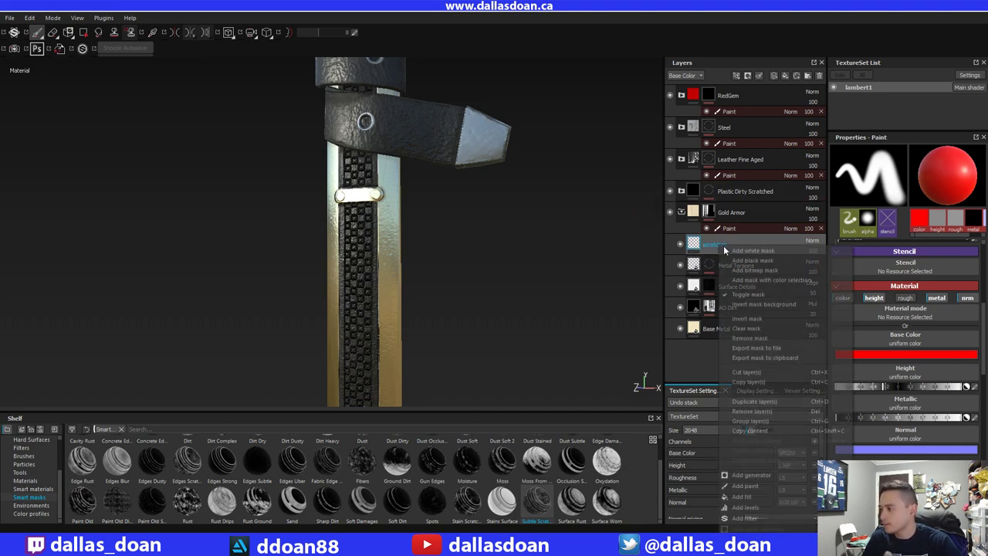
{"action": "left_click", "coordinate": [759, 261]}
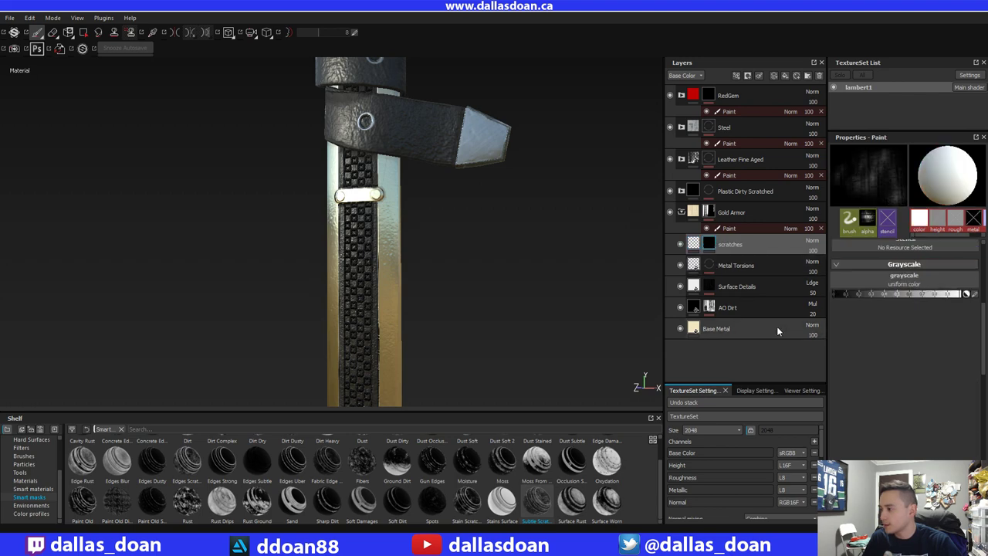
{"action": "right_click", "coordinate": [714, 247]}
{"action": "left_click", "coordinate": [743, 486]}
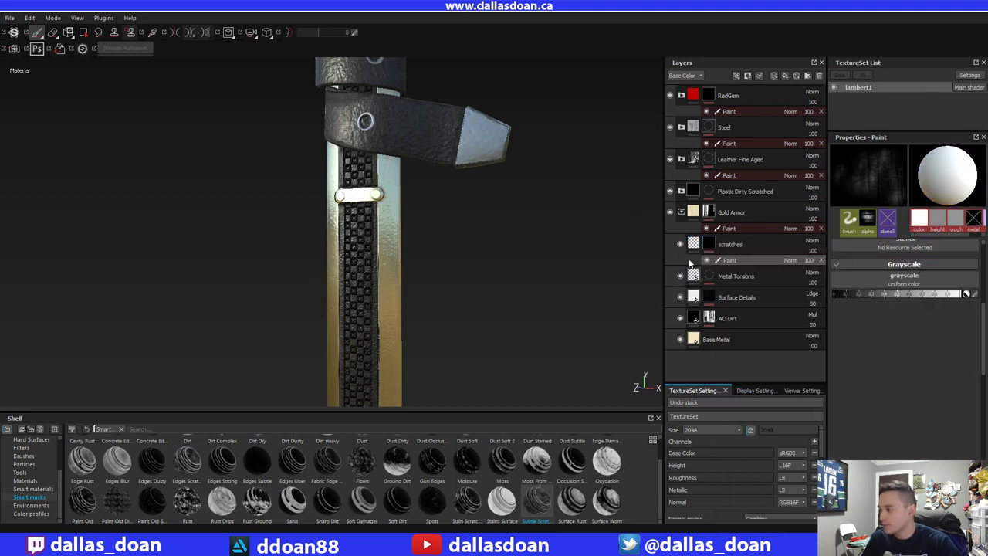
- Set up the scratches layer's brush with a lower height value, the Cracks 03 alpha and only the height and normal channels active
{"action": "left_click", "coordinate": [696, 236]}
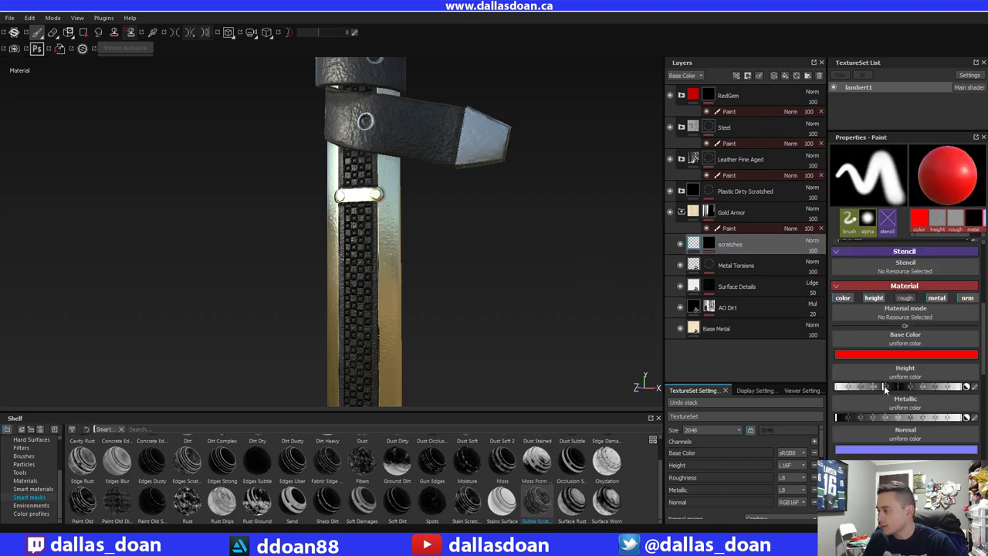
{"action": "left_click_drag", "start_coordinate": [885, 387], "coordinate": [874, 386]}
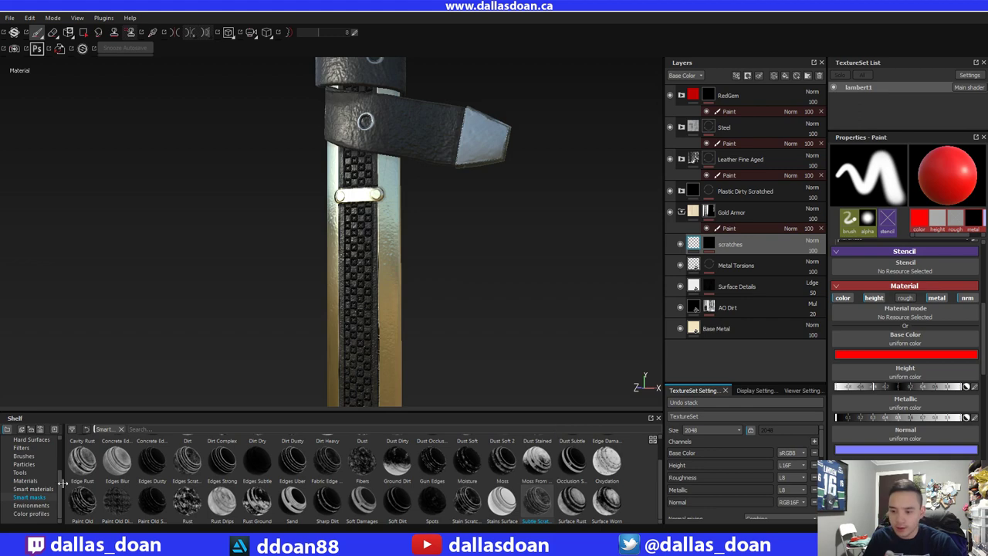
{"action": "left_click", "coordinate": [23, 456]}
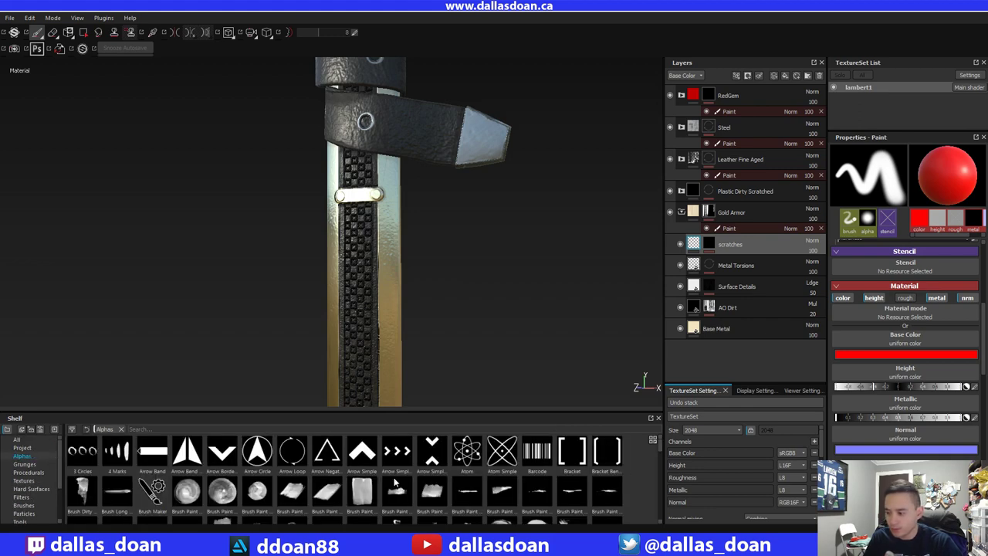
{"action": "left_click_drag", "start_coordinate": [658, 444], "coordinate": [656, 460]}
{"action": "scroll", "coordinate": [617, 460], "scroll_direction": "up", "scroll_amount": 1}
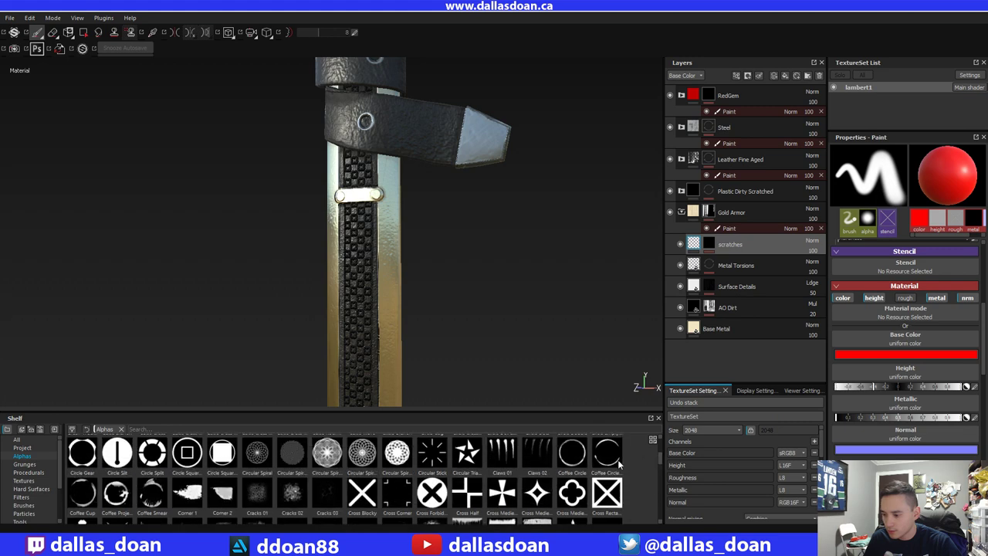
{"action": "left_click", "coordinate": [337, 492]}
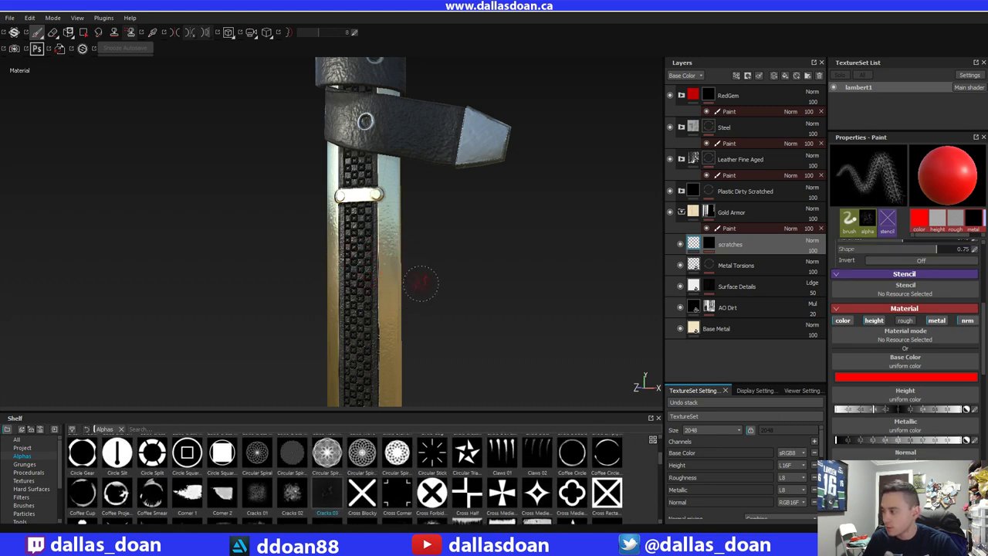
{"action": "left_click", "coordinate": [844, 321]}
{"action": "left_click", "coordinate": [936, 320]}
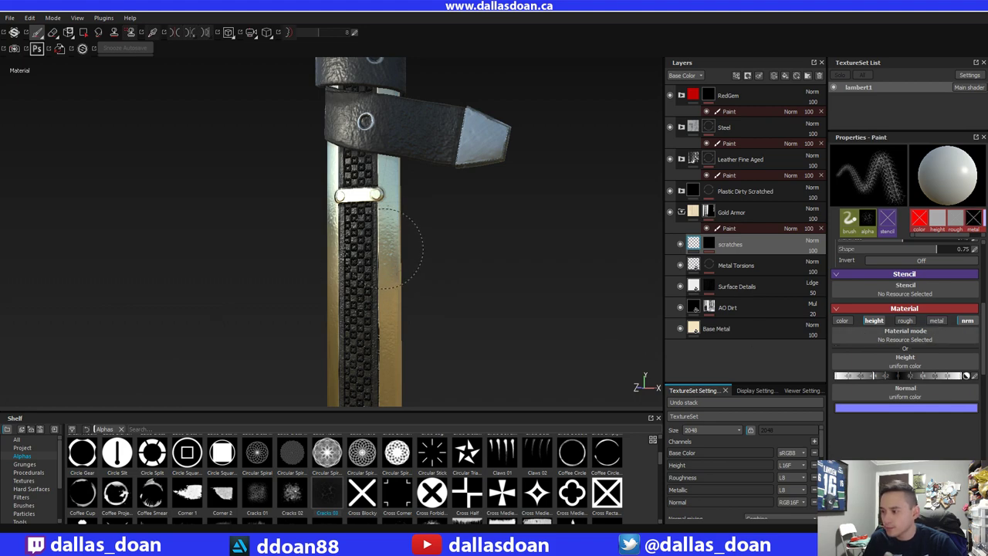
- Paint cracks through the scratches mask's paint effect onto the gold strip beside the braided inlay, just below the upper clasp
{"action": "mouse_move", "coordinate": [472, 283]}
{"action": "left_mouse_down", "text": "alt"}
{"action": "mouse_move", "coordinate": [472, 258]}
{"action": "mouse_move", "coordinate": [471, 269]}
{"action": "mouse_move", "coordinate": [459, 261]}
{"action": "left_mouse_up", "text": "alt"}
{"action": "scroll", "coordinate": [448, 255], "scroll_direction": "up", "scroll_amount": 3}
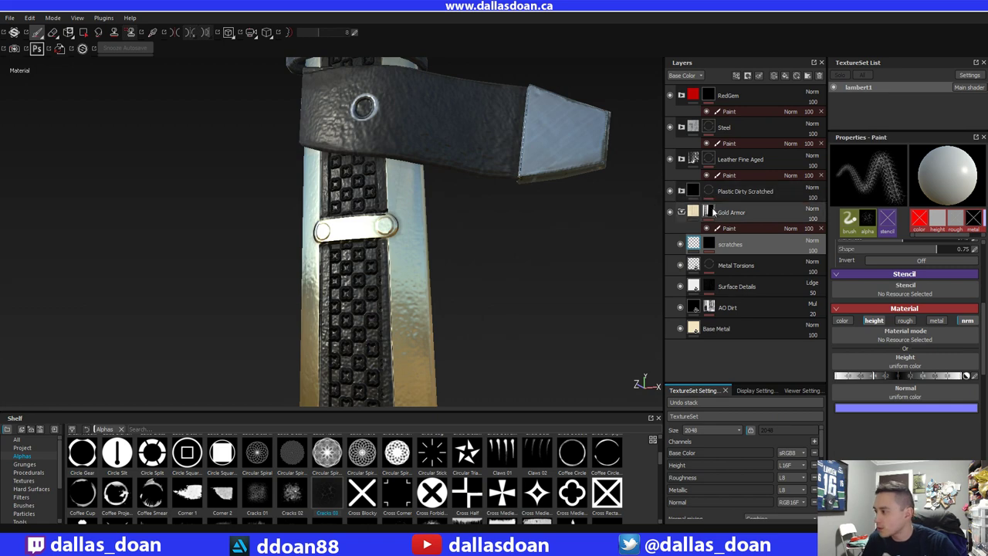
{"action": "left_click", "coordinate": [709, 248]}
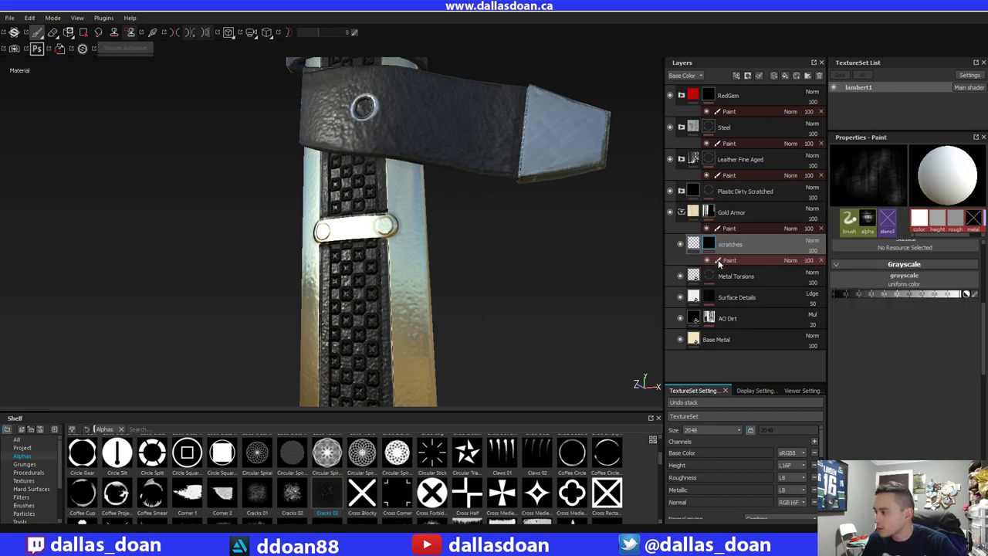
{"action": "left_click", "coordinate": [407, 303]}
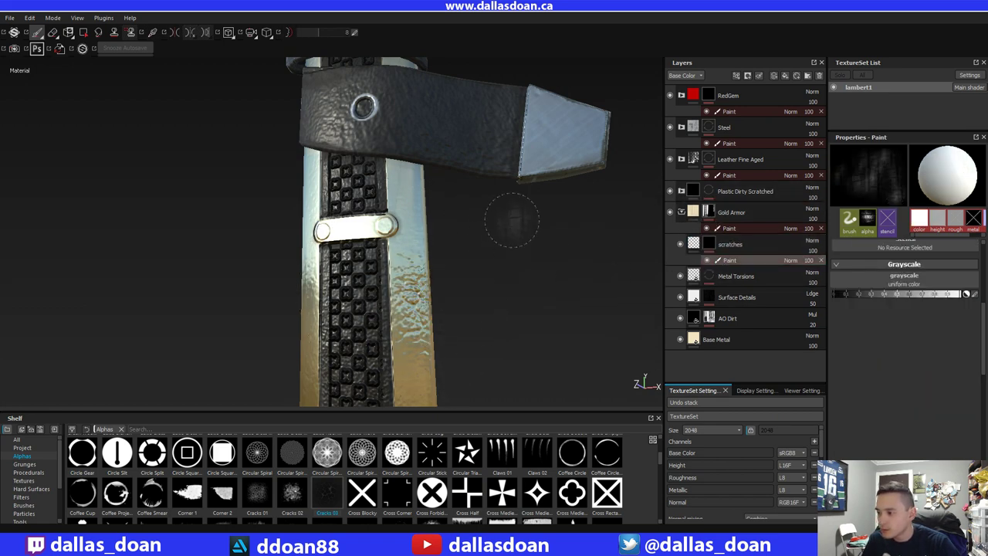
- Choose the Scratches 03 alpha for the brush of the scratches mask's paint effect
{"action": "mouse_move", "coordinate": [499, 267]}
{"action": "left_mouse_down", "text": "alt"}
{"action": "mouse_move", "coordinate": [492, 252]}
{"action": "mouse_move", "coordinate": [483, 293]}
{"action": "mouse_move", "coordinate": [519, 261]}
{"action": "left_mouse_up", "text": "alt"}
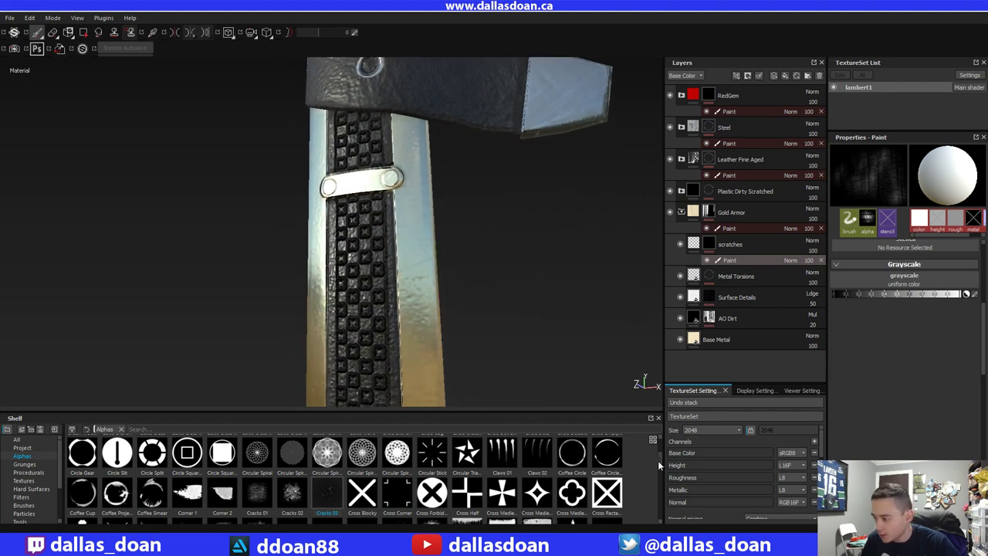
{"action": "left_click_drag", "start_coordinate": [658, 460], "coordinate": [669, 496]}
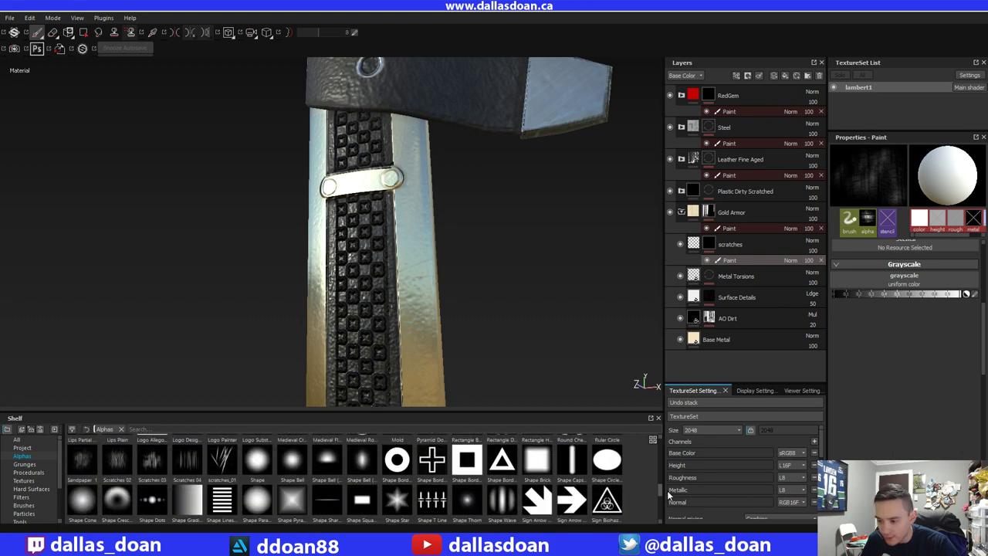
{"action": "left_click", "coordinate": [162, 468]}
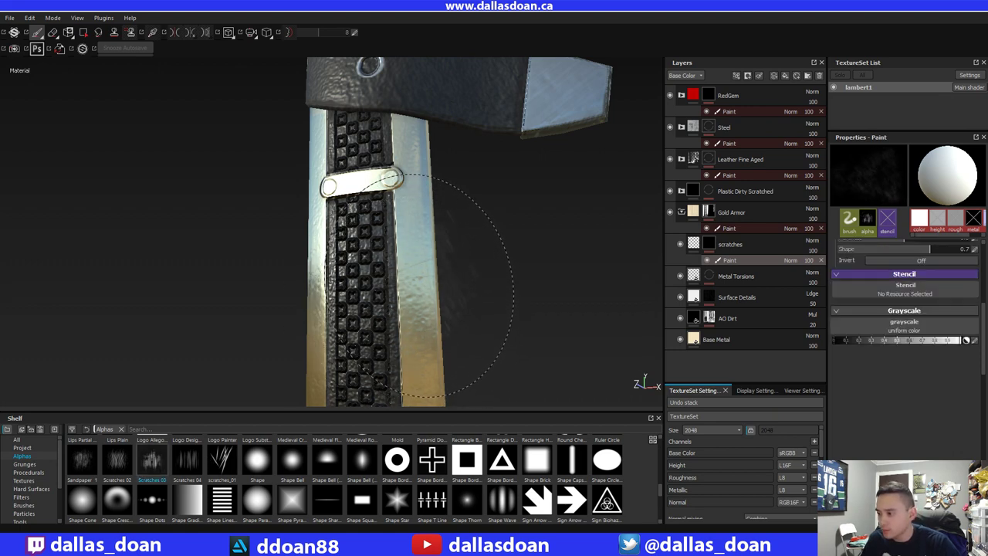
- Examine the gold strips below the leather wrap, both close up and along the length of the scabbard
{"action": "middle_click_drag", "start_coordinate": [484, 244], "coordinate": [481, 213], "text": "alt"}
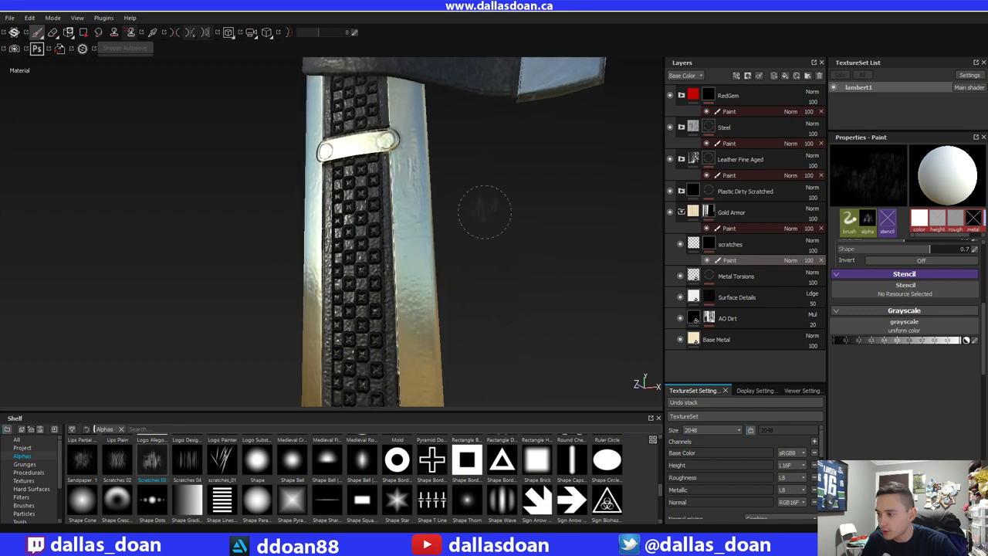
{"action": "right_click_drag", "start_coordinate": [481, 214], "coordinate": [472, 202], "text": "alt"}
{"action": "mouse_move", "coordinate": [521, 228]}
{"action": "right_mouse_down", "text": "alt"}
{"action": "mouse_move", "coordinate": [490, 203]}
{"action": "mouse_move", "coordinate": [456, 135]}
{"action": "mouse_move", "coordinate": [489, 275]}
{"action": "mouse_move", "coordinate": [464, 236]}
{"action": "mouse_move", "coordinate": [474, 288]}
{"action": "right_mouse_up", "text": "alt"}
{"action": "right_click_drag", "start_coordinate": [516, 316], "coordinate": [451, 213], "text": "alt"}
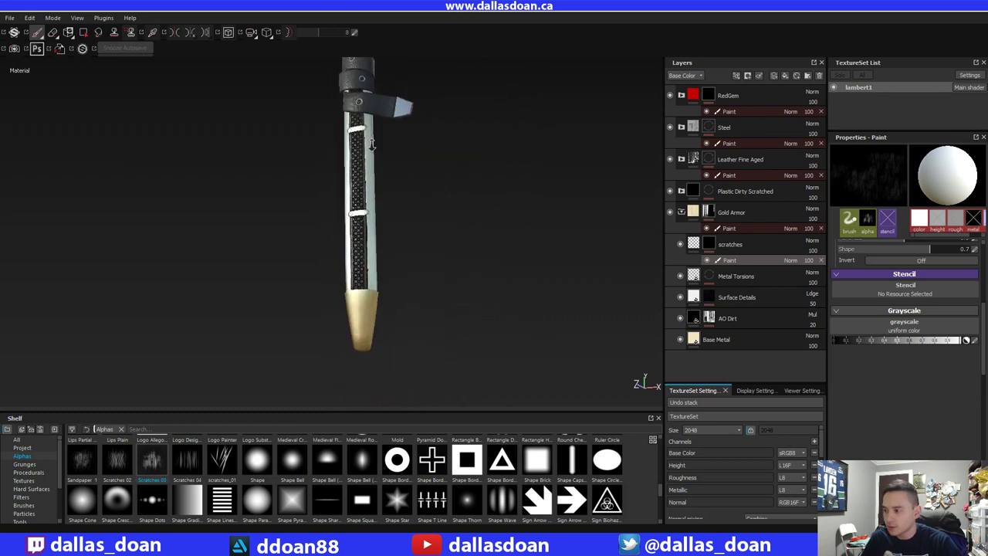
{"action": "middle_click_drag", "start_coordinate": [439, 191], "coordinate": [465, 267], "text": "alt"}
{"action": "right_click_drag", "start_coordinate": [467, 242], "coordinate": [479, 340], "text": "alt"}
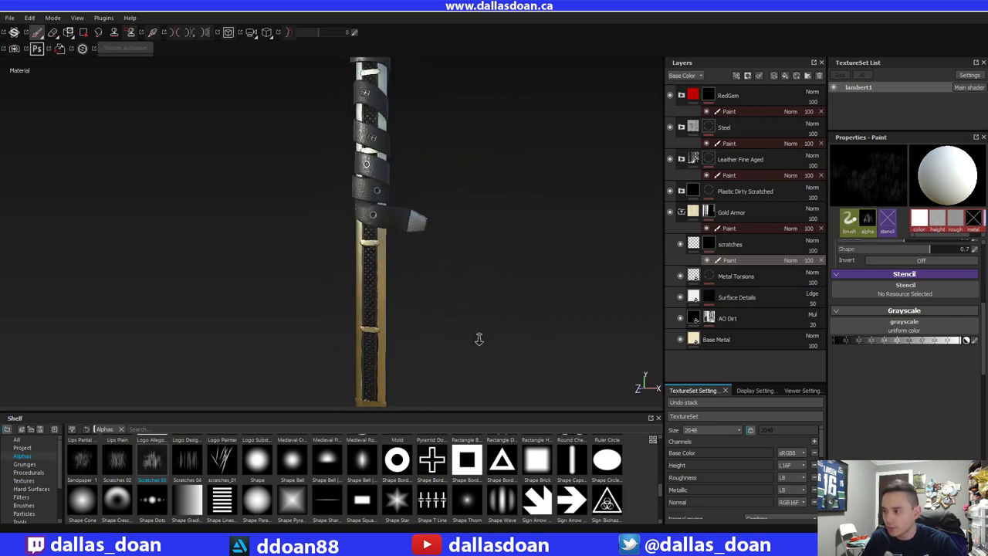
{"action": "middle_click_drag", "start_coordinate": [479, 340], "coordinate": [461, 209], "text": "alt"}
{"action": "right_click_drag", "start_coordinate": [461, 209], "coordinate": [502, 358], "text": "alt"}
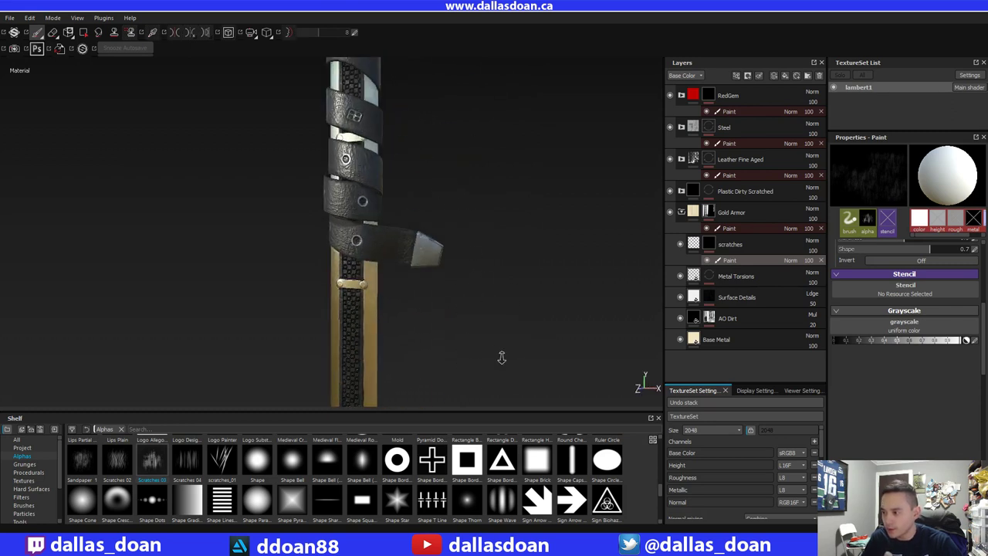
{"action": "mouse_move", "coordinate": [502, 358]}
{"action": "left_mouse_down", "text": "alt"}
{"action": "mouse_move", "coordinate": [467, 170]}
{"action": "mouse_move", "coordinate": [505, 296]}
{"action": "mouse_move", "coordinate": [512, 210]}
{"action": "mouse_move", "coordinate": [521, 255]}
{"action": "mouse_move", "coordinate": [596, 231]}
{"action": "left_mouse_up", "text": "alt"}
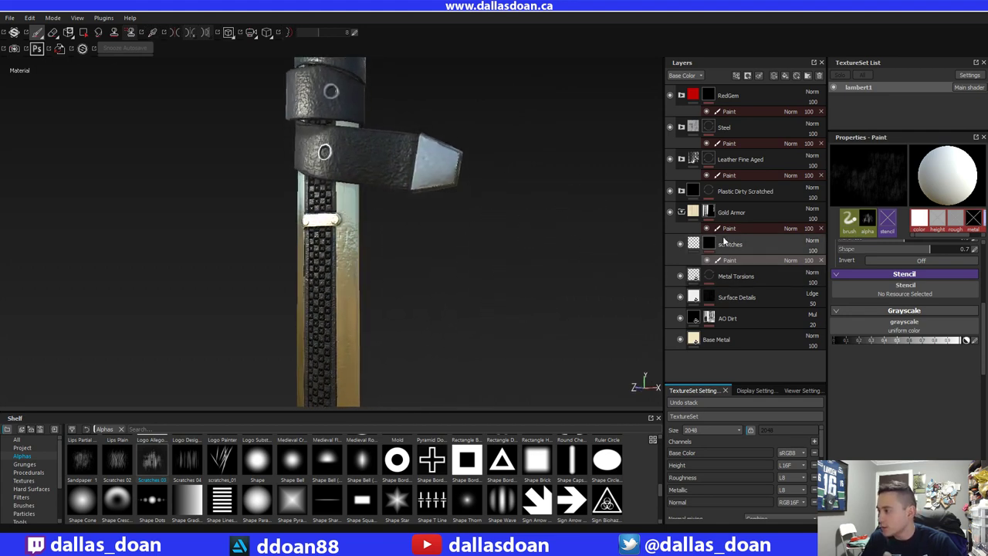
- Enable the color and metallic channels for the scratches layer's own brush, with a base color sampled from the gold strip and lightened to pale beige
{"action": "left_click", "coordinate": [697, 245]}
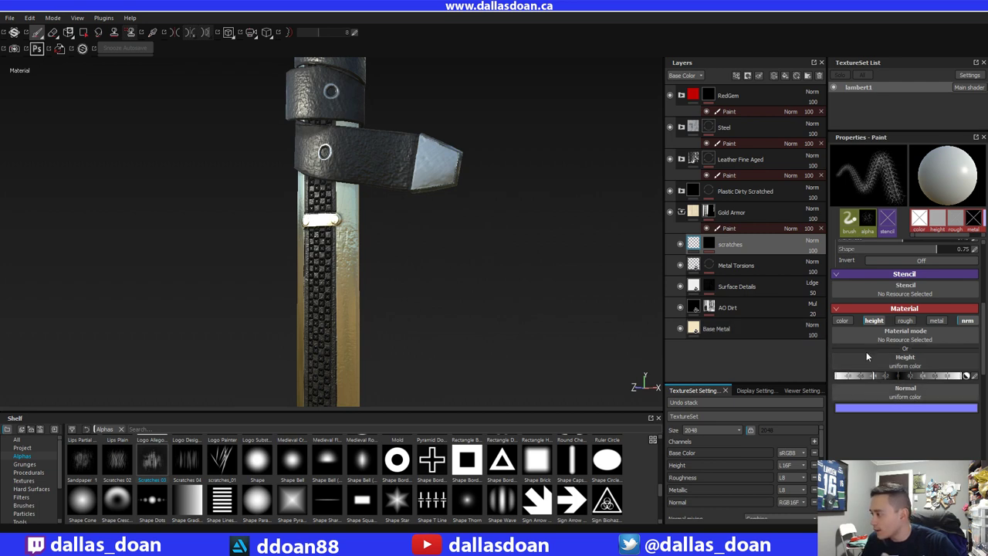
{"action": "left_click", "coordinate": [843, 324]}
{"action": "left_click", "coordinate": [899, 376]}
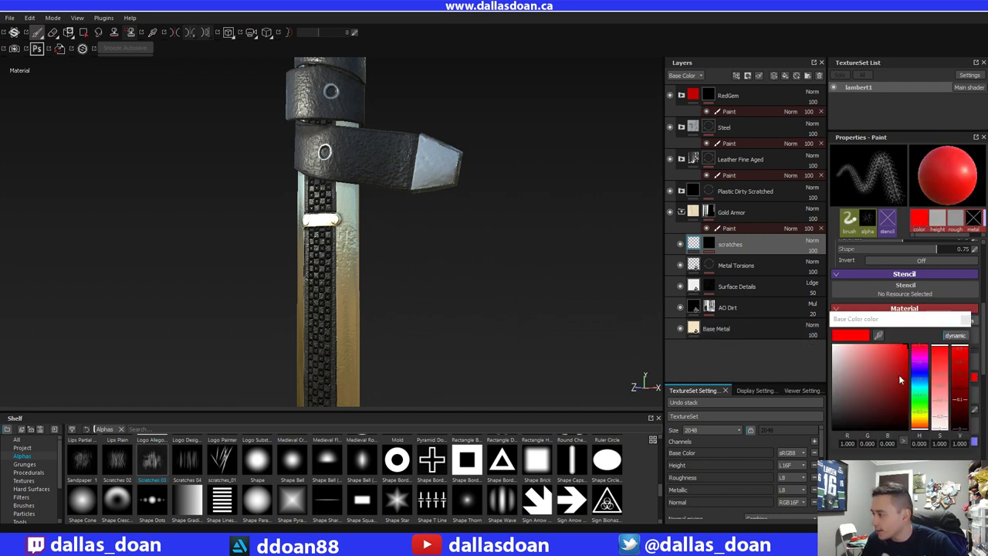
{"action": "left_click", "coordinate": [878, 337]}
{"action": "left_click", "coordinate": [363, 280]}
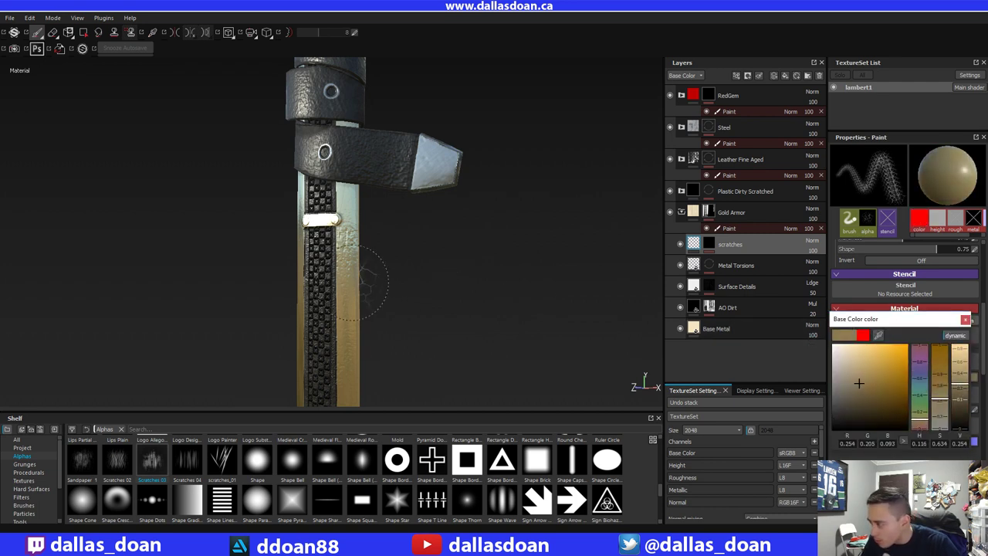
{"action": "left_click_drag", "start_coordinate": [856, 389], "coordinate": [843, 368]}
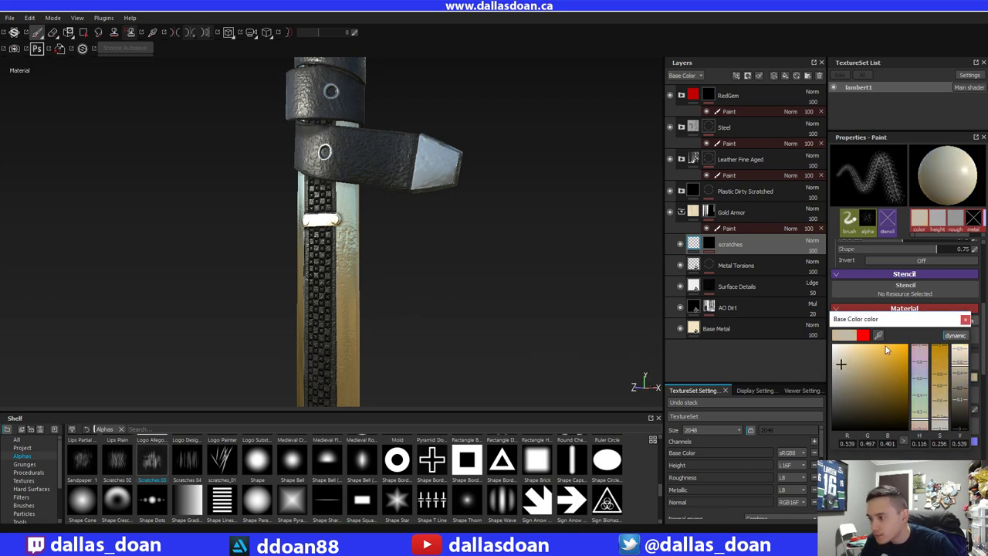
{"action": "left_click", "coordinate": [968, 320]}
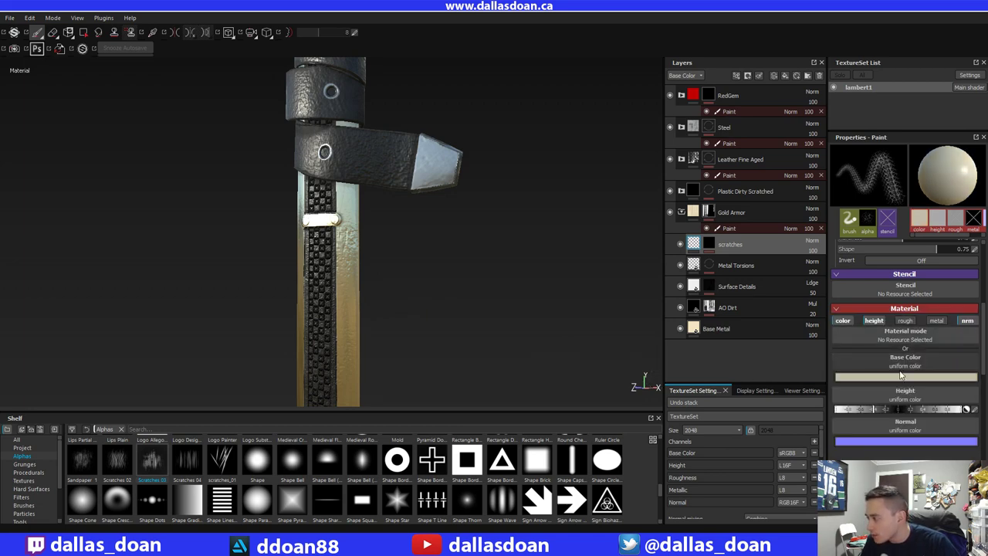
{"action": "left_click", "coordinate": [936, 321]}
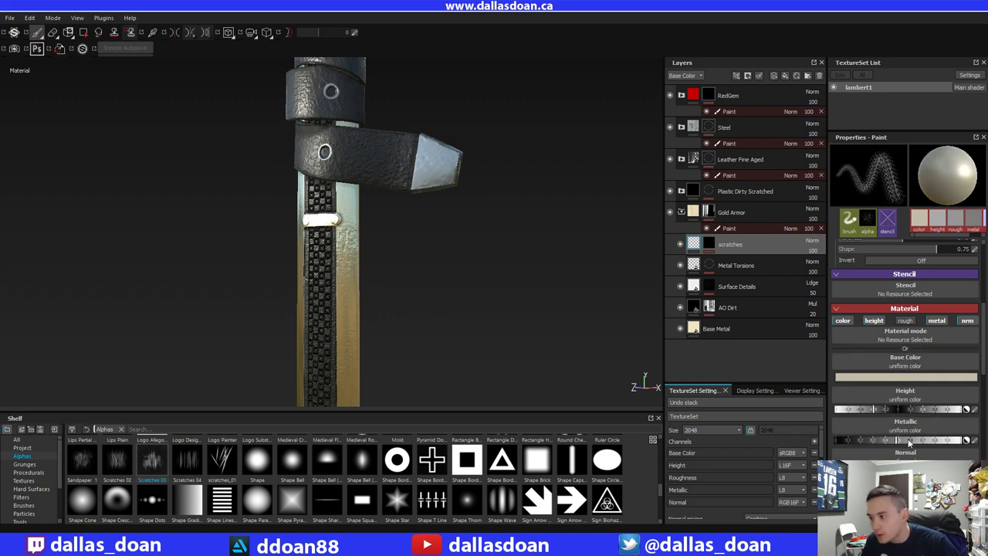
- Inspect the gold strip around the upper clasp under different lighting reflections, from close up and farther away
{"action": "mouse_move", "coordinate": [453, 353]}
{"action": "left_mouse_down", "text": "alt"}
{"action": "mouse_move", "coordinate": [446, 269]}
{"action": "mouse_move", "coordinate": [483, 278]}
{"action": "mouse_move", "coordinate": [506, 216]}
{"action": "mouse_move", "coordinate": [507, 255]}
{"action": "mouse_move", "coordinate": [502, 224]}
{"action": "mouse_move", "coordinate": [481, 243]}
{"action": "mouse_move", "coordinate": [494, 243]}
{"action": "mouse_move", "coordinate": [507, 238]}
{"action": "mouse_move", "coordinate": [424, 228]}
{"action": "left_mouse_up", "text": "alt"}
{"action": "scroll", "coordinate": [508, 237], "scroll_direction": "up", "scroll_amount": 3}
{"action": "scroll", "coordinate": [481, 243], "scroll_direction": "down", "scroll_amount": 3}
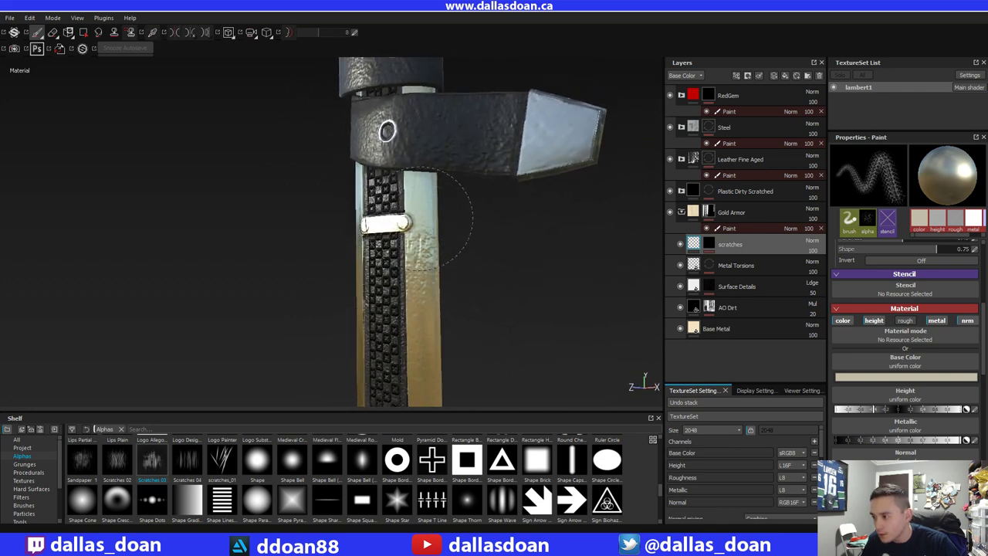
{"action": "left_click_drag", "start_coordinate": [540, 331], "coordinate": [521, 320], "text": "alt"}
{"action": "scroll", "coordinate": [522, 320], "scroll_direction": "up", "scroll_amount": 2}
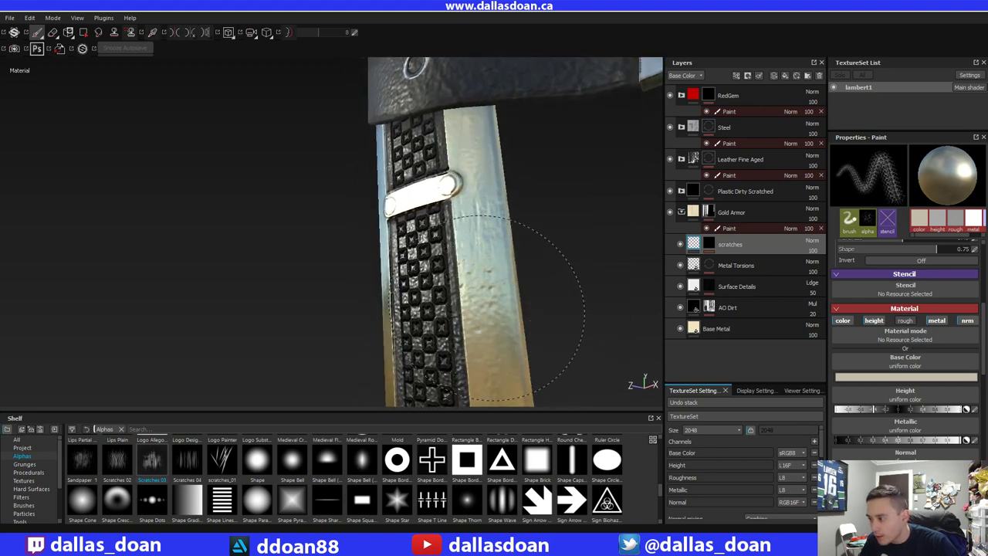
{"action": "middle_click_drag", "start_coordinate": [547, 298], "coordinate": [522, 237], "text": "alt"}
{"action": "right_click_drag", "start_coordinate": [523, 237], "coordinate": [515, 220], "text": "alt"}
{"action": "left_click_drag", "start_coordinate": [514, 220], "coordinate": [533, 191], "text": "alt"}
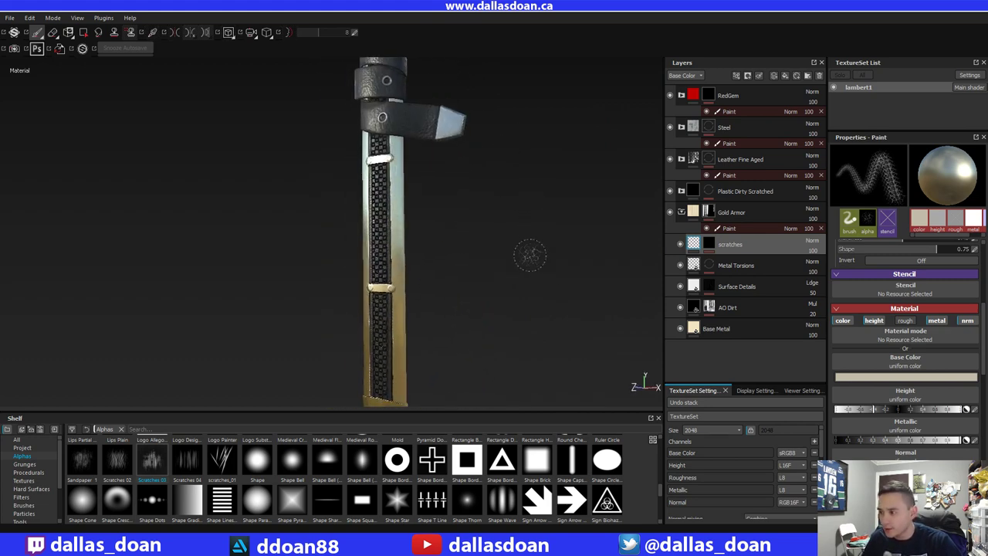
{"action": "left_click_drag", "start_coordinate": [530, 256], "coordinate": [622, 317], "text": "alt"}
- Set the scratches brush's base color to a saturated yellow, about RGB 1.000, 0.695, 0.000
{"action": "left_click", "coordinate": [852, 381]}
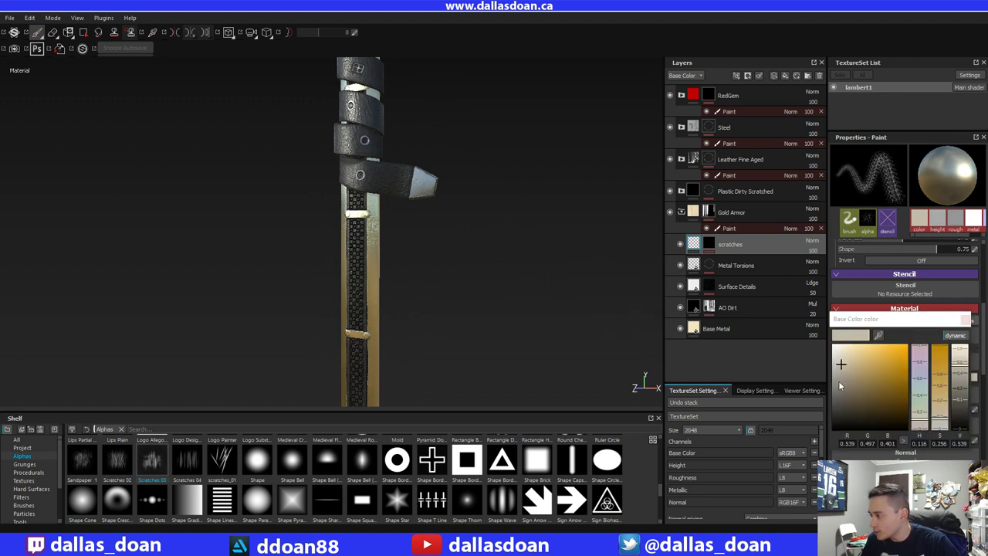
{"action": "left_click_drag", "start_coordinate": [841, 364], "coordinate": [928, 285]}
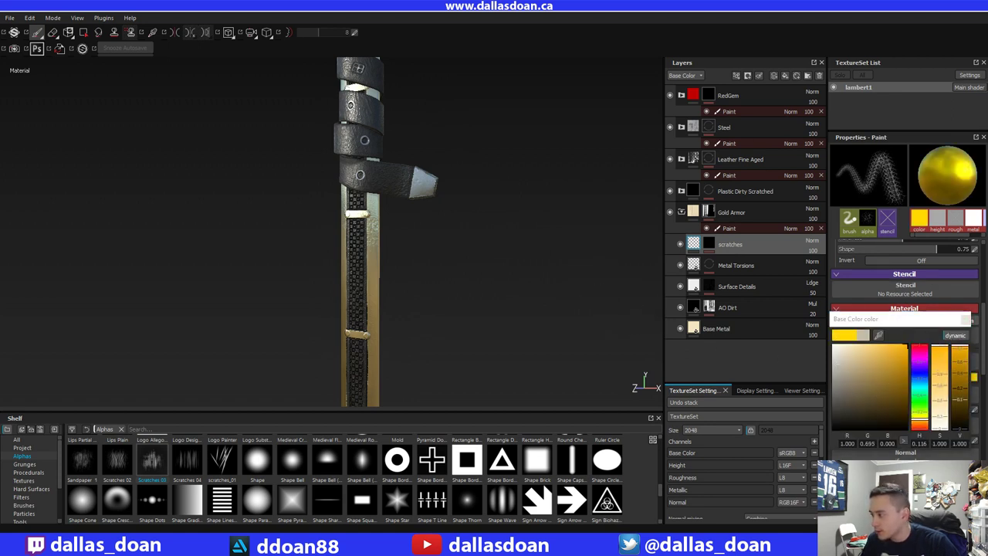
{"action": "left_click_drag", "start_coordinate": [525, 251], "coordinate": [549, 235], "text": "alt"}
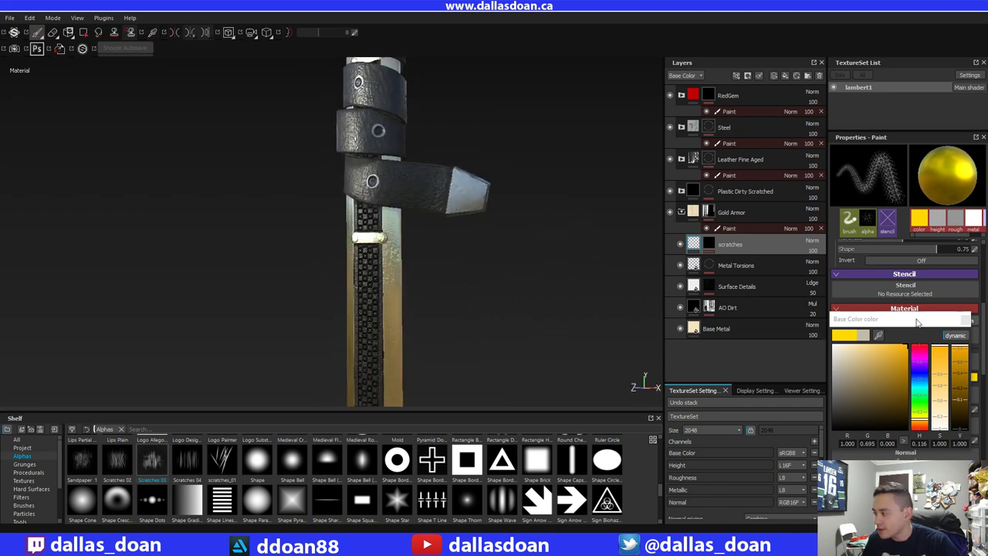
{"action": "left_click", "coordinate": [966, 320]}
- Adjust the metallic value of the Base Metal fill layer in the Gold Armor folder
{"action": "left_click", "coordinate": [733, 332]}
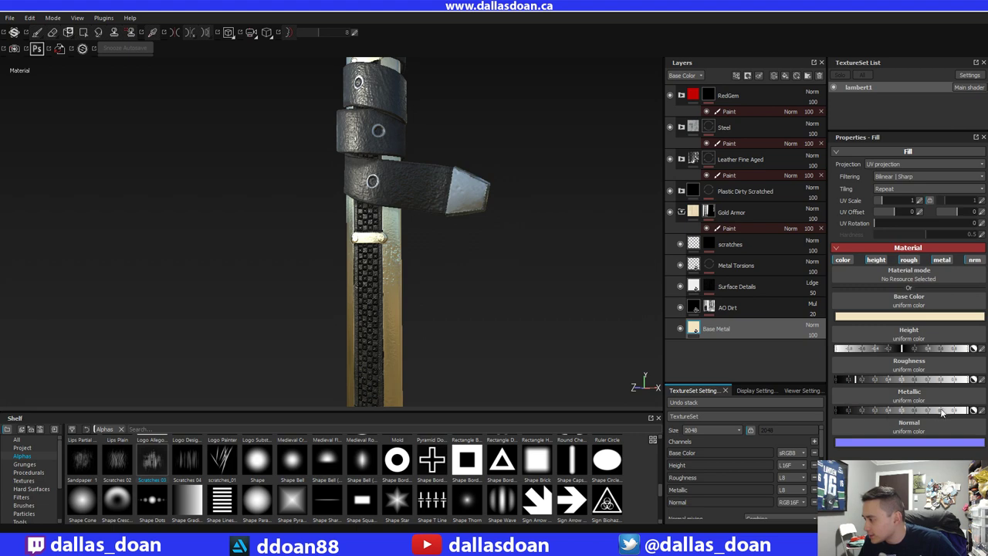
{"action": "left_click_drag", "start_coordinate": [948, 411], "coordinate": [931, 411]}
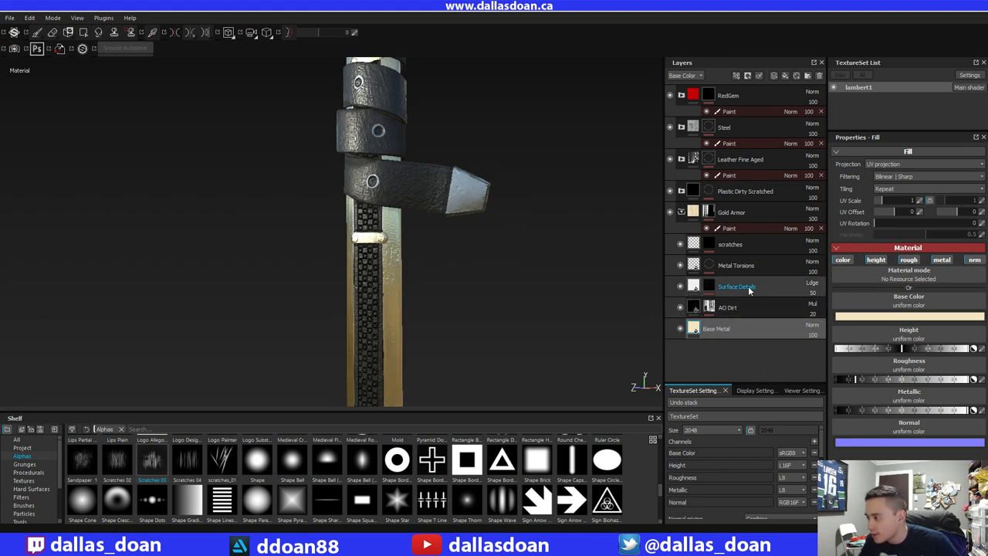
- Set the base color of the scratches layer's brush to white
{"action": "left_click", "coordinate": [703, 244]}
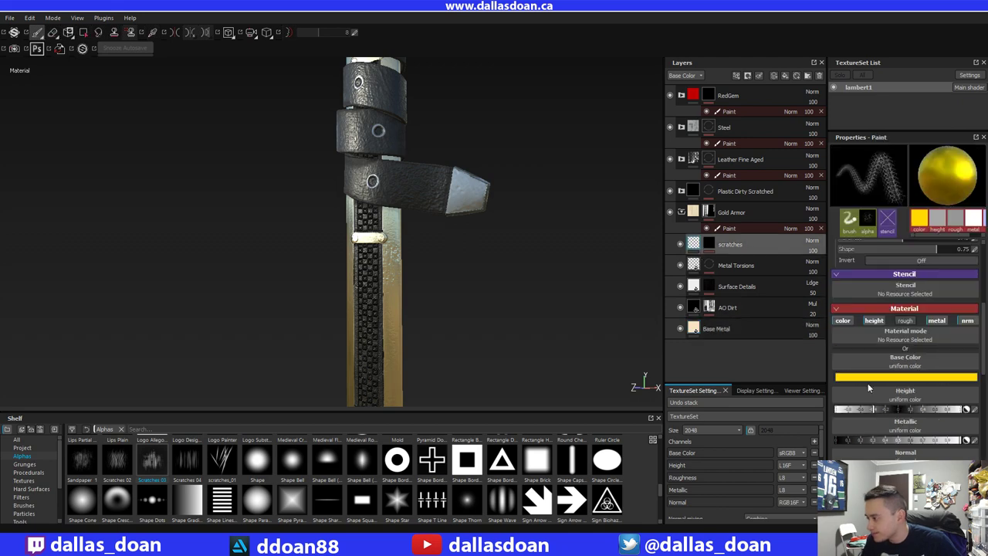
{"action": "left_click", "coordinate": [879, 377]}
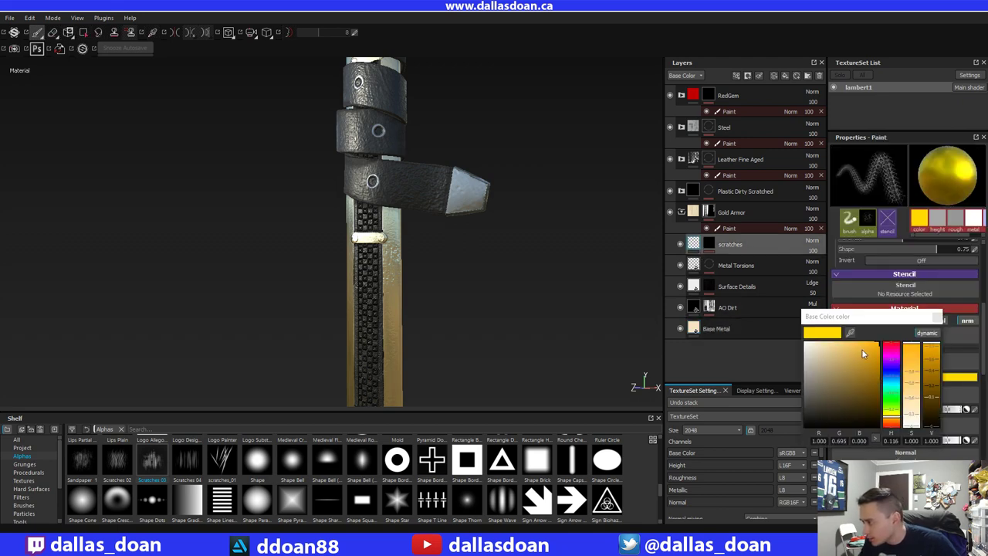
{"action": "left_click_drag", "start_coordinate": [864, 354], "coordinate": [798, 346]}
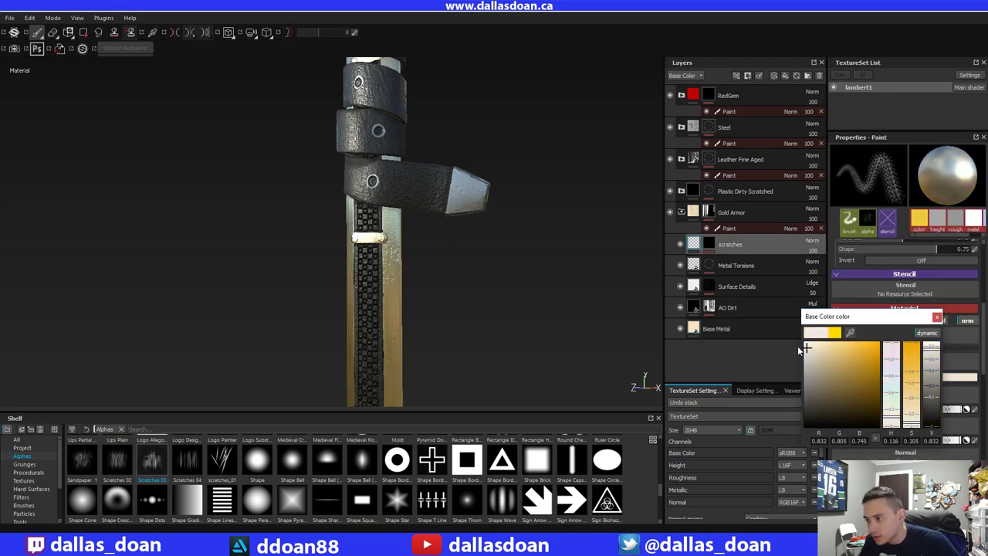
{"action": "left_click", "coordinate": [939, 317]}
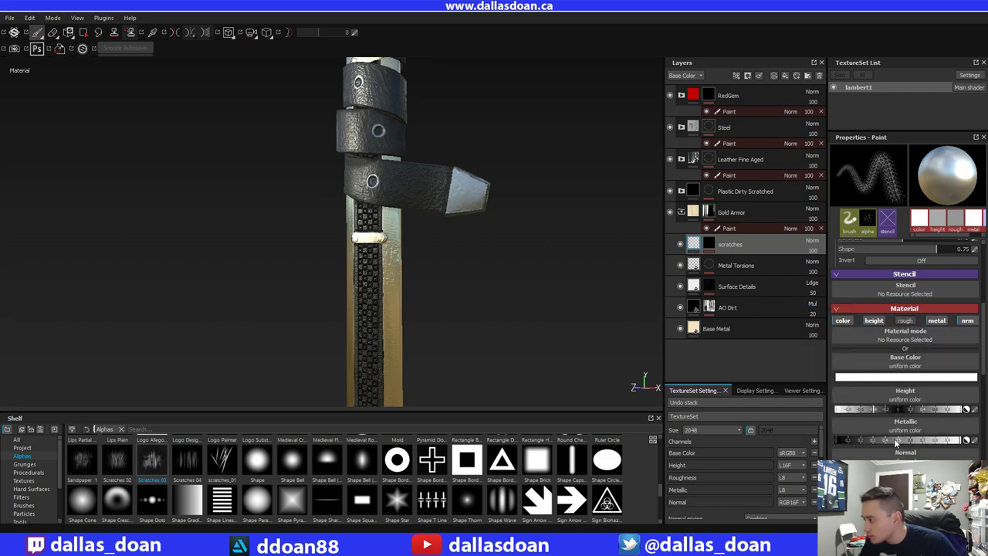
- Disable the metallic channel of the scratches layer's brush and set its height value close to zero
{"action": "left_click", "coordinate": [936, 321]}
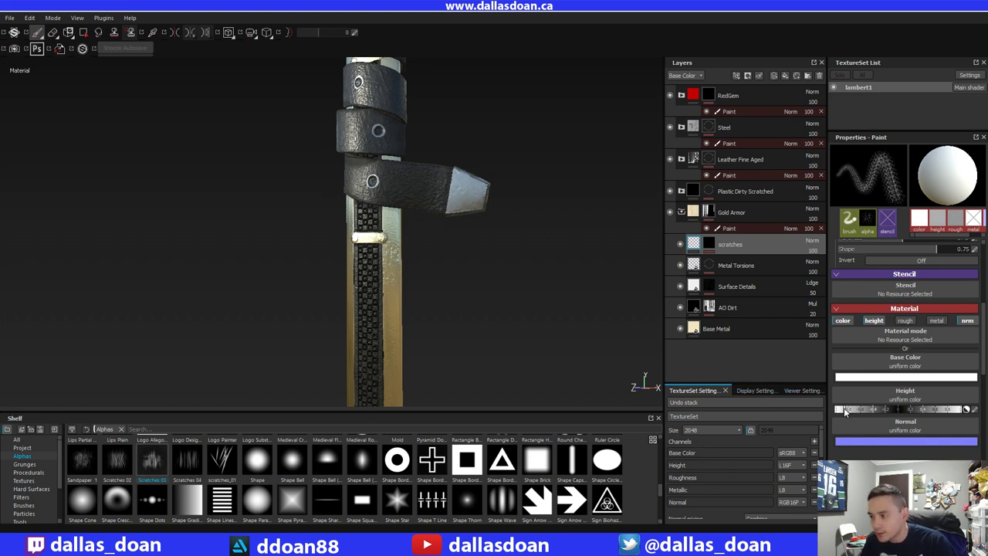
{"action": "left_click", "coordinate": [899, 411]}
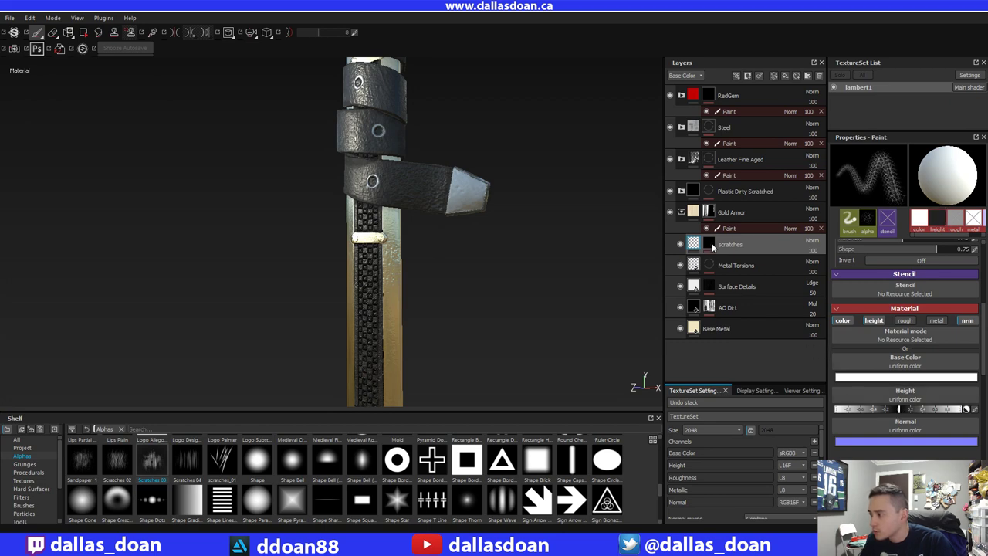
{"action": "left_click_drag", "start_coordinate": [438, 331], "coordinate": [490, 381], "text": "alt"}
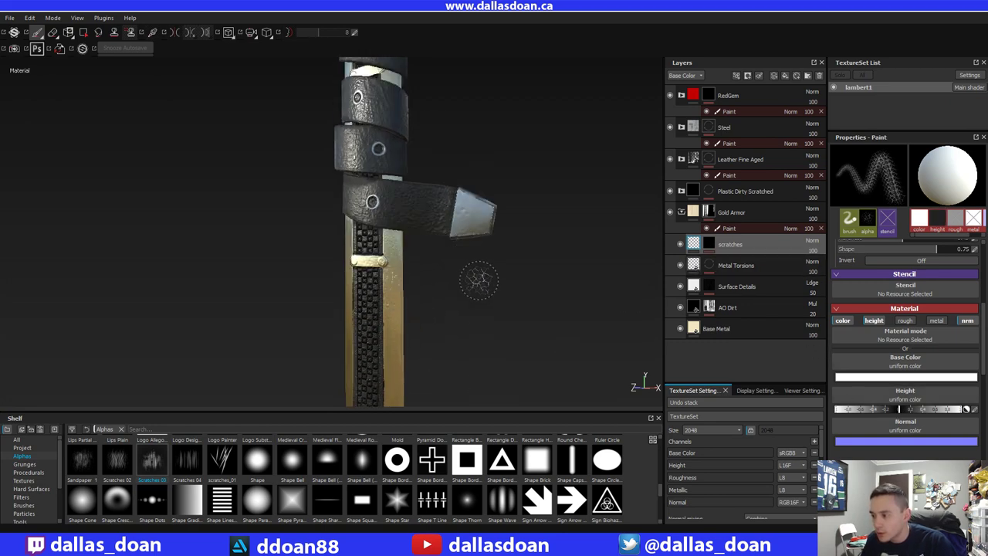
{"action": "mouse_move", "coordinate": [479, 281]}
{"action": "left_mouse_down", "text": "alt"}
{"action": "mouse_move", "coordinate": [481, 249]}
{"action": "mouse_move", "coordinate": [486, 275]}
{"action": "mouse_move", "coordinate": [459, 208]}
{"action": "mouse_move", "coordinate": [519, 287]}
{"action": "left_mouse_up", "text": "alt"}
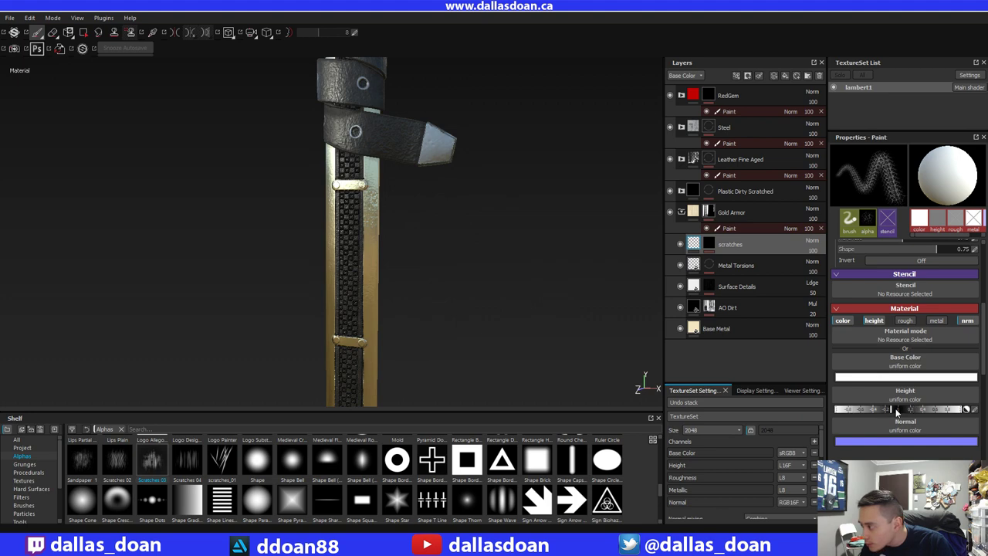
{"action": "mouse_move", "coordinate": [514, 263]}
{"action": "left_mouse_down", "text": "alt"}
{"action": "mouse_move", "coordinate": [521, 249]}
{"action": "mouse_move", "coordinate": [501, 244]}
{"action": "mouse_move", "coordinate": [492, 272]}
{"action": "left_mouse_up", "text": "alt"}
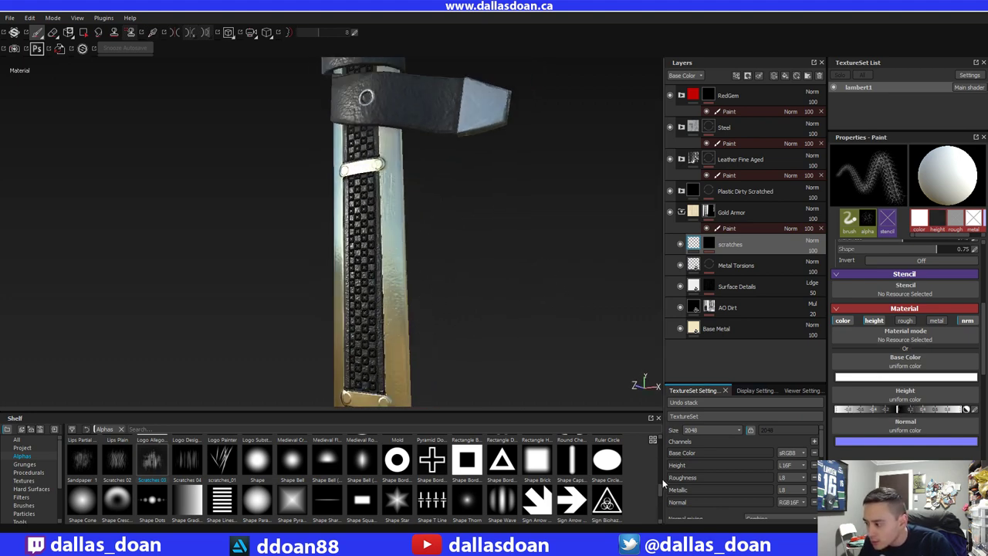
- Find the Scratches 03 alpha among the available alphas and apply it to the scratches layer's brush
{"action": "left_click_drag", "start_coordinate": [661, 493], "coordinate": [659, 468]}
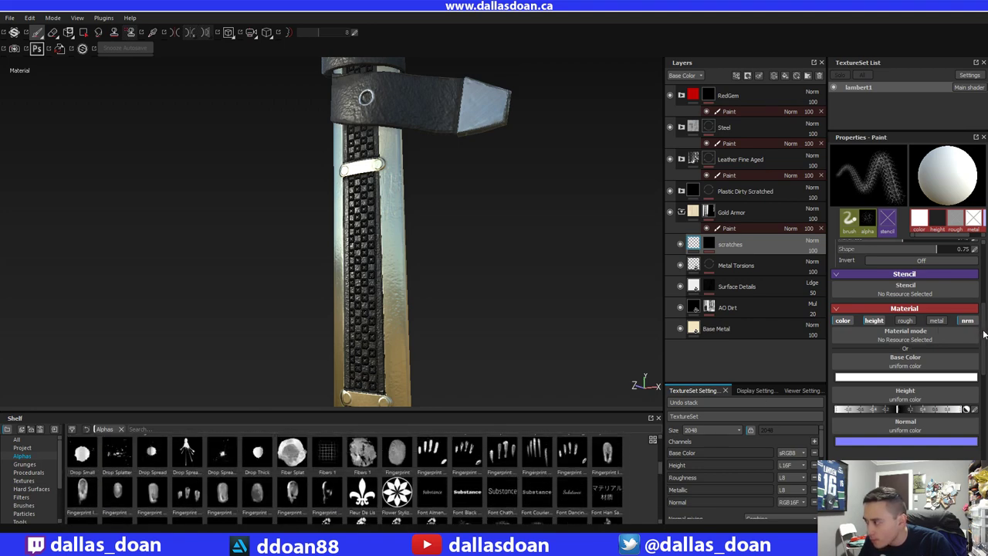
{"action": "scroll", "coordinate": [957, 331], "scroll_direction": "up", "scroll_amount": 5}
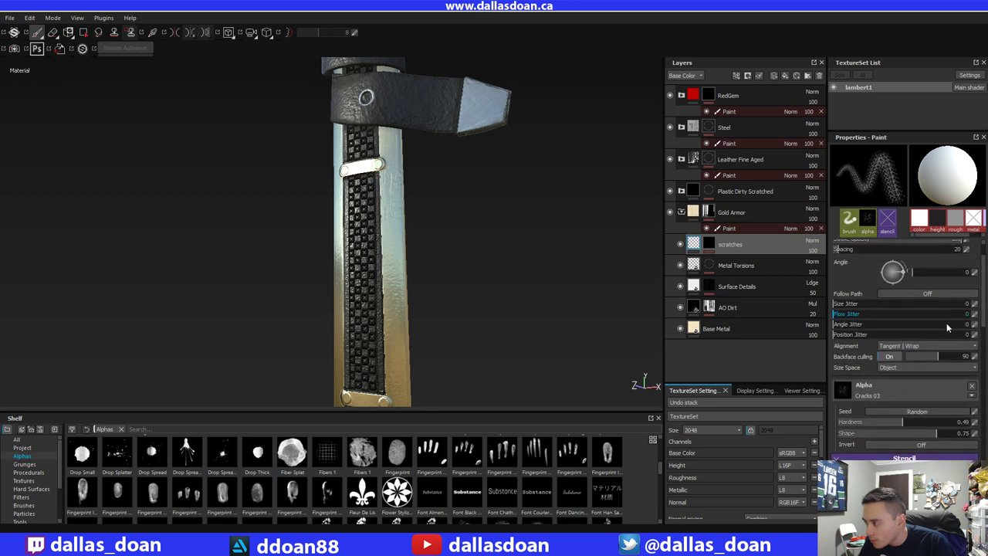
{"action": "left_click", "coordinate": [880, 392]}
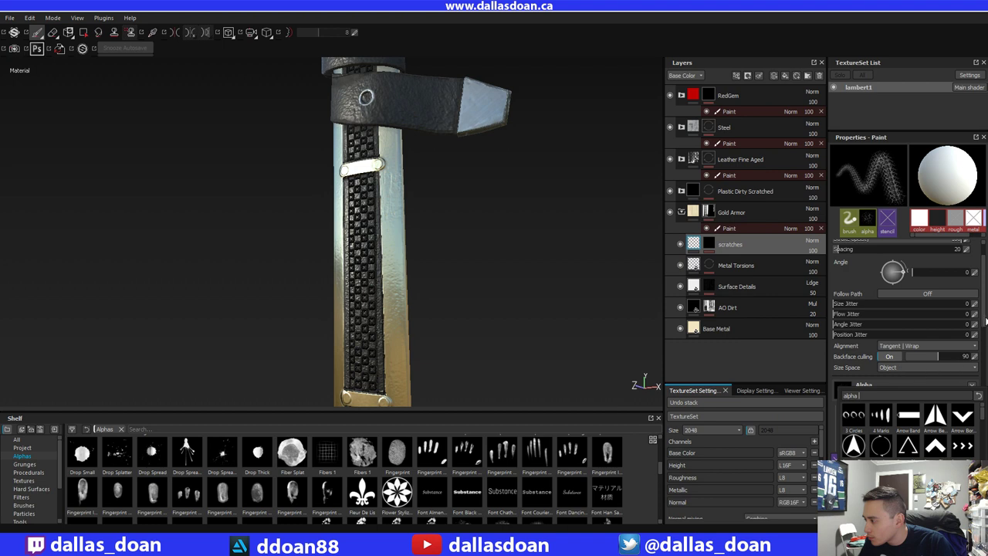
{"action": "left_click_drag", "start_coordinate": [986, 322], "coordinate": [985, 314]}
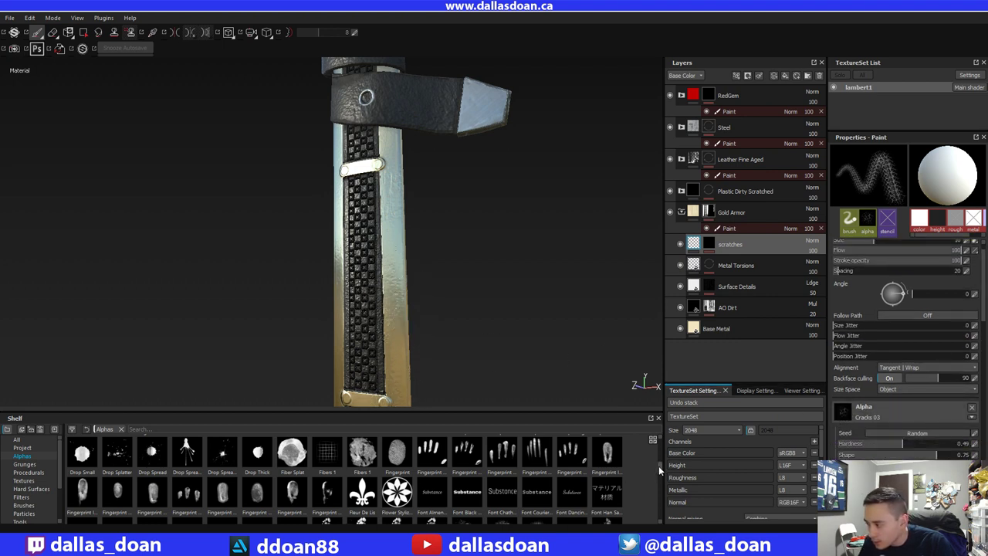
{"action": "mouse_move", "coordinate": [659, 465]}
{"action": "left_mouse_down"}
{"action": "mouse_move", "coordinate": [660, 519]}
{"action": "mouse_move", "coordinate": [657, 489]}
{"action": "left_mouse_up"}
{"action": "scroll", "coordinate": [652, 489], "scroll_direction": "up", "scroll_amount": 2}
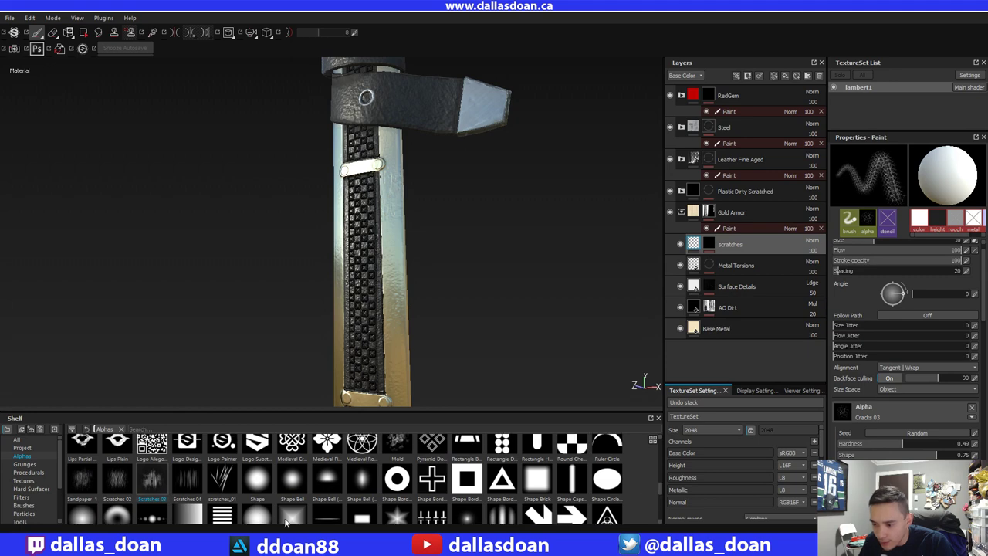
{"action": "left_click", "coordinate": [156, 483]}
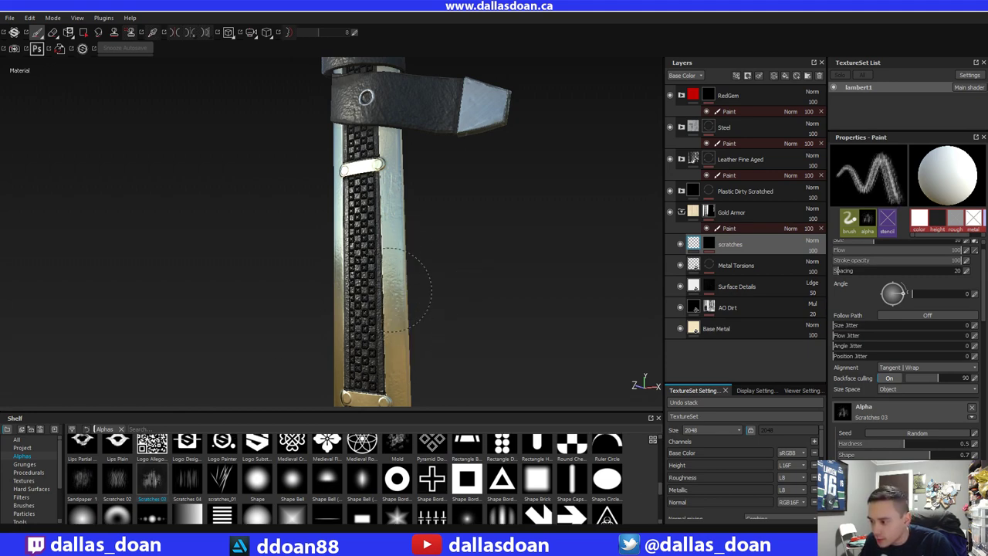
- Target the scratches layer's mask for painting and set the brush flow to 100
{"action": "left_click", "coordinate": [713, 248]}
{"action": "left_click", "coordinate": [726, 261]}
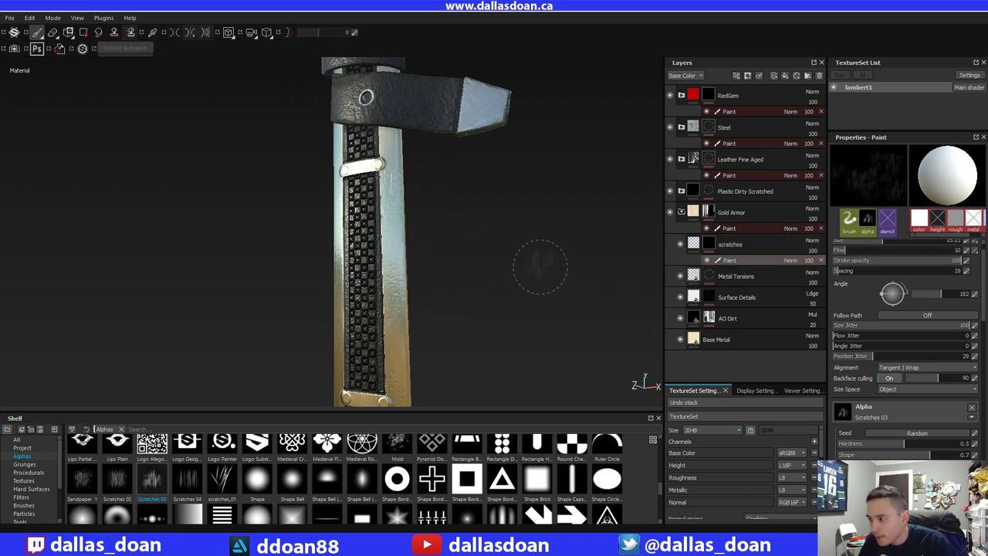
{"action": "left_click_drag", "start_coordinate": [541, 266], "coordinate": [444, 284], "text": "alt"}
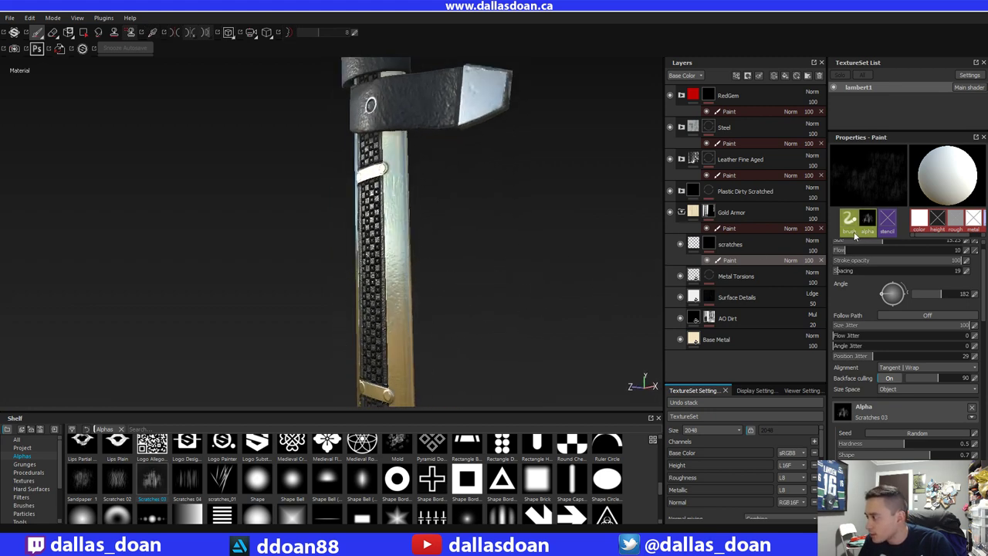
{"action": "left_click_drag", "start_coordinate": [884, 249], "coordinate": [960, 251]}
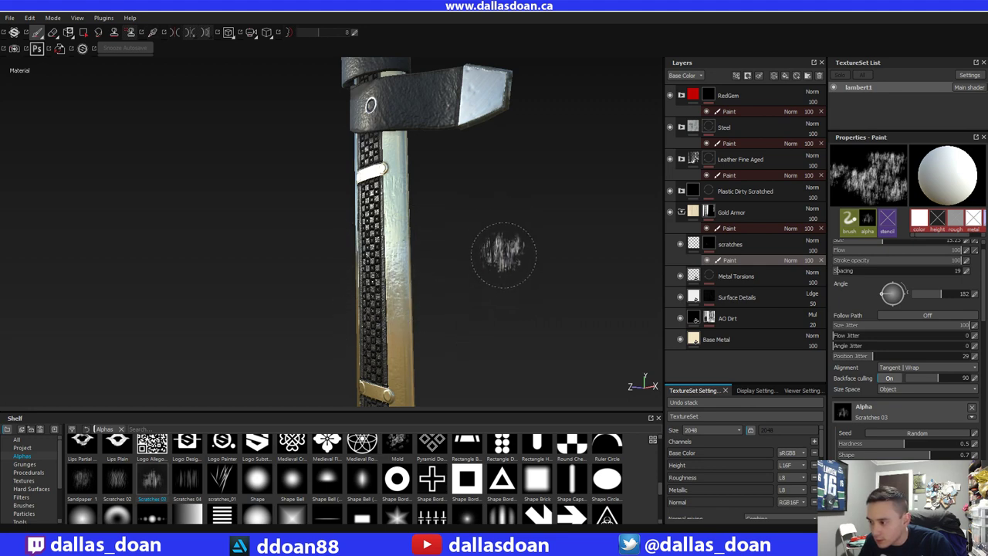
- Enlarge the mask brush to a size of about 42 so it spans the scabbard's width
{"action": "mouse_move", "coordinate": [499, 278]}
{"action": "left_mouse_down", "text": "alt"}
{"action": "mouse_move", "coordinate": [525, 264]}
{"action": "mouse_move", "coordinate": [538, 276]}
{"action": "mouse_move", "coordinate": [492, 256]}
{"action": "left_mouse_up", "text": "alt"}
{"action": "mouse_move", "coordinate": [492, 257]}
{"action": "right_mouse_down", "text": "alt"}
{"action": "mouse_move", "coordinate": [434, 278]}
{"action": "mouse_move", "coordinate": [439, 152]}
{"action": "right_mouse_up", "text": "alt"}
{"action": "middle_click_drag", "start_coordinate": [439, 152], "coordinate": [440, 233], "text": "alt"}
{"action": "key", "text": "bracketright"}
{"action": "key", "text": "bracketright"}
{"action": "key", "text": "bracketright"}
{"action": "key", "text": "bracketright"}
{"action": "key", "text": "bracketright"}
{"action": "key", "text": "bracketright"}
{"action": "key", "text": "bracketright"}
{"action": "key", "text": "bracketright"}
{"action": "key", "text": "bracketright"}
{"action": "key", "text": "bracketright"}
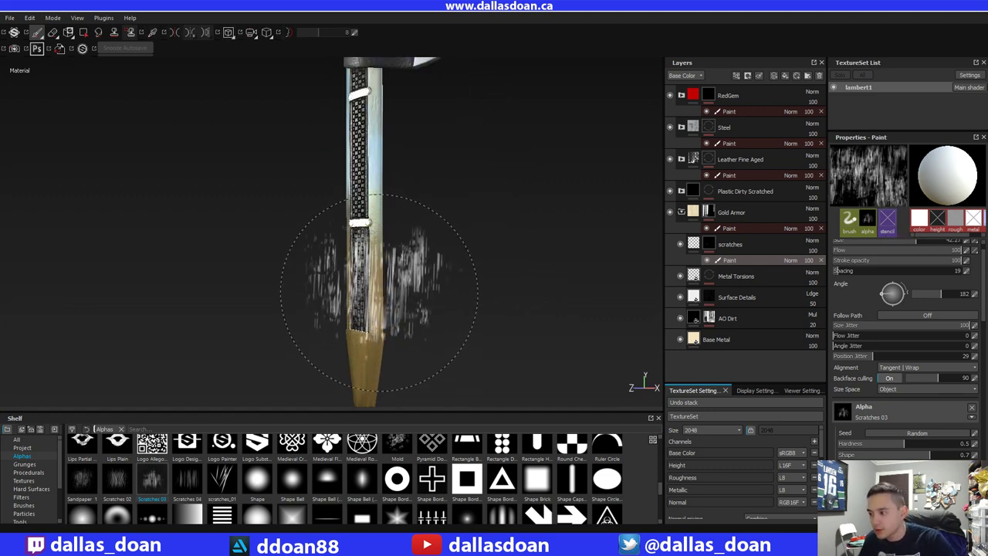
- Paint scratches over the scabbard's gold sides in the scratches layer's mask
{"action": "scroll", "coordinate": [463, 188], "scroll_direction": "up", "scroll_amount": 2}
{"action": "mouse_move", "coordinate": [463, 221]}
{"action": "left_mouse_down", "text": "alt"}
{"action": "mouse_move", "coordinate": [515, 193]}
{"action": "mouse_move", "coordinate": [494, 220]}
{"action": "mouse_move", "coordinate": [482, 211]}
{"action": "left_mouse_up", "text": "alt"}
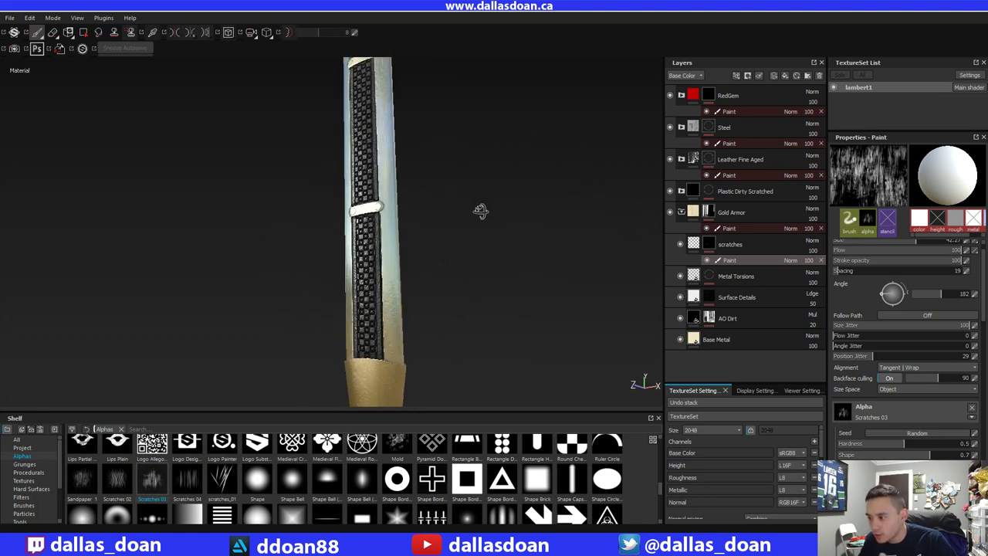
{"action": "left_click_drag", "start_coordinate": [545, 214], "coordinate": [664, 226], "text": "alt"}
{"action": "mouse_move", "coordinate": [497, 209]}
{"action": "left_mouse_down", "text": "alt"}
{"action": "mouse_move", "coordinate": [463, 209]}
{"action": "mouse_move", "coordinate": [456, 234]}
{"action": "mouse_move", "coordinate": [466, 204]}
{"action": "mouse_move", "coordinate": [365, 228]}
{"action": "left_mouse_up", "text": "alt"}
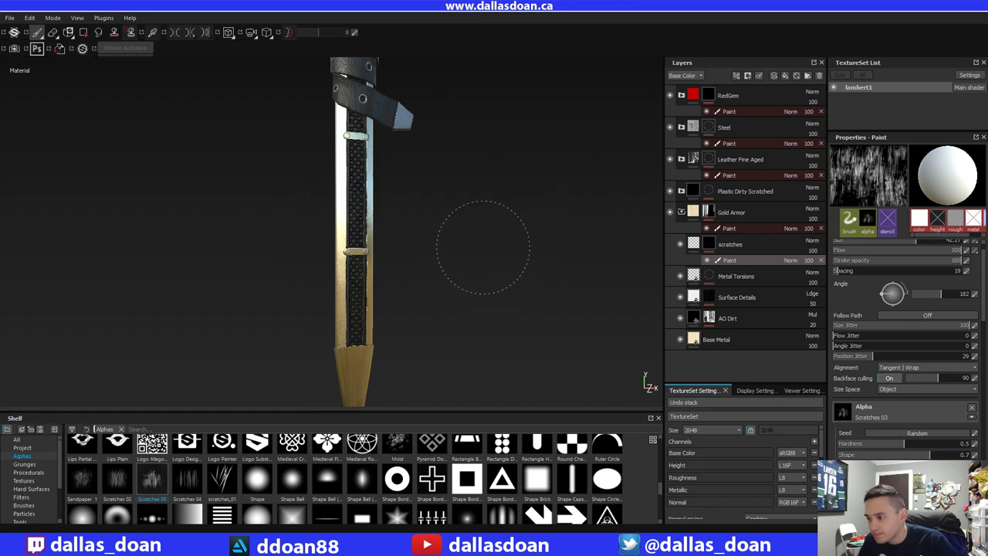
{"action": "mouse_move", "coordinate": [483, 247]}
{"action": "left_mouse_down", "text": "alt"}
{"action": "mouse_move", "coordinate": [497, 237]}
{"action": "mouse_move", "coordinate": [585, 249]}
{"action": "mouse_move", "coordinate": [561, 248]}
{"action": "left_mouse_up", "text": "alt"}
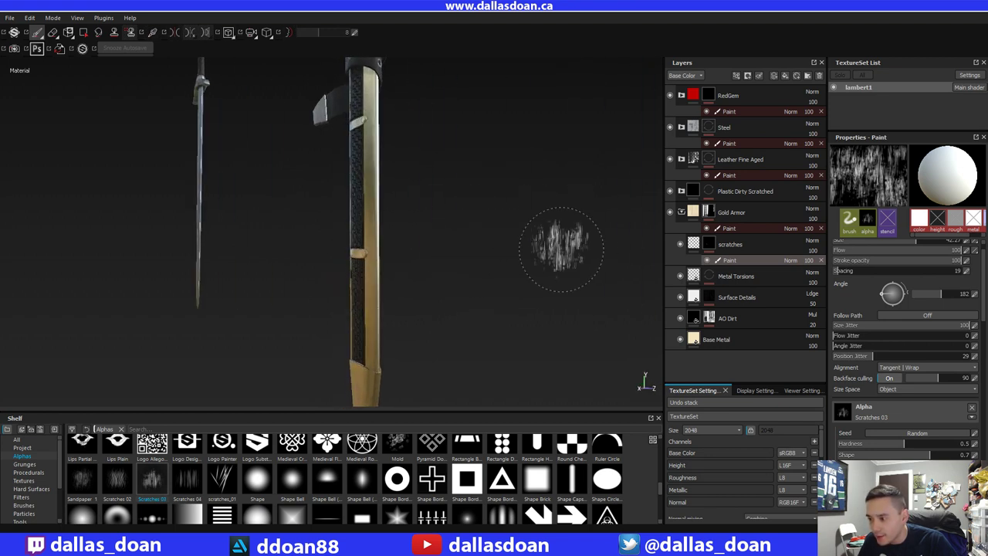
{"action": "mouse_move", "coordinate": [462, 185]}
{"action": "left_mouse_down", "text": "alt"}
{"action": "mouse_move", "coordinate": [512, 183]}
{"action": "mouse_move", "coordinate": [530, 193]}
{"action": "mouse_move", "coordinate": [420, 270]}
{"action": "left_mouse_up", "text": "alt"}
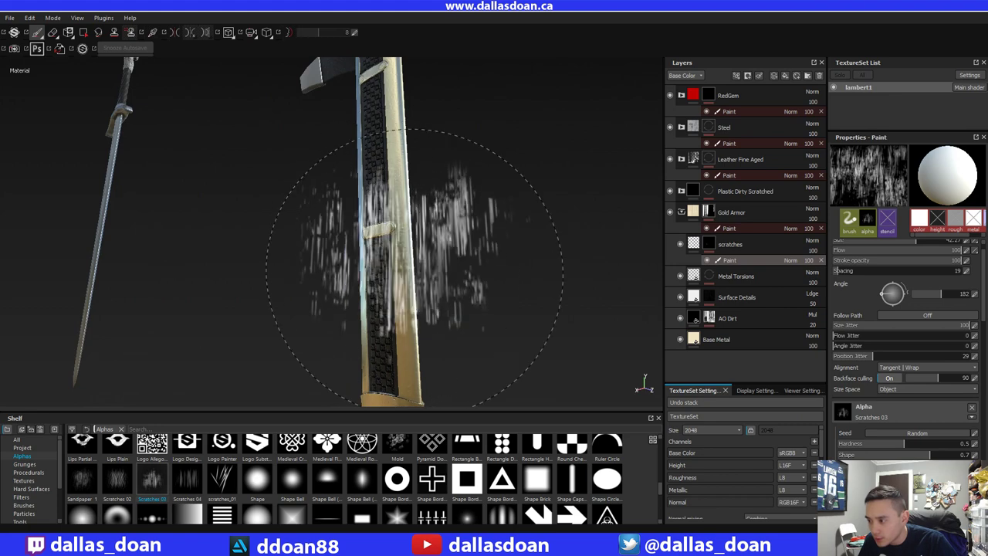
{"action": "mouse_move", "coordinate": [362, 274]}
{"action": "left_mouse_down", "text": "alt"}
{"action": "mouse_move", "coordinate": [488, 189]}
{"action": "mouse_move", "coordinate": [495, 235]}
{"action": "mouse_move", "coordinate": [284, 154]}
{"action": "mouse_move", "coordinate": [211, 197]}
{"action": "mouse_move", "coordinate": [304, 216]}
{"action": "mouse_move", "coordinate": [378, 203]}
{"action": "mouse_move", "coordinate": [357, 216]}
{"action": "mouse_move", "coordinate": [402, 224]}
{"action": "left_mouse_up", "text": "alt"}
- Inspect the painted scratches on the gold from several angles and delete the scratches layer
{"action": "left_click", "coordinate": [745, 249]}
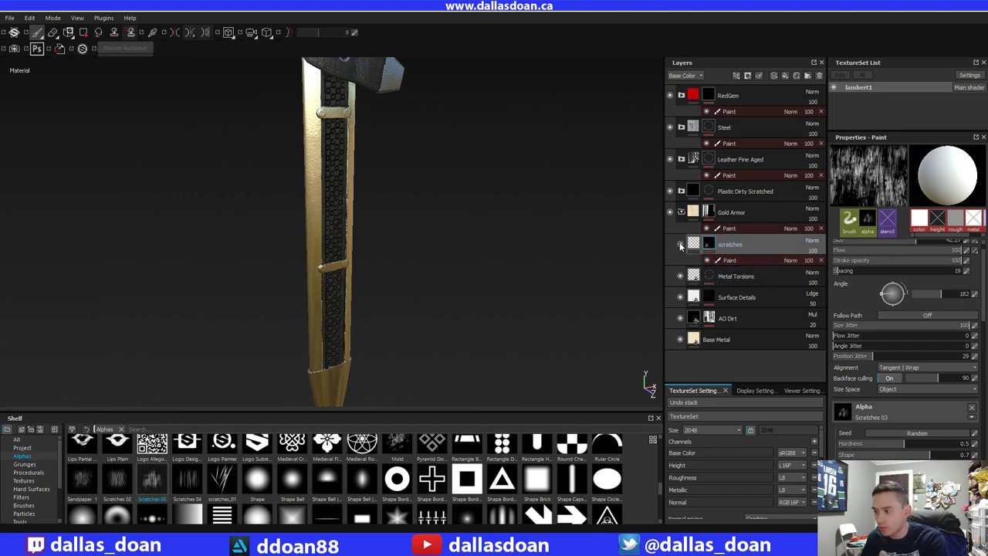
{"action": "mouse_move", "coordinate": [490, 232]}
{"action": "left_mouse_down", "text": "alt"}
{"action": "mouse_move", "coordinate": [369, 223]}
{"action": "mouse_move", "coordinate": [423, 216]}
{"action": "left_mouse_up", "text": "alt"}
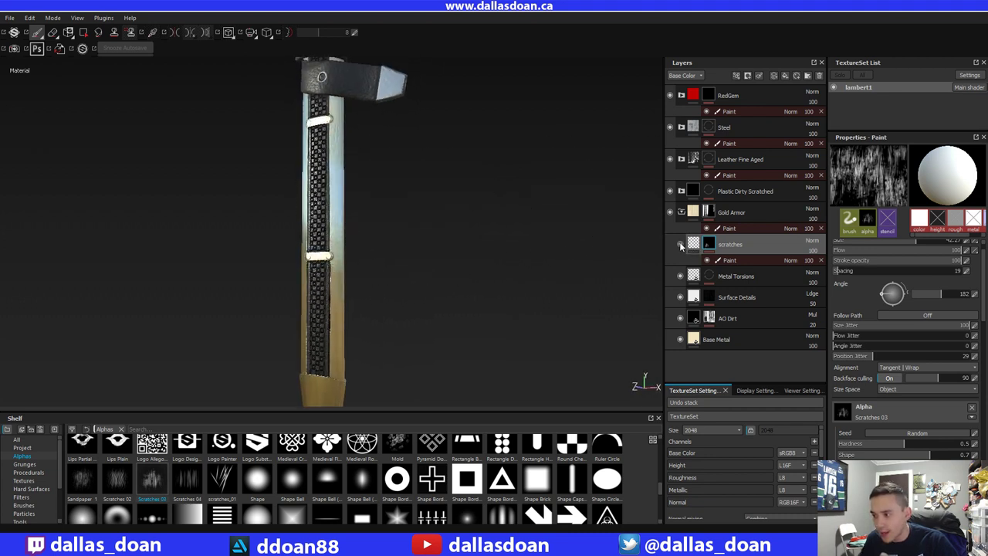
{"action": "mouse_move", "coordinate": [498, 270]}
{"action": "left_mouse_down", "text": "alt"}
{"action": "mouse_move", "coordinate": [448, 270]}
{"action": "mouse_move", "coordinate": [441, 260]}
{"action": "mouse_move", "coordinate": [547, 252]}
{"action": "left_mouse_up", "text": "alt"}
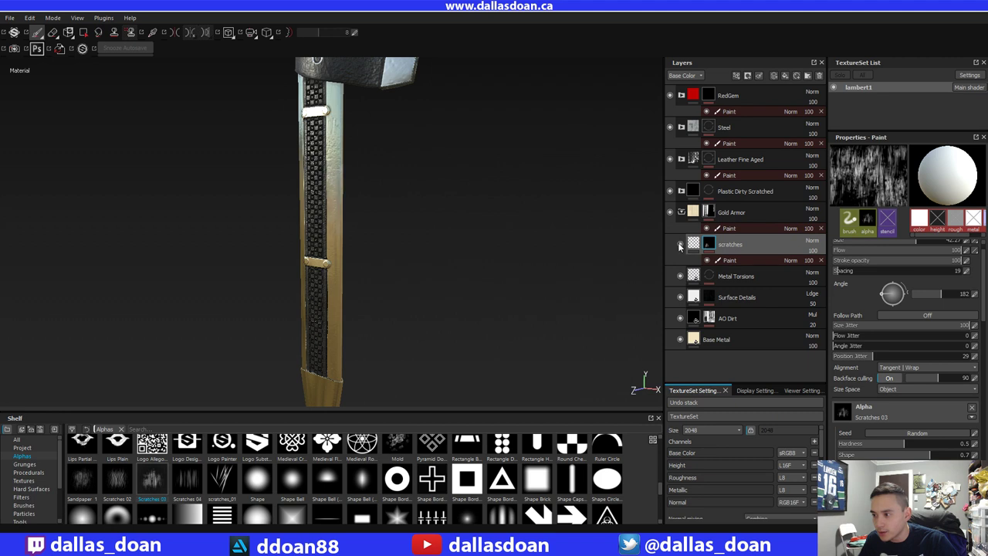
{"action": "left_click_drag", "start_coordinate": [501, 296], "coordinate": [519, 286], "text": "alt"}
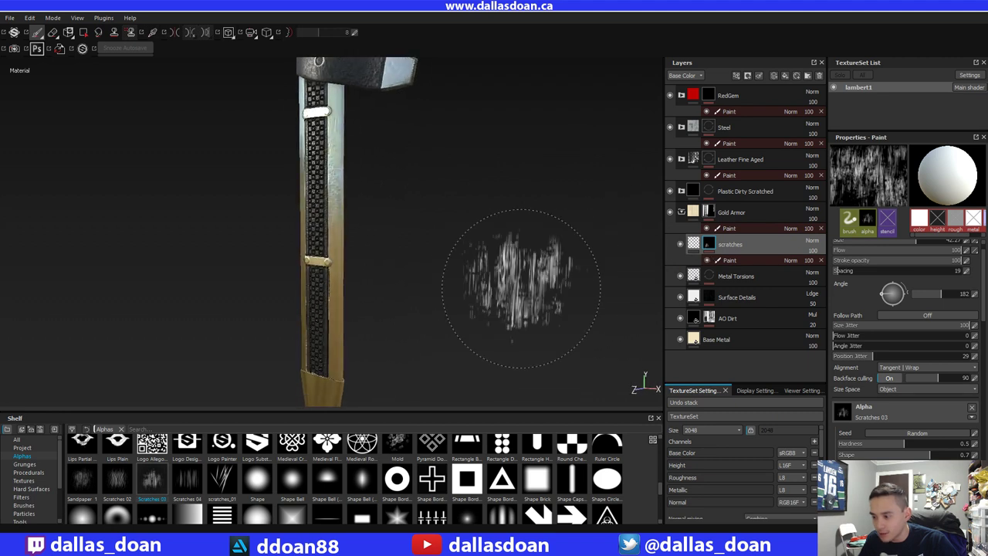
{"action": "key", "text": "Delete"}
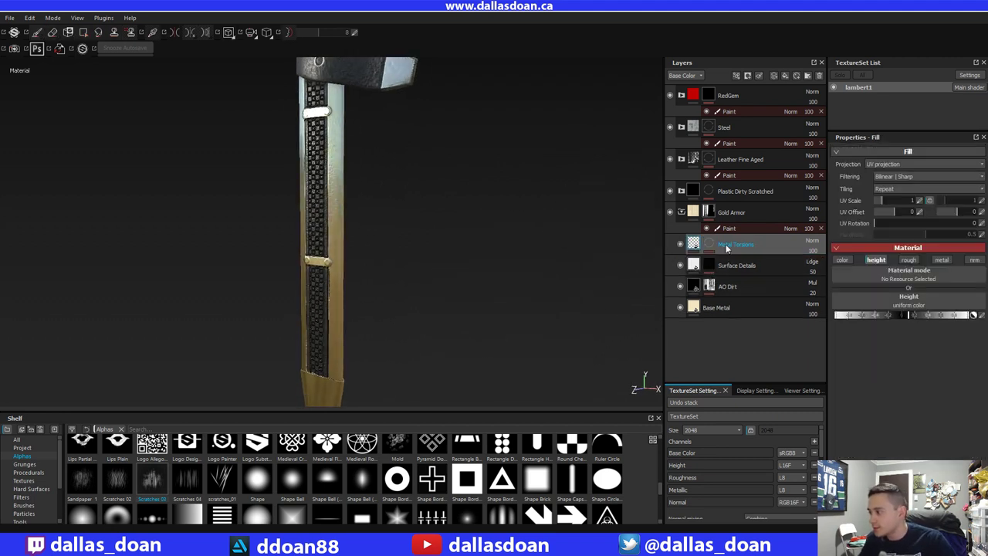
- Expand the mask effects of Metal Torsions, Surface Details and AO Dirt, setting the disorder of the gaussian_spots_2 fill to 28.94
{"action": "left_click", "coordinate": [709, 244]}
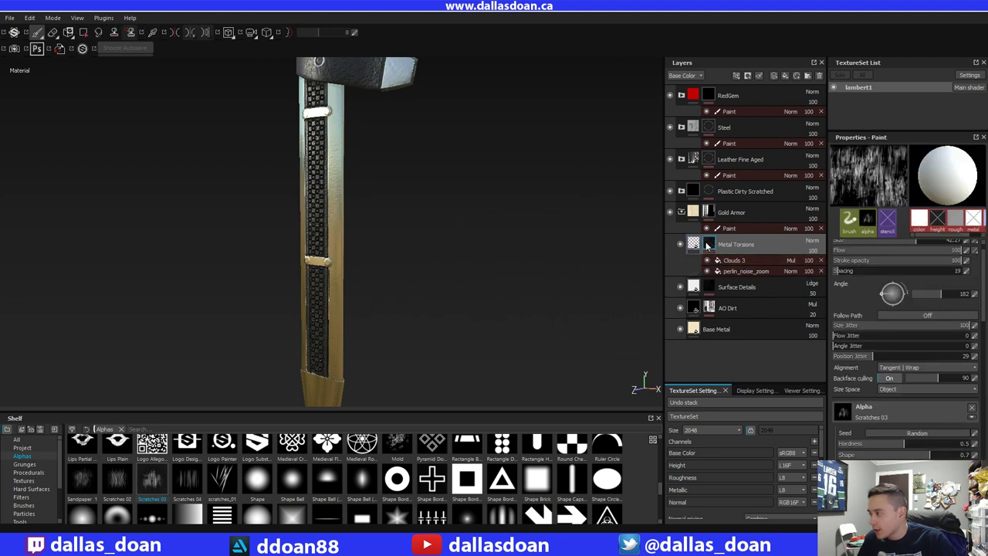
{"action": "middle_click_drag", "start_coordinate": [569, 263], "coordinate": [549, 224], "text": "alt"}
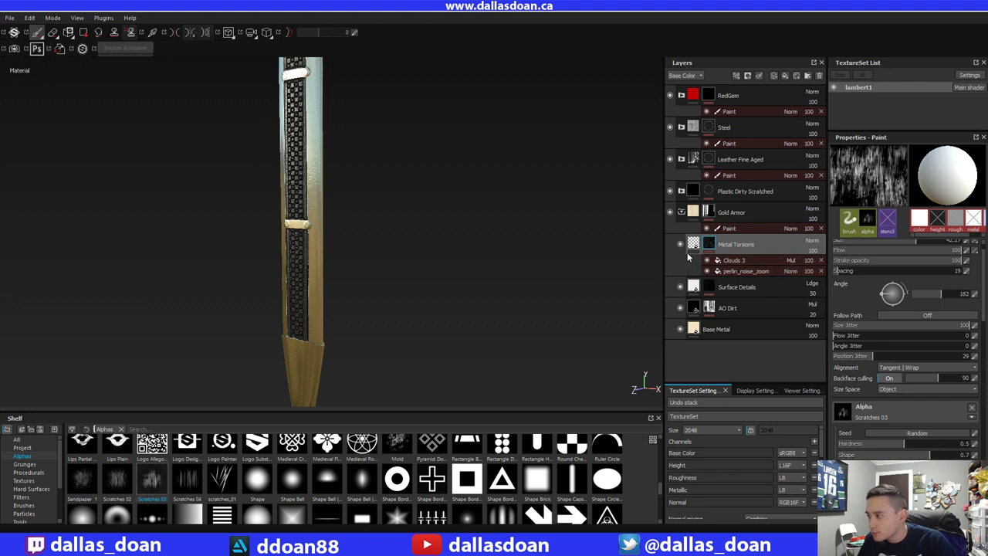
{"action": "left_click", "coordinate": [682, 287]}
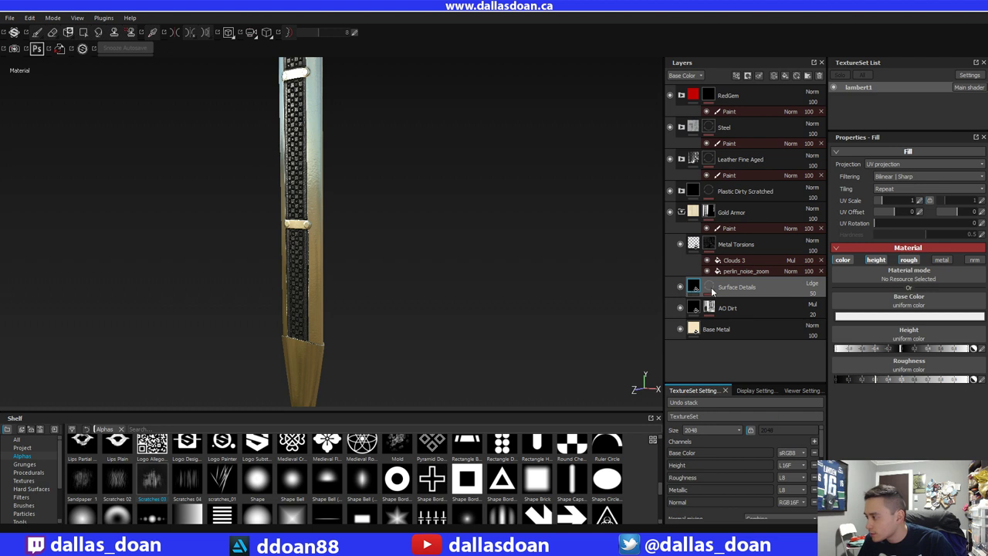
{"action": "left_click", "coordinate": [707, 288]}
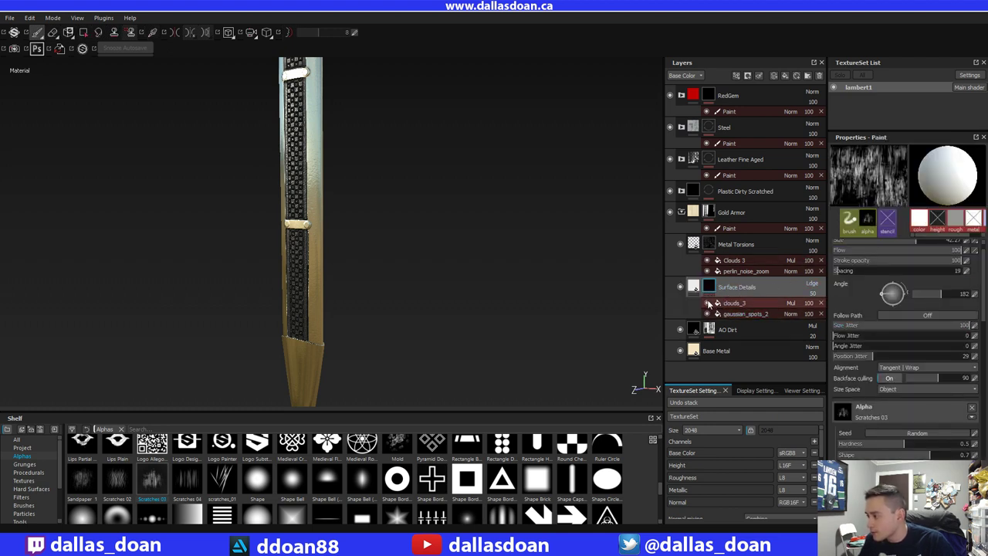
{"action": "left_click", "coordinate": [740, 303]}
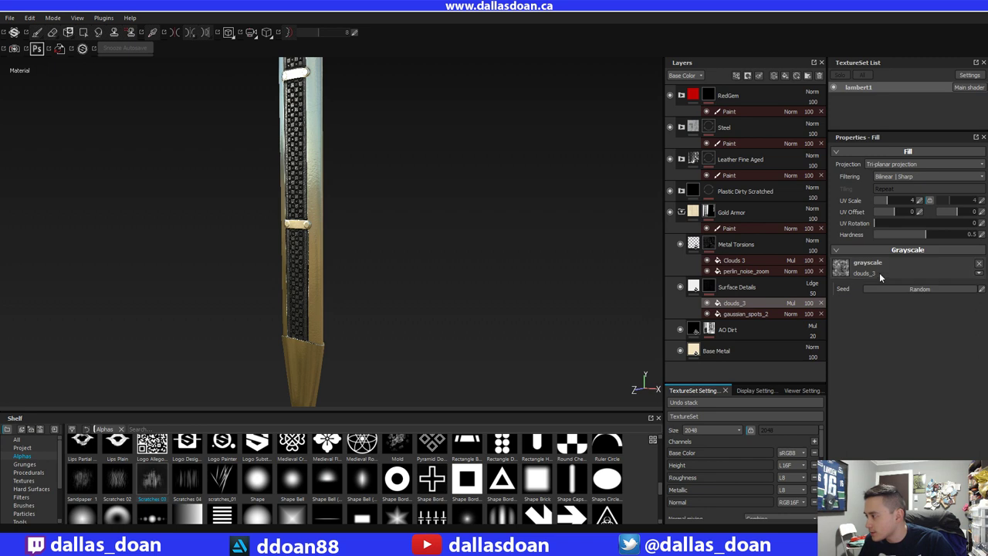
{"action": "left_click", "coordinate": [734, 316]}
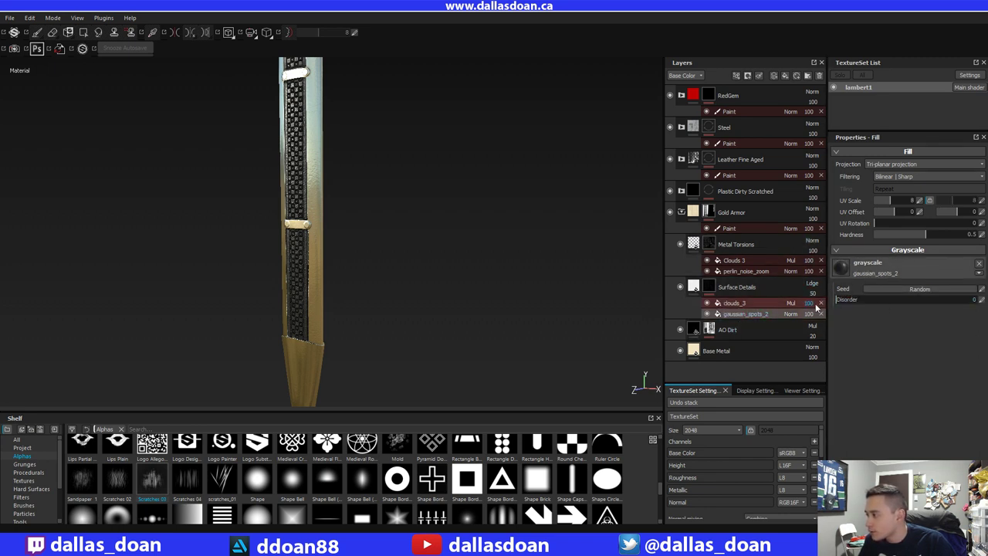
{"action": "left_click_drag", "start_coordinate": [849, 299], "coordinate": [877, 299]}
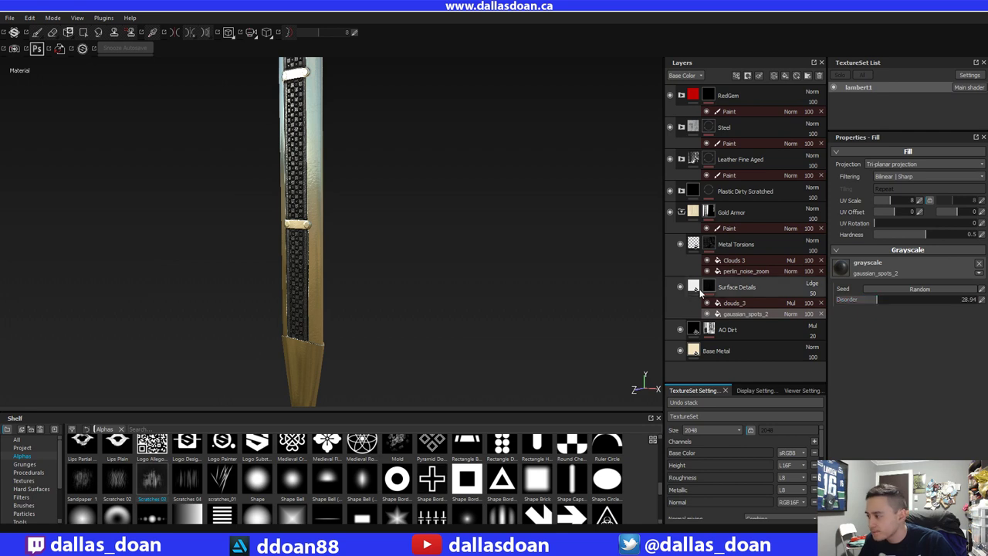
{"action": "left_click", "coordinate": [712, 331]}
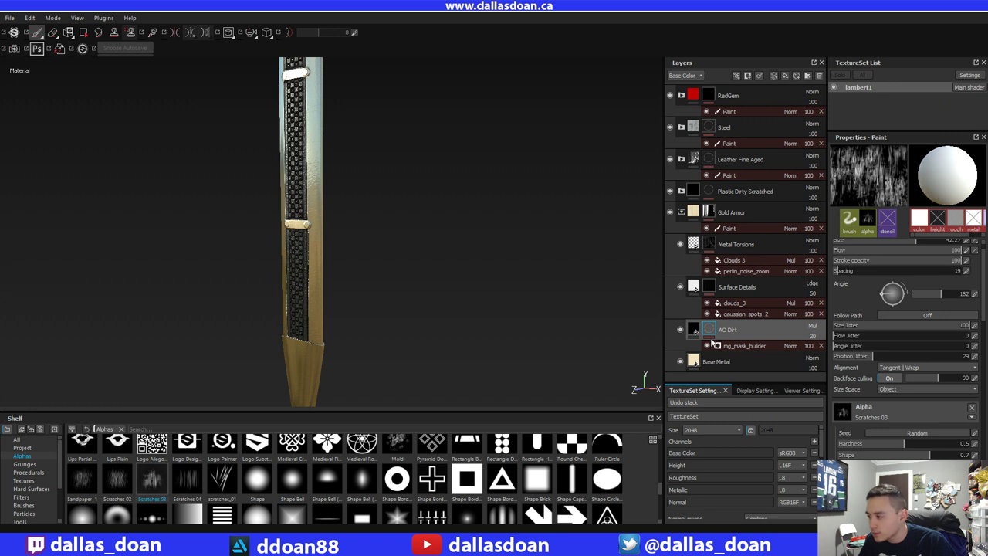
{"action": "left_click_drag", "start_coordinate": [622, 331], "coordinate": [474, 165], "text": "alt"}
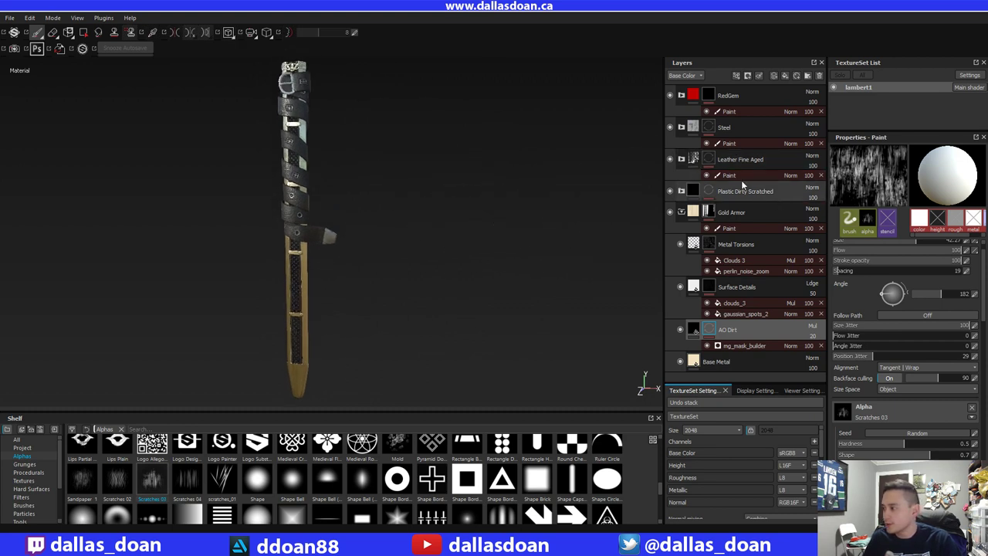
- Duplicate the dirt layer inside the Steel folder
{"action": "left_click", "coordinate": [681, 126]}
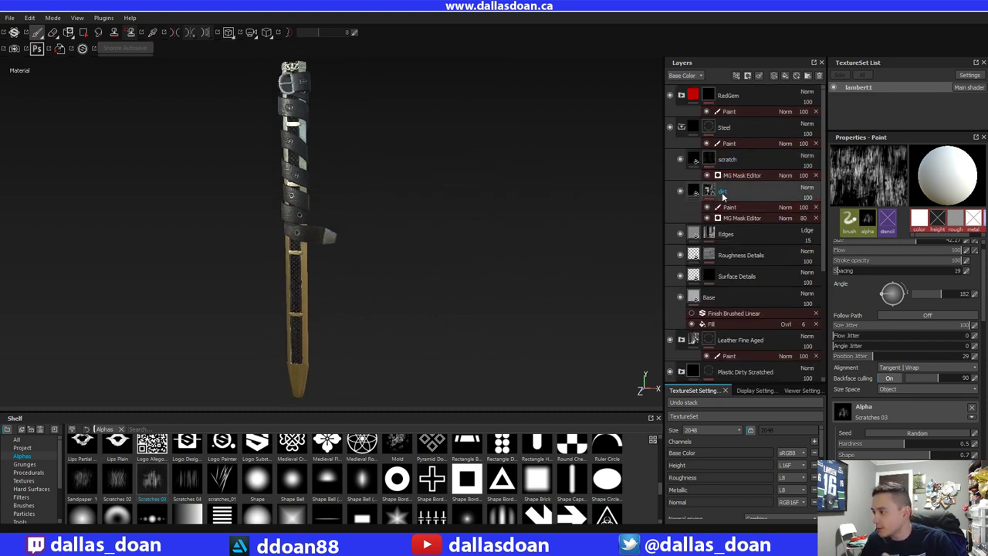
{"action": "left_click", "coordinate": [722, 194]}
{"action": "left_click", "coordinate": [735, 190]}
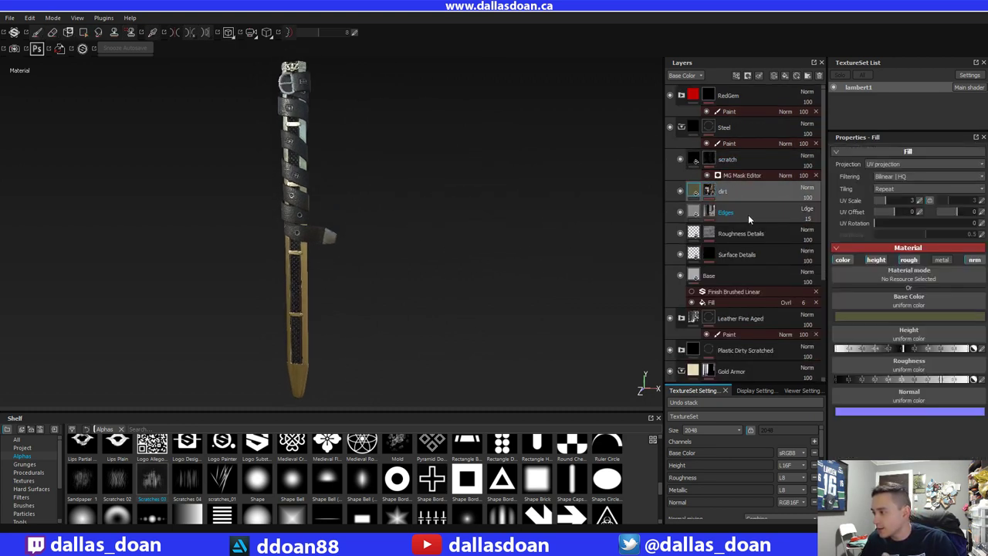
{"action": "left_click", "coordinate": [745, 198]}
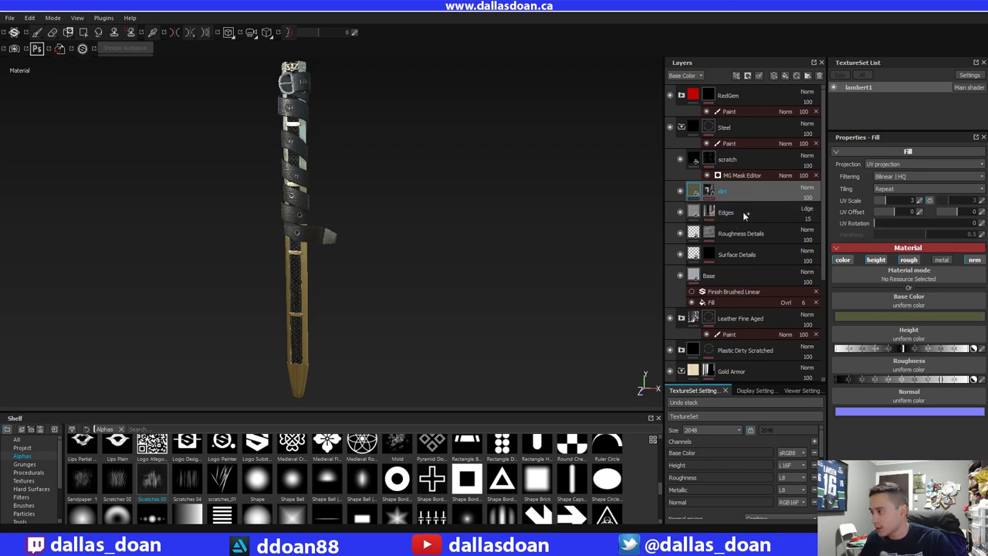
{"action": "key", "text": "ctrl+d"}
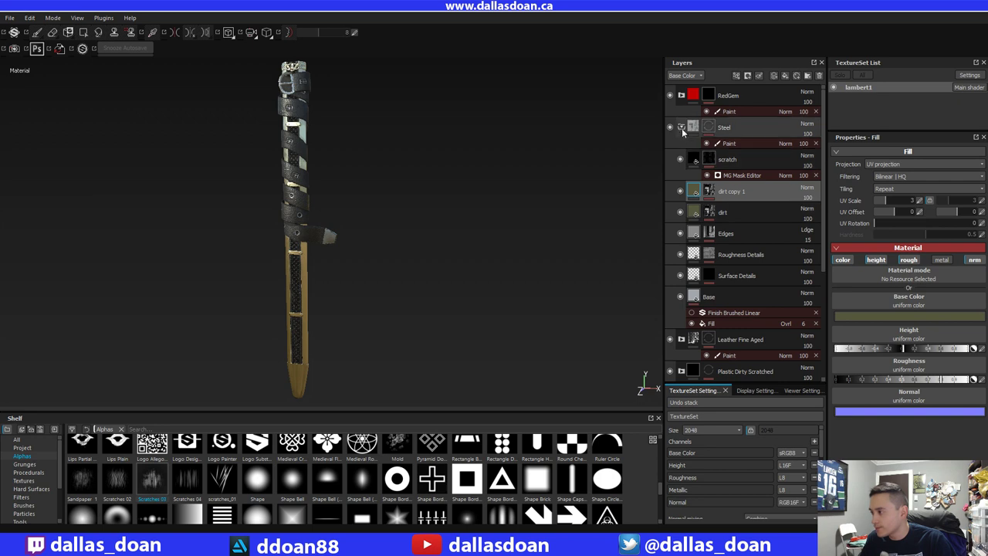
- Move the duplicated dirt layer out of the Steel folder into the Gold Armor folder, above Metal Torsions
{"action": "left_click", "coordinate": [683, 128]}
{"action": "left_click", "coordinate": [683, 130]}
{"action": "left_click", "coordinate": [735, 211]}
{"action": "left_click", "coordinate": [728, 197]}
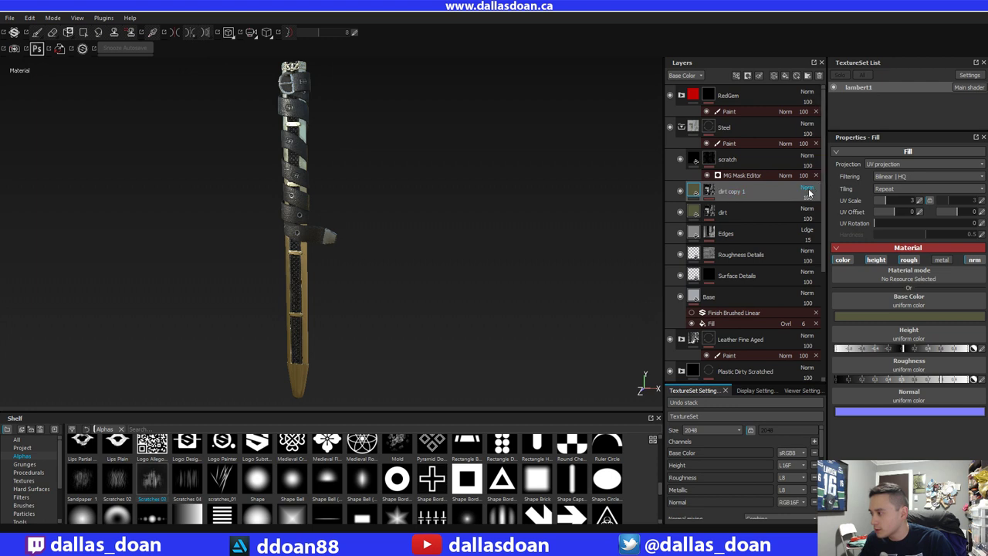
{"action": "left_click_drag", "start_coordinate": [825, 189], "coordinate": [828, 228]}
{"action": "left_click_drag", "start_coordinate": [738, 138], "coordinate": [746, 361]}
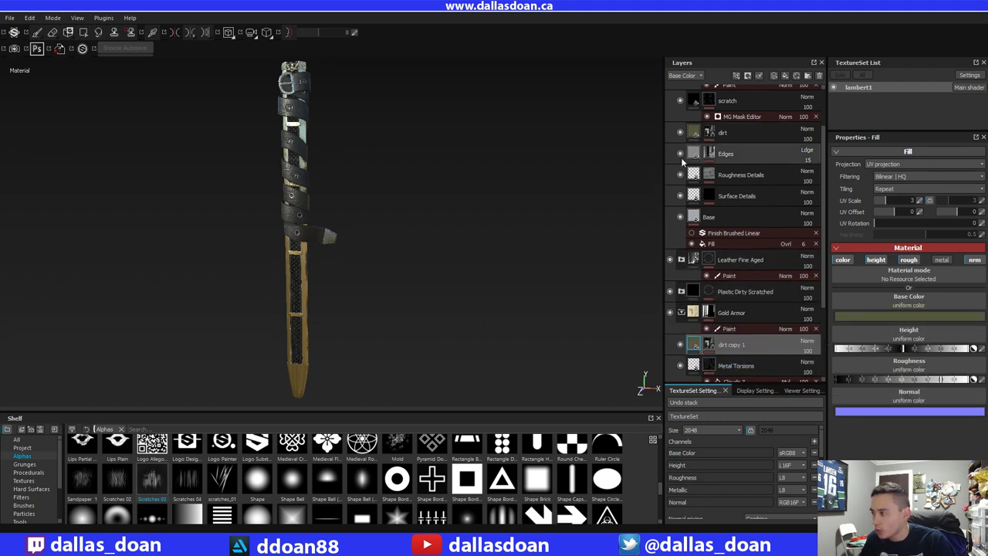
{"action": "left_click_drag", "start_coordinate": [822, 146], "coordinate": [820, 108]}
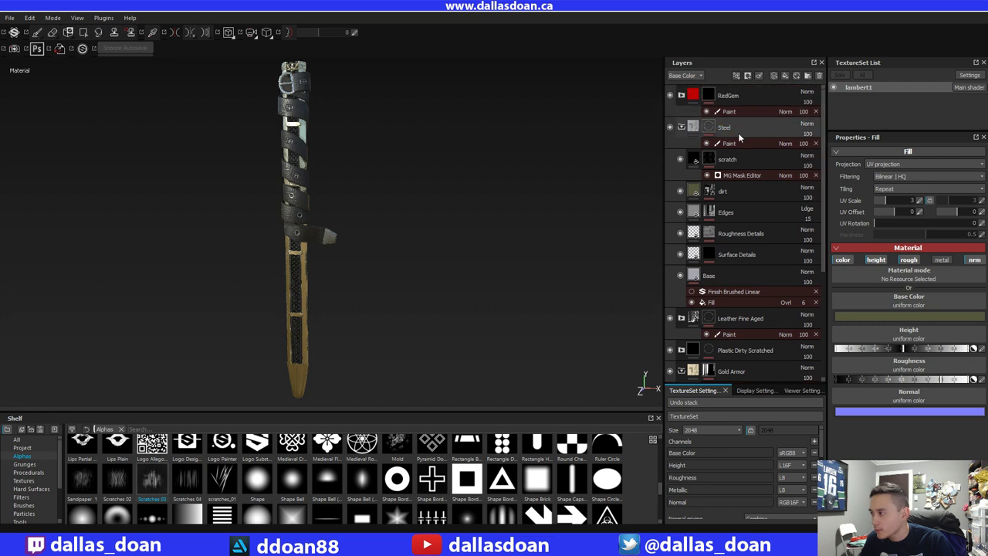
- Collapse the Steel folder and select the Paint effect on the mask of the dirt copy 1 layer in Gold Armor
{"action": "left_click", "coordinate": [681, 127]}
{"action": "right_click_drag", "start_coordinate": [462, 248], "coordinate": [455, 319], "text": "alt"}
{"action": "middle_click_drag", "start_coordinate": [455, 320], "coordinate": [447, 302], "text": "alt"}
{"action": "left_click", "coordinate": [711, 241]}
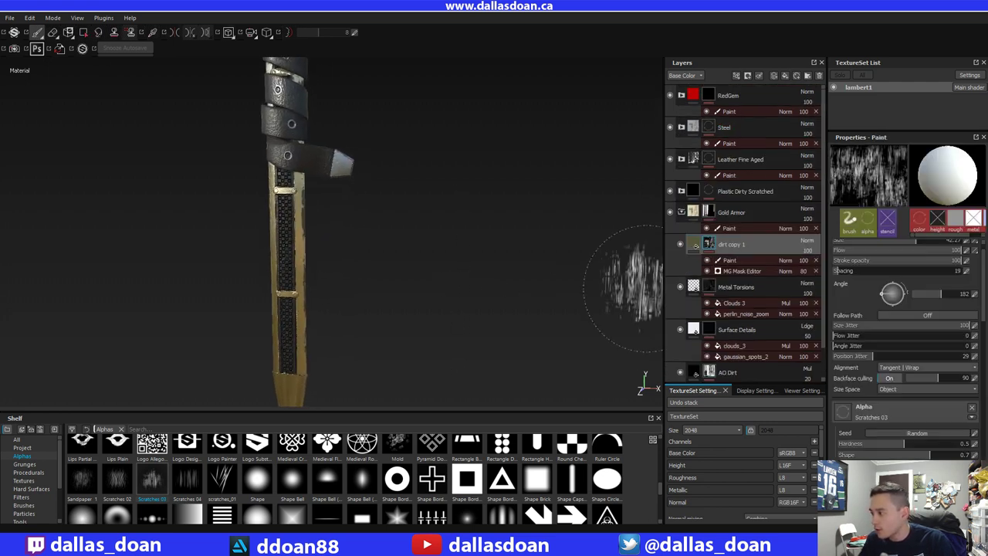
{"action": "mouse_move", "coordinate": [478, 257]}
{"action": "middle_mouse_down", "text": "alt"}
{"action": "mouse_move", "coordinate": [556, 249]}
{"action": "mouse_move", "coordinate": [518, 248]}
{"action": "middle_mouse_up", "text": "alt"}
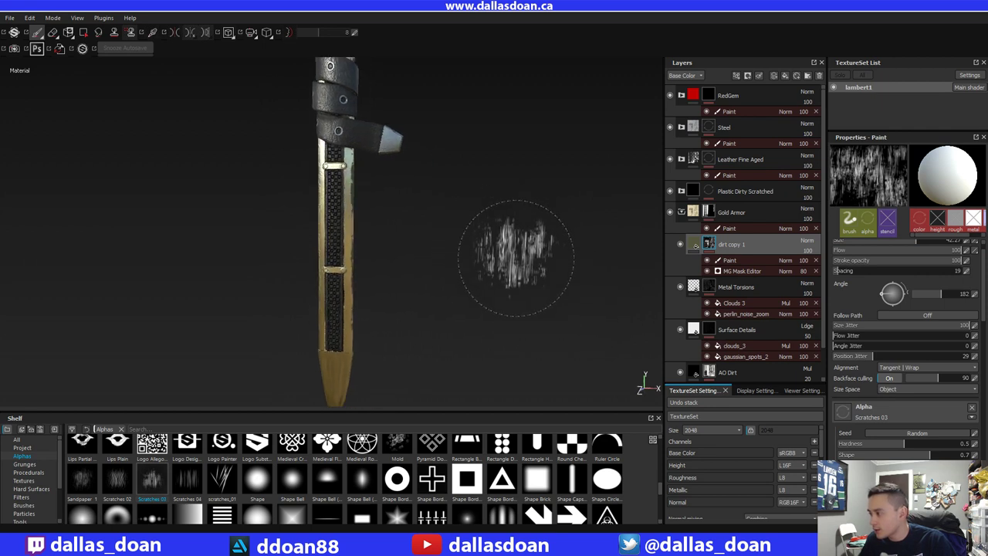
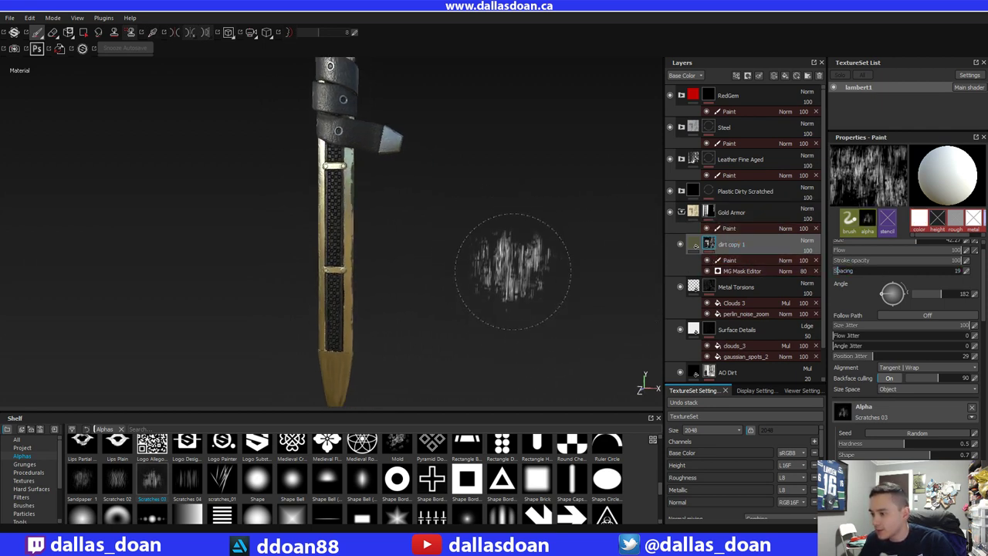
{"action": "mouse_move", "coordinate": [503, 263]}
{"action": "left_mouse_down", "text": "alt"}
{"action": "mouse_move", "coordinate": [507, 278]}
{"action": "mouse_move", "coordinate": [662, 289]}
{"action": "mouse_move", "coordinate": [580, 302]}
{"action": "mouse_move", "coordinate": [522, 269]}
{"action": "mouse_move", "coordinate": [522, 301]}
{"action": "mouse_move", "coordinate": [554, 309]}
{"action": "mouse_move", "coordinate": [540, 269]}
{"action": "mouse_move", "coordinate": [719, 305]}
{"action": "mouse_move", "coordinate": [552, 327]}
{"action": "mouse_move", "coordinate": [567, 314]}
{"action": "mouse_move", "coordinate": [522, 313]}
{"action": "mouse_move", "coordinate": [587, 308]}
{"action": "mouse_move", "coordinate": [306, 306]}
{"action": "mouse_move", "coordinate": [390, 309]}
{"action": "mouse_move", "coordinate": [461, 349]}
{"action": "mouse_move", "coordinate": [481, 269]}
{"action": "mouse_move", "coordinate": [518, 269]}
{"action": "mouse_move", "coordinate": [525, 296]}
{"action": "left_mouse_up", "text": "alt"}
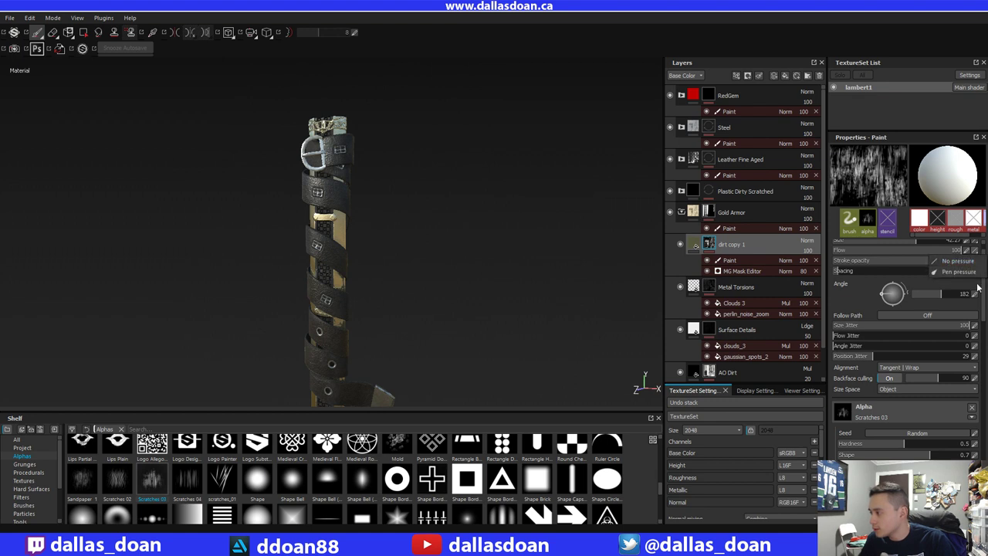
{"action": "scroll", "coordinate": [978, 286], "scroll_direction": "up", "scroll_amount": 1}
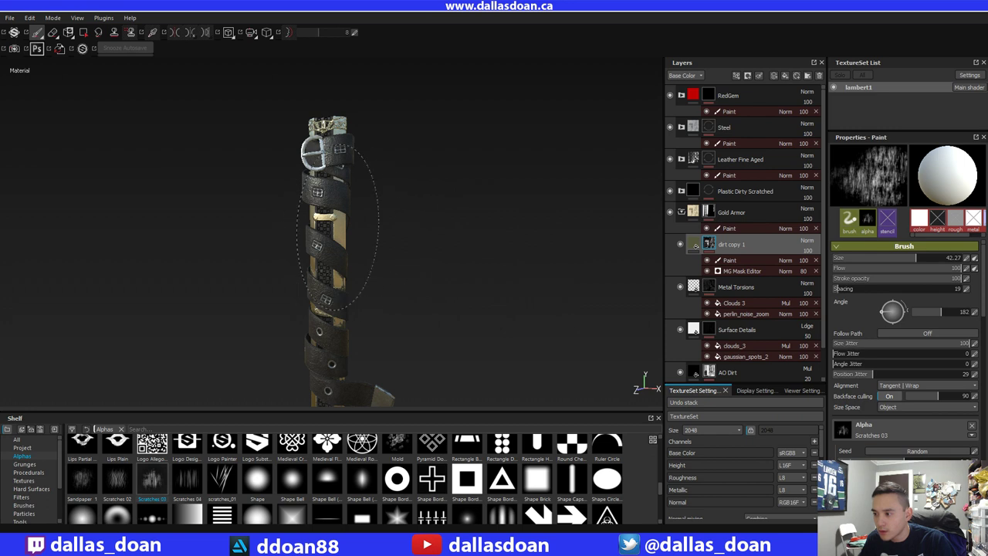
{"action": "left_click", "coordinate": [728, 260]}
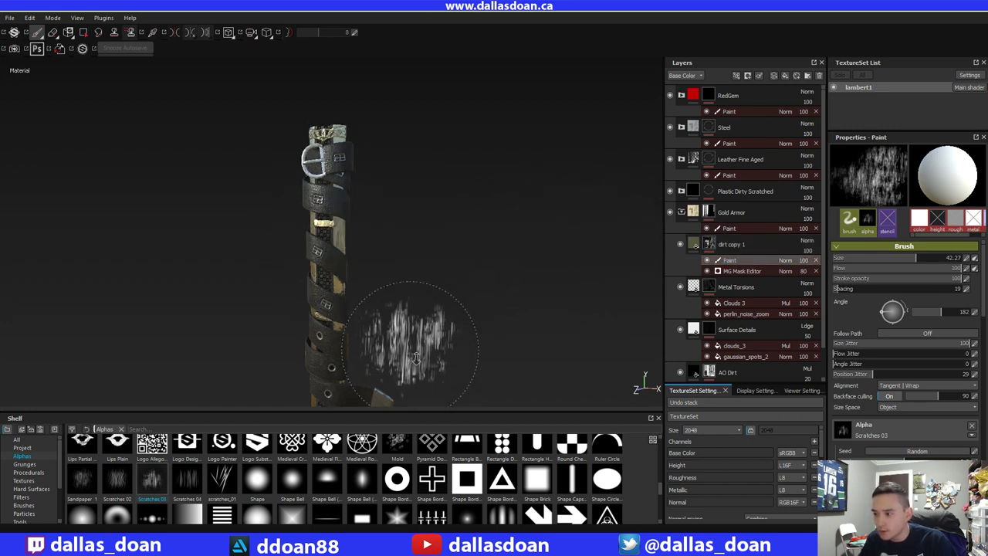
- Try the Bark 1 brush on the gold between the leather straps
{"action": "right_click_drag", "start_coordinate": [420, 344], "coordinate": [495, 428], "text": "alt"}
{"action": "middle_click_drag", "start_coordinate": [420, 327], "coordinate": [435, 486], "text": "alt"}
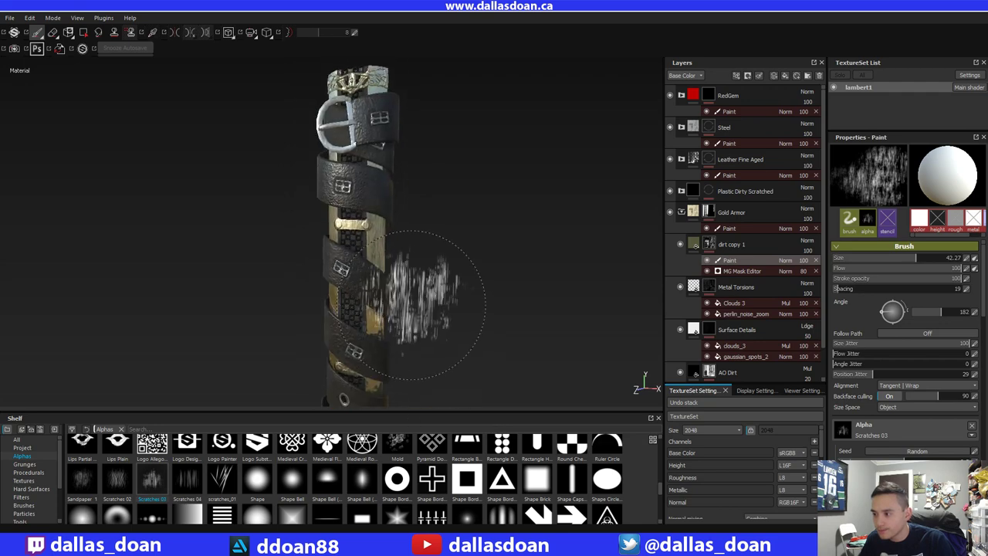
{"action": "middle_click_drag", "start_coordinate": [468, 276], "coordinate": [417, 215], "text": "alt"}
{"action": "left_click_drag", "start_coordinate": [662, 492], "coordinate": [661, 477]}
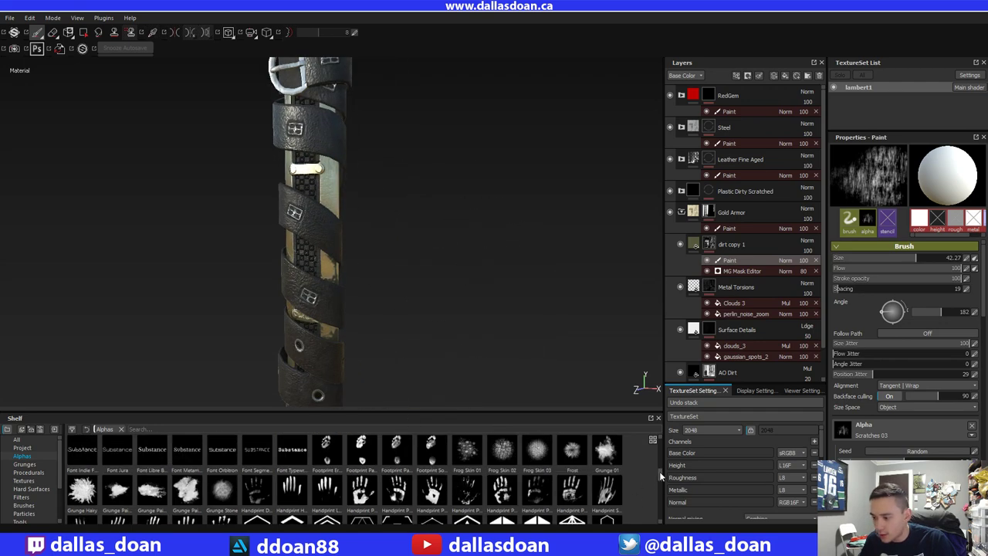
{"action": "left_click", "coordinate": [24, 506]}
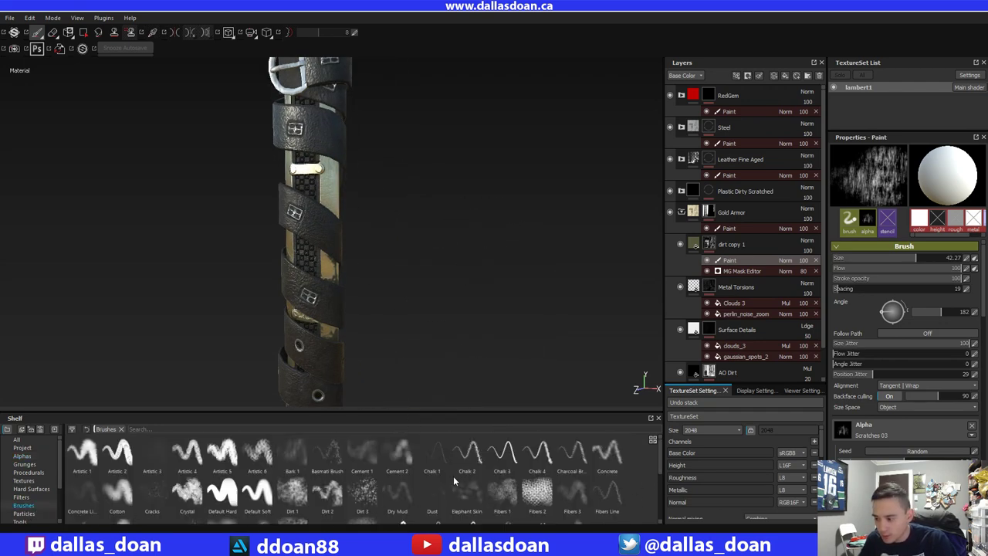
{"action": "left_click", "coordinate": [293, 454]}
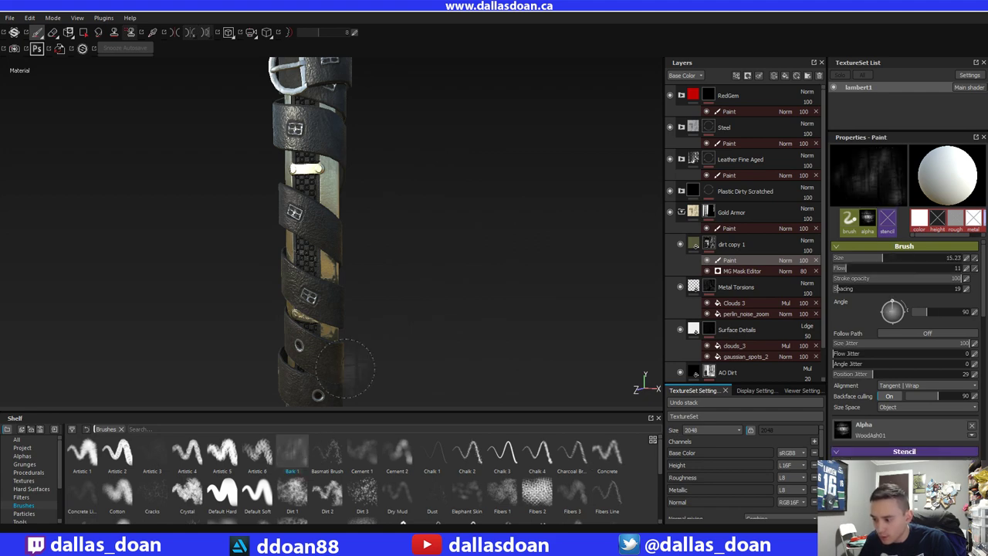
{"action": "left_click", "coordinate": [323, 171]}
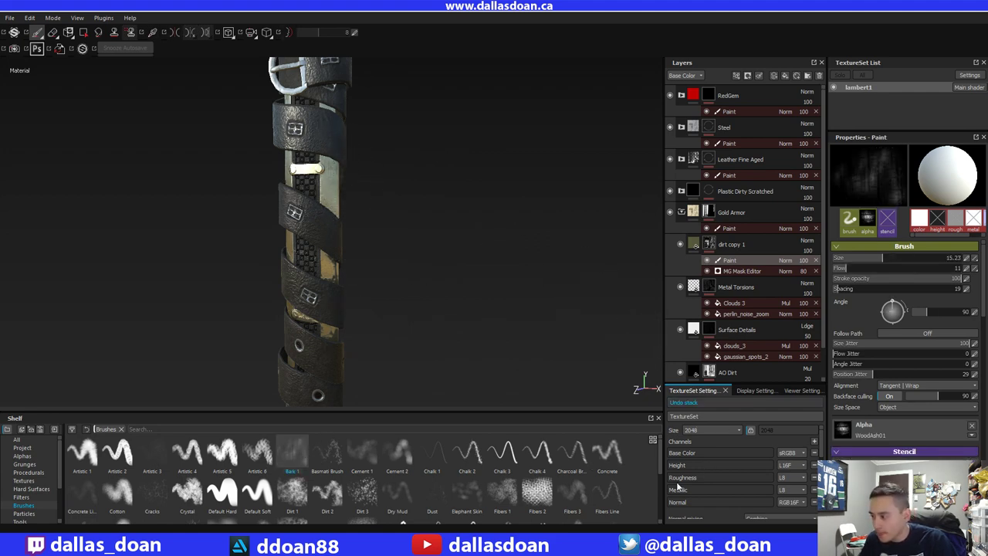
- Switch to the Dirt 3 brush, test it on the gold between the straps and undo the test dab
{"action": "scroll", "coordinate": [660, 470], "scroll_direction": "down", "scroll_amount": 1}
{"action": "scroll", "coordinate": [658, 474], "scroll_direction": "down", "scroll_amount": 2}
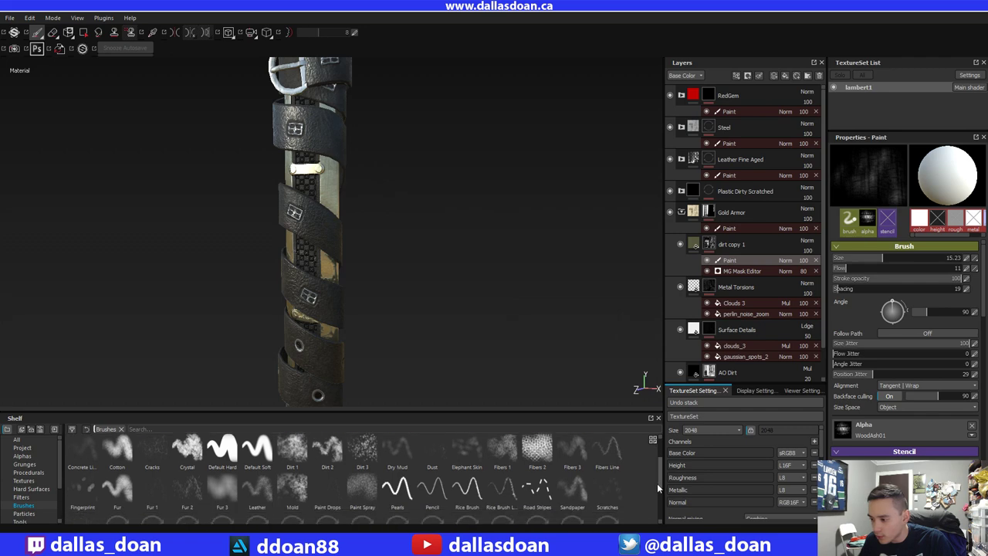
{"action": "left_click", "coordinate": [351, 446]}
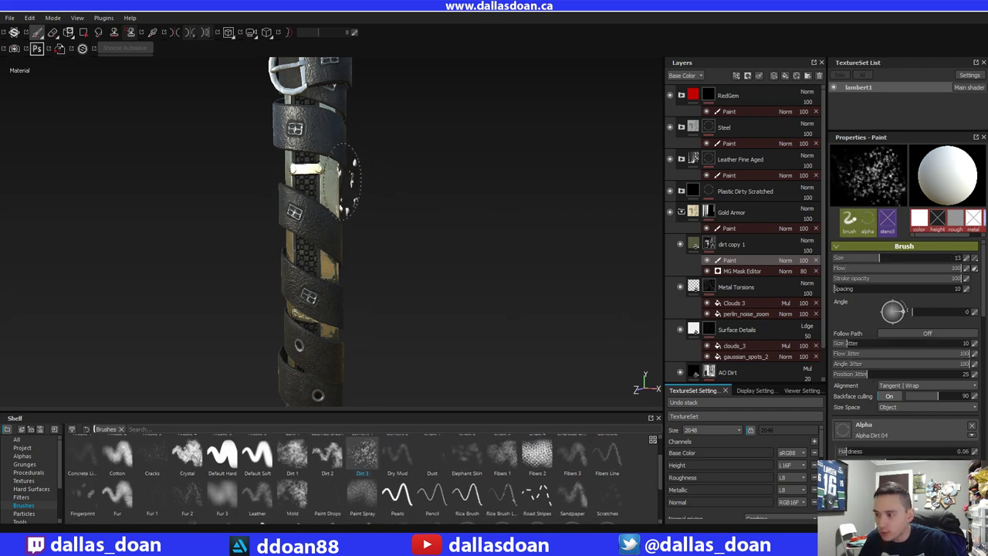
{"action": "left_click", "coordinate": [342, 181]}
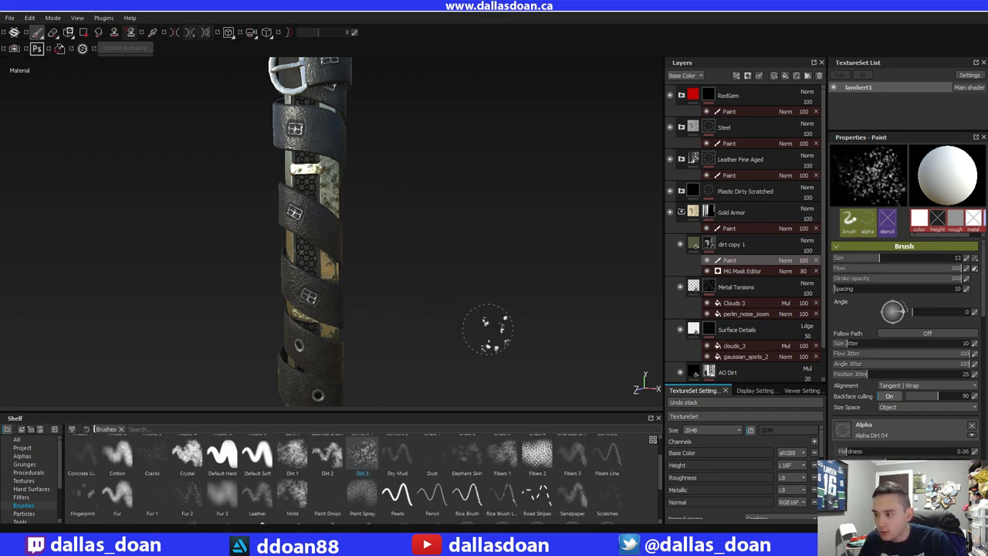
{"action": "key", "text": "ctrl+z"}
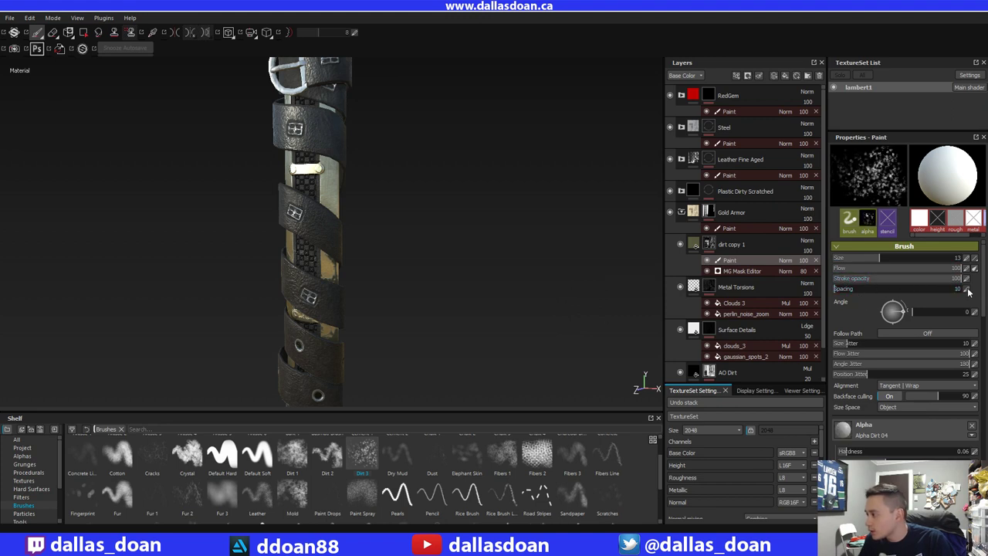
- Set the brush flow to 56, spacing to 48 and size to about 4.88, and dab dirt specks on the gold around the scabbard
{"action": "mouse_move", "coordinate": [938, 269]}
{"action": "left_mouse_down"}
{"action": "mouse_move", "coordinate": [904, 268]}
{"action": "mouse_move", "coordinate": [941, 291]}
{"action": "left_mouse_up"}
{"action": "mouse_move", "coordinate": [873, 294]}
{"action": "left_mouse_down"}
{"action": "mouse_move", "coordinate": [839, 295]}
{"action": "mouse_move", "coordinate": [847, 294]}
{"action": "left_mouse_up"}
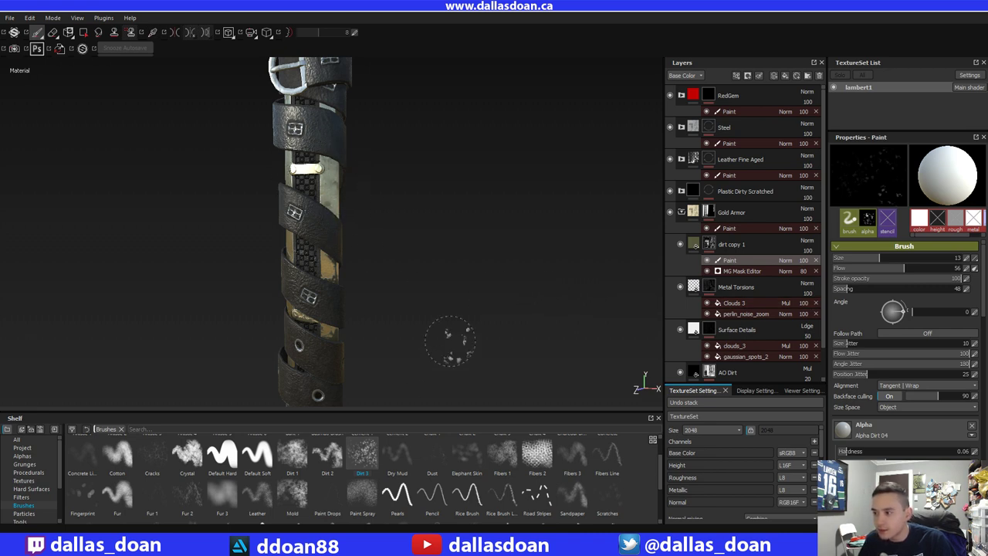
{"action": "mouse_move", "coordinate": [450, 340]}
{"action": "left_mouse_down", "text": "alt"}
{"action": "mouse_move", "coordinate": [424, 258]}
{"action": "mouse_move", "coordinate": [456, 278]}
{"action": "mouse_move", "coordinate": [456, 311]}
{"action": "mouse_move", "coordinate": [457, 233]}
{"action": "mouse_move", "coordinate": [369, 229]}
{"action": "left_mouse_up", "text": "alt"}
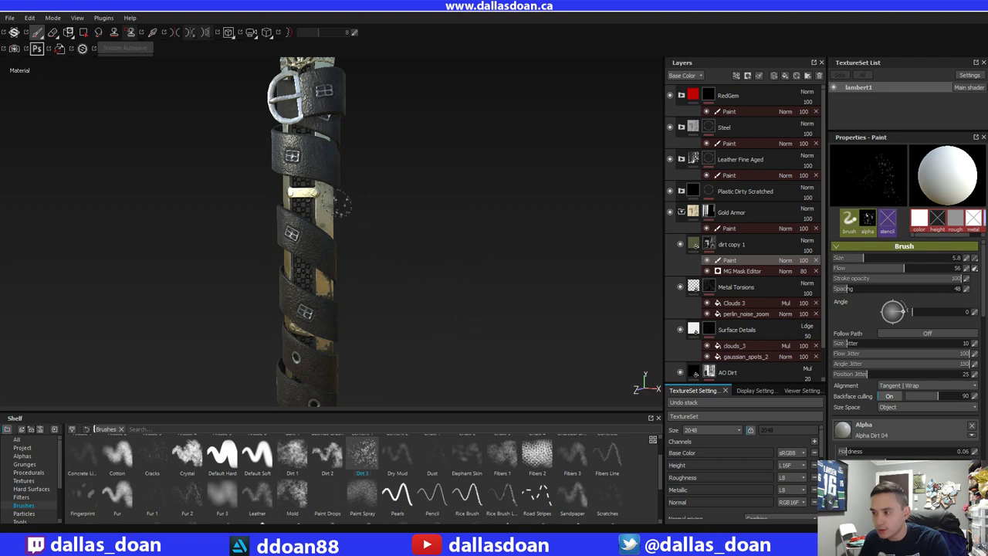
{"action": "left_click_drag", "start_coordinate": [471, 280], "coordinate": [530, 285], "text": "alt"}
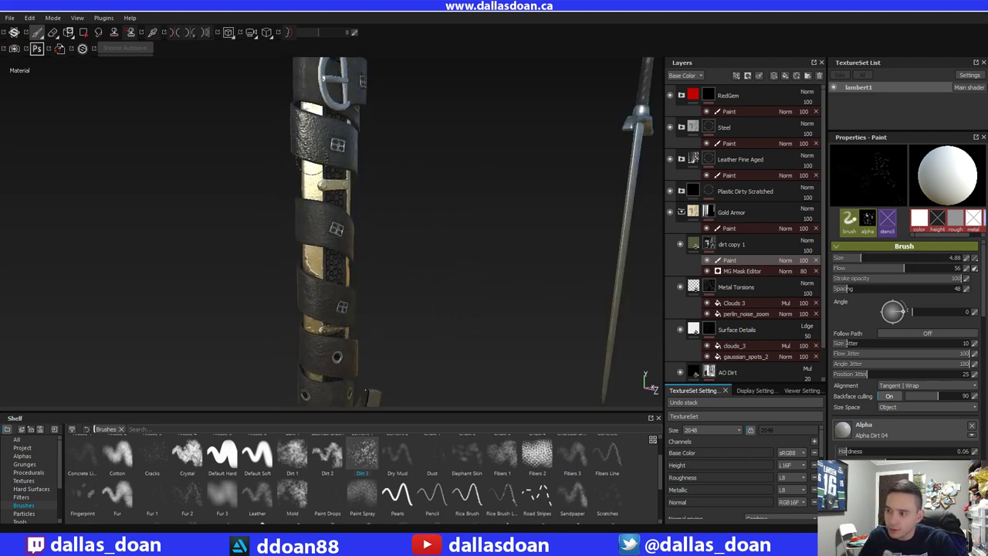
{"action": "left_click_drag", "start_coordinate": [491, 225], "coordinate": [296, 185], "text": "alt"}
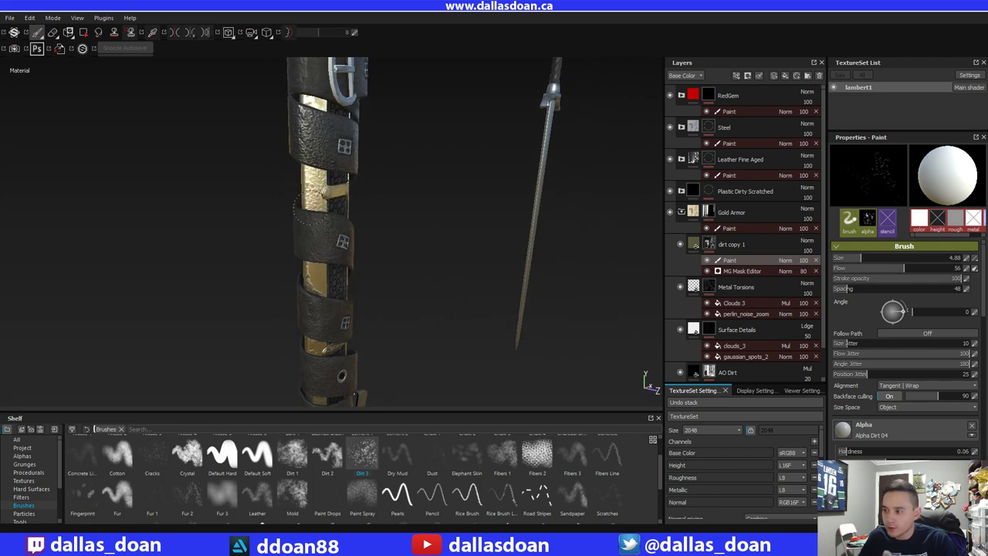
{"action": "left_click_drag", "start_coordinate": [358, 318], "coordinate": [412, 237], "text": "alt"}
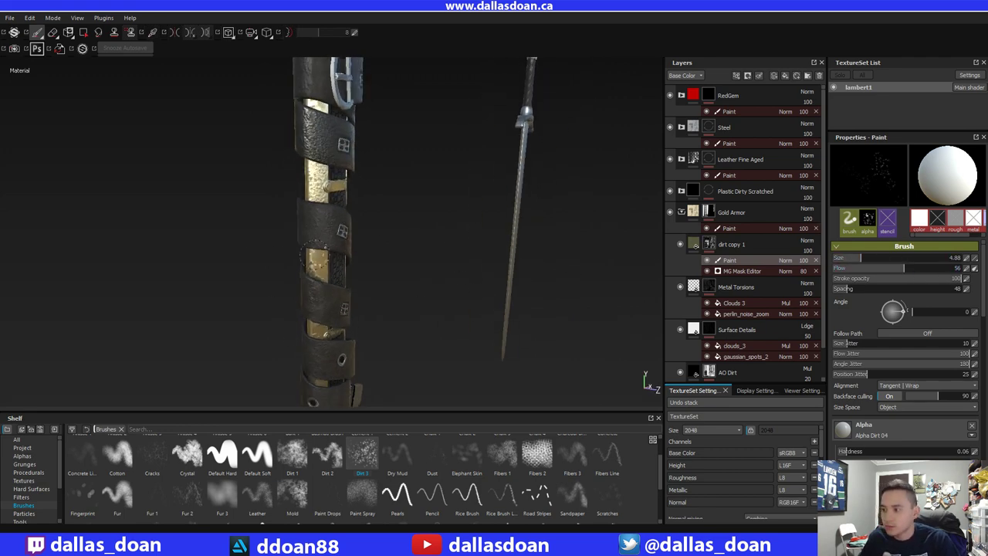
{"action": "left_click_drag", "start_coordinate": [306, 276], "coordinate": [411, 324], "text": "alt"}
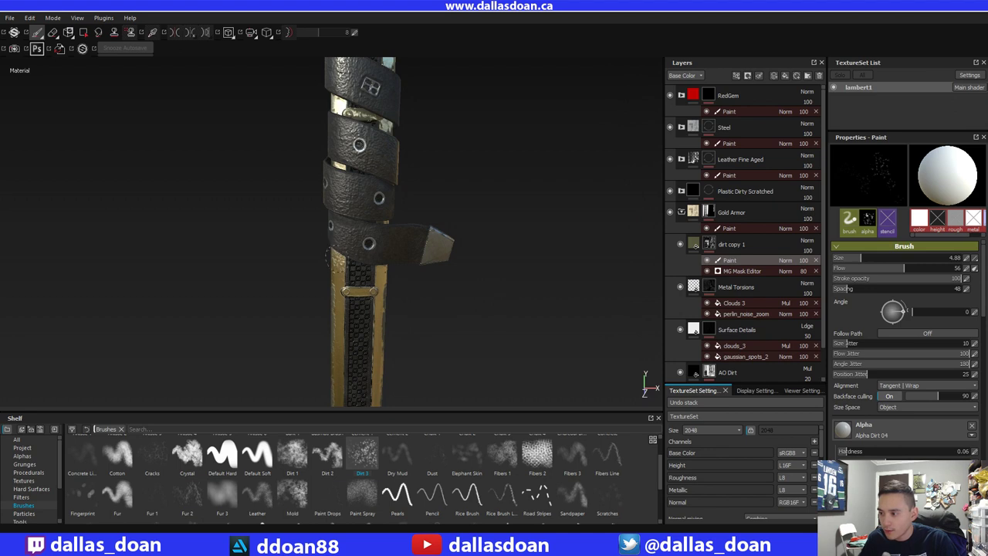
{"action": "left_click_drag", "start_coordinate": [479, 285], "coordinate": [323, 215], "text": "alt"}
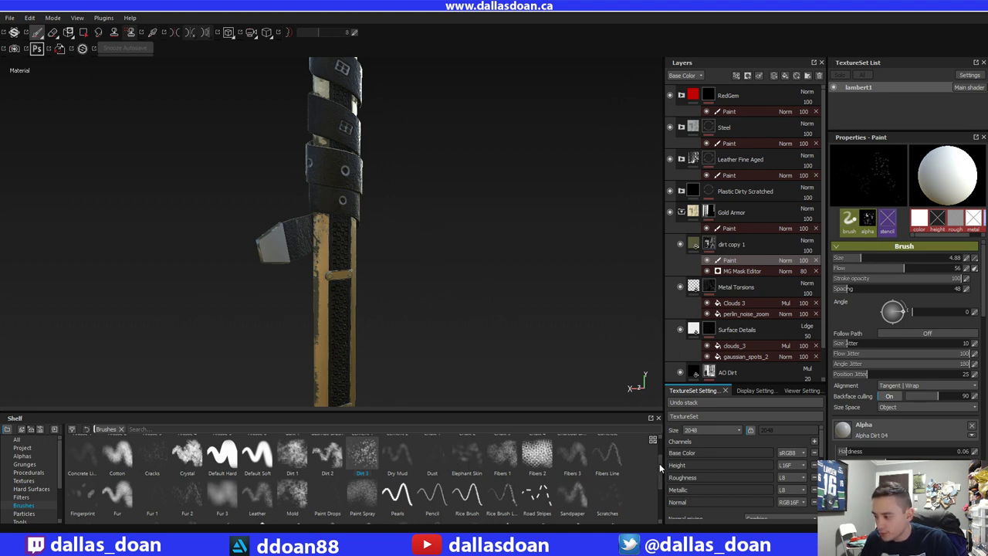
- Switch to the Paint Spray brush at size 50 and spray fine dirt over the gold between the upper straps
{"action": "scroll", "coordinate": [660, 472], "scroll_direction": "down", "scroll_amount": 1}
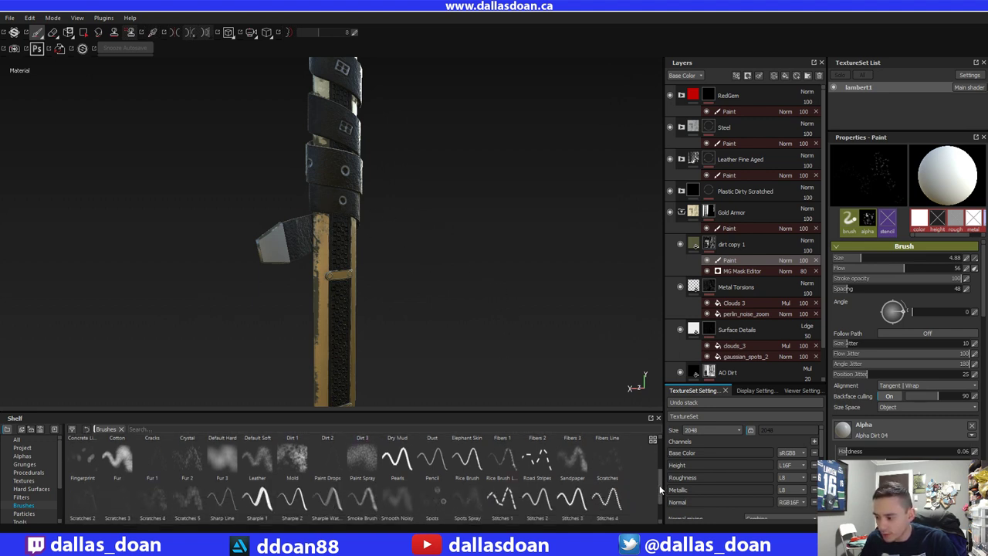
{"action": "left_click", "coordinate": [362, 455]}
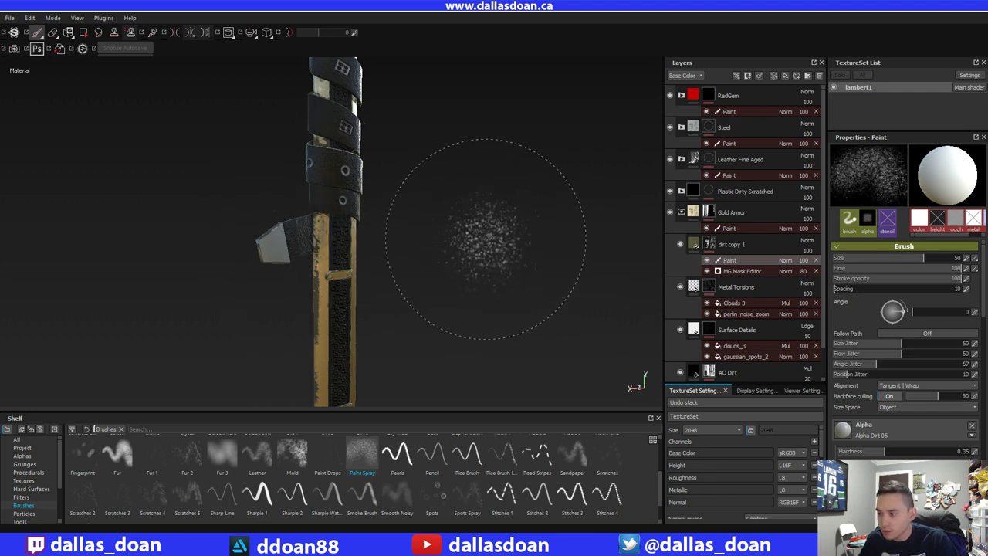
{"action": "left_click_drag", "start_coordinate": [419, 232], "coordinate": [648, 228], "text": "alt"}
{"action": "left_click_drag", "start_coordinate": [471, 248], "coordinate": [587, 269], "text": "alt"}
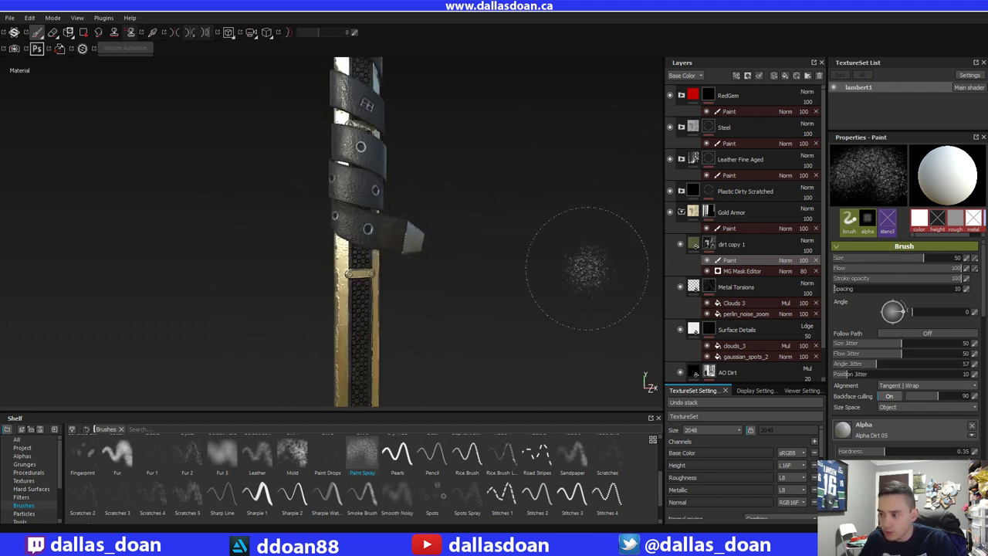
{"action": "mouse_move", "coordinate": [410, 158]}
{"action": "left_mouse_down", "text": "alt"}
{"action": "mouse_move", "coordinate": [494, 247]}
{"action": "mouse_move", "coordinate": [485, 163]}
{"action": "mouse_move", "coordinate": [445, 88]}
{"action": "mouse_move", "coordinate": [409, 324]}
{"action": "mouse_move", "coordinate": [432, 229]}
{"action": "mouse_move", "coordinate": [286, 207]}
{"action": "left_mouse_up", "text": "alt"}
{"action": "middle_click_drag", "start_coordinate": [418, 152], "coordinate": [424, 238], "text": "alt"}
{"action": "left_click_drag", "start_coordinate": [483, 259], "coordinate": [402, 245], "text": "alt"}
{"action": "scroll", "coordinate": [371, 209], "scroll_direction": "down", "scroll_amount": 2}
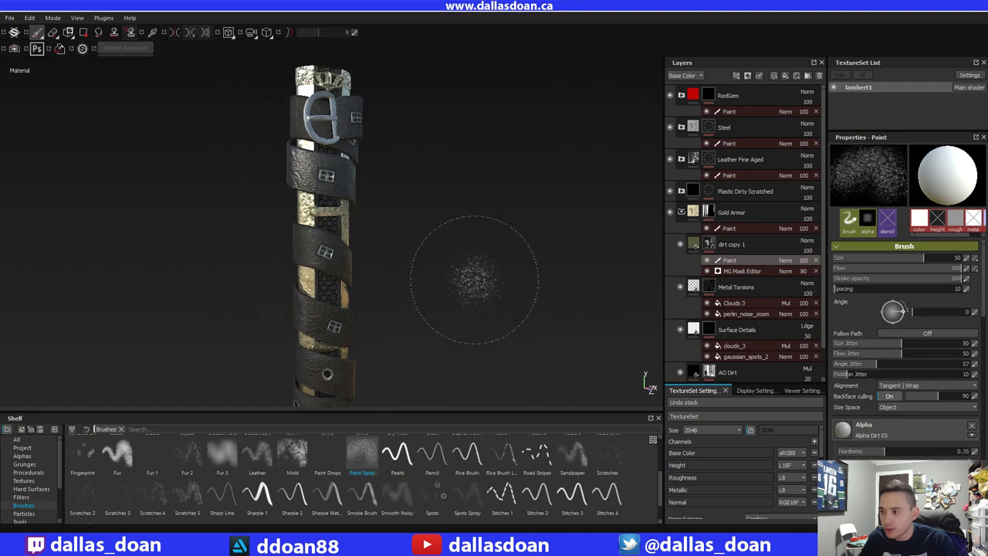
- Continue spraying fine dirt on the gold from the scabbard's opening down to the rails below the strap end
{"action": "mouse_move", "coordinate": [474, 287]}
{"action": "left_mouse_down", "text": "alt"}
{"action": "mouse_move", "coordinate": [437, 264]}
{"action": "mouse_move", "coordinate": [449, 309]}
{"action": "mouse_move", "coordinate": [450, 229]}
{"action": "mouse_move", "coordinate": [470, 357]}
{"action": "mouse_move", "coordinate": [437, 280]}
{"action": "mouse_move", "coordinate": [430, 204]}
{"action": "left_mouse_up", "text": "alt"}
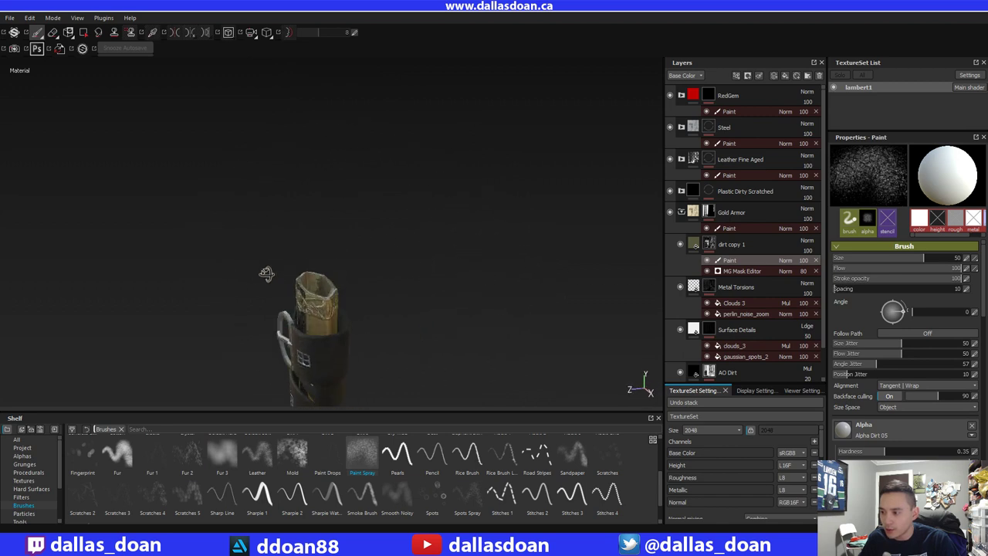
{"action": "mouse_move", "coordinate": [463, 165]}
{"action": "left_mouse_down", "text": "alt"}
{"action": "mouse_move", "coordinate": [342, 178]}
{"action": "mouse_move", "coordinate": [337, 193]}
{"action": "left_mouse_up", "text": "alt"}
{"action": "mouse_move", "coordinate": [444, 250]}
{"action": "left_mouse_down", "text": "alt"}
{"action": "mouse_move", "coordinate": [399, 214]}
{"action": "mouse_move", "coordinate": [307, 278]}
{"action": "mouse_move", "coordinate": [477, 338]}
{"action": "mouse_move", "coordinate": [435, 285]}
{"action": "mouse_move", "coordinate": [503, 278]}
{"action": "mouse_move", "coordinate": [447, 226]}
{"action": "mouse_move", "coordinate": [474, 227]}
{"action": "mouse_move", "coordinate": [414, 248]}
{"action": "left_mouse_up", "text": "alt"}
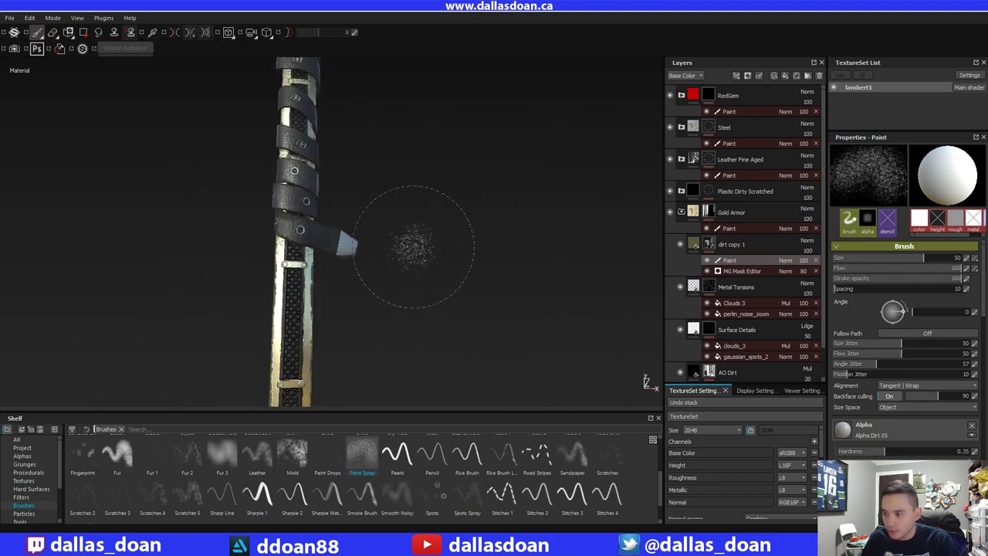
{"action": "middle_click_drag", "start_coordinate": [417, 302], "coordinate": [434, 223], "text": "alt"}
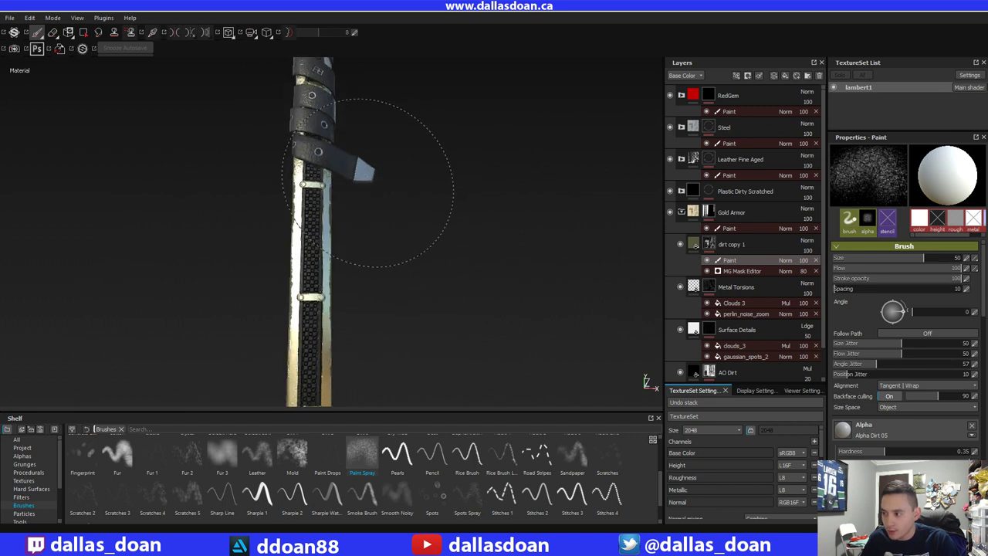
{"action": "mouse_move", "coordinate": [368, 182]}
{"action": "left_mouse_down", "text": "alt"}
{"action": "mouse_move", "coordinate": [452, 206]}
{"action": "mouse_move", "coordinate": [394, 190]}
{"action": "left_mouse_up", "text": "alt"}
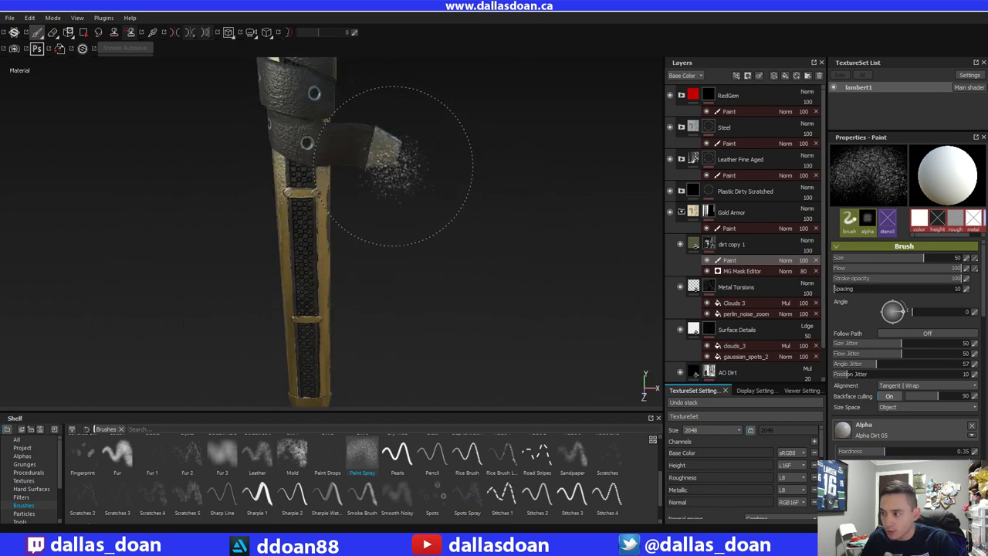
- Reduce the Paint Spray brush to size 27.77 and spray fine dirt over the scabbard's gold tip
{"action": "key", "text": "bracketleft"}
{"action": "key", "text": "bracketleft"}
{"action": "key", "text": "bracketleft"}
{"action": "key", "text": "bracketleft"}
{"action": "key", "text": "bracketleft"}
{"action": "key", "text": "bracketleft"}
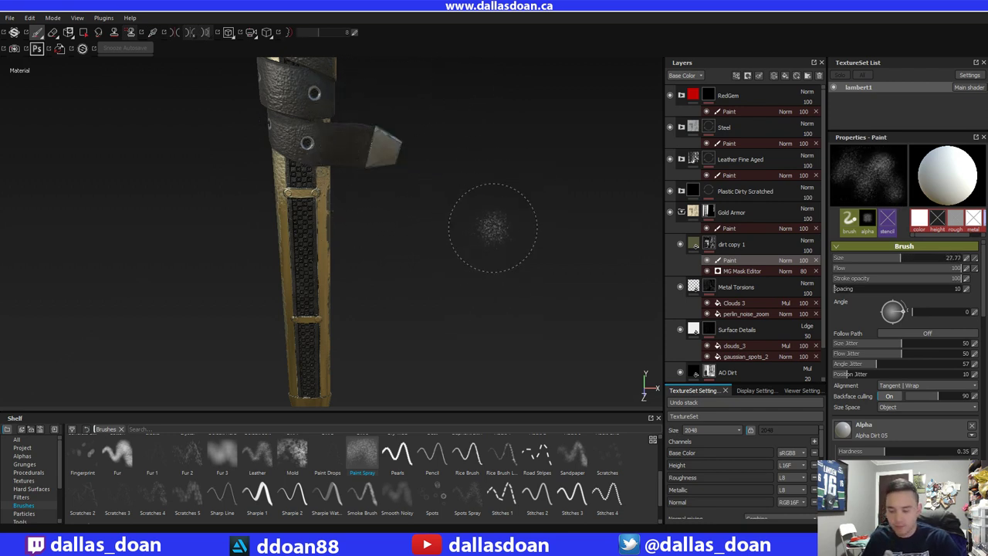
{"action": "left_click_drag", "start_coordinate": [492, 228], "coordinate": [452, 152], "text": "alt"}
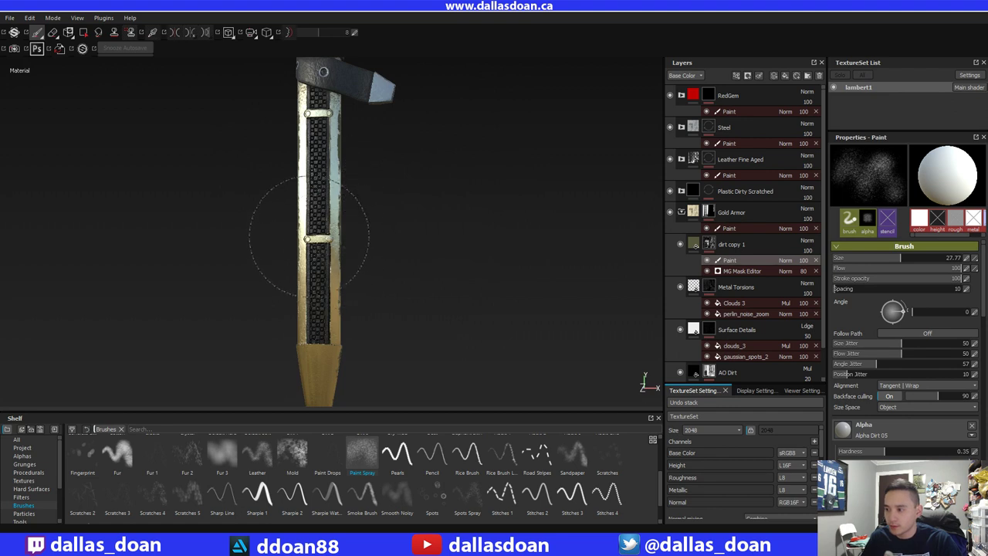
{"action": "left_click_drag", "start_coordinate": [386, 154], "coordinate": [381, 192], "text": "alt"}
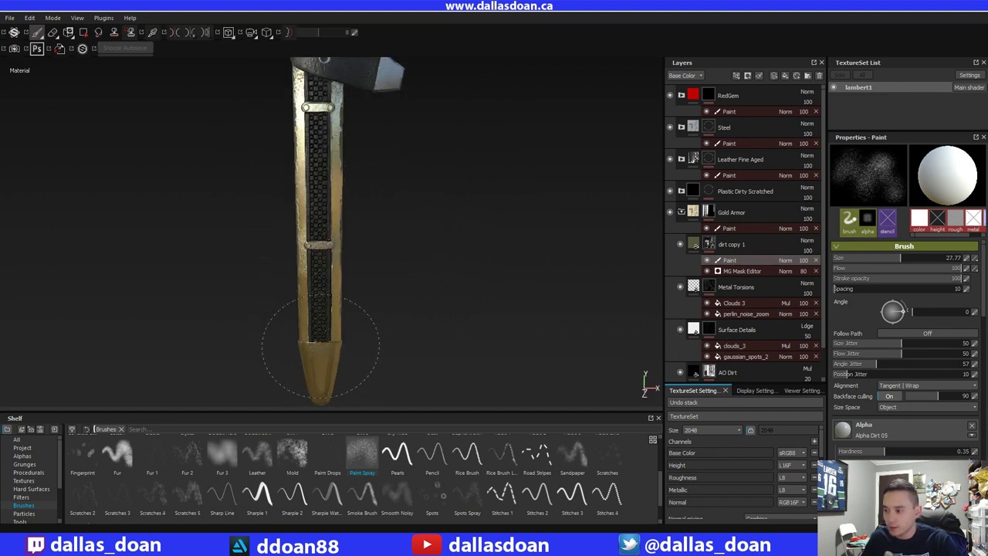
{"action": "mouse_move", "coordinate": [437, 308]}
{"action": "left_mouse_down", "text": "alt"}
{"action": "mouse_move", "coordinate": [412, 250]}
{"action": "mouse_move", "coordinate": [395, 137]}
{"action": "left_mouse_up", "text": "alt"}
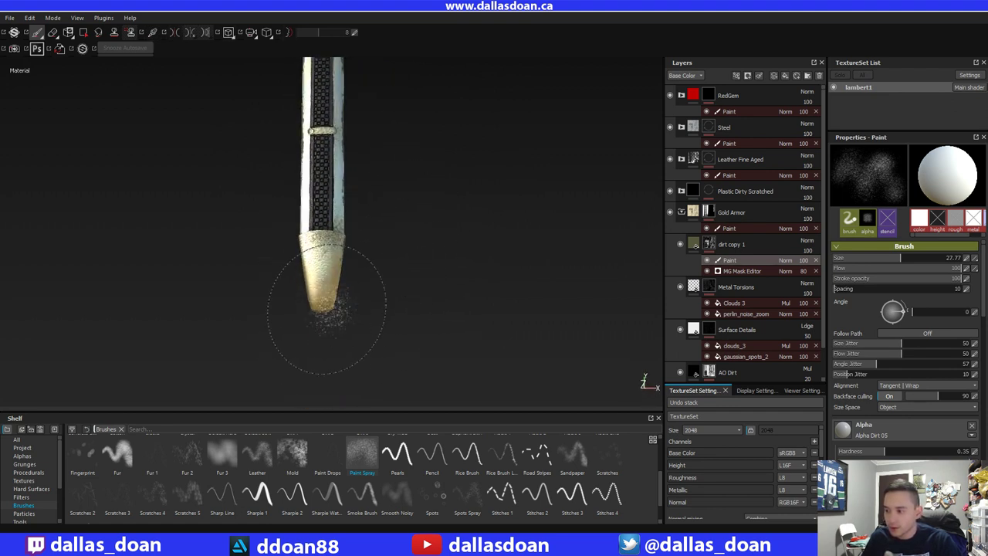
{"action": "left_click_drag", "start_coordinate": [435, 273], "coordinate": [322, 252], "text": "alt"}
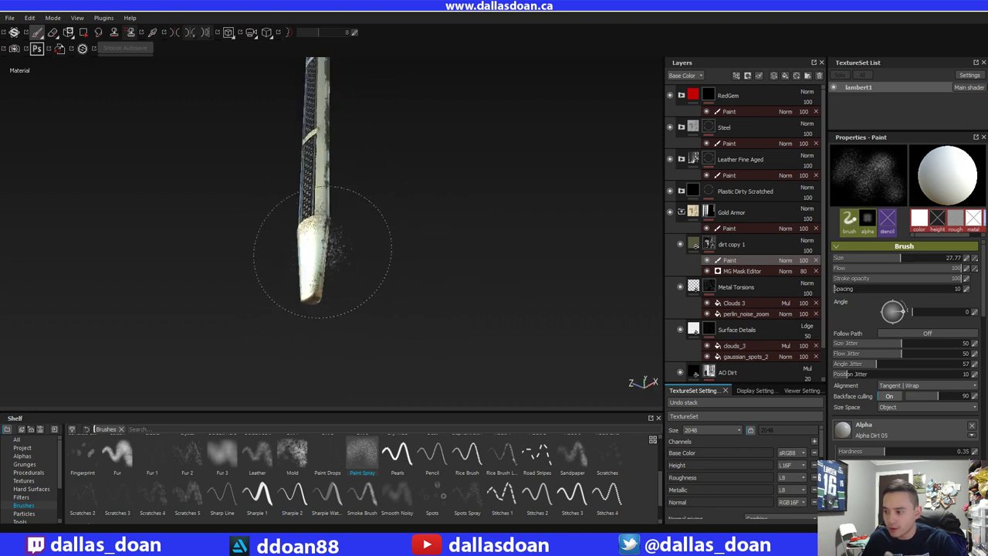
{"action": "mouse_move", "coordinate": [396, 284]}
{"action": "left_mouse_down", "text": "alt"}
{"action": "mouse_move", "coordinate": [503, 275]}
{"action": "mouse_move", "coordinate": [315, 257]}
{"action": "left_mouse_up", "text": "alt"}
{"action": "mouse_move", "coordinate": [332, 316]}
{"action": "left_mouse_down", "text": "alt"}
{"action": "mouse_move", "coordinate": [159, 311]}
{"action": "mouse_move", "coordinate": [283, 288]}
{"action": "mouse_move", "coordinate": [406, 247]}
{"action": "mouse_move", "coordinate": [378, 285]}
{"action": "left_mouse_up", "text": "alt"}
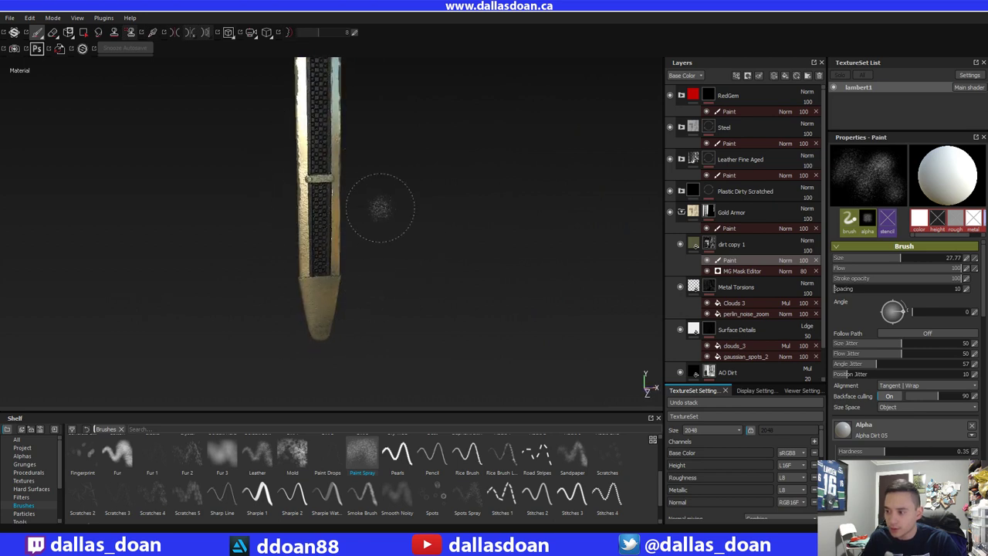
- Spray fine dirt on the opposite side of the scabbard's gold tip
{"action": "mouse_move", "coordinate": [380, 207]}
{"action": "left_mouse_down", "text": "alt"}
{"action": "mouse_move", "coordinate": [357, 227]}
{"action": "mouse_move", "coordinate": [378, 280]}
{"action": "left_mouse_up", "text": "alt"}
{"action": "left_click_drag", "start_coordinate": [321, 254], "coordinate": [308, 185], "text": "alt"}
{"action": "mouse_move", "coordinate": [318, 323]}
{"action": "left_mouse_down", "text": "alt"}
{"action": "mouse_move", "coordinate": [441, 209]}
{"action": "mouse_move", "coordinate": [452, 353]}
{"action": "mouse_move", "coordinate": [443, 214]}
{"action": "mouse_move", "coordinate": [405, 239]}
{"action": "mouse_move", "coordinate": [536, 243]}
{"action": "mouse_move", "coordinate": [514, 264]}
{"action": "left_mouse_up", "text": "alt"}
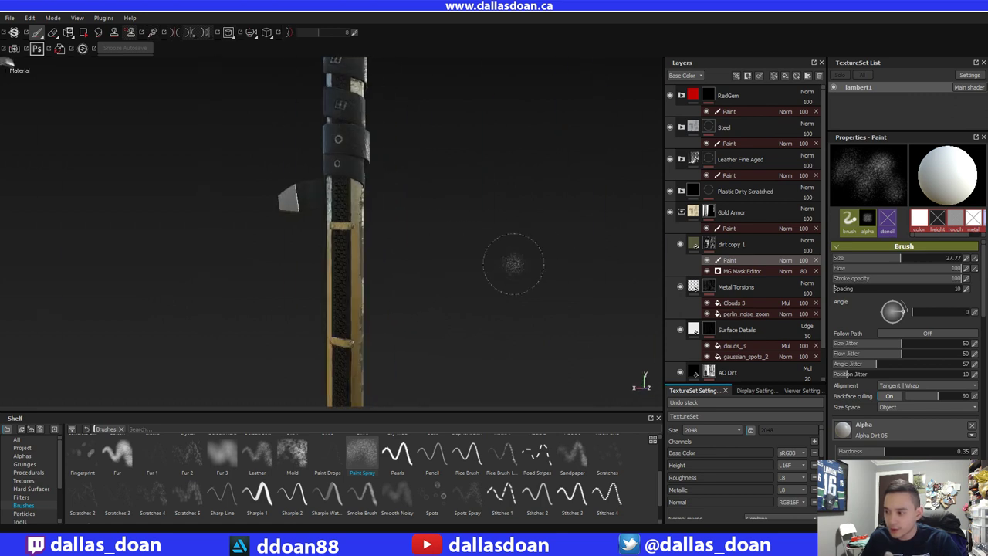
{"action": "middle_click_drag", "start_coordinate": [357, 369], "coordinate": [399, 240], "text": "alt"}
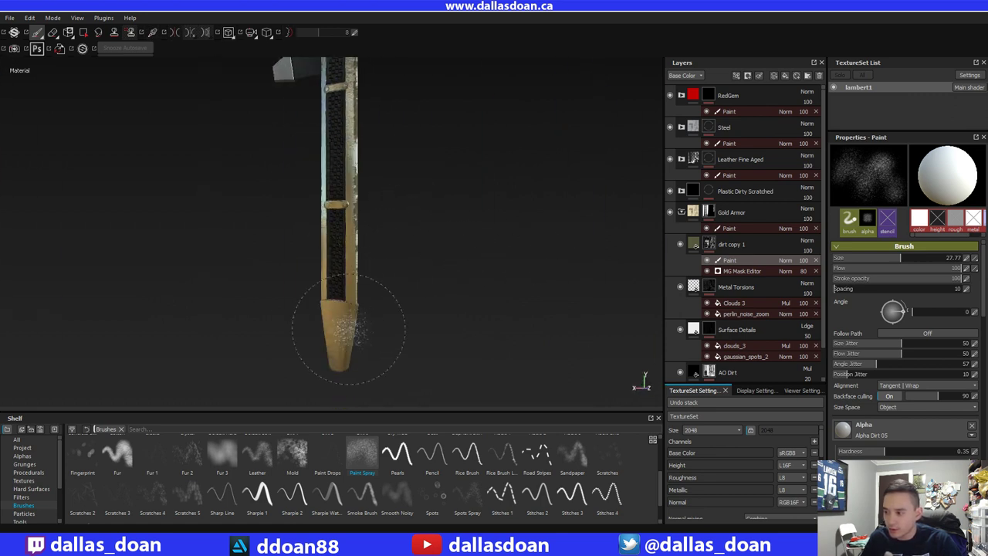
{"action": "left_click_drag", "start_coordinate": [441, 264], "coordinate": [486, 268], "text": "alt"}
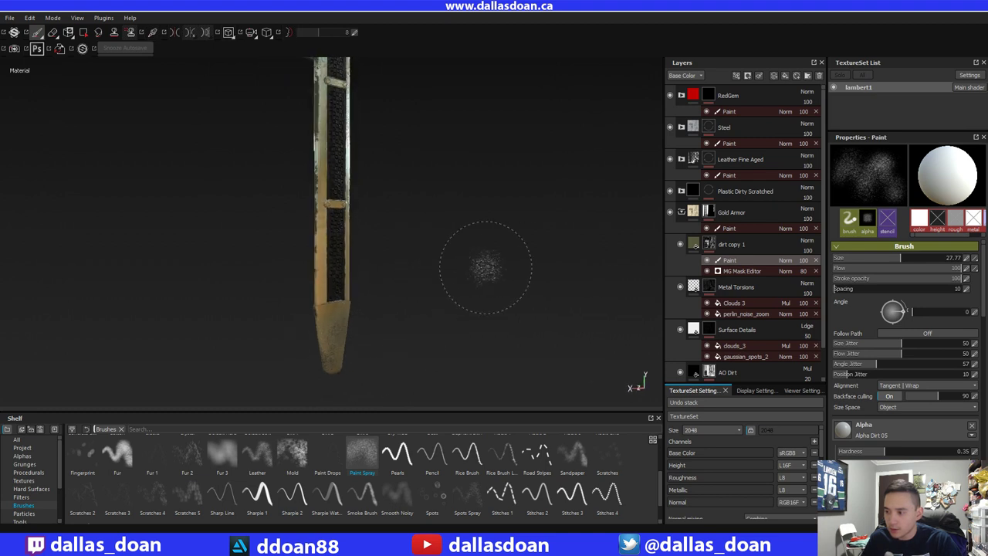
- Examine the dirt on the scabbard's gold from all sides, from the lower rails up to the buckle and opening
{"action": "middle_click_drag", "start_coordinate": [371, 196], "coordinate": [398, 354], "text": "alt"}
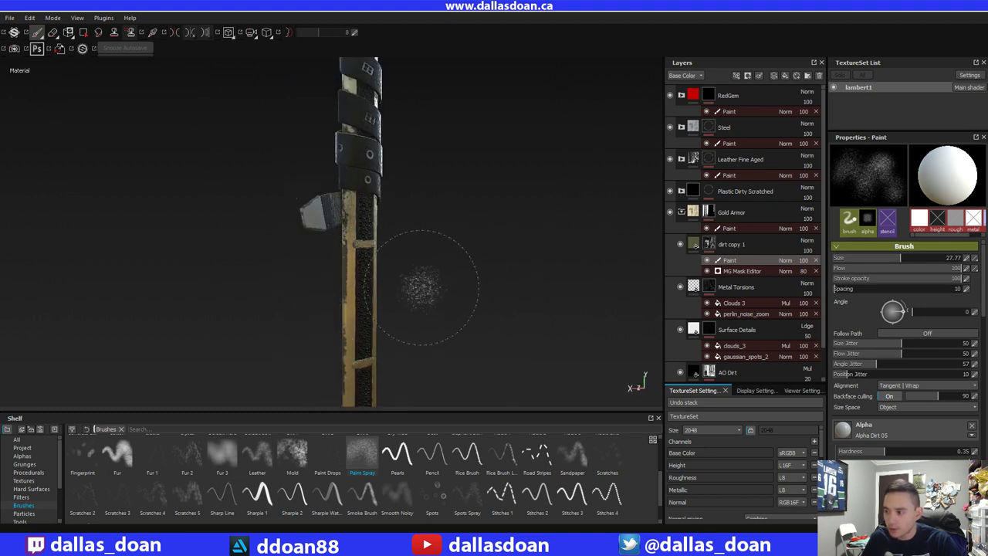
{"action": "left_click_drag", "start_coordinate": [440, 186], "coordinate": [401, 213], "text": "alt"}
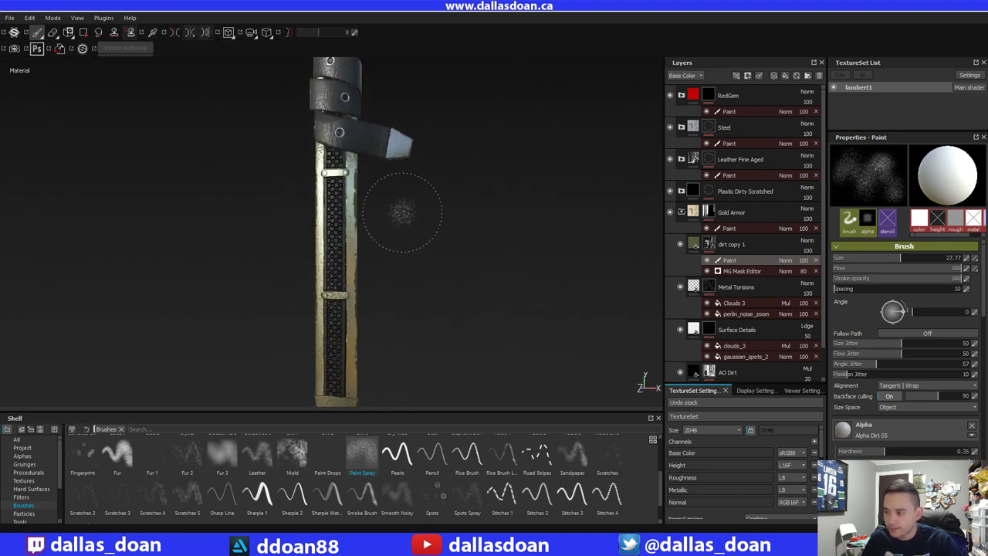
{"action": "middle_click_drag", "start_coordinate": [405, 240], "coordinate": [397, 179], "text": "alt"}
{"action": "mouse_move", "coordinate": [436, 224]}
{"action": "left_mouse_down", "text": "alt"}
{"action": "mouse_move", "coordinate": [451, 226]}
{"action": "mouse_move", "coordinate": [420, 99]}
{"action": "mouse_move", "coordinate": [453, 220]}
{"action": "mouse_move", "coordinate": [438, 210]}
{"action": "left_mouse_up", "text": "alt"}
{"action": "middle_click_drag", "start_coordinate": [439, 210], "coordinate": [448, 215], "text": "alt"}
{"action": "left_click_drag", "start_coordinate": [470, 224], "coordinate": [219, 205], "text": "alt"}
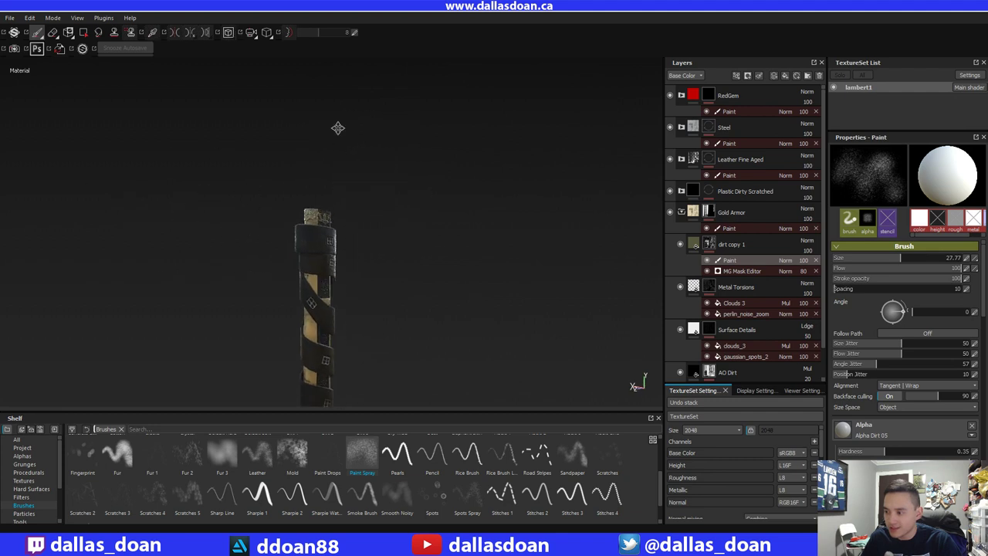
{"action": "left_click_drag", "start_coordinate": [337, 127], "coordinate": [240, 163], "text": "alt"}
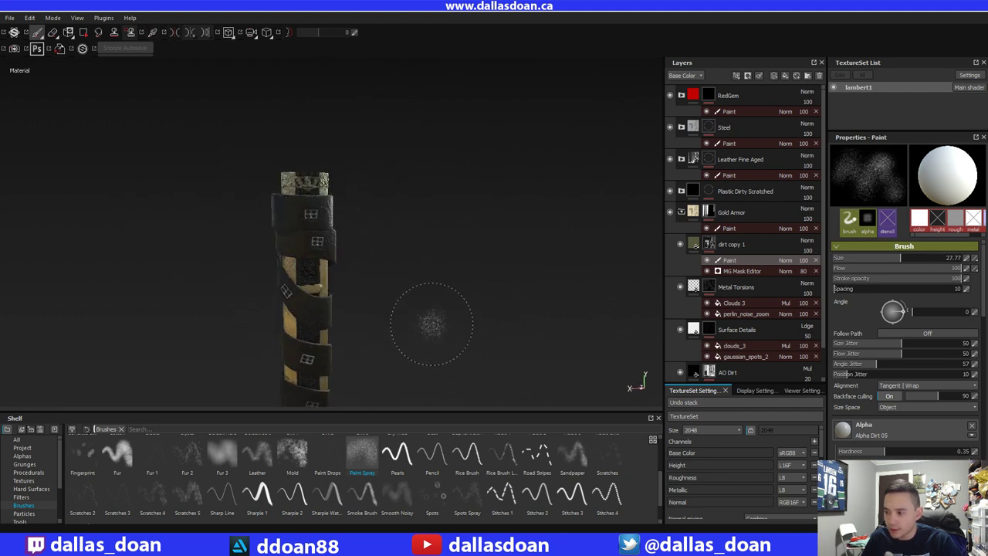
{"action": "middle_click_drag", "start_coordinate": [432, 325], "coordinate": [401, 144], "text": "alt"}
{"action": "left_click_drag", "start_coordinate": [409, 252], "coordinate": [324, 139], "text": "alt"}
{"action": "middle_click_drag", "start_coordinate": [376, 162], "coordinate": [439, 240], "text": "alt"}
{"action": "left_click_drag", "start_coordinate": [440, 240], "coordinate": [384, 247], "text": "alt"}
{"action": "middle_click_drag", "start_coordinate": [475, 185], "coordinate": [386, 218], "text": "alt"}
{"action": "left_click_drag", "start_coordinate": [386, 218], "coordinate": [424, 180], "text": "alt"}
{"action": "middle_click_drag", "start_coordinate": [424, 180], "coordinate": [440, 181], "text": "alt"}
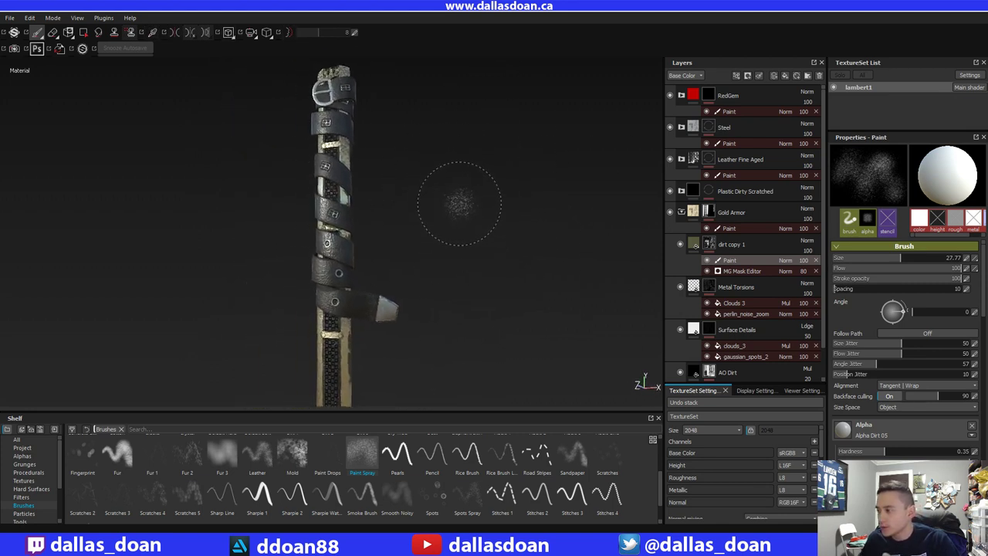
{"action": "middle_click_drag", "start_coordinate": [479, 247], "coordinate": [493, 280], "text": "alt"}
{"action": "mouse_move", "coordinate": [470, 221]}
{"action": "left_mouse_down", "text": "alt"}
{"action": "mouse_move", "coordinate": [494, 223]}
{"action": "mouse_move", "coordinate": [508, 260]}
{"action": "left_mouse_up", "text": "alt"}
{"action": "middle_click_drag", "start_coordinate": [507, 220], "coordinate": [509, 240], "text": "alt"}
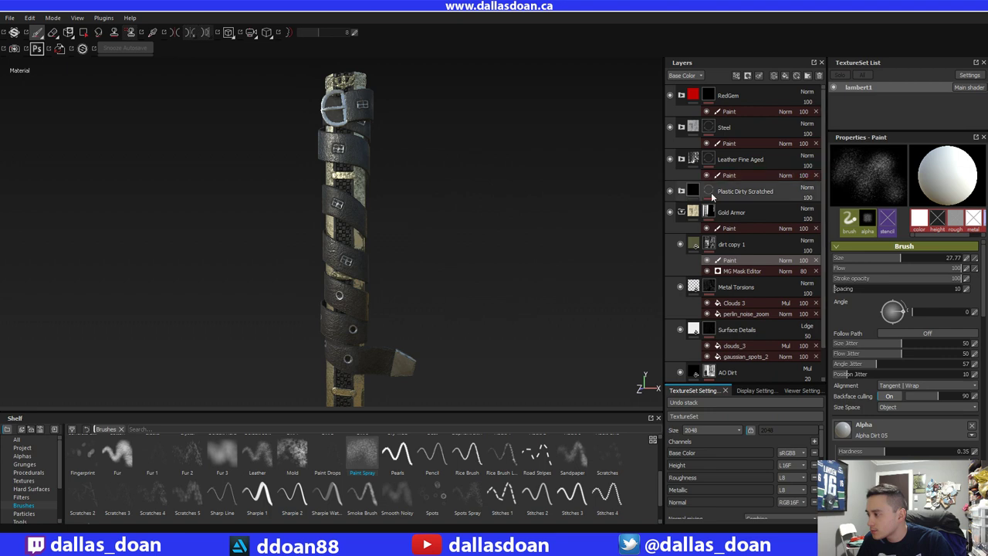
{"action": "middle_click_drag", "start_coordinate": [561, 275], "coordinate": [583, 237], "text": "alt"}
{"action": "mouse_move", "coordinate": [583, 236]}
{"action": "left_mouse_down", "text": "alt"}
{"action": "mouse_move", "coordinate": [514, 216]}
{"action": "mouse_move", "coordinate": [503, 199]}
{"action": "mouse_move", "coordinate": [514, 227]}
{"action": "mouse_move", "coordinate": [501, 249]}
{"action": "left_mouse_up", "text": "alt"}
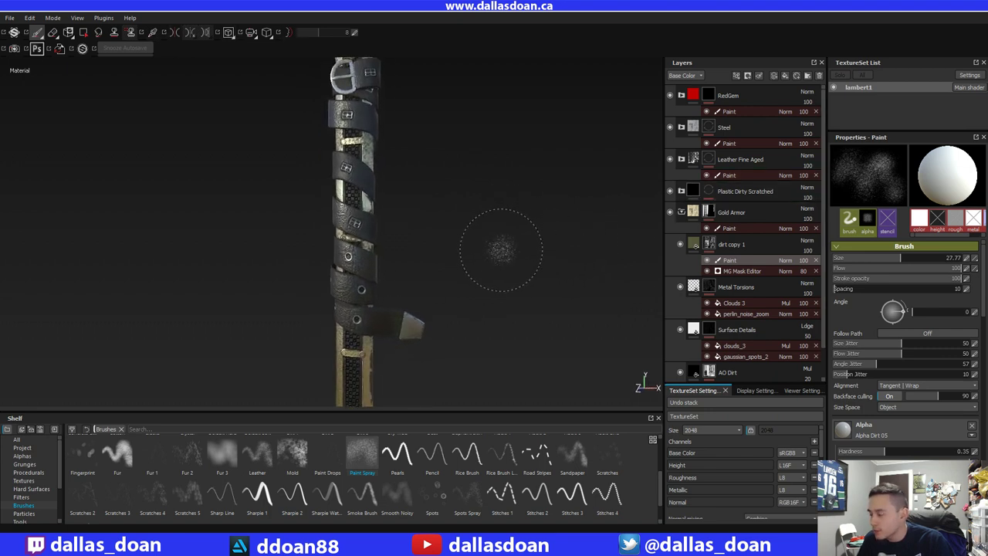
- Move the dirt copy 1 layer out of the Gold Armor folder to the top of the layer stack
{"action": "left_click", "coordinate": [751, 237]}
{"action": "left_click_drag", "start_coordinate": [737, 247], "coordinate": [730, 87]}
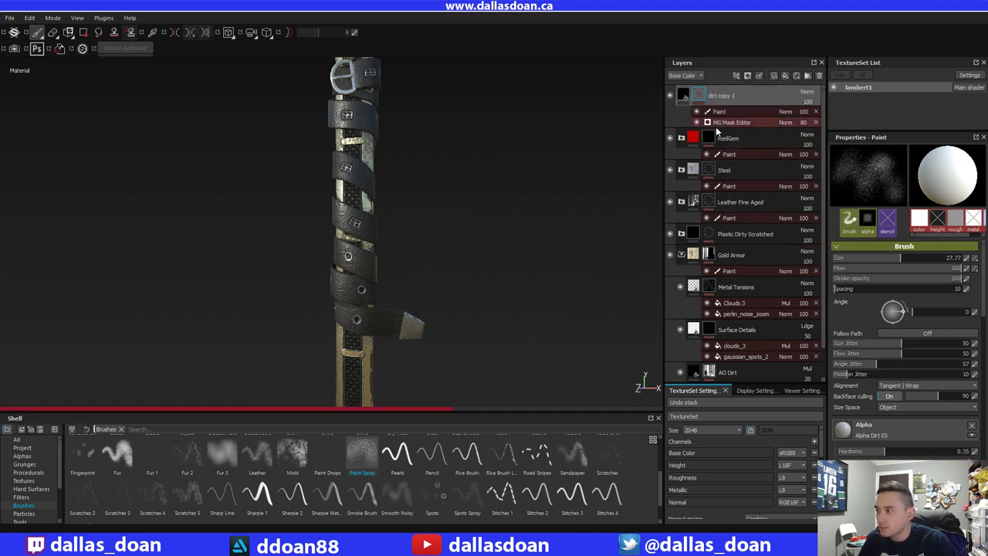
- Examine how the dirt layer covers the sword's pommel, leather grip and crossguard
{"action": "middle_click_drag", "start_coordinate": [478, 256], "coordinate": [483, 251], "text": "alt"}
{"action": "mouse_move", "coordinate": [482, 251]}
{"action": "left_mouse_down", "text": "alt"}
{"action": "mouse_move", "coordinate": [481, 223]}
{"action": "mouse_move", "coordinate": [468, 247]}
{"action": "mouse_move", "coordinate": [455, 229]}
{"action": "mouse_move", "coordinate": [491, 236]}
{"action": "mouse_move", "coordinate": [454, 188]}
{"action": "mouse_move", "coordinate": [465, 197]}
{"action": "mouse_move", "coordinate": [564, 149]}
{"action": "left_mouse_up", "text": "alt"}
{"action": "scroll", "coordinate": [458, 232], "scroll_direction": "down", "scroll_amount": 3}
{"action": "right_click_drag", "start_coordinate": [552, 248], "coordinate": [477, 259], "text": "alt"}
{"action": "middle_click_drag", "start_coordinate": [477, 259], "coordinate": [178, 217], "text": "alt"}
{"action": "left_click_drag", "start_coordinate": [407, 251], "coordinate": [400, 237], "text": "alt"}
{"action": "middle_click_drag", "start_coordinate": [399, 237], "coordinate": [501, 272], "text": "alt"}
{"action": "right_click_drag", "start_coordinate": [500, 272], "coordinate": [556, 339], "text": "alt"}
{"action": "left_click_drag", "start_coordinate": [521, 190], "coordinate": [531, 309], "text": "alt"}
{"action": "right_click_drag", "start_coordinate": [531, 309], "coordinate": [567, 351], "text": "alt"}
{"action": "middle_click_drag", "start_coordinate": [462, 244], "coordinate": [309, 266], "text": "alt"}
{"action": "left_click_drag", "start_coordinate": [309, 266], "coordinate": [451, 214], "text": "alt"}
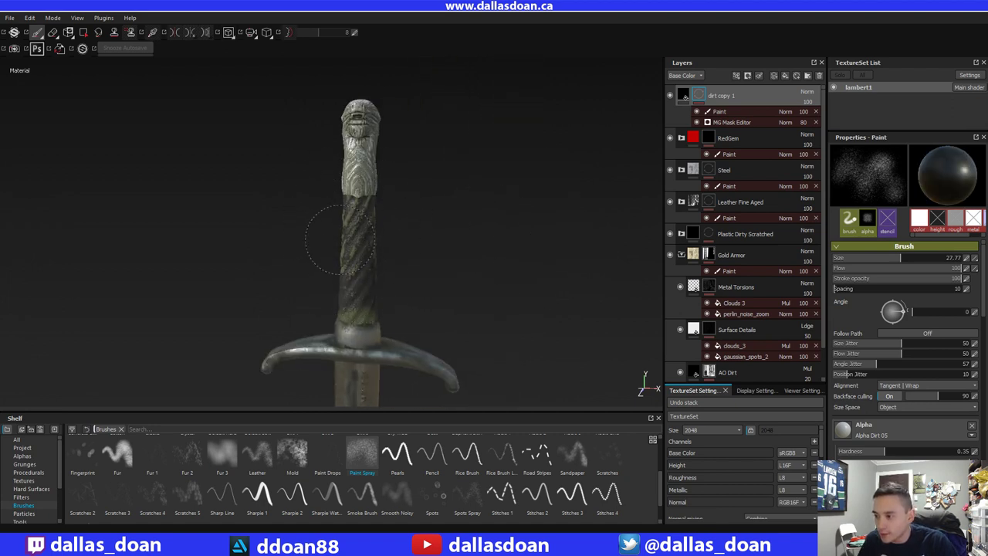
{"action": "left_click_drag", "start_coordinate": [444, 217], "coordinate": [433, 224], "text": "alt"}
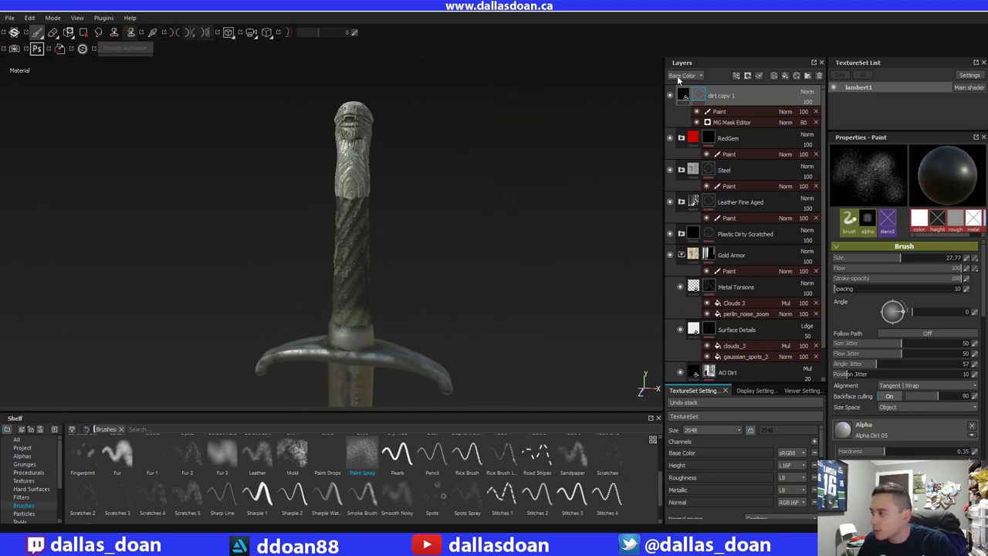
- Try painting black on the leather grip in the Paint effect of dirt copy 1, and undo the stroke
{"action": "left_click", "coordinate": [710, 111]}
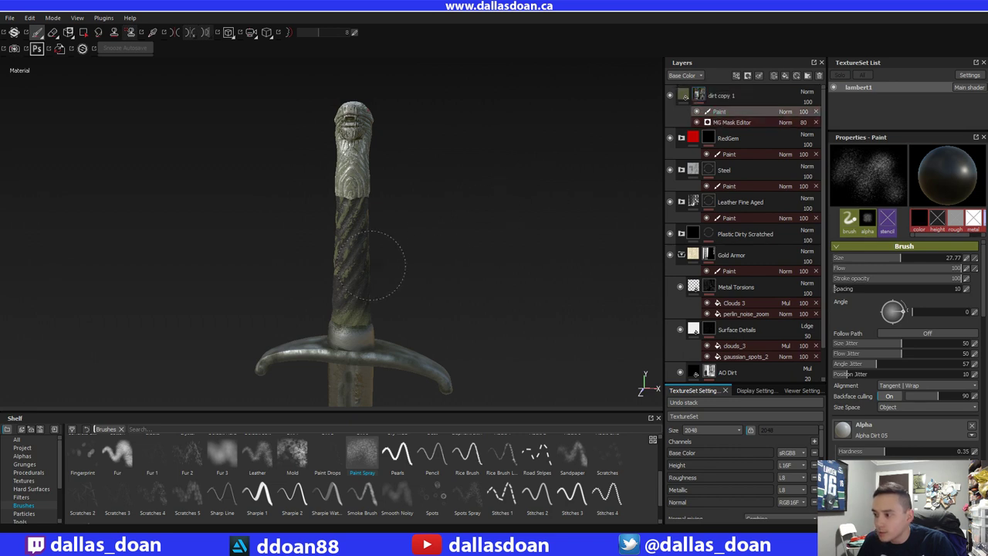
{"action": "mouse_move", "coordinate": [478, 210]}
{"action": "right_mouse_down", "text": "alt"}
{"action": "mouse_move", "coordinate": [452, 221]}
{"action": "mouse_move", "coordinate": [463, 214]}
{"action": "right_mouse_up", "text": "alt"}
{"action": "left_click_drag", "start_coordinate": [463, 214], "coordinate": [340, 293], "text": "alt"}
{"action": "key", "text": "ctrl+z"}
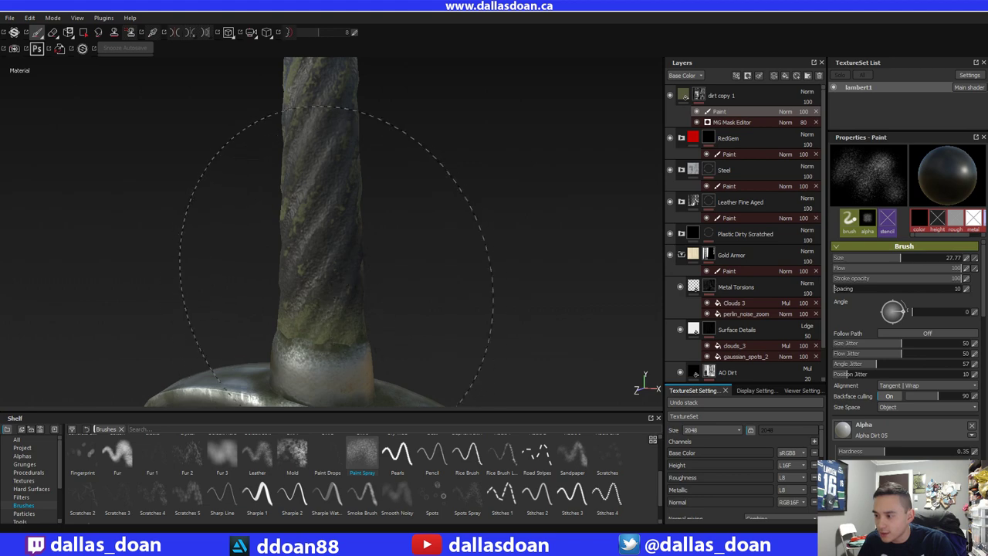
{"action": "left_click_drag", "start_coordinate": [483, 224], "coordinate": [399, 242], "text": "alt"}
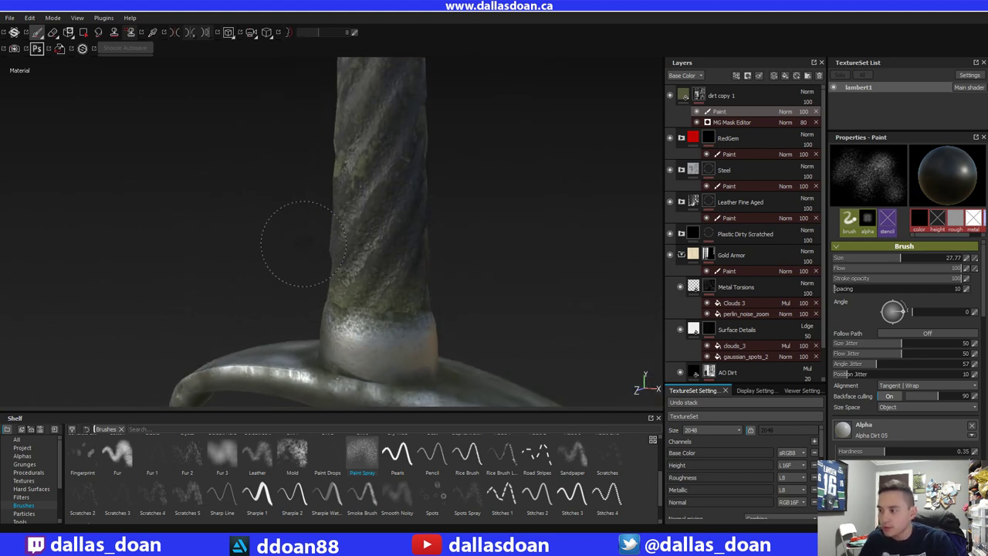
{"action": "right_click_drag", "start_coordinate": [302, 239], "coordinate": [355, 148], "text": "alt"}
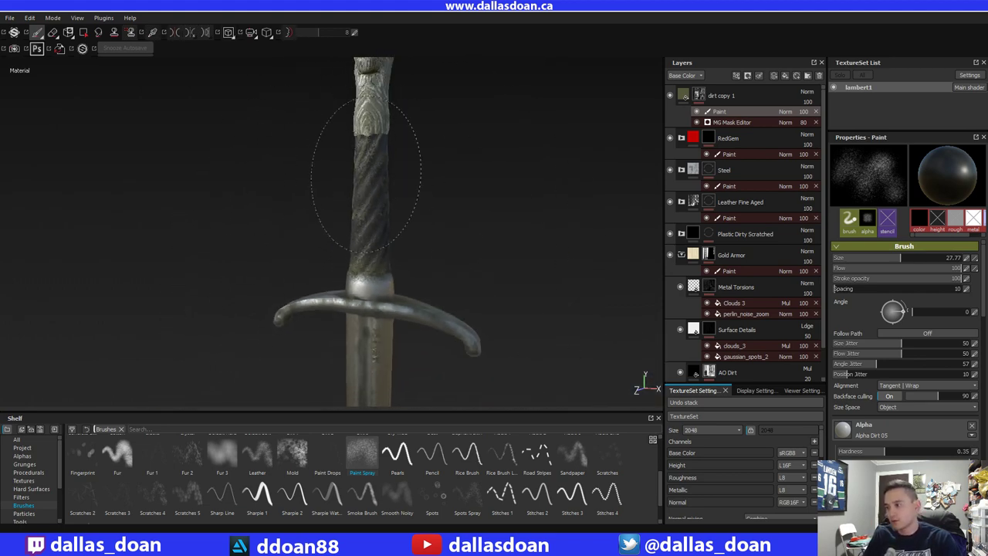
- Hide the interface panels and examine the dirt on the sword's grip, crossguard and upper blade under rotated environment lighting
{"action": "left_click_drag", "start_coordinate": [501, 187], "coordinate": [133, 204], "text": "alt"}
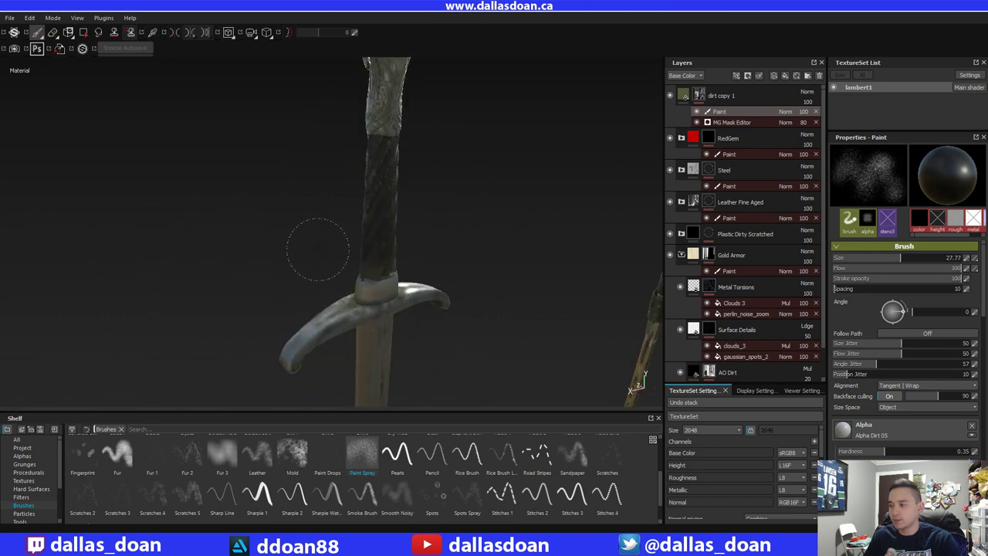
{"action": "key", "text": "Tab"}
{"action": "middle_click_drag", "start_coordinate": [387, 176], "coordinate": [307, 209], "text": "alt"}
{"action": "left_click_drag", "start_coordinate": [307, 209], "coordinate": [440, 220], "text": "alt"}
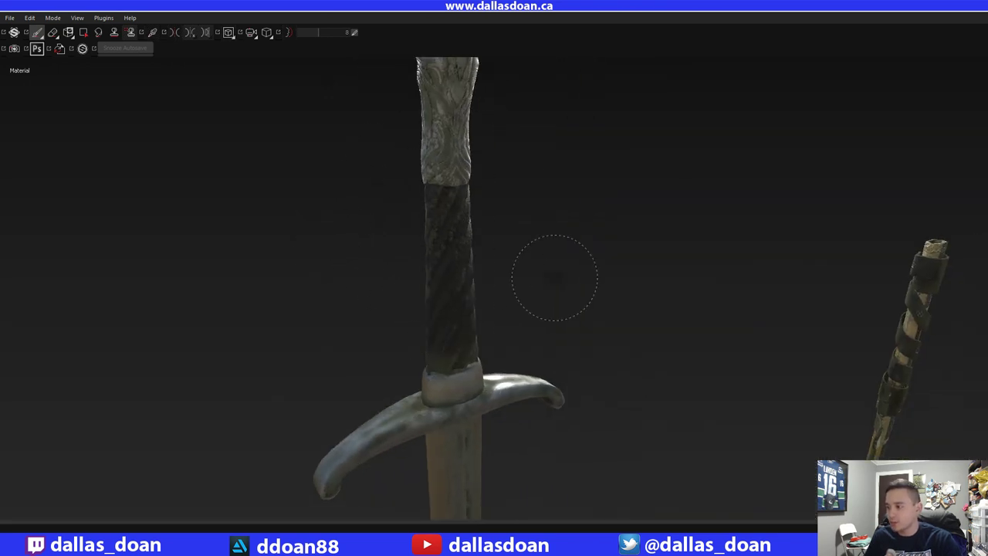
{"action": "left_click_drag", "start_coordinate": [554, 278], "coordinate": [533, 211], "text": "alt"}
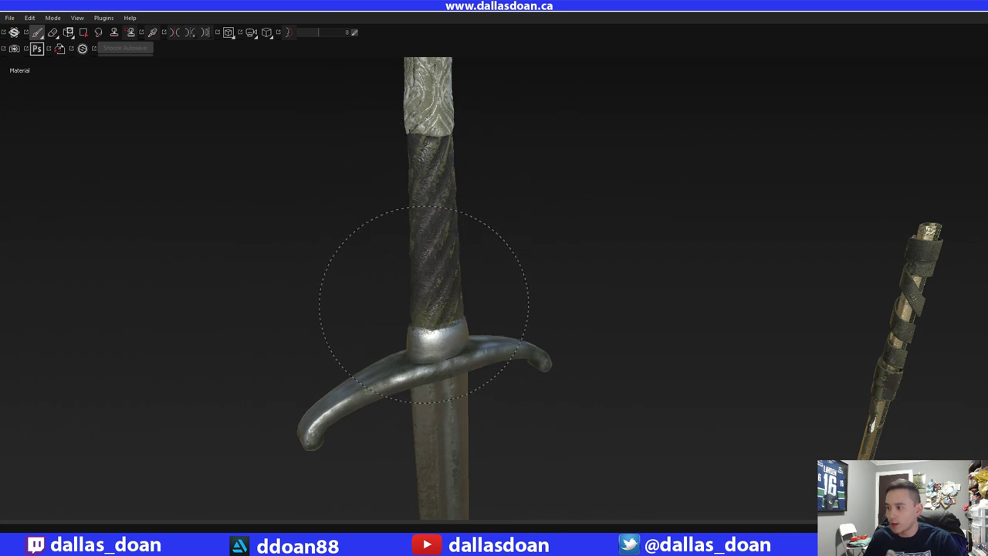
{"action": "mouse_move", "coordinate": [424, 303]}
{"action": "left_mouse_down", "text": "alt"}
{"action": "mouse_move", "coordinate": [569, 214]}
{"action": "mouse_move", "coordinate": [224, 201]}
{"action": "mouse_move", "coordinate": [386, 236]}
{"action": "left_mouse_up", "text": "alt"}
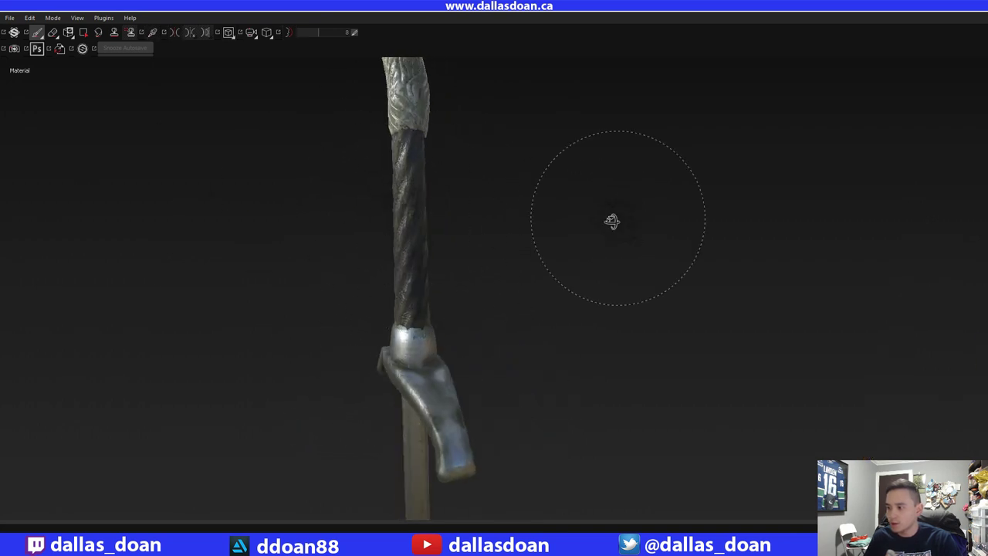
{"action": "mouse_move", "coordinate": [611, 221]}
{"action": "left_mouse_down", "text": "alt"}
{"action": "mouse_move", "coordinate": [270, 227]}
{"action": "mouse_move", "coordinate": [540, 197]}
{"action": "left_mouse_up", "text": "alt"}
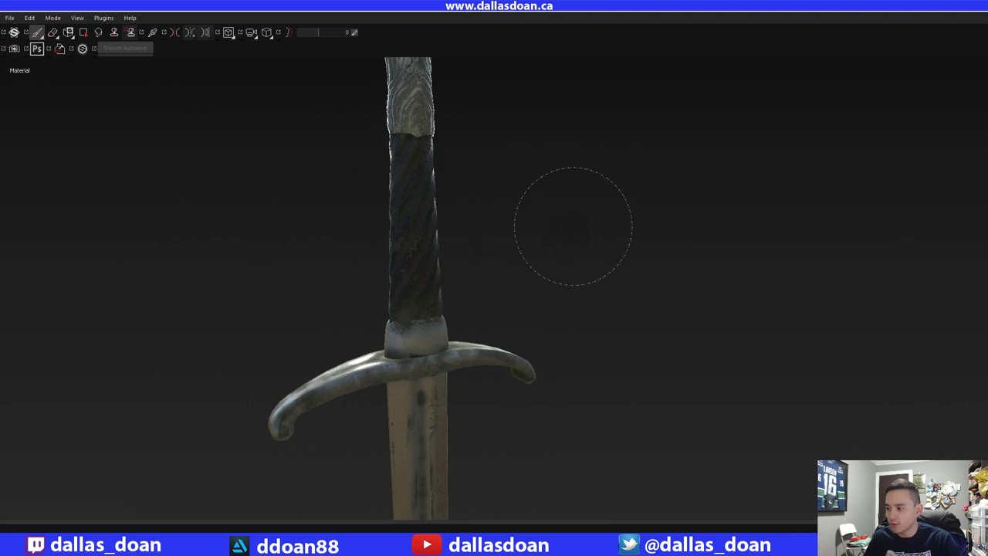
{"action": "mouse_move", "coordinate": [573, 226]}
{"action": "left_mouse_down", "text": "alt"}
{"action": "mouse_move", "coordinate": [417, 241]}
{"action": "mouse_move", "coordinate": [533, 229]}
{"action": "left_mouse_up", "text": "alt"}
{"action": "mouse_move", "coordinate": [533, 229]}
{"action": "right_mouse_down", "text": "shift"}
{"action": "mouse_move", "coordinate": [571, 227]}
{"action": "mouse_move", "coordinate": [605, 240]}
{"action": "right_mouse_up", "text": "shift"}
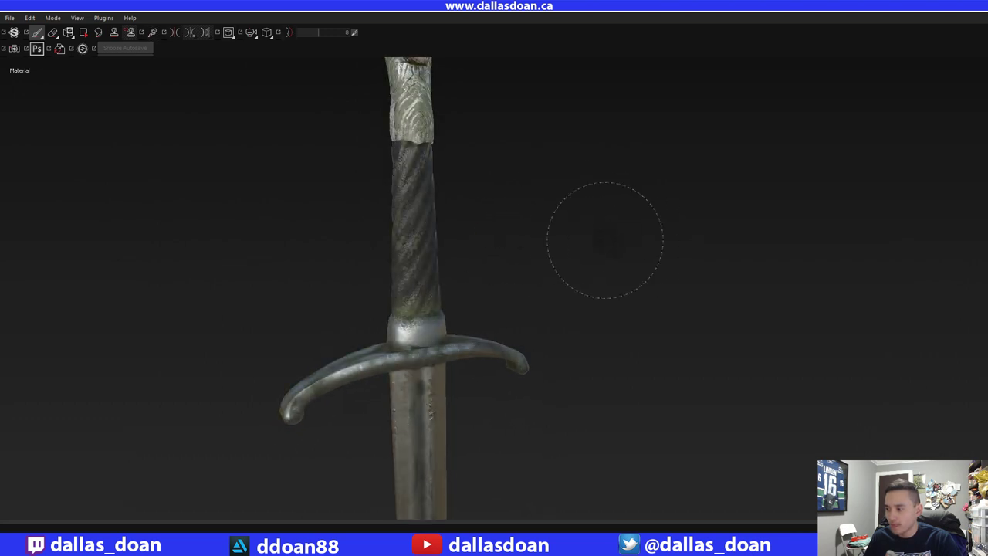
{"action": "left_click_drag", "start_coordinate": [605, 240], "coordinate": [368, 287], "text": "alt"}
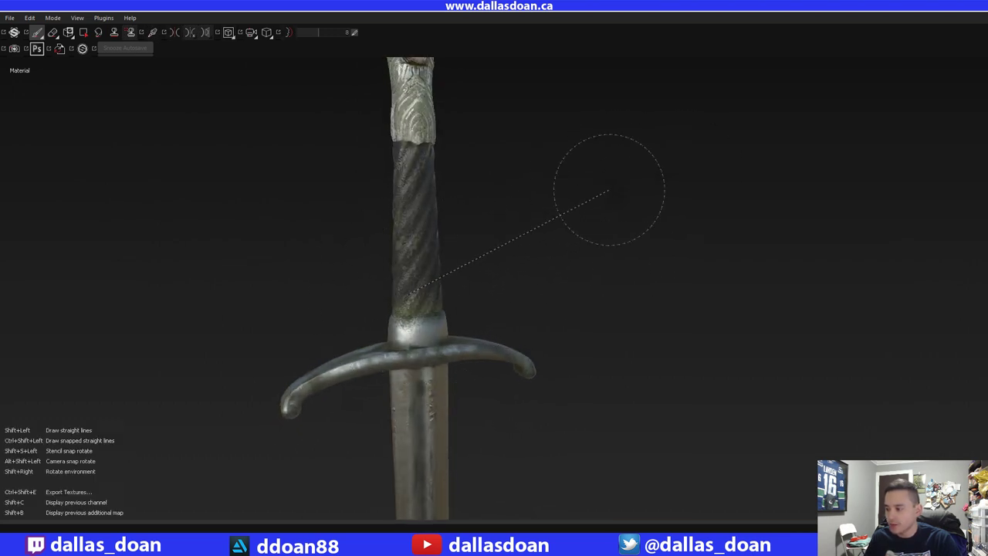
{"action": "mouse_move", "coordinate": [620, 231]}
{"action": "left_mouse_down", "text": "alt"}
{"action": "mouse_move", "coordinate": [461, 209]}
{"action": "mouse_move", "coordinate": [553, 169]}
{"action": "mouse_move", "coordinate": [505, 209]}
{"action": "mouse_move", "coordinate": [569, 247]}
{"action": "mouse_move", "coordinate": [534, 280]}
{"action": "left_mouse_up", "text": "alt"}
{"action": "middle_click_drag", "start_coordinate": [568, 318], "coordinate": [547, 205], "text": "alt"}
{"action": "middle_click_drag", "start_coordinate": [605, 271], "coordinate": [605, 190], "text": "alt"}
{"action": "left_click_drag", "start_coordinate": [503, 307], "coordinate": [481, 330], "text": "alt"}
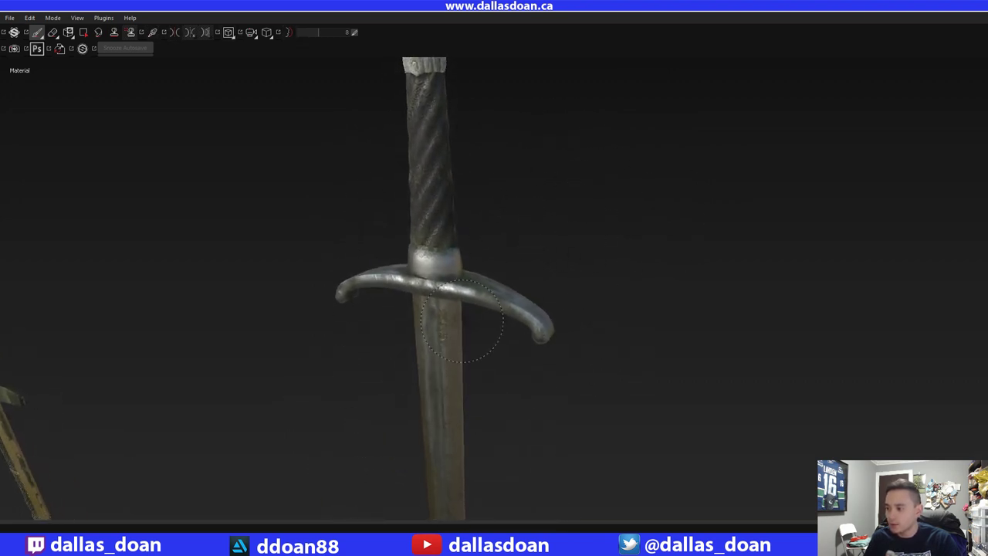
- Examine the dirt across the scabbard's leather straps, steel buckle and gold fittings
{"action": "middle_click_drag", "start_coordinate": [622, 258], "coordinate": [631, 216], "text": "alt"}
{"action": "left_click_drag", "start_coordinate": [631, 216], "coordinate": [319, 304], "text": "alt"}
{"action": "right_click_drag", "start_coordinate": [427, 285], "coordinate": [391, 300], "text": "alt"}
{"action": "middle_click_drag", "start_coordinate": [391, 300], "coordinate": [602, 329], "text": "alt"}
{"action": "left_click_drag", "start_coordinate": [603, 329], "coordinate": [505, 286], "text": "alt"}
{"action": "middle_click_drag", "start_coordinate": [505, 286], "coordinate": [551, 338], "text": "alt"}
{"action": "left_click_drag", "start_coordinate": [551, 338], "coordinate": [417, 297], "text": "alt"}
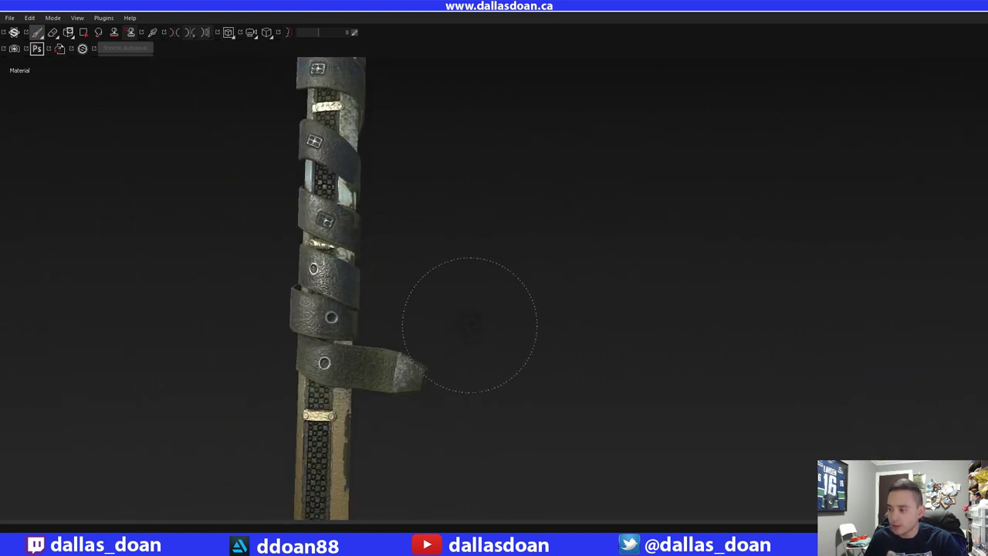
{"action": "middle_click_drag", "start_coordinate": [363, 330], "coordinate": [426, 345], "text": "alt"}
{"action": "left_click_drag", "start_coordinate": [452, 171], "coordinate": [402, 293], "text": "alt"}
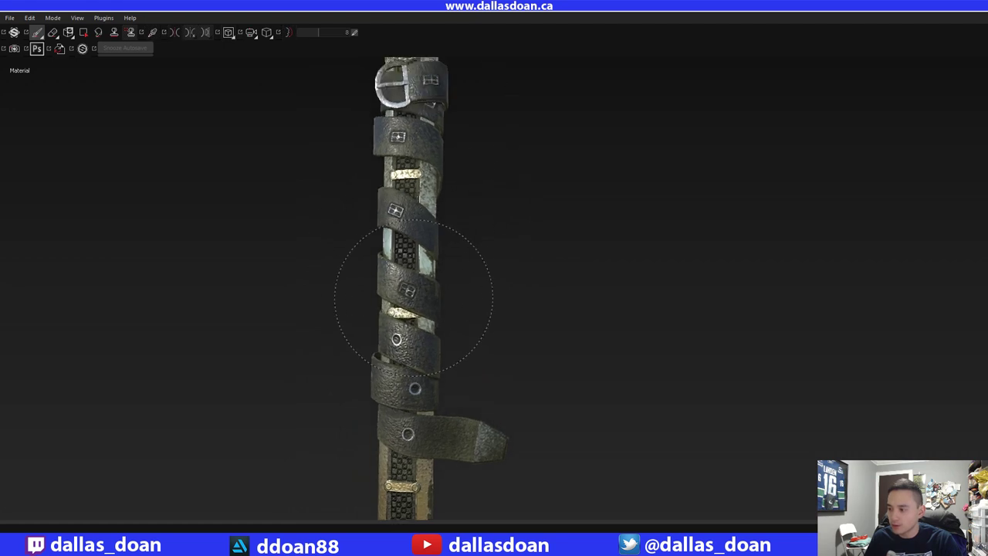
{"action": "mouse_move", "coordinate": [422, 224]}
{"action": "left_mouse_down", "text": "alt"}
{"action": "mouse_move", "coordinate": [512, 209]}
{"action": "mouse_move", "coordinate": [375, 132]}
{"action": "mouse_move", "coordinate": [485, 256]}
{"action": "mouse_move", "coordinate": [425, 230]}
{"action": "left_mouse_up", "text": "alt"}
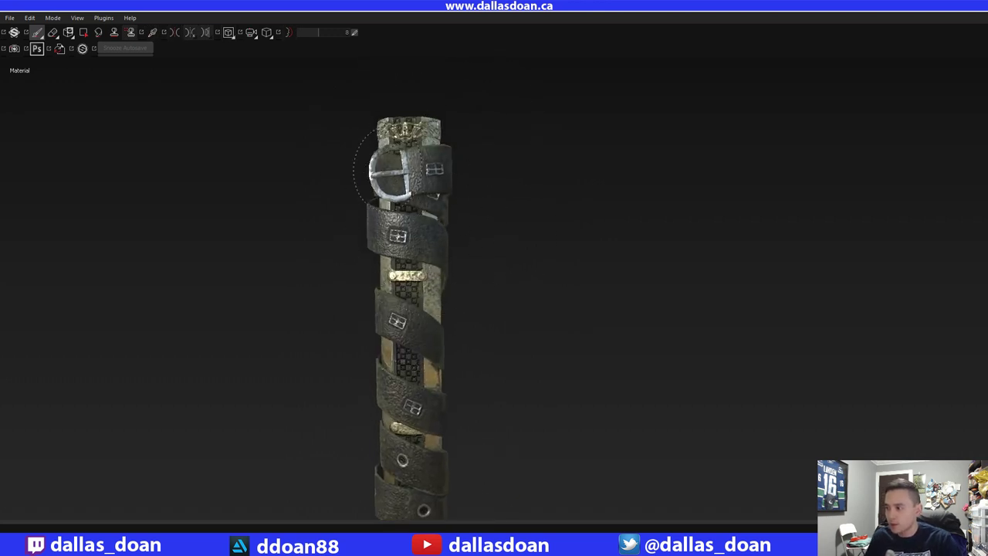
{"action": "mouse_move", "coordinate": [515, 146]}
{"action": "left_mouse_down", "text": "alt"}
{"action": "mouse_move", "coordinate": [549, 174]}
{"action": "mouse_move", "coordinate": [468, 128]}
{"action": "mouse_move", "coordinate": [407, 147]}
{"action": "left_mouse_up", "text": "alt"}
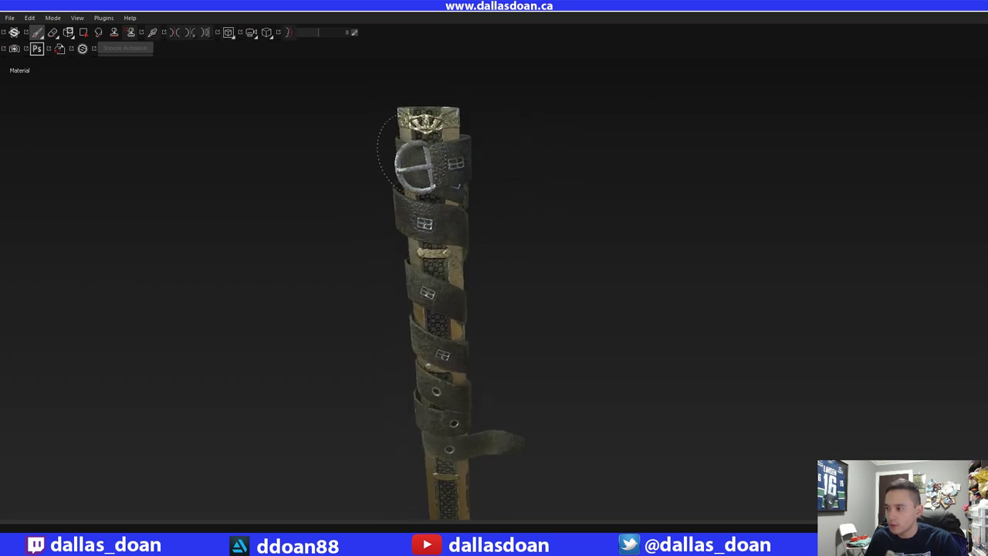
- Examine the dirt down the scabbard's wrapped leather straps to the loose strap end and the gold trim below it
{"action": "left_click_drag", "start_coordinate": [532, 182], "coordinate": [432, 305], "text": "alt"}
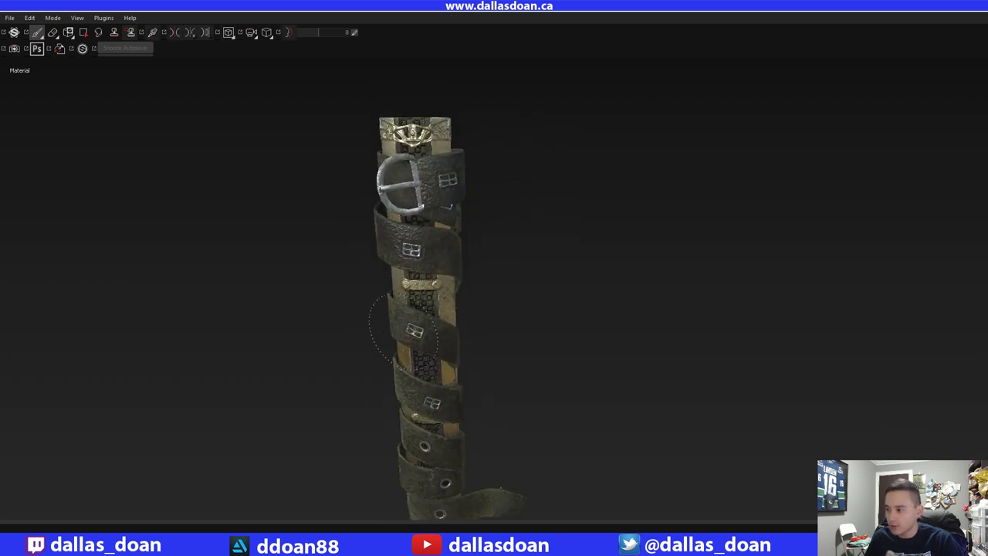
{"action": "left_click_drag", "start_coordinate": [586, 281], "coordinate": [456, 339], "text": "alt"}
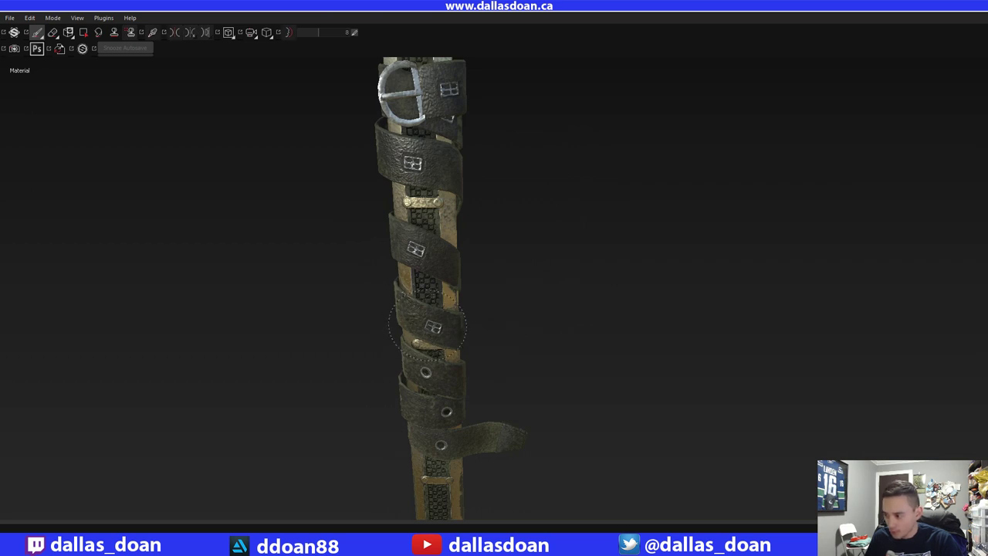
{"action": "middle_click_drag", "start_coordinate": [584, 293], "coordinate": [577, 245], "text": "alt"}
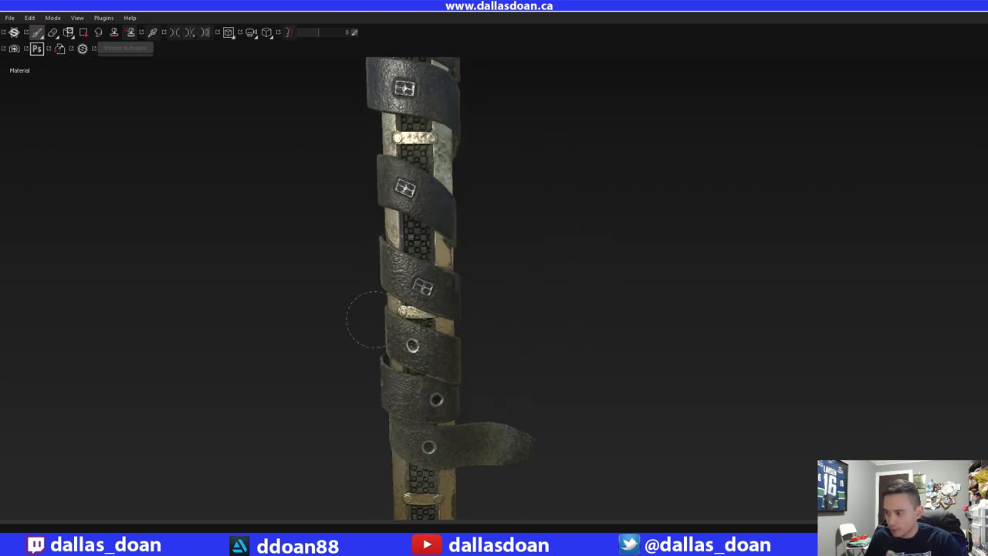
{"action": "middle_click_drag", "start_coordinate": [550, 308], "coordinate": [458, 347], "text": "alt"}
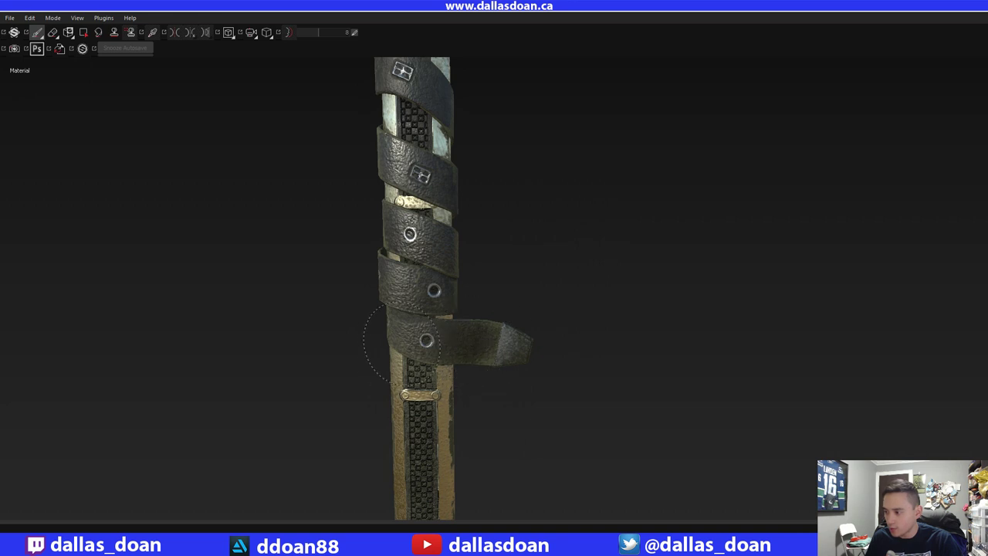
{"action": "middle_click_drag", "start_coordinate": [548, 303], "coordinate": [566, 284], "text": "alt"}
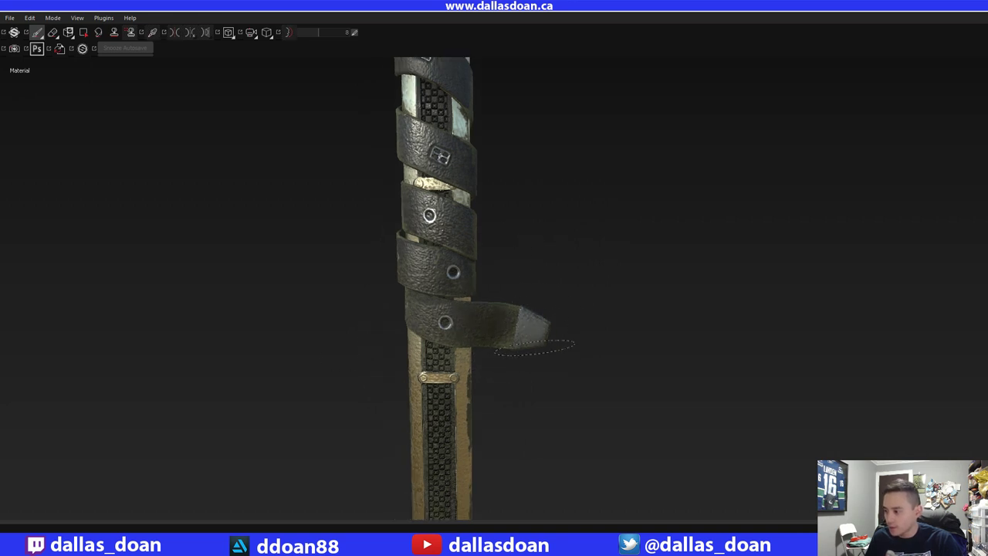
{"action": "middle_click_drag", "start_coordinate": [562, 238], "coordinate": [571, 222], "text": "alt"}
{"action": "scroll", "coordinate": [578, 229], "scroll_direction": "up", "scroll_amount": 5}
{"action": "right_click_drag", "start_coordinate": [583, 236], "coordinate": [434, 250], "text": "alt"}
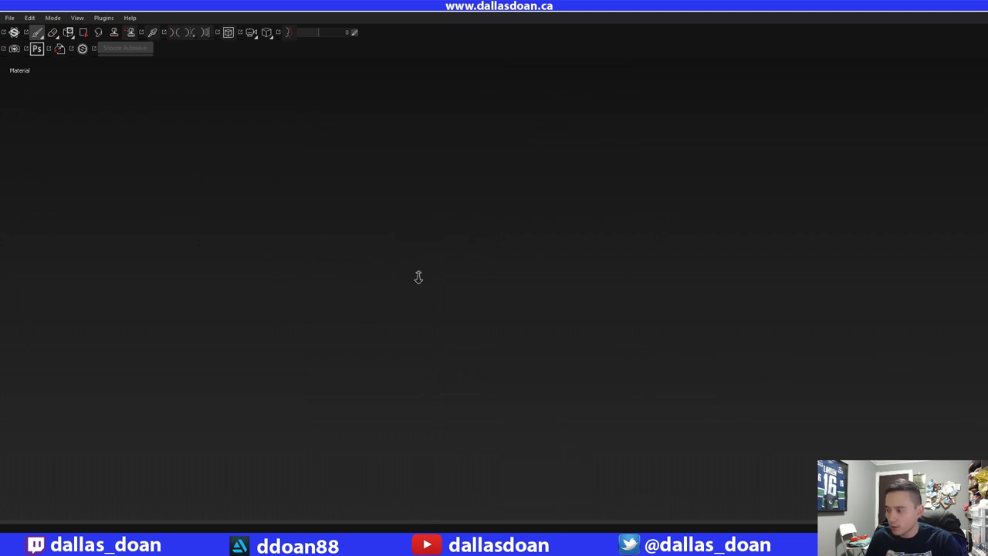
- Reframe the sword and scabbard and examine the dirt on the scabbard's reverse side under rotated environment lighting
{"action": "key", "text": "f"}
{"action": "left_click_drag", "start_coordinate": [382, 291], "coordinate": [593, 307], "text": "alt"}
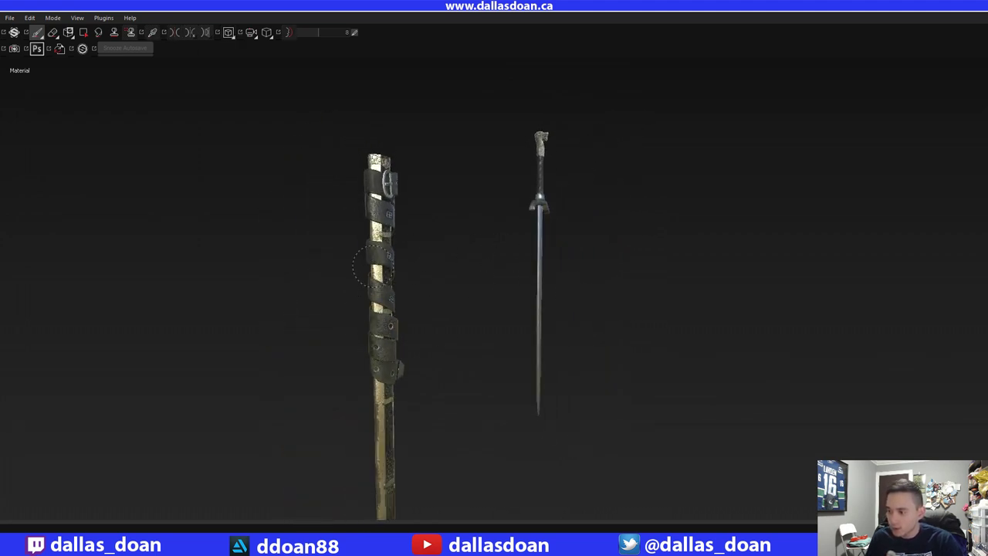
{"action": "left_click_drag", "start_coordinate": [355, 196], "coordinate": [706, 257], "text": "alt"}
{"action": "right_click_drag", "start_coordinate": [659, 247], "coordinate": [623, 236], "text": "shift"}
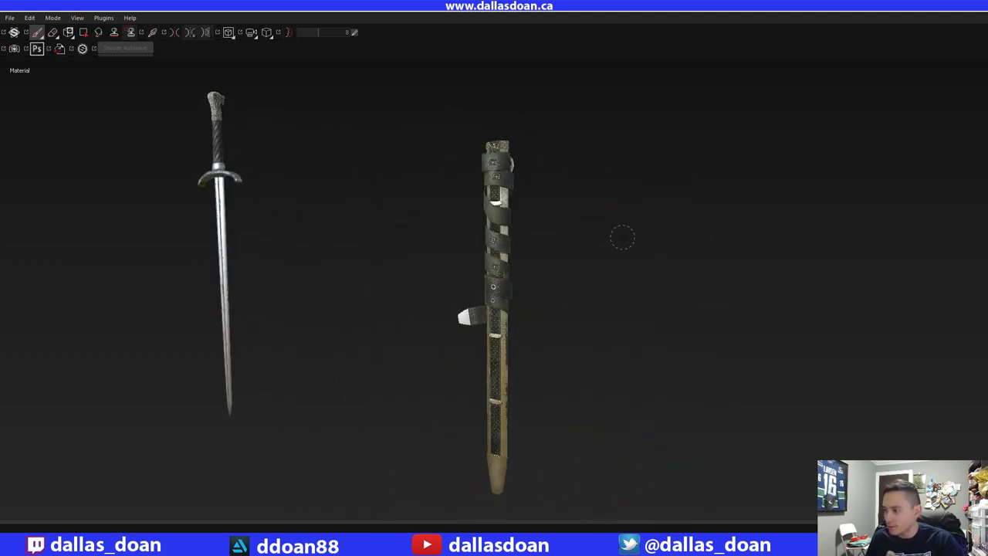
{"action": "left_click_drag", "start_coordinate": [622, 236], "coordinate": [761, 202], "text": "alt"}
{"action": "right_click_drag", "start_coordinate": [761, 202], "coordinate": [739, 271], "text": "alt"}
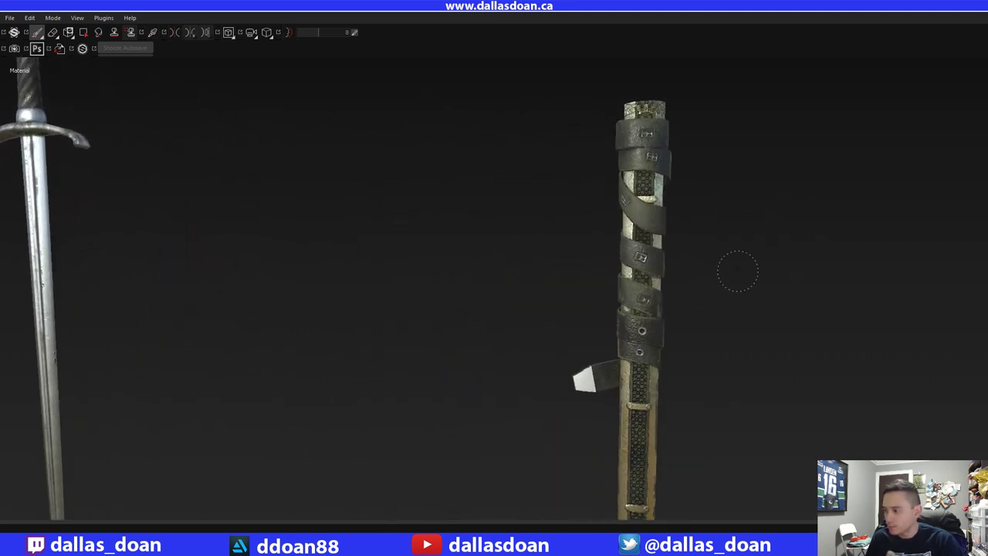
{"action": "middle_click_drag", "start_coordinate": [739, 271], "coordinate": [573, 295], "text": "alt"}
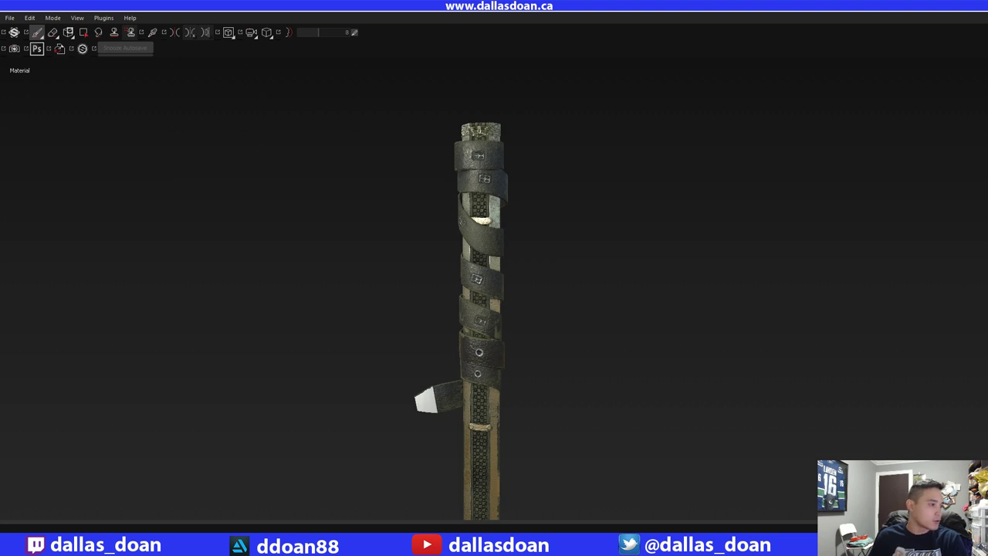
{"action": "middle_click_drag", "start_coordinate": [587, 187], "coordinate": [549, 234], "text": "alt"}
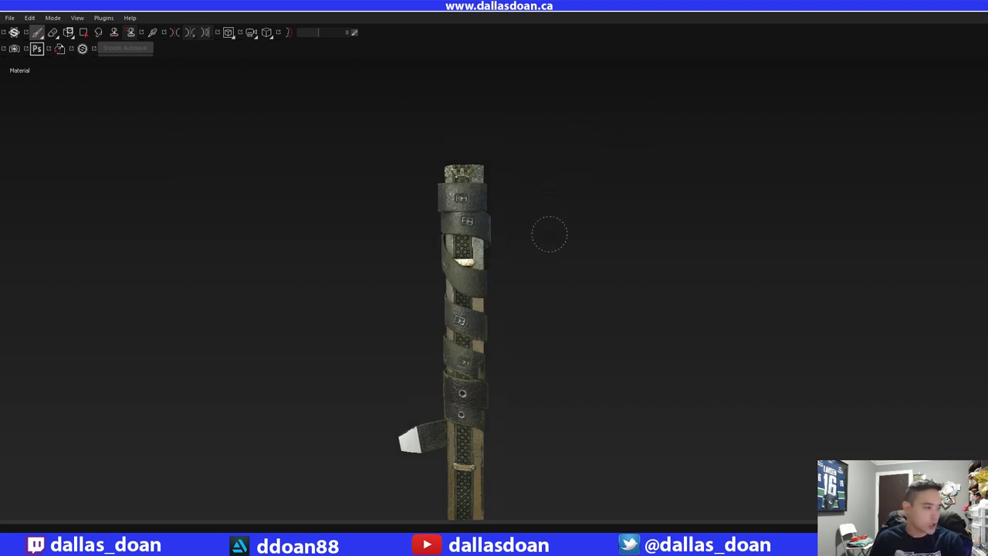
{"action": "left_click_drag", "start_coordinate": [549, 224], "coordinate": [632, 172], "text": "alt"}
{"action": "middle_click_drag", "start_coordinate": [631, 171], "coordinate": [635, 210], "text": "alt"}
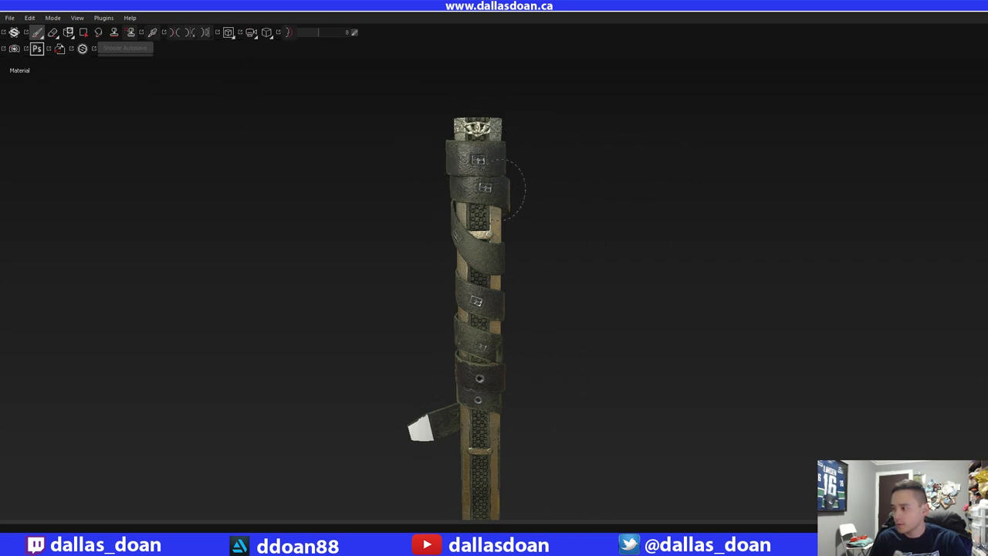
{"action": "scroll", "coordinate": [645, 182], "scroll_direction": "up", "scroll_amount": 3}
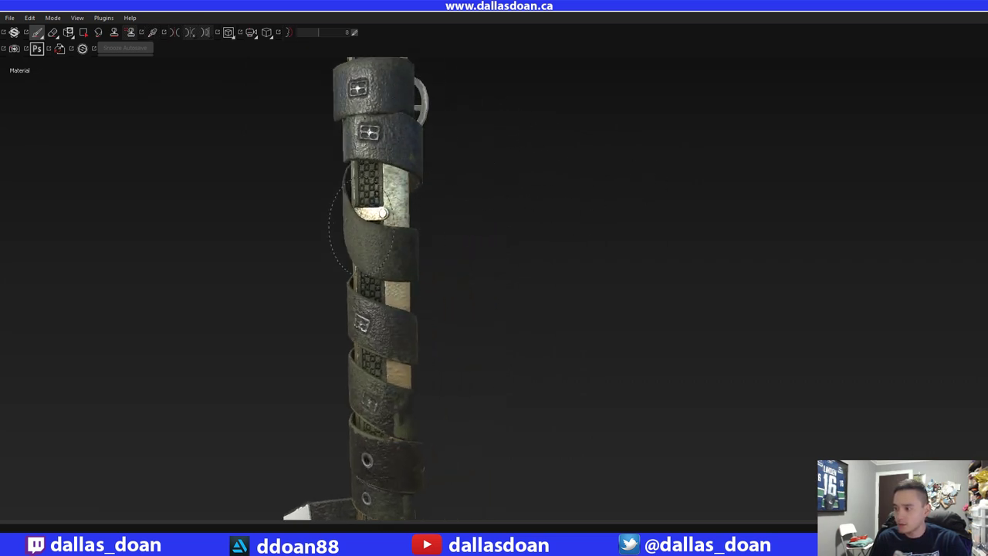
- Examine the gold edges between the leather wraps from all around the scabbard, with the environment lighting rotated
{"action": "left_click_drag", "start_coordinate": [402, 260], "coordinate": [577, 257], "text": "alt"}
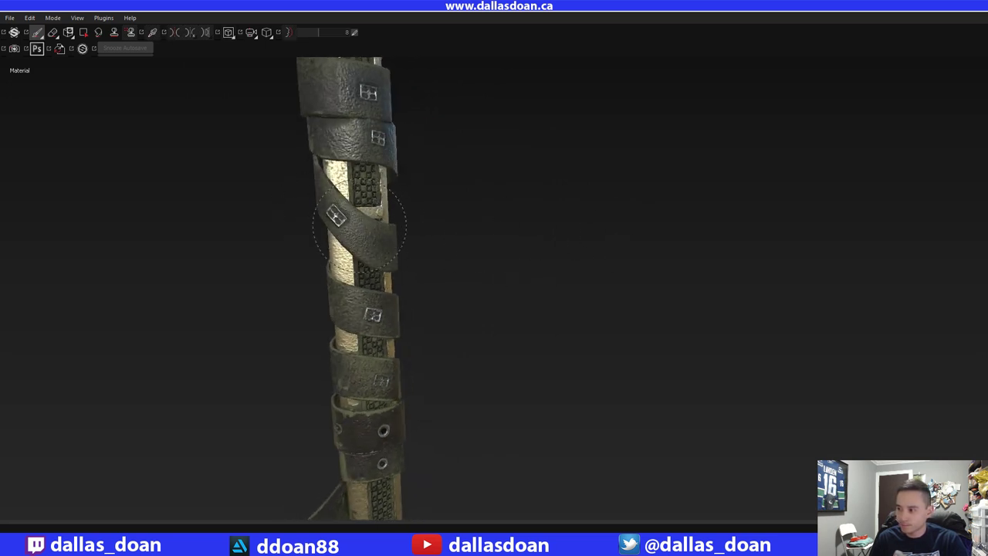
{"action": "mouse_move", "coordinate": [468, 241]}
{"action": "left_mouse_down", "text": "alt"}
{"action": "mouse_move", "coordinate": [481, 260]}
{"action": "mouse_move", "coordinate": [461, 230]}
{"action": "mouse_move", "coordinate": [423, 303]}
{"action": "mouse_move", "coordinate": [574, 283]}
{"action": "mouse_move", "coordinate": [424, 351]}
{"action": "left_mouse_up", "text": "alt"}
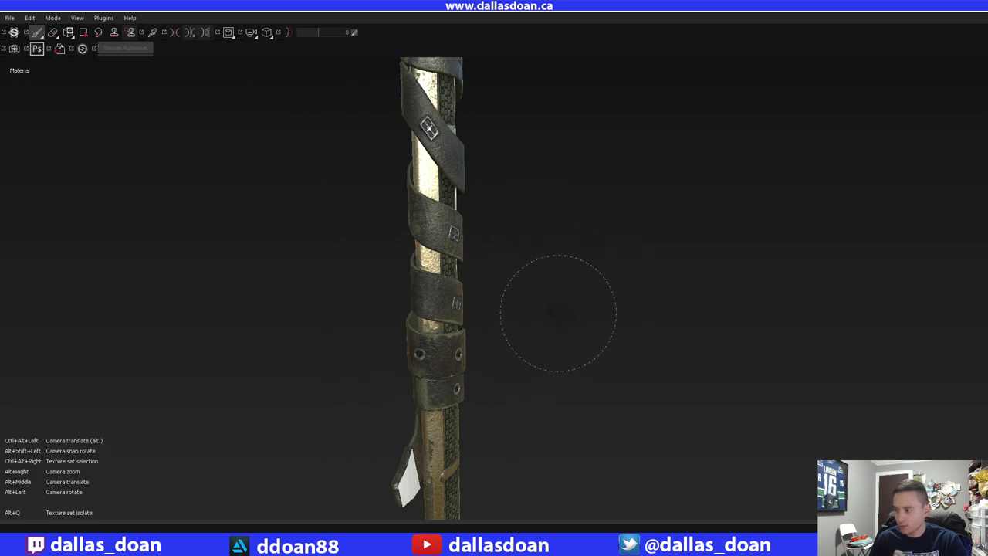
{"action": "left_click_drag", "start_coordinate": [503, 283], "coordinate": [591, 267], "text": "alt"}
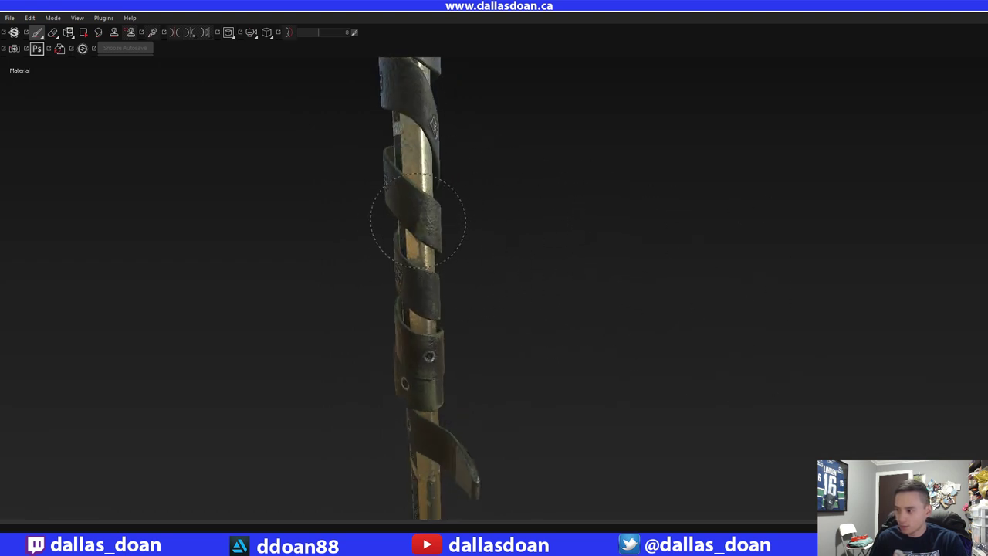
{"action": "mouse_move", "coordinate": [475, 262]}
{"action": "left_mouse_down", "text": "alt"}
{"action": "mouse_move", "coordinate": [492, 240]}
{"action": "mouse_move", "coordinate": [511, 271]}
{"action": "left_mouse_up", "text": "alt"}
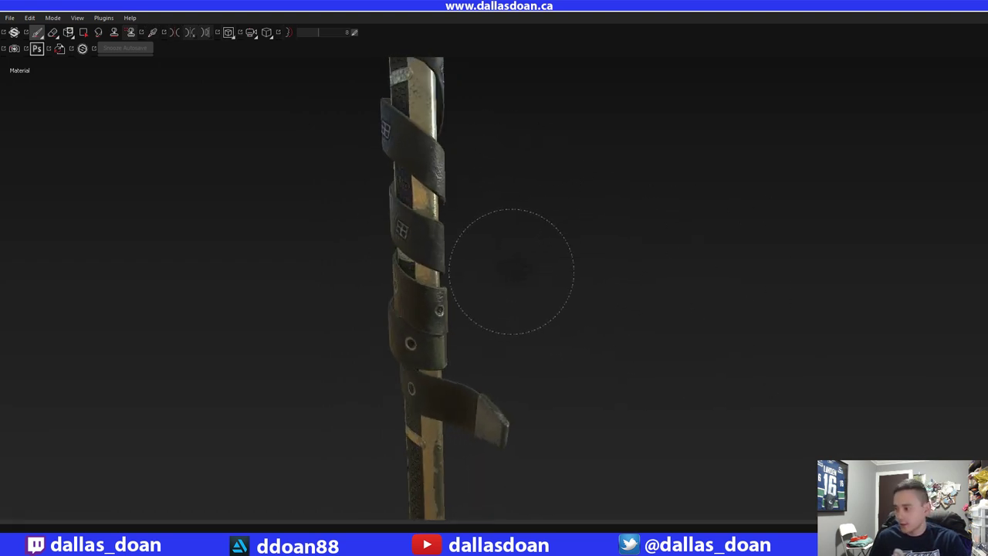
{"action": "mouse_move", "coordinate": [635, 266]}
{"action": "left_mouse_down", "text": "alt"}
{"action": "mouse_move", "coordinate": [434, 343]}
{"action": "mouse_move", "coordinate": [669, 267]}
{"action": "mouse_move", "coordinate": [617, 283]}
{"action": "mouse_move", "coordinate": [277, 256]}
{"action": "mouse_move", "coordinate": [314, 146]}
{"action": "mouse_move", "coordinate": [508, 216]}
{"action": "mouse_move", "coordinate": [494, 257]}
{"action": "left_mouse_up", "text": "alt"}
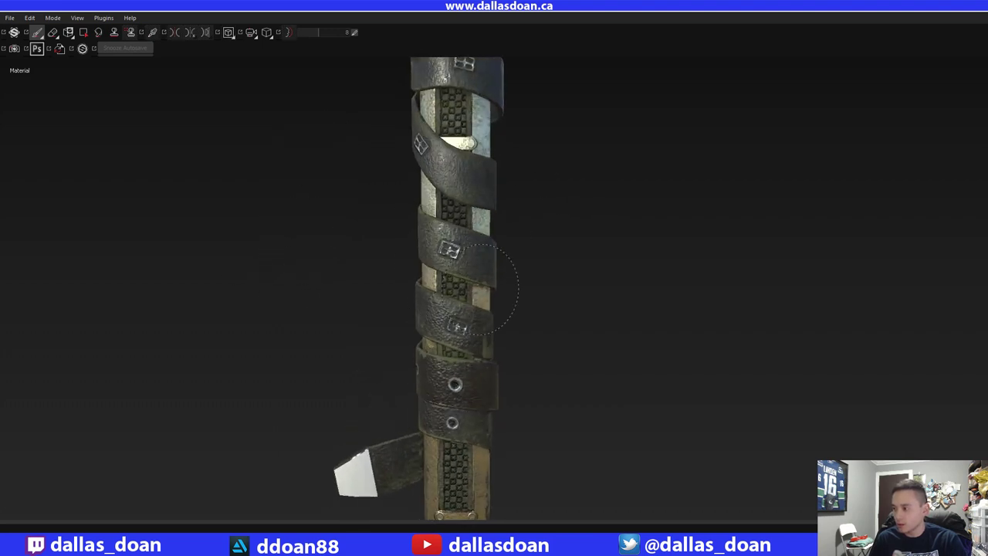
{"action": "mouse_move", "coordinate": [607, 306]}
{"action": "left_mouse_down", "text": "alt"}
{"action": "mouse_move", "coordinate": [508, 326]}
{"action": "mouse_move", "coordinate": [618, 359]}
{"action": "mouse_move", "coordinate": [548, 348]}
{"action": "mouse_move", "coordinate": [485, 456]}
{"action": "left_mouse_up", "text": "alt"}
{"action": "left_click_drag", "start_coordinate": [494, 472], "coordinate": [269, 313], "text": "alt"}
{"action": "middle_click_drag", "start_coordinate": [471, 309], "coordinate": [481, 223], "text": "alt"}
{"action": "right_click_drag", "start_coordinate": [481, 223], "coordinate": [206, 325], "text": "alt"}
{"action": "mouse_move", "coordinate": [452, 202]}
{"action": "left_mouse_down", "text": "alt"}
{"action": "mouse_move", "coordinate": [463, 192]}
{"action": "mouse_move", "coordinate": [463, 144]}
{"action": "mouse_move", "coordinate": [510, 132]}
{"action": "left_mouse_up", "text": "alt"}
{"action": "middle_click_drag", "start_coordinate": [509, 132], "coordinate": [522, 196], "text": "alt"}
{"action": "right_click_drag", "start_coordinate": [566, 195], "coordinate": [525, 219], "text": "shift"}
{"action": "left_click_drag", "start_coordinate": [574, 259], "coordinate": [556, 315], "text": "alt"}
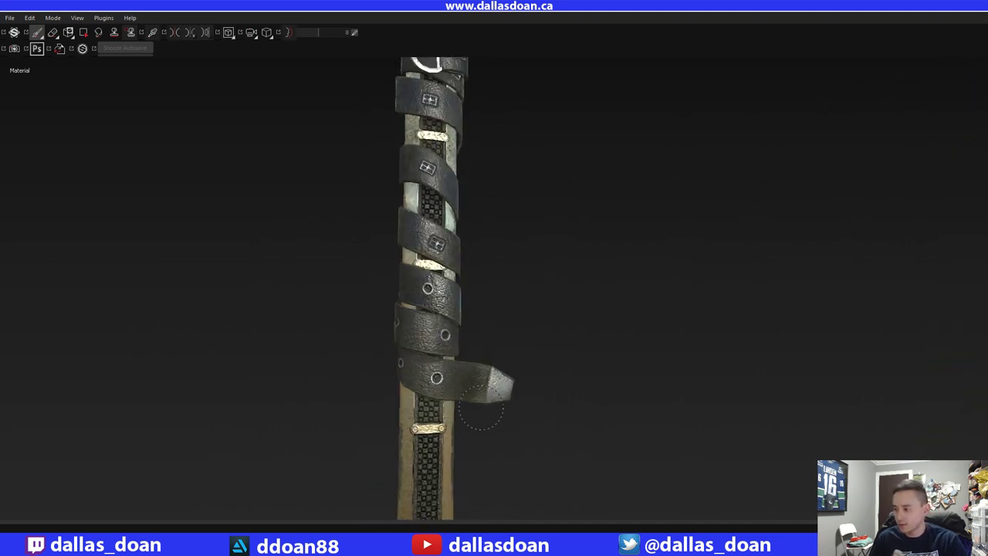
- Examine the dirt from the scabbard's opening down to its gold tip, and compare the whole scabbard with the sword
{"action": "left_click_drag", "start_coordinate": [442, 394], "coordinate": [585, 224], "text": "alt"}
{"action": "left_click_drag", "start_coordinate": [465, 289], "coordinate": [473, 225], "text": "alt"}
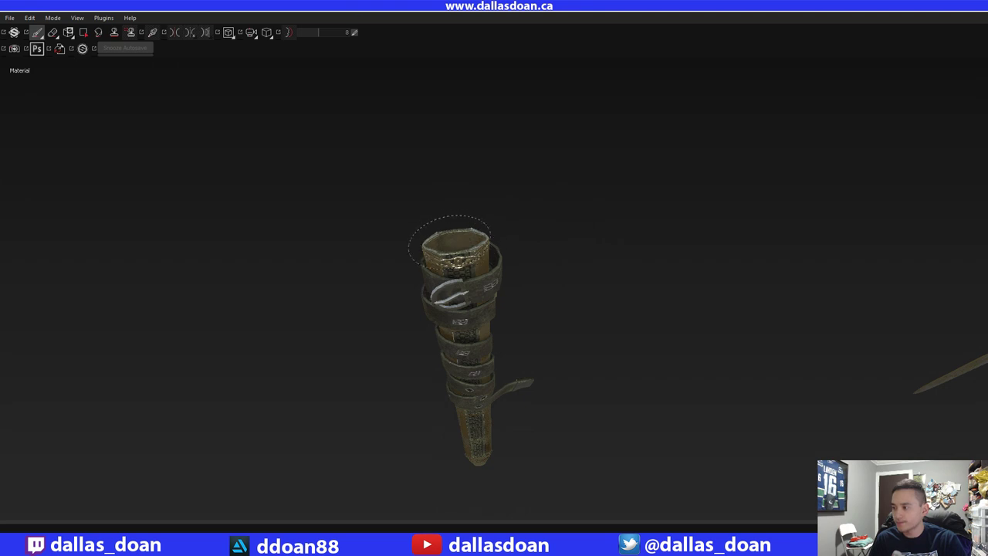
{"action": "left_click_drag", "start_coordinate": [599, 328], "coordinate": [651, 241], "text": "alt"}
{"action": "mouse_move", "coordinate": [629, 144]}
{"action": "middle_mouse_down", "text": "alt"}
{"action": "mouse_move", "coordinate": [613, 125]}
{"action": "mouse_move", "coordinate": [625, 115]}
{"action": "middle_mouse_up", "text": "alt"}
{"action": "middle_click_drag", "start_coordinate": [458, 485], "coordinate": [466, 320], "text": "alt"}
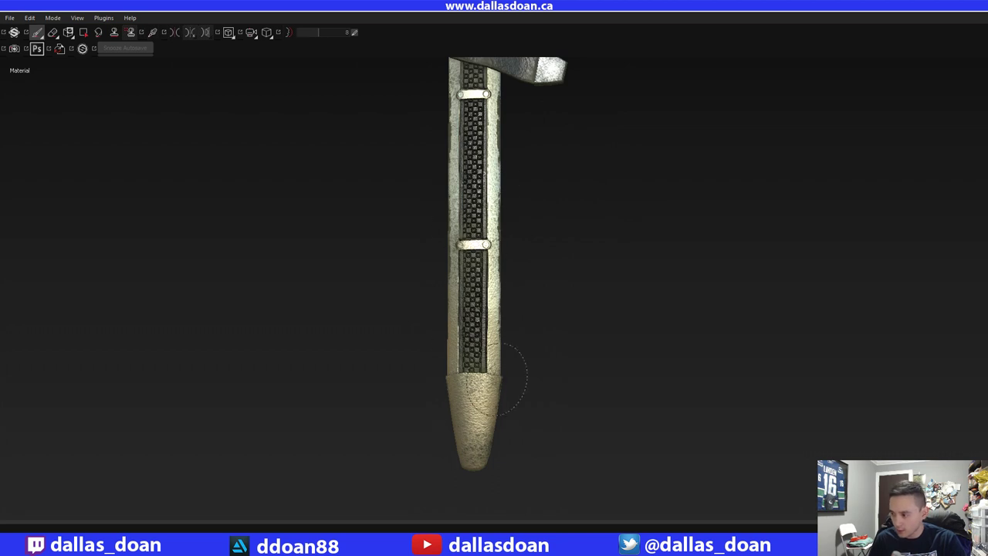
{"action": "left_click_drag", "start_coordinate": [577, 146], "coordinate": [479, 242]}
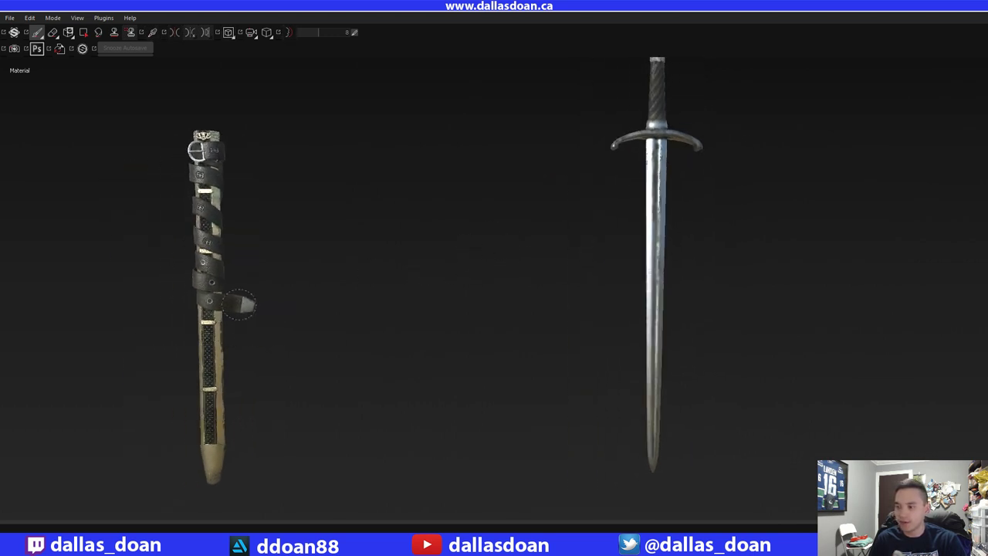
{"action": "left_click_drag", "start_coordinate": [240, 305], "coordinate": [367, 251]}
- Restore the interface panels and move the Dust layer out of the Leather Fine Aged folder to directly below dirt copy 1
{"action": "key", "text": "Tab"}
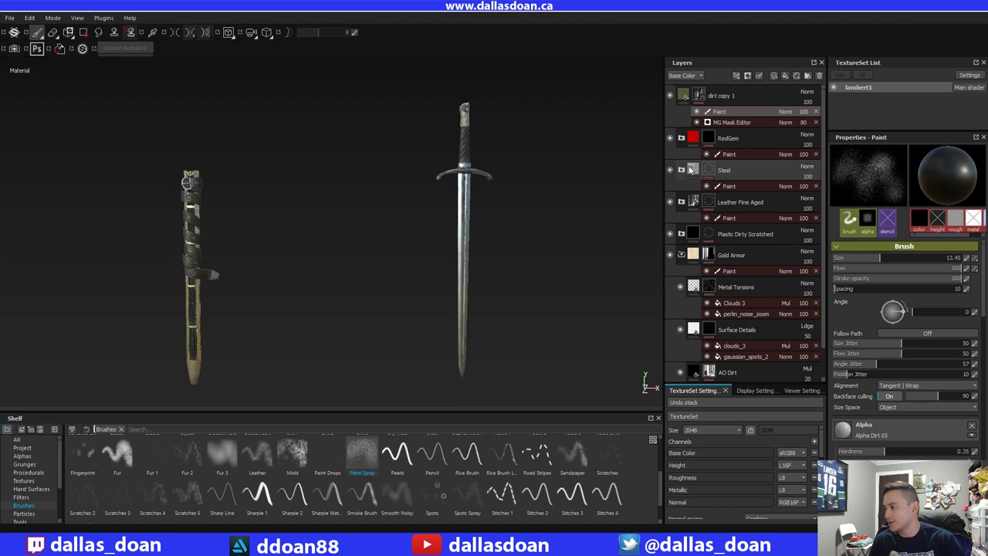
{"action": "left_click", "coordinate": [681, 254]}
{"action": "left_click", "coordinate": [681, 234]}
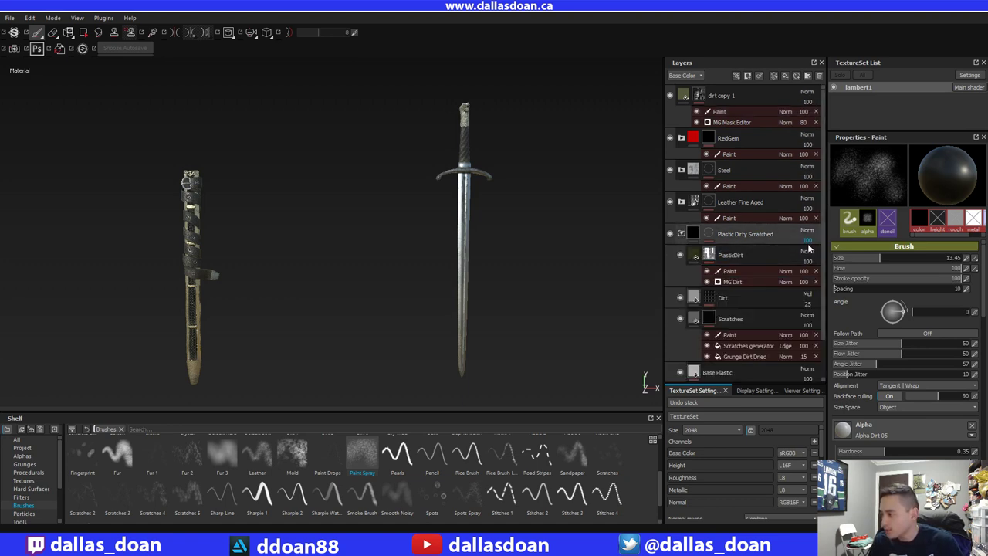
{"action": "left_click", "coordinate": [681, 232]}
{"action": "left_click", "coordinate": [682, 202]}
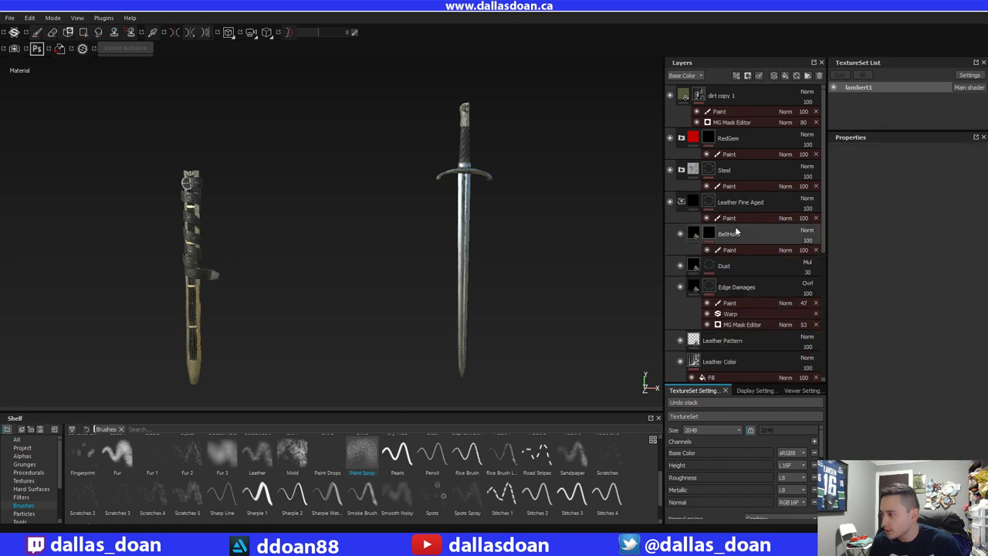
{"action": "left_click", "coordinate": [731, 267]}
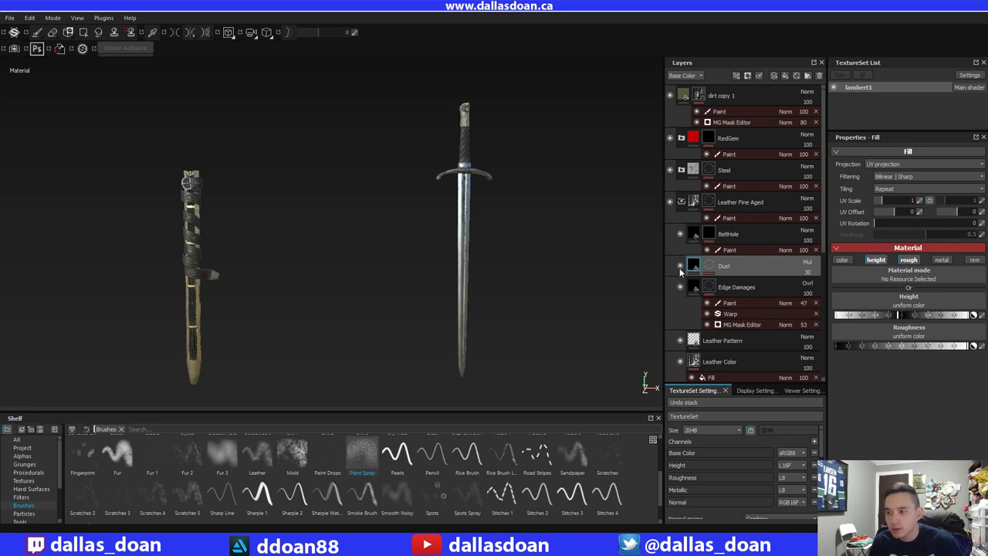
{"action": "left_click_drag", "start_coordinate": [723, 269], "coordinate": [722, 141]}
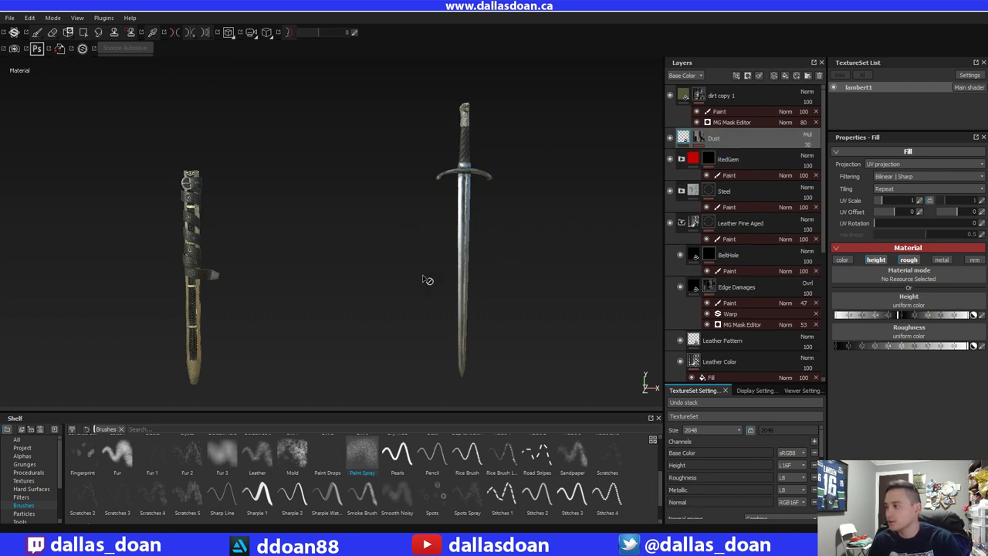
- Compare the sword's hilt and upper blade with the Dust layer hidden and shown, ending in the material view
{"action": "left_click_drag", "start_coordinate": [401, 268], "coordinate": [502, 240], "text": "alt"}
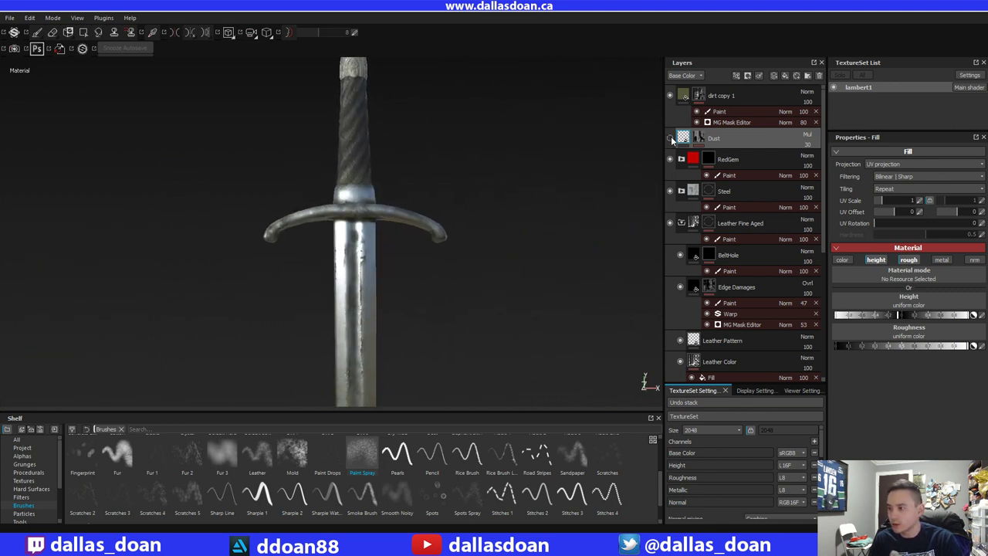
{"action": "middle_click_drag", "start_coordinate": [500, 208], "coordinate": [461, 203], "text": "alt"}
{"action": "left_click_drag", "start_coordinate": [429, 131], "coordinate": [463, 198], "text": "alt"}
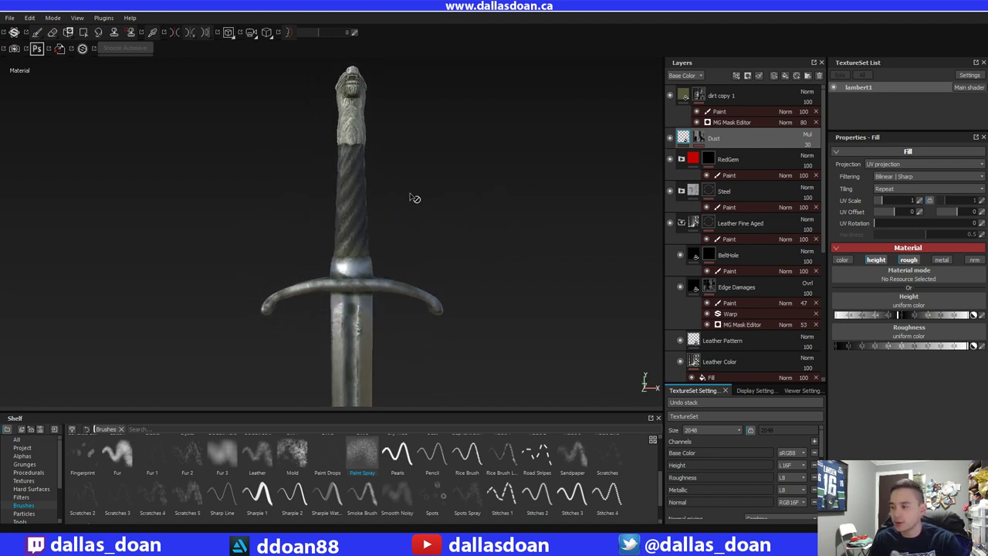
{"action": "key", "text": "b"}
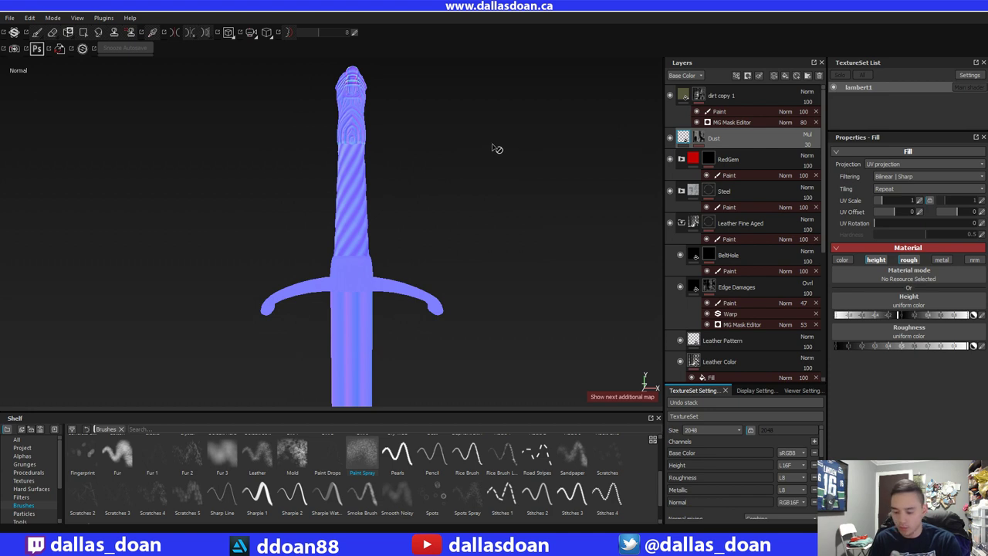
{"action": "key", "text": "m"}
- Add a paint effect to the Dust layer's mask above its MG Mask Editor
{"action": "left_click", "coordinate": [698, 141]}
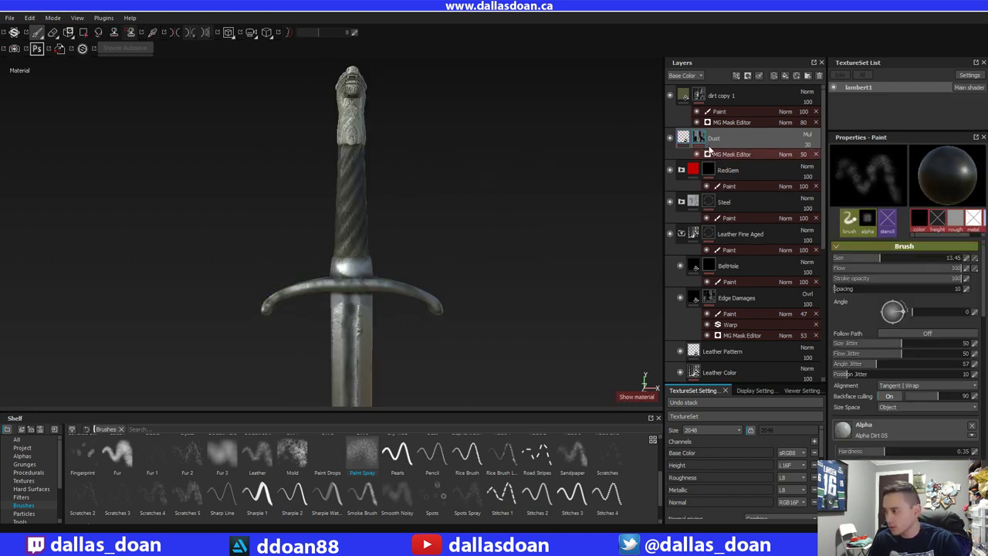
{"action": "left_click", "coordinate": [685, 137]}
{"action": "right_click", "coordinate": [684, 143]}
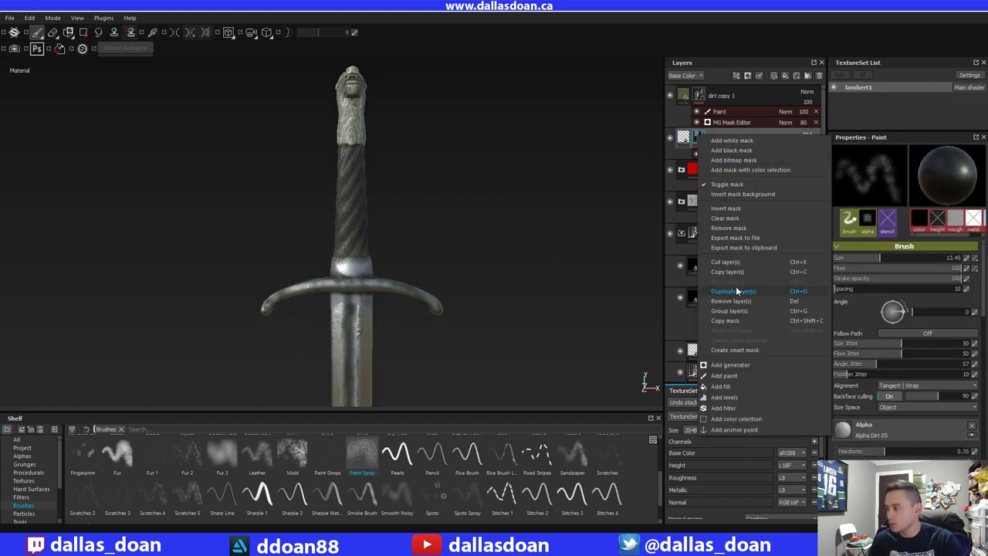
{"action": "left_click", "coordinate": [744, 375]}
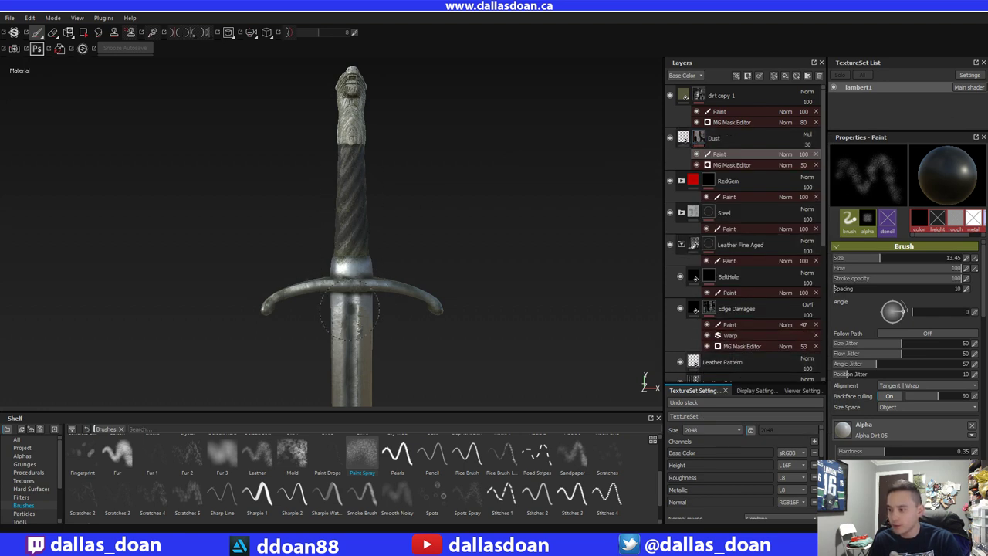
- Examine the Dust layer's effect on the hilt and the whole sword from different angles under rotated environment lighting
{"action": "middle_click_drag", "start_coordinate": [480, 220], "coordinate": [486, 256], "text": "alt"}
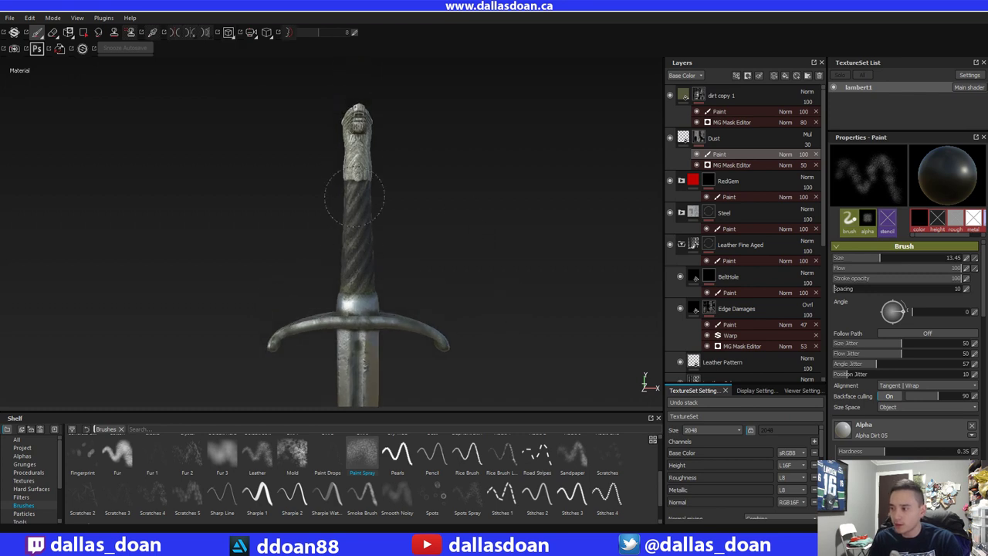
{"action": "left_click_drag", "start_coordinate": [511, 160], "coordinate": [78, 206], "text": "alt"}
{"action": "key", "text": "f"}
{"action": "middle_click_drag", "start_coordinate": [488, 136], "coordinate": [424, 166], "text": "alt"}
{"action": "right_click_drag", "start_coordinate": [424, 165], "coordinate": [395, 190], "text": "shift"}
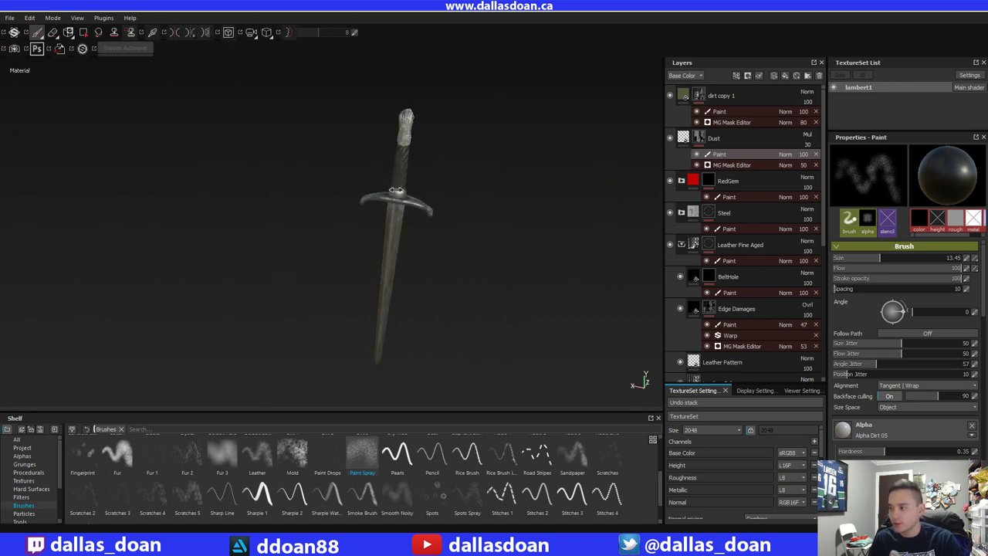
- Examine the Dust layer's effect along the sword blade from the crossguard down to the tip
{"action": "mouse_move", "coordinate": [395, 190]}
{"action": "left_mouse_down", "text": "alt"}
{"action": "mouse_move", "coordinate": [392, 166]}
{"action": "mouse_move", "coordinate": [417, 193]}
{"action": "left_mouse_up", "text": "alt"}
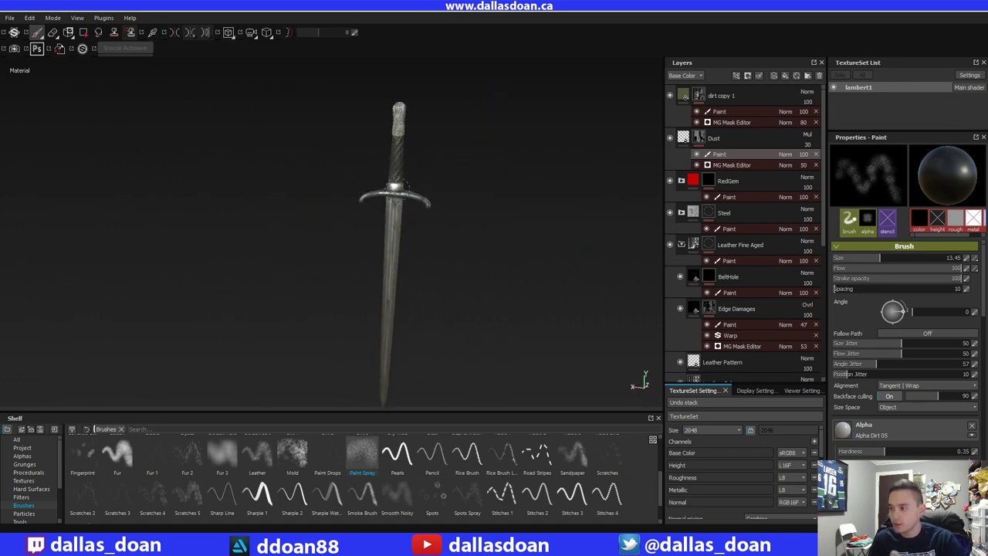
{"action": "left_click_drag", "start_coordinate": [492, 219], "coordinate": [538, 198], "text": "alt"}
{"action": "right_click_drag", "start_coordinate": [538, 199], "coordinate": [569, 260], "text": "alt"}
{"action": "middle_click_drag", "start_coordinate": [336, 282], "coordinate": [391, 203], "text": "alt"}
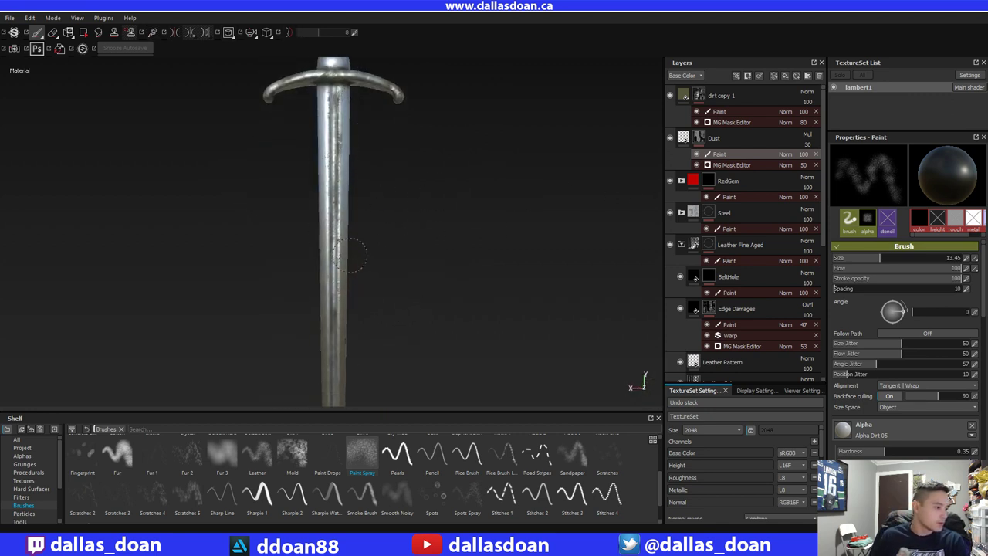
{"action": "middle_click_drag", "start_coordinate": [359, 290], "coordinate": [328, 157], "text": "alt"}
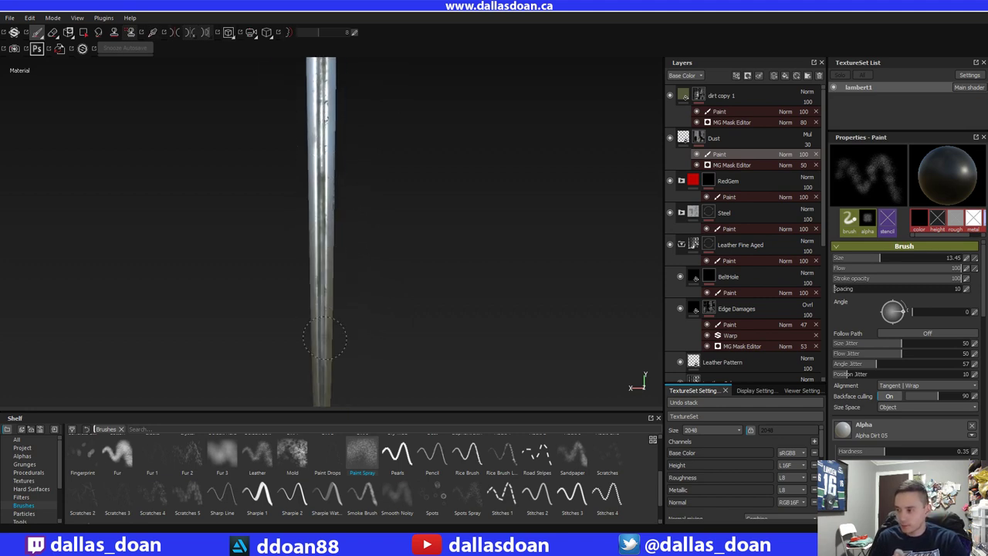
{"action": "middle_click_drag", "start_coordinate": [324, 338], "coordinate": [351, 193], "text": "alt"}
{"action": "left_click_drag", "start_coordinate": [321, 299], "coordinate": [421, 159], "text": "alt"}
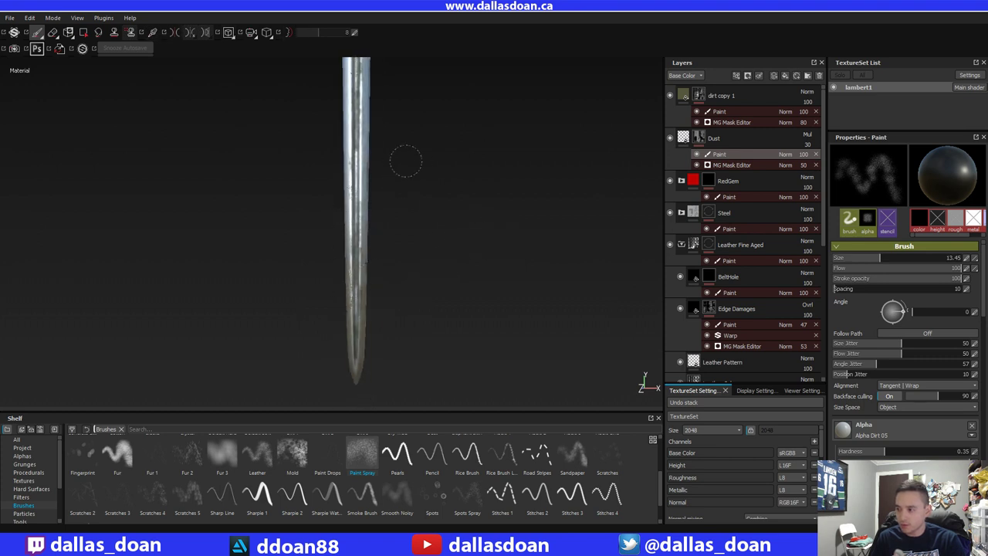
{"action": "middle_click_drag", "start_coordinate": [406, 161], "coordinate": [456, 243], "text": "alt"}
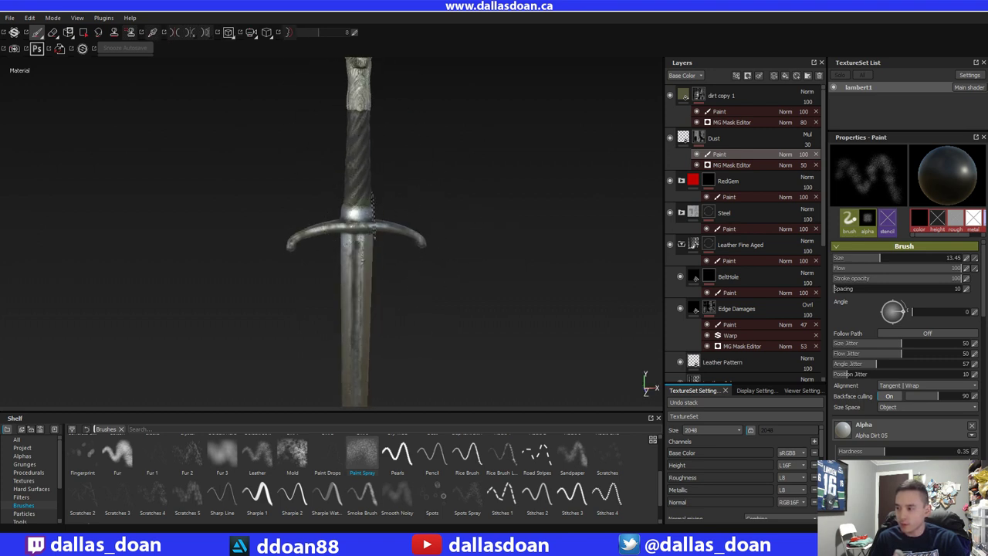
- Examine the dust on the pommel, leather grip, crossguard and upper blade from several angles
{"action": "middle_click_drag", "start_coordinate": [365, 211], "coordinate": [380, 256], "text": "alt"}
{"action": "left_click_drag", "start_coordinate": [359, 117], "coordinate": [492, 243], "text": "alt"}
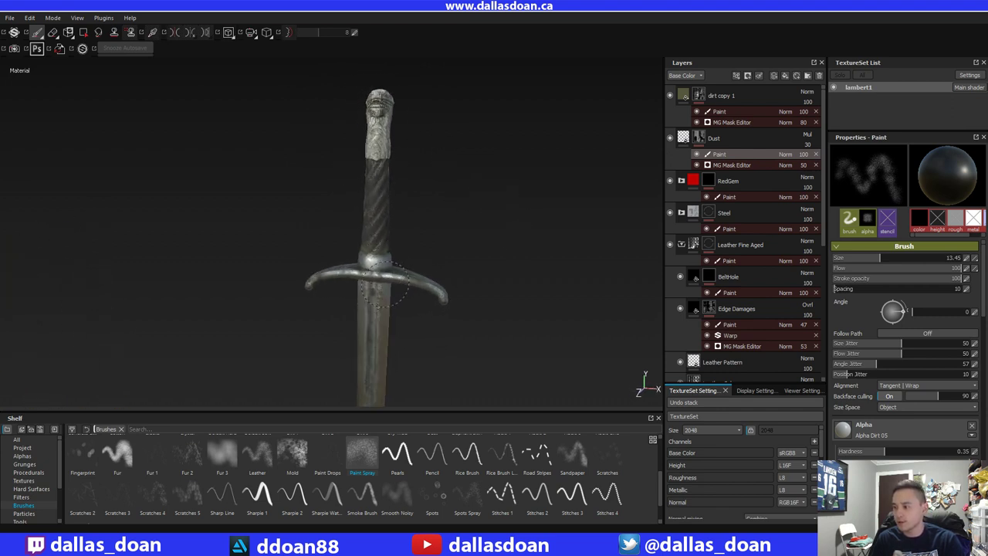
{"action": "mouse_move", "coordinate": [426, 285]}
{"action": "left_mouse_down", "text": "alt"}
{"action": "mouse_move", "coordinate": [512, 208]}
{"action": "mouse_move", "coordinate": [495, 212]}
{"action": "left_mouse_up", "text": "alt"}
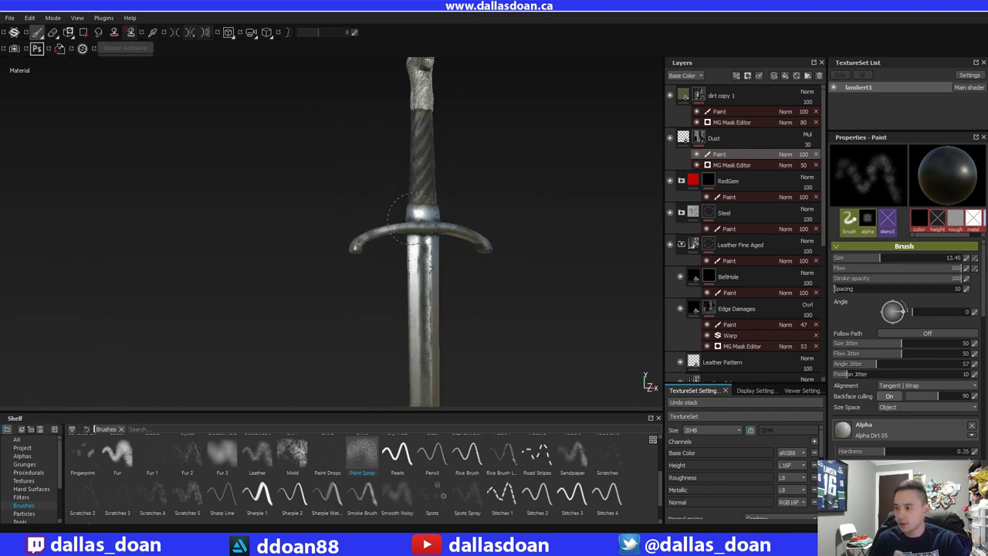
{"action": "left_click_drag", "start_coordinate": [539, 180], "coordinate": [404, 221], "text": "alt"}
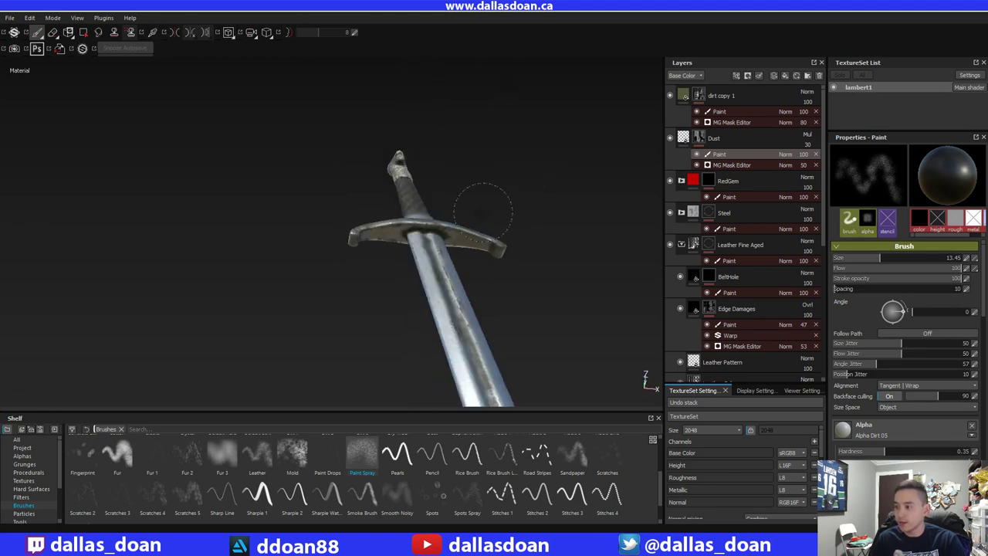
{"action": "left_click_drag", "start_coordinate": [502, 265], "coordinate": [461, 248], "text": "alt"}
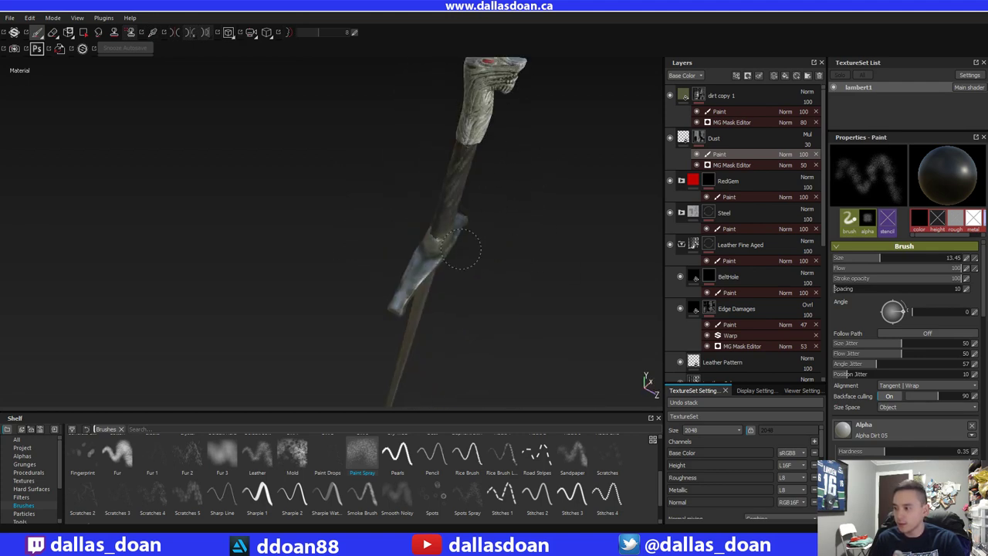
{"action": "left_click_drag", "start_coordinate": [444, 189], "coordinate": [283, 288], "text": "alt"}
- Compare the scabbard's buckle and upper leather straps with the Dust layer hidden and shown
{"action": "middle_click_drag", "start_coordinate": [283, 289], "coordinate": [500, 226], "text": "alt"}
{"action": "left_click_drag", "start_coordinate": [501, 225], "coordinate": [307, 249], "text": "alt"}
{"action": "left_click_drag", "start_coordinate": [417, 218], "coordinate": [356, 168], "text": "alt"}
{"action": "middle_click_drag", "start_coordinate": [356, 168], "coordinate": [410, 219], "text": "alt"}
{"action": "left_click_drag", "start_coordinate": [409, 220], "coordinate": [471, 211], "text": "alt"}
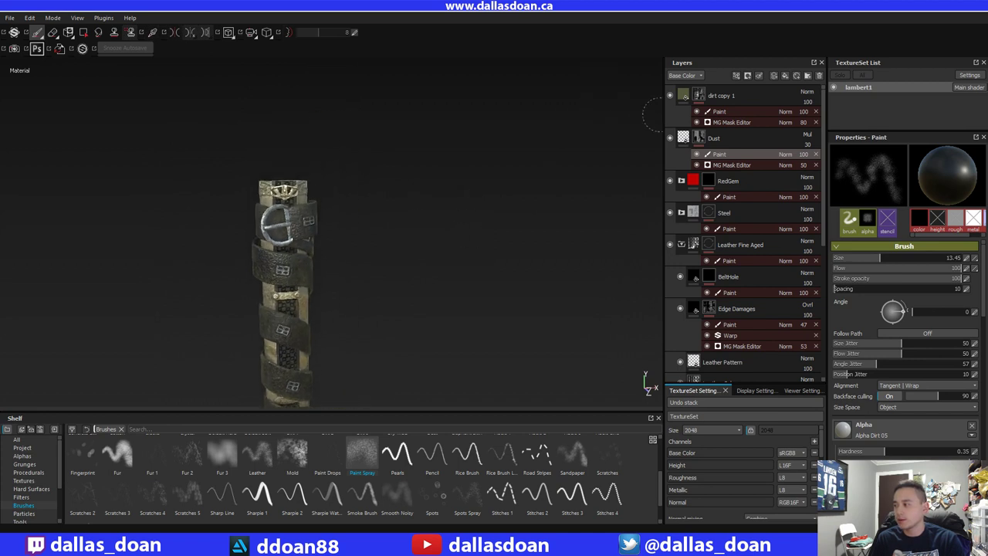
{"action": "left_click", "coordinate": [670, 138]}
{"action": "left_click", "coordinate": [671, 138]}
{"action": "right_click_drag", "start_coordinate": [378, 252], "coordinate": [541, 224], "text": "alt"}
{"action": "middle_click_drag", "start_coordinate": [181, 304], "coordinate": [332, 249], "text": "alt"}
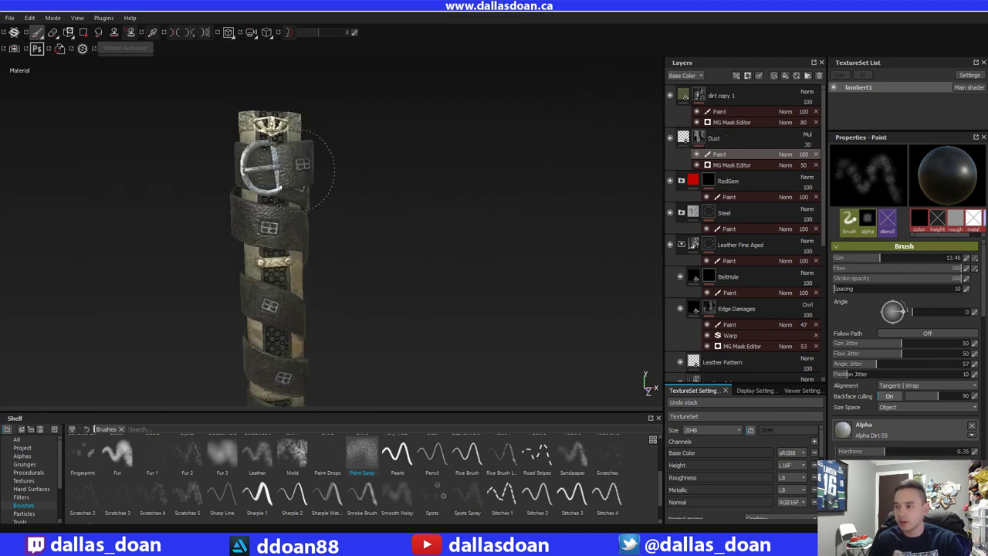
{"action": "left_click_drag", "start_coordinate": [239, 220], "coordinate": [355, 181], "text": "alt"}
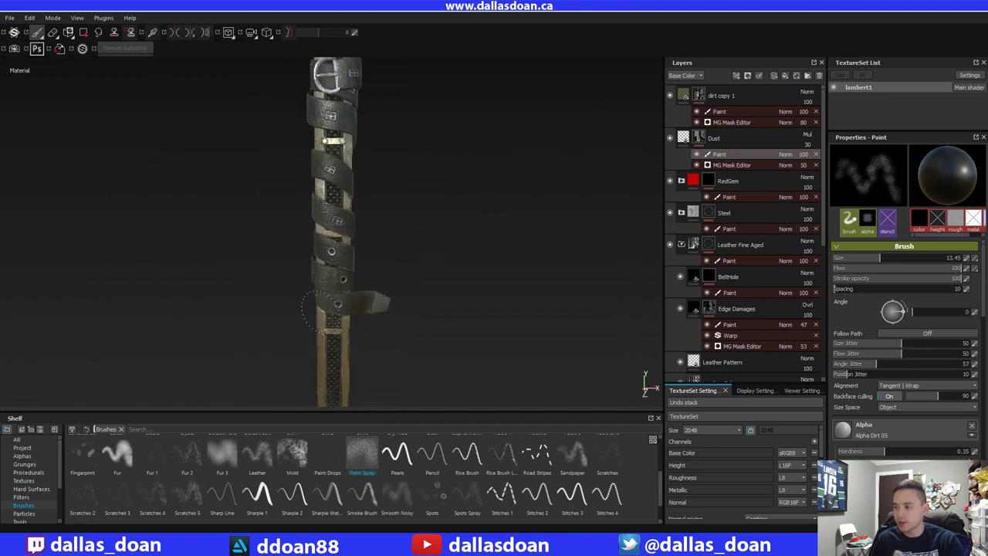
- Check the scabbard's lower straps, metal bands and tip, toggling the Dust layer's visibility to compare
{"action": "left_click_drag", "start_coordinate": [370, 301], "coordinate": [419, 170], "text": "alt"}
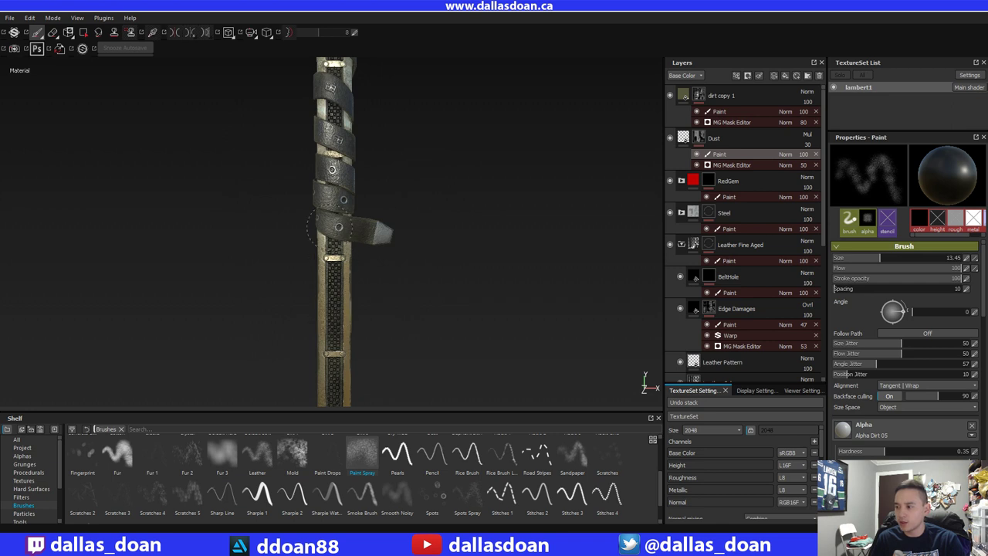
{"action": "mouse_move", "coordinate": [428, 259]}
{"action": "left_mouse_down", "text": "alt"}
{"action": "mouse_move", "coordinate": [433, 214]}
{"action": "mouse_move", "coordinate": [336, 268]}
{"action": "left_mouse_up", "text": "alt"}
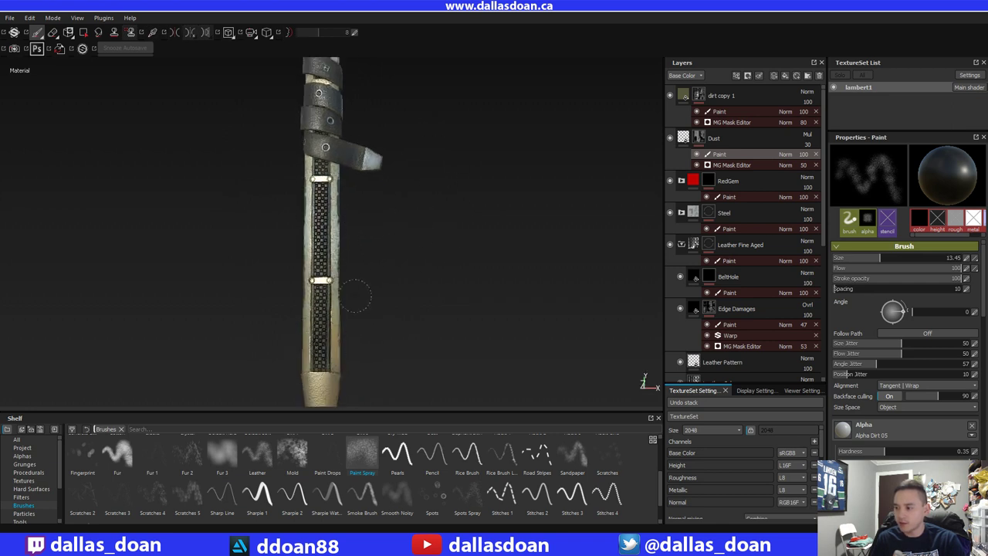
{"action": "middle_click_drag", "start_coordinate": [355, 296], "coordinate": [351, 206], "text": "alt"}
{"action": "left_click_drag", "start_coordinate": [334, 270], "coordinate": [319, 351]}
{"action": "middle_click_drag", "start_coordinate": [412, 170], "coordinate": [407, 282], "text": "alt"}
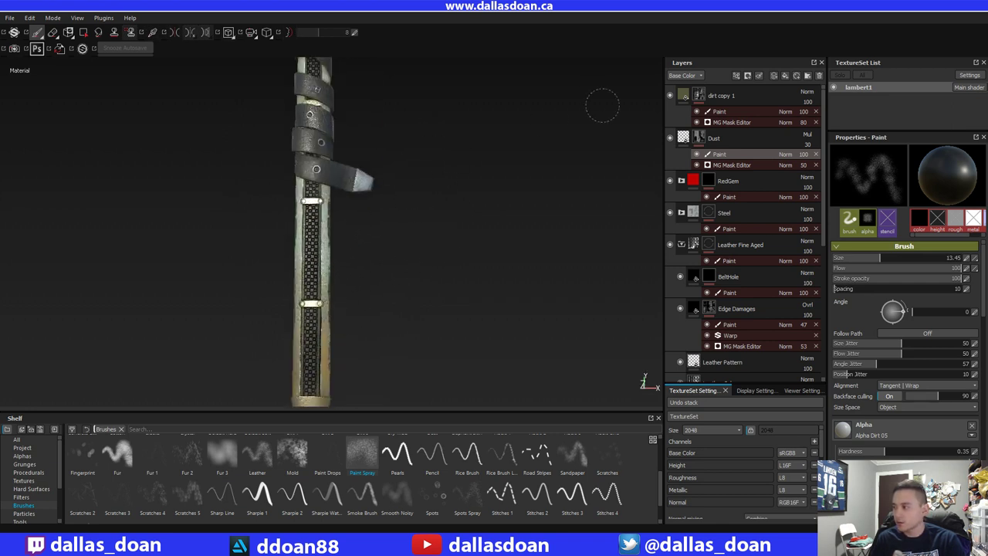
{"action": "left_click", "coordinate": [670, 138]}
- Examine the dust and dirt over the whole scabbard, ending on the straps around its upper end
{"action": "left_click_drag", "start_coordinate": [518, 213], "coordinate": [437, 258], "text": "alt"}
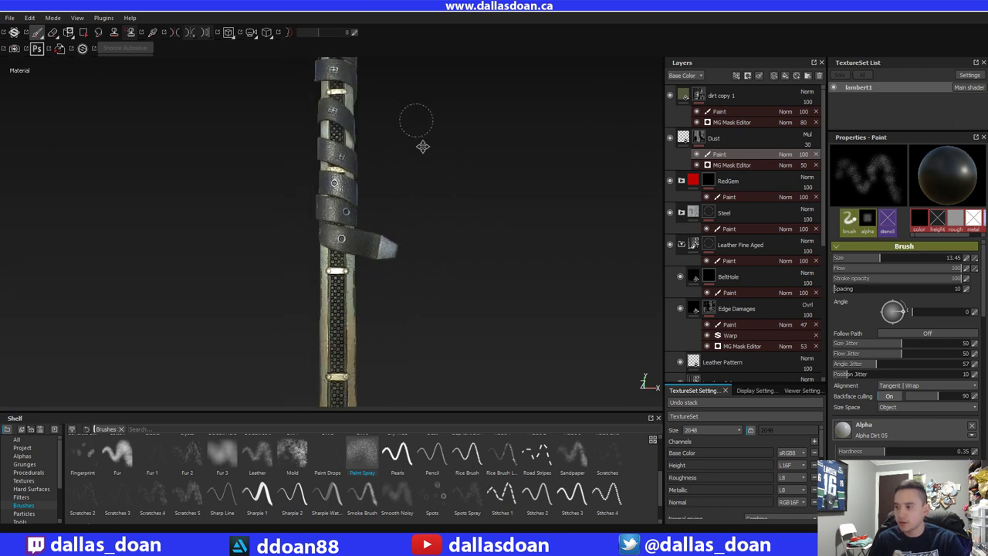
{"action": "left_click_drag", "start_coordinate": [415, 115], "coordinate": [397, 164], "text": "alt"}
{"action": "mouse_move", "coordinate": [337, 138]}
{"action": "left_mouse_down", "text": "alt"}
{"action": "mouse_move", "coordinate": [368, 208]}
{"action": "mouse_move", "coordinate": [337, 200]}
{"action": "mouse_move", "coordinate": [450, 166]}
{"action": "mouse_move", "coordinate": [293, 224]}
{"action": "mouse_move", "coordinate": [348, 225]}
{"action": "mouse_move", "coordinate": [346, 275]}
{"action": "left_mouse_up", "text": "alt"}
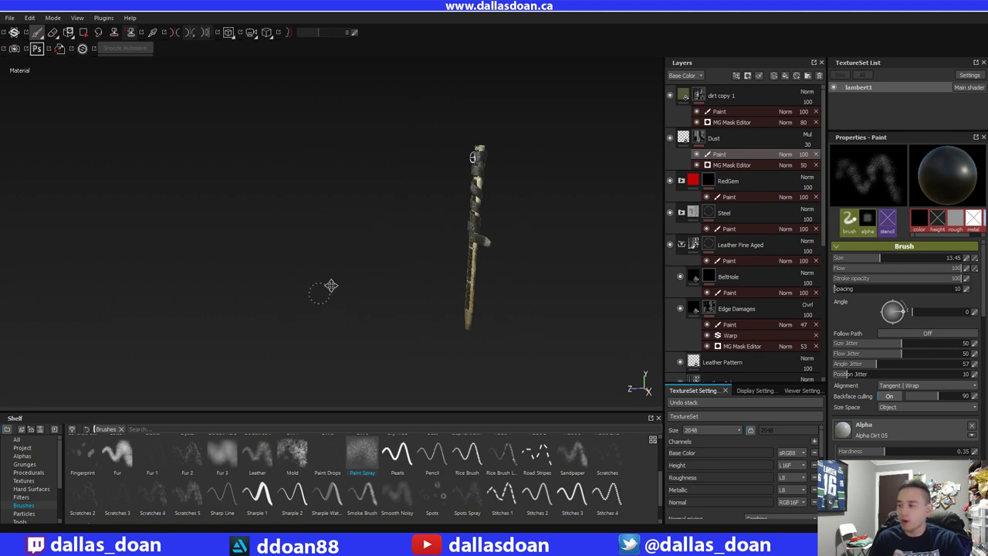
{"action": "middle_click_drag", "start_coordinate": [330, 286], "coordinate": [370, 258], "text": "alt"}
{"action": "left_click_drag", "start_coordinate": [380, 249], "coordinate": [345, 207], "text": "alt"}
{"action": "mouse_move", "coordinate": [383, 174]}
{"action": "left_mouse_down", "text": "alt"}
{"action": "mouse_move", "coordinate": [402, 185]}
{"action": "mouse_move", "coordinate": [375, 209]}
{"action": "mouse_move", "coordinate": [360, 214]}
{"action": "mouse_move", "coordinate": [391, 182]}
{"action": "mouse_move", "coordinate": [348, 190]}
{"action": "left_mouse_up", "text": "alt"}
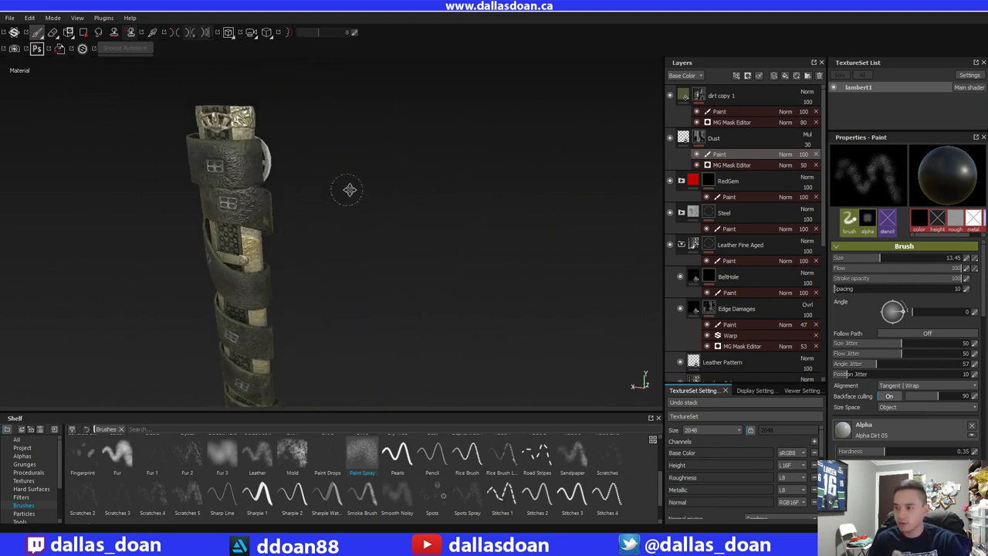
{"action": "middle_click_drag", "start_coordinate": [348, 190], "coordinate": [431, 144], "text": "alt"}
{"action": "middle_click_drag", "start_coordinate": [316, 94], "coordinate": [422, 200], "text": "alt"}
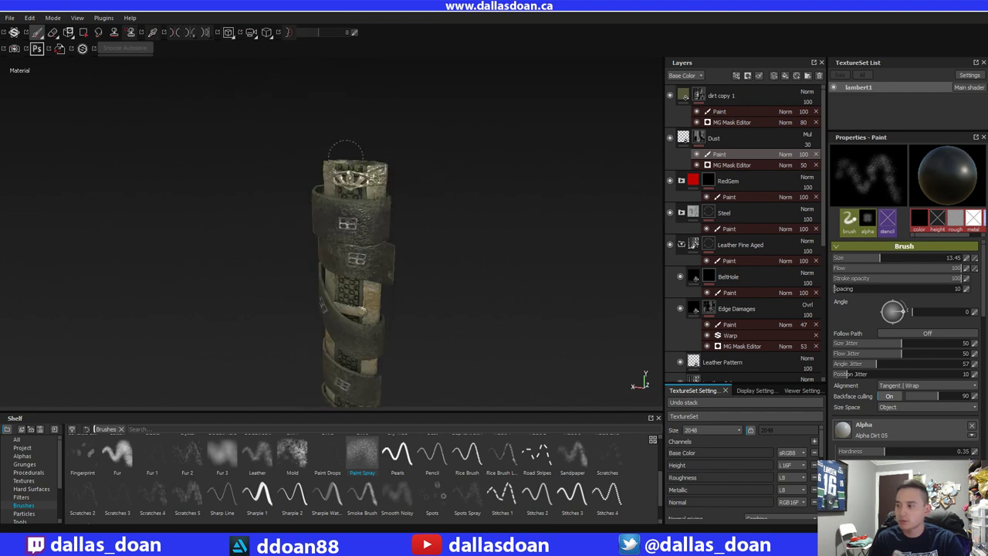
- Examine the dirt and dust coverage on the scabbard's straps, buckle, frame and tip from several sides
{"action": "left_click_drag", "start_coordinate": [400, 264], "coordinate": [459, 149], "text": "alt"}
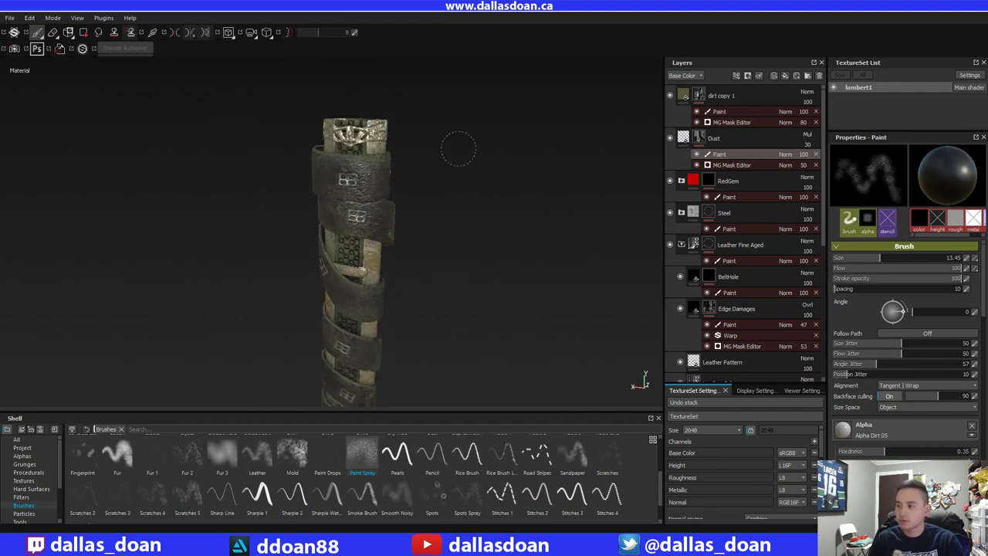
{"action": "mouse_move", "coordinate": [430, 296]}
{"action": "left_mouse_down", "text": "alt"}
{"action": "mouse_move", "coordinate": [440, 211]}
{"action": "mouse_move", "coordinate": [410, 216]}
{"action": "mouse_move", "coordinate": [440, 236]}
{"action": "mouse_move", "coordinate": [388, 200]}
{"action": "mouse_move", "coordinate": [410, 194]}
{"action": "mouse_move", "coordinate": [333, 224]}
{"action": "left_mouse_up", "text": "alt"}
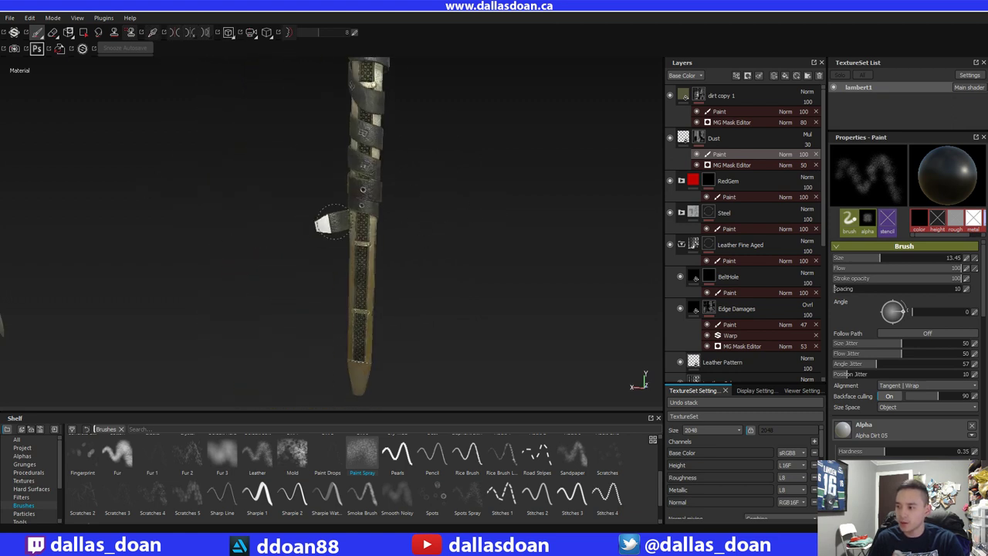
{"action": "left_click_drag", "start_coordinate": [359, 308], "coordinate": [388, 184], "text": "alt"}
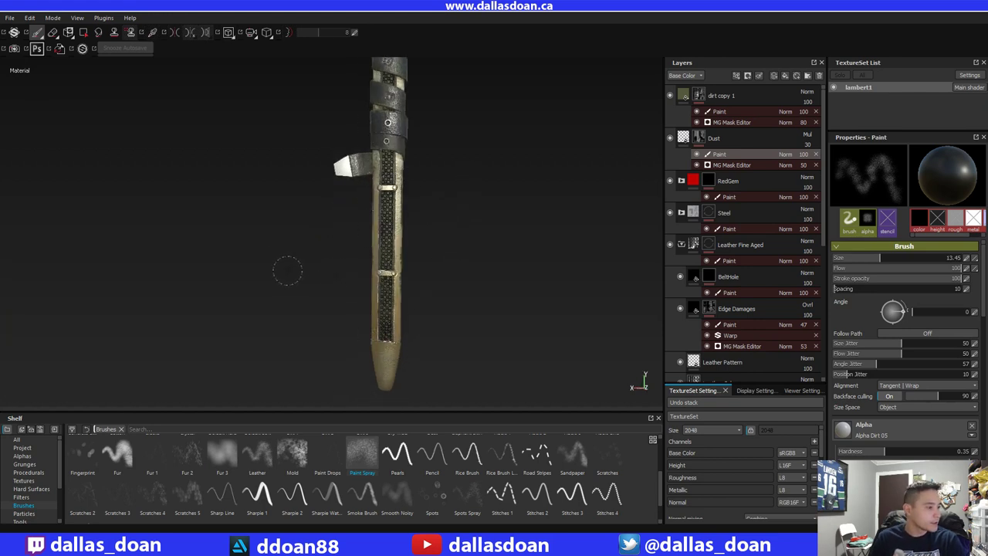
{"action": "left_click_drag", "start_coordinate": [291, 240], "coordinate": [441, 213], "text": "alt"}
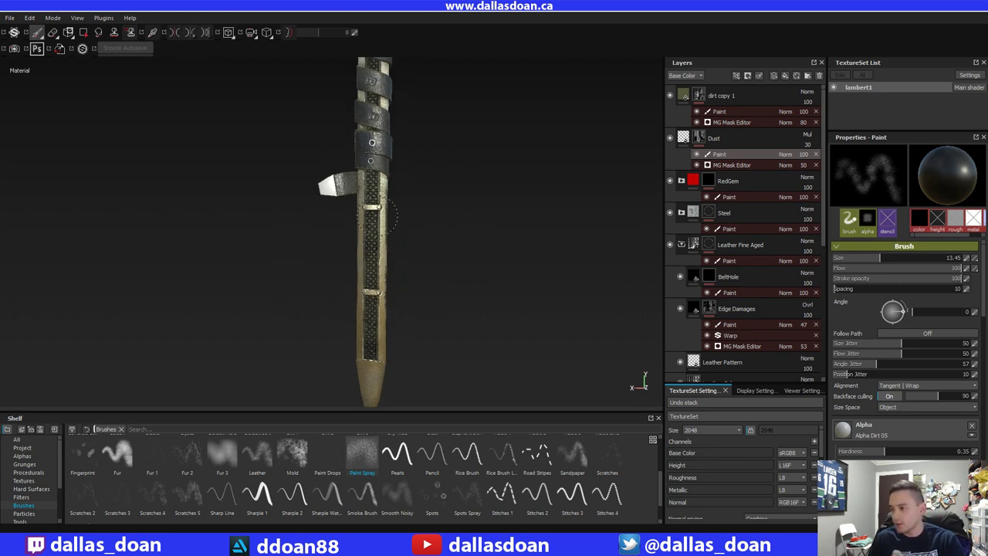
{"action": "middle_click_drag", "start_coordinate": [377, 367], "coordinate": [289, 93], "text": "alt"}
{"action": "right_click_drag", "start_coordinate": [289, 93], "coordinate": [304, 202], "text": "alt"}
{"action": "scroll", "coordinate": [416, 274], "scroll_direction": "down", "scroll_amount": 2}
{"action": "middle_click_drag", "start_coordinate": [416, 274], "coordinate": [313, 238], "text": "alt"}
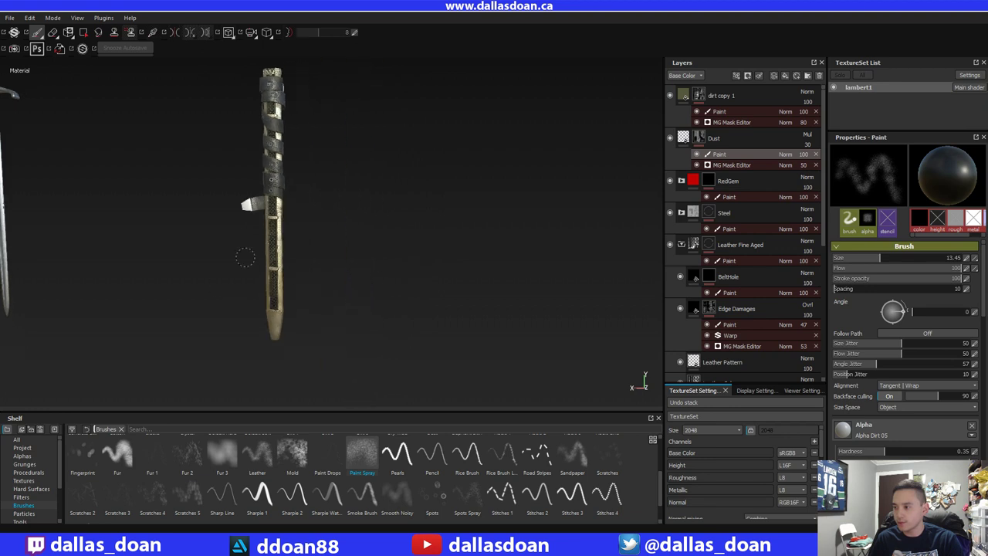
{"action": "middle_click_drag", "start_coordinate": [245, 258], "coordinate": [433, 297], "text": "alt"}
{"action": "left_click_drag", "start_coordinate": [432, 296], "coordinate": [339, 199], "text": "alt"}
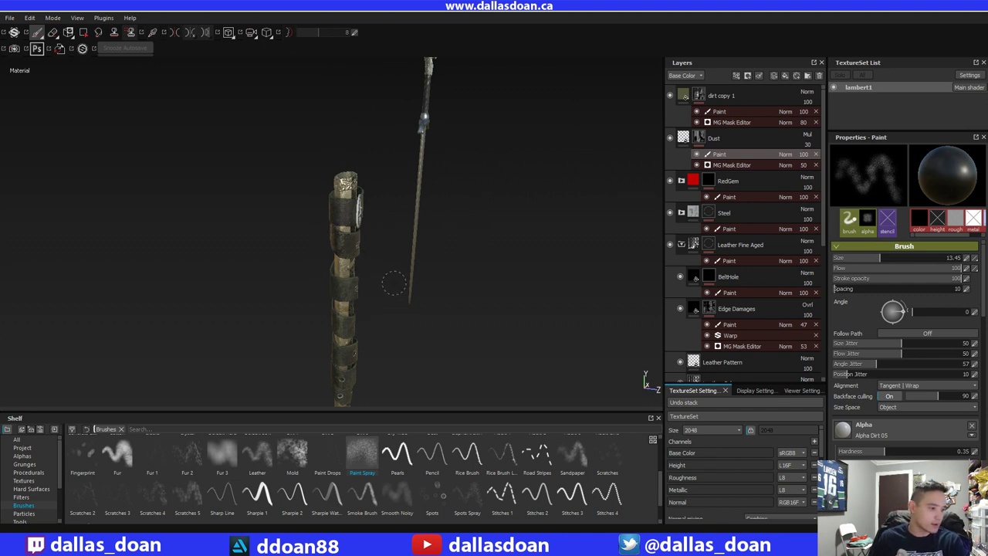
{"action": "middle_click_drag", "start_coordinate": [394, 283], "coordinate": [402, 200], "text": "alt"}
{"action": "middle_click_drag", "start_coordinate": [409, 314], "coordinate": [414, 193], "text": "alt"}
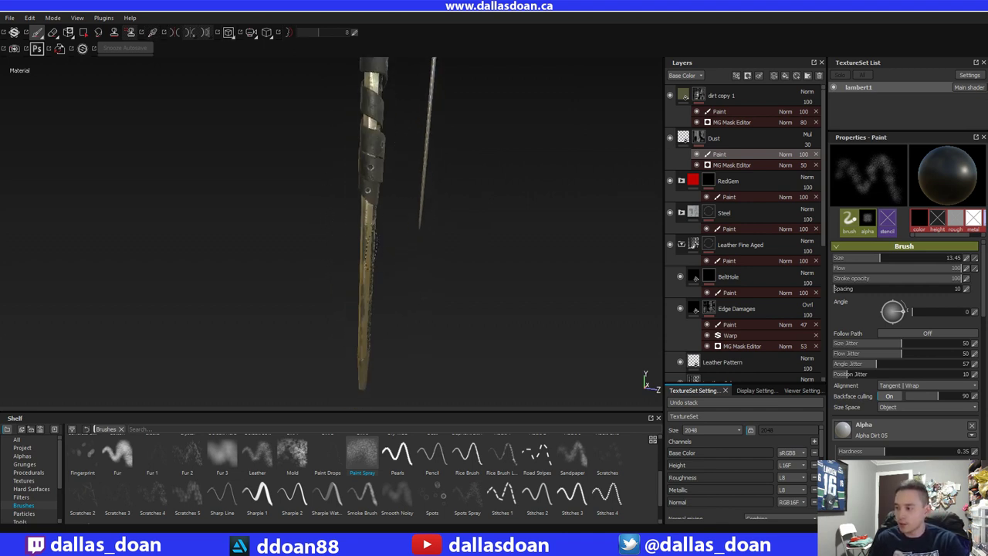
{"action": "left_click_drag", "start_coordinate": [419, 298], "coordinate": [406, 186], "text": "alt"}
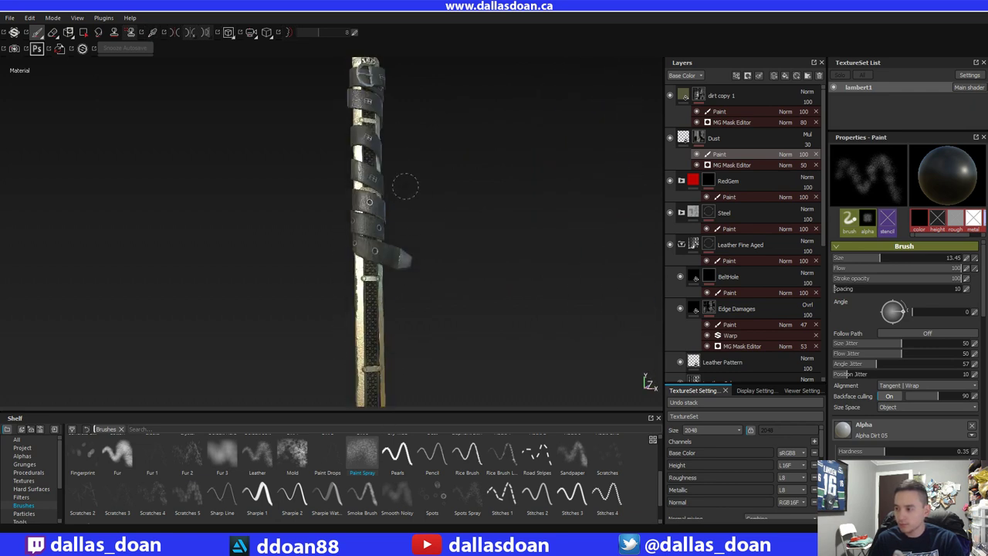
{"action": "left_click_drag", "start_coordinate": [240, 261], "coordinate": [240, 307], "text": "alt"}
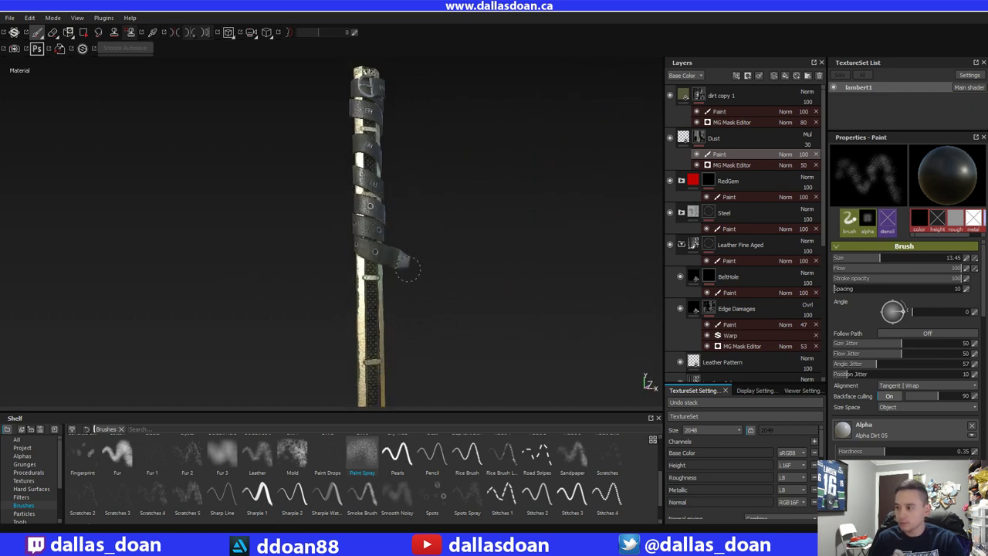
{"action": "left_click_drag", "start_coordinate": [407, 266], "coordinate": [441, 240], "text": "alt"}
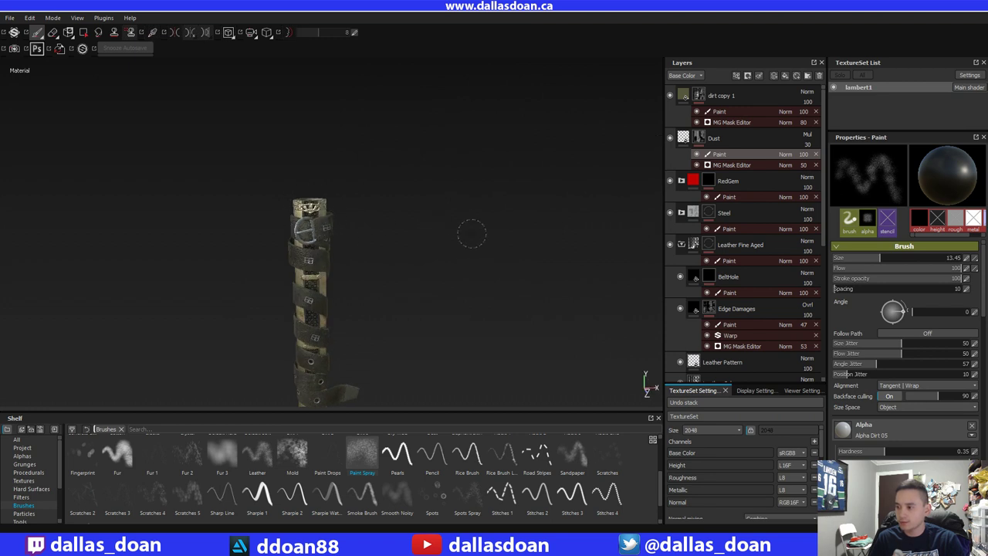
- Hide and reshow the Dust and dirt copy 1 layers one after the other to compare their effect on the sword
{"action": "left_click_drag", "start_coordinate": [422, 181], "coordinate": [415, 251], "text": "alt"}
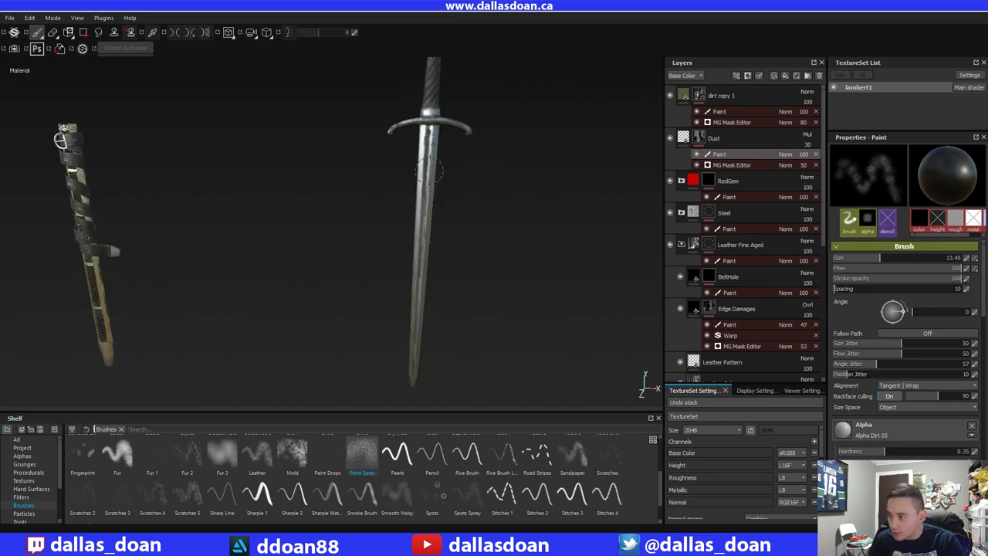
{"action": "left_click_drag", "start_coordinate": [502, 225], "coordinate": [471, 322], "text": "alt"}
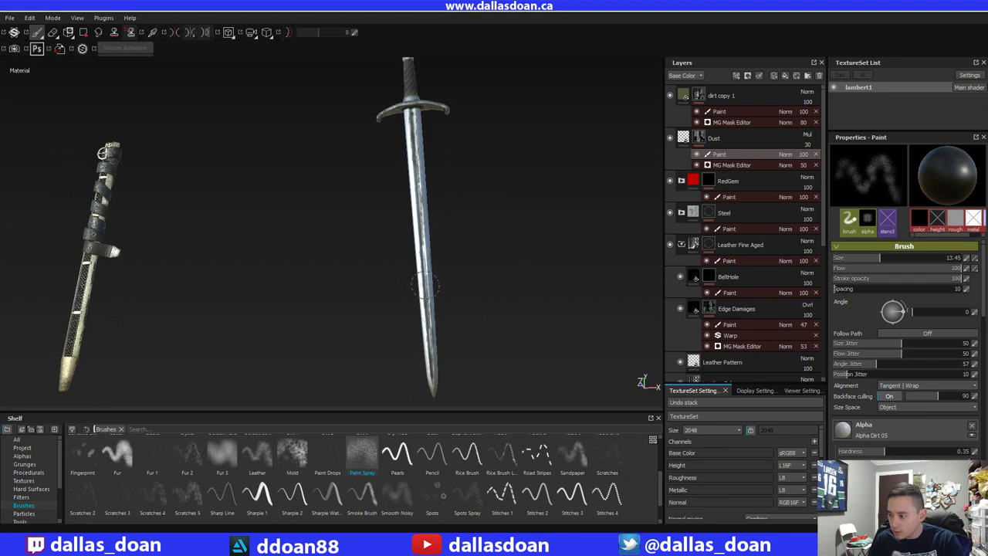
{"action": "left_click_drag", "start_coordinate": [516, 190], "coordinate": [507, 248], "text": "alt"}
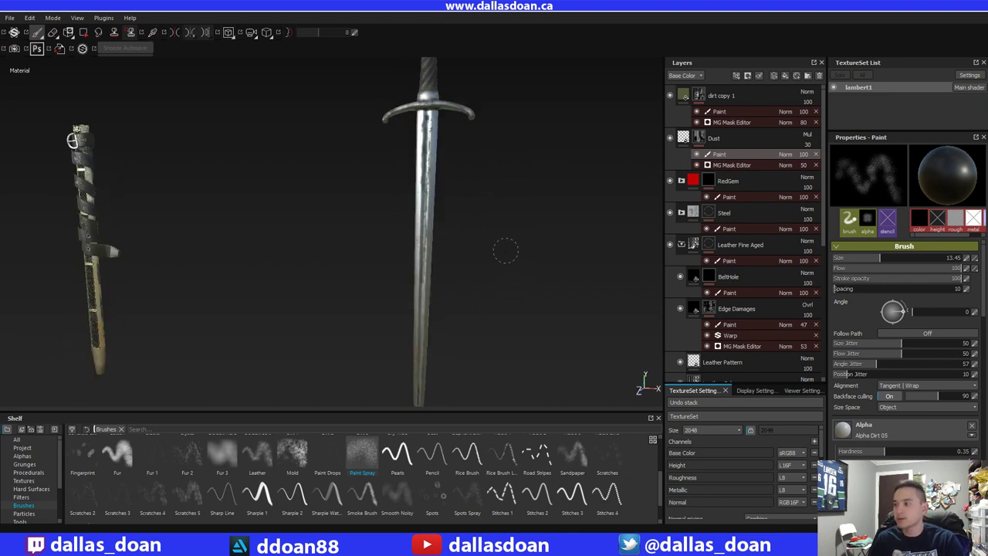
{"action": "left_click", "coordinate": [671, 138]}
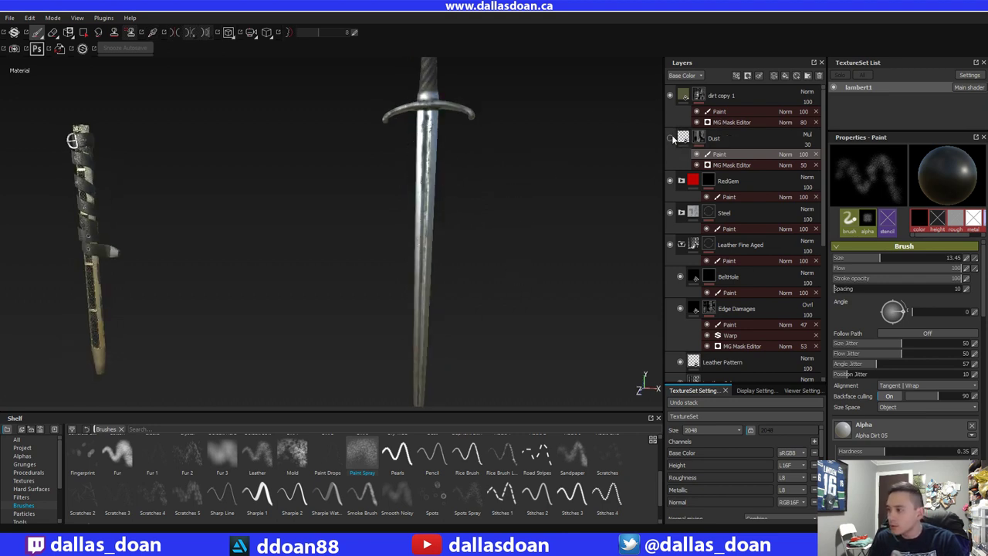
{"action": "left_click", "coordinate": [671, 138]}
{"action": "left_click", "coordinate": [671, 95]}
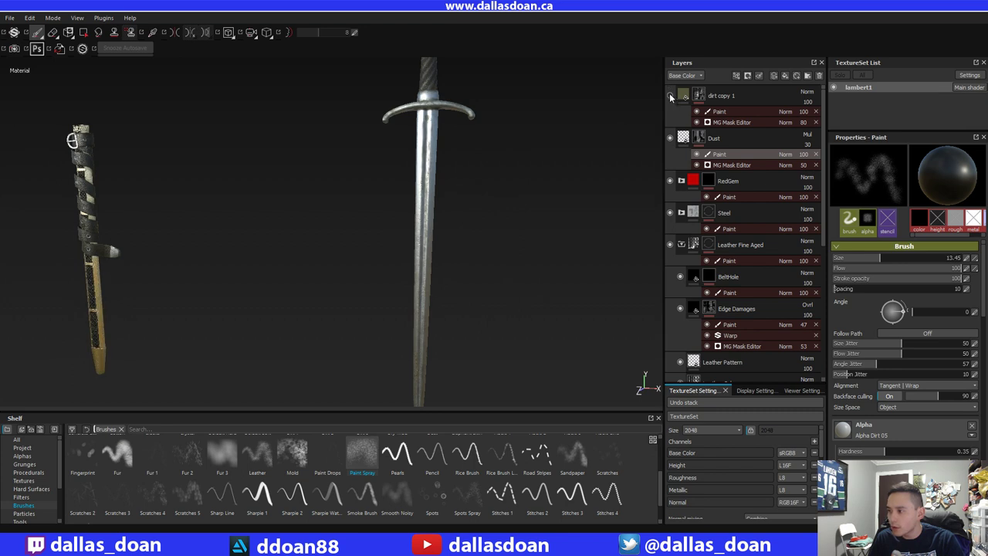
{"action": "left_click", "coordinate": [670, 95]}
- Rotate the environment lighting around the sword and select the Paint effect of the dirt copy 1 layer
{"action": "left_click_drag", "start_coordinate": [480, 250], "coordinate": [373, 189], "text": "alt"}
{"action": "right_click_drag", "start_coordinate": [374, 189], "coordinate": [428, 183], "text": "shift"}
{"action": "middle_click_drag", "start_coordinate": [428, 183], "coordinate": [451, 234], "text": "alt"}
{"action": "scroll", "coordinate": [430, 165], "scroll_direction": "down", "scroll_amount": 1}
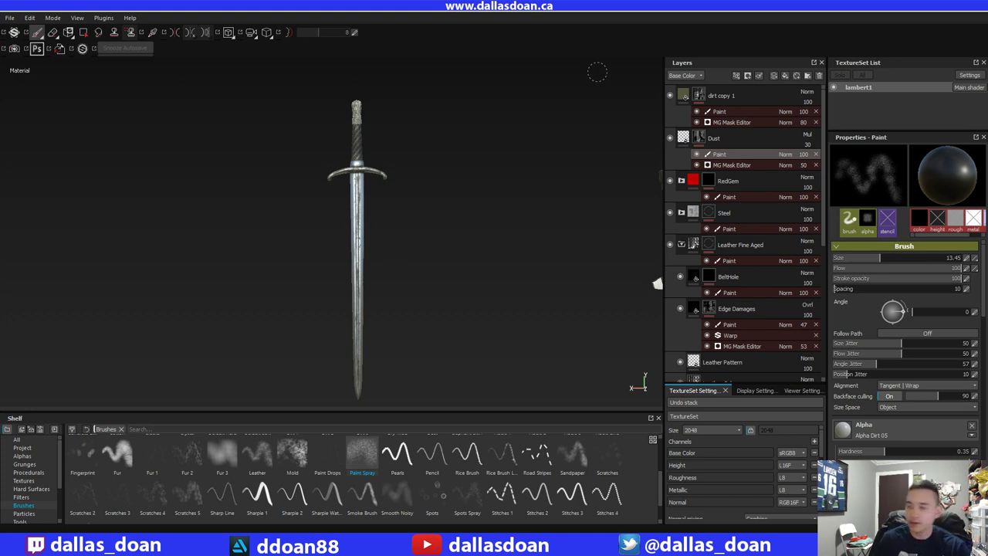
{"action": "left_click_drag", "start_coordinate": [469, 180], "coordinate": [421, 197], "text": "alt"}
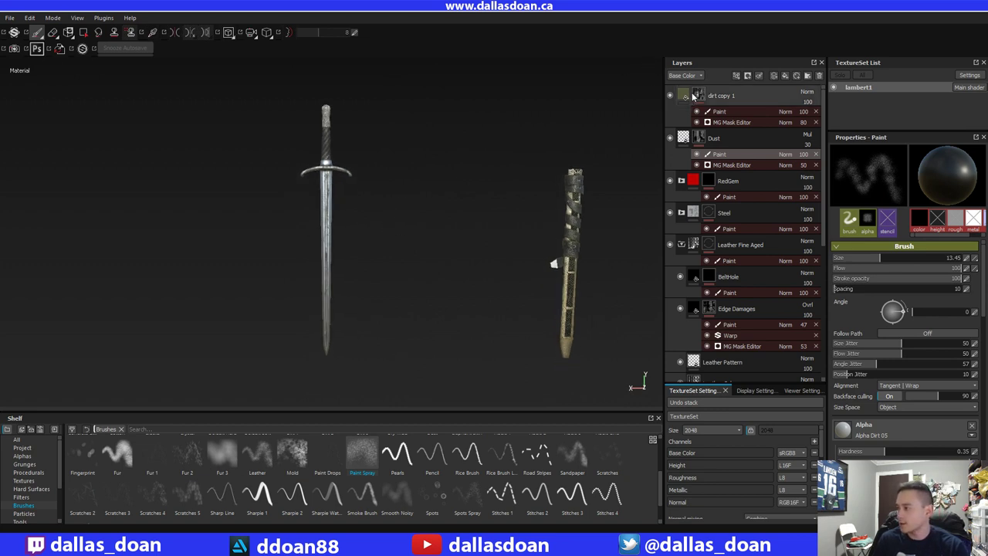
{"action": "left_click", "coordinate": [719, 114]}
- Examine the sword's blade, tip and crossguard up close and from a distance for dirt and wear
{"action": "middle_click_drag", "start_coordinate": [396, 299], "coordinate": [417, 291], "text": "alt"}
{"action": "right_click_drag", "start_coordinate": [430, 236], "coordinate": [430, 314], "text": "alt"}
{"action": "middle_click_drag", "start_coordinate": [430, 314], "coordinate": [491, 305], "text": "alt"}
{"action": "right_click_drag", "start_coordinate": [492, 306], "coordinate": [473, 342], "text": "alt"}
{"action": "middle_click_drag", "start_coordinate": [474, 342], "coordinate": [500, 326], "text": "alt"}
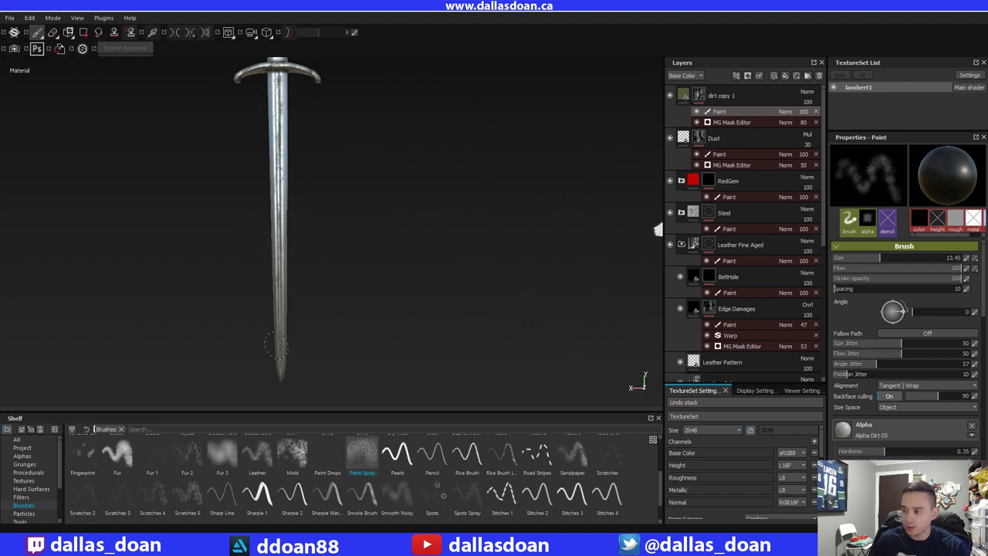
{"action": "left_click_drag", "start_coordinate": [277, 346], "coordinate": [464, 230], "text": "alt"}
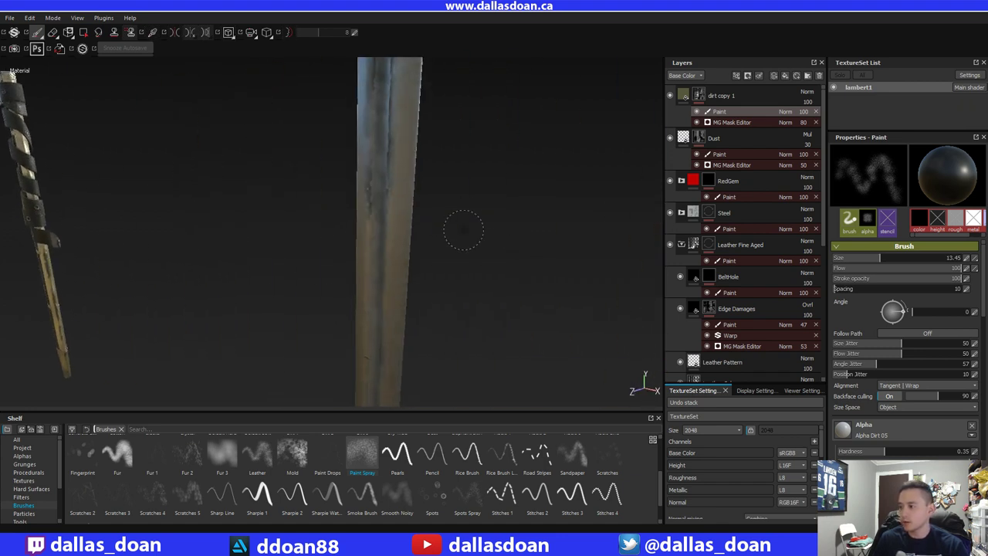
{"action": "right_click_drag", "start_coordinate": [463, 230], "coordinate": [280, 123], "text": "alt"}
{"action": "left_click_drag", "start_coordinate": [281, 123], "coordinate": [406, 207], "text": "alt"}
{"action": "middle_click_drag", "start_coordinate": [406, 207], "coordinate": [408, 172], "text": "alt"}
{"action": "right_click_drag", "start_coordinate": [409, 172], "coordinate": [366, 179], "text": "alt"}
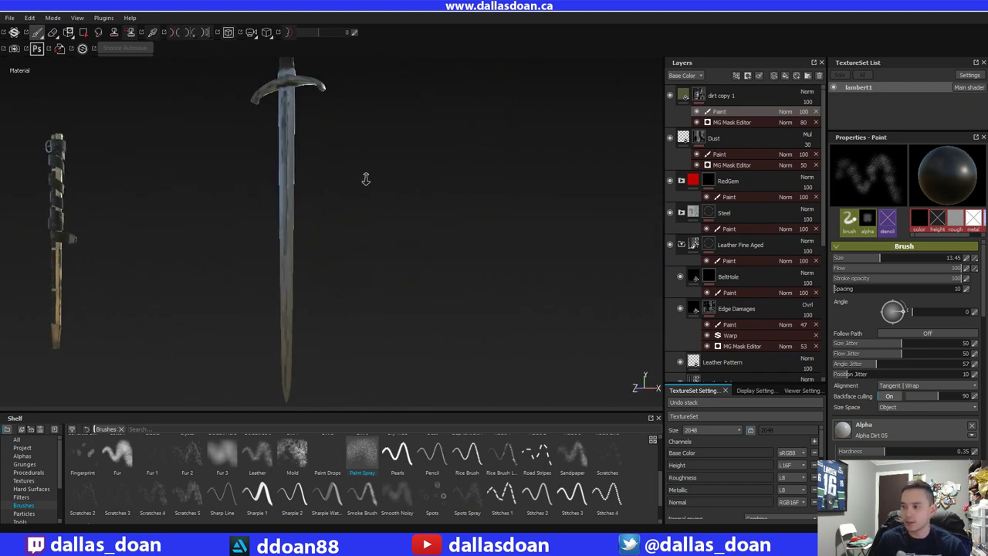
{"action": "left_click_drag", "start_coordinate": [366, 179], "coordinate": [368, 133], "text": "alt"}
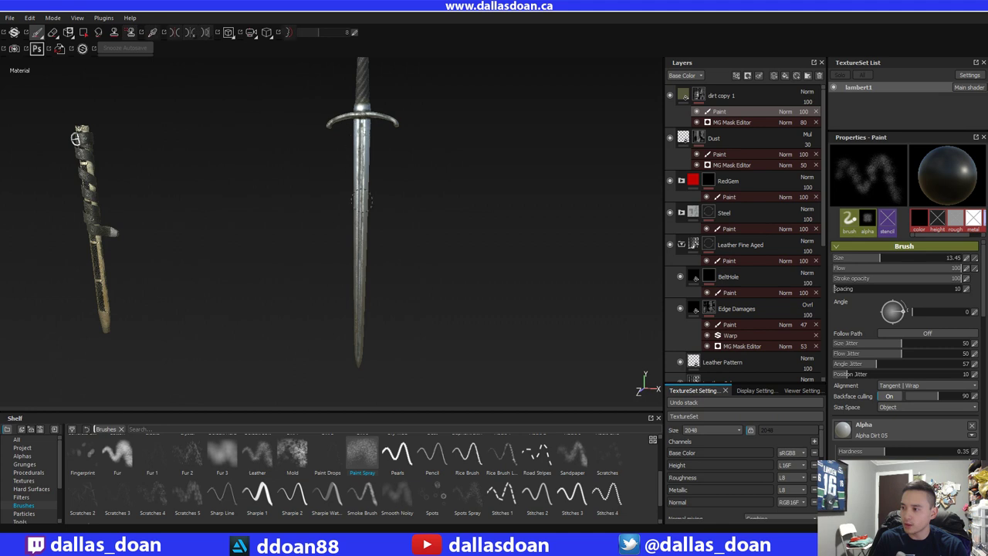
{"action": "left_click_drag", "start_coordinate": [382, 251], "coordinate": [395, 111], "text": "alt"}
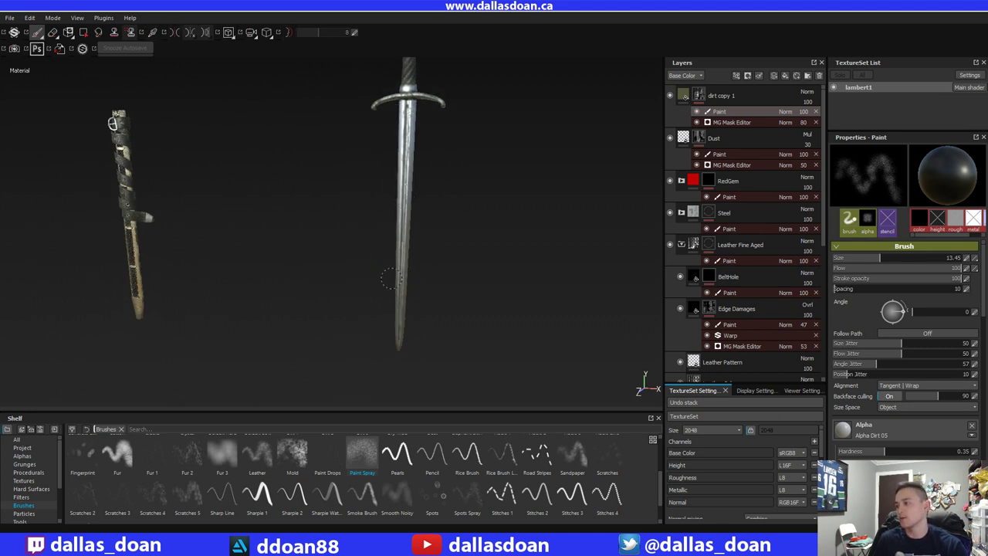
{"action": "left_click_drag", "start_coordinate": [390, 278], "coordinate": [283, 162], "text": "alt"}
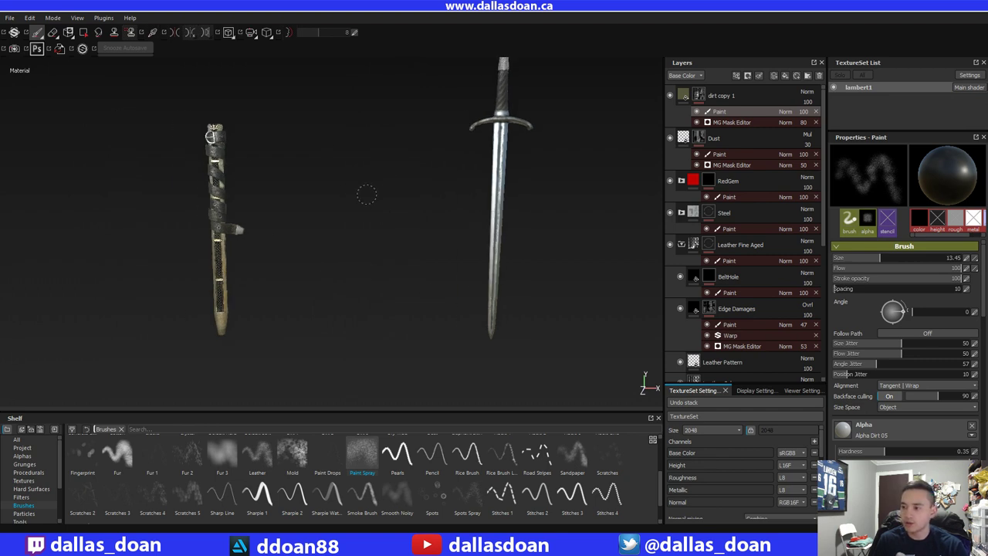
- Review the textured scabbard again, along with the complete sword beside it
{"action": "middle_click_drag", "start_coordinate": [410, 226], "coordinate": [461, 218], "text": "alt"}
{"action": "left_click_drag", "start_coordinate": [388, 242], "coordinate": [386, 252], "text": "alt"}
{"action": "right_click_drag", "start_coordinate": [386, 252], "coordinate": [564, 331], "text": "alt"}
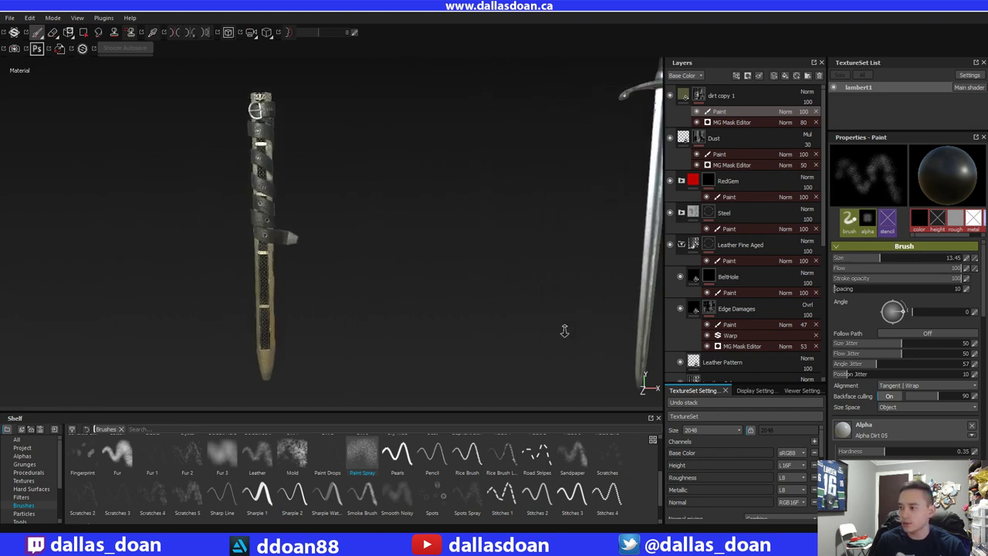
{"action": "middle_click_drag", "start_coordinate": [375, 192], "coordinate": [262, 112], "text": "alt"}
{"action": "left_click_drag", "start_coordinate": [332, 136], "coordinate": [275, 173], "text": "alt"}
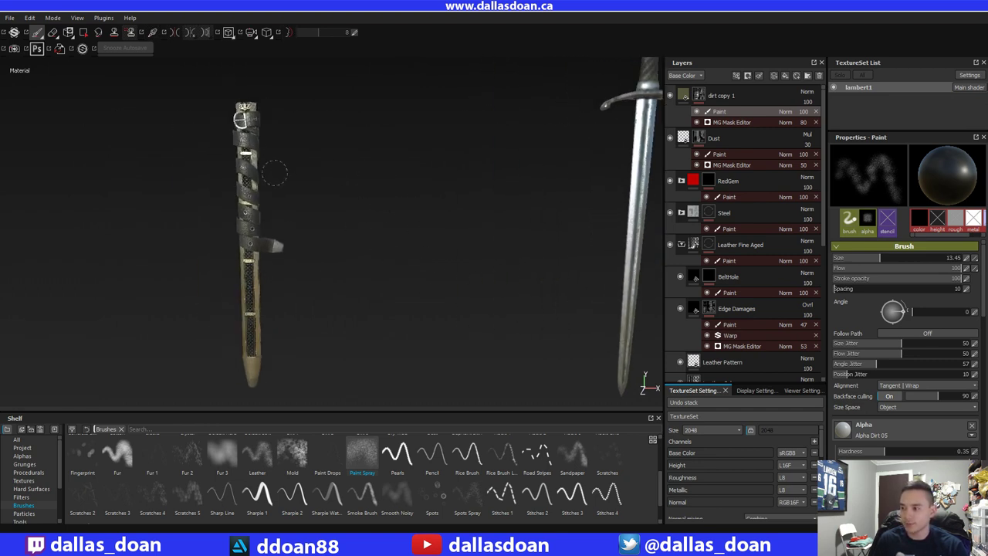
{"action": "left_click_drag", "start_coordinate": [465, 170], "coordinate": [276, 150], "text": "alt"}
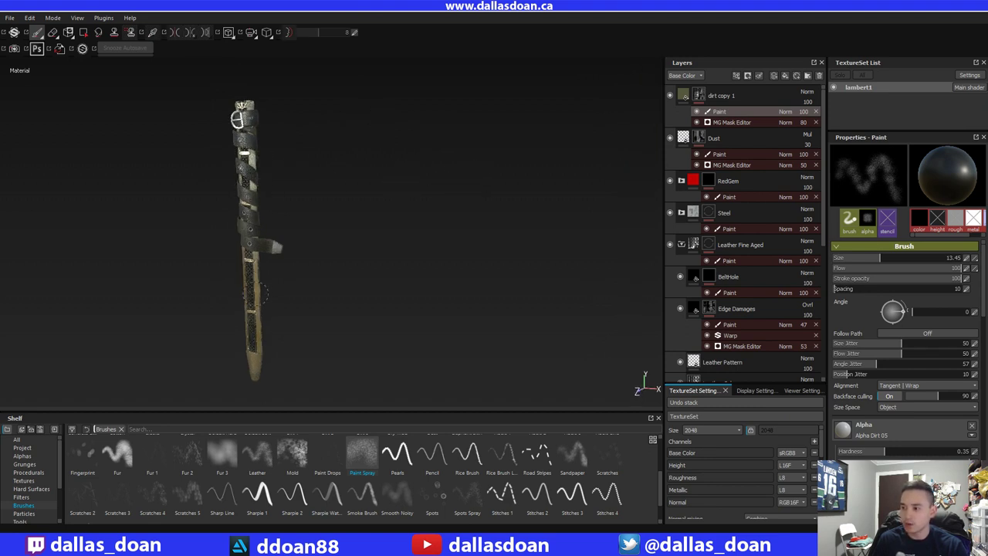
{"action": "left_click_drag", "start_coordinate": [258, 366], "coordinate": [501, 267], "text": "alt"}
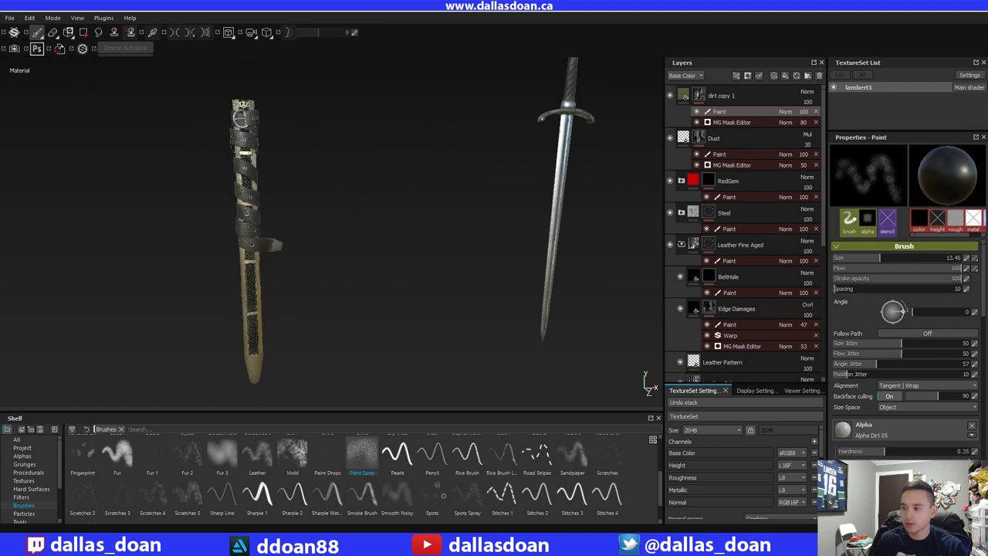
{"action": "middle_click_drag", "start_coordinate": [502, 266], "coordinate": [429, 266], "text": "alt"}
{"action": "mouse_move", "coordinate": [402, 263]}
{"action": "left_mouse_down", "text": "alt"}
{"action": "mouse_move", "coordinate": [313, 212]}
{"action": "mouse_move", "coordinate": [256, 273]}
{"action": "mouse_move", "coordinate": [215, 245]}
{"action": "mouse_move", "coordinate": [286, 243]}
{"action": "left_mouse_up", "text": "alt"}
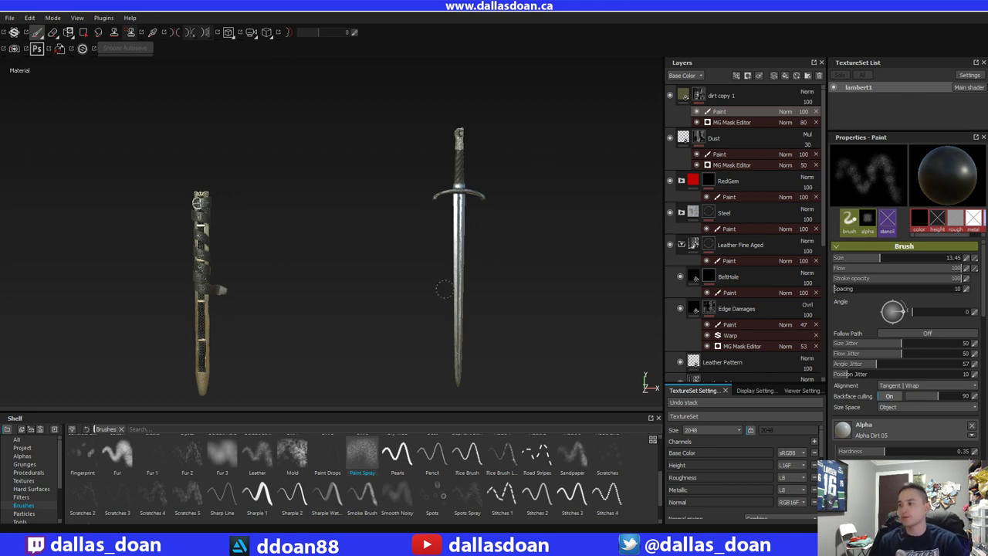
{"action": "middle_click_drag", "start_coordinate": [396, 295], "coordinate": [445, 261], "text": "alt"}
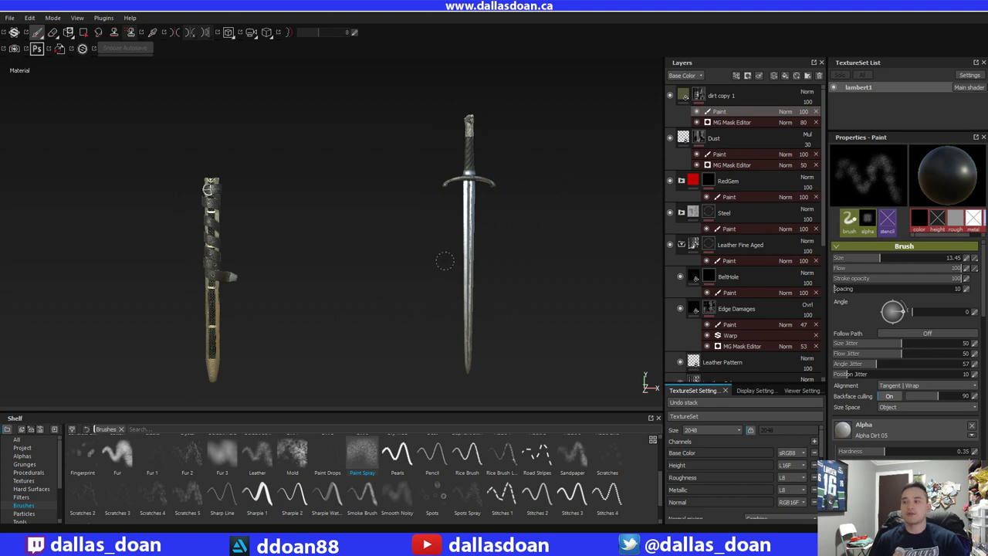
{"action": "left_click_drag", "start_coordinate": [410, 278], "coordinate": [414, 269], "text": "alt"}
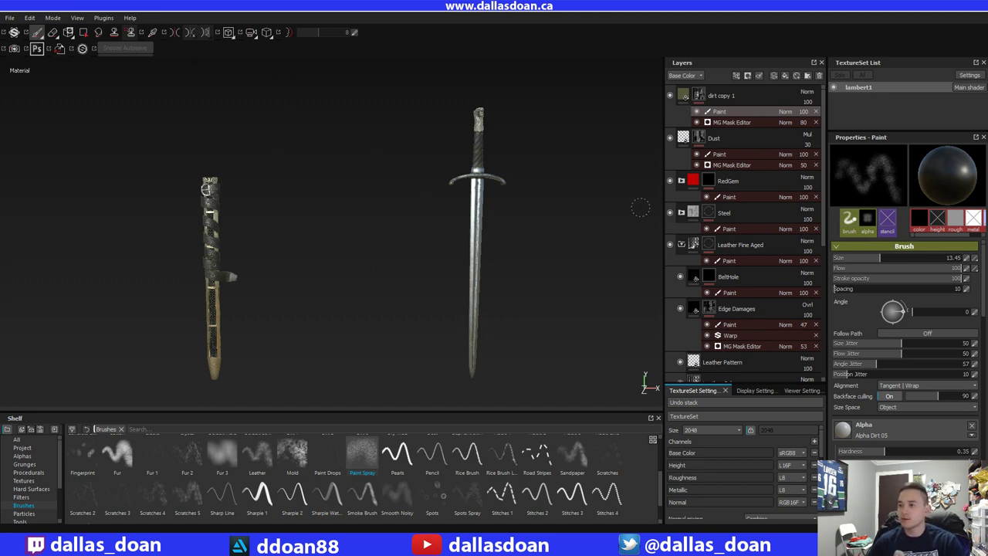
- Try to export the lambert1 textures with the PBR MetalRough configuration to the textures folder on drive D
{"action": "left_click", "coordinate": [10, 17]}
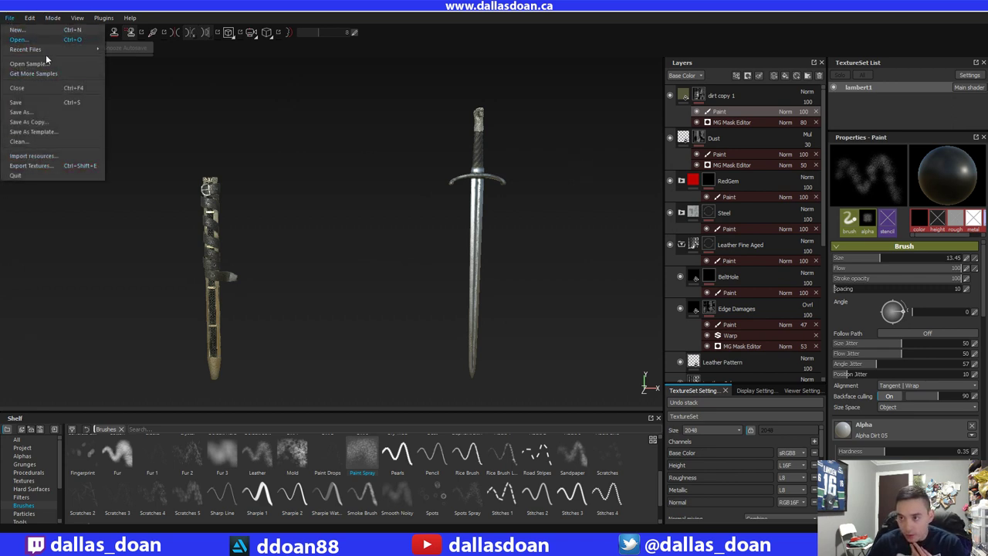
{"action": "left_click", "coordinate": [64, 166]}
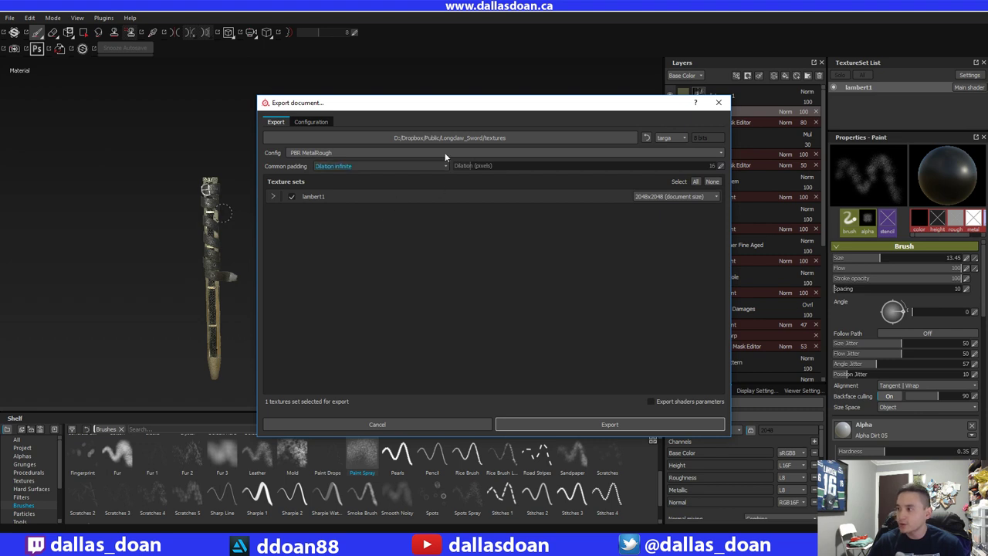
{"action": "left_click", "coordinate": [543, 424]}
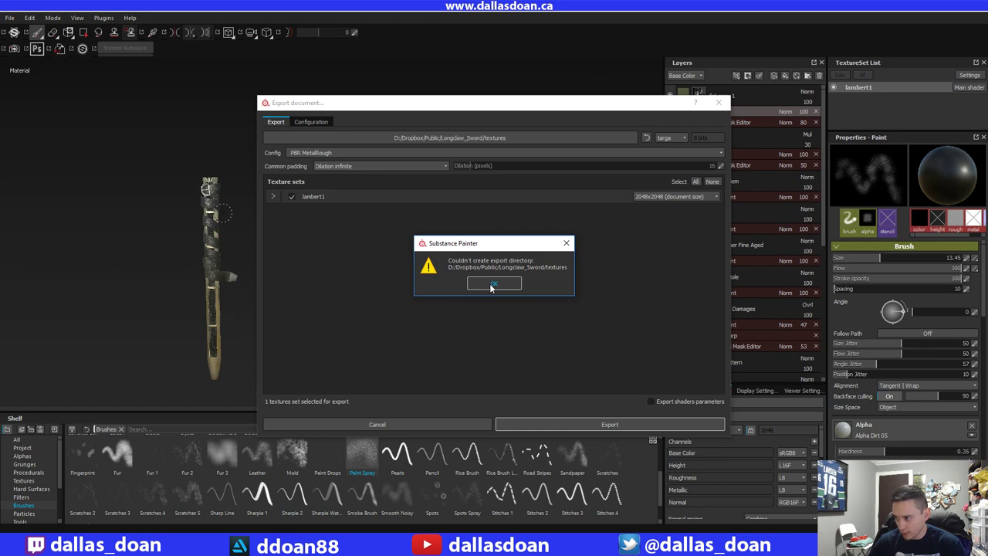
{"action": "left_click", "coordinate": [491, 284]}
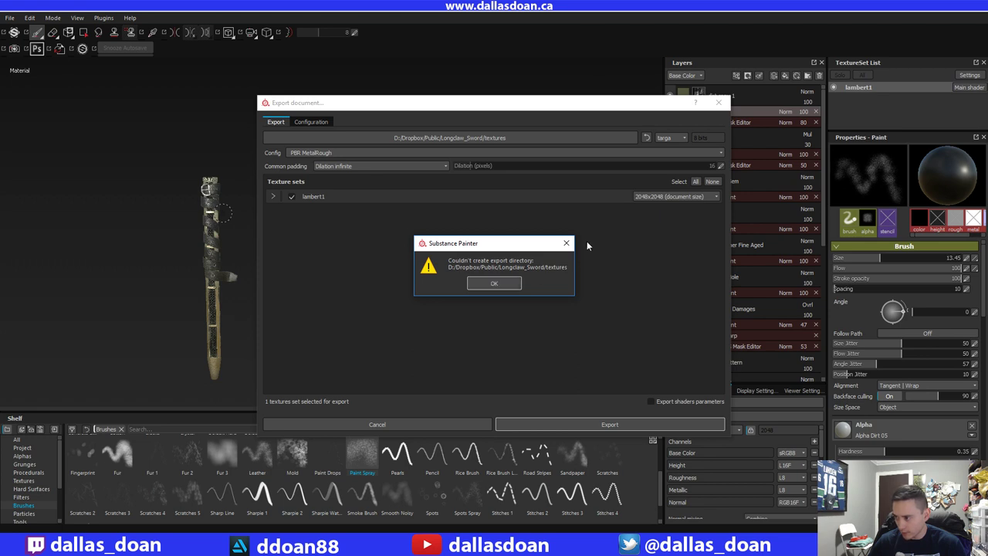
- Set the export folder to F:/Dropbox/Public/Longclaw_Sword/textures and export the lambert1 texture maps as targa files
{"action": "left_click", "coordinate": [494, 138]}
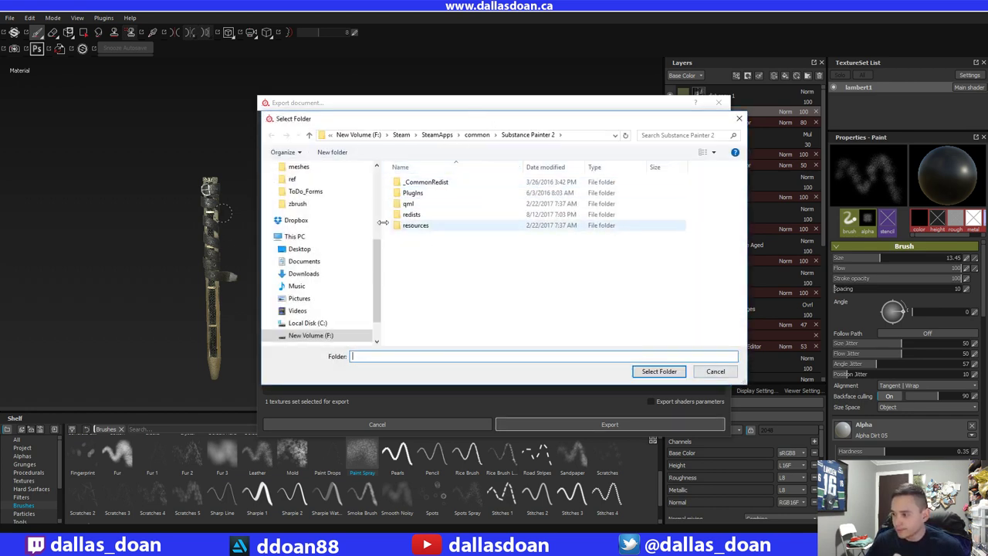
{"action": "scroll", "coordinate": [378, 260], "scroll_direction": "down", "scroll_amount": 1}
{"action": "scroll", "coordinate": [378, 260], "scroll_direction": "up", "scroll_amount": 5}
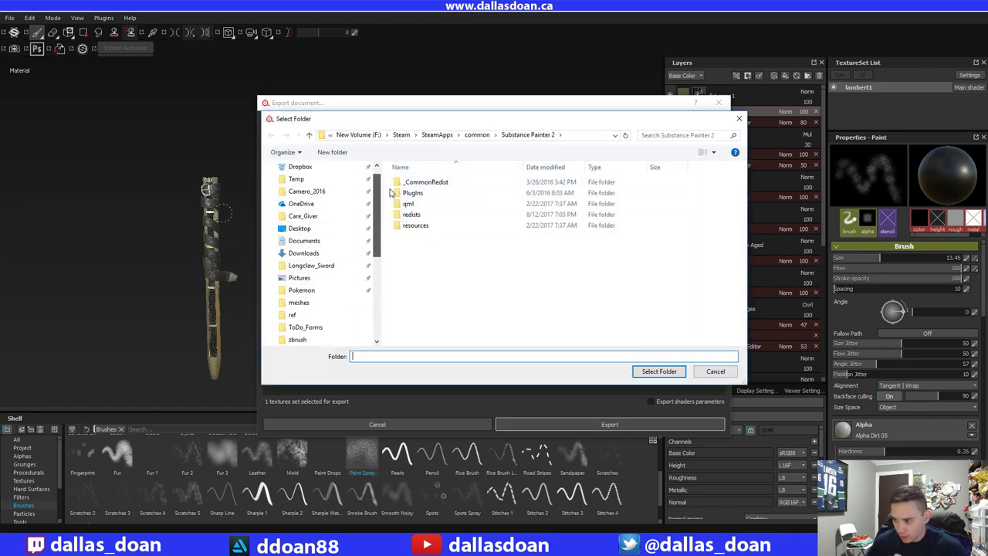
{"action": "left_click", "coordinate": [336, 269]}
{"action": "double_click", "coordinate": [421, 247]}
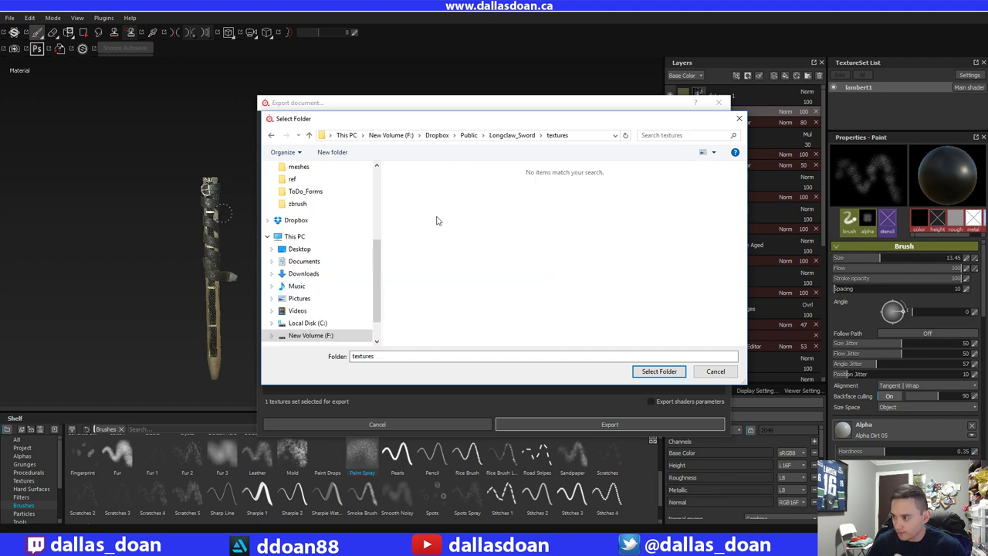
{"action": "left_click", "coordinate": [659, 372]}
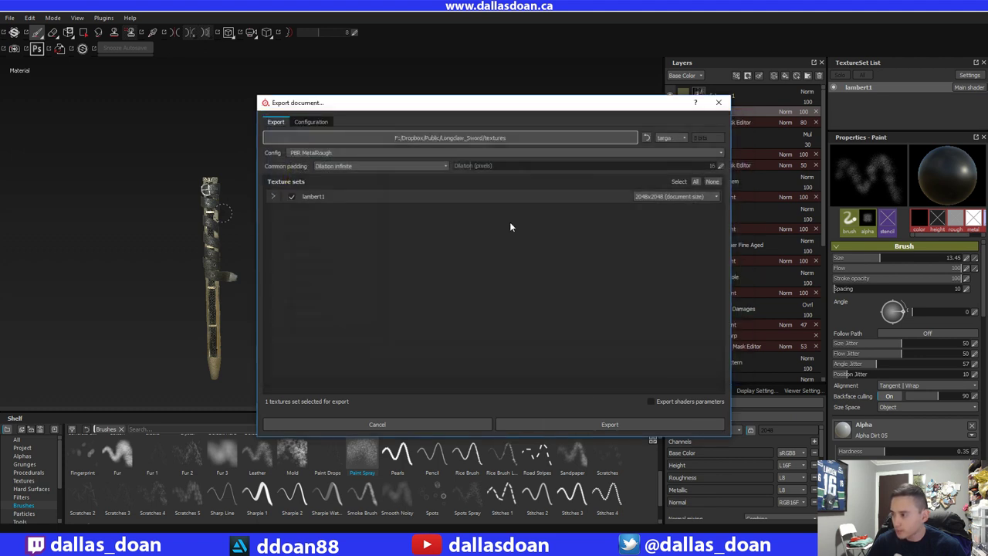
{"action": "left_click", "coordinate": [580, 423]}
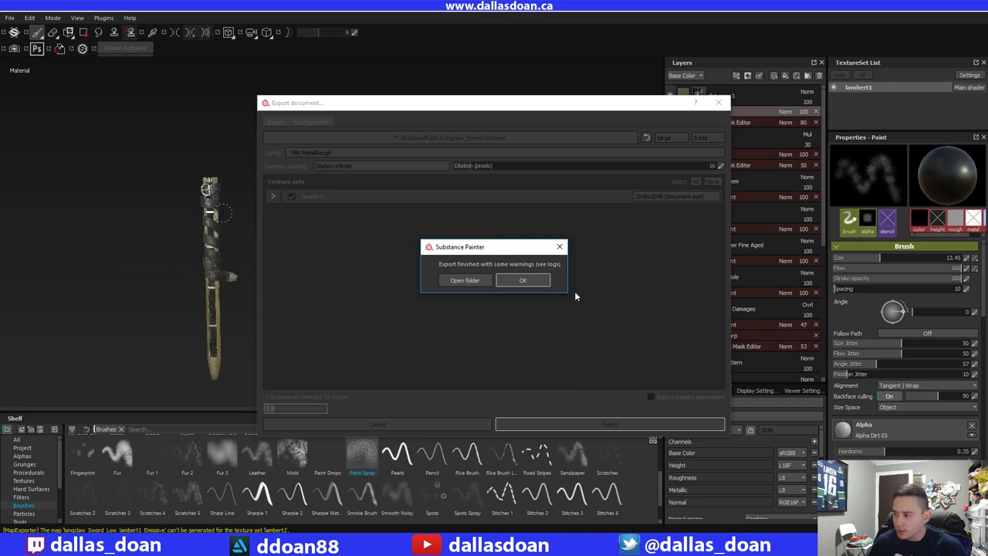
{"action": "left_click", "coordinate": [535, 279]}
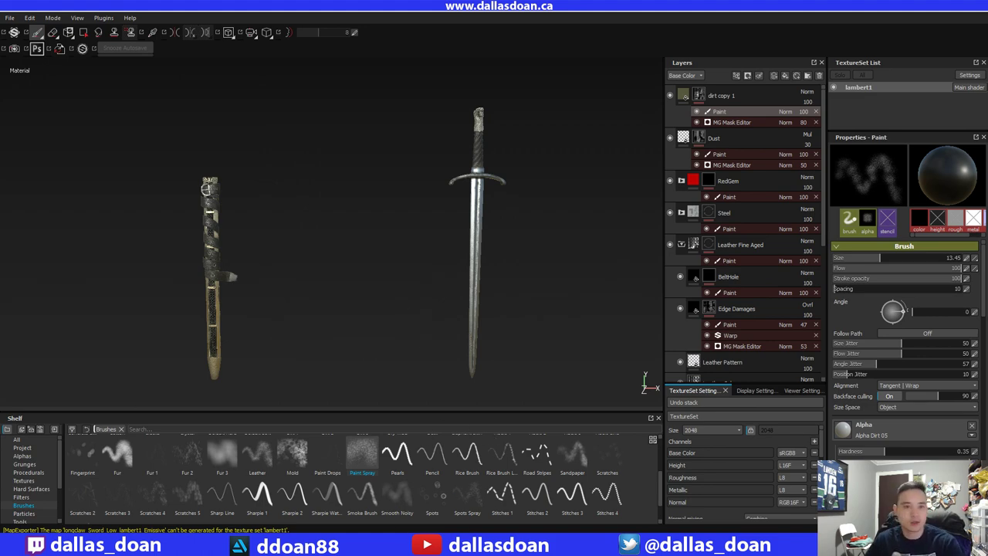
- Switch to File Explorer and check the exported Targa maps in the Longclaw_Sword textures folder
{"action": "key", "text": "alt+Tab"}
{"action": "left_click", "coordinate": [364, 123]}
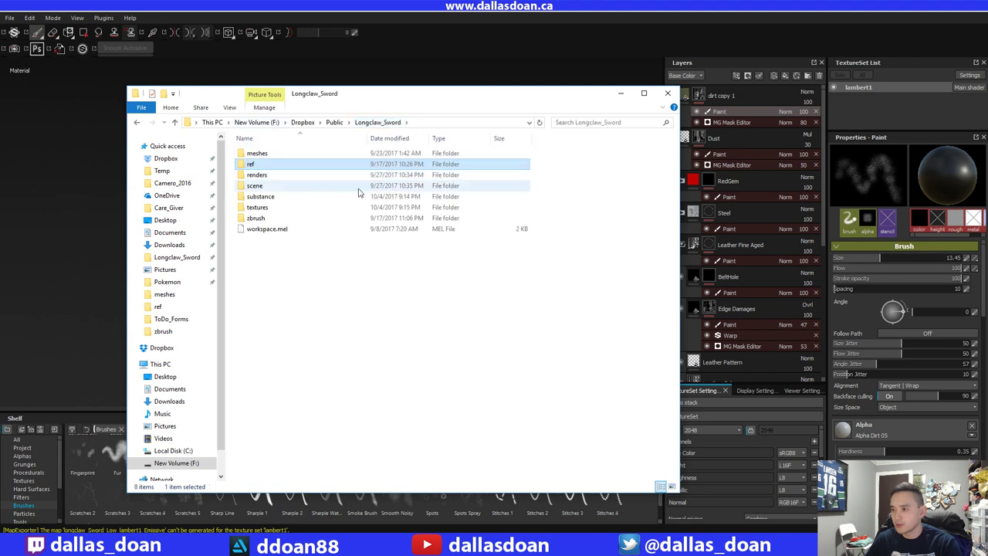
{"action": "double_click", "coordinate": [275, 209]}
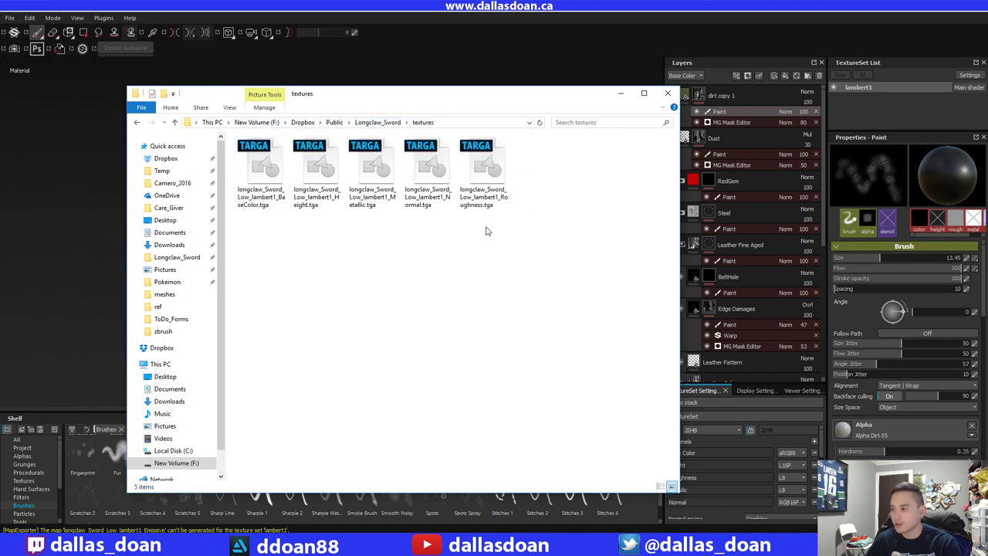
{"action": "left_click_drag", "start_coordinate": [503, 247], "coordinate": [282, 165]}
- Switch back to Substance Painter and save the project
{"action": "key", "text": "alt+Tab"}
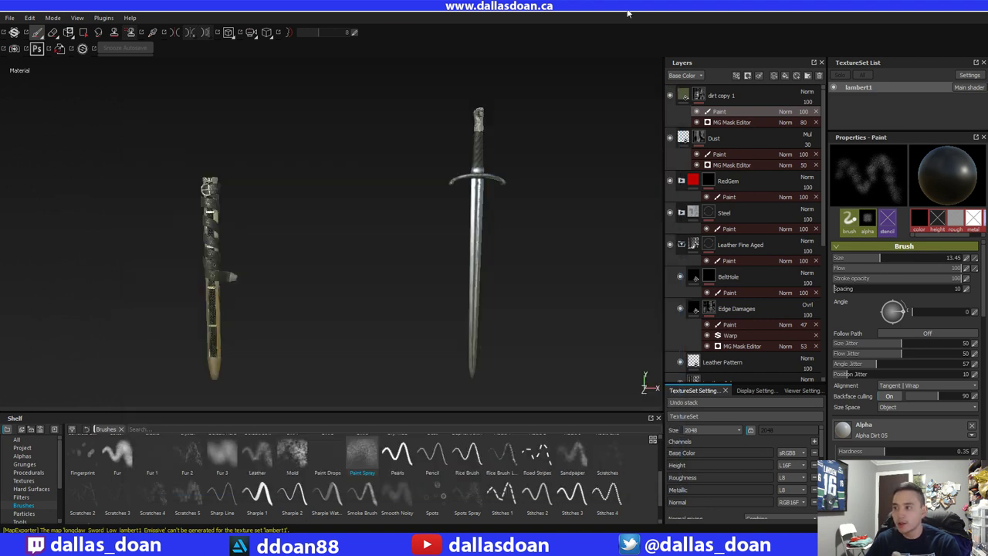
{"action": "left_click", "coordinate": [8, 17]}
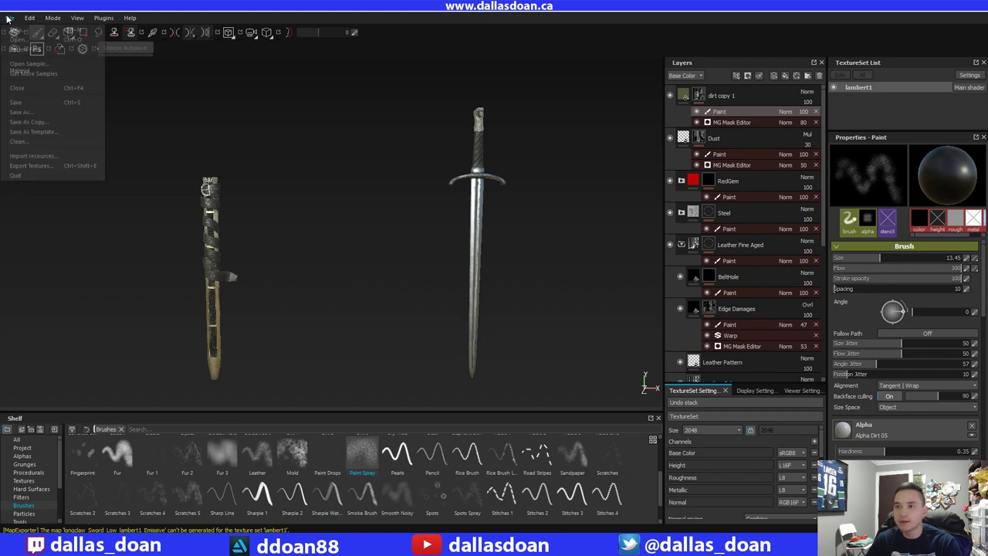
{"action": "left_click", "coordinate": [31, 100]}
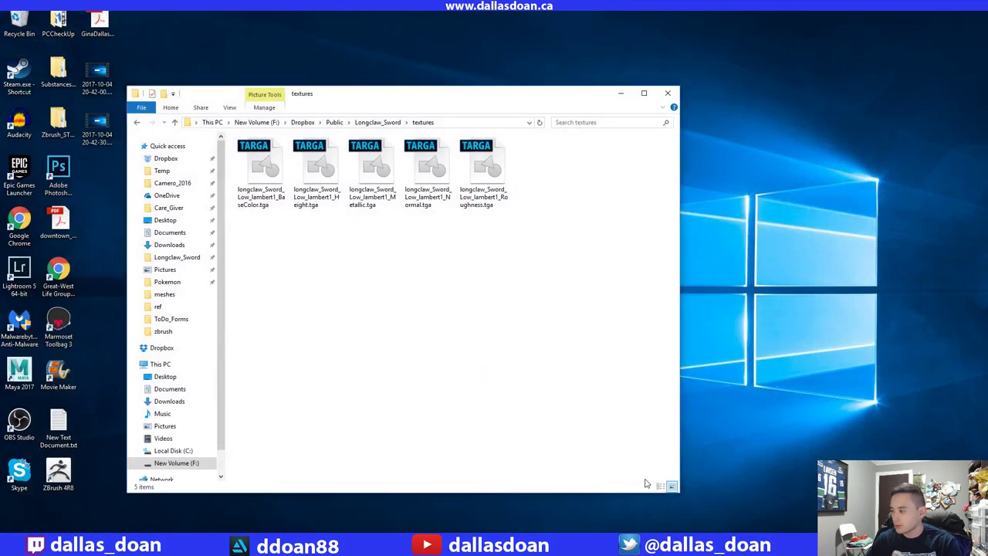
- Launch Marmoset Toolbag 3, dismiss the licensing notice and open the recent scene longclaw_sword.tbscene
{"action": "double_click", "coordinate": [58, 326]}
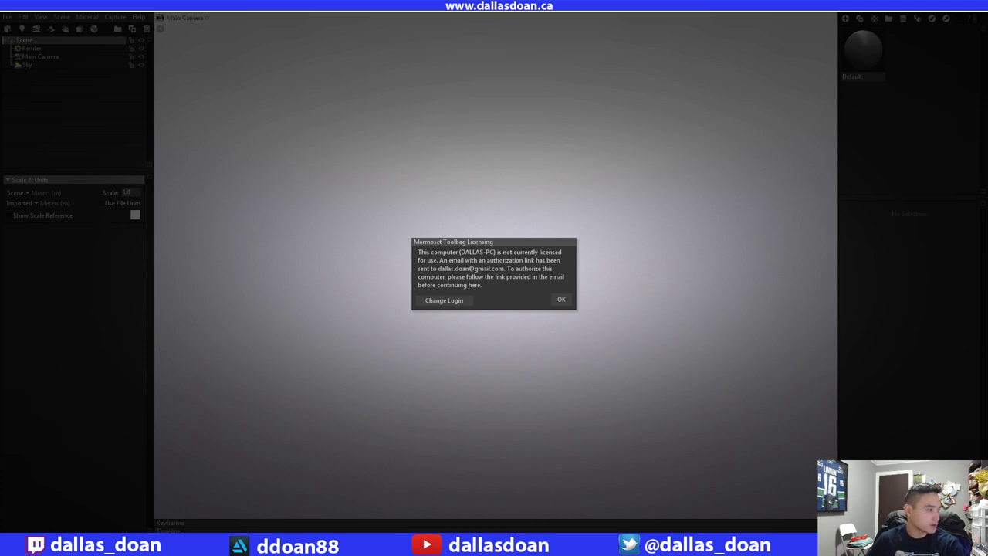
{"action": "left_click", "coordinate": [557, 300]}
{"action": "left_click", "coordinate": [7, 16]}
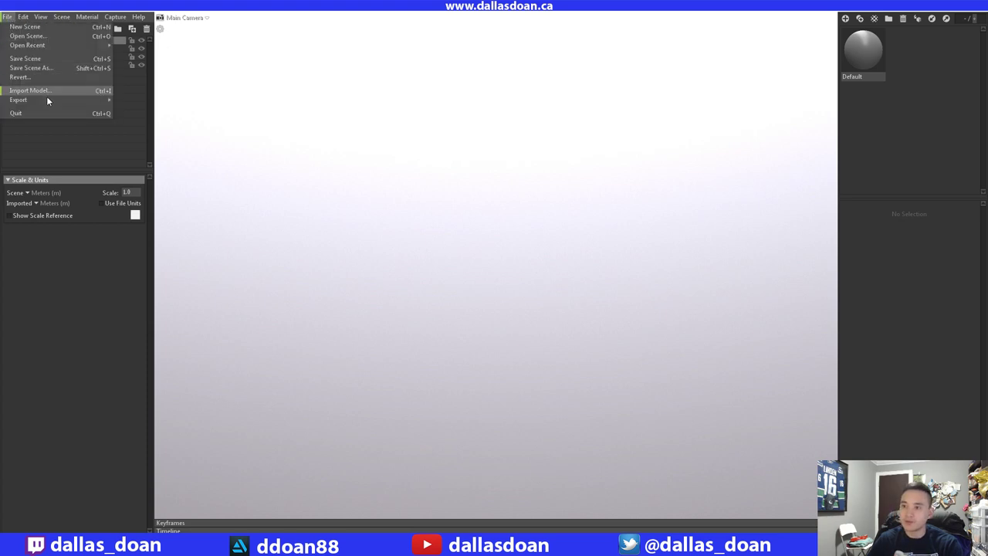
{"action": "mouse_move", "coordinate": [61, 44]}
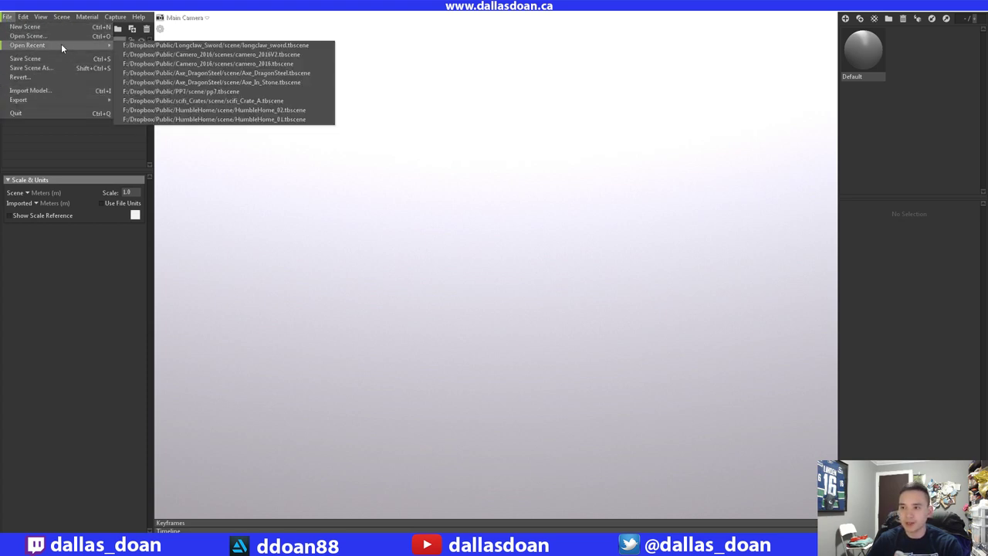
{"action": "left_click", "coordinate": [206, 46]}
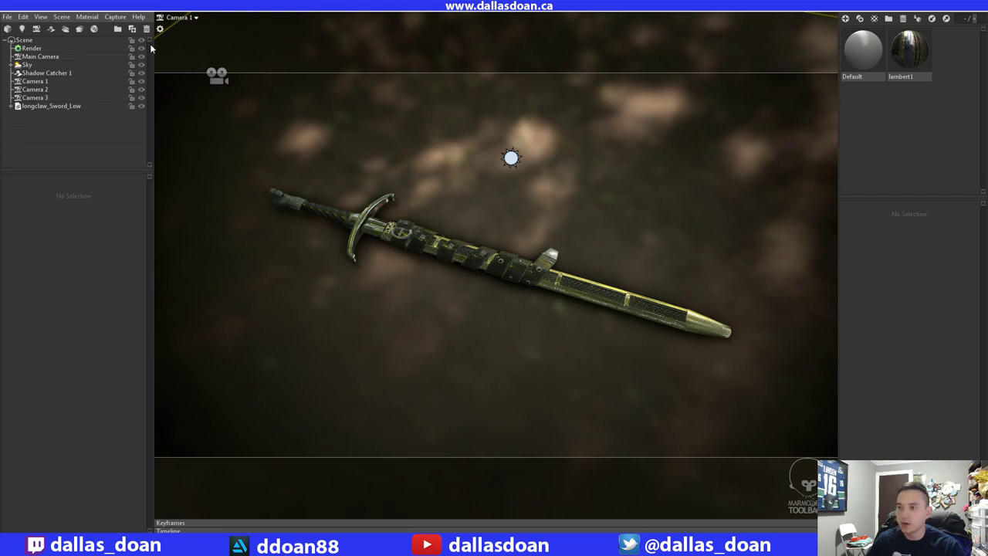
- Switch the viewport to Main Camera and add a new camera for a view of the sheathed sword
{"action": "left_click", "coordinate": [178, 17]}
{"action": "left_click", "coordinate": [224, 26]}
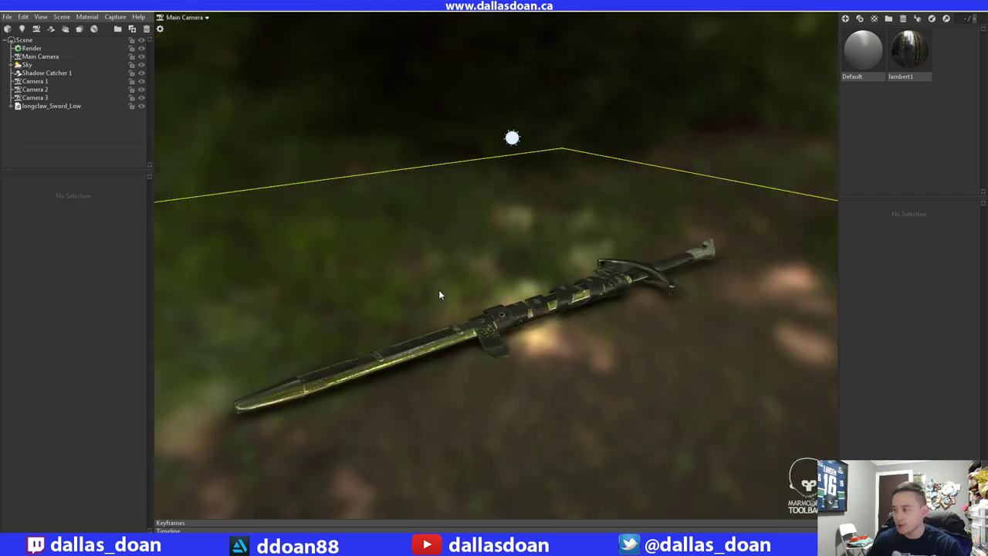
{"action": "mouse_move", "coordinate": [440, 295]}
{"action": "left_mouse_down"}
{"action": "mouse_move", "coordinate": [417, 281]}
{"action": "mouse_move", "coordinate": [474, 302]}
{"action": "mouse_move", "coordinate": [446, 249]}
{"action": "mouse_move", "coordinate": [412, 242]}
{"action": "mouse_move", "coordinate": [459, 251]}
{"action": "mouse_move", "coordinate": [515, 340]}
{"action": "mouse_move", "coordinate": [540, 274]}
{"action": "mouse_move", "coordinate": [480, 243]}
{"action": "mouse_move", "coordinate": [490, 211]}
{"action": "mouse_move", "coordinate": [512, 194]}
{"action": "mouse_move", "coordinate": [517, 161]}
{"action": "mouse_move", "coordinate": [435, 223]}
{"action": "mouse_move", "coordinate": [474, 251]}
{"action": "mouse_move", "coordinate": [449, 241]}
{"action": "mouse_move", "coordinate": [468, 285]}
{"action": "mouse_move", "coordinate": [418, 239]}
{"action": "mouse_move", "coordinate": [429, 237]}
{"action": "mouse_move", "coordinate": [420, 223]}
{"action": "mouse_move", "coordinate": [433, 236]}
{"action": "mouse_move", "coordinate": [407, 211]}
{"action": "mouse_move", "coordinate": [418, 221]}
{"action": "mouse_move", "coordinate": [395, 231]}
{"action": "left_mouse_up"}
{"action": "left_click", "coordinate": [37, 29]}
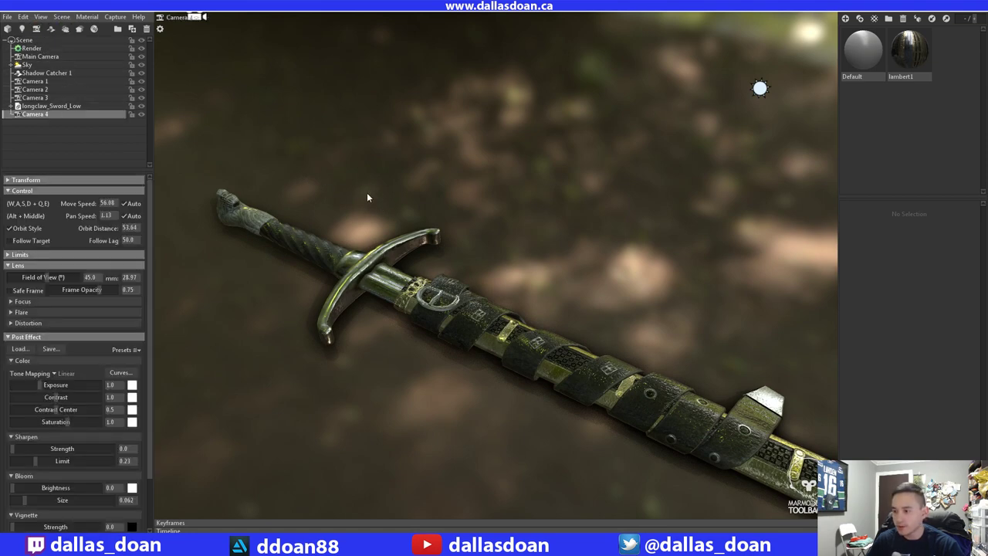
- Return to Main Camera and frame the wolf-head pommel, grip and crossguard up close
{"action": "left_click", "coordinate": [186, 18]}
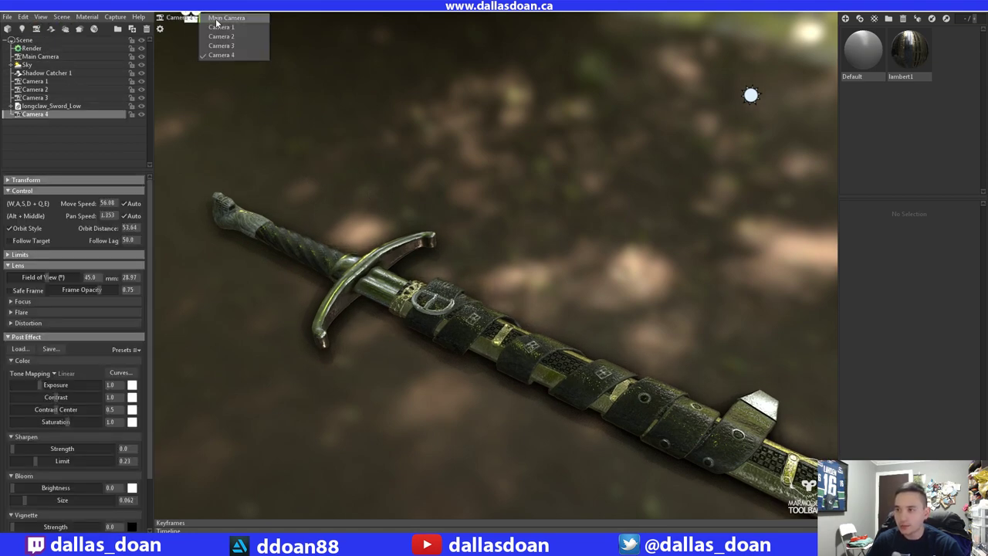
{"action": "left_click", "coordinate": [224, 18]}
{"action": "left_click_drag", "start_coordinate": [408, 226], "coordinate": [359, 394]}
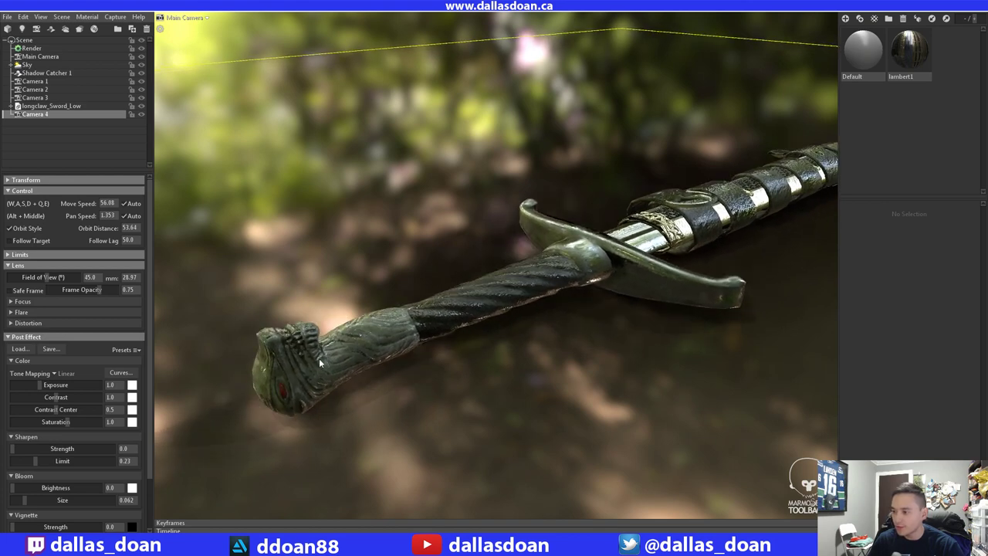
{"action": "left_click_drag", "start_coordinate": [381, 334], "coordinate": [414, 329]}
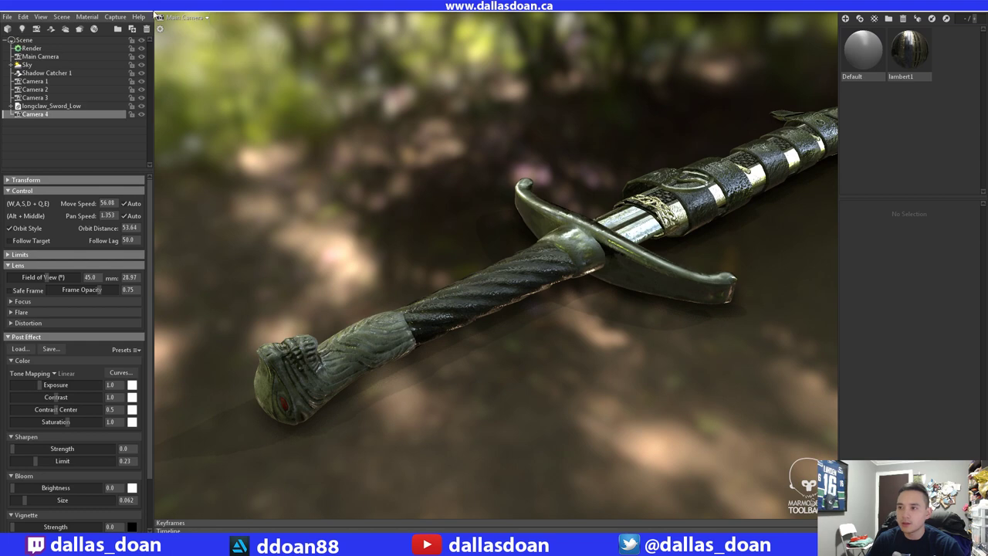
- Add another camera and frame the sheathed sword diagonally from above, with the pommel in view
{"action": "left_click", "coordinate": [35, 29]}
{"action": "left_click_drag", "start_coordinate": [324, 260], "coordinate": [473, 240], "text": "alt"}
{"action": "scroll", "coordinate": [499, 226], "scroll_direction": "down", "scroll_amount": 5}
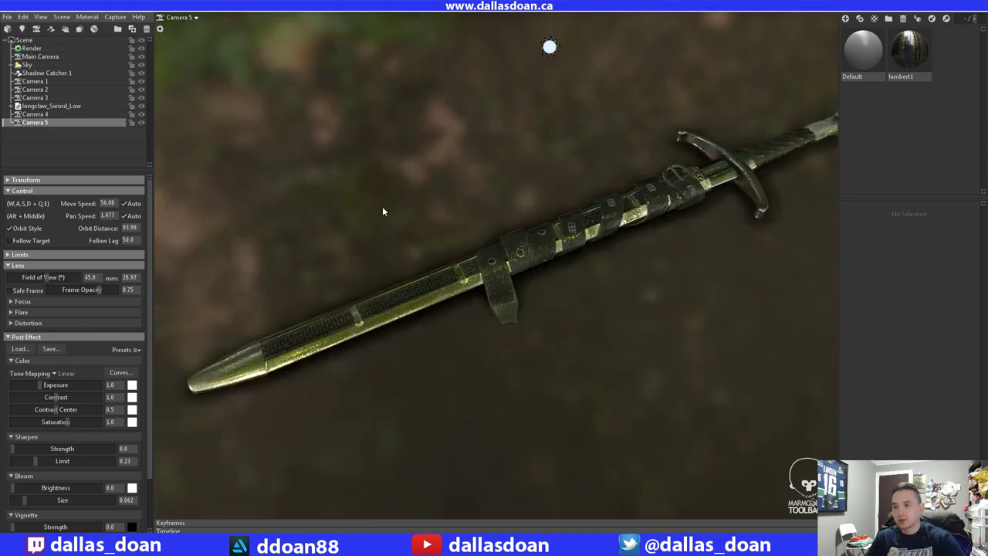
{"action": "mouse_move", "coordinate": [335, 185]}
{"action": "left_mouse_down"}
{"action": "mouse_move", "coordinate": [221, 74]}
{"action": "mouse_move", "coordinate": [359, 183]}
{"action": "mouse_move", "coordinate": [380, 186]}
{"action": "mouse_move", "coordinate": [325, 190]}
{"action": "left_mouse_up"}
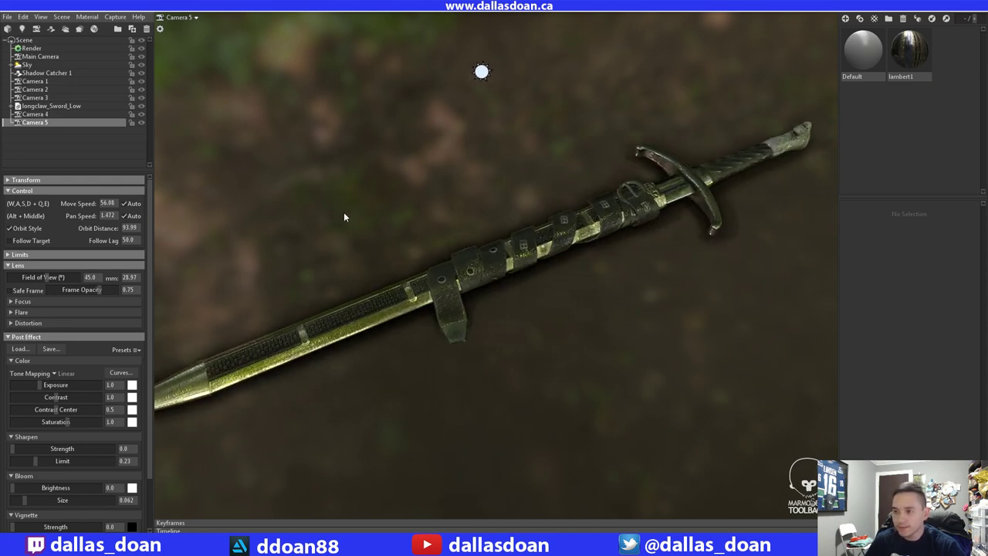
- Duplicate the longclaw_Sword_Low model with the original hidden, and rename the copy longclaw_Sword_Low Seperate
{"action": "left_click", "coordinate": [52, 105]}
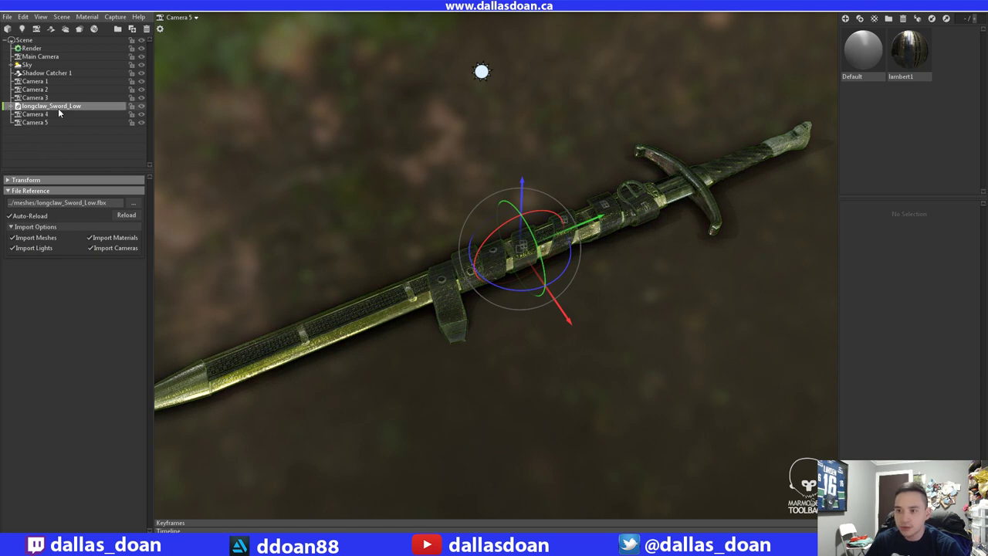
{"action": "key", "text": "ctrl+d"}
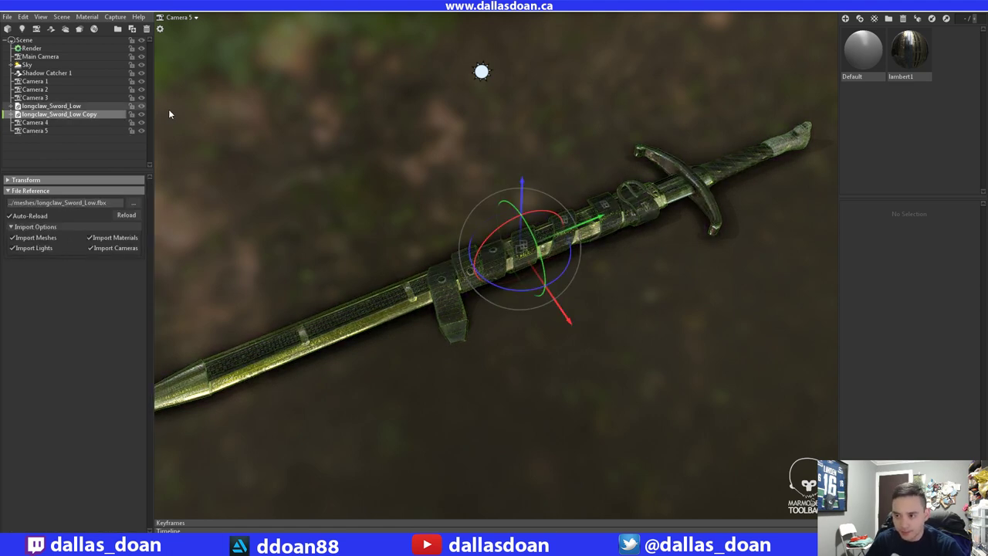
{"action": "double_click", "coordinate": [101, 114]}
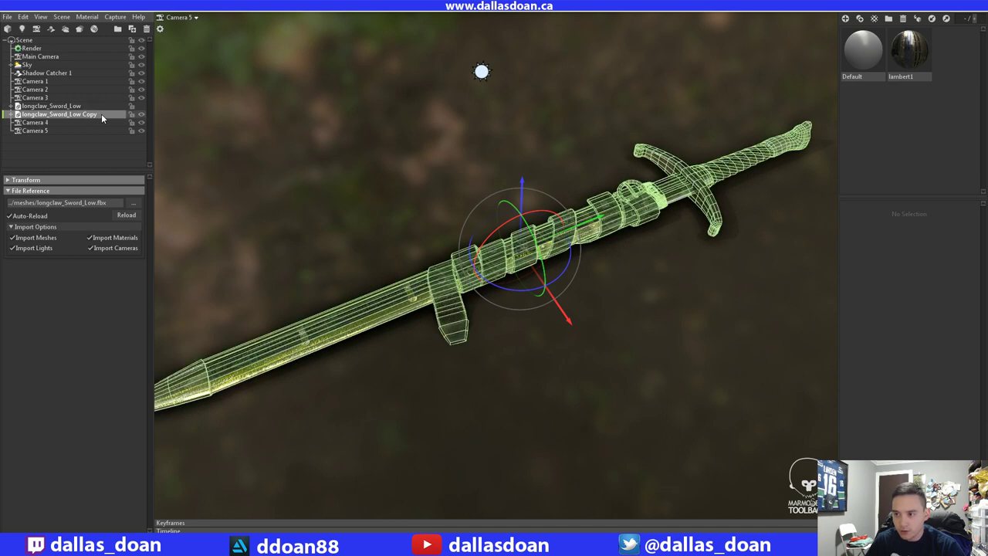
{"action": "left_click_drag", "start_coordinate": [108, 114], "coordinate": [91, 114]}
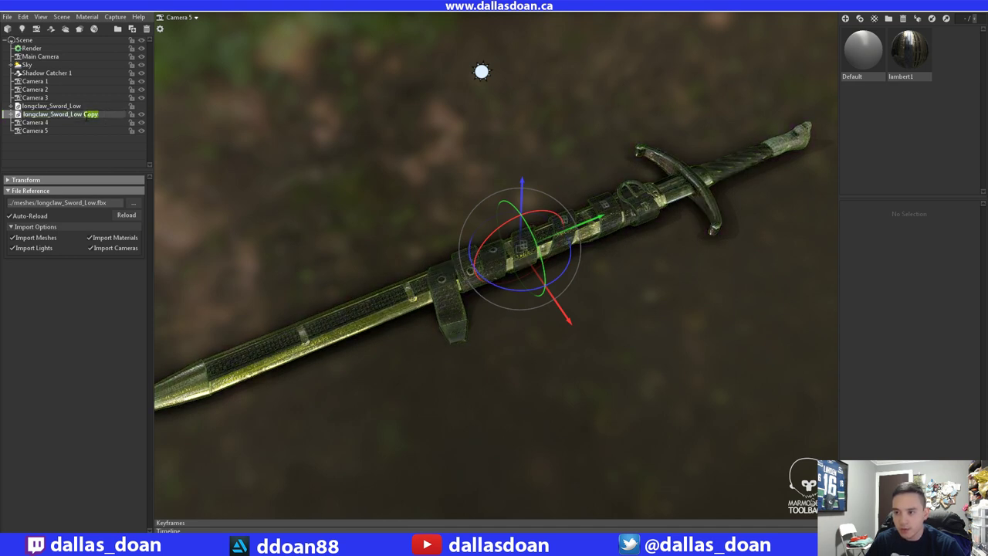
{"action": "type", "text": "Seperate"}
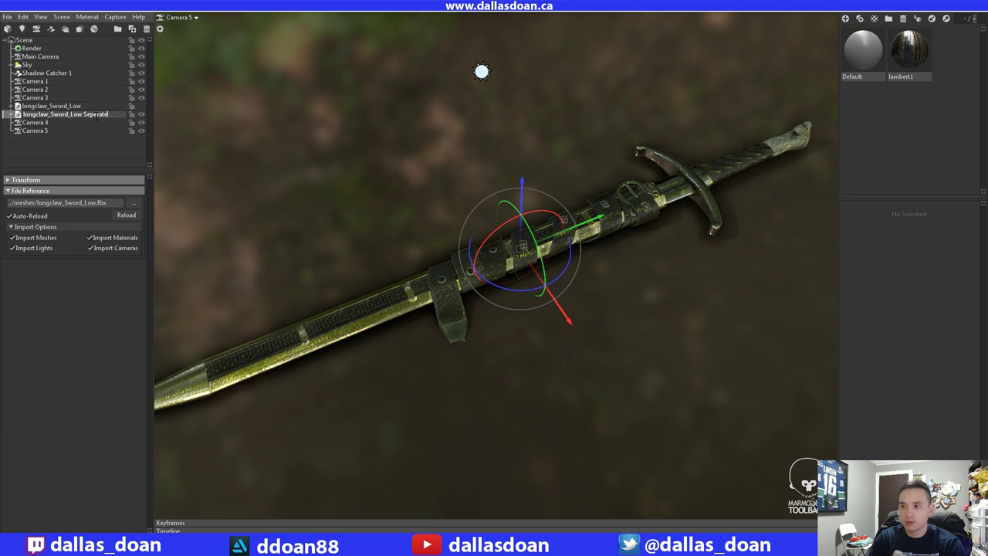
{"action": "key", "text": "Return"}
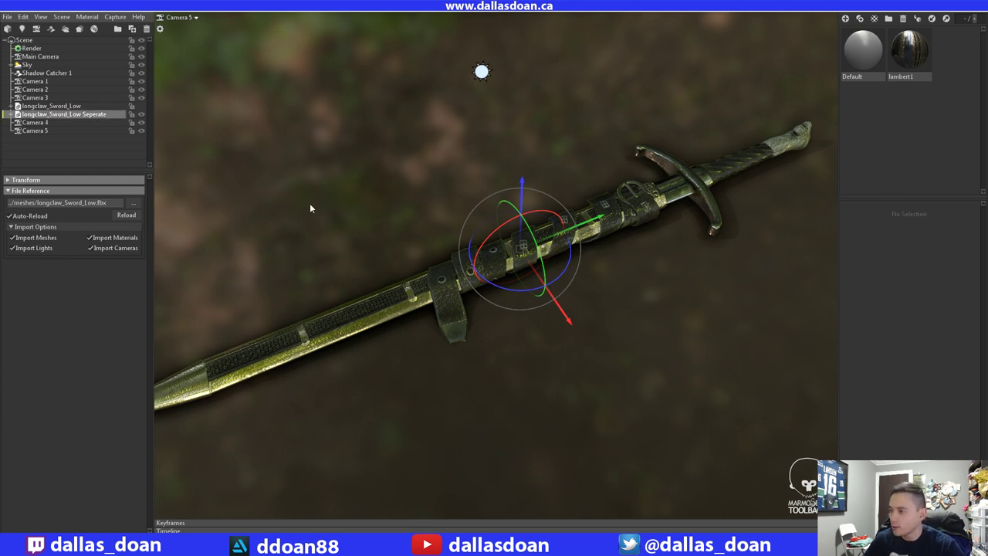
- Select Sheath_low, SheathDecal_low, belt_part2_low and belt_part1_low in the separate copy and move them sideways off the blade
{"action": "left_click", "coordinate": [440, 285]}
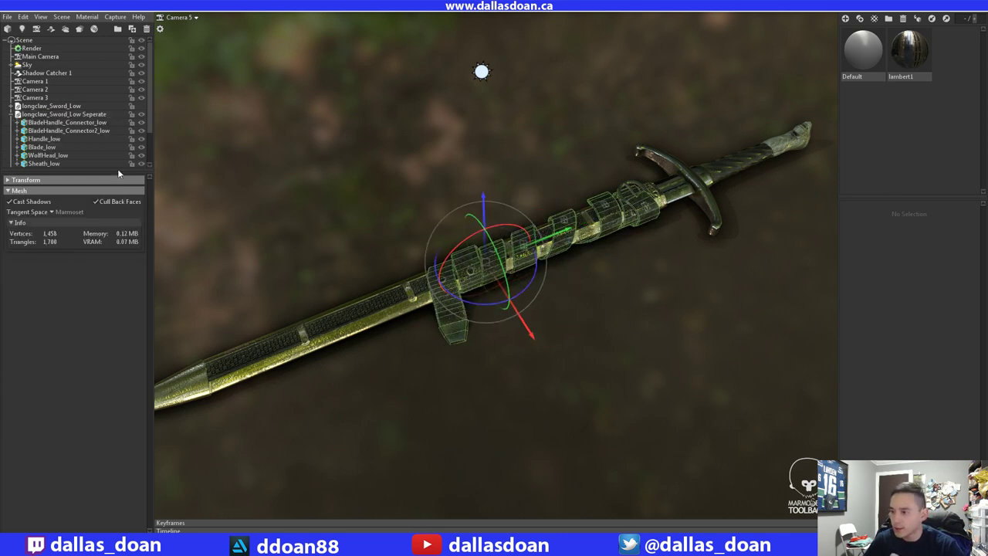
{"action": "scroll", "coordinate": [70, 141], "scroll_direction": "down", "scroll_amount": 1}
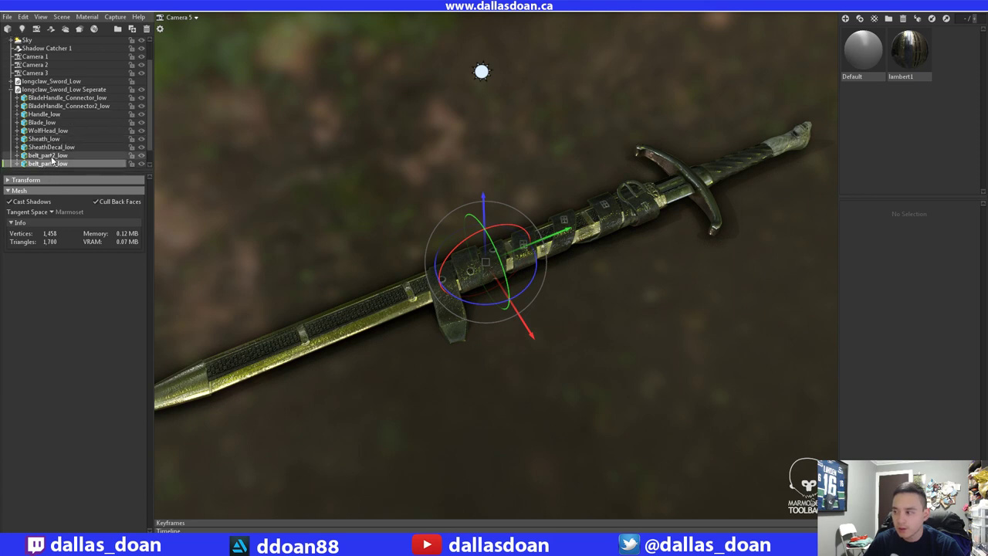
{"action": "left_click", "coordinate": [52, 156], "text": "ctrl"}
{"action": "left_click", "coordinate": [60, 147], "text": "ctrl"}
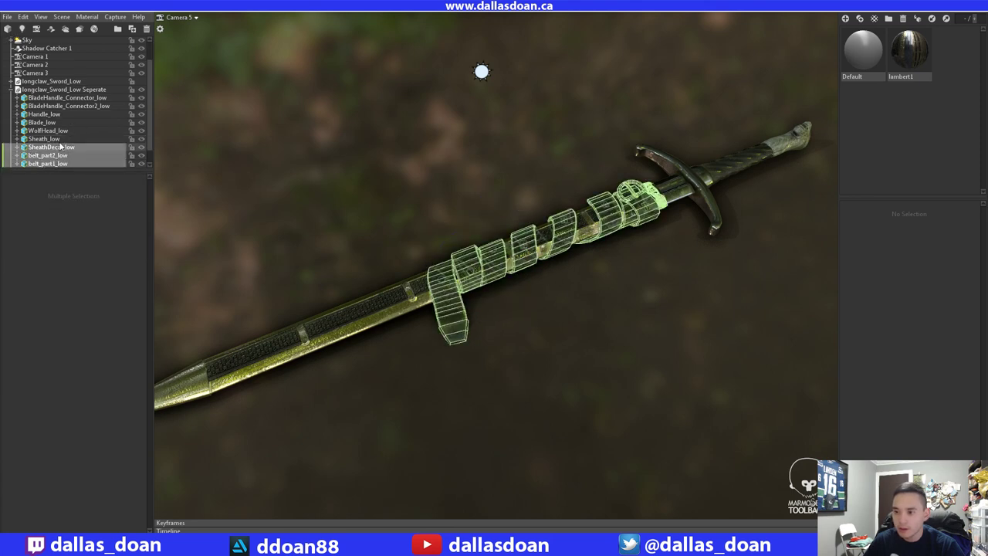
{"action": "left_click", "coordinate": [60, 139], "text": "ctrl"}
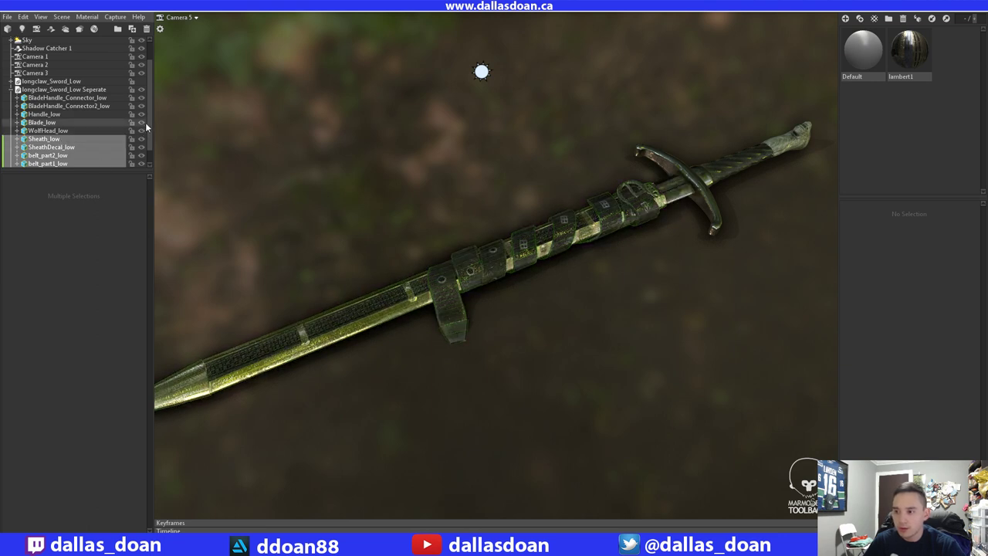
{"action": "scroll", "coordinate": [148, 133], "scroll_direction": "down", "scroll_amount": 2}
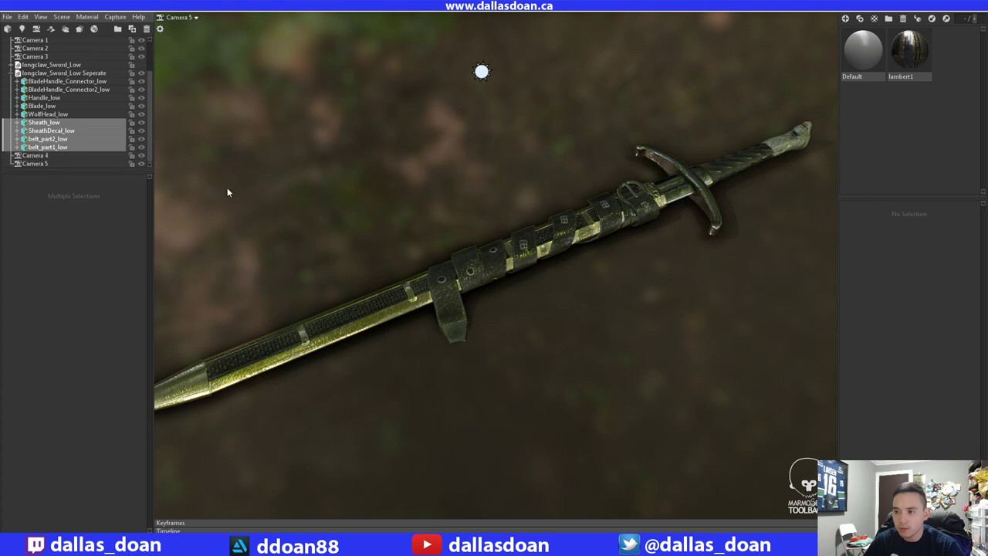
{"action": "left_click_drag", "start_coordinate": [228, 192], "coordinate": [434, 210]}
{"action": "scroll", "coordinate": [494, 285], "scroll_direction": "down", "scroll_amount": 10}
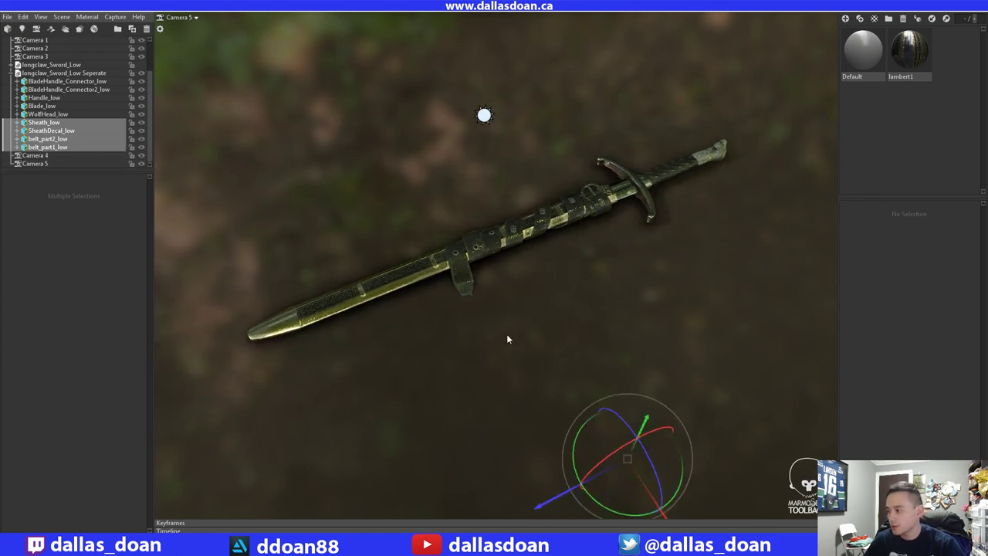
{"action": "scroll", "coordinate": [499, 324], "scroll_direction": "down", "scroll_amount": 1}
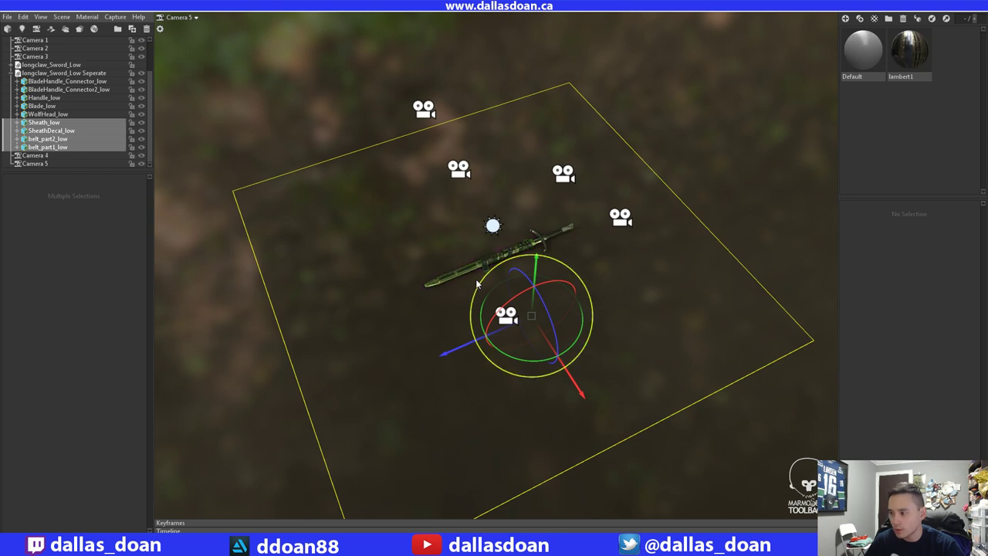
{"action": "left_click", "coordinate": [58, 147], "text": "ctrl"}
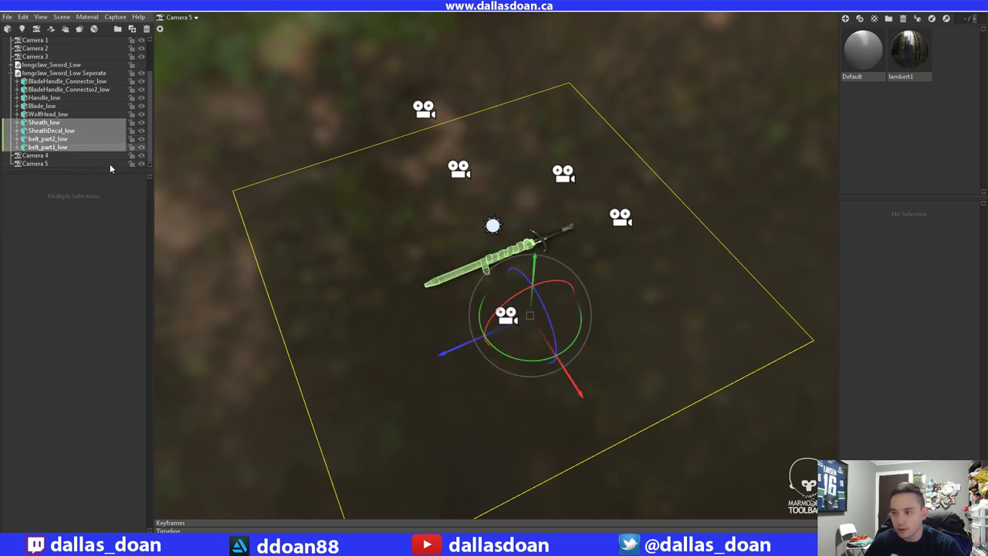
{"action": "left_click_drag", "start_coordinate": [589, 397], "coordinate": [564, 384]}
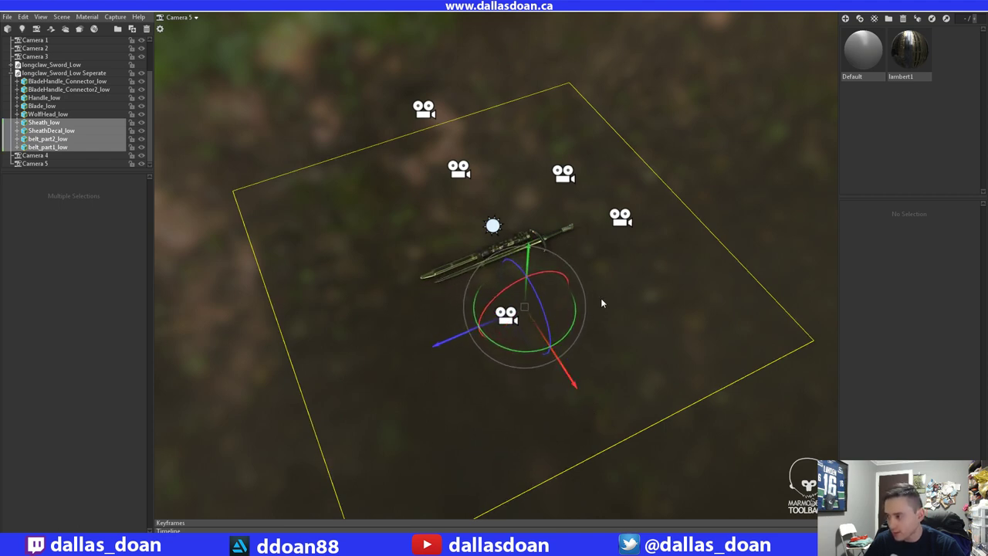
- Select the blade, handle, wolf head and both connector meshes, angle them against the scabbard and raise them slightly
{"action": "scroll", "coordinate": [638, 294], "scroll_direction": "up", "scroll_amount": 5}
{"action": "right_click_drag", "start_coordinate": [639, 294], "coordinate": [509, 224], "text": "alt"}
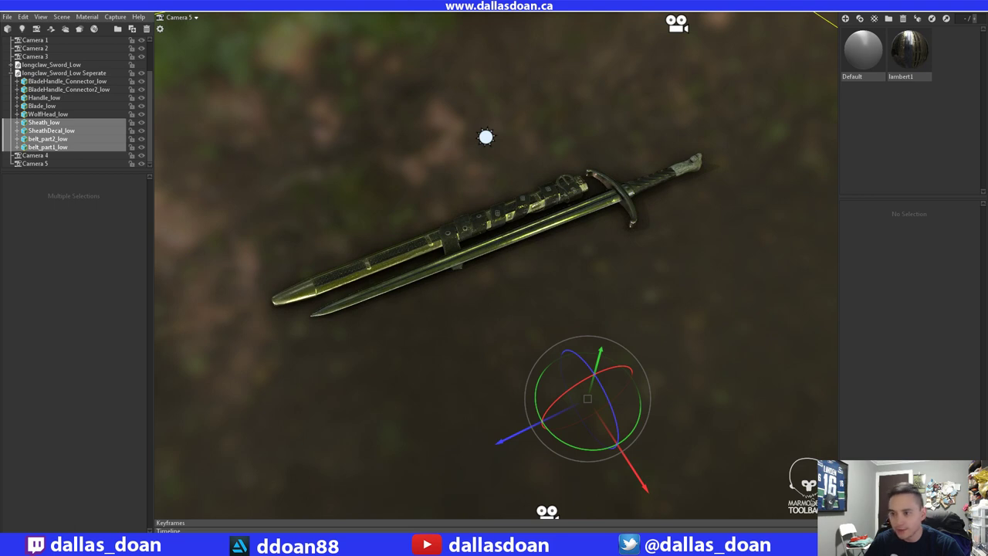
{"action": "left_click_drag", "start_coordinate": [71, 114], "coordinate": [58, 85]}
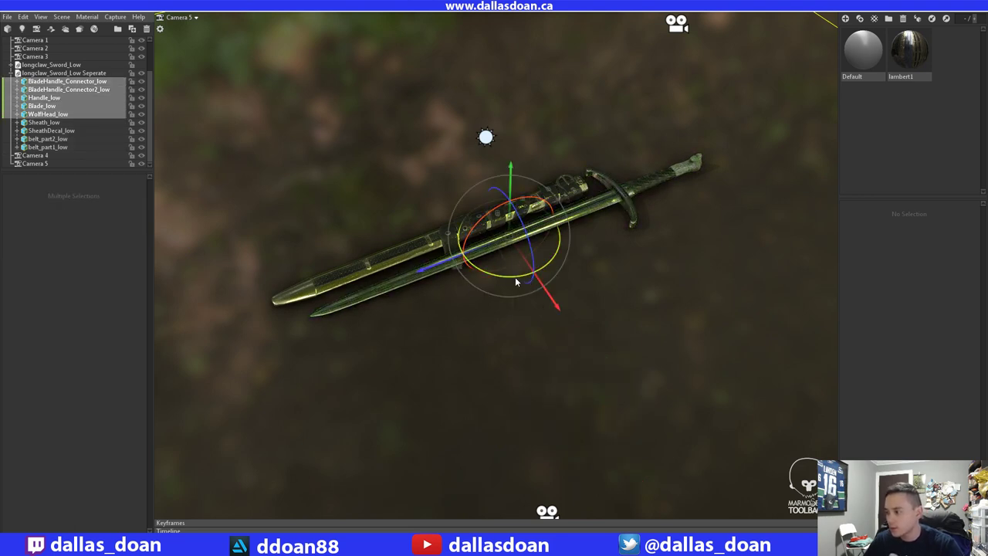
{"action": "left_click_drag", "start_coordinate": [515, 281], "coordinate": [520, 235]}
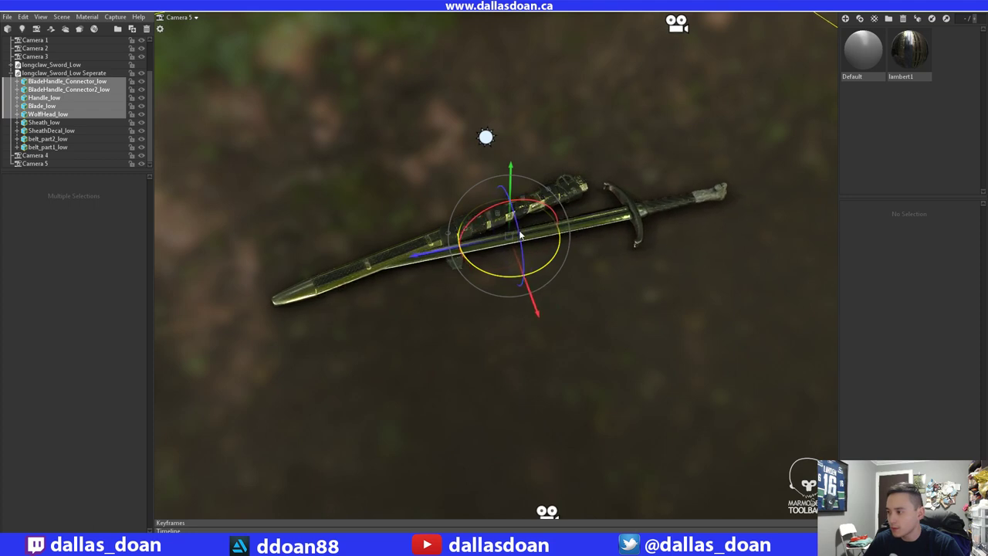
{"action": "mouse_move", "coordinate": [531, 201]}
{"action": "left_mouse_down"}
{"action": "mouse_move", "coordinate": [519, 200]}
{"action": "mouse_move", "coordinate": [532, 216]}
{"action": "left_mouse_up"}
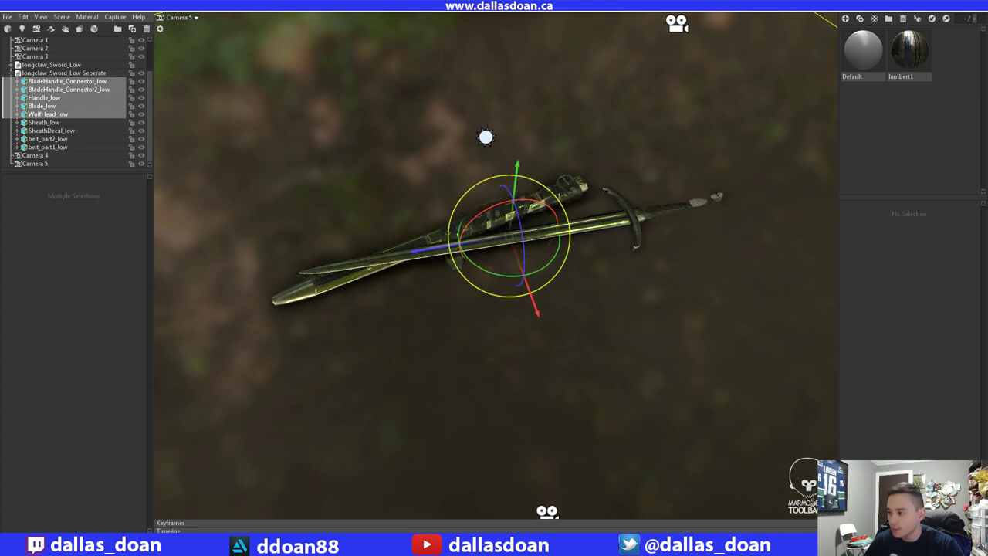
{"action": "left_click_drag", "start_coordinate": [516, 177], "coordinate": [511, 160]}
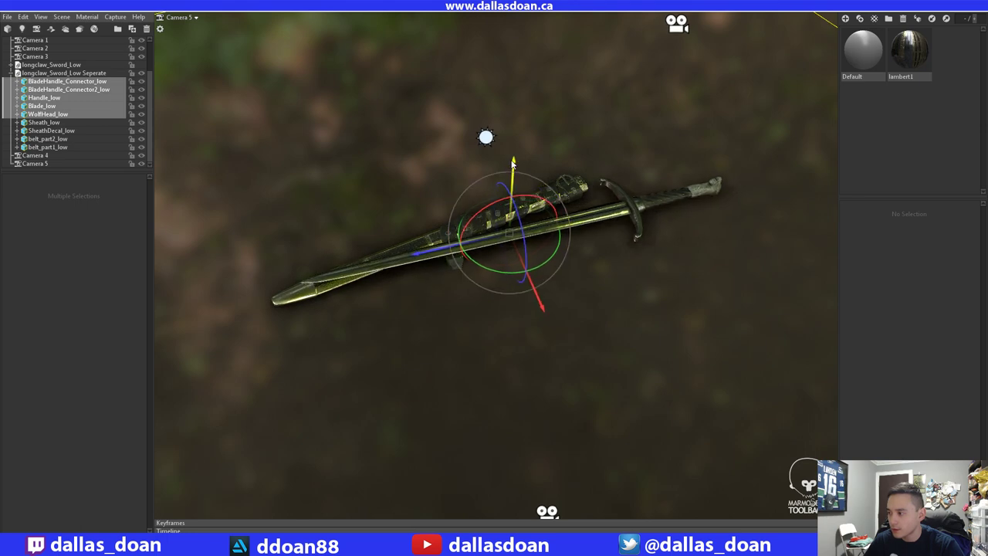
- Shift the sword over the scabbard and turn it about the vertical axis so that the two cross
{"action": "scroll", "coordinate": [420, 287], "scroll_direction": "up", "scroll_amount": 3}
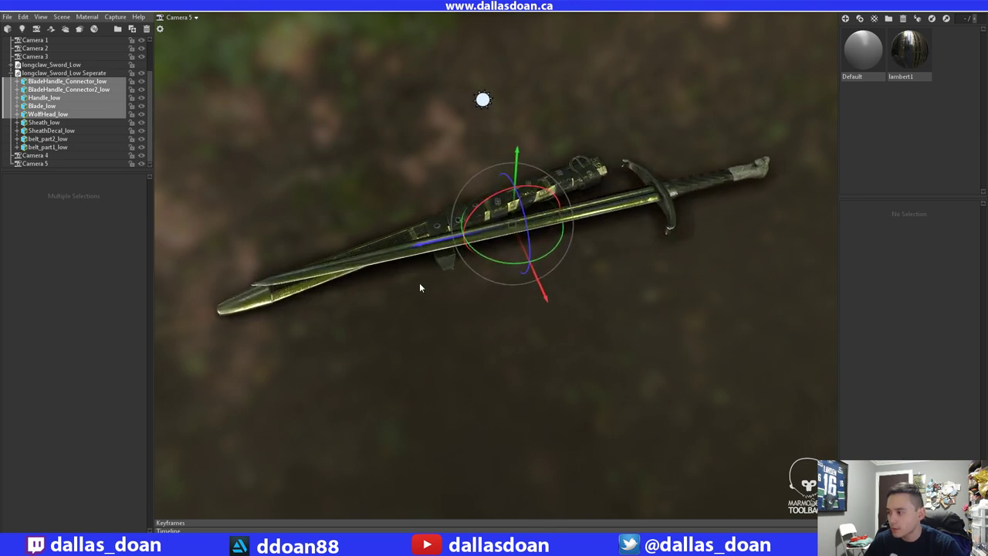
{"action": "left_click_drag", "start_coordinate": [420, 288], "coordinate": [506, 262]}
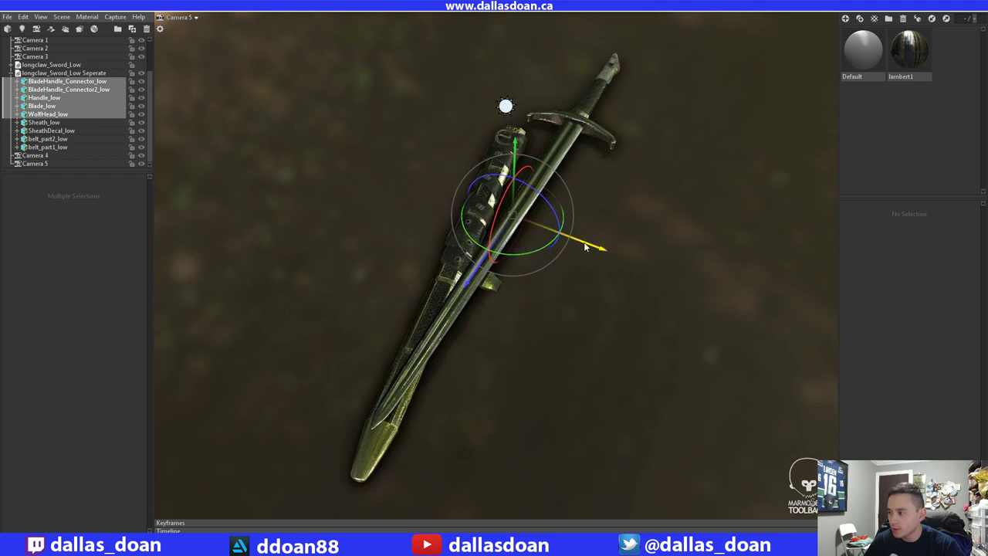
{"action": "left_click_drag", "start_coordinate": [588, 245], "coordinate": [525, 116]}
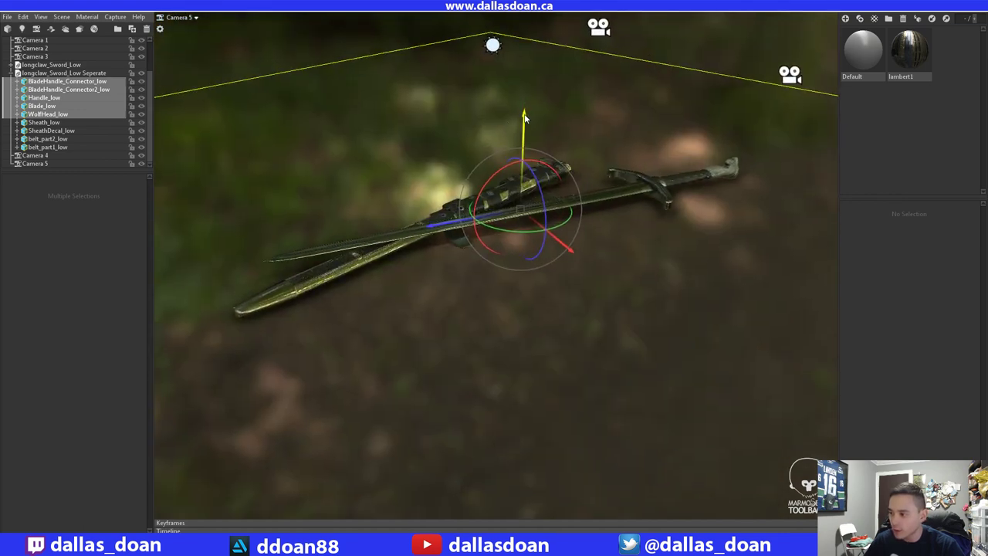
{"action": "left_click_drag", "start_coordinate": [495, 168], "coordinate": [298, 267]}
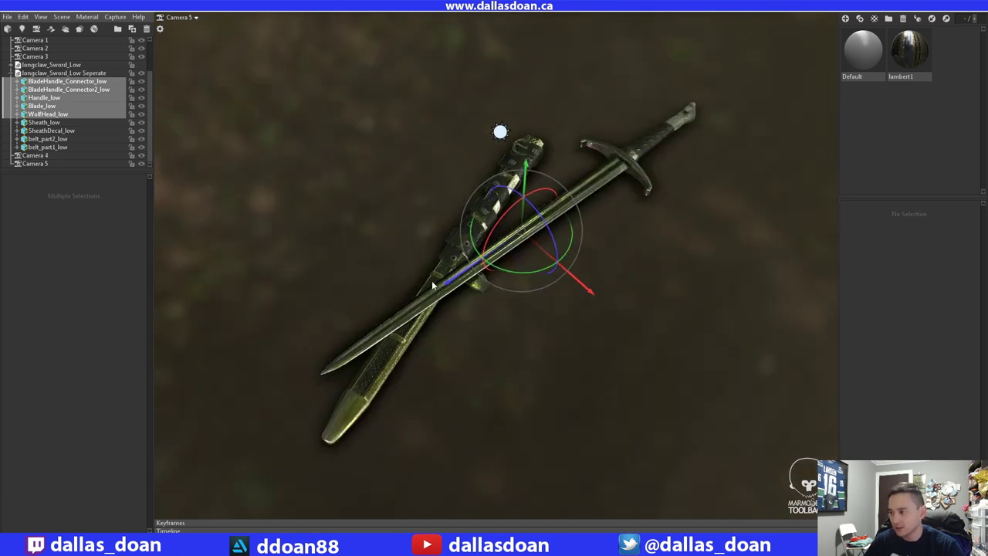
{"action": "mouse_move", "coordinate": [514, 269]}
{"action": "left_mouse_down"}
{"action": "mouse_move", "coordinate": [475, 278]}
{"action": "mouse_move", "coordinate": [515, 276]}
{"action": "left_mouse_up"}
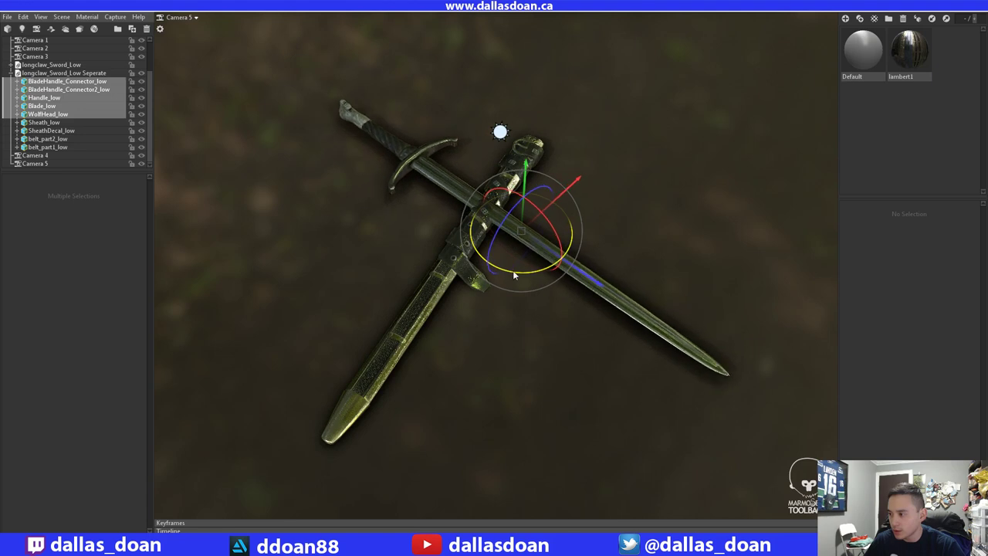
- Tilt the sword slightly and slide it so its blade rests across the middle of the scabbard
{"action": "left_click_drag", "start_coordinate": [516, 191], "coordinate": [520, 153], "text": "alt"}
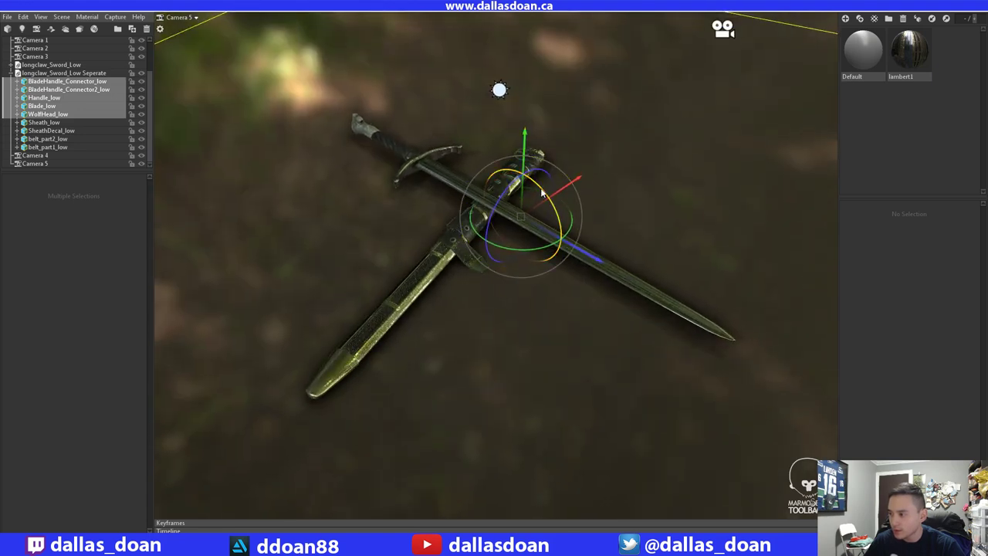
{"action": "left_click_drag", "start_coordinate": [542, 190], "coordinate": [511, 209]}
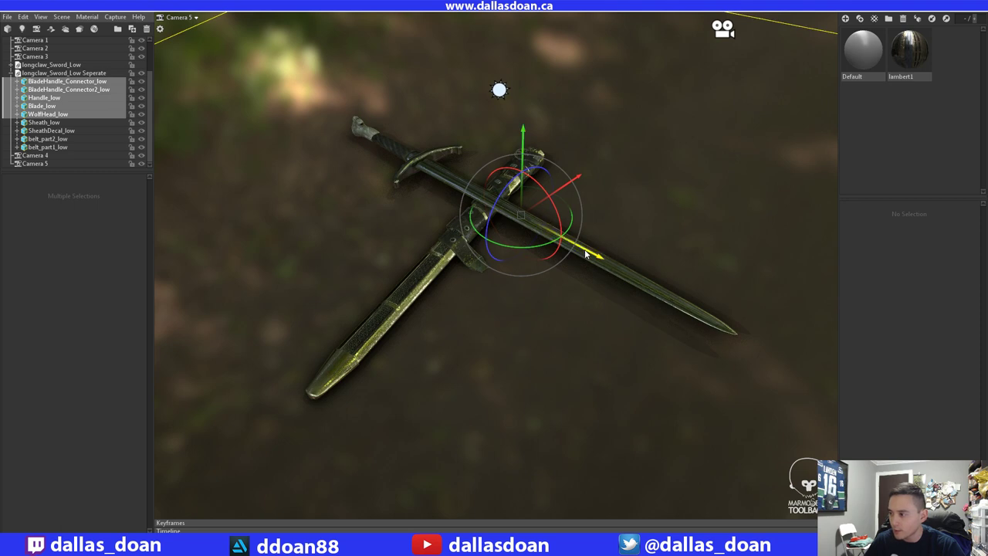
{"action": "left_click_drag", "start_coordinate": [589, 255], "coordinate": [560, 239]}
{"action": "left_click_drag", "start_coordinate": [417, 176], "coordinate": [404, 241]}
{"action": "left_click_drag", "start_coordinate": [553, 175], "coordinate": [422, 178]}
{"action": "left_click_drag", "start_coordinate": [297, 202], "coordinate": [292, 177]}
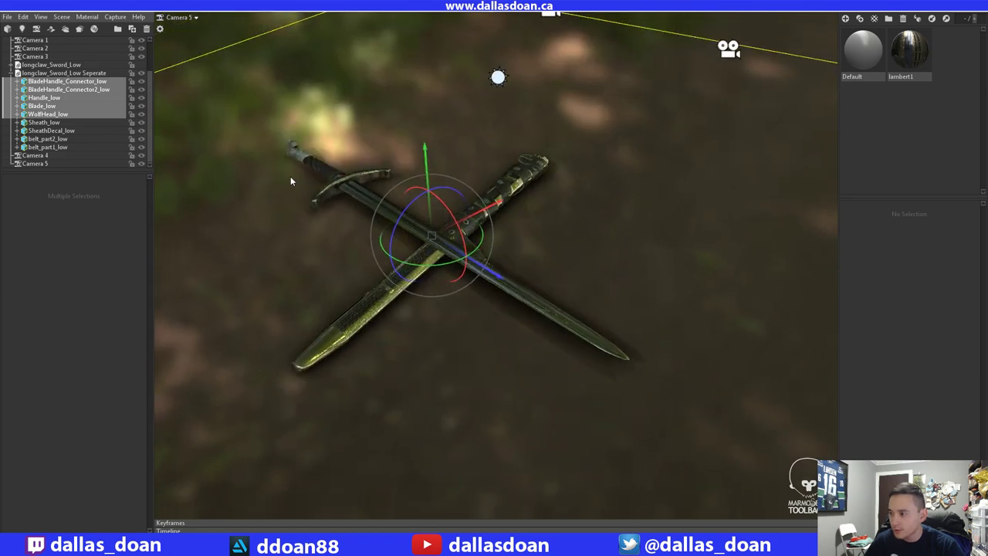
{"action": "left_click_drag", "start_coordinate": [287, 228], "coordinate": [66, 247]}
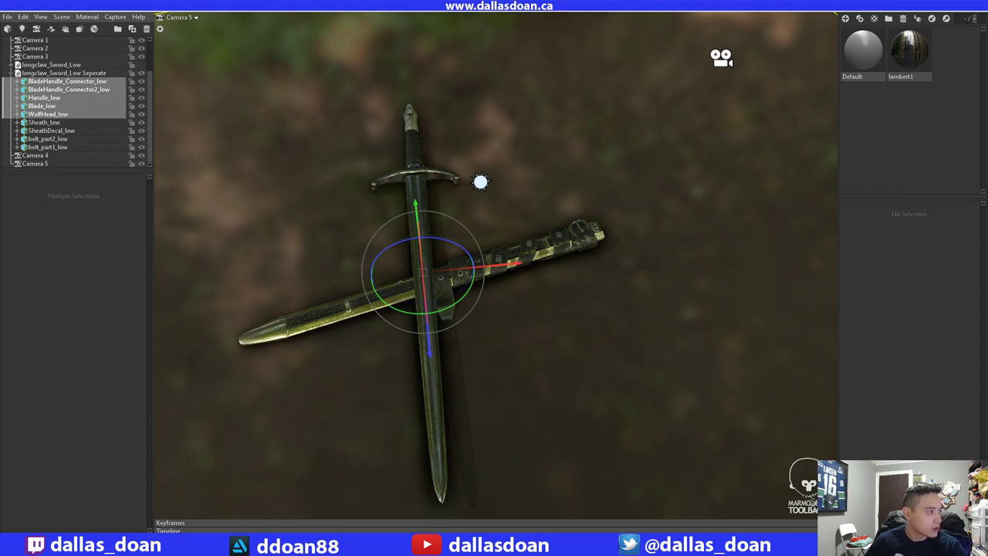
- Switch to the web browser, search Google Images for "sword display" and look through the pictures for layout ideas
{"action": "left_click_drag", "start_coordinate": [0, 152], "coordinate": [679, 110]}
{"action": "double_click", "coordinate": [525, 104]}
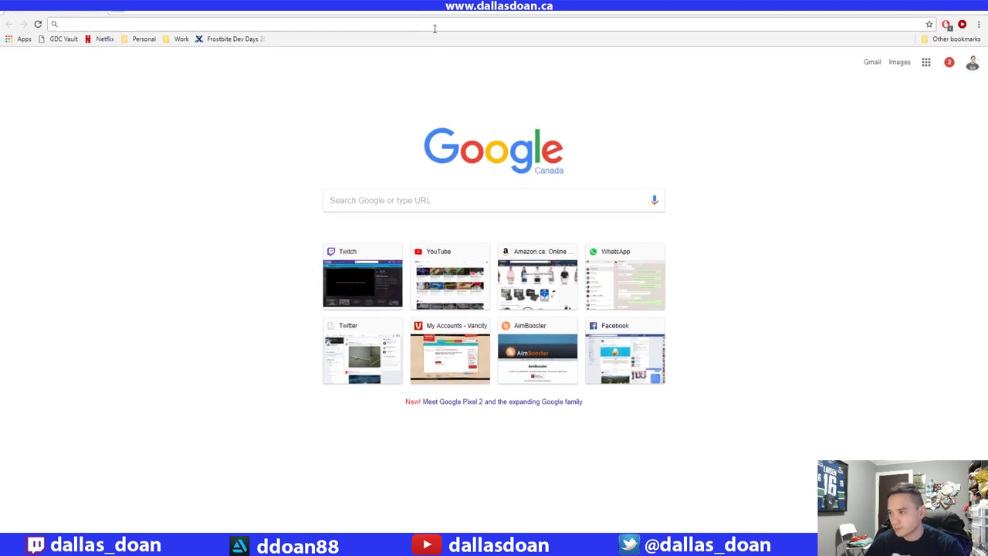
{"action": "type", "text": "sword"}
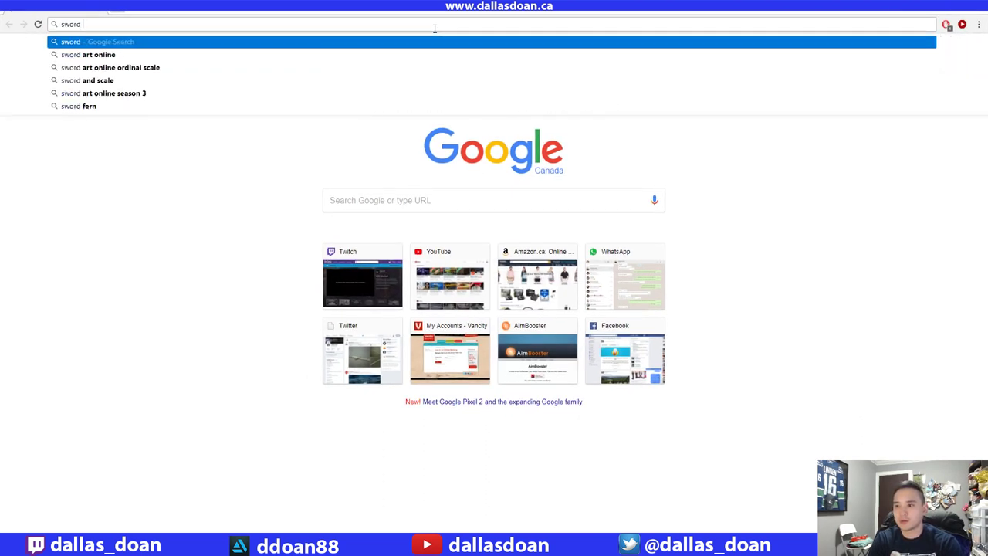
{"action": "type", "text": " display"}
{"action": "key", "text": "Return"}
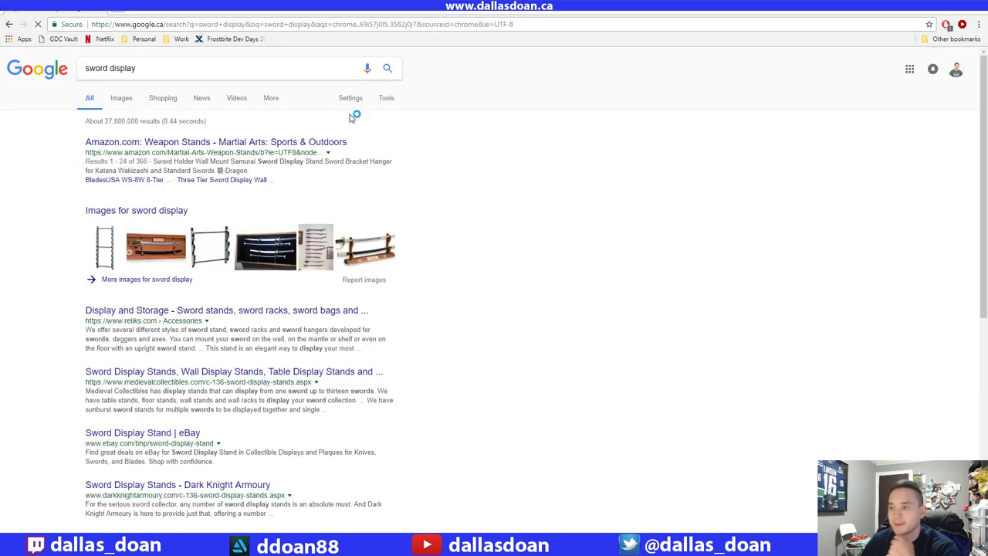
{"action": "left_click", "coordinate": [124, 99]}
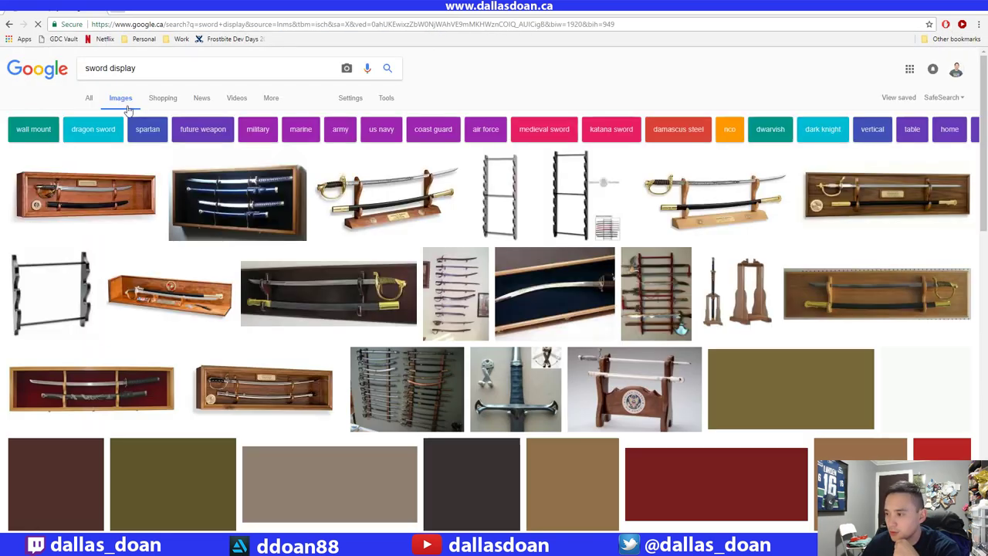
{"action": "scroll", "coordinate": [231, 194], "scroll_direction": "down", "scroll_amount": 1}
{"action": "scroll", "coordinate": [234, 195], "scroll_direction": "down", "scroll_amount": 2}
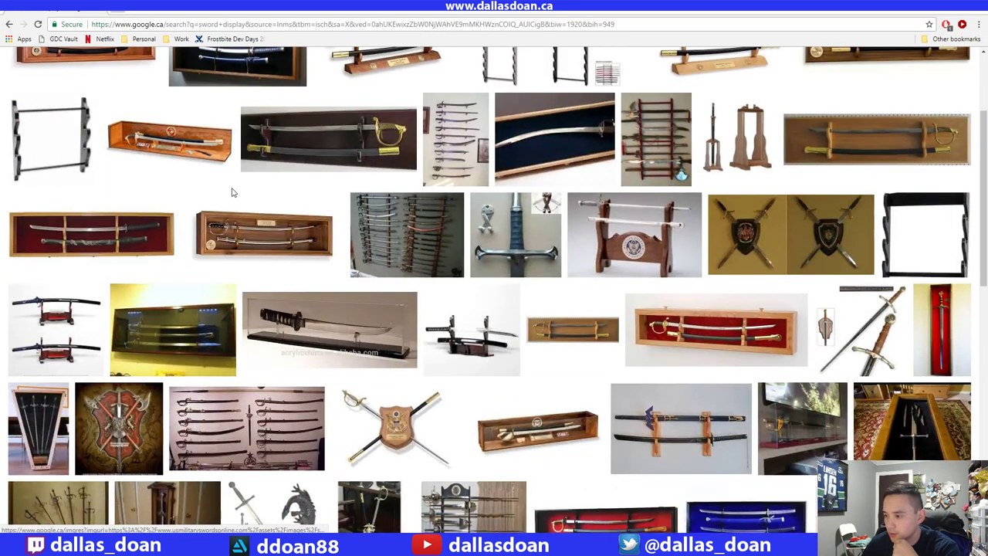
{"action": "scroll", "coordinate": [239, 244], "scroll_direction": "down", "scroll_amount": 3}
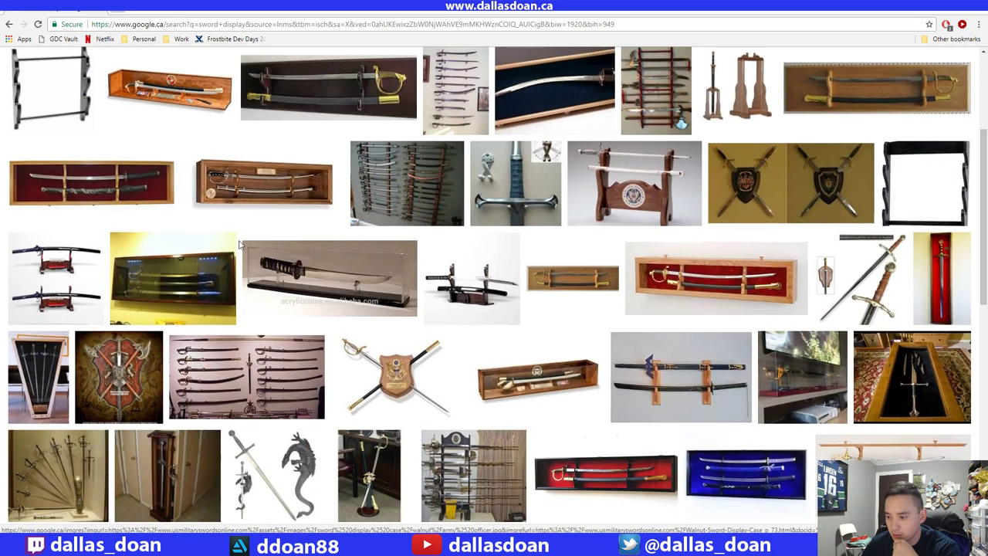
{"action": "scroll", "coordinate": [266, 283], "scroll_direction": "down", "scroll_amount": 3}
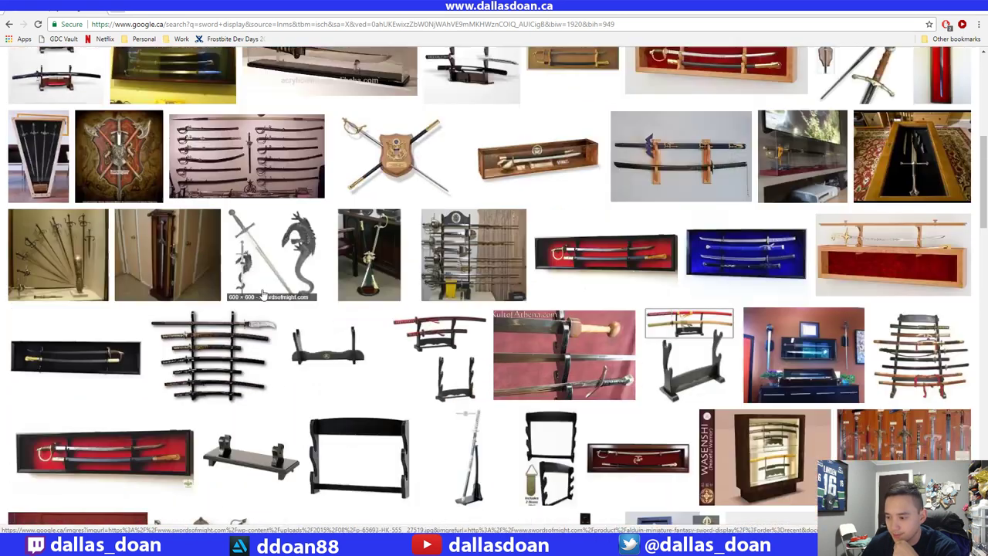
{"action": "scroll", "coordinate": [263, 295], "scroll_direction": "up", "scroll_amount": 10}
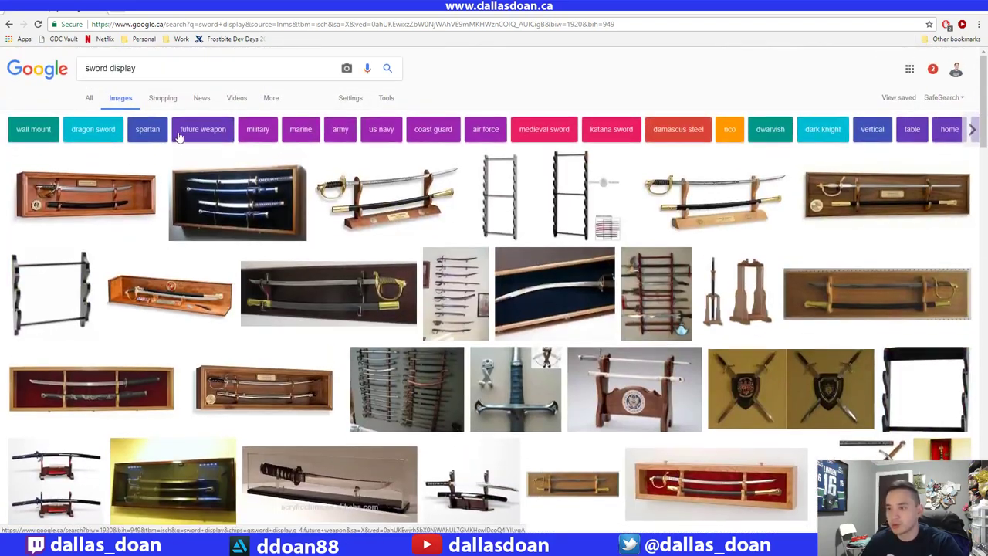
- Search the images for "sword render" and then "sword renders", and browse the pictures for presentation references
{"action": "left_click", "coordinate": [155, 68]}
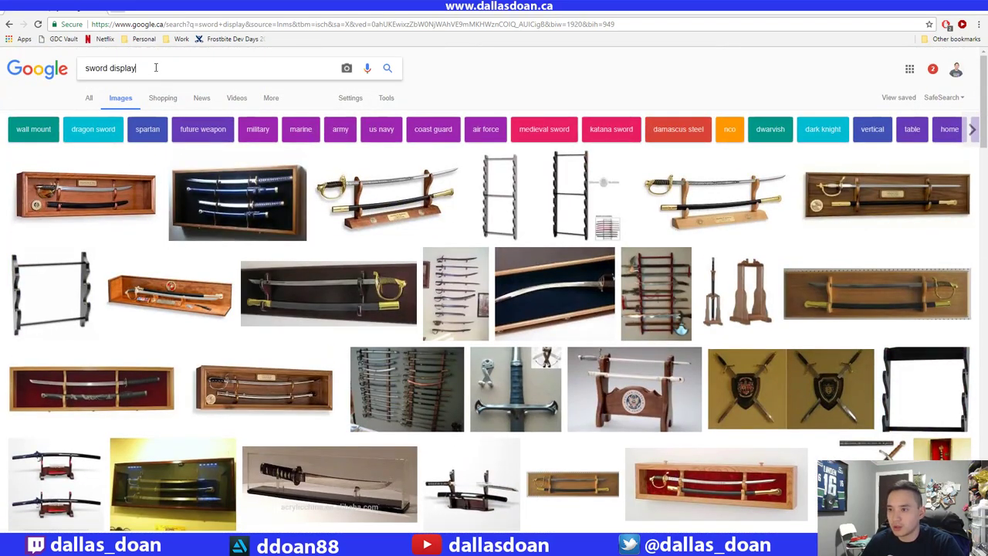
{"action": "key", "text": "BackSpace"}
{"action": "key", "text": "BackSpace"}
{"action": "key", "text": "BackSpace"}
{"action": "key", "text": "BackSpace"}
{"action": "key", "text": "BackSpace"}
{"action": "key", "text": "BackSpace"}
{"action": "type", "text": "render"}
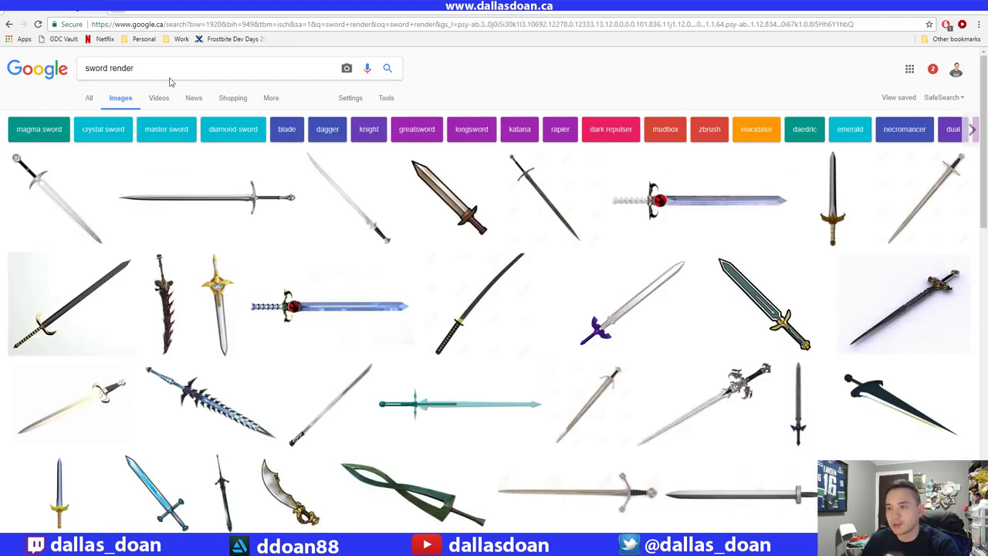
{"action": "left_click", "coordinate": [171, 71]}
{"action": "type", "text": "s"}
{"action": "key", "text": "Return"}
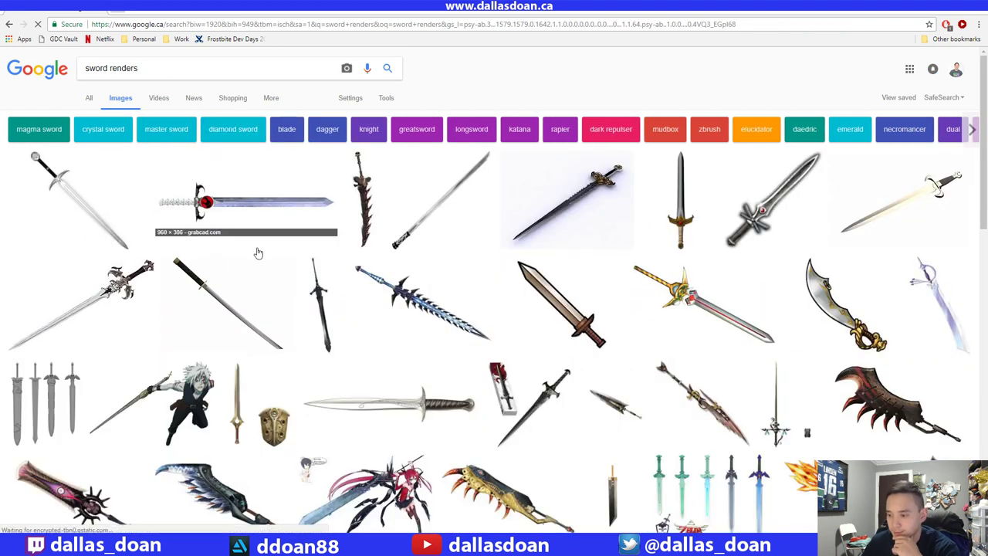
{"action": "scroll", "coordinate": [259, 253], "scroll_direction": "down", "scroll_amount": 5}
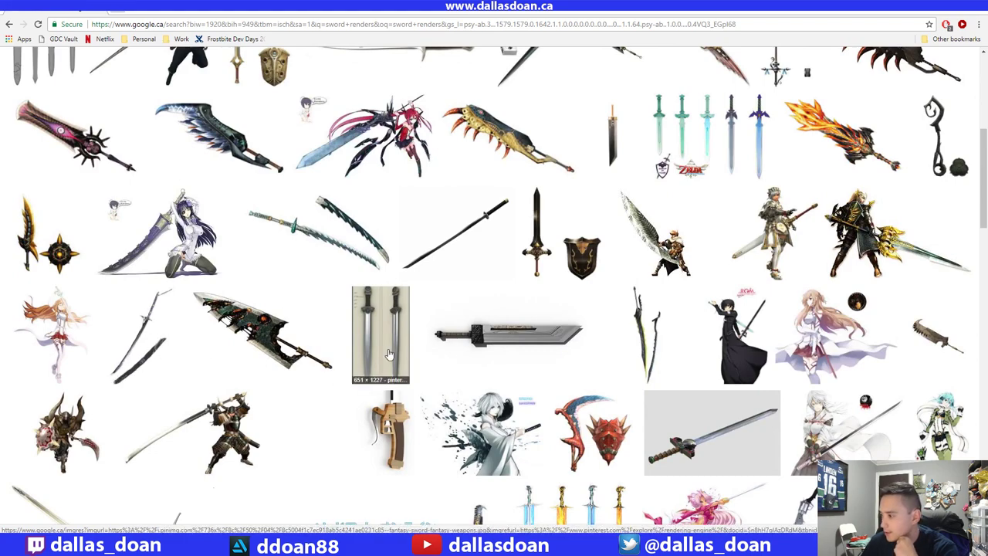
- Browse further through the "sword renders" images and view the opened Monster Hunter long sword pictures for sword-and-scabbard layout references
{"action": "scroll", "coordinate": [390, 355], "scroll_direction": "down", "scroll_amount": 1}
{"action": "scroll", "coordinate": [326, 313], "scroll_direction": "down", "scroll_amount": 3}
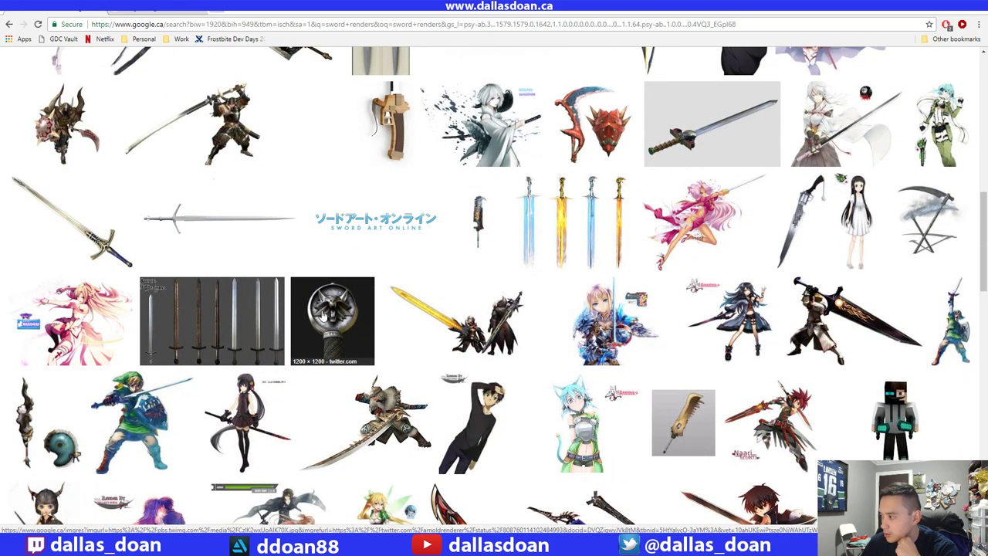
{"action": "scroll", "coordinate": [324, 313], "scroll_direction": "down", "scroll_amount": 2}
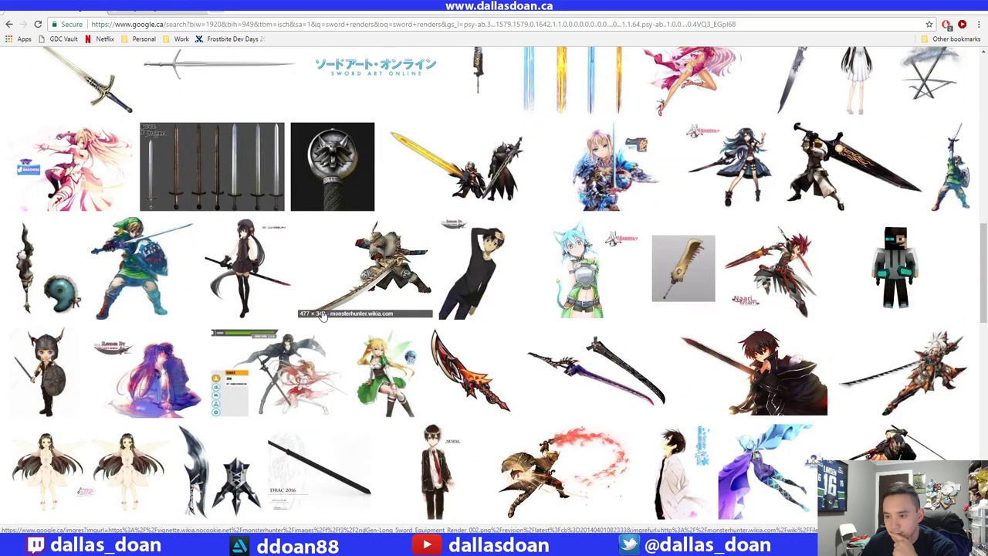
{"action": "scroll", "coordinate": [324, 313], "scroll_direction": "down", "scroll_amount": 3}
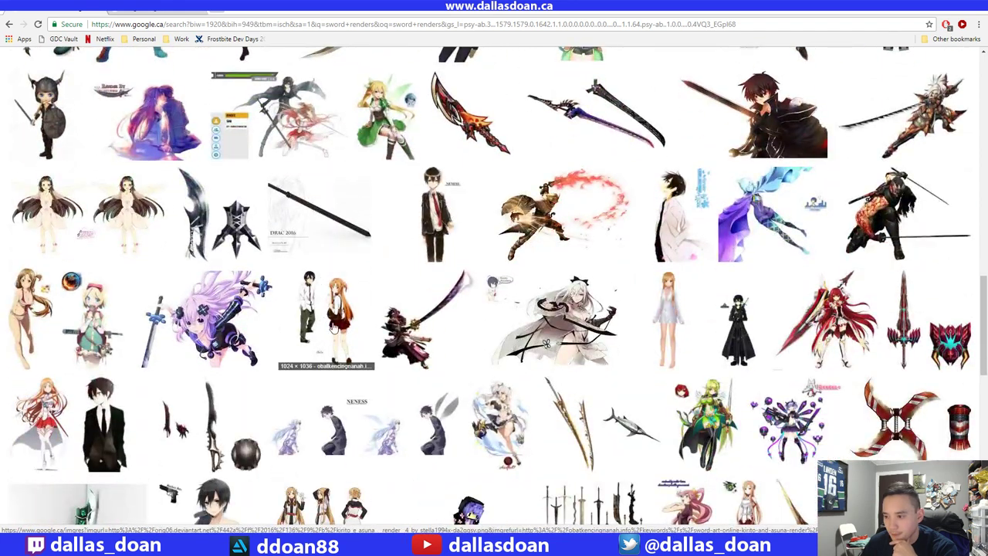
{"action": "scroll", "coordinate": [328, 330], "scroll_direction": "down", "scroll_amount": 2}
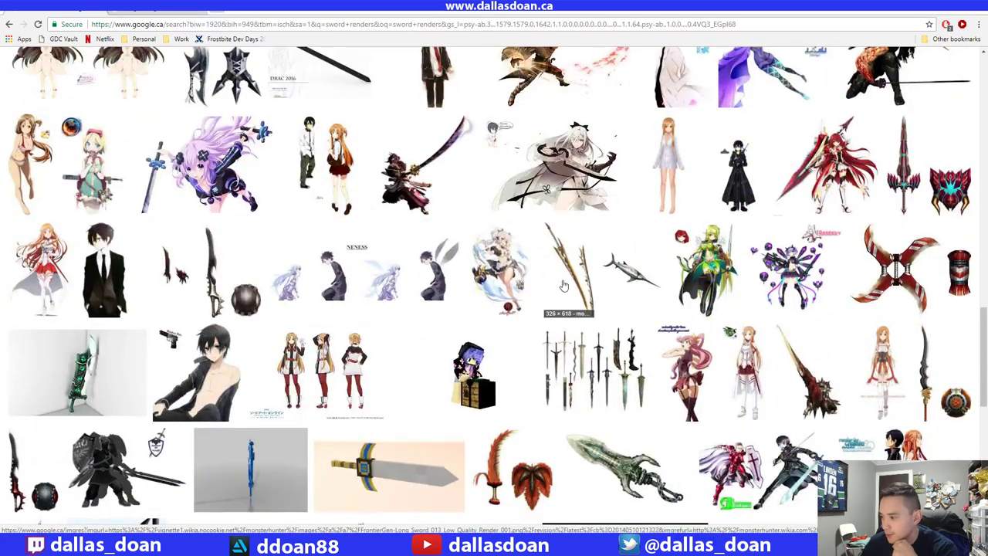
{"action": "scroll", "coordinate": [576, 309], "scroll_direction": "down", "scroll_amount": 1}
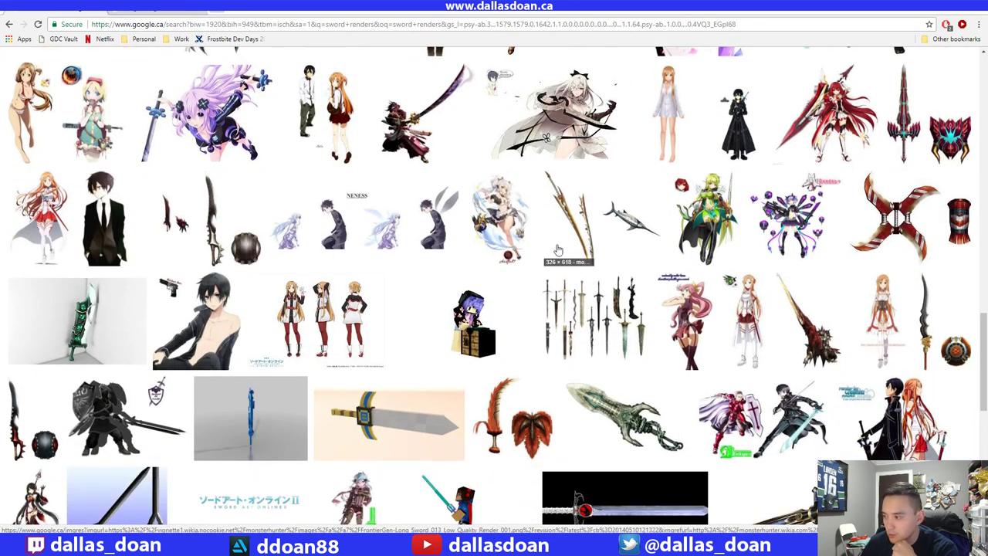
{"action": "scroll", "coordinate": [575, 230], "scroll_direction": "down", "scroll_amount": 3}
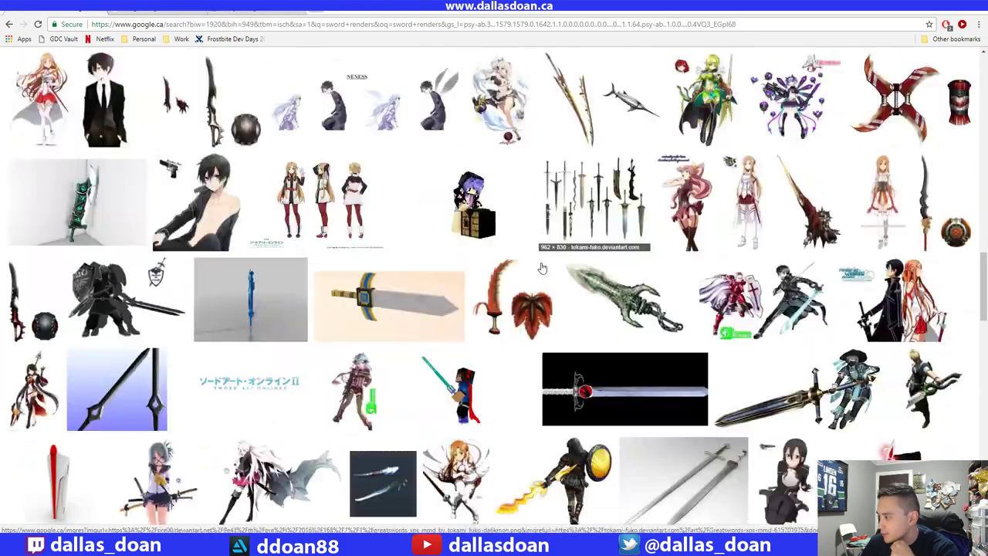
{"action": "scroll", "coordinate": [607, 345], "scroll_direction": "down", "scroll_amount": 6}
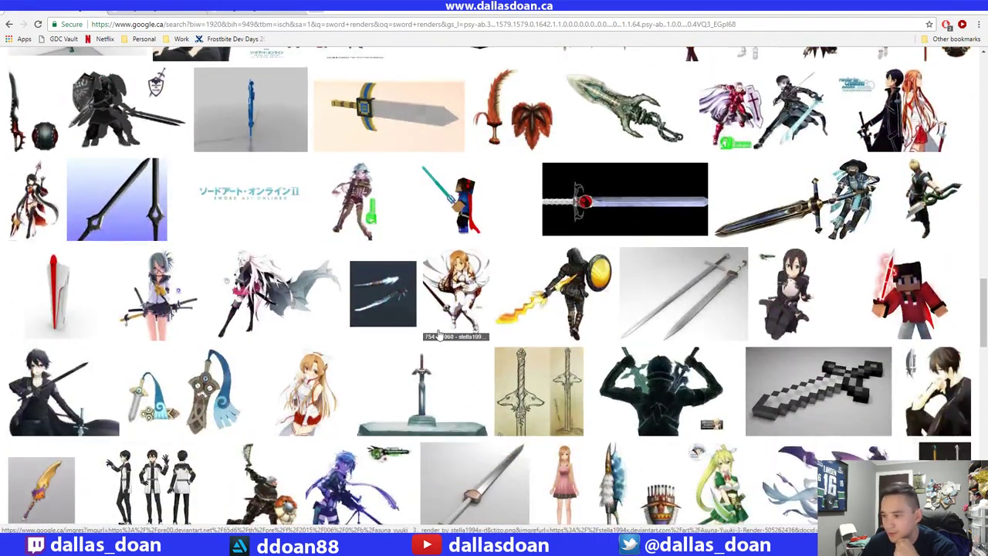
{"action": "scroll", "coordinate": [438, 337], "scroll_direction": "down", "scroll_amount": 1}
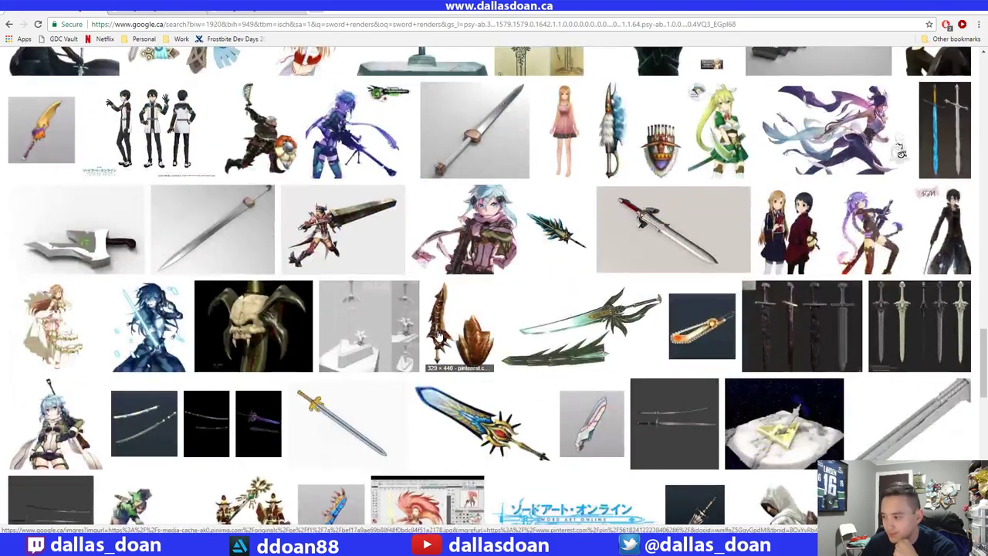
{"action": "scroll", "coordinate": [437, 336], "scroll_direction": "down", "scroll_amount": 4}
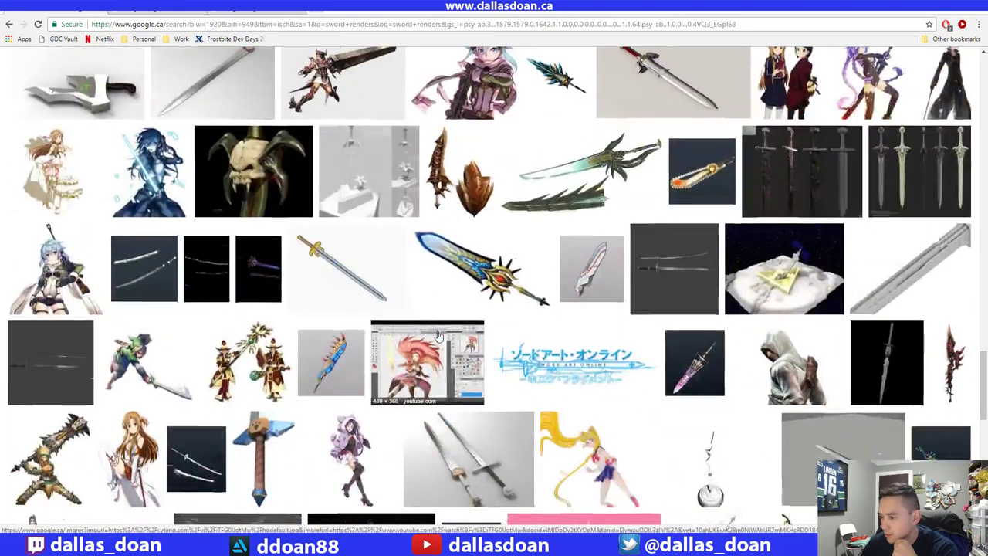
{"action": "scroll", "coordinate": [437, 337], "scroll_direction": "down", "scroll_amount": 5}
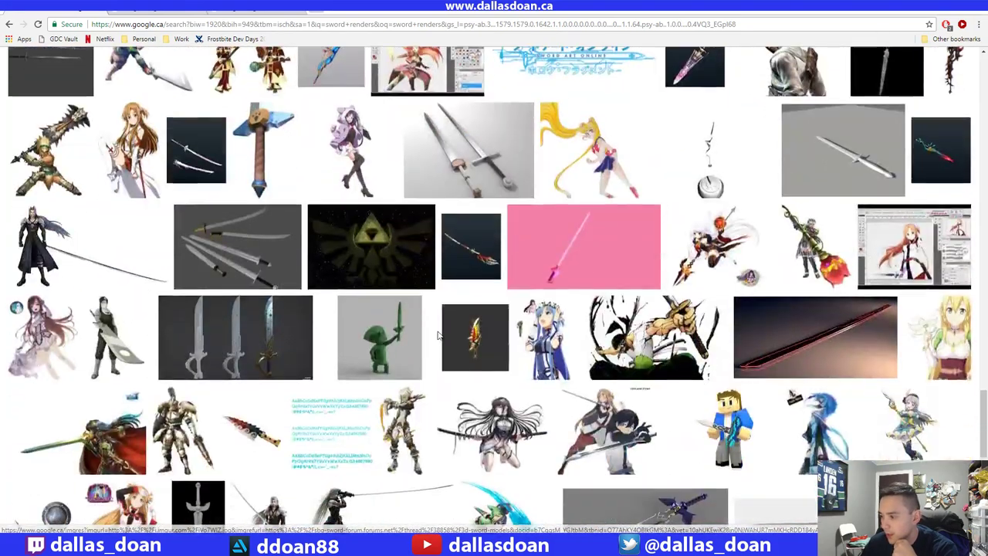
{"action": "scroll", "coordinate": [440, 337], "scroll_direction": "down", "scroll_amount": 4}
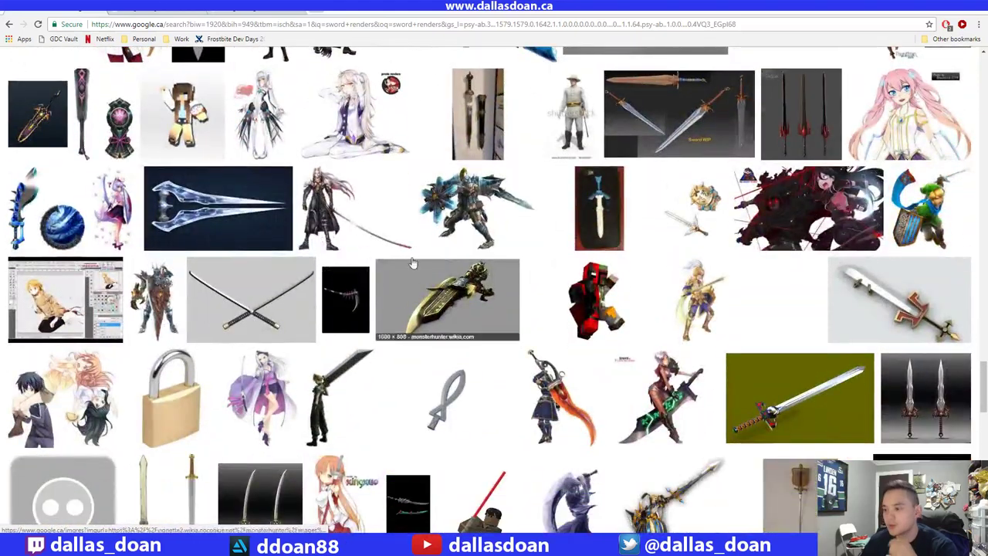
{"action": "left_click", "coordinate": [255, 9]}
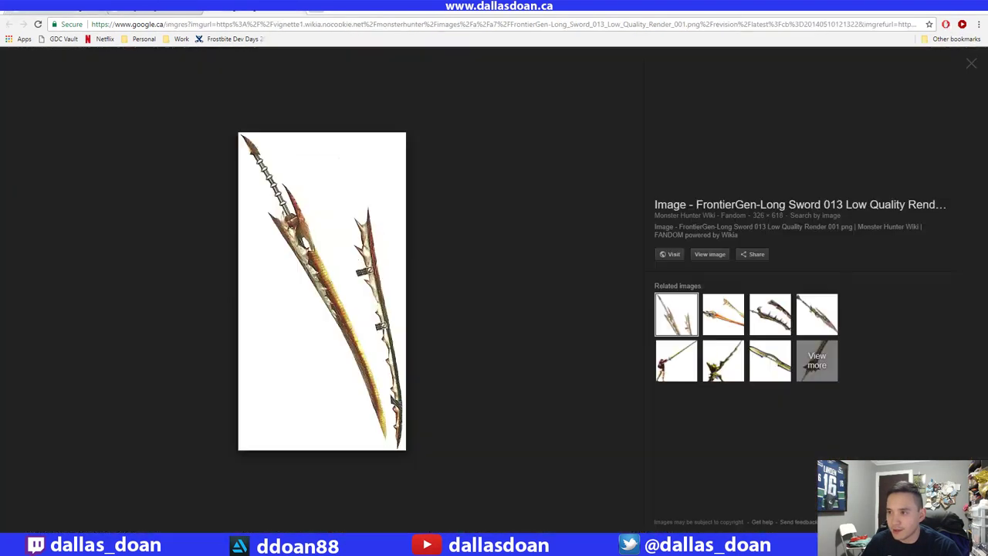
{"action": "left_click", "coordinate": [155, 9]}
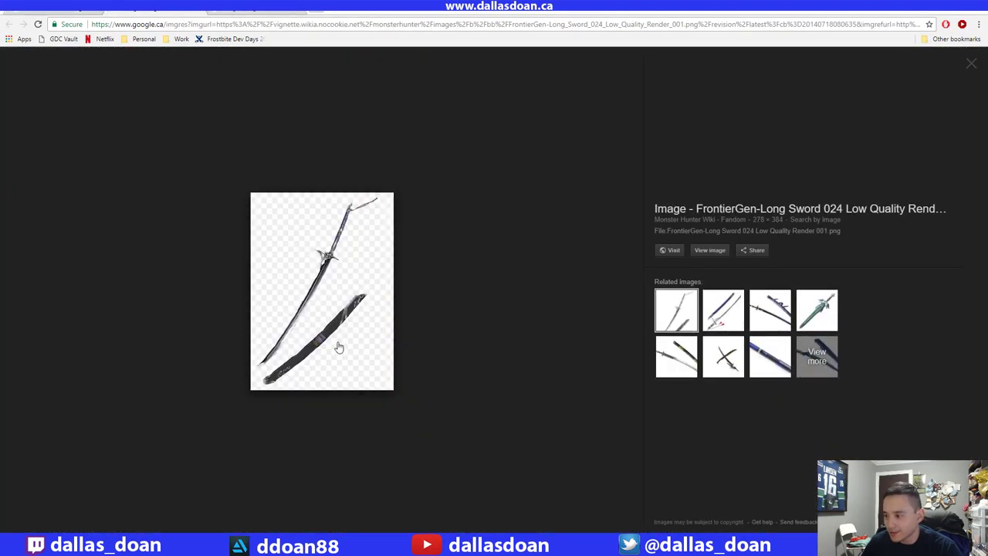
- Switch back to Marmoset Toolbag, turn the sword nearly parallel to the scabbard, and slide it lengthwise beside it
{"action": "left_click_drag", "start_coordinate": [340, 11], "coordinate": [0, 81]}
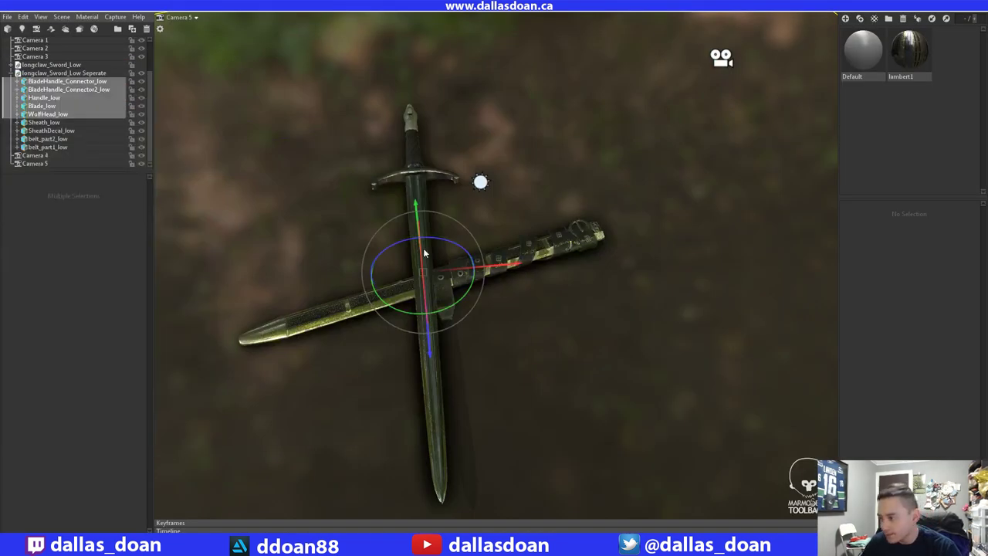
{"action": "left_click_drag", "start_coordinate": [455, 315], "coordinate": [443, 297]}
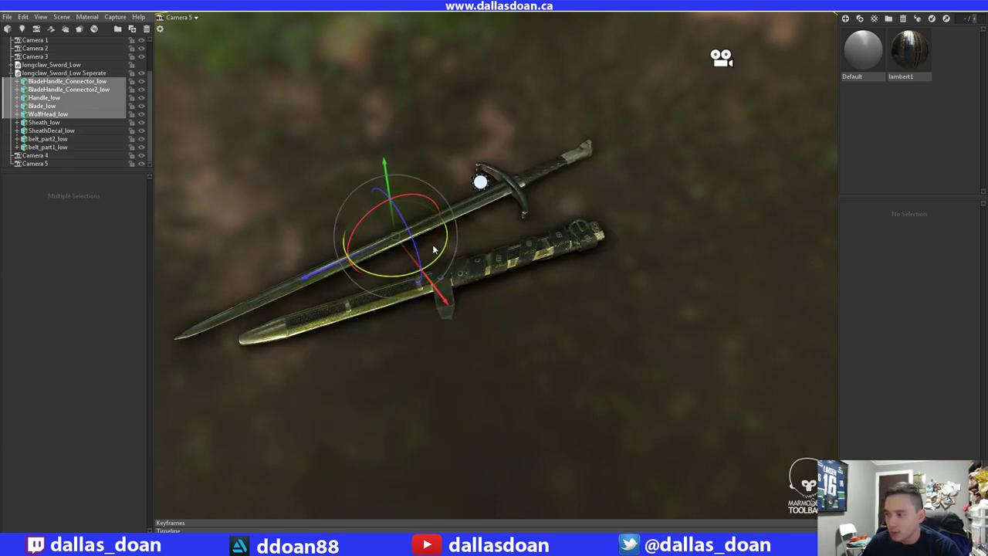
{"action": "left_click_drag", "start_coordinate": [314, 273], "coordinate": [406, 267]}
- Tilt the sword and fine-tune its height so it lies flat on the ground next to the scabbard
{"action": "left_click_drag", "start_coordinate": [553, 290], "coordinate": [698, 254]}
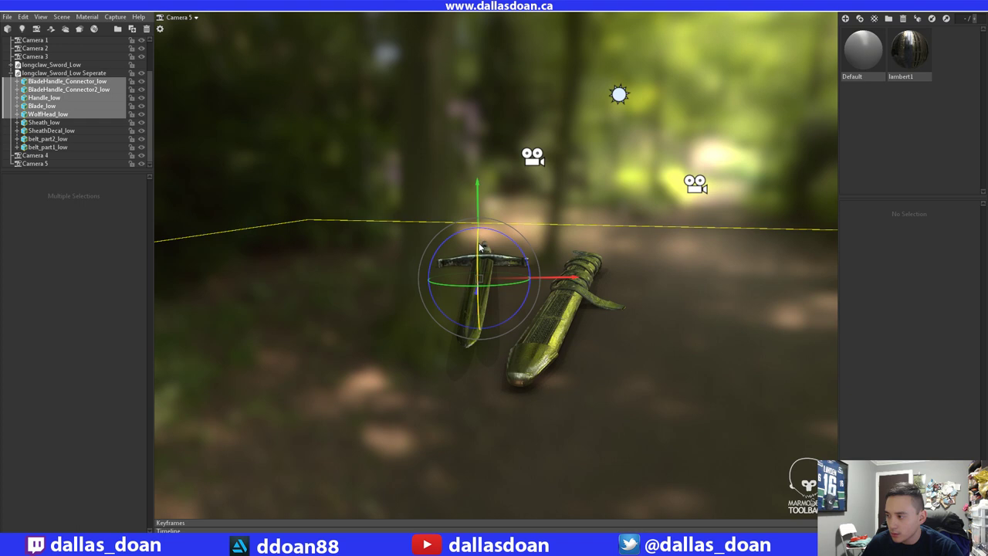
{"action": "left_click_drag", "start_coordinate": [478, 247], "coordinate": [479, 264]}
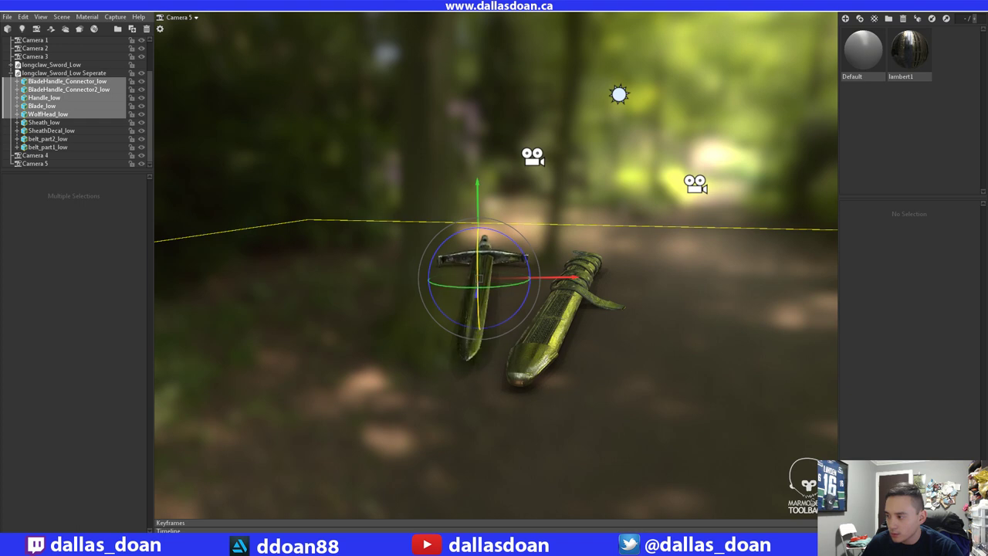
{"action": "left_click_drag", "start_coordinate": [478, 191], "coordinate": [477, 191]}
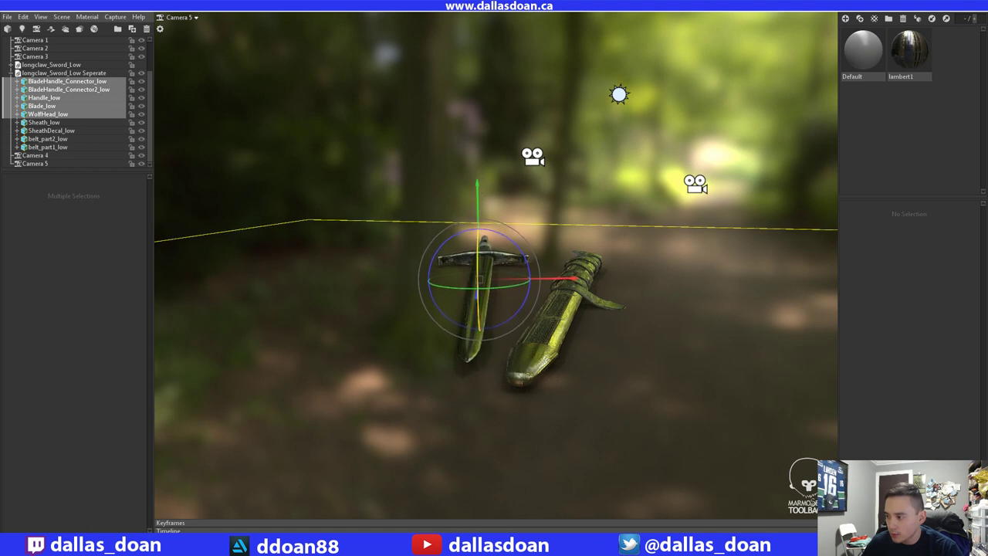
{"action": "left_click_drag", "start_coordinate": [479, 308], "coordinate": [479, 319]}
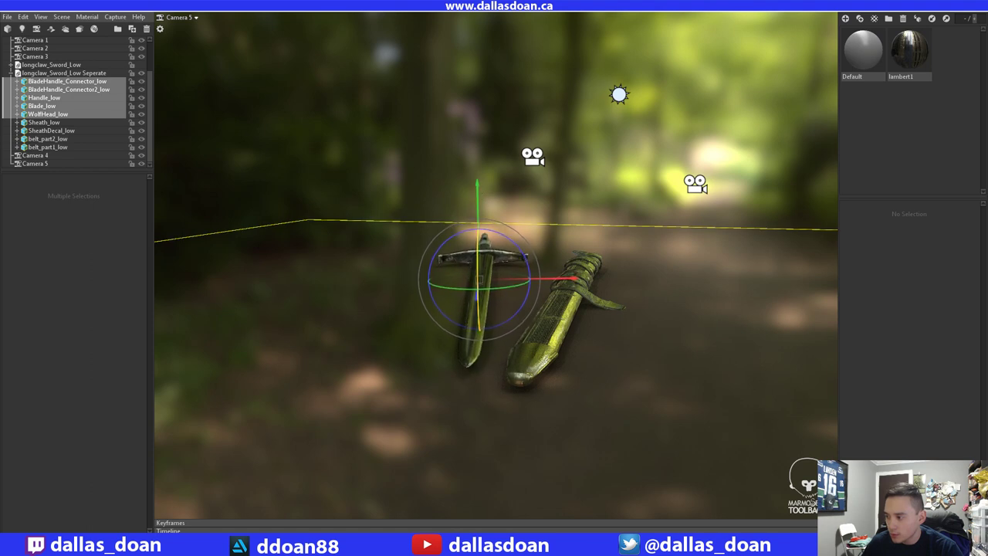
{"action": "left_click_drag", "start_coordinate": [476, 205], "coordinate": [478, 199]}
{"action": "left_click_drag", "start_coordinate": [625, 256], "coordinate": [584, 293]}
{"action": "right_click_drag", "start_coordinate": [582, 288], "coordinate": [550, 255]}
{"action": "left_click_drag", "start_coordinate": [550, 255], "coordinate": [558, 287]}
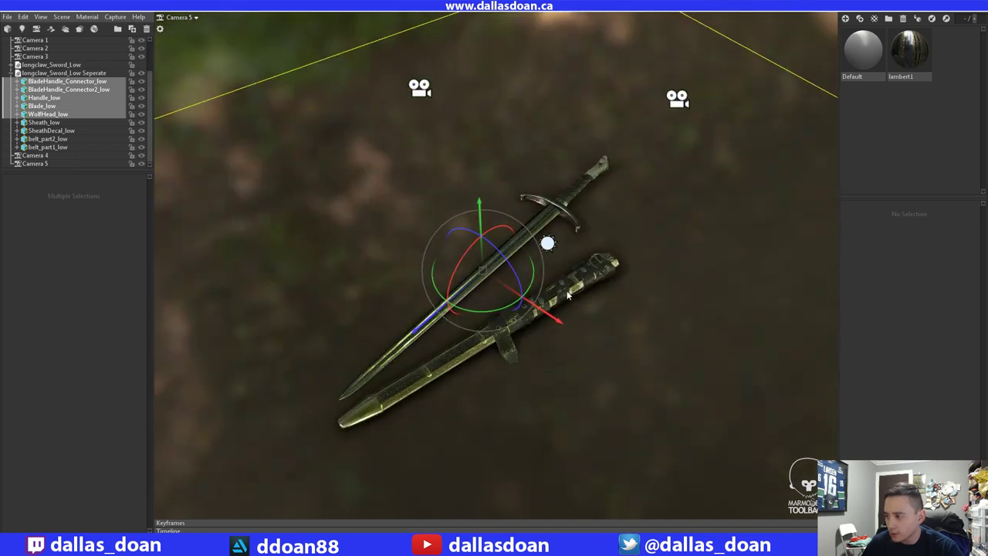
{"action": "right_click_drag", "start_coordinate": [557, 287], "coordinate": [601, 325]}
{"action": "left_click_drag", "start_coordinate": [602, 331], "coordinate": [593, 295]}
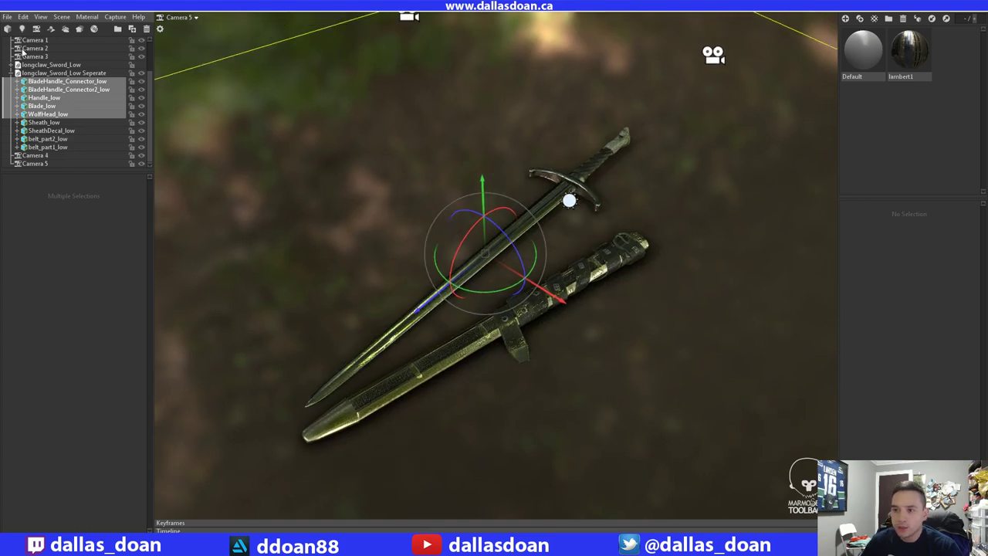
- Collapse longclaw_Sword_Low Seperate, move it below Camera 5 in the scene list, and nest longclaw_Sword_Low under Shadow Catcher 1
{"action": "left_click", "coordinate": [13, 73]}
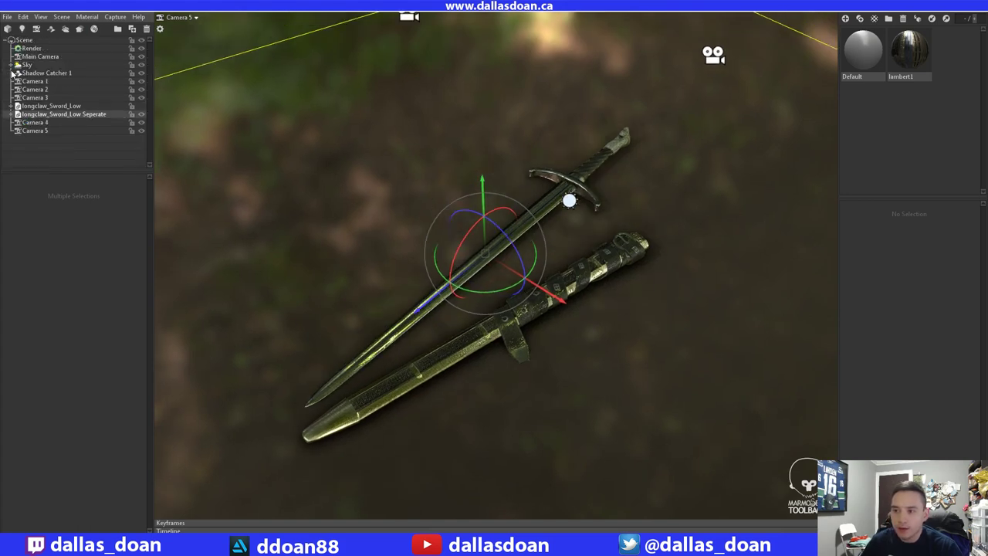
{"action": "left_click", "coordinate": [55, 114]}
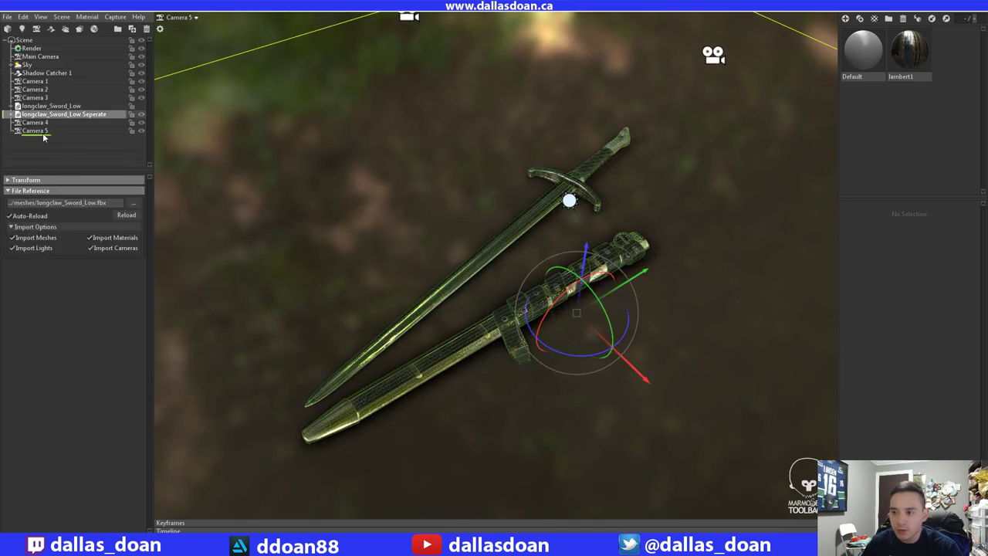
{"action": "left_click_drag", "start_coordinate": [42, 137], "coordinate": [39, 75]}
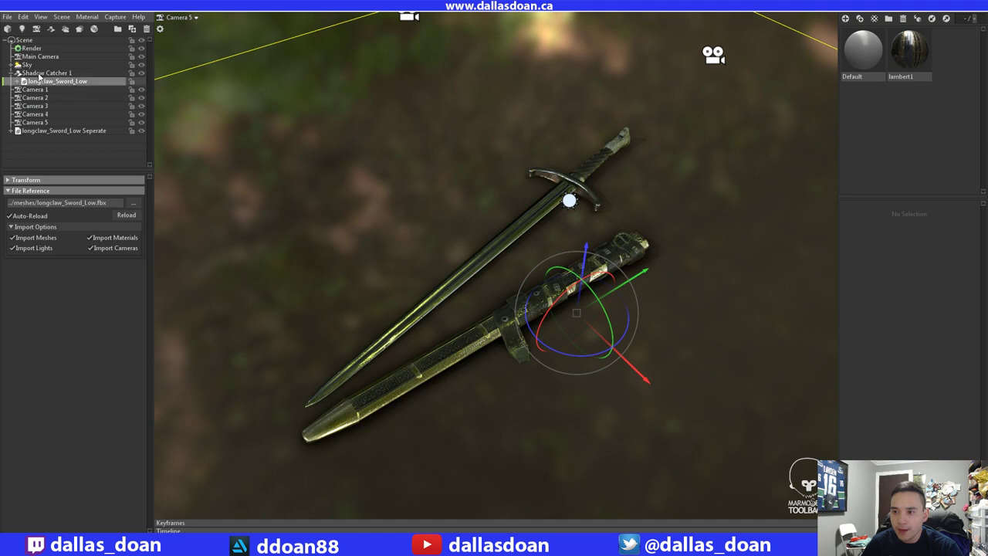
- Toggle the visibility of longclaw_Sword_Low and longclaw_Sword_Low Seperate to compare both versions, leaving only the separated one shown
{"action": "left_click", "coordinate": [144, 82]}
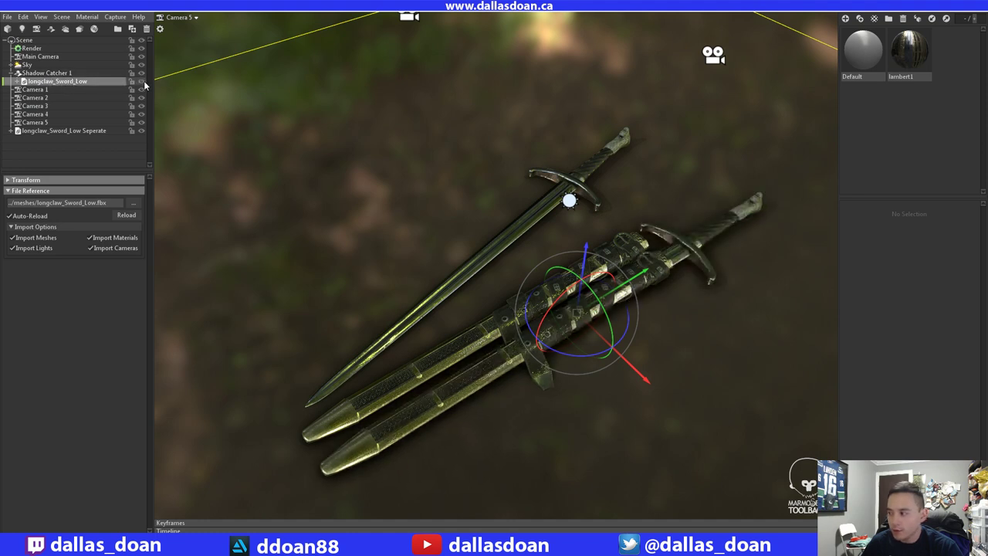
{"action": "left_click", "coordinate": [141, 131]}
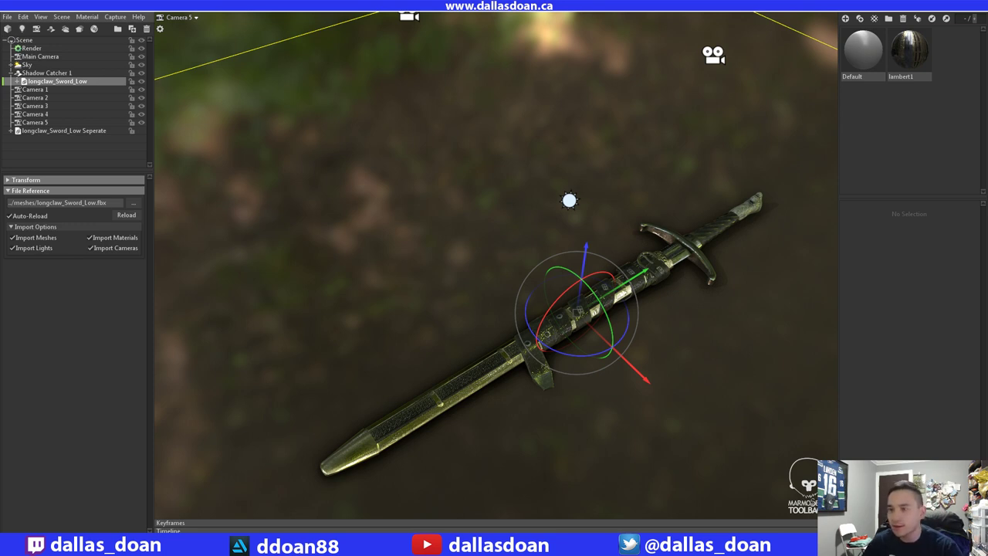
{"action": "left_click", "coordinate": [79, 130]}
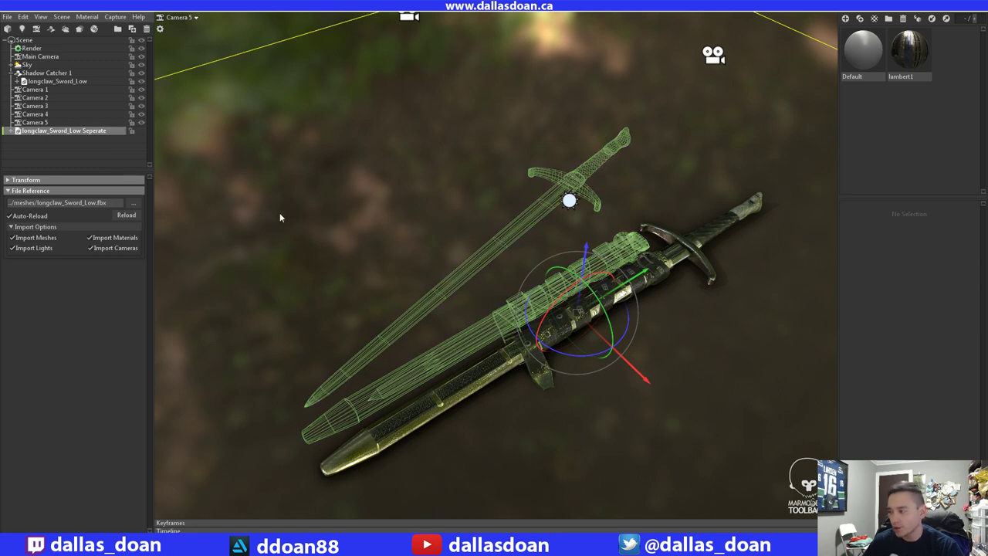
{"action": "left_click", "coordinate": [142, 131]}
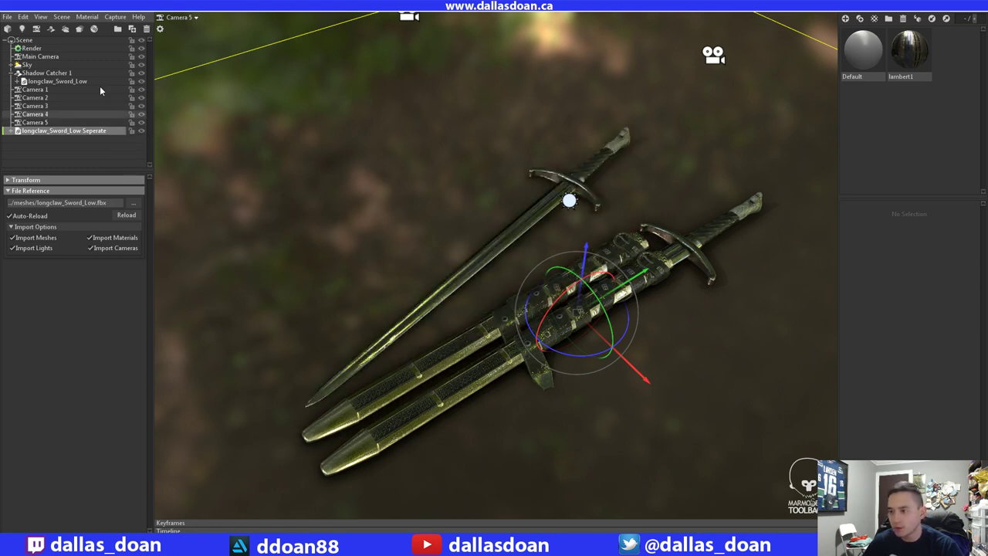
{"action": "left_click", "coordinate": [143, 83]}
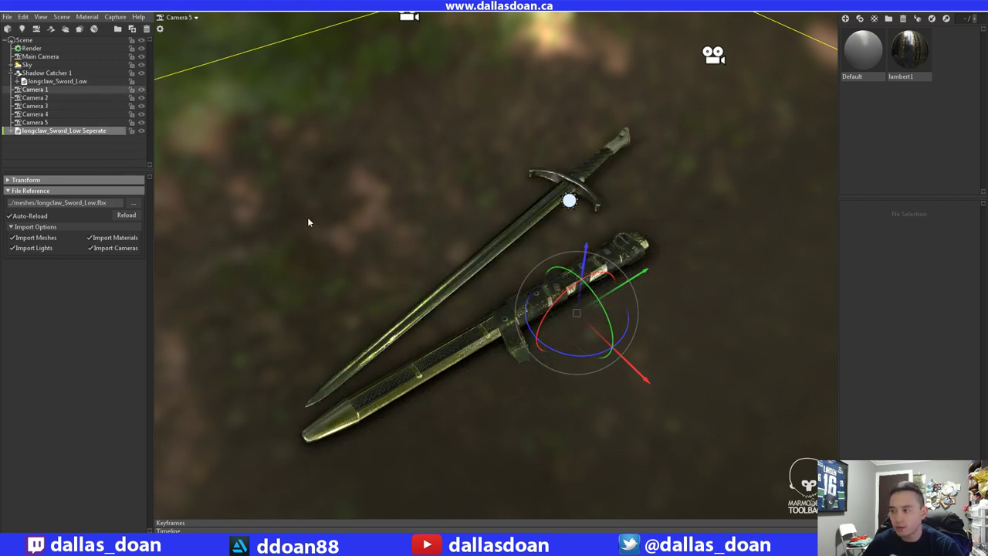
- Add a new camera for the separated arrangement and frame the sword and scabbard diagonally across its view
{"action": "left_click_drag", "start_coordinate": [313, 215], "coordinate": [366, 191]}
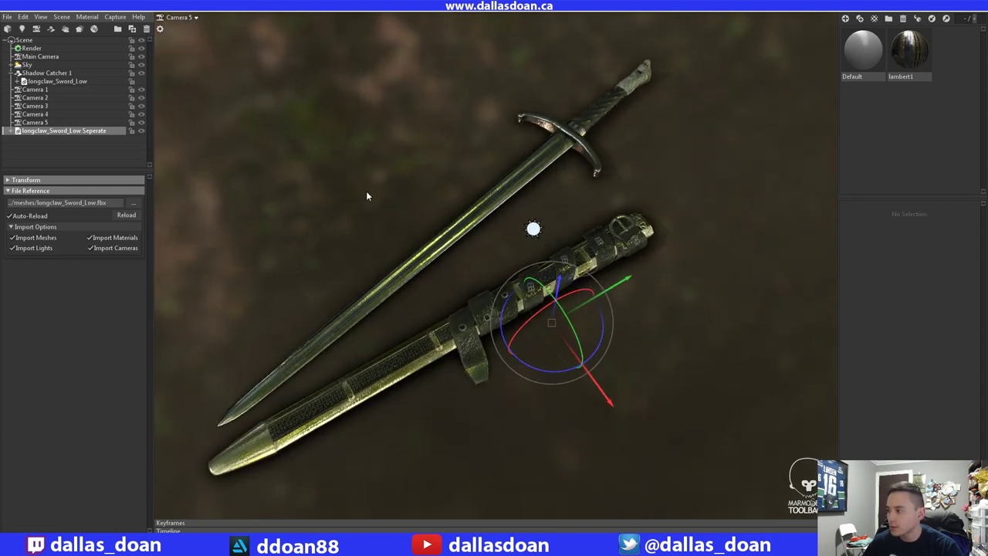
{"action": "left_click", "coordinate": [38, 30]}
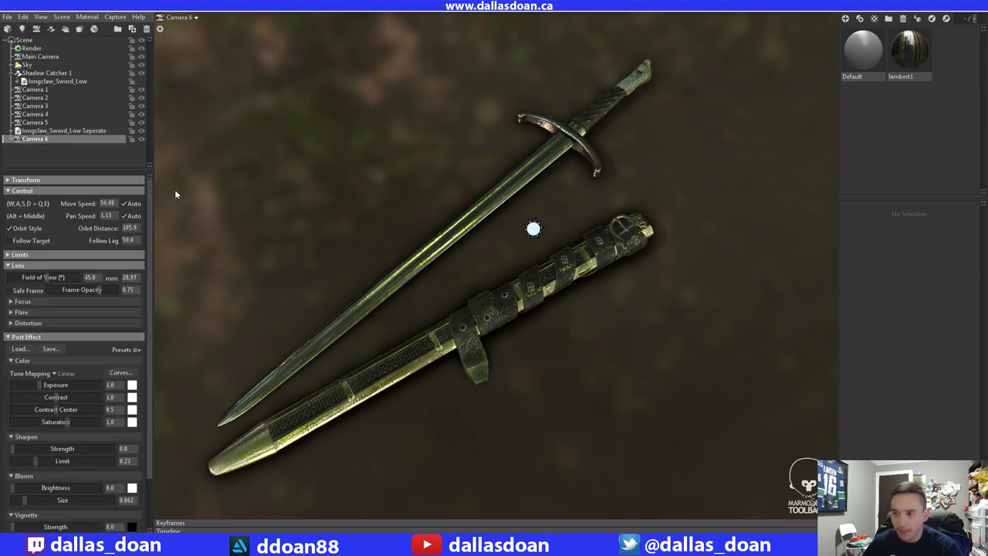
{"action": "left_click_drag", "start_coordinate": [285, 224], "coordinate": [232, 108]}
{"action": "left_click", "coordinate": [186, 17]}
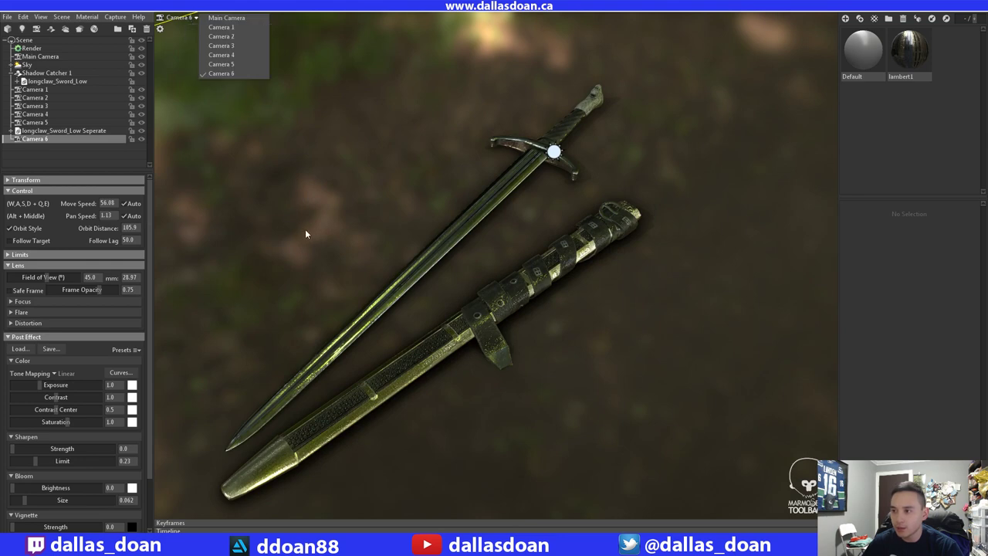
{"action": "left_click_drag", "start_coordinate": [305, 228], "coordinate": [297, 228]}
{"action": "middle_click_drag", "start_coordinate": [296, 229], "coordinate": [337, 226], "text": "alt"}
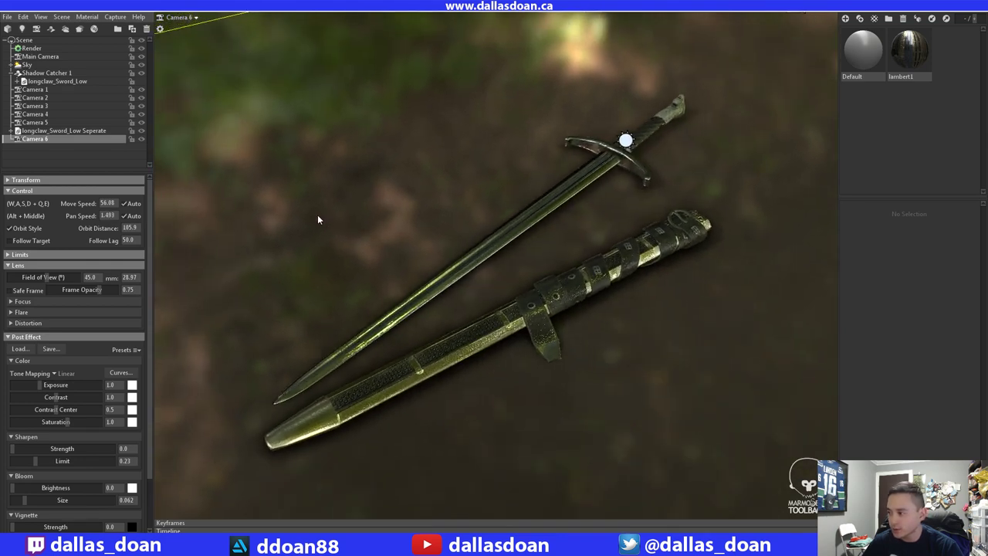
- Switch the viewport to Main Camera and orbit to a low diagonal view of the sword and scabbard from the hilt side
{"action": "left_click", "coordinate": [184, 17]}
{"action": "left_click", "coordinate": [221, 18]}
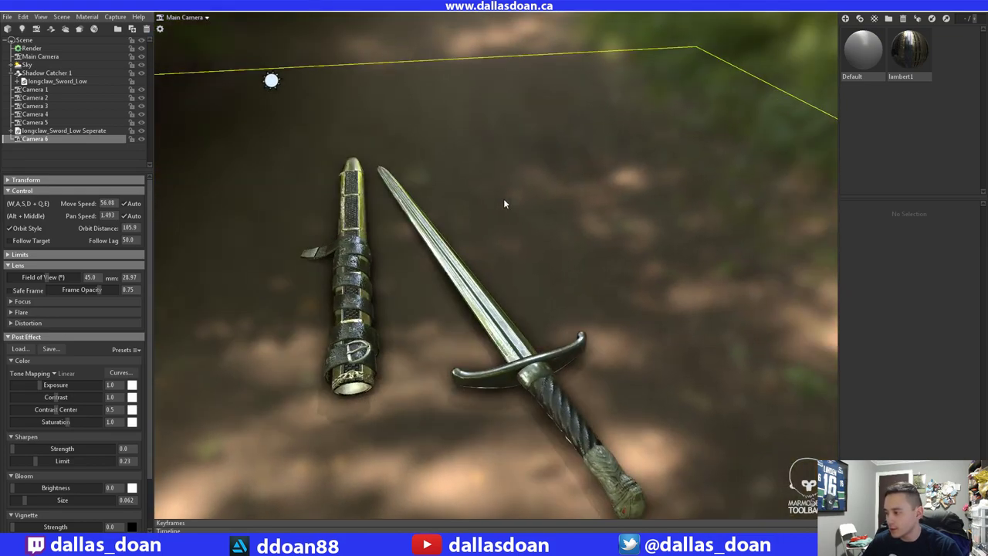
{"action": "mouse_move", "coordinate": [504, 199]}
{"action": "left_mouse_down", "text": "alt"}
{"action": "mouse_move", "coordinate": [544, 194]}
{"action": "mouse_move", "coordinate": [496, 214]}
{"action": "mouse_move", "coordinate": [486, 199]}
{"action": "mouse_move", "coordinate": [492, 211]}
{"action": "left_mouse_up", "text": "alt"}
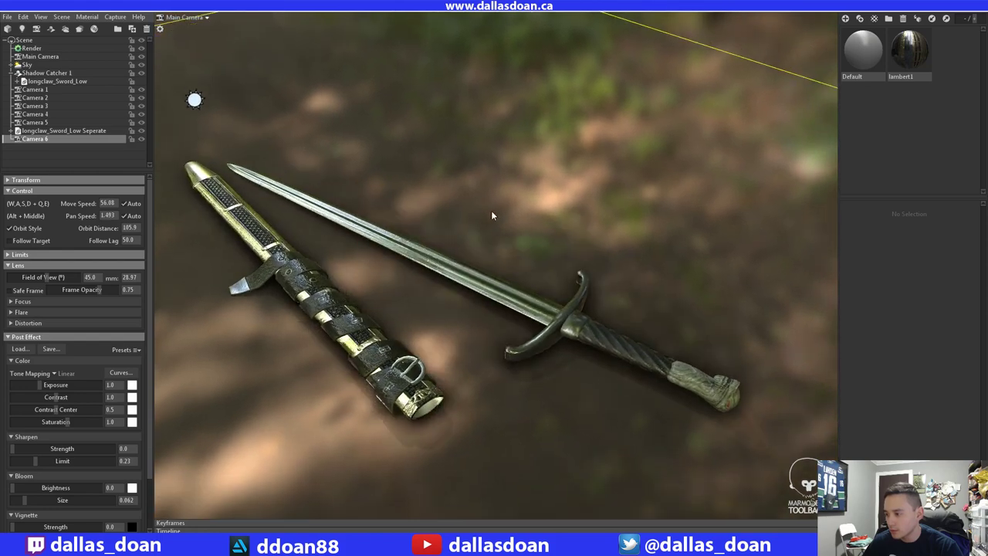
- Move the view closer to the separated sword and scabbard, then add a new camera from this angle
{"action": "scroll", "coordinate": [491, 210], "scroll_direction": "up", "scroll_amount": 1}
{"action": "middle_click_drag", "start_coordinate": [491, 210], "coordinate": [485, 206], "text": "alt"}
{"action": "mouse_move", "coordinate": [485, 206]}
{"action": "left_mouse_down"}
{"action": "mouse_move", "coordinate": [494, 199]}
{"action": "mouse_move", "coordinate": [495, 213]}
{"action": "left_mouse_up"}
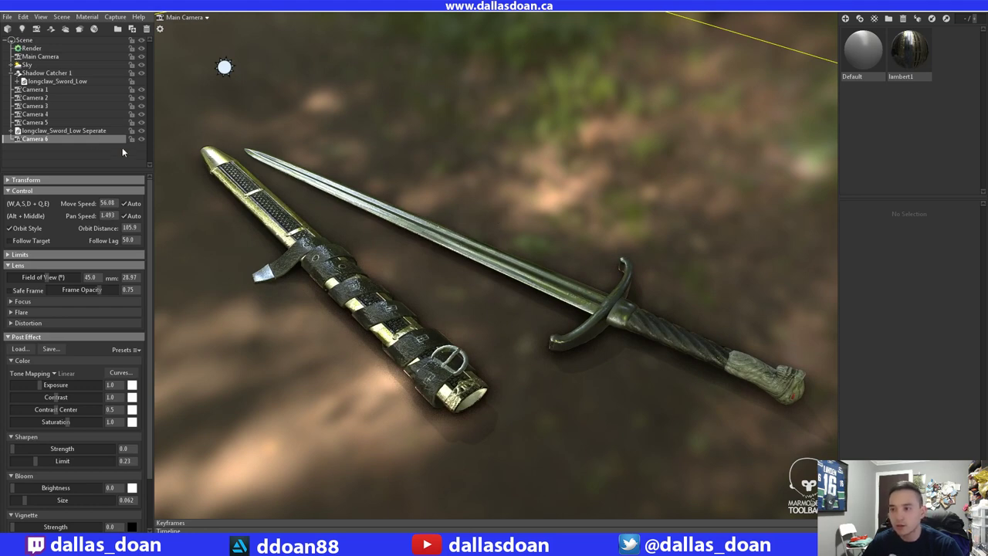
{"action": "left_click", "coordinate": [36, 29]}
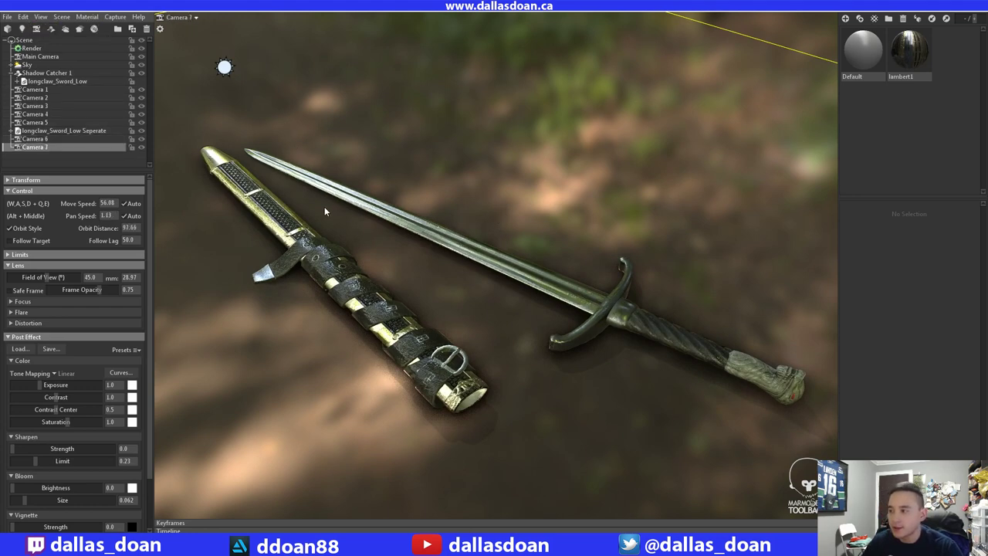
- Frame Camera 7 from the pommel end with the blade and scabbard pointing away, then add another camera from that view
{"action": "left_click_drag", "start_coordinate": [324, 206], "coordinate": [450, 189]}
{"action": "scroll", "coordinate": [305, 199], "scroll_direction": "up", "scroll_amount": 5}
{"action": "mouse_move", "coordinate": [449, 186]}
{"action": "middle_mouse_down", "text": "alt"}
{"action": "mouse_move", "coordinate": [386, 172]}
{"action": "mouse_move", "coordinate": [447, 175]}
{"action": "middle_mouse_up", "text": "alt"}
{"action": "scroll", "coordinate": [386, 172], "scroll_direction": "down", "scroll_amount": 2}
{"action": "mouse_move", "coordinate": [446, 175]}
{"action": "left_mouse_down"}
{"action": "mouse_move", "coordinate": [442, 191]}
{"action": "mouse_move", "coordinate": [426, 187]}
{"action": "mouse_move", "coordinate": [429, 176]}
{"action": "left_mouse_up"}
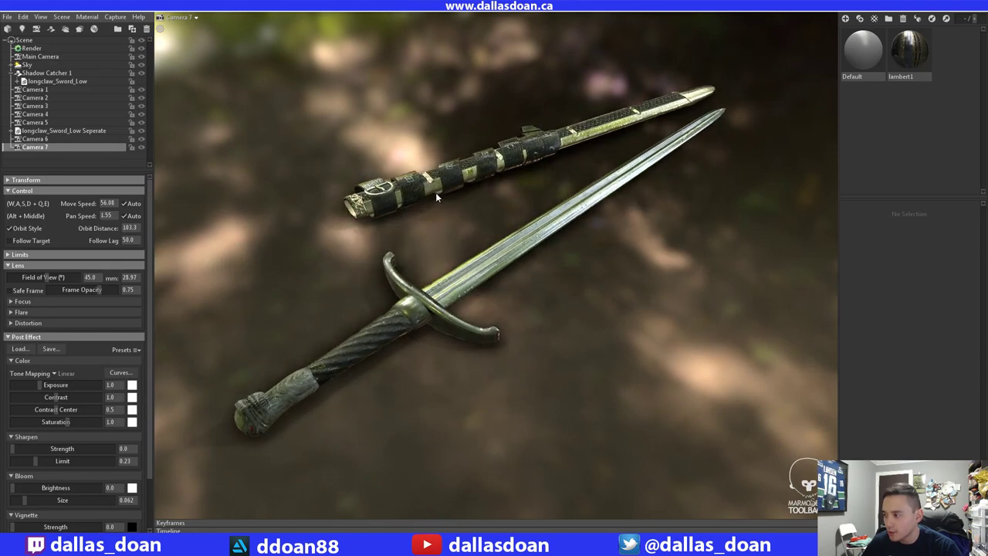
{"action": "scroll", "coordinate": [437, 195], "scroll_direction": "up", "scroll_amount": 4}
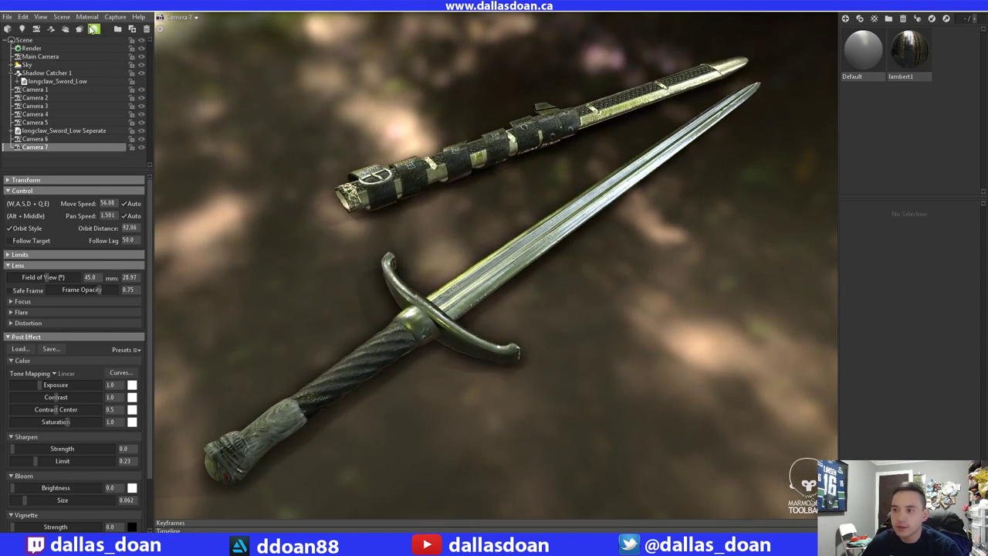
{"action": "left_click", "coordinate": [37, 28]}
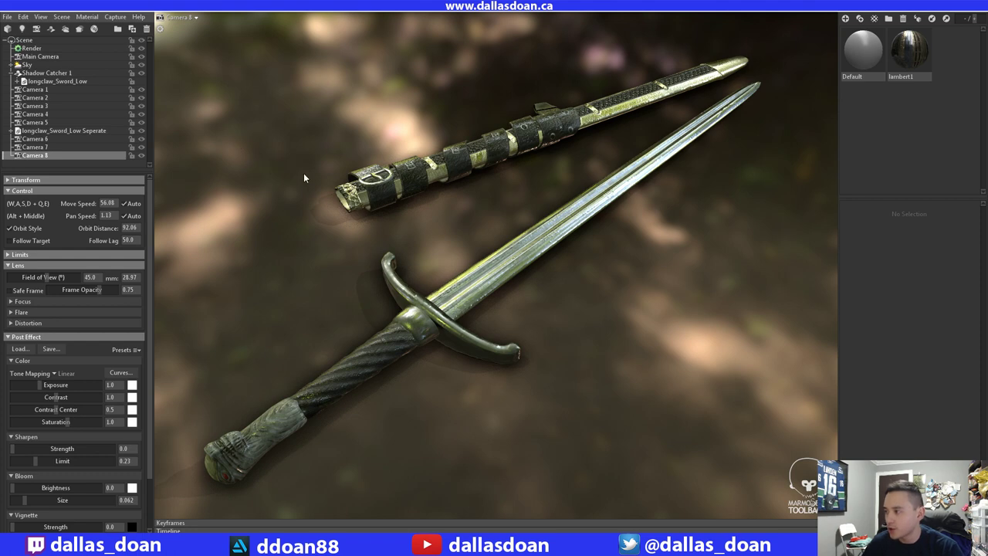
- Select Camera 4 in the scene list and save the scene
{"action": "left_click", "coordinate": [50, 114]}
{"action": "left_click", "coordinate": [185, 17]}
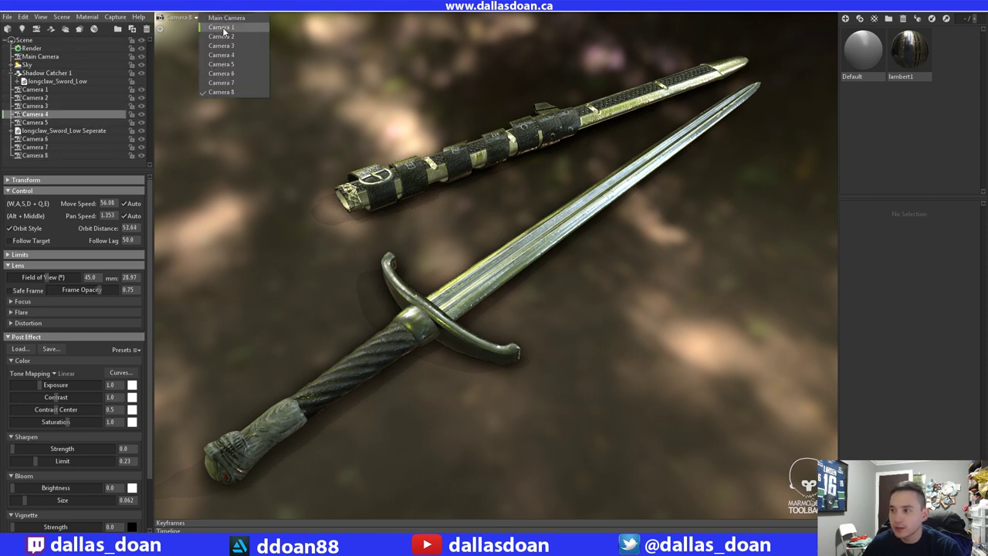
{"action": "left_click", "coordinate": [7, 17]}
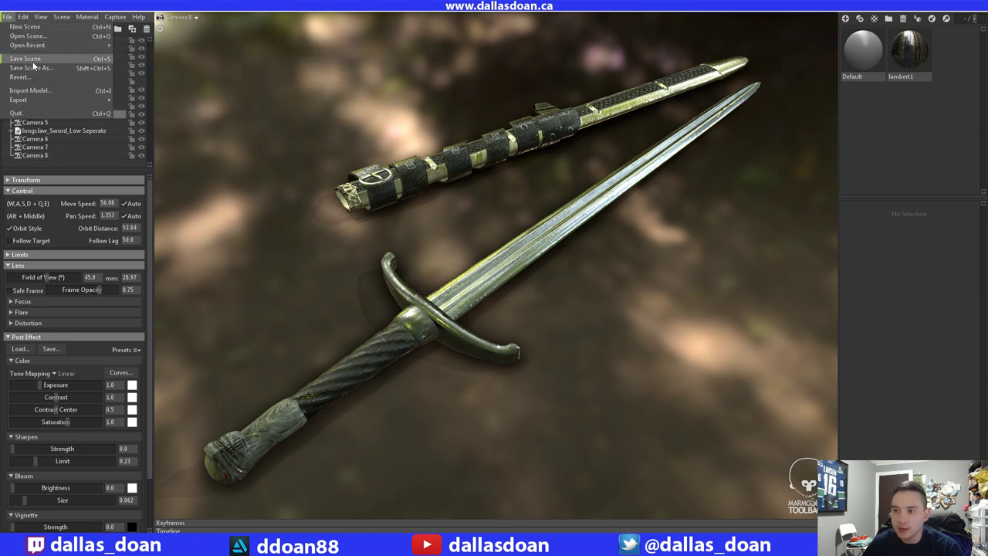
{"action": "left_click", "coordinate": [31, 60]}
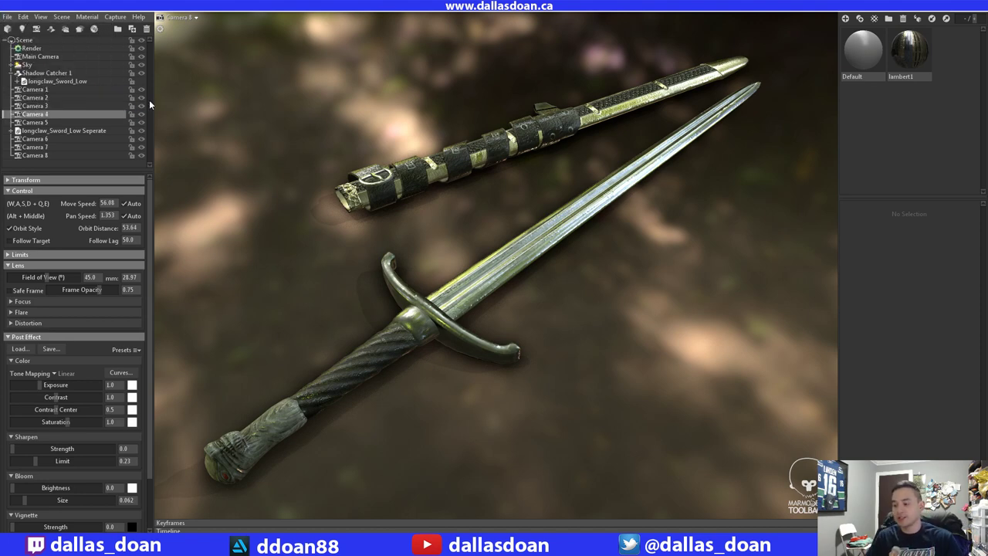
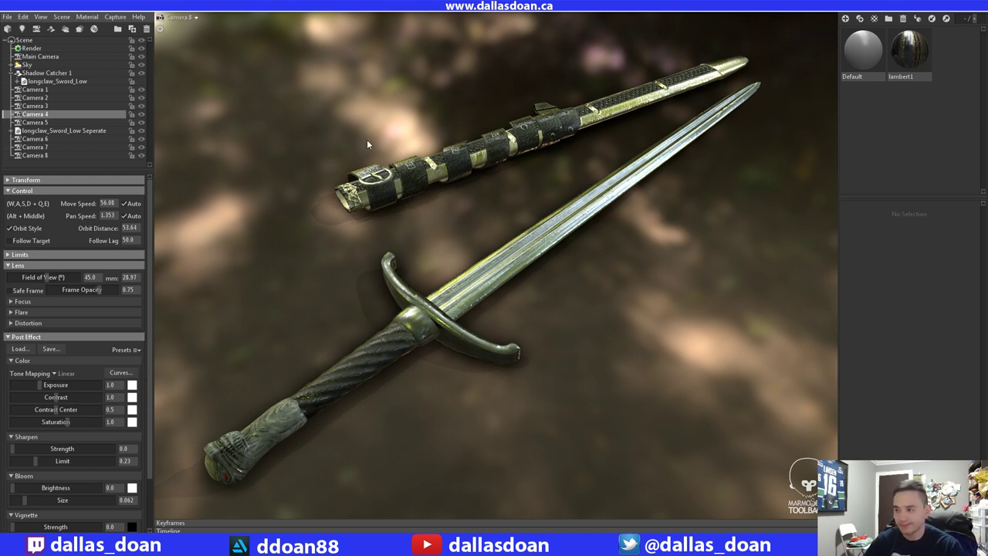
- View the scene through Camera 3, hiding longclaw_Sword_Low Seperate and showing longclaw_Sword_Low
{"action": "double_click", "coordinate": [35, 106]}
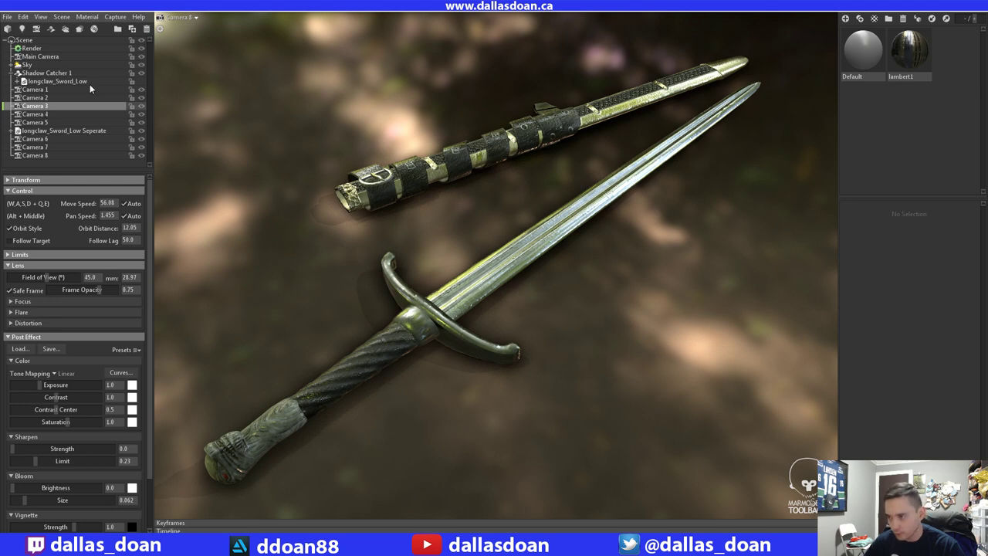
{"action": "left_click", "coordinate": [190, 18]}
{"action": "left_click", "coordinate": [231, 46]}
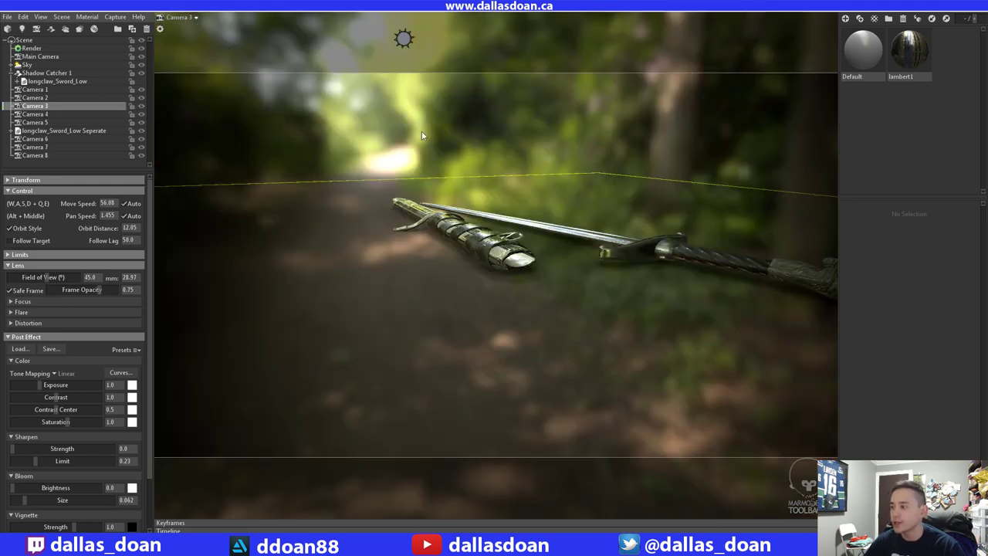
{"action": "left_click", "coordinate": [142, 134]}
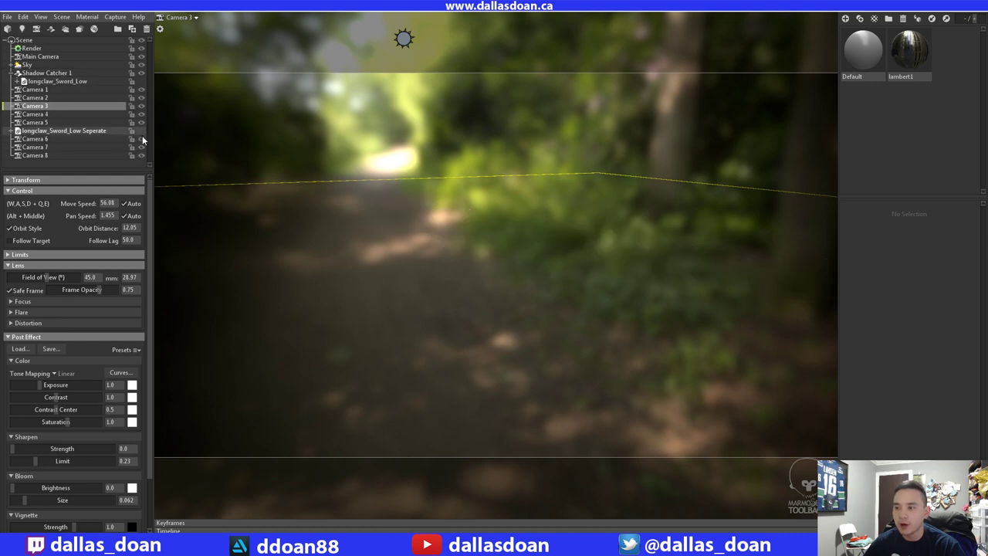
{"action": "left_click", "coordinate": [142, 82]}
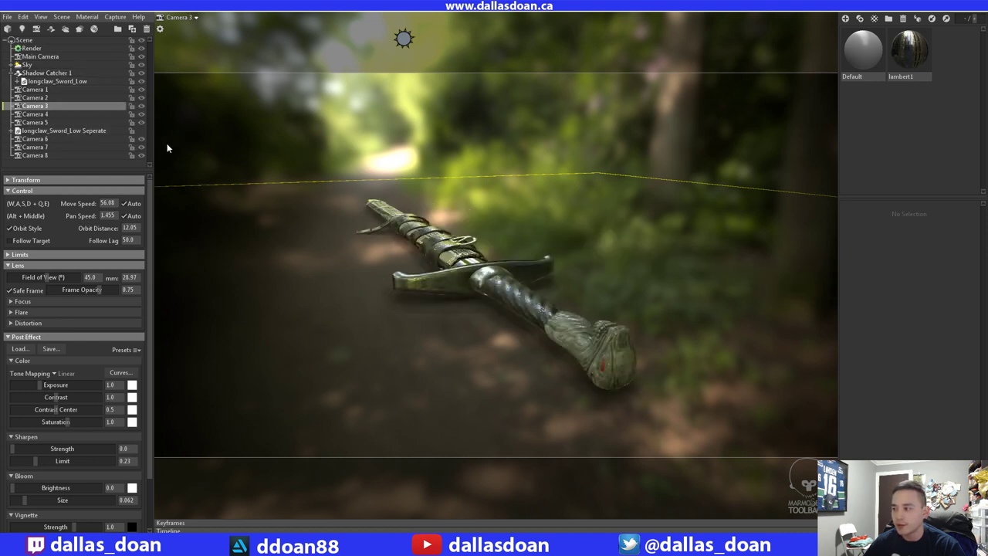
- Review the sheathed sword through Cameras 1, 2 and 3, and end on the Camera 4 view
{"action": "left_click", "coordinate": [104, 81]}
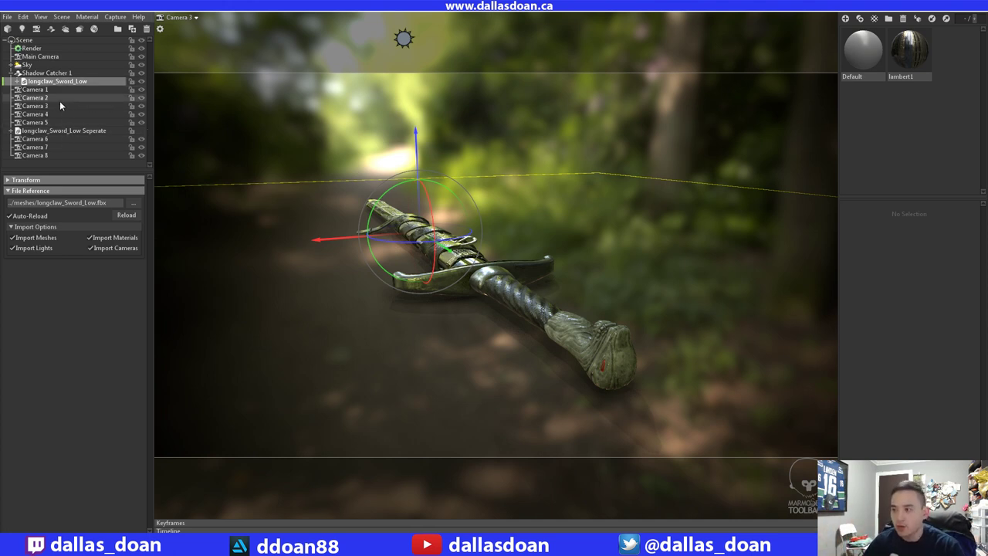
{"action": "left_click", "coordinate": [179, 17]}
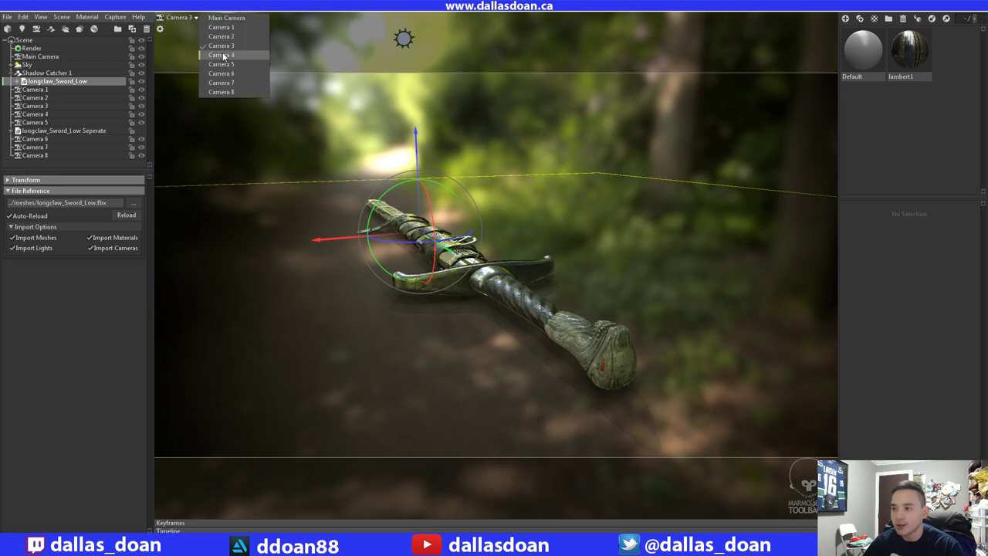
{"action": "left_click", "coordinate": [224, 27]}
{"action": "left_click", "coordinate": [179, 17]}
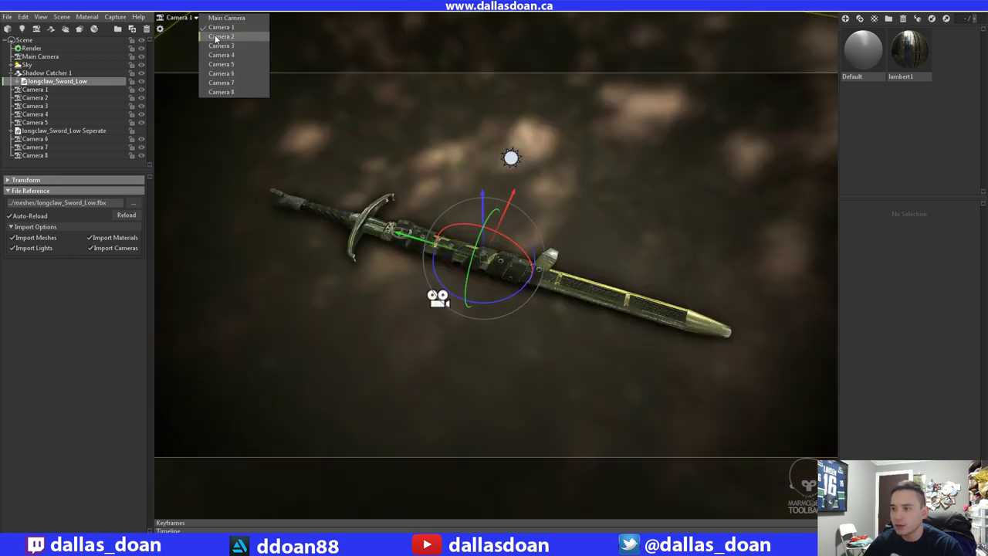
{"action": "left_click", "coordinate": [217, 37]}
{"action": "left_click", "coordinate": [179, 17]}
{"action": "left_click", "coordinate": [217, 46]}
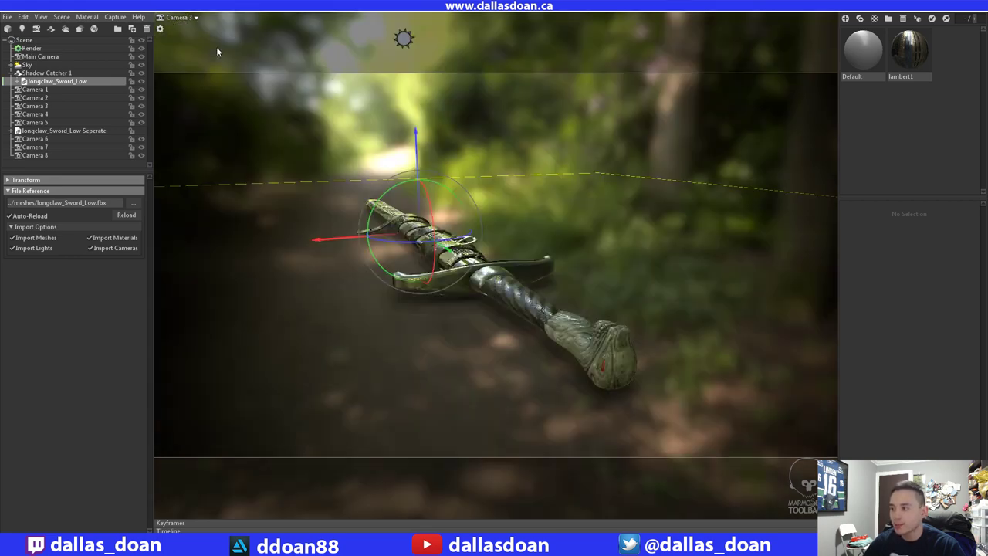
{"action": "left_click", "coordinate": [179, 17]}
{"action": "left_click", "coordinate": [221, 55]}
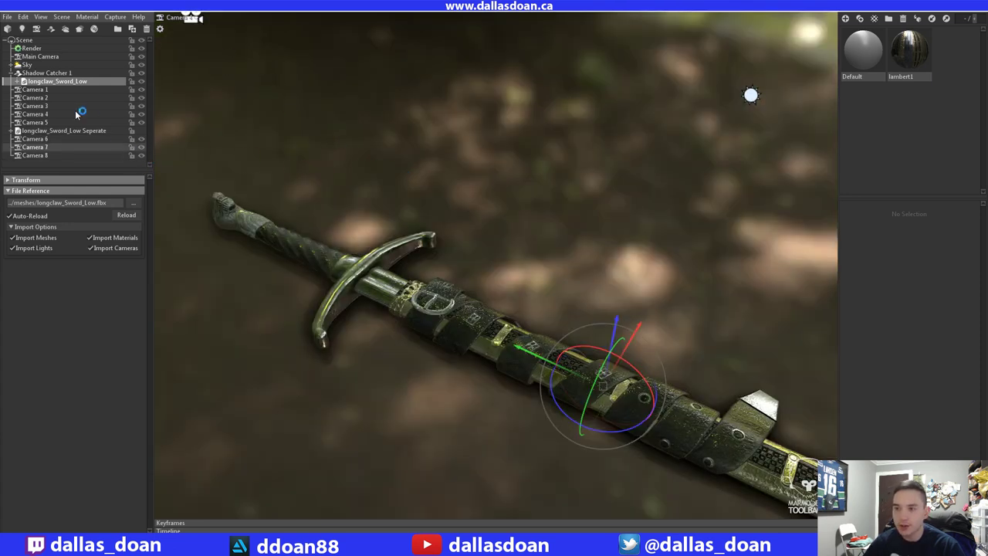
- Enable Safe Frame for Camera 4
{"action": "left_click", "coordinate": [35, 113]}
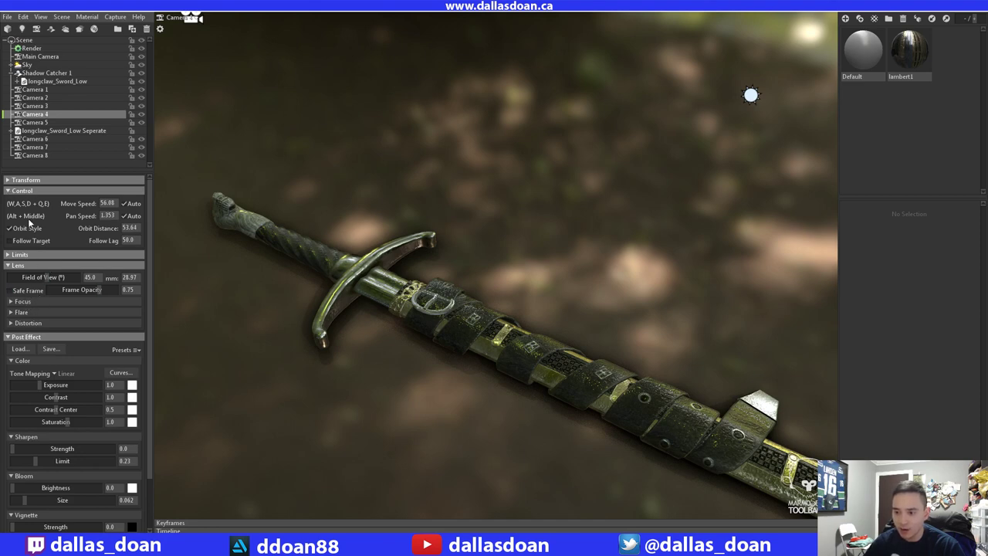
{"action": "left_click", "coordinate": [30, 290]}
{"action": "left_click", "coordinate": [31, 290]}
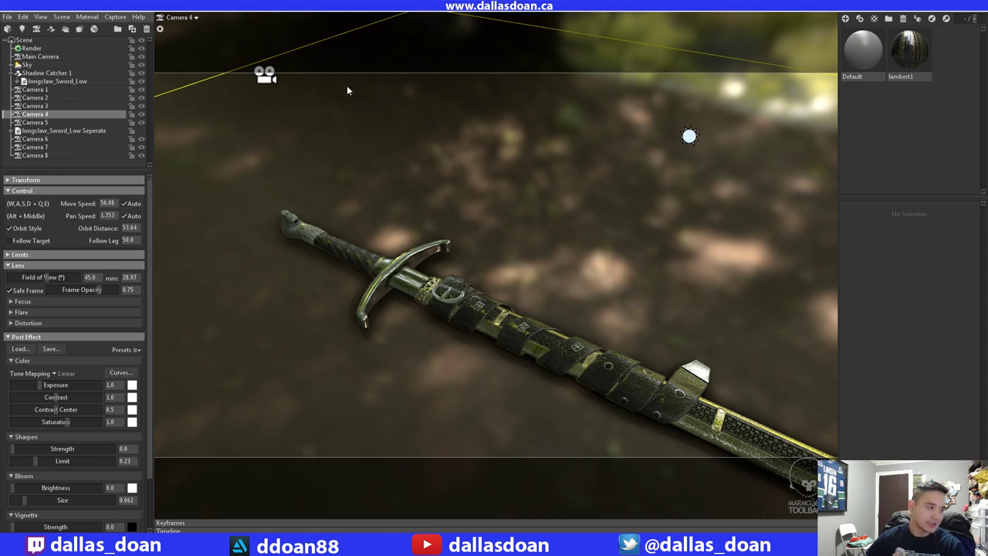
- Reframe Camera 4 so the whole sheathed sword lies diagonally inside the safe frame
{"action": "middle_click_drag", "start_coordinate": [495, 229], "coordinate": [454, 215], "text": "alt"}
{"action": "right_click_drag", "start_coordinate": [454, 214], "coordinate": [393, 169], "text": "alt"}
{"action": "middle_click_drag", "start_coordinate": [393, 168], "coordinate": [381, 168], "text": "alt"}
{"action": "right_click_drag", "start_coordinate": [382, 168], "coordinate": [396, 177], "text": "alt"}
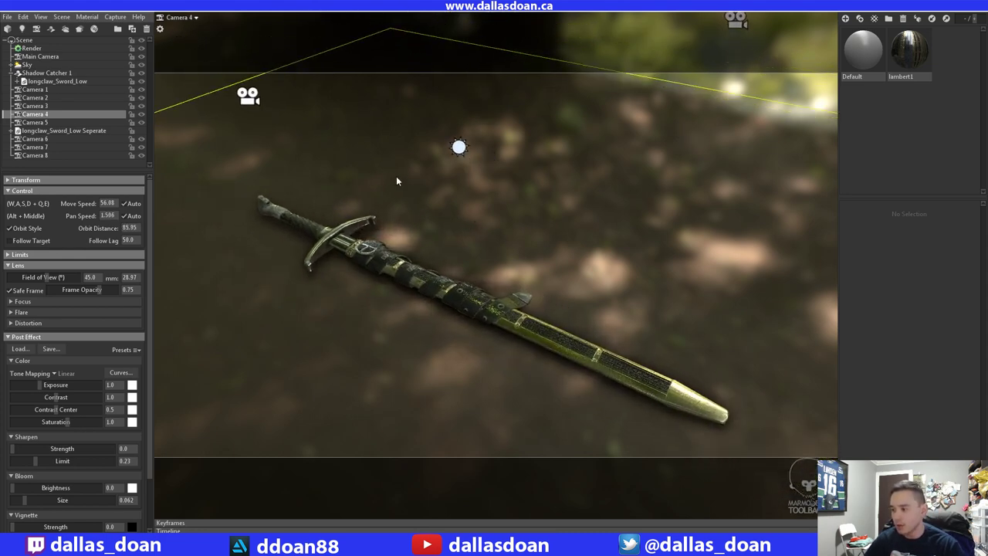
{"action": "left_click_drag", "start_coordinate": [397, 176], "coordinate": [399, 167], "text": "alt"}
{"action": "scroll", "coordinate": [421, 164], "scroll_direction": "up", "scroll_amount": 3}
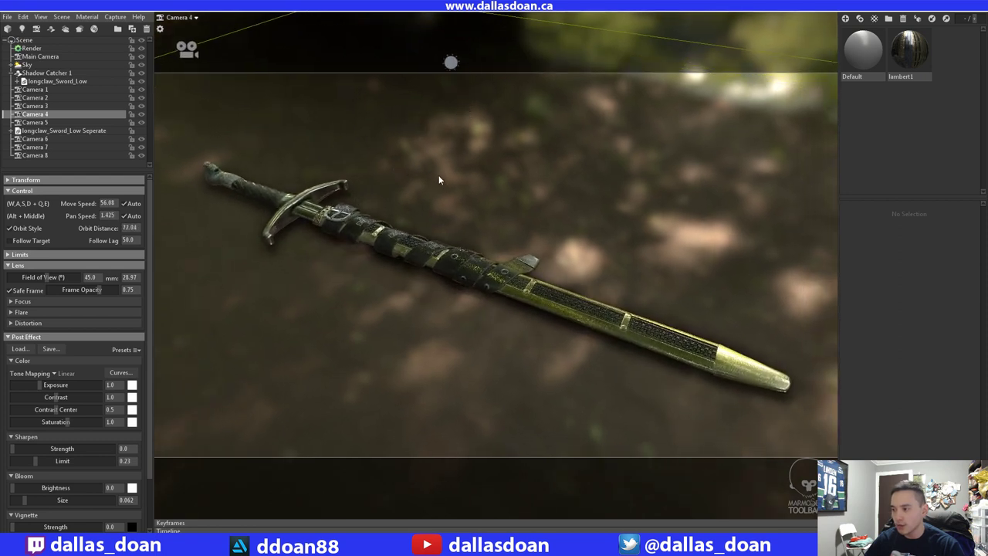
{"action": "middle_click_drag", "start_coordinate": [444, 182], "coordinate": [444, 180], "text": "alt"}
{"action": "right_click_drag", "start_coordinate": [443, 180], "coordinate": [444, 183], "text": "alt"}
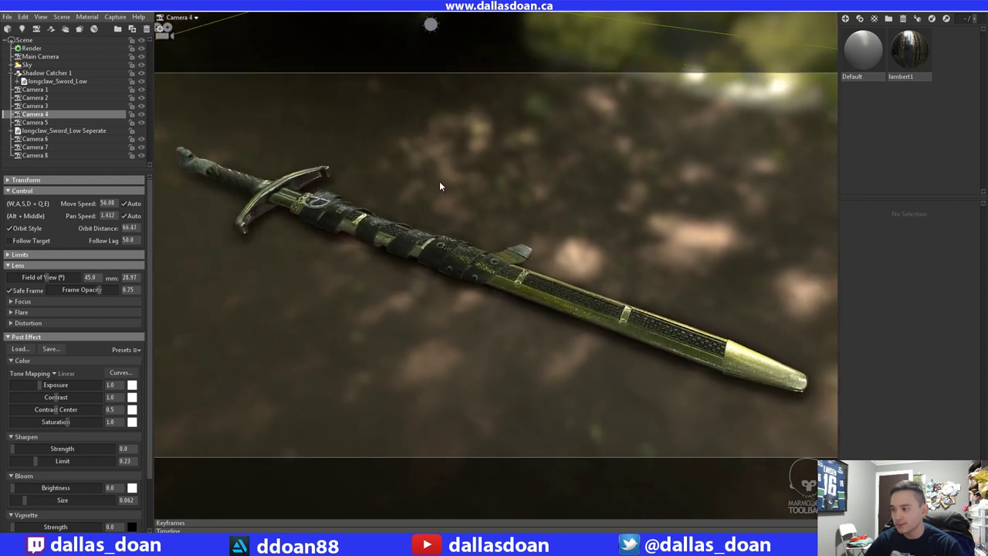
{"action": "middle_click_drag", "start_coordinate": [440, 181], "coordinate": [444, 181], "text": "alt"}
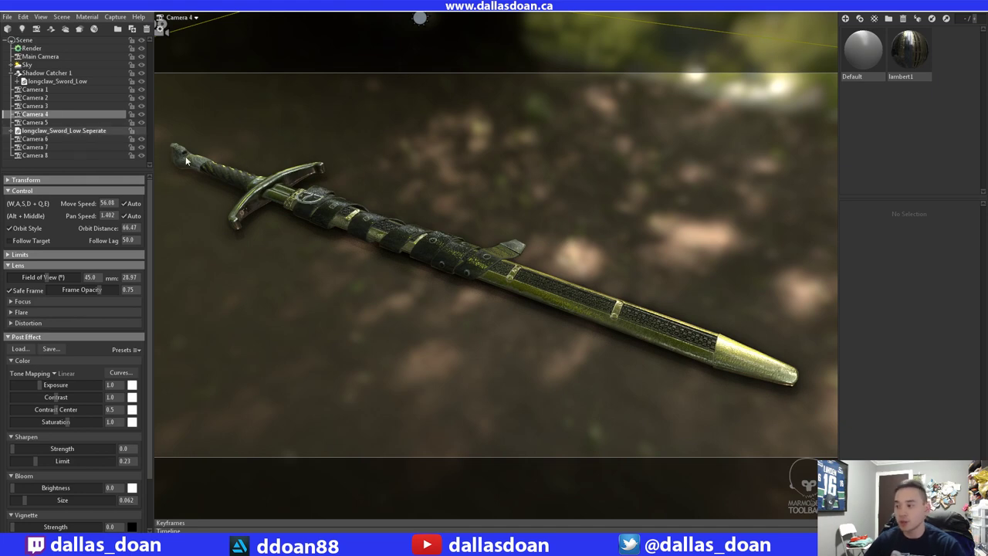
- Move Camera 4 in for a closer shot of the hilt, crossguard and leather-wrapped part of the scabbard
{"action": "middle_click_drag", "start_coordinate": [247, 177], "coordinate": [319, 206], "text": "alt"}
{"action": "right_click_drag", "start_coordinate": [318, 206], "coordinate": [379, 255], "text": "alt"}
{"action": "mouse_move", "coordinate": [379, 255]}
{"action": "middle_mouse_down", "text": "alt"}
{"action": "mouse_move", "coordinate": [370, 250]}
{"action": "mouse_move", "coordinate": [374, 259]}
{"action": "middle_mouse_up", "text": "alt"}
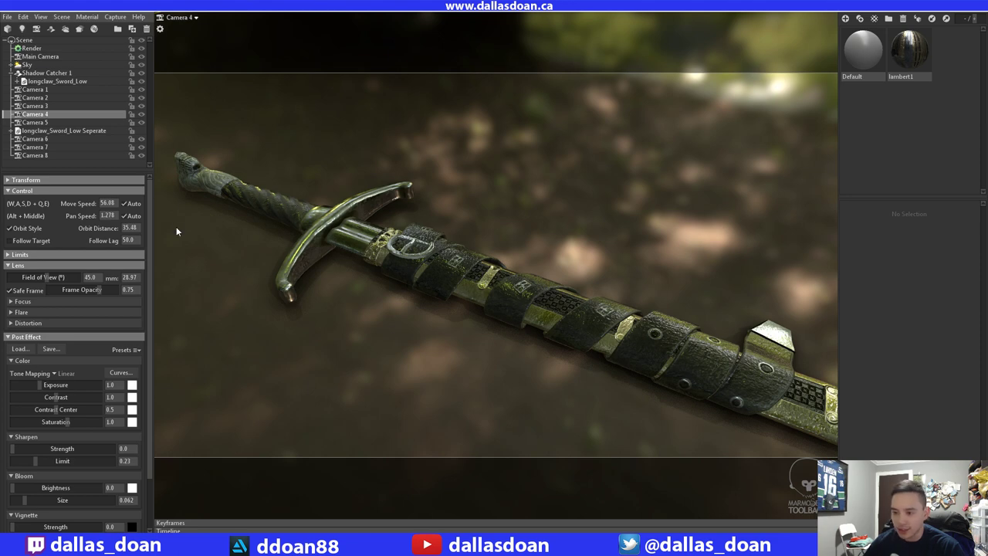
- Enable depth of field on Camera 4 with the focus on the scabbard's middle leather wraps and Max Bokeh Size at about 0.643
{"action": "left_click", "coordinate": [12, 301]}
{"action": "left_click", "coordinate": [21, 315]}
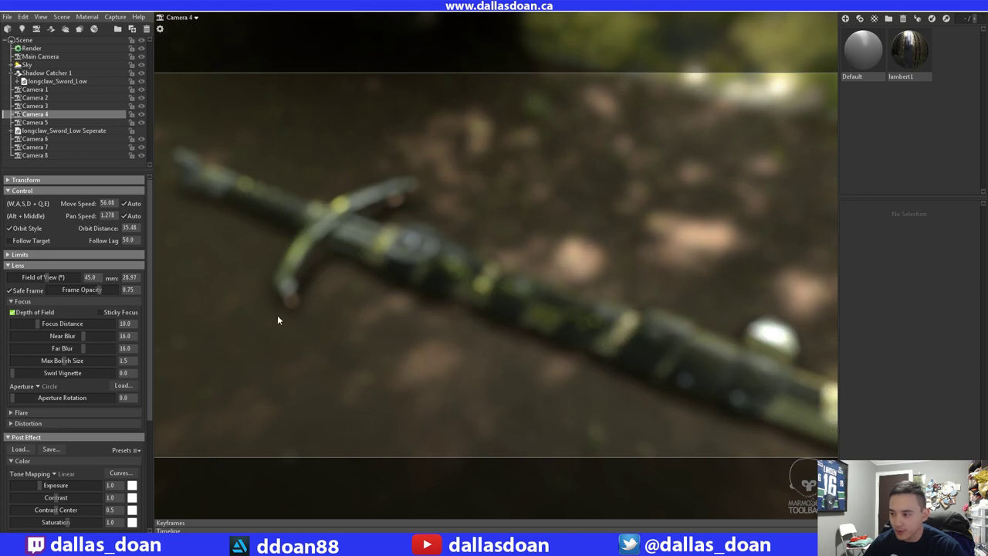
{"action": "left_click", "coordinate": [507, 291], "text": "ctrl"}
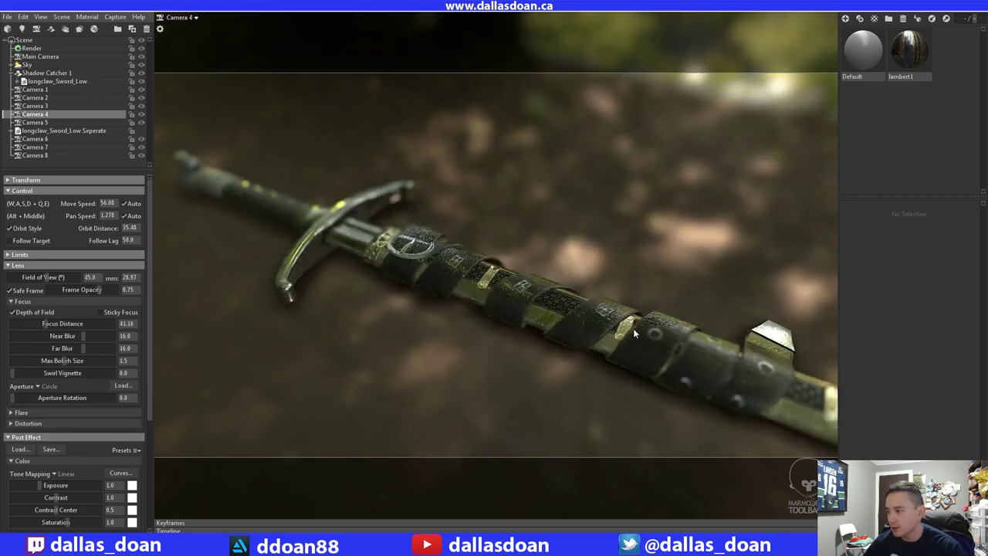
{"action": "left_click", "coordinate": [603, 325], "text": "ctrl"}
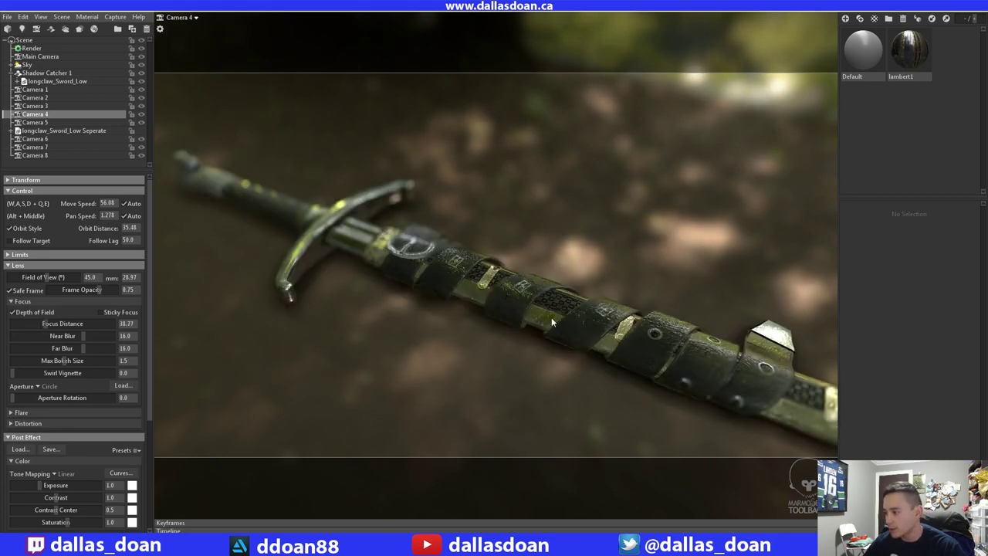
{"action": "left_click", "coordinate": [574, 316], "text": "ctrl"}
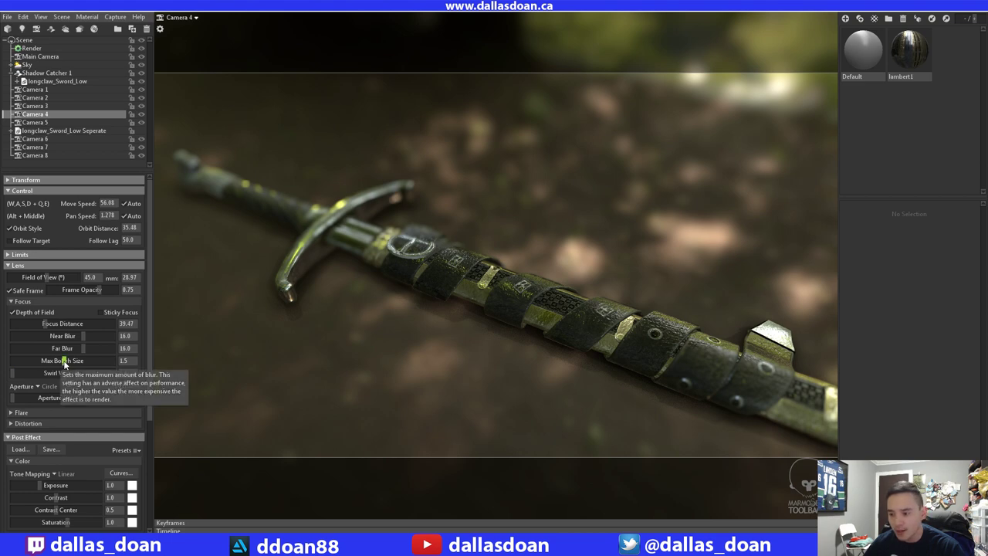
{"action": "left_click_drag", "start_coordinate": [64, 366], "coordinate": [44, 360]}
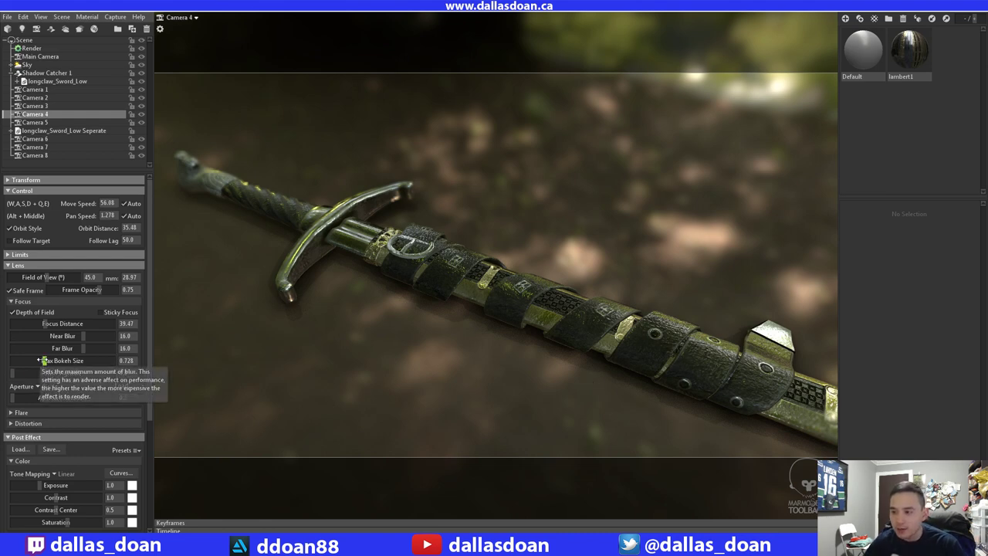
{"action": "left_click_drag", "start_coordinate": [38, 361], "coordinate": [43, 361]}
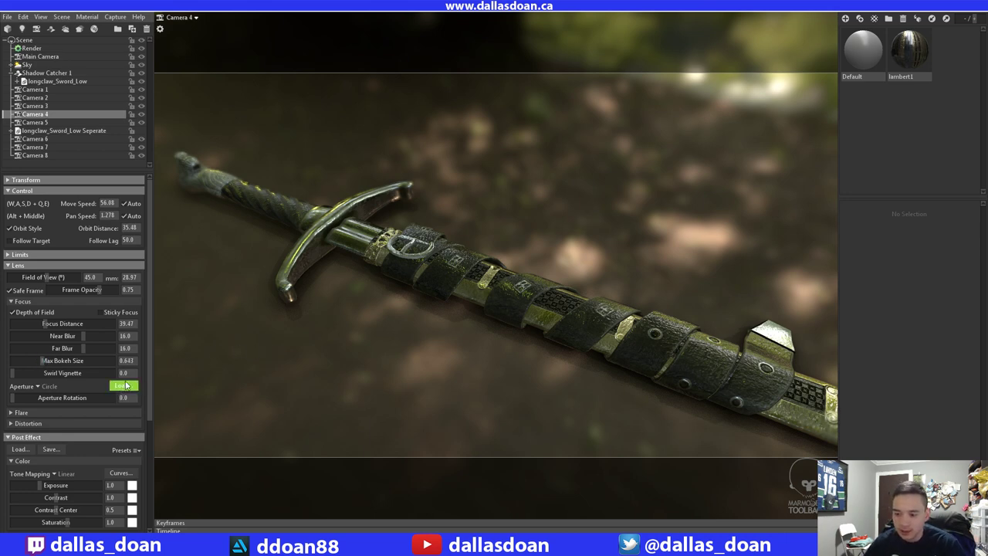
- Give Camera 4 a vignette with Strength 1.0 and Softness 1.0
{"action": "left_click_drag", "start_coordinate": [149, 331], "coordinate": [149, 464]}
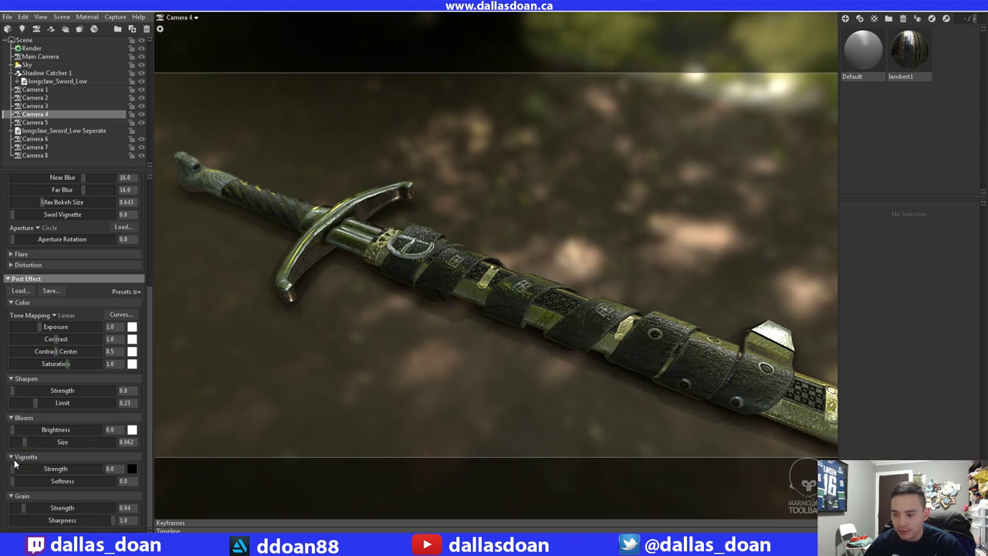
{"action": "left_click_drag", "start_coordinate": [35, 469], "coordinate": [153, 473]}
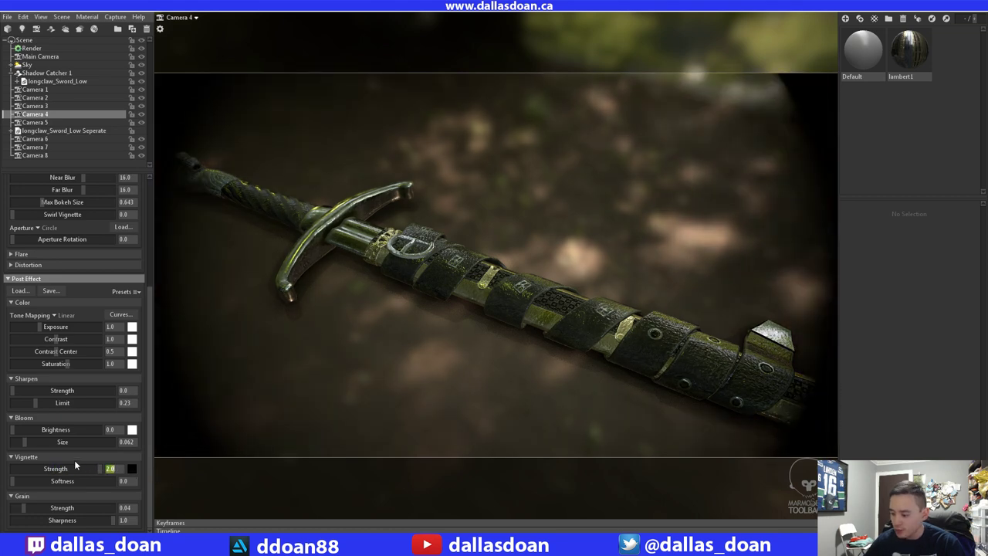
{"action": "type", "text": "1"}
{"action": "key", "text": "Return"}
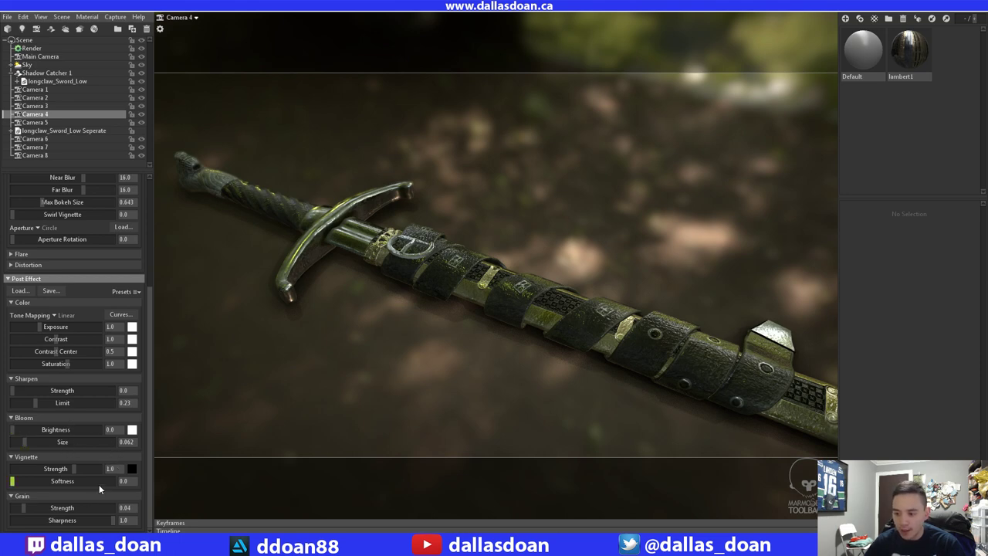
{"action": "left_click", "coordinate": [124, 482]}
{"action": "type", "text": "1"}
{"action": "key", "text": "Return"}
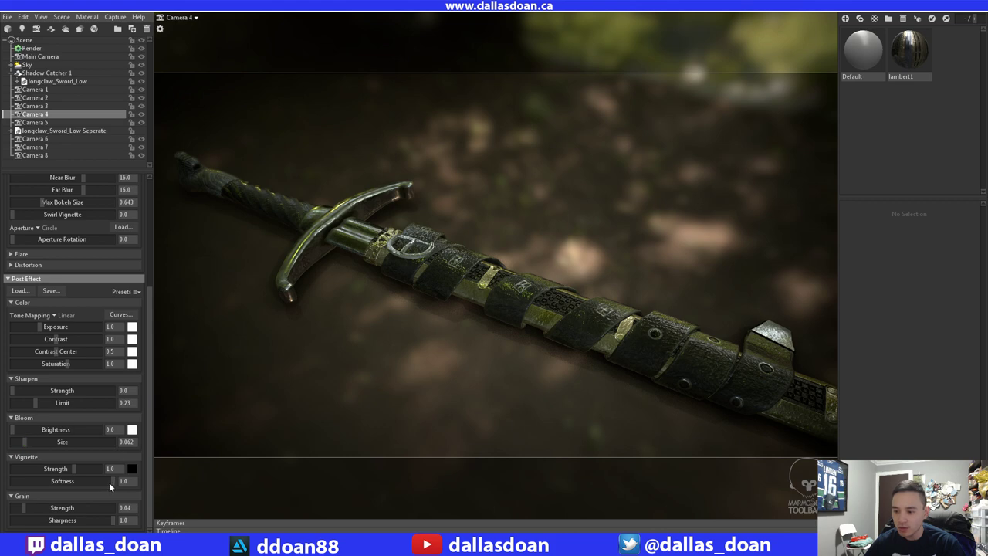
- Set Camera 4's vignette Strength and Softness to 0.0 and its grain Strength to 0.0
{"action": "left_click_drag", "start_coordinate": [94, 482], "coordinate": [4, 472]}
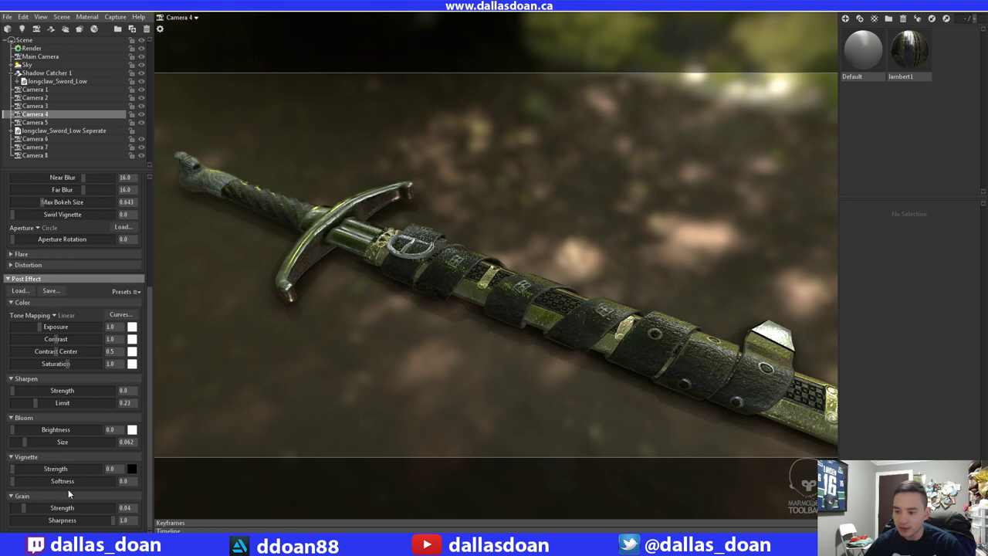
{"action": "left_click_drag", "start_coordinate": [38, 509], "coordinate": [5, 507]}
- Try grain strengths of 1.0 and 0.1 on Camera 4 and return the Strength to 0.0
{"action": "left_click", "coordinate": [118, 508]}
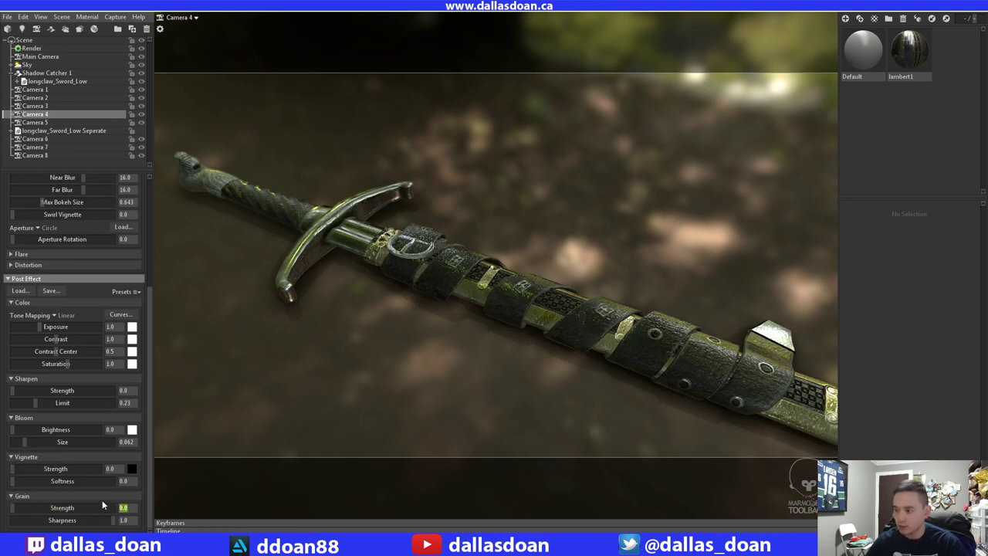
{"action": "type", "text": "1"}
{"action": "key", "text": "Return"}
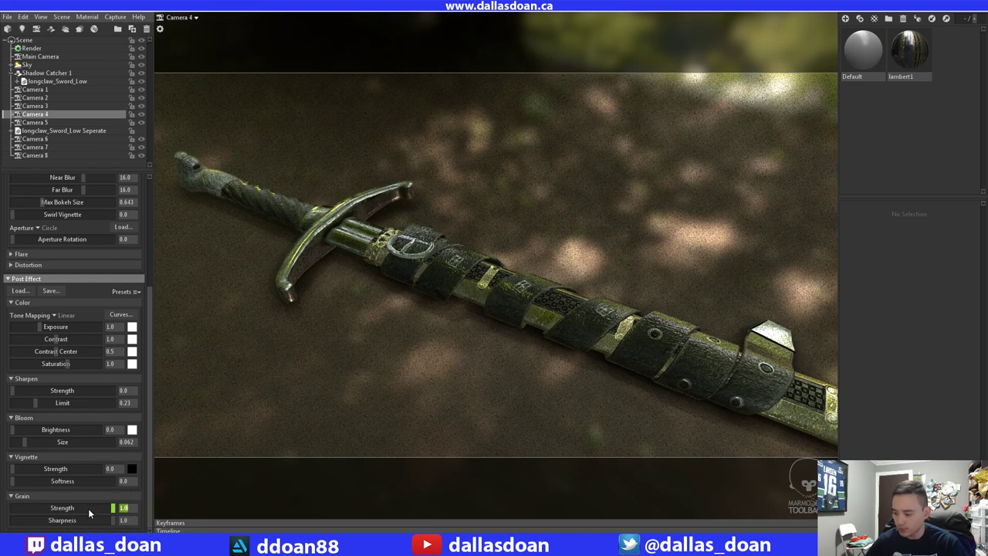
{"action": "type", "text": "0.1"}
{"action": "key", "text": "Return"}
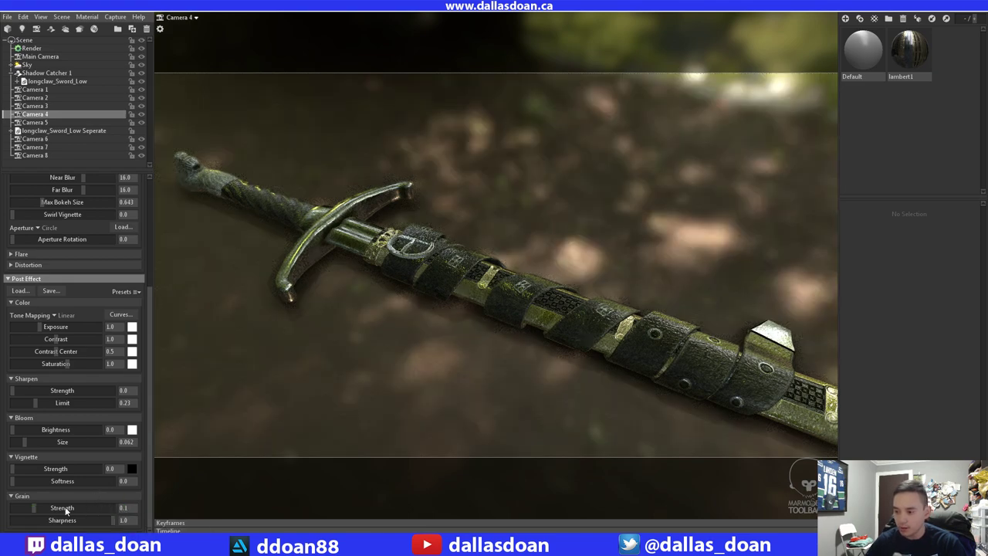
{"action": "left_click_drag", "start_coordinate": [35, 508], "coordinate": [13, 508]}
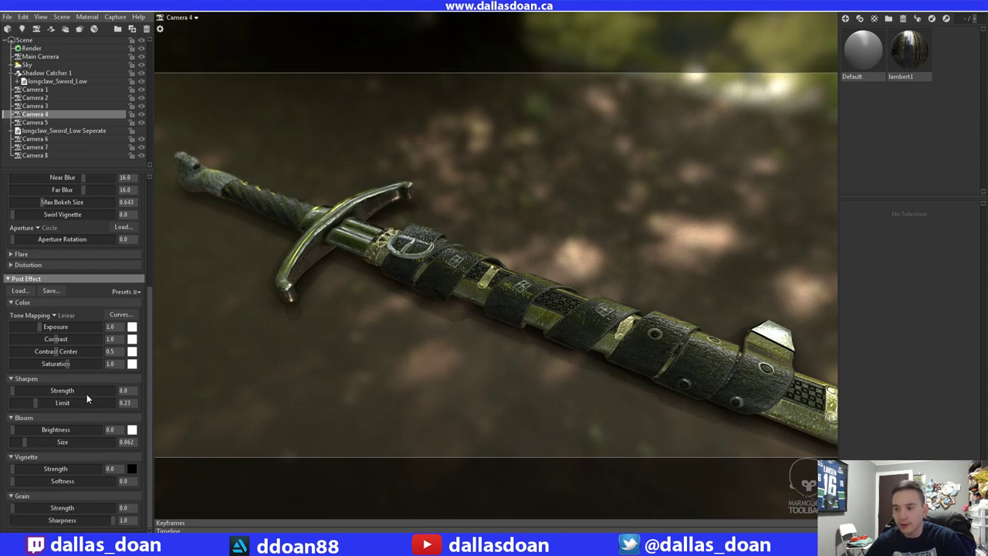
- Give Camera 4 a softer vignette with Strength 0.5 and Softness 1.0
{"action": "scroll", "coordinate": [100, 403], "scroll_direction": "up", "scroll_amount": 3}
{"action": "scroll", "coordinate": [111, 411], "scroll_direction": "up", "scroll_amount": 1}
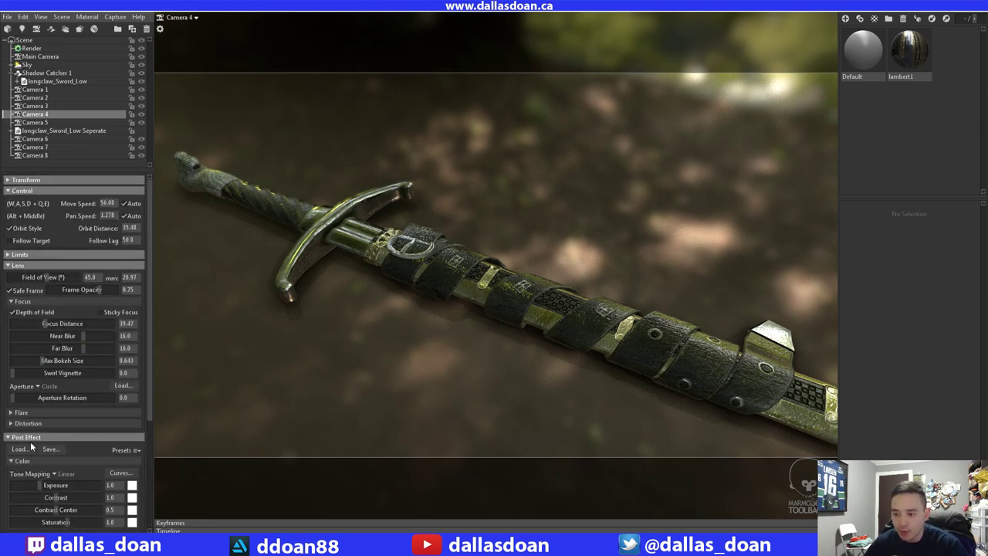
{"action": "scroll", "coordinate": [76, 420], "scroll_direction": "down", "scroll_amount": 3}
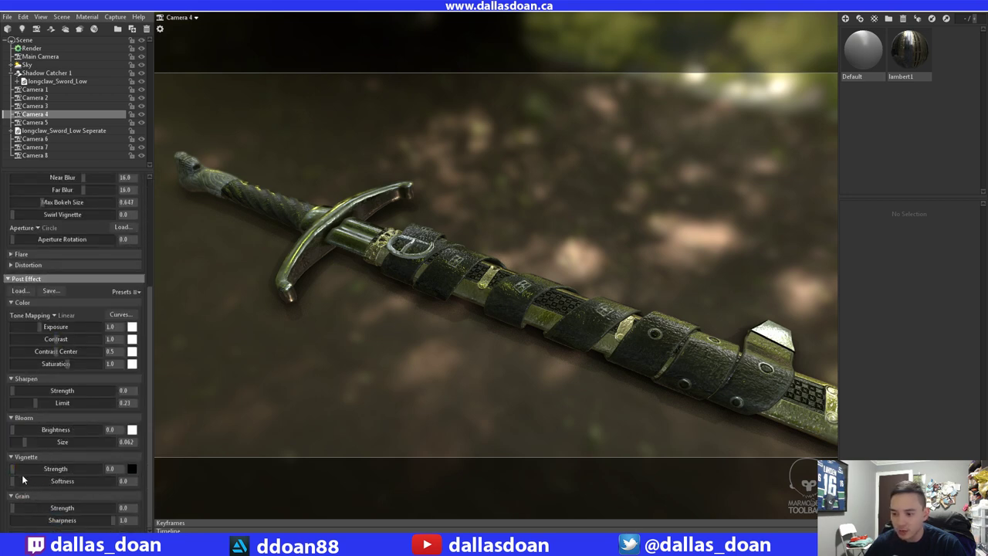
{"action": "left_click_drag", "start_coordinate": [13, 469], "coordinate": [219, 492]}
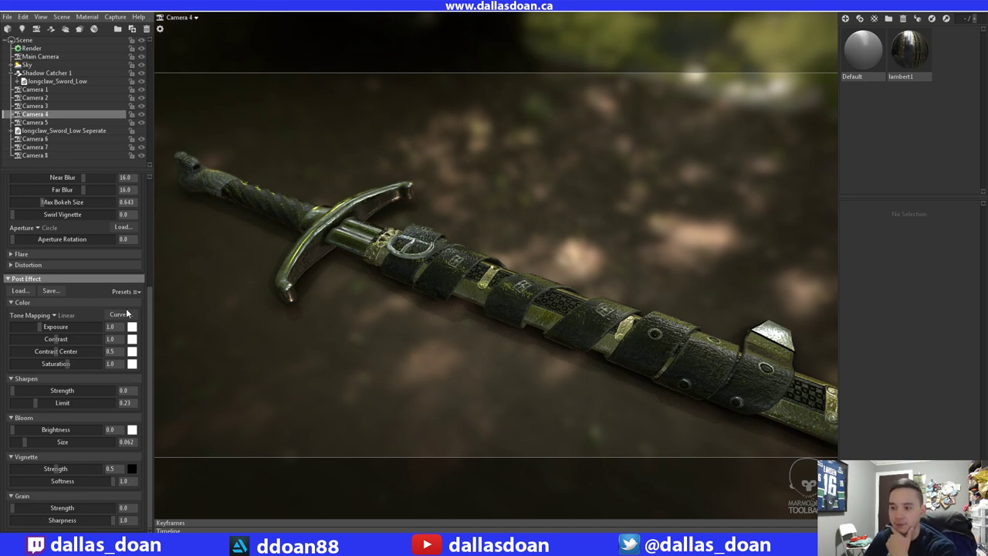
{"action": "scroll", "coordinate": [99, 427], "scroll_direction": "up", "scroll_amount": 2}
{"action": "scroll", "coordinate": [99, 424], "scroll_direction": "up", "scroll_amount": 2}
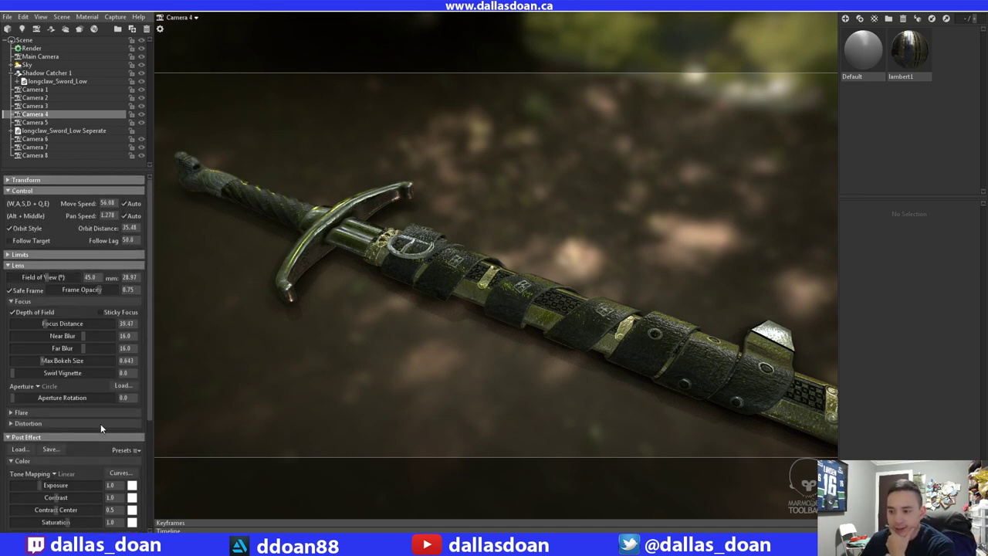
{"action": "scroll", "coordinate": [100, 424], "scroll_direction": "down", "scroll_amount": 4}
{"action": "scroll", "coordinate": [101, 419], "scroll_direction": "up", "scroll_amount": 4}
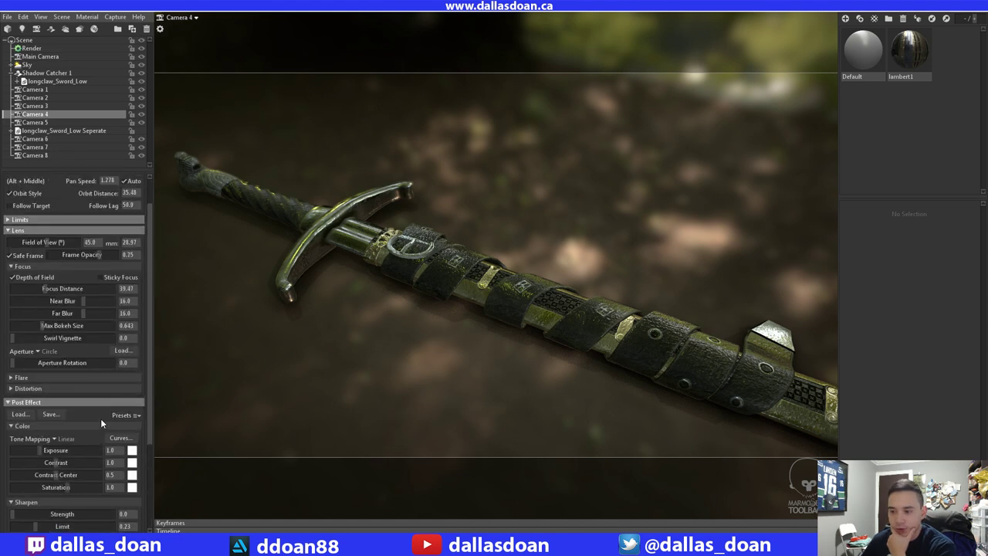
- Look through Camera 5, select it and shift its framing so the whole sheathed sword sits more centrally
{"action": "left_click", "coordinate": [182, 18]}
{"action": "left_click", "coordinate": [218, 66]}
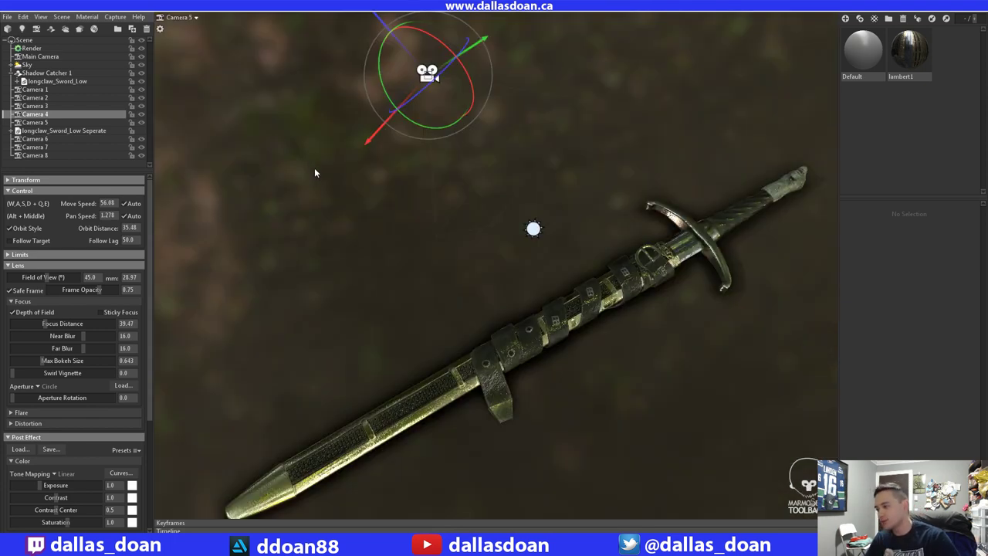
{"action": "left_click", "coordinate": [60, 122]}
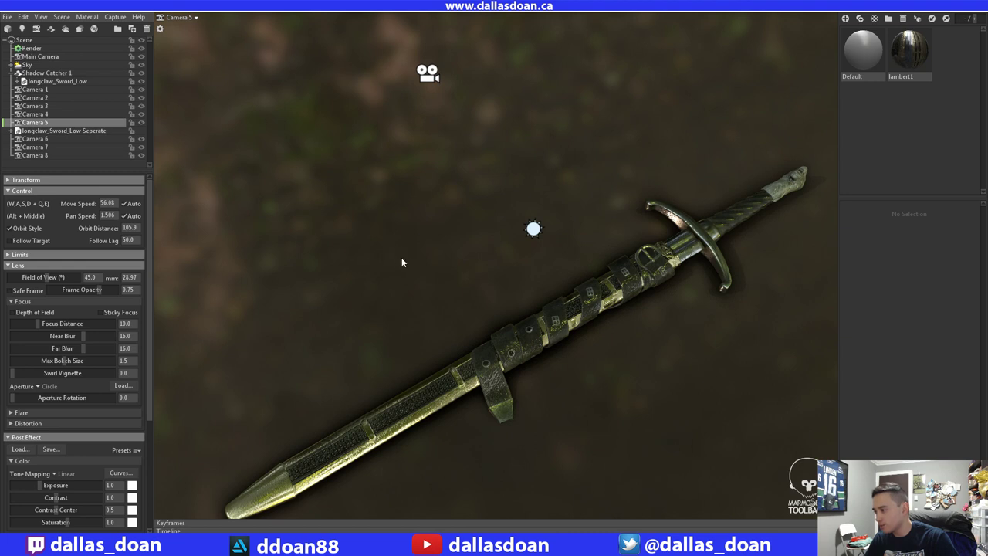
{"action": "middle_click_drag", "start_coordinate": [344, 224], "coordinate": [306, 186], "text": "alt"}
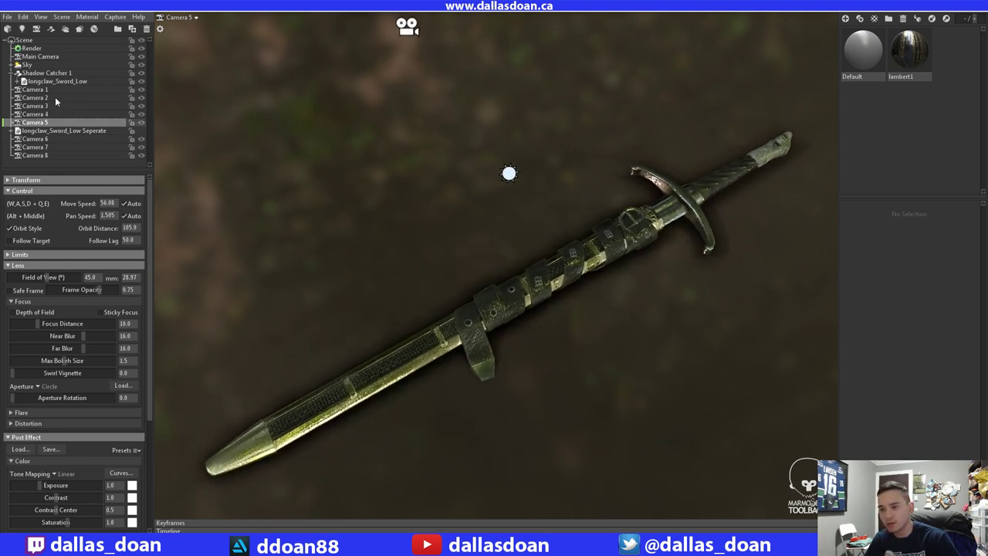
- Compare the current views of Cameras 4, 5 and 6
{"action": "left_click", "coordinate": [41, 113]}
{"action": "left_click", "coordinate": [189, 19]}
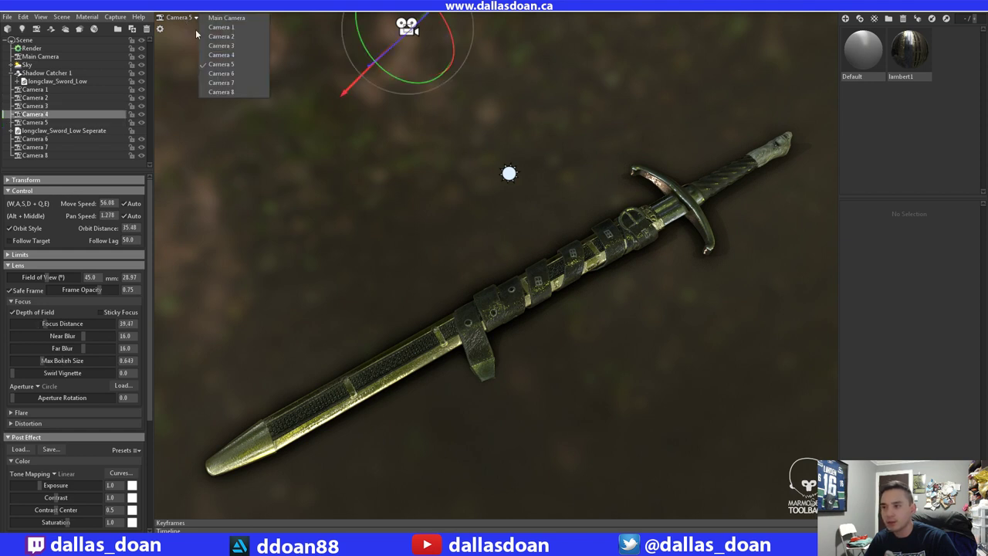
{"action": "left_click", "coordinate": [214, 54]}
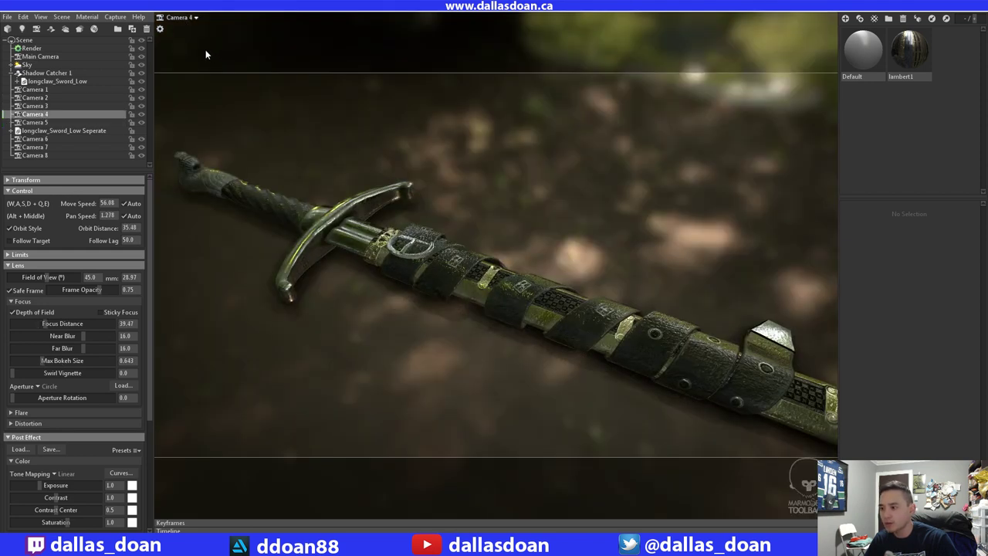
{"action": "left_click", "coordinate": [191, 18]}
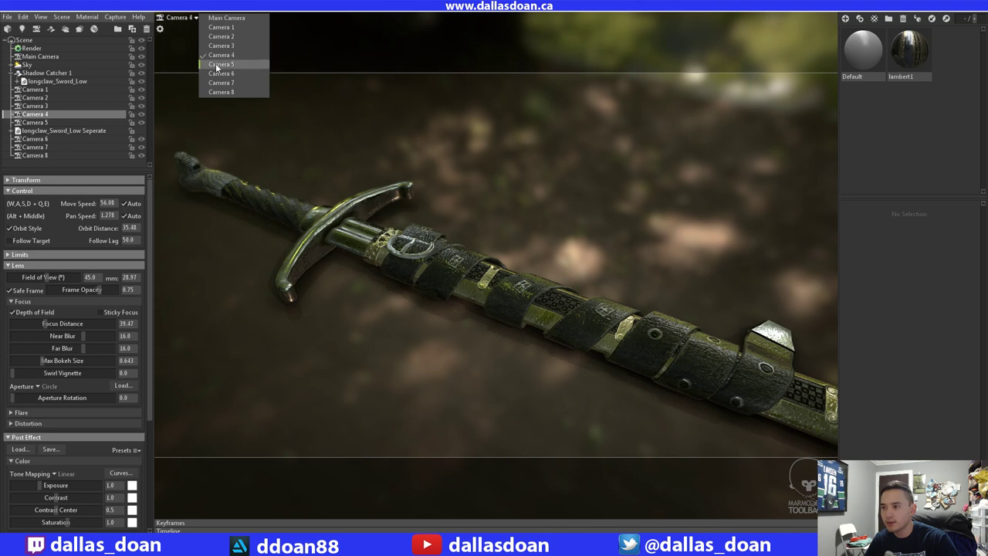
{"action": "left_click", "coordinate": [217, 65]}
{"action": "left_click", "coordinate": [193, 20]}
{"action": "left_click", "coordinate": [217, 73]}
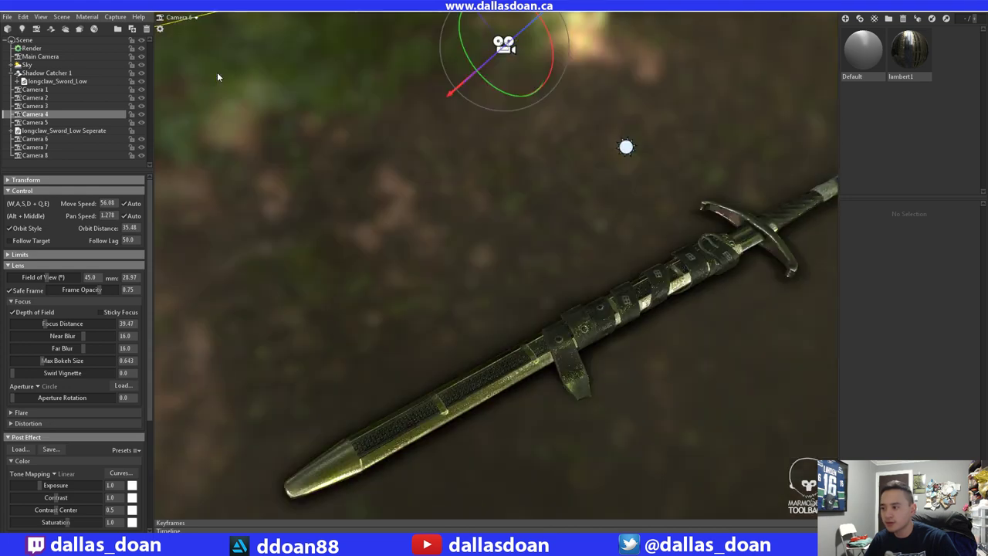
{"action": "left_click", "coordinate": [190, 19]}
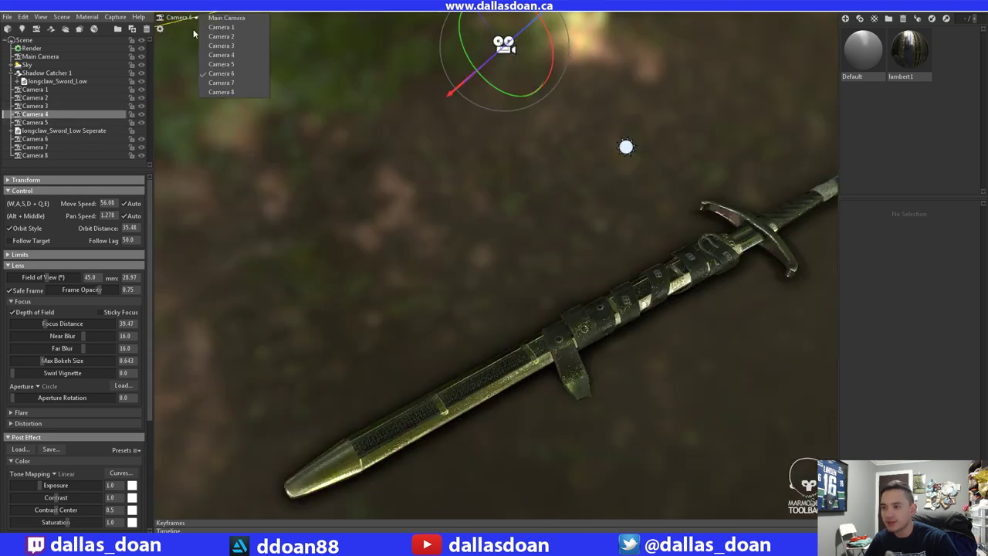
- Move Camera 5 in on the hilt, crossguard and upper scabbard, and enable its safe frame
{"action": "left_click", "coordinate": [219, 65]}
{"action": "middle_click_drag", "start_coordinate": [673, 212], "coordinate": [492, 274], "text": "alt"}
{"action": "scroll", "coordinate": [491, 274], "scroll_direction": "up", "scroll_amount": 1}
{"action": "left_click_drag", "start_coordinate": [491, 280], "coordinate": [456, 271]}
{"action": "middle_click_drag", "start_coordinate": [457, 272], "coordinate": [433, 290], "text": "alt"}
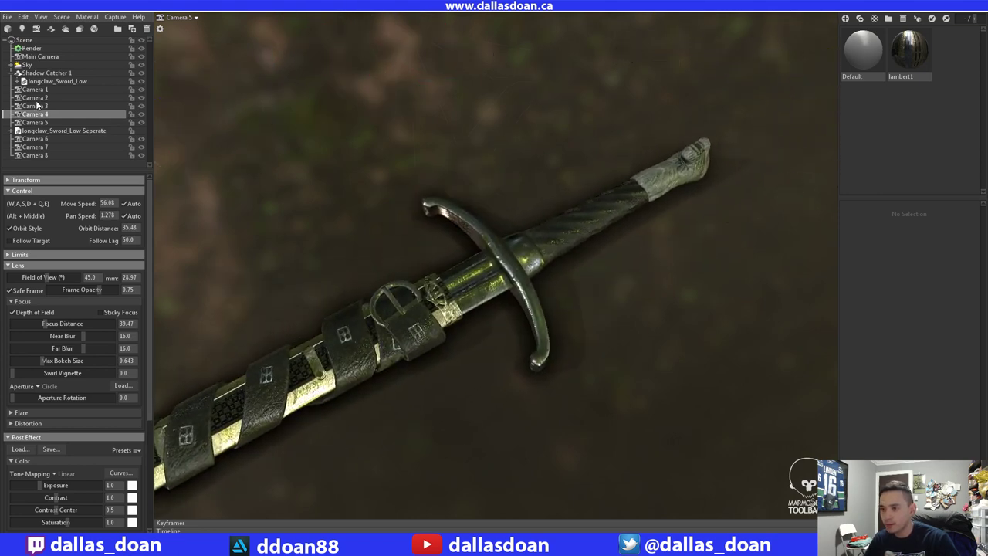
{"action": "left_click", "coordinate": [44, 122]}
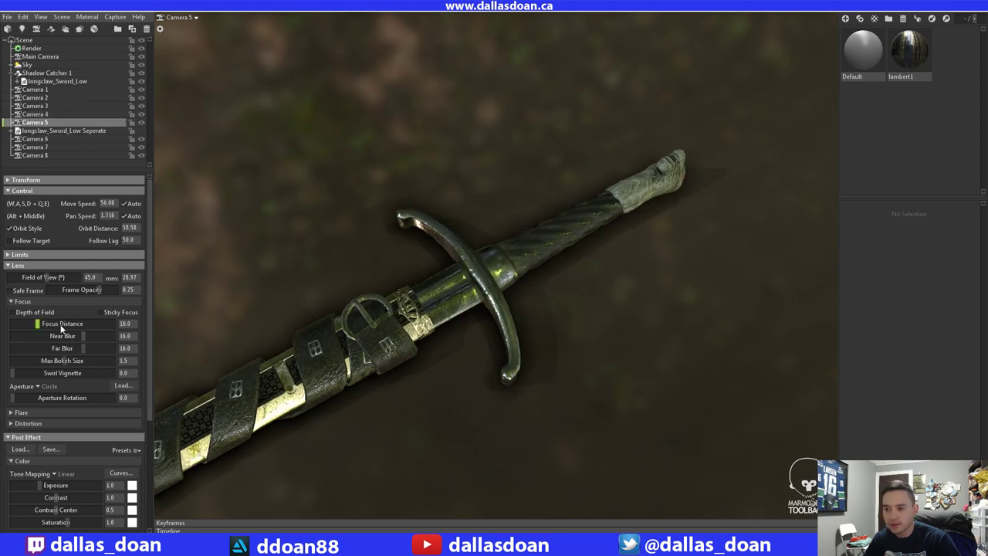
{"action": "left_click", "coordinate": [21, 291]}
{"action": "left_click", "coordinate": [21, 291]}
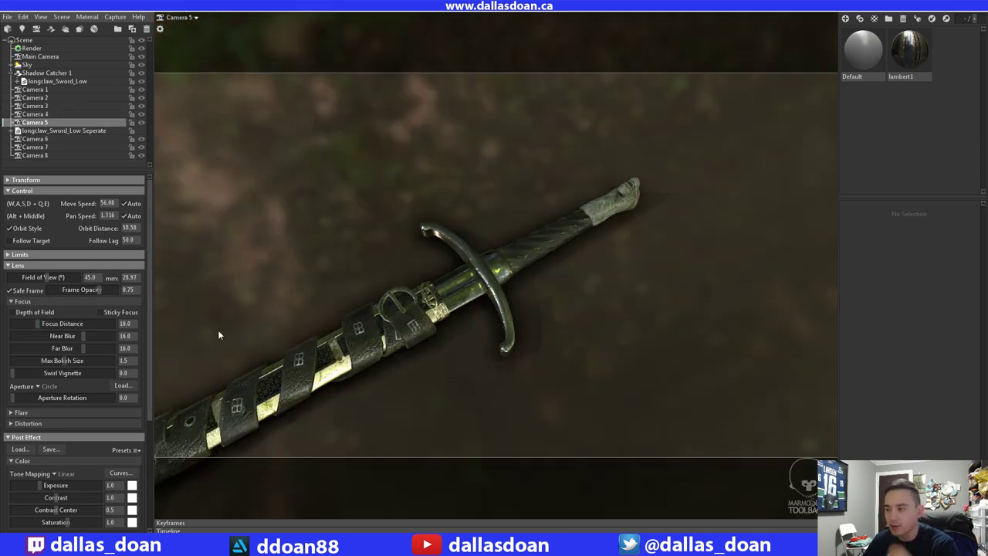
- Reframe Camera 5 as a low close-up from the pommel end, with the wolf head in front and the scabbard receding behind
{"action": "scroll", "coordinate": [418, 272], "scroll_direction": "up", "scroll_amount": 3}
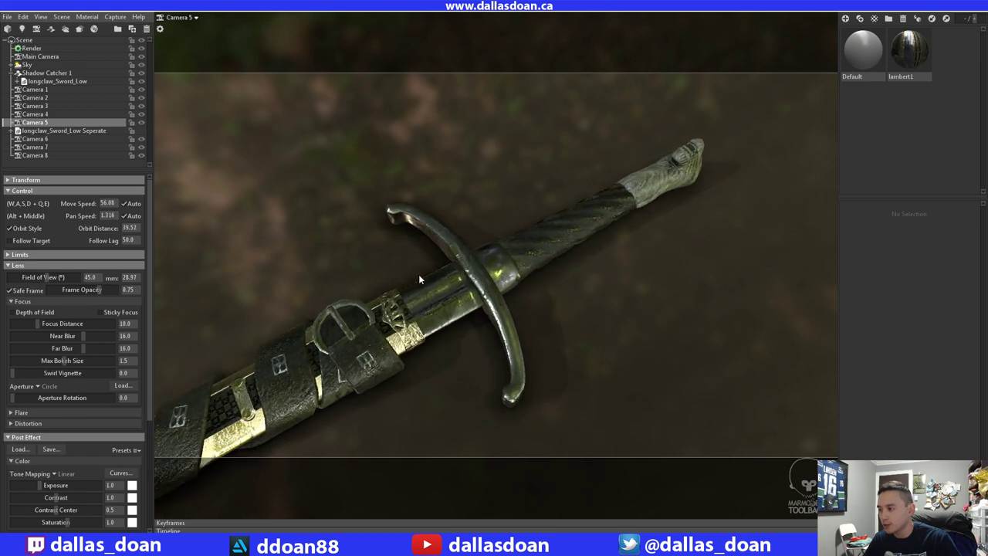
{"action": "left_click_drag", "start_coordinate": [415, 262], "coordinate": [291, 226], "text": "alt"}
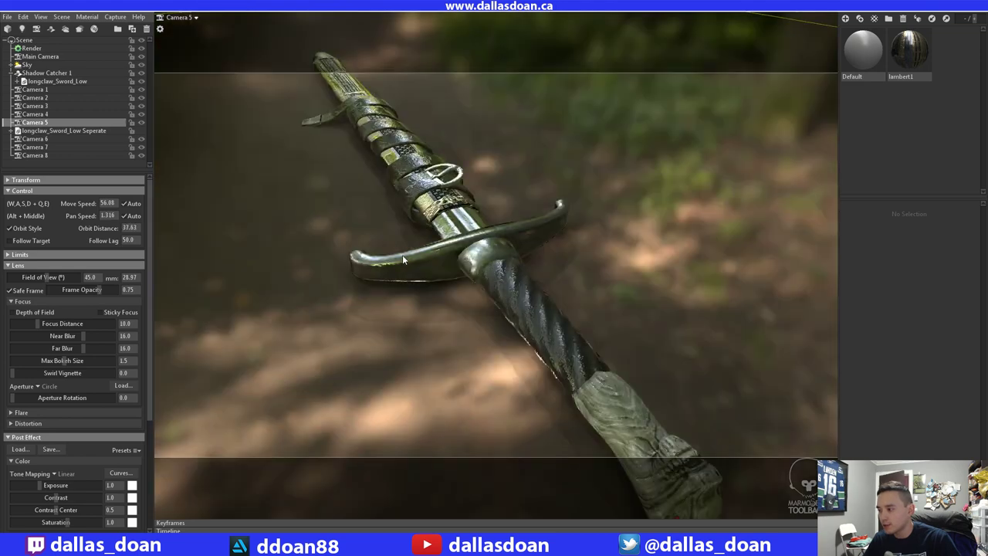
{"action": "left_click_drag", "start_coordinate": [403, 255], "coordinate": [440, 221]}
{"action": "scroll", "coordinate": [440, 221], "scroll_direction": "up", "scroll_amount": 1}
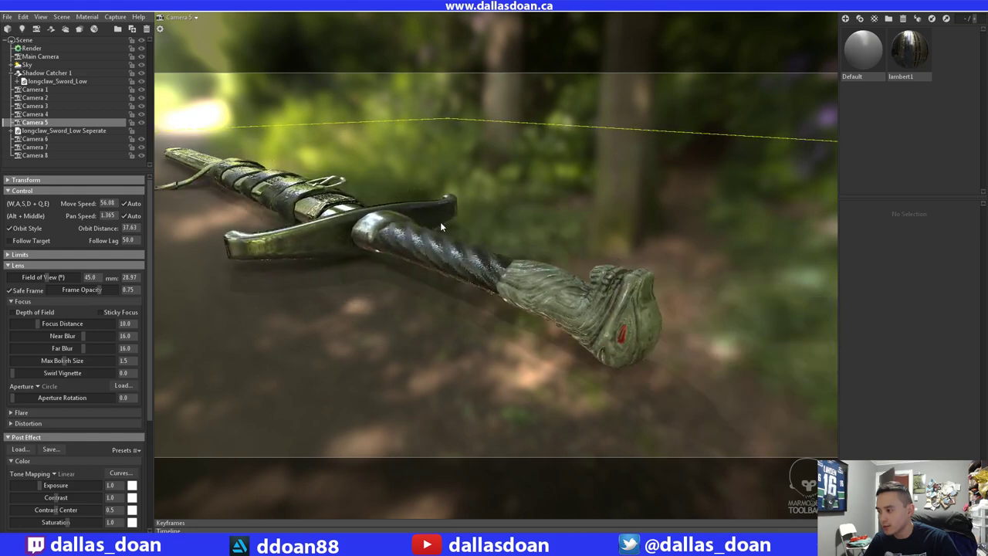
{"action": "middle_click_drag", "start_coordinate": [440, 222], "coordinate": [450, 237], "text": "alt"}
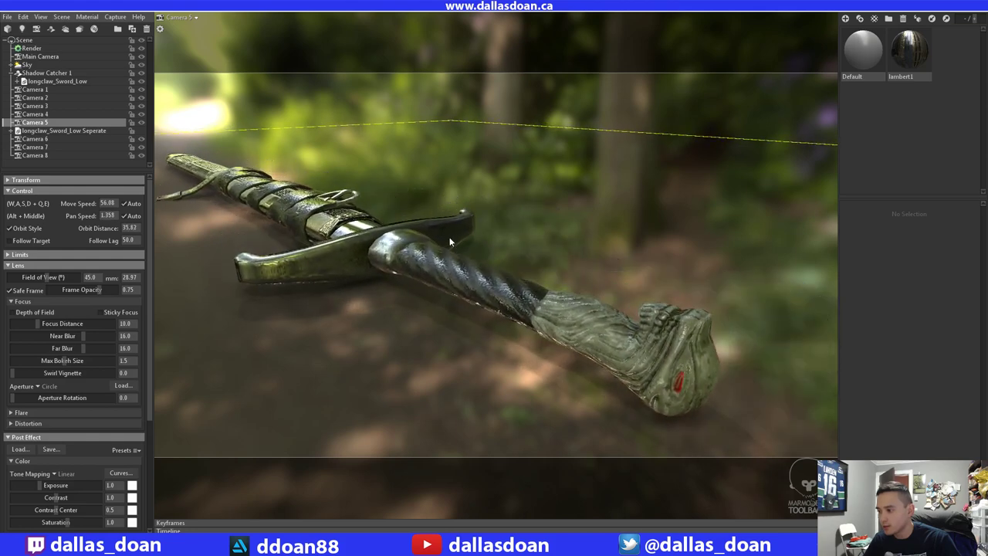
{"action": "left_click_drag", "start_coordinate": [450, 242], "coordinate": [653, 340]}
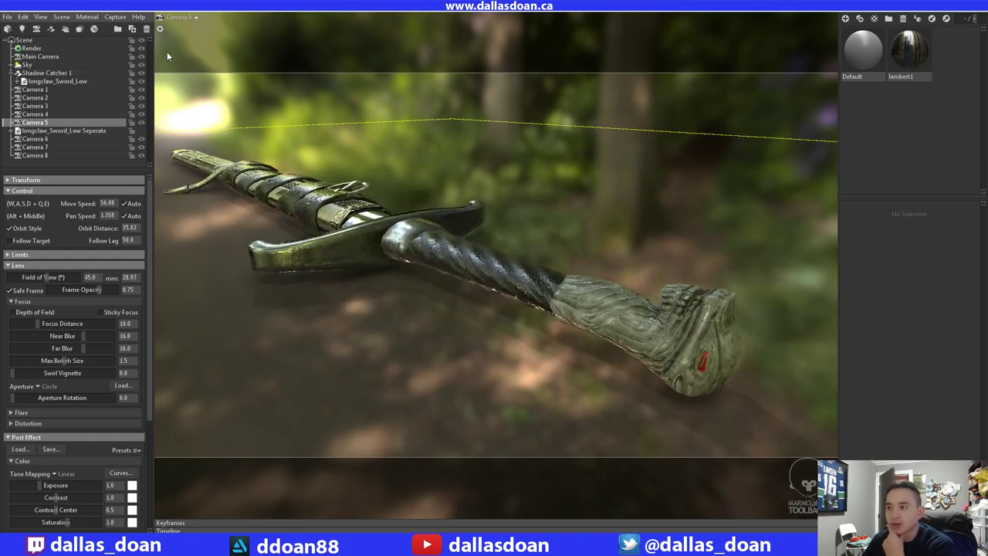
- Review the shots of Cameras 1 to 6 one after another
{"action": "left_click", "coordinate": [180, 17]}
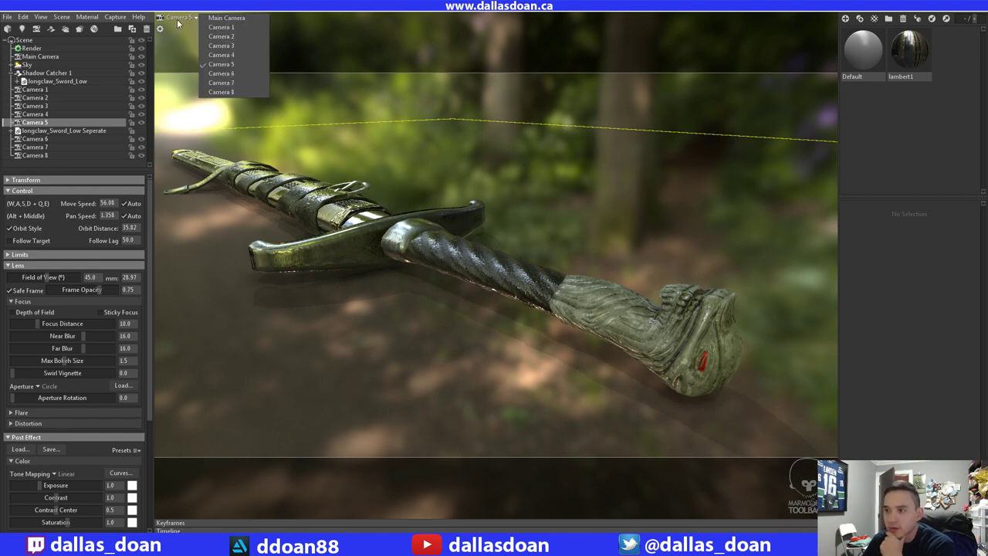
{"action": "left_click", "coordinate": [216, 29]}
{"action": "left_click", "coordinate": [179, 17]}
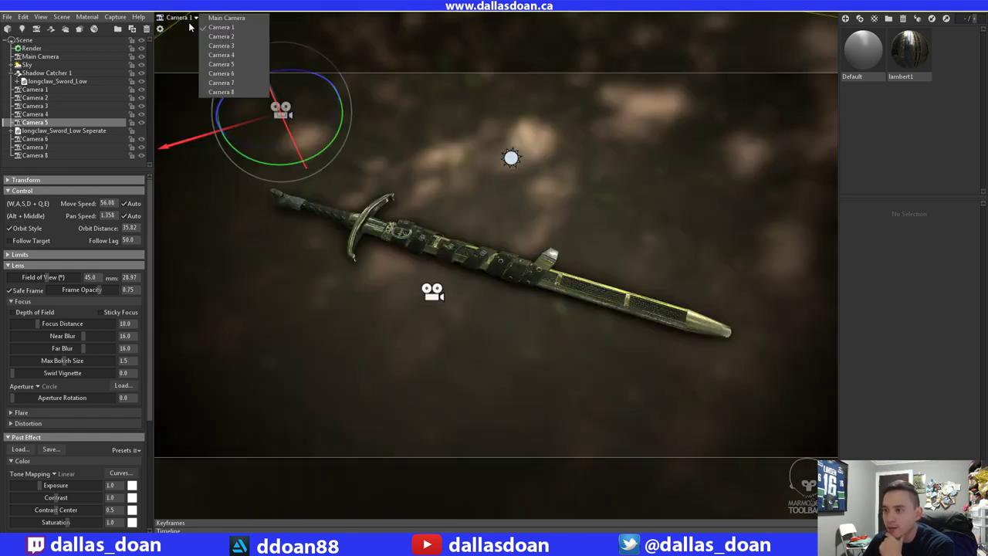
{"action": "left_click", "coordinate": [218, 40]}
{"action": "left_click", "coordinate": [193, 18]}
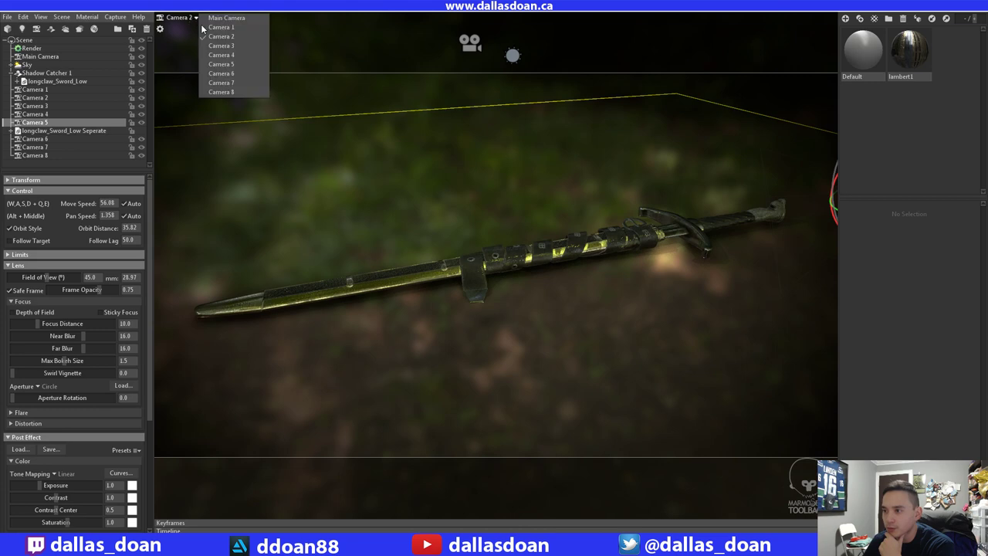
{"action": "left_click", "coordinate": [217, 44]}
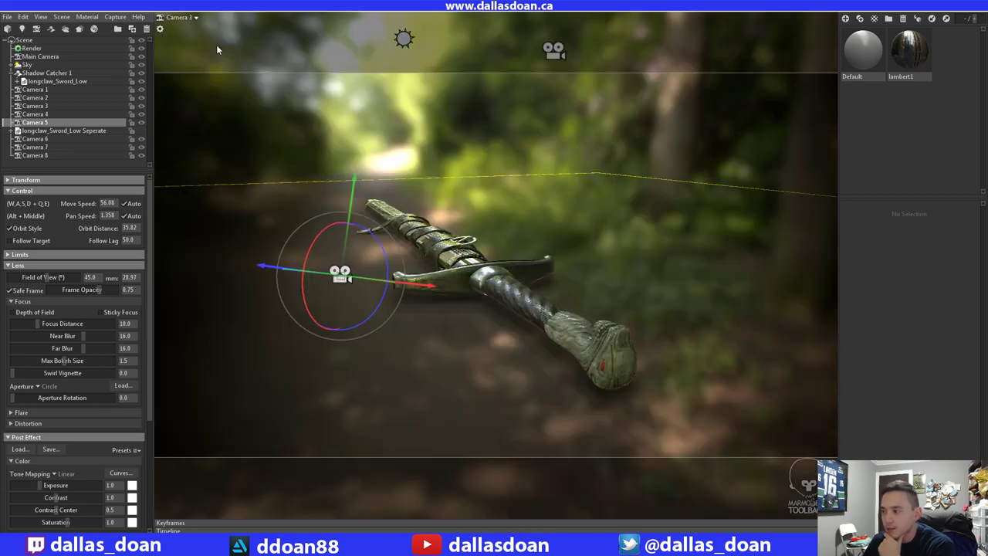
{"action": "left_click", "coordinate": [193, 18]}
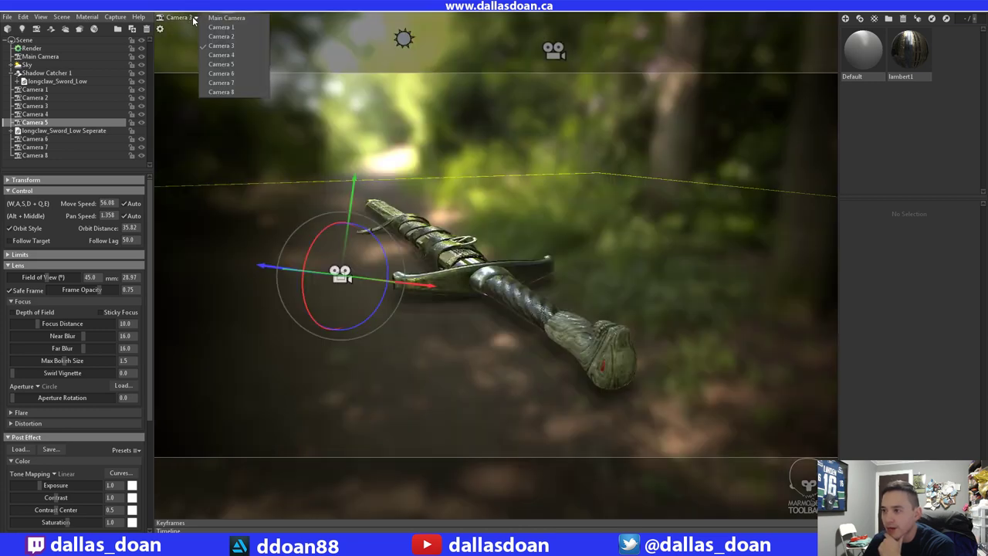
{"action": "left_click", "coordinate": [226, 56]}
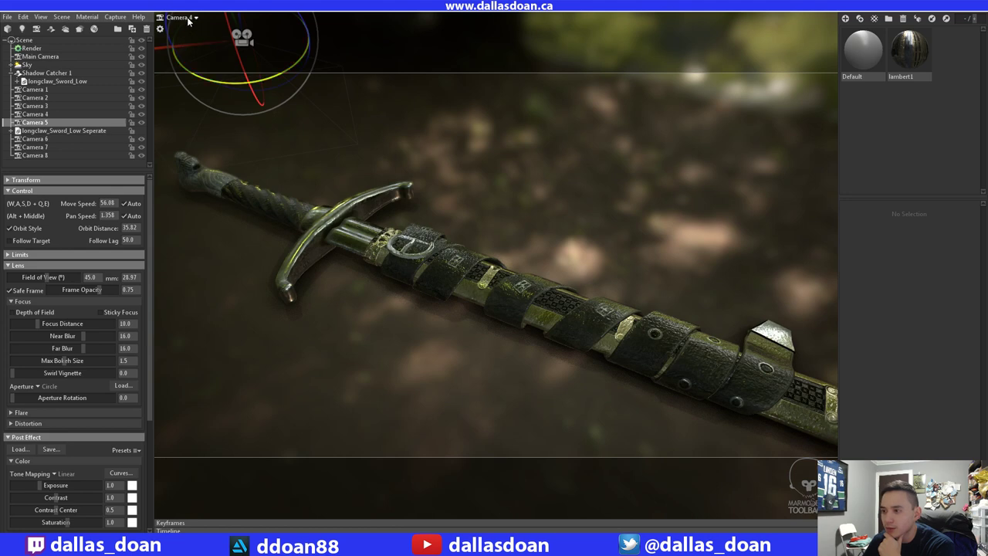
{"action": "left_click", "coordinate": [192, 18]}
{"action": "left_click", "coordinate": [220, 65]}
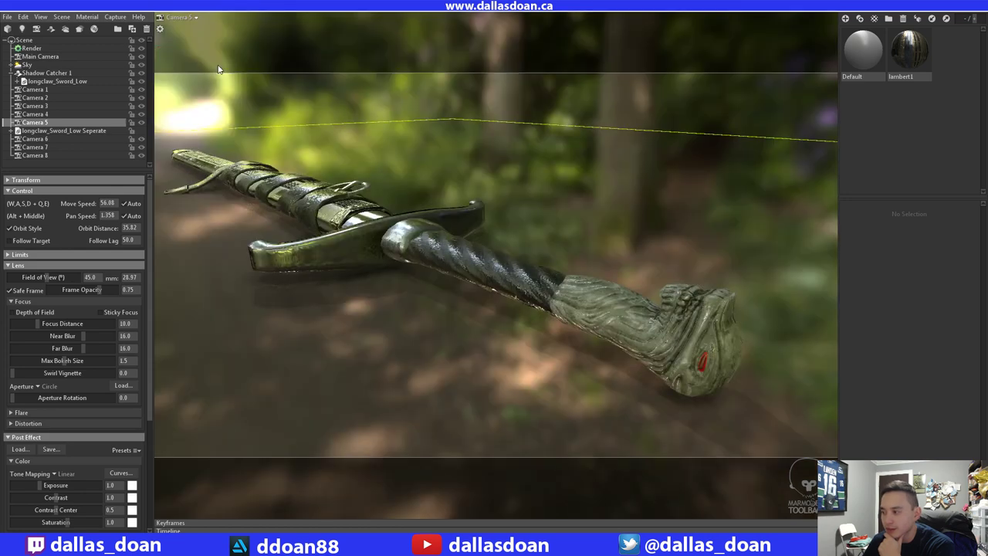
{"action": "left_click", "coordinate": [193, 18]}
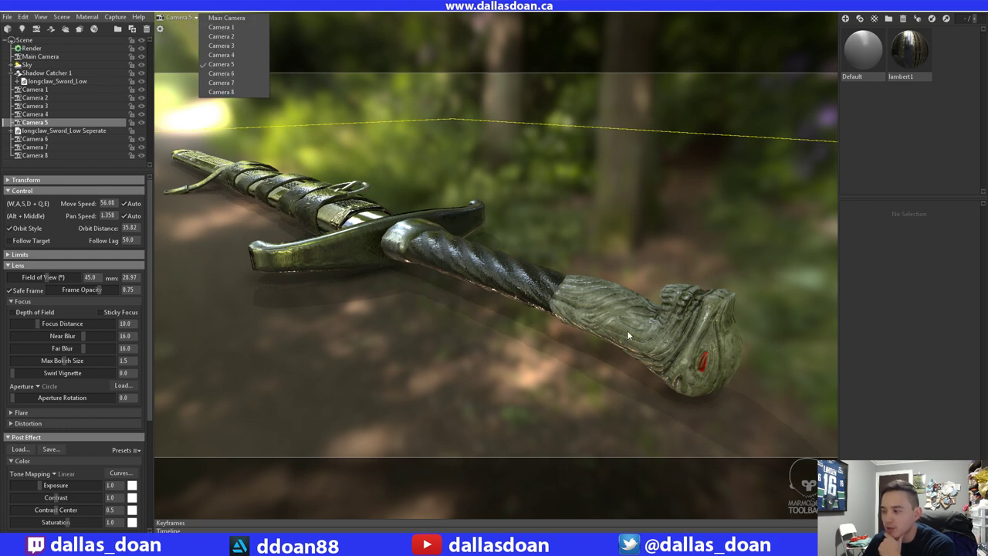
{"action": "left_click", "coordinate": [217, 73]}
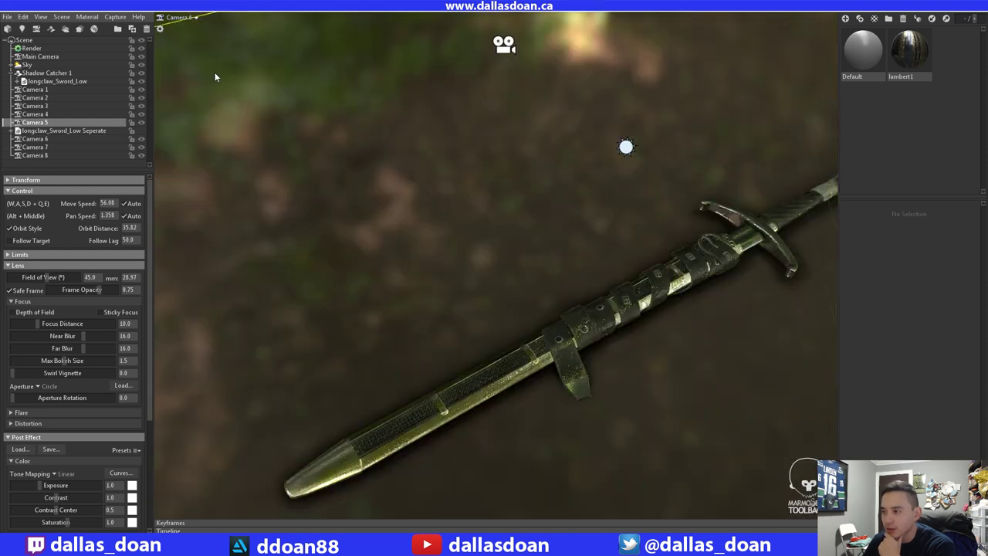
- Show longclaw_Sword_Low Seperate instead of longclaw_Sword_Low, and compare the views of Cameras 7 and 8
{"action": "left_click", "coordinate": [141, 130]}
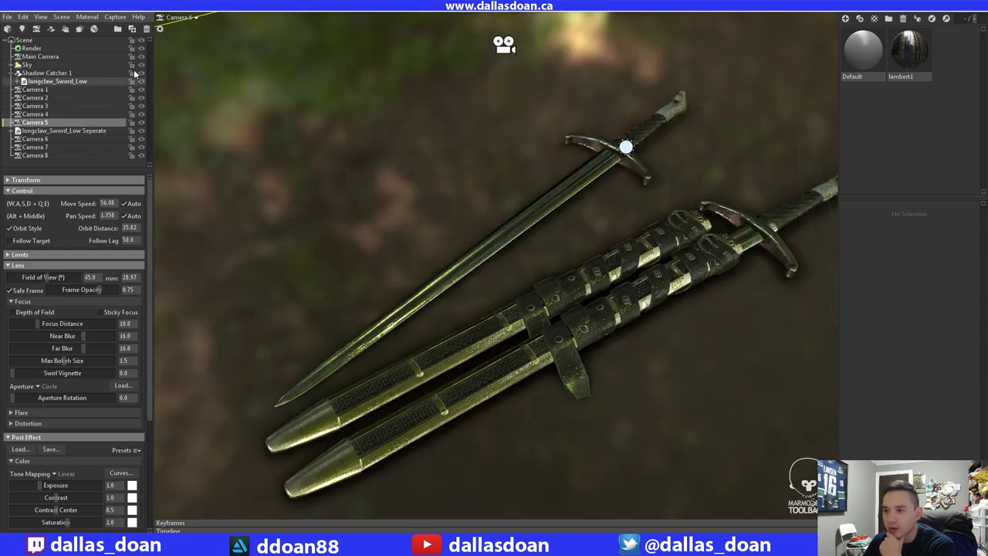
{"action": "left_click", "coordinate": [142, 82]}
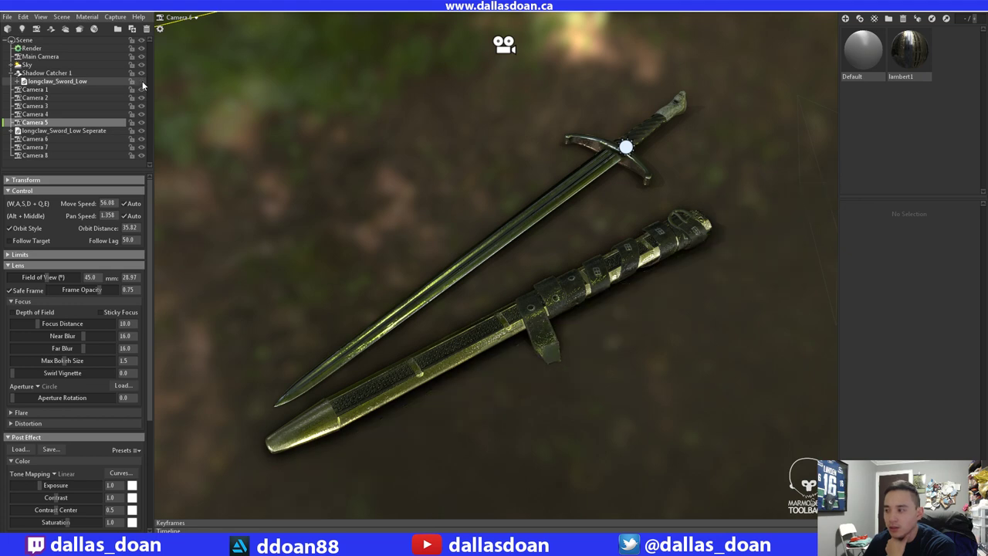
{"action": "left_click", "coordinate": [177, 17]}
{"action": "left_click", "coordinate": [218, 83]}
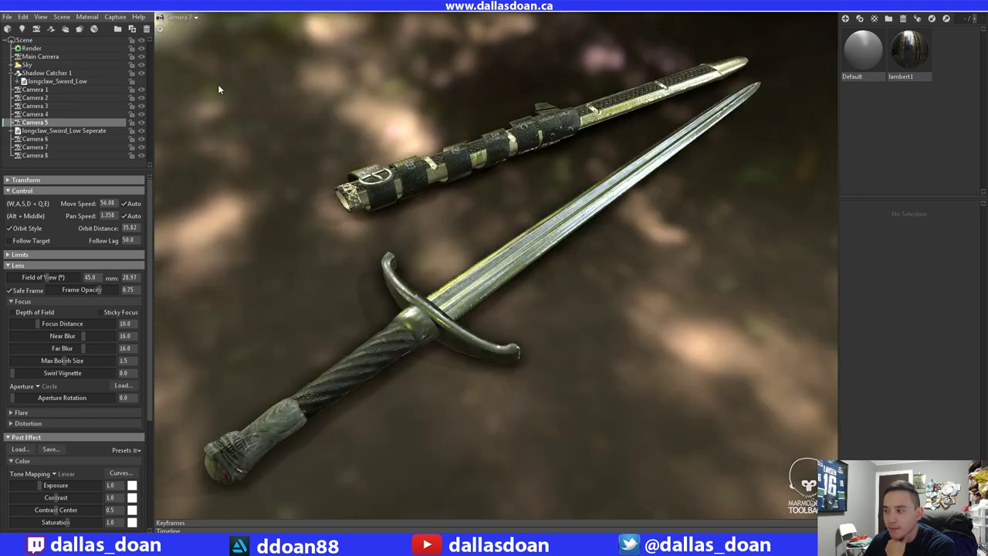
{"action": "left_click", "coordinate": [192, 18]}
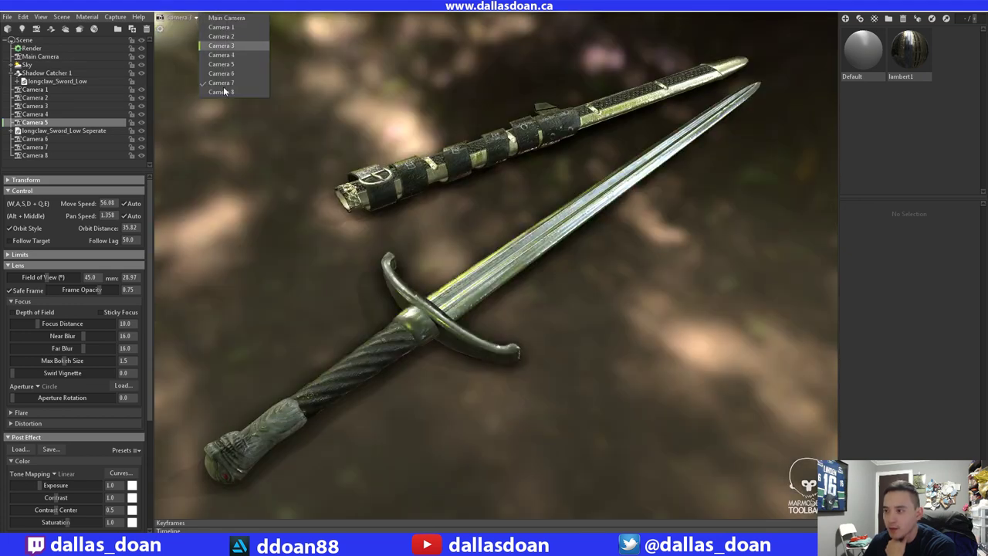
{"action": "left_click", "coordinate": [224, 89]}
{"action": "left_click", "coordinate": [191, 17]}
{"action": "left_click", "coordinate": [215, 92]}
{"action": "left_click", "coordinate": [189, 19]}
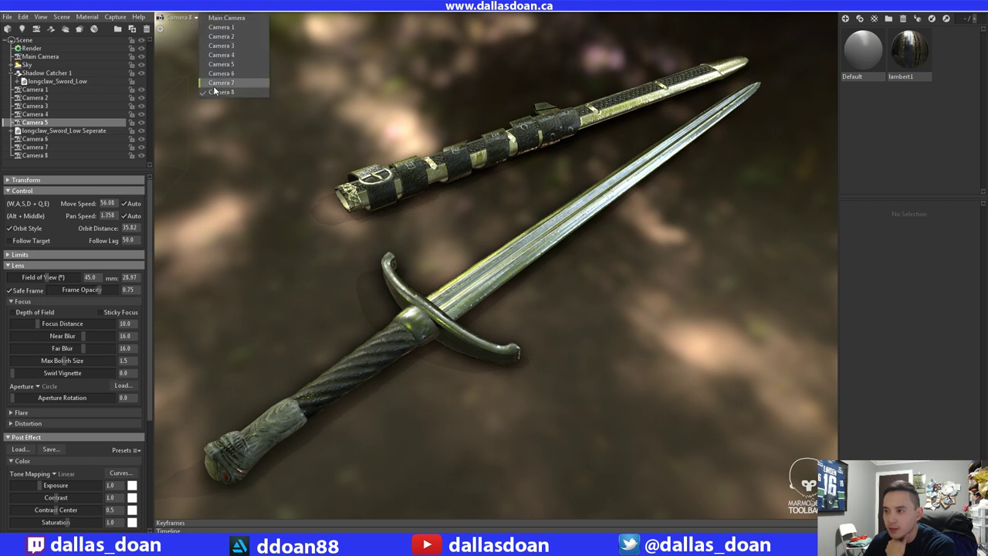
{"action": "left_click", "coordinate": [214, 84]}
- Reframe Camera 8 as a lower, closer view from the pommel end, with the wolf head in front and the blade and scabbard receding
{"action": "left_click", "coordinate": [186, 19]}
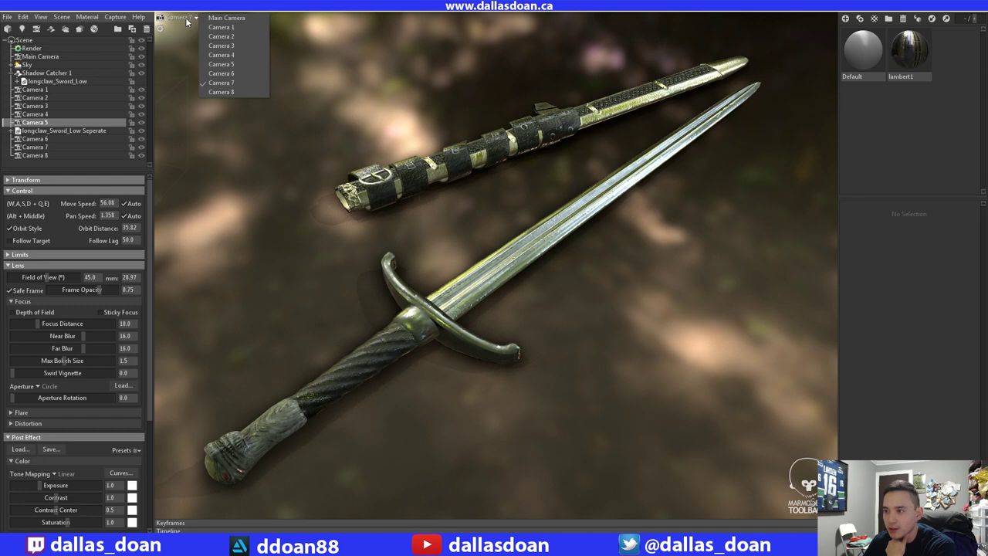
{"action": "left_click", "coordinate": [216, 91]}
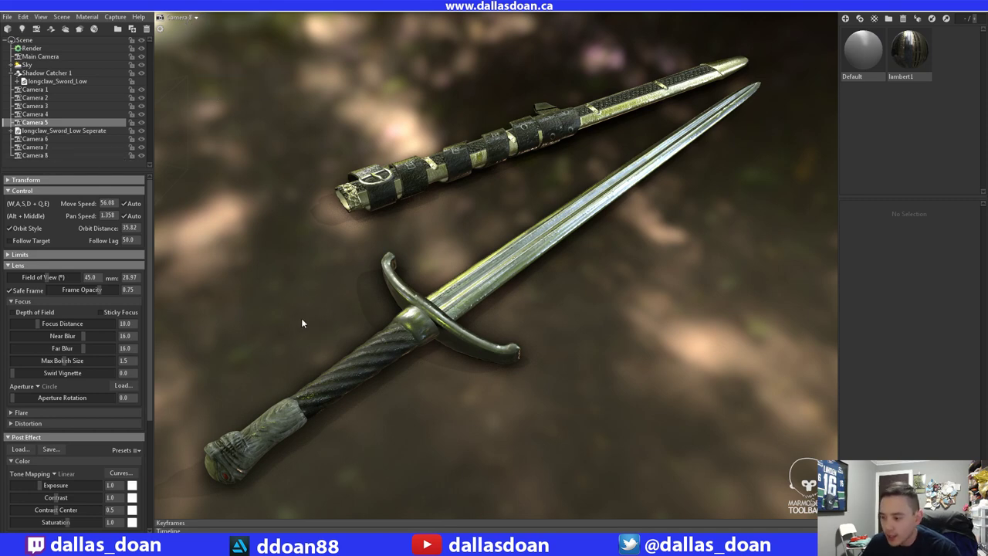
{"action": "left_click_drag", "start_coordinate": [301, 319], "coordinate": [342, 286], "text": "alt"}
{"action": "mouse_move", "coordinate": [362, 302]}
{"action": "middle_mouse_down", "text": "alt"}
{"action": "mouse_move", "coordinate": [381, 288]}
{"action": "mouse_move", "coordinate": [374, 299]}
{"action": "middle_mouse_up", "text": "alt"}
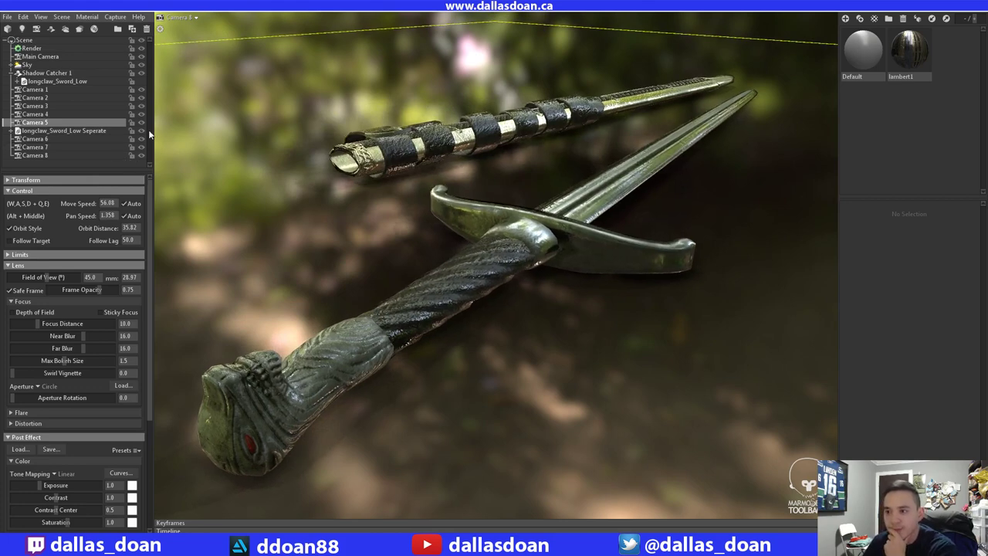
- Check the separated sword and scabbard through Cameras 7, 6 and 5
{"action": "left_click", "coordinate": [187, 18]}
{"action": "left_click", "coordinate": [222, 87]}
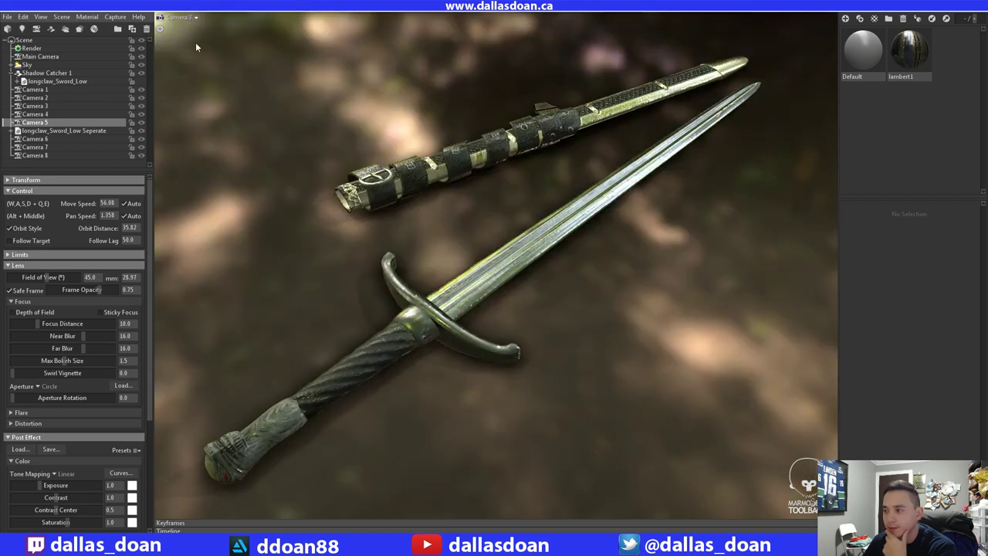
{"action": "left_click", "coordinate": [191, 20]}
{"action": "left_click", "coordinate": [234, 72]}
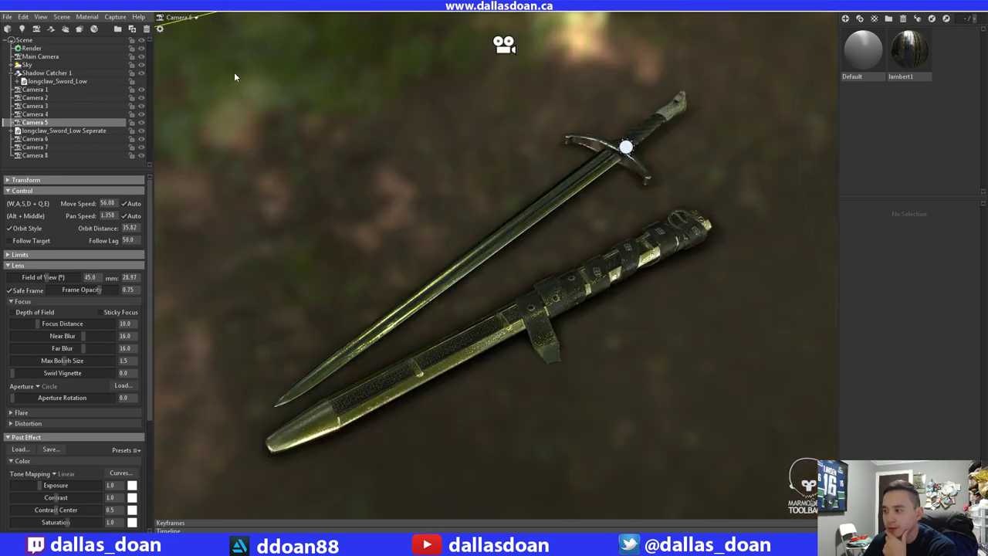
{"action": "left_click", "coordinate": [188, 18]}
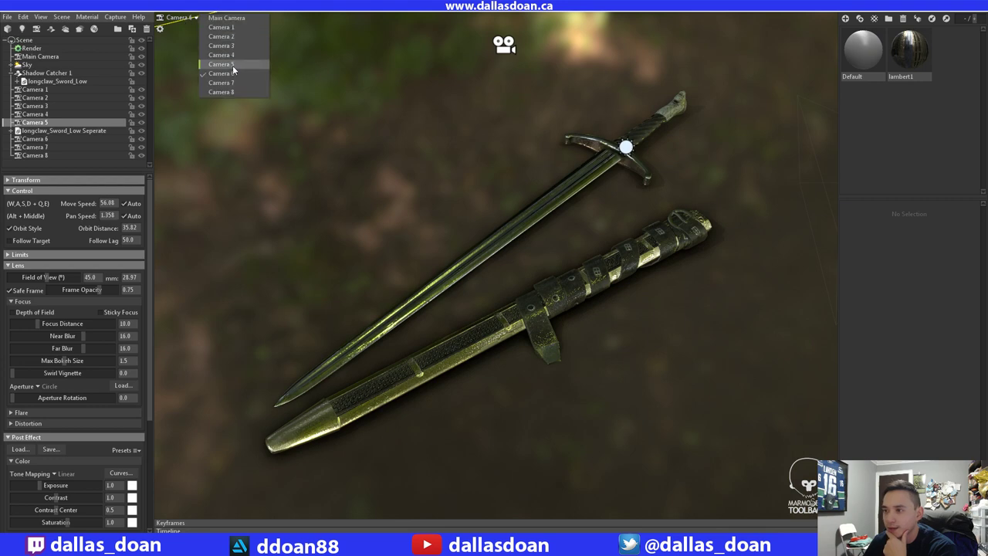
{"action": "left_click", "coordinate": [233, 65]}
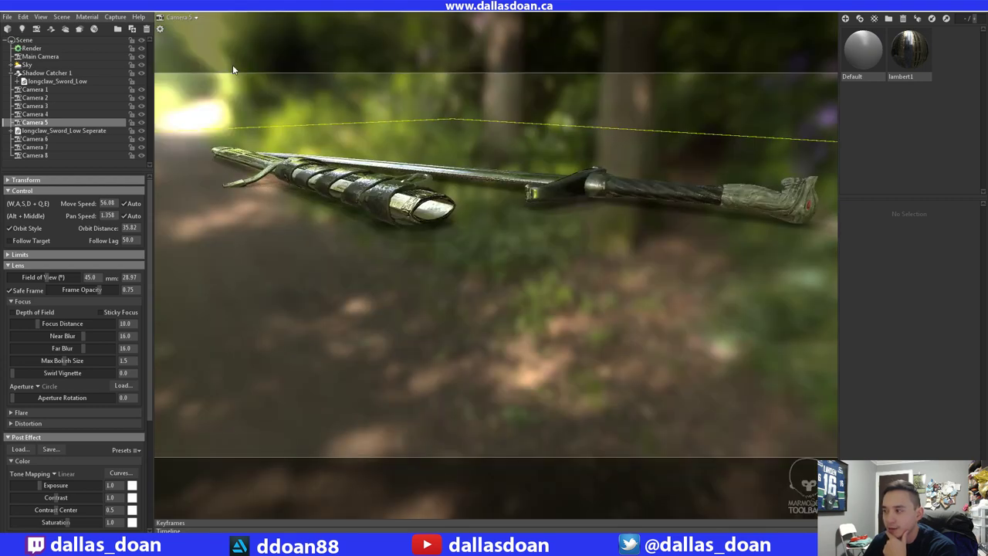
- Show longclaw_Sword_Low instead of longclaw_Sword_Low Seperate, and review the sheathed sword through Cameras 5 down to 1
{"action": "left_click", "coordinate": [142, 82]}
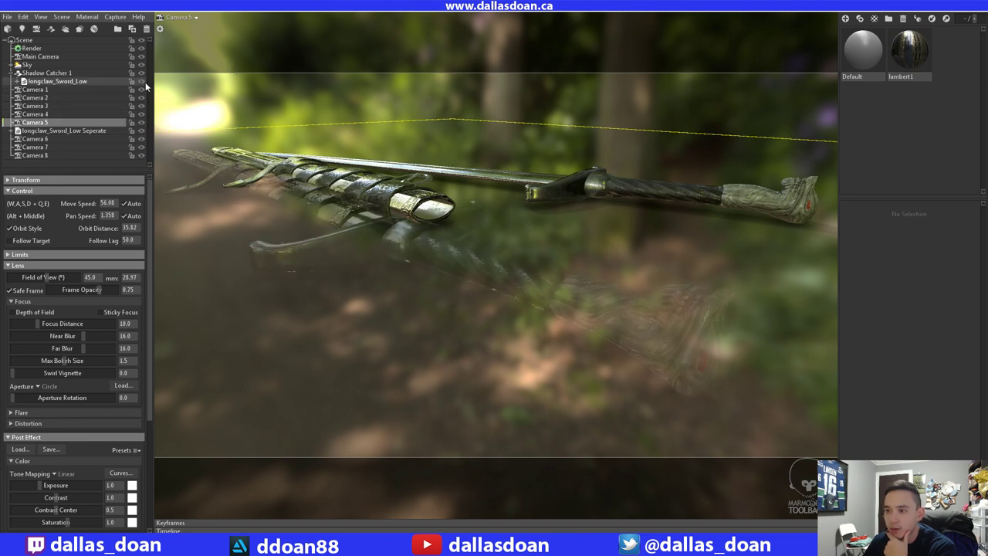
{"action": "left_click", "coordinate": [141, 131]}
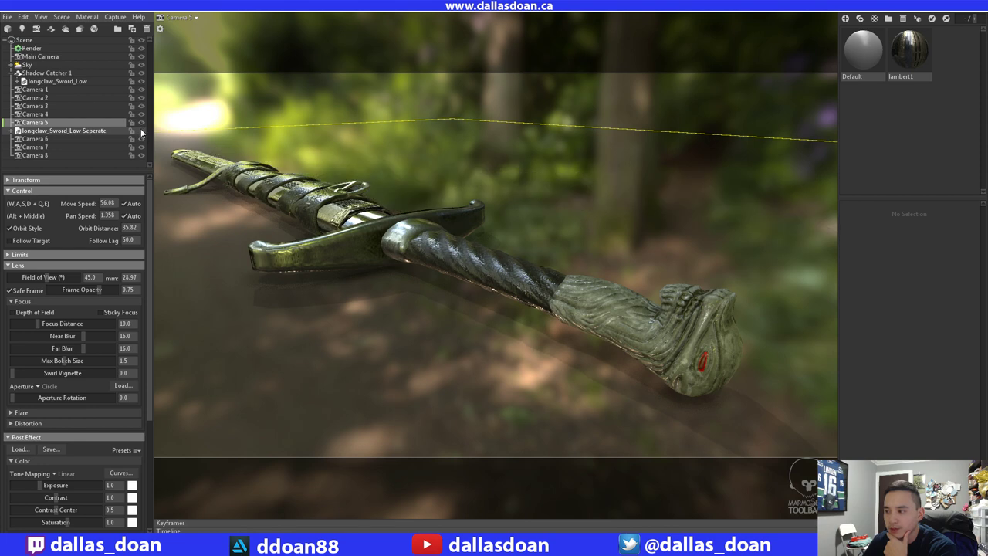
{"action": "left_click", "coordinate": [188, 22]}
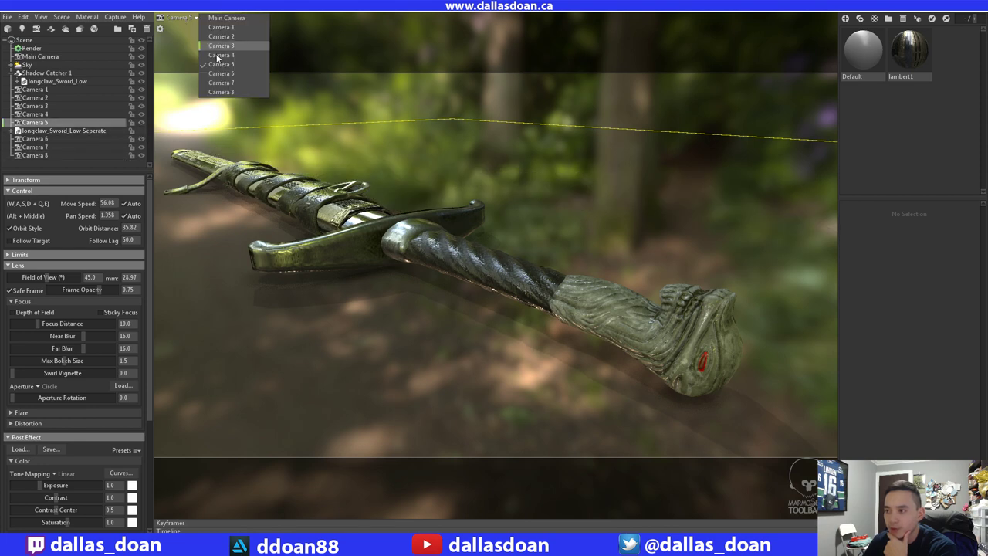
{"action": "left_click", "coordinate": [224, 51]}
{"action": "left_click", "coordinate": [188, 19]}
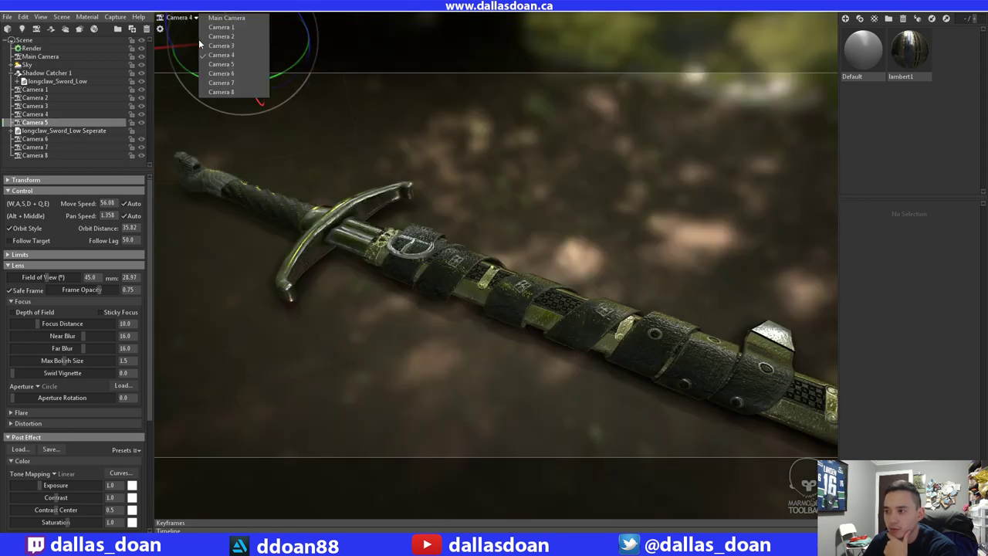
{"action": "left_click", "coordinate": [223, 47]}
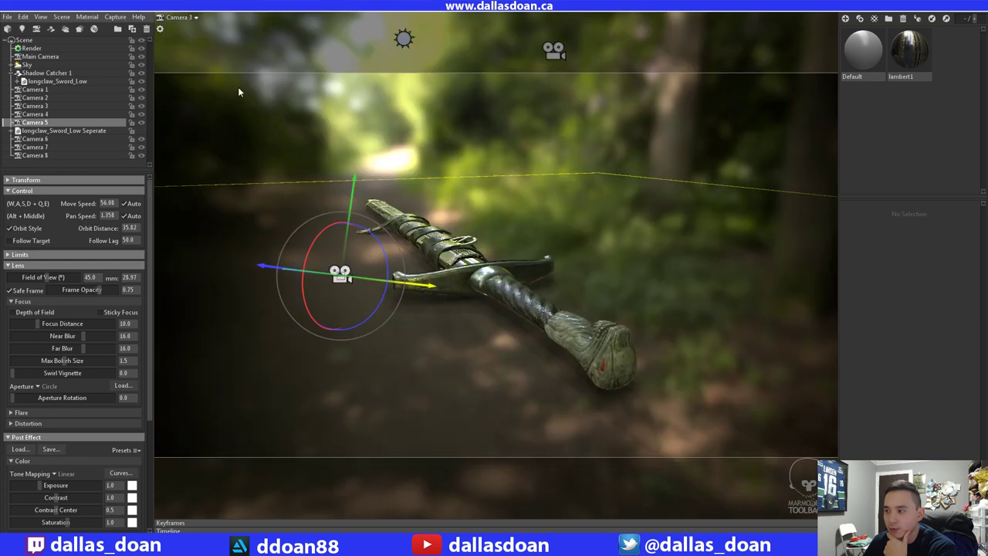
{"action": "left_click", "coordinate": [188, 18]}
{"action": "left_click", "coordinate": [229, 41]}
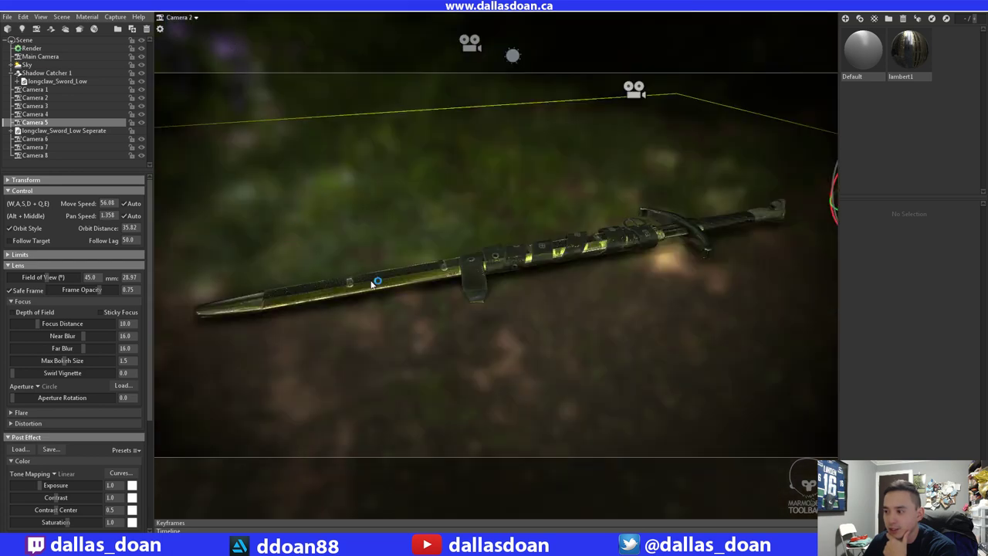
{"action": "left_click", "coordinate": [188, 18]}
{"action": "left_click", "coordinate": [220, 28]}
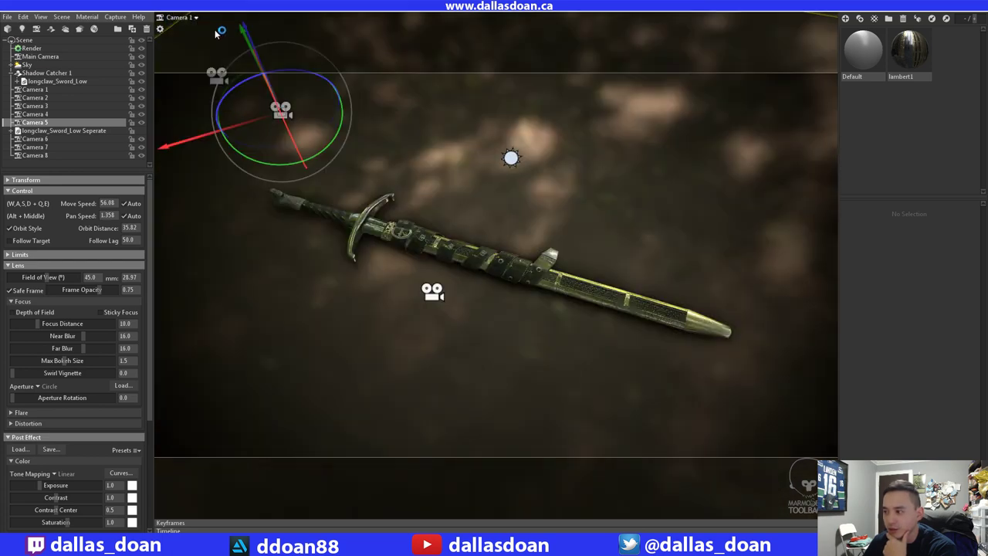
- Compare the sheathed sword's framing in Cameras 5, 4 and 3, finishing on Camera 5
{"action": "left_click", "coordinate": [188, 19]}
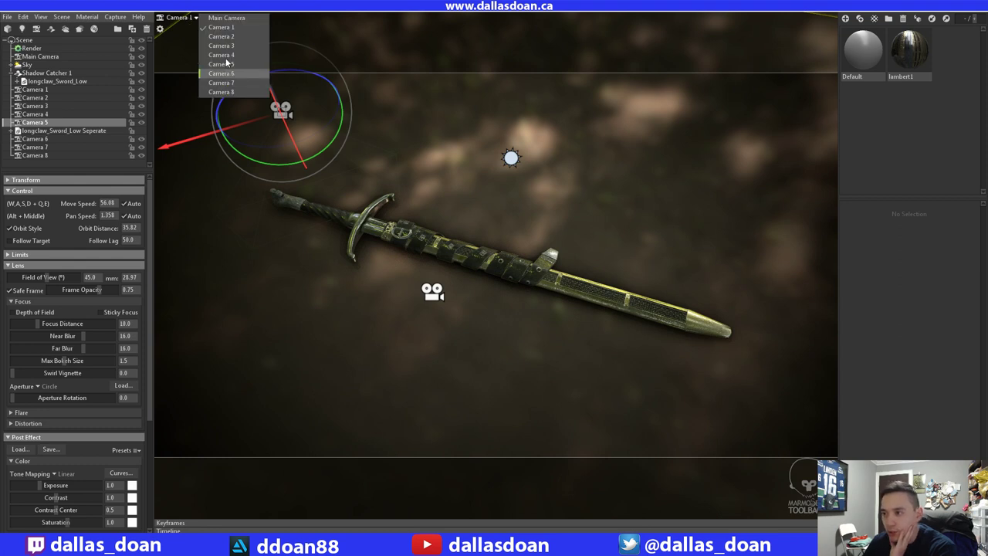
{"action": "left_click", "coordinate": [224, 64]}
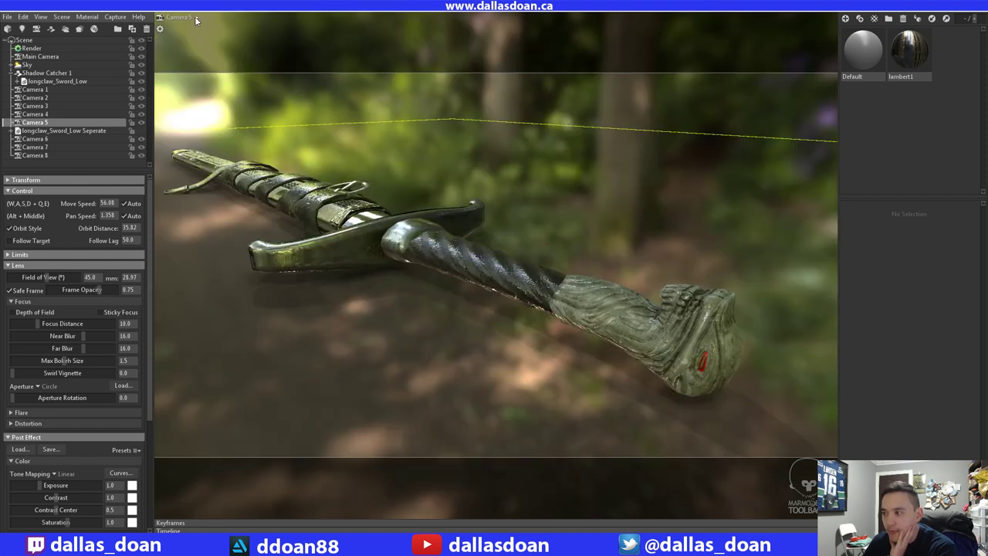
{"action": "left_click", "coordinate": [194, 17]}
{"action": "left_click", "coordinate": [218, 57]}
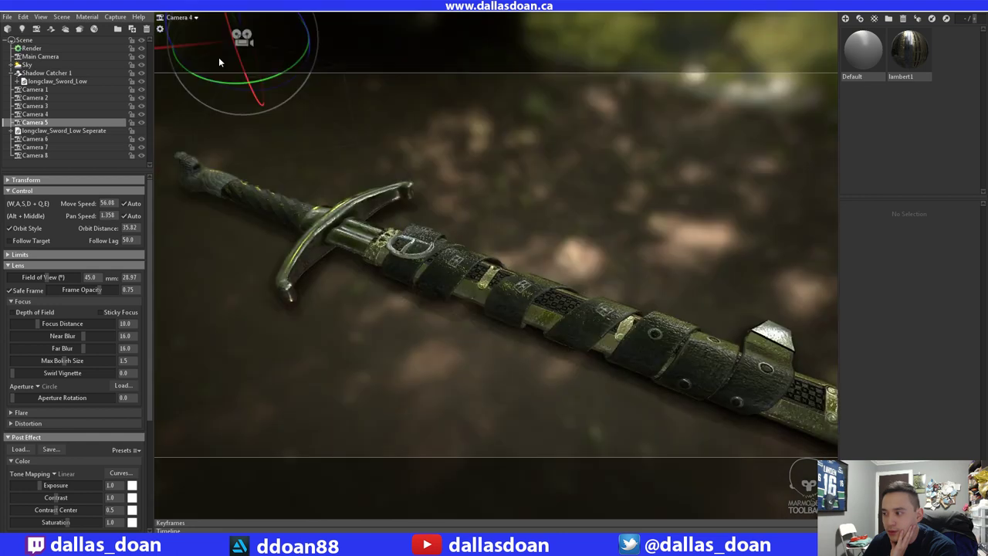
{"action": "left_click", "coordinate": [193, 17]}
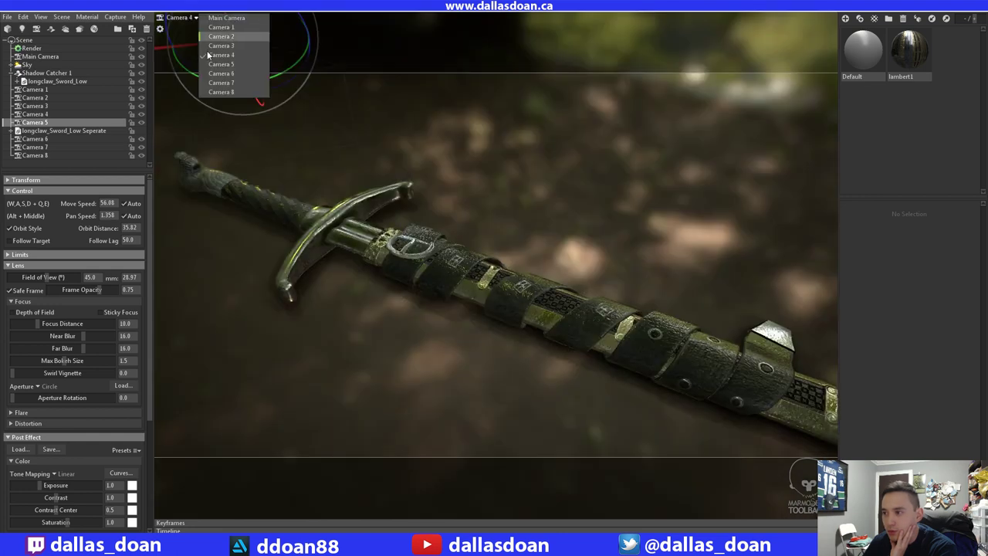
{"action": "left_click", "coordinate": [214, 46]}
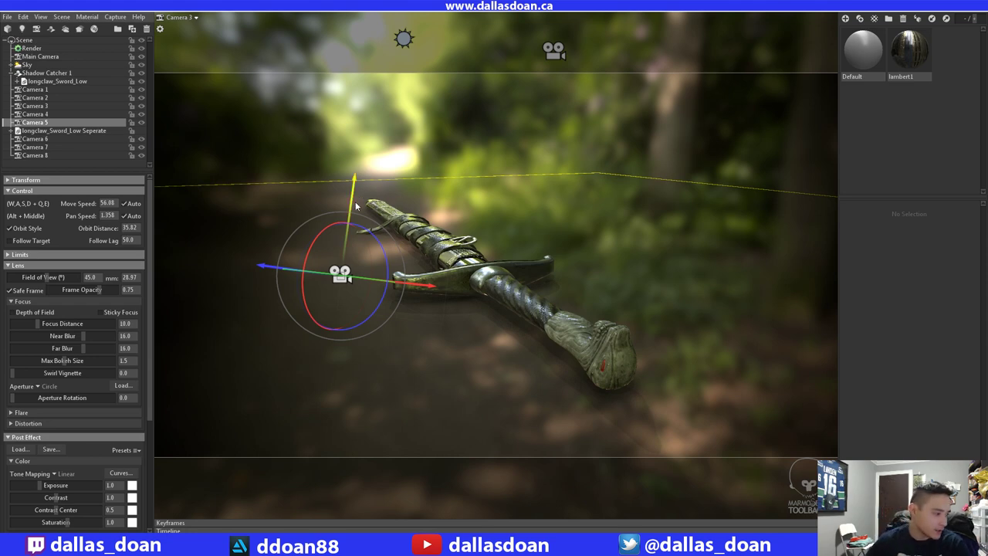
{"action": "left_click", "coordinate": [204, 21]}
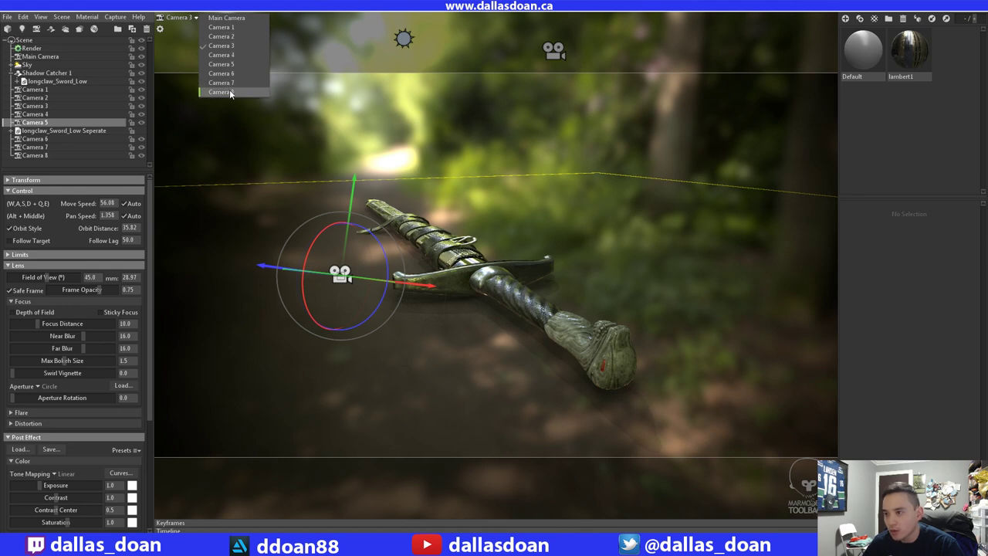
{"action": "left_click", "coordinate": [226, 64]}
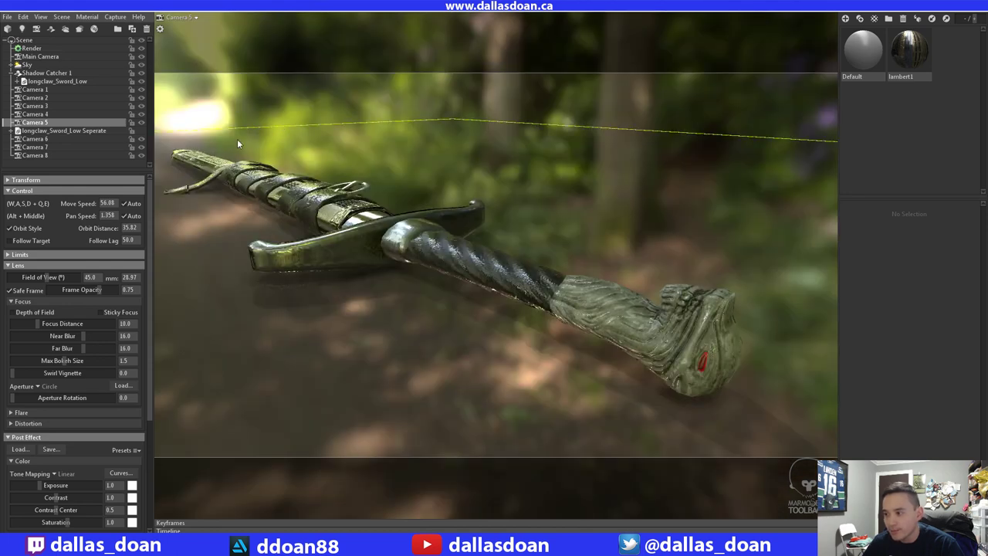
- Enable depth of field on Camera 5, focus it on the wolf-head pommel, and lower the max bokeh size to 0.355
{"action": "left_click", "coordinate": [11, 312]}
{"action": "left_click", "coordinate": [670, 344], "text": "ctrl+alt"}
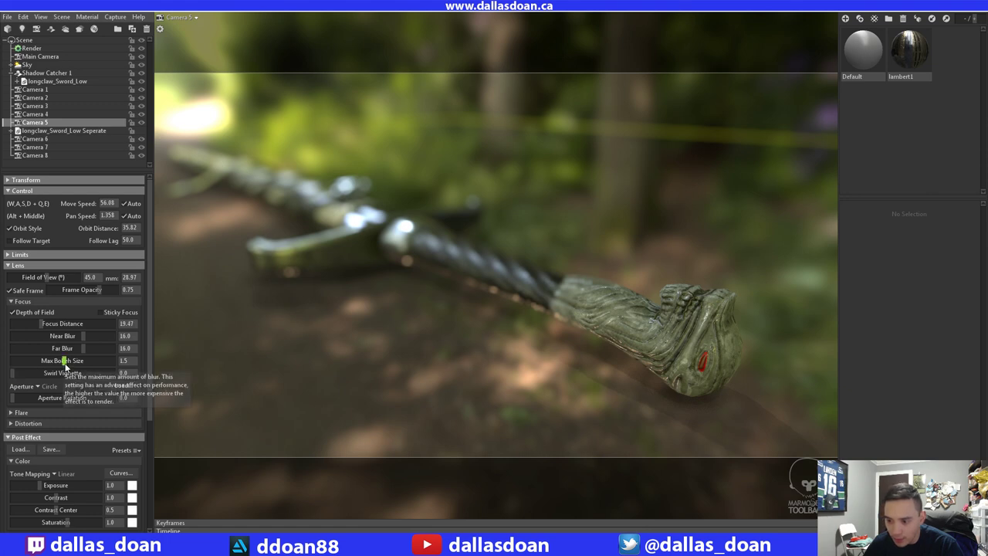
{"action": "left_click_drag", "start_coordinate": [64, 363], "coordinate": [31, 363]}
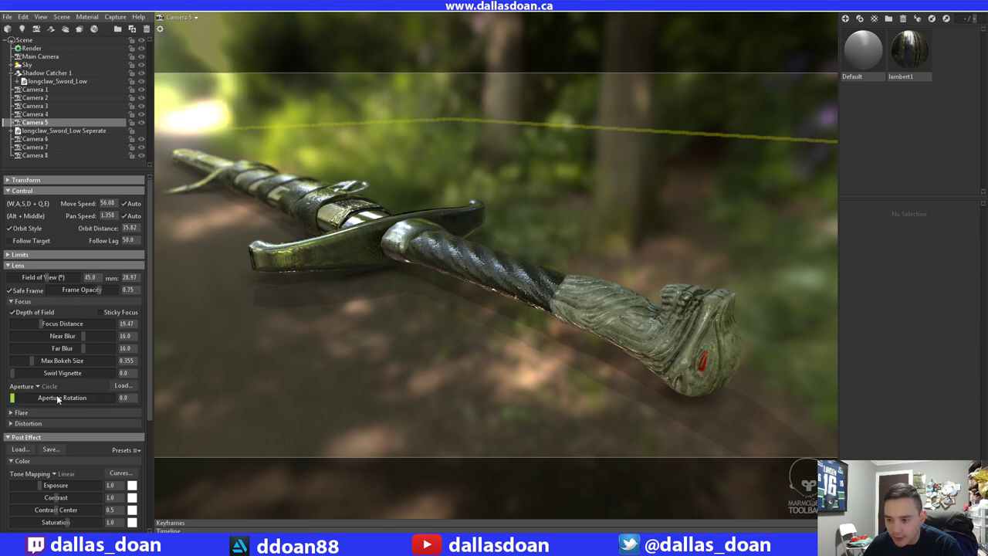
- Give Camera 5 a vignette with strength 0.837 and softness 1
{"action": "scroll", "coordinate": [77, 371], "scroll_direction": "down", "scroll_amount": 6}
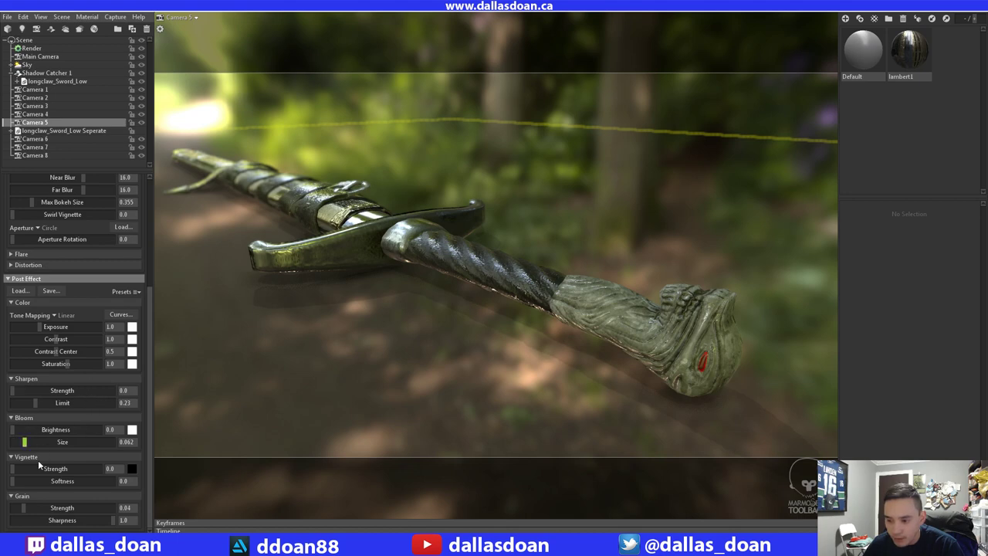
{"action": "left_click_drag", "start_coordinate": [22, 471], "coordinate": [81, 470]}
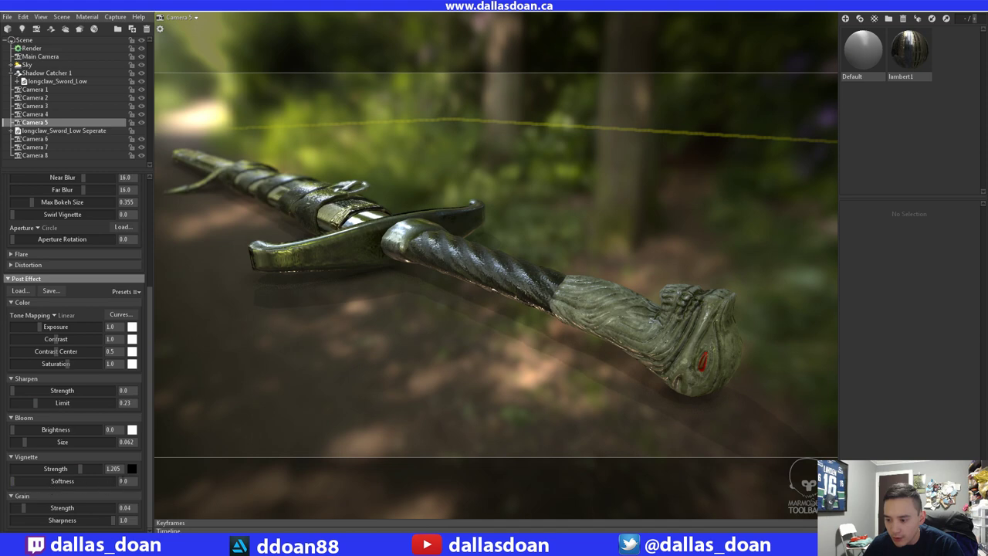
{"action": "type", "text": "1"}
{"action": "key", "text": "Return"}
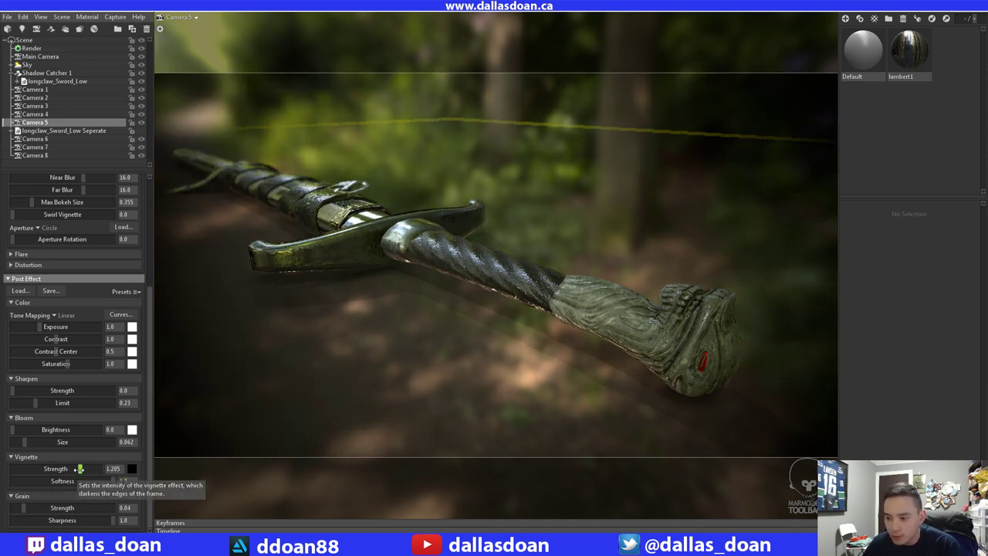
{"action": "left_click_drag", "start_coordinate": [80, 468], "coordinate": [69, 469]}
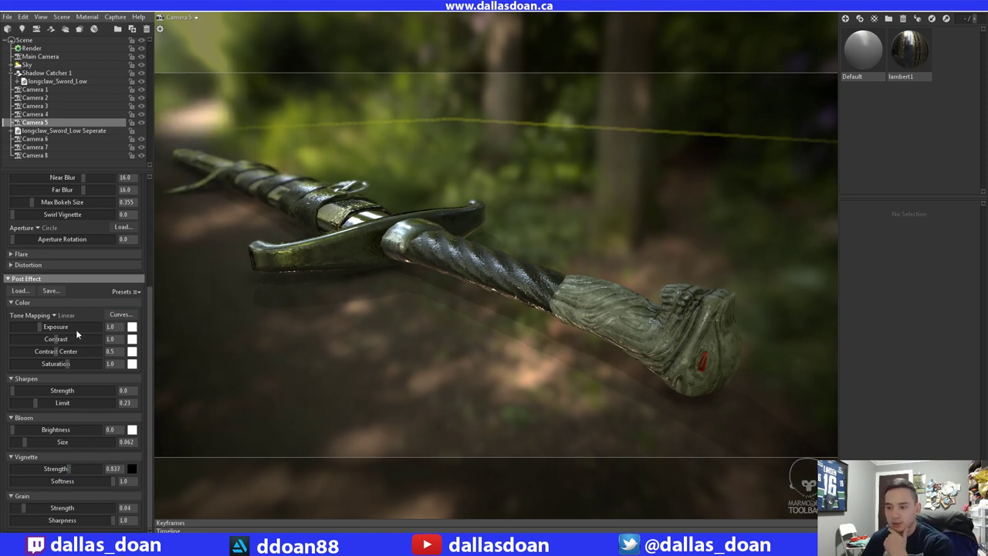
{"action": "scroll", "coordinate": [75, 327], "scroll_direction": "up", "scroll_amount": 2}
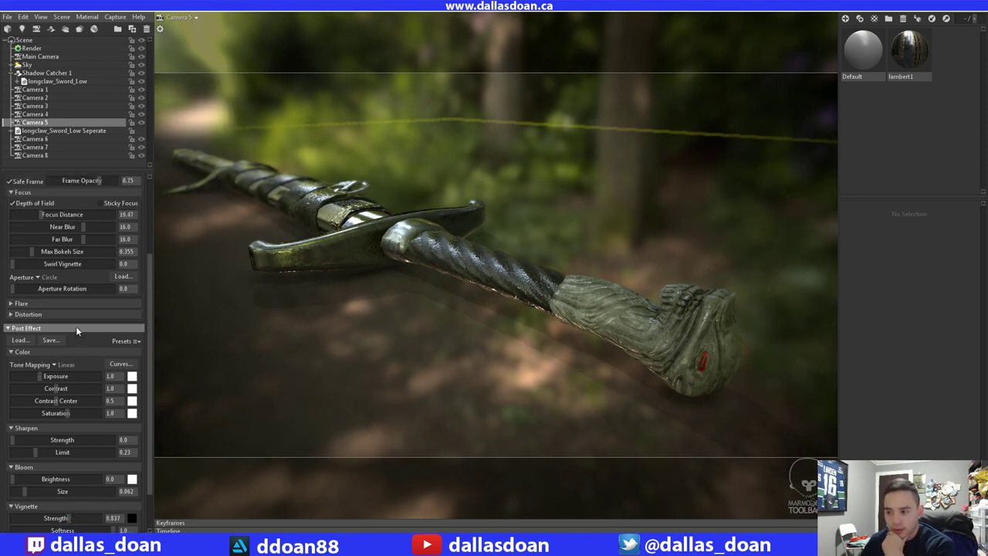
{"action": "scroll", "coordinate": [76, 326], "scroll_direction": "down", "scroll_amount": 2}
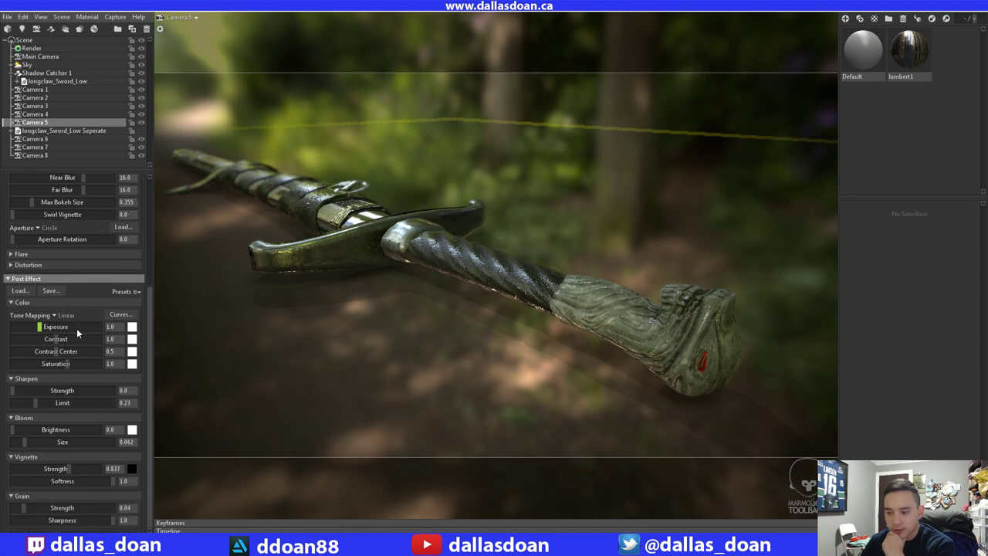
{"action": "scroll", "coordinate": [77, 329], "scroll_direction": "up", "scroll_amount": 6}
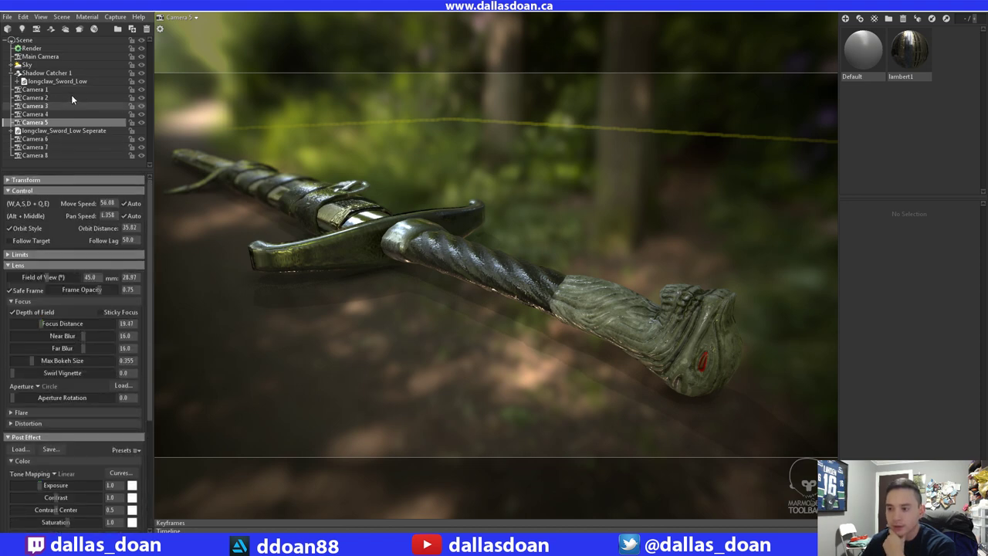
- Show longclaw_Sword_Low Seperate instead of longclaw_Sword_Low, and switch the viewport to Camera 6
{"action": "left_click", "coordinate": [142, 131]}
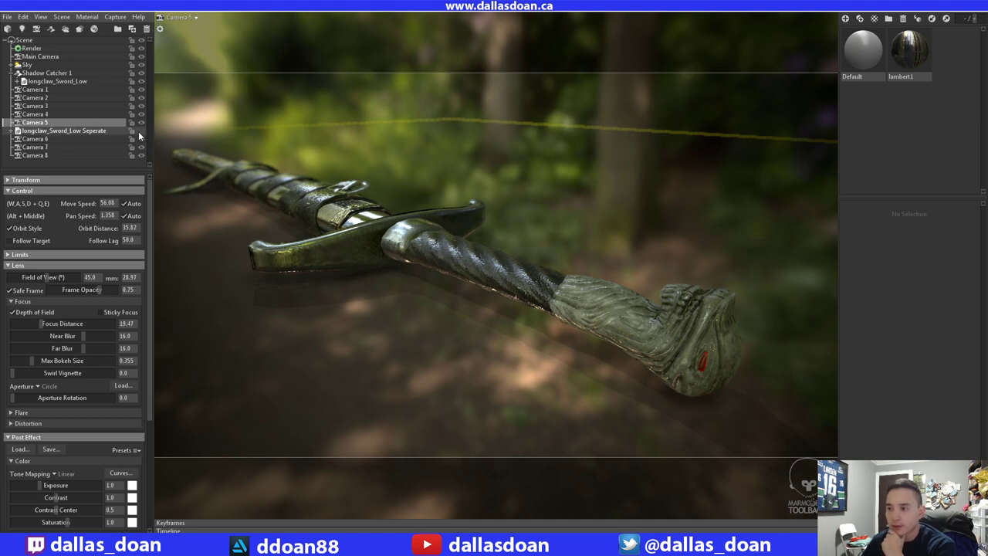
{"action": "left_click", "coordinate": [142, 81]}
{"action": "left_click", "coordinate": [177, 17]}
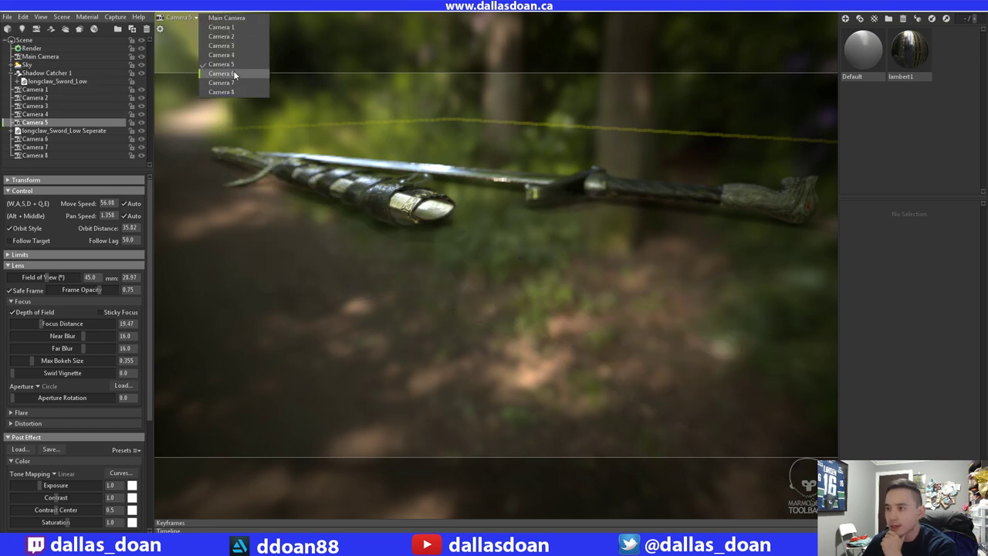
{"action": "left_click", "coordinate": [222, 73]}
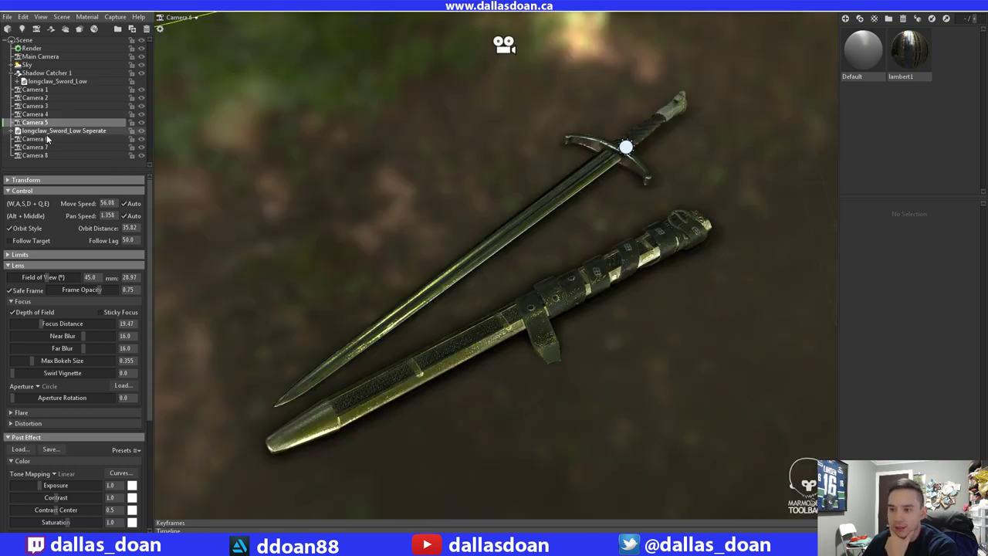
- Enable the safe frame on Camera 6 and reframe it closer so the separated sword and scabbard fill the shot
{"action": "left_click", "coordinate": [108, 139]}
{"action": "left_click", "coordinate": [11, 290]}
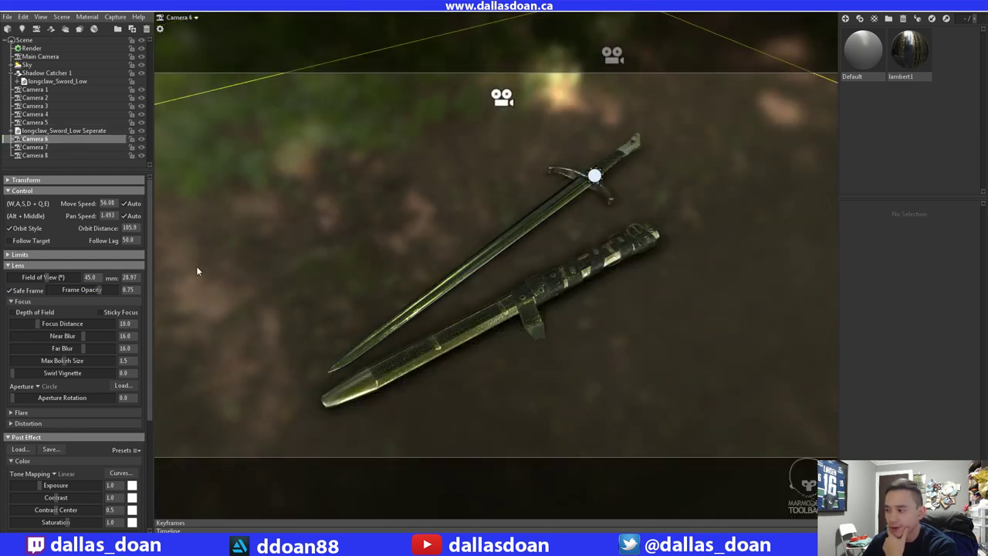
{"action": "scroll", "coordinate": [268, 278], "scroll_direction": "up", "scroll_amount": 2}
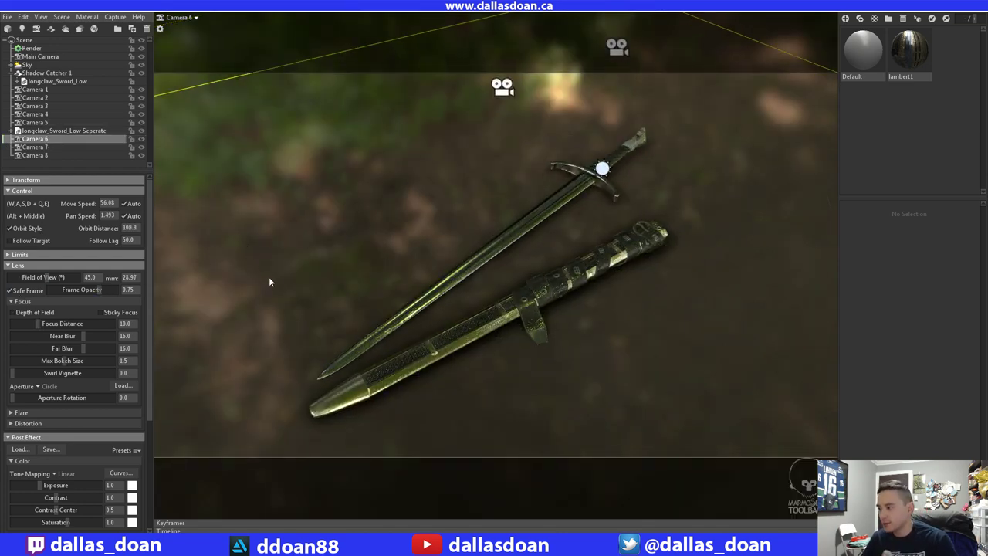
{"action": "scroll", "coordinate": [272, 262], "scroll_direction": "up", "scroll_amount": 4}
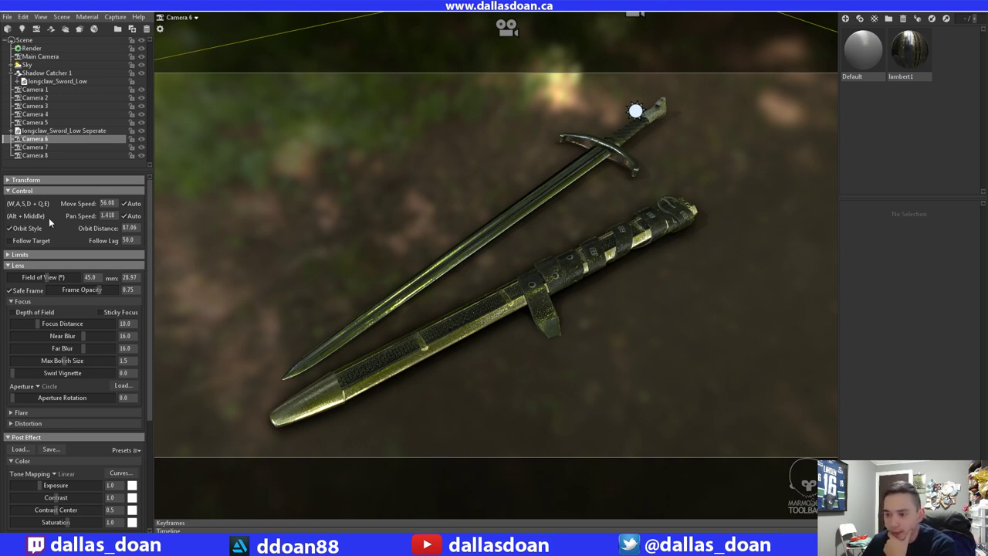
- Toggle depth of field on Camera 6 to compare the shot with and without it
{"action": "left_click", "coordinate": [44, 312]}
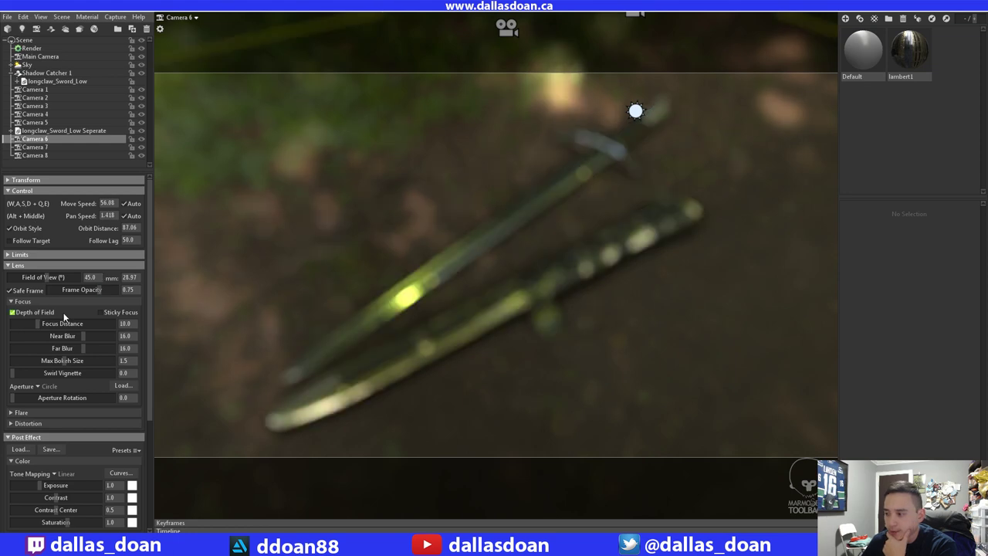
{"action": "left_click", "coordinate": [45, 314]}
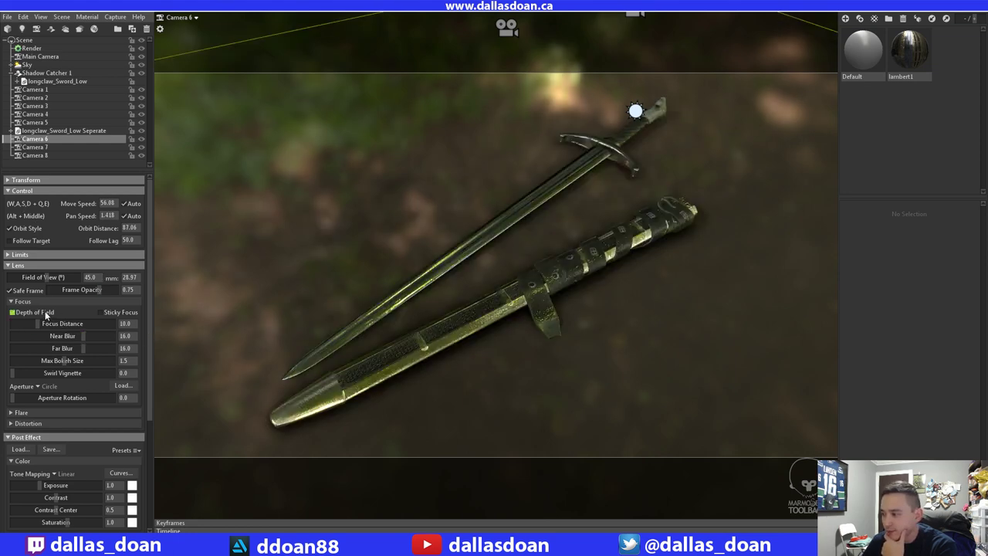
{"action": "left_click", "coordinate": [45, 313]}
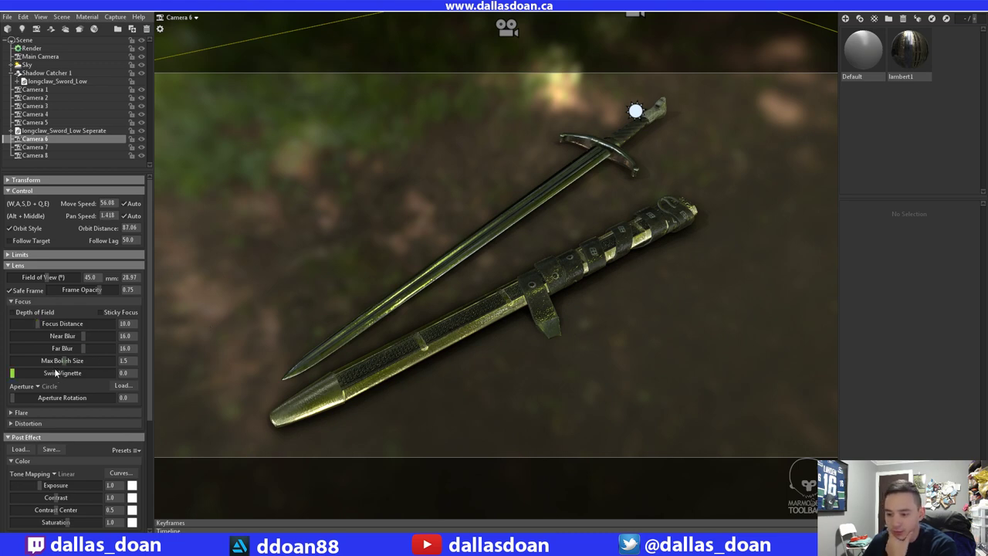
- Give Camera 6 a vignette with strength 0.792 and softness 0.703
{"action": "scroll", "coordinate": [66, 349], "scroll_direction": "down", "scroll_amount": 5}
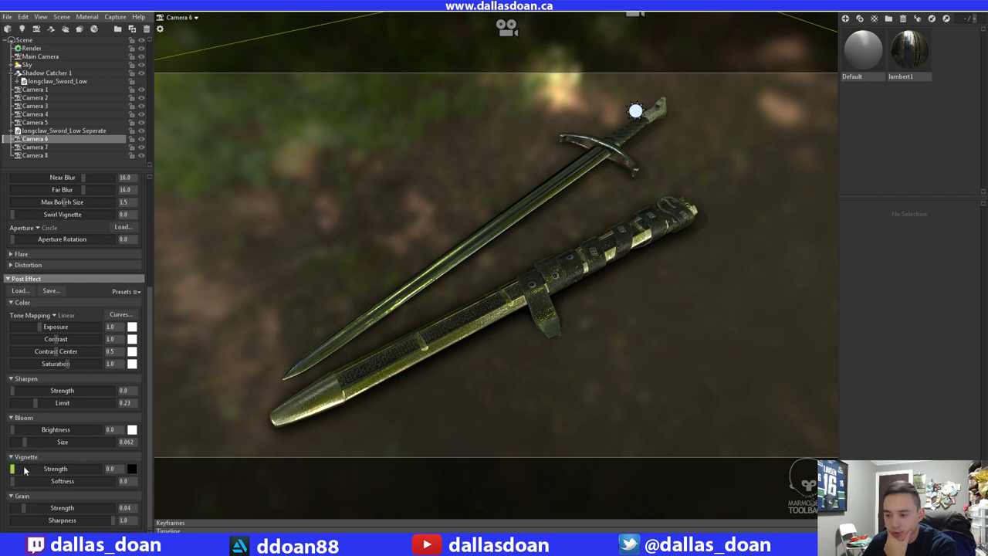
{"action": "left_click_drag", "start_coordinate": [24, 471], "coordinate": [73, 470]}
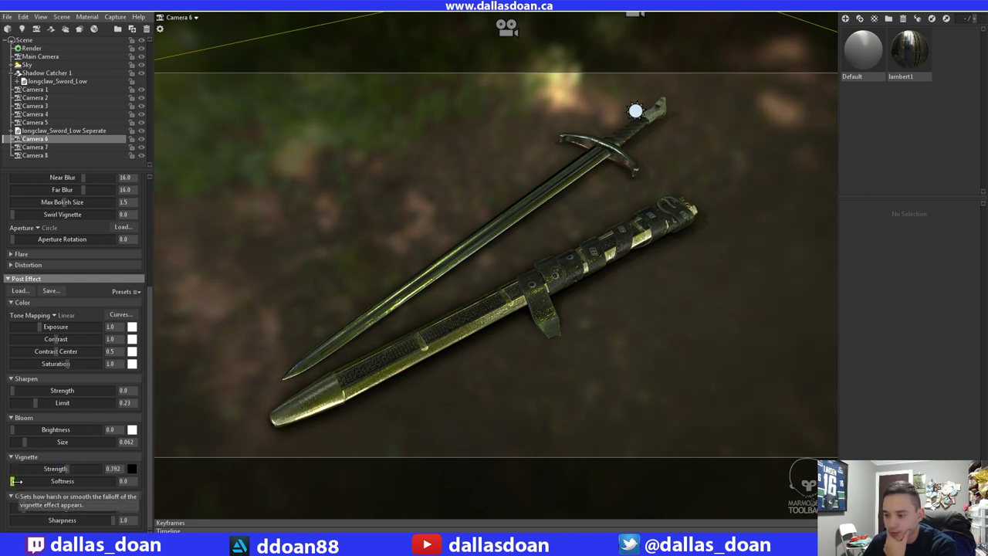
{"action": "left_click_drag", "start_coordinate": [16, 481], "coordinate": [63, 481]}
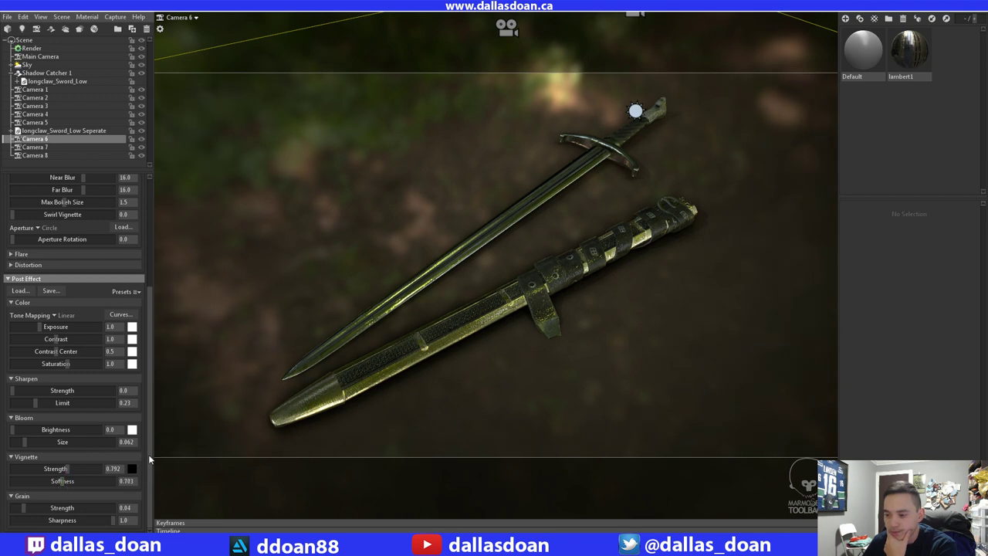
- Try an exposure of about 1.551 on Camera 6, and reset the exposure to 1
{"action": "left_click_drag", "start_coordinate": [148, 454], "coordinate": [142, 427]}
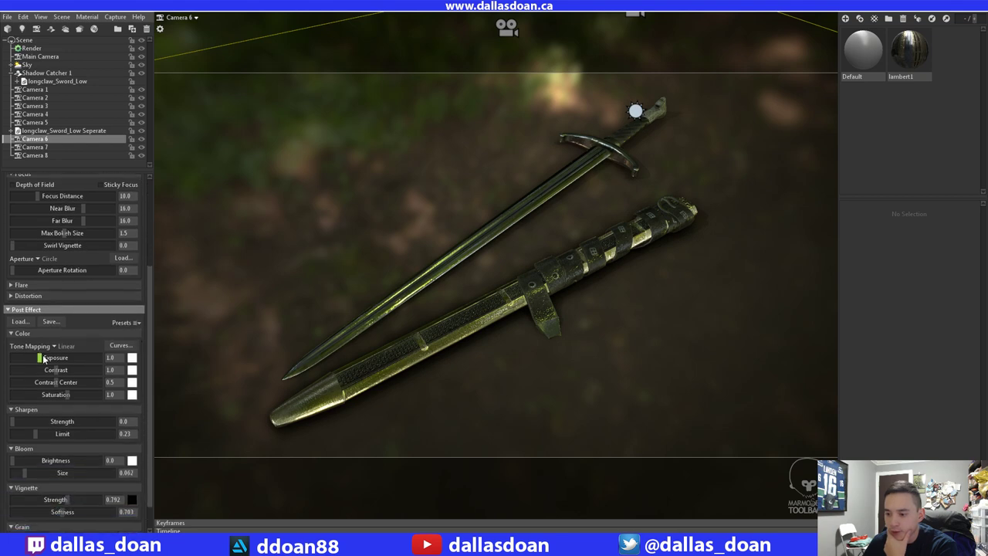
{"action": "left_click_drag", "start_coordinate": [41, 357], "coordinate": [43, 357]}
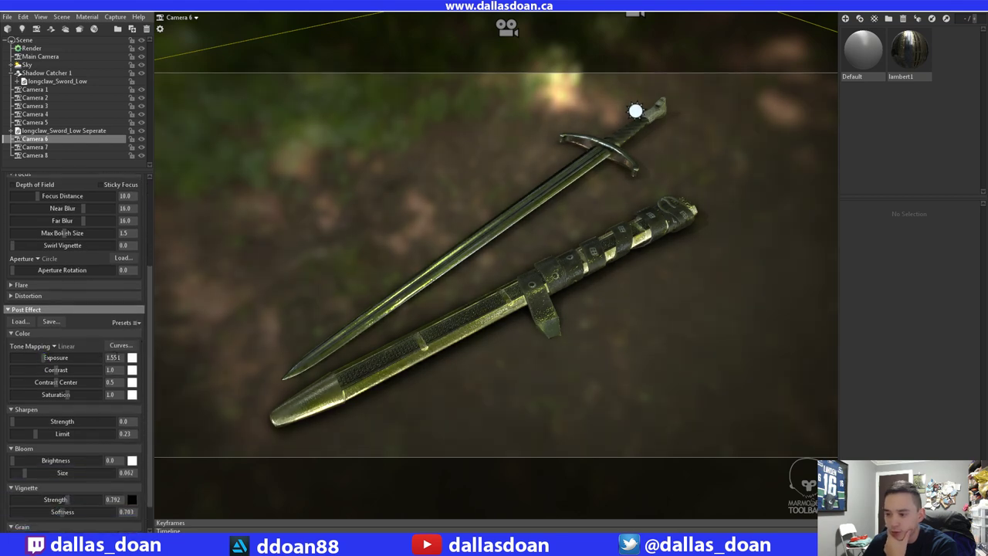
{"action": "type", "text": "1"}
{"action": "key", "text": "Return"}
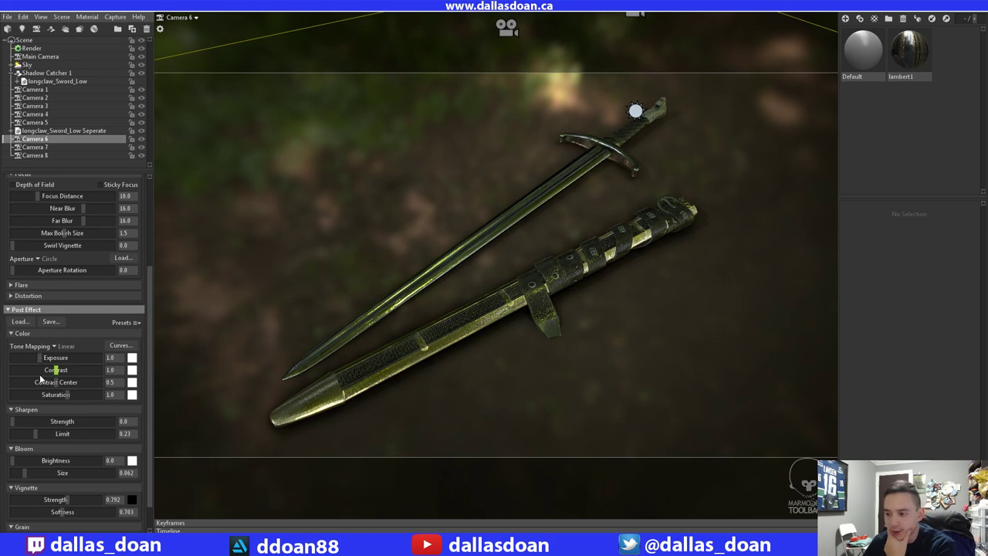
- Try a stronger contrast and a contrast of 0 on Camera 6, and reset the contrast to 1
{"action": "left_click_drag", "start_coordinate": [56, 373], "coordinate": [73, 372]}
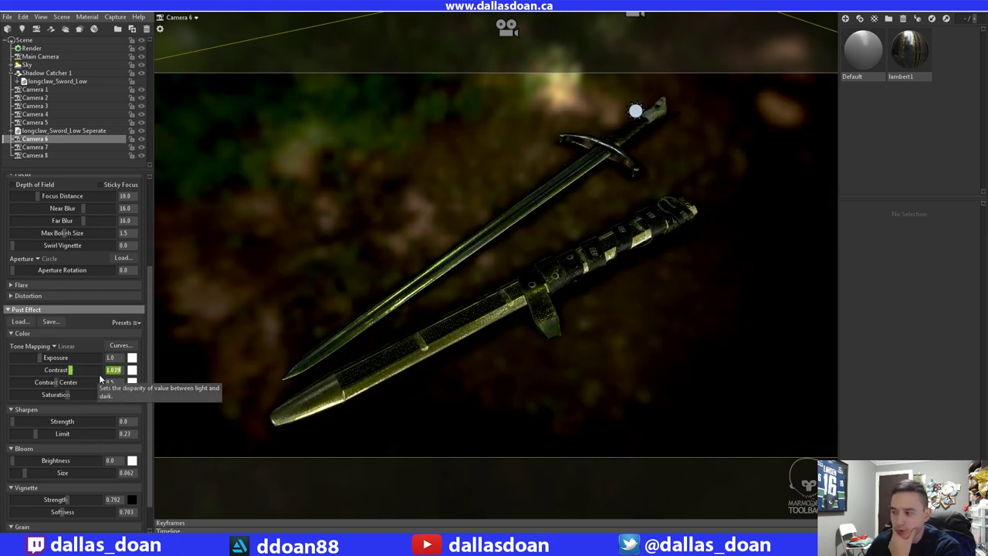
{"action": "type", "text": "0.0"}
{"action": "left_click_drag", "start_coordinate": [98, 371], "coordinate": [88, 371]}
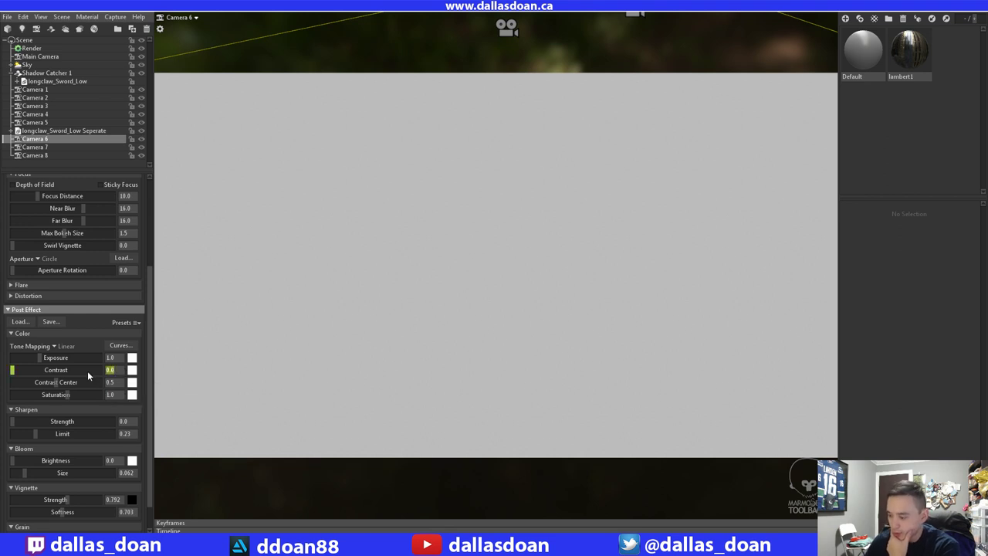
{"action": "type", "text": "1"}
{"action": "key", "text": "Return"}
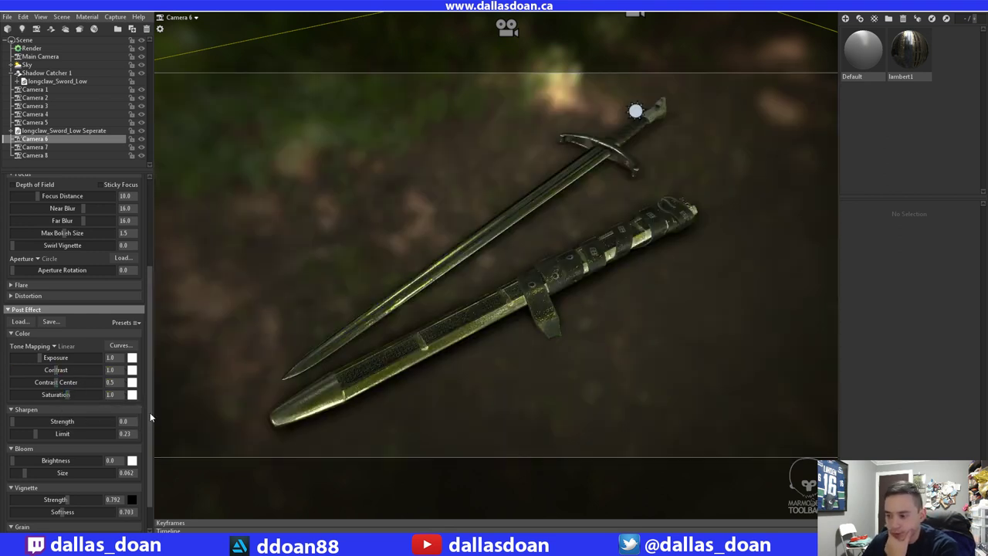
- Review the separated sword and scabbard through Camera 7
{"action": "scroll", "coordinate": [149, 432], "scroll_direction": "down", "scroll_amount": 1}
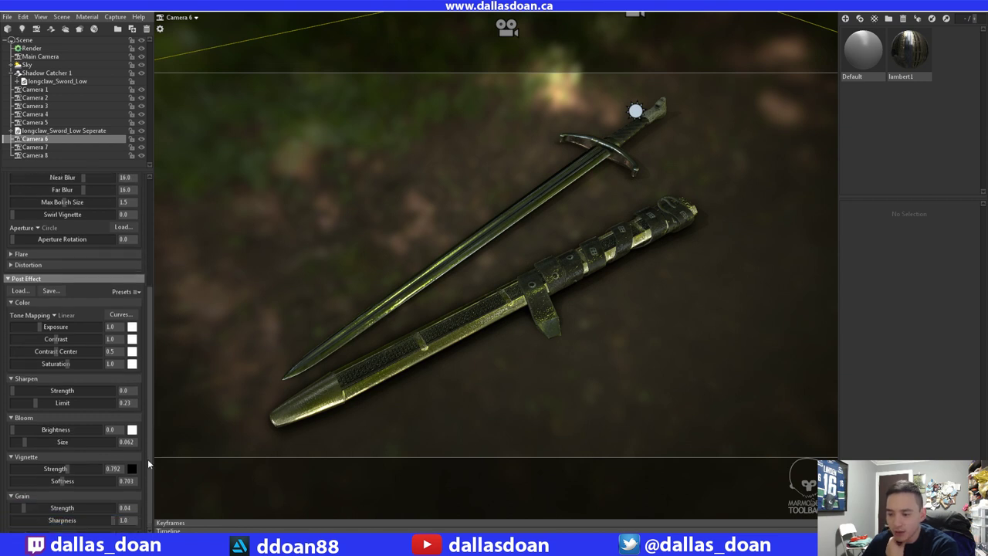
{"action": "left_click_drag", "start_coordinate": [148, 458], "coordinate": [151, 319]}
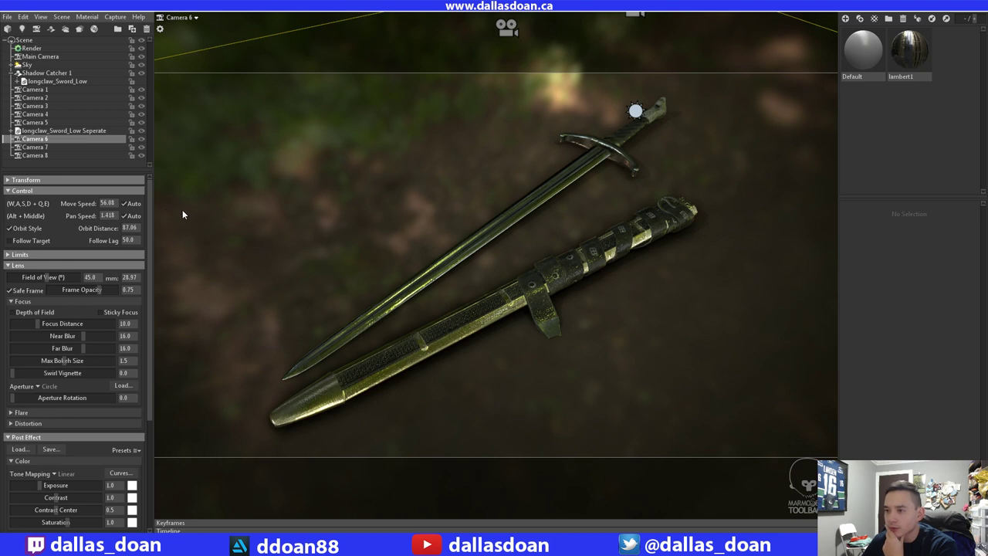
{"action": "left_click", "coordinate": [194, 18]}
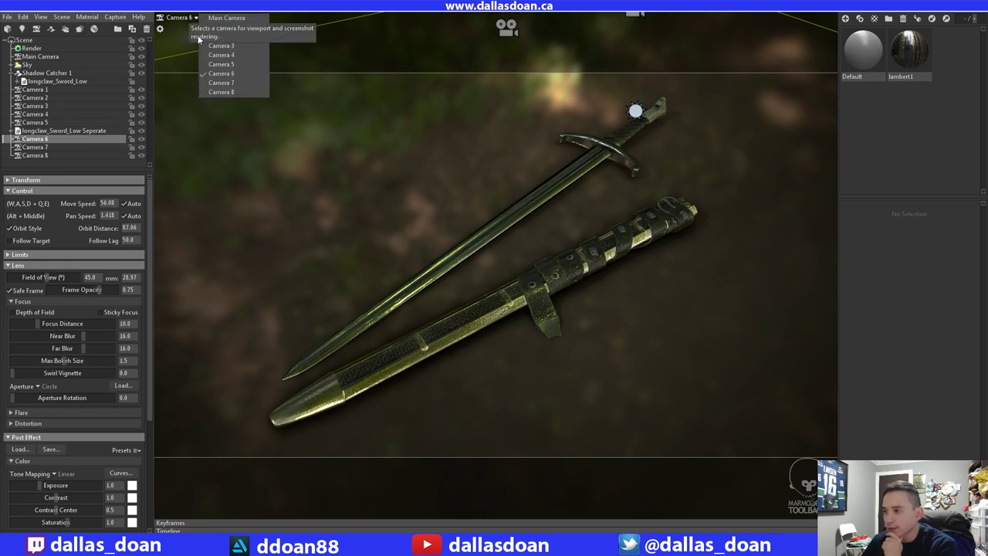
{"action": "left_click", "coordinate": [219, 83]}
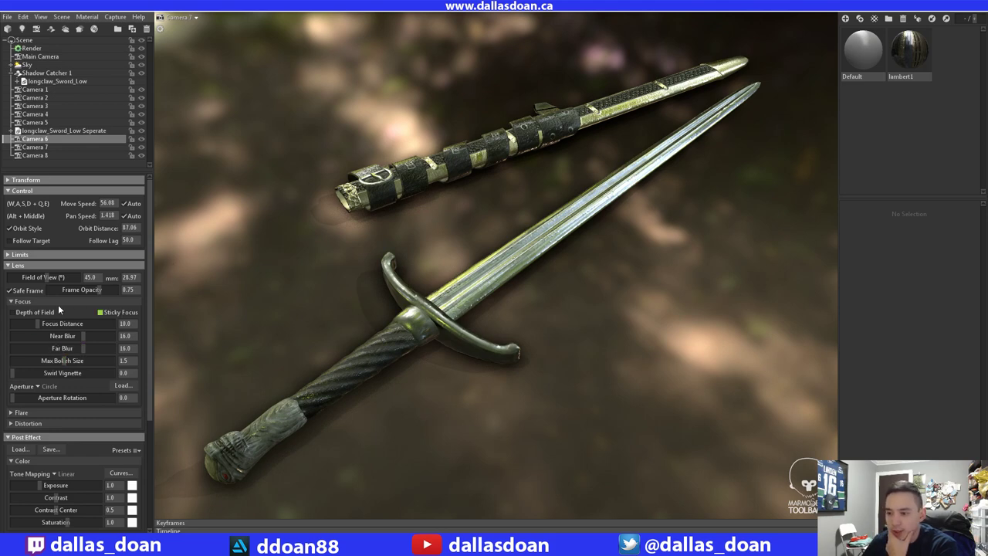
- Enable depth of field on Camera 6 and return the viewport to that camera
{"action": "left_click", "coordinate": [25, 313]}
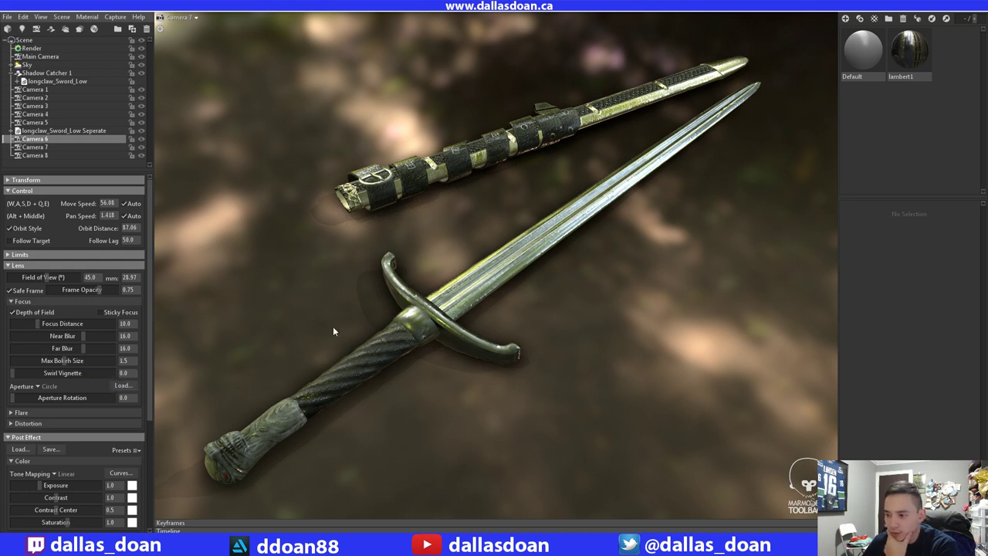
{"action": "left_click", "coordinate": [52, 143]}
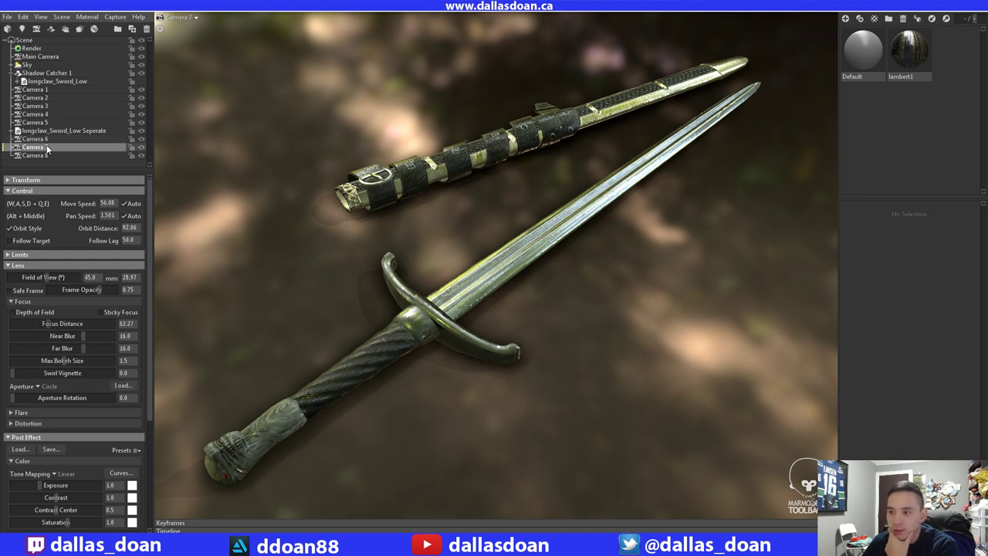
{"action": "left_click", "coordinate": [194, 17]}
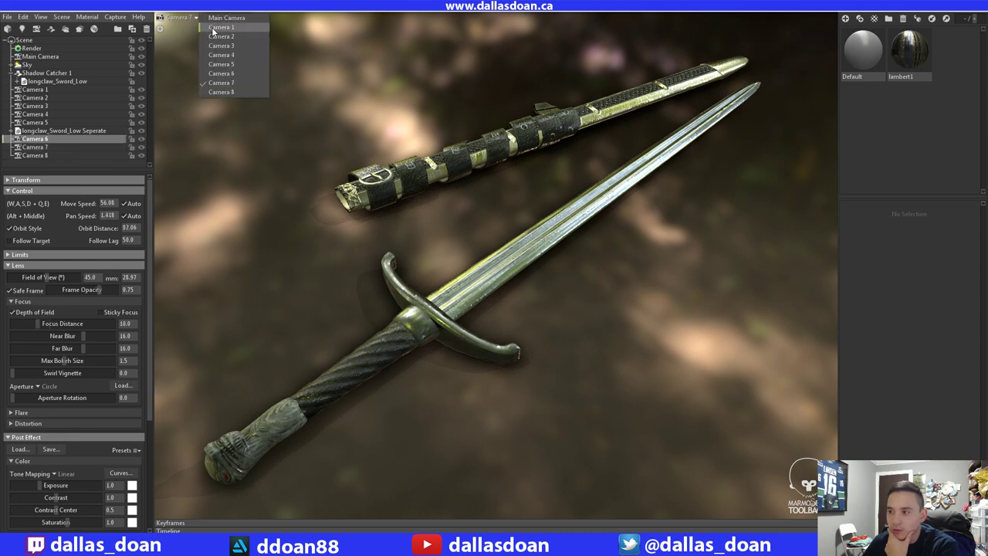
{"action": "left_click", "coordinate": [226, 76]}
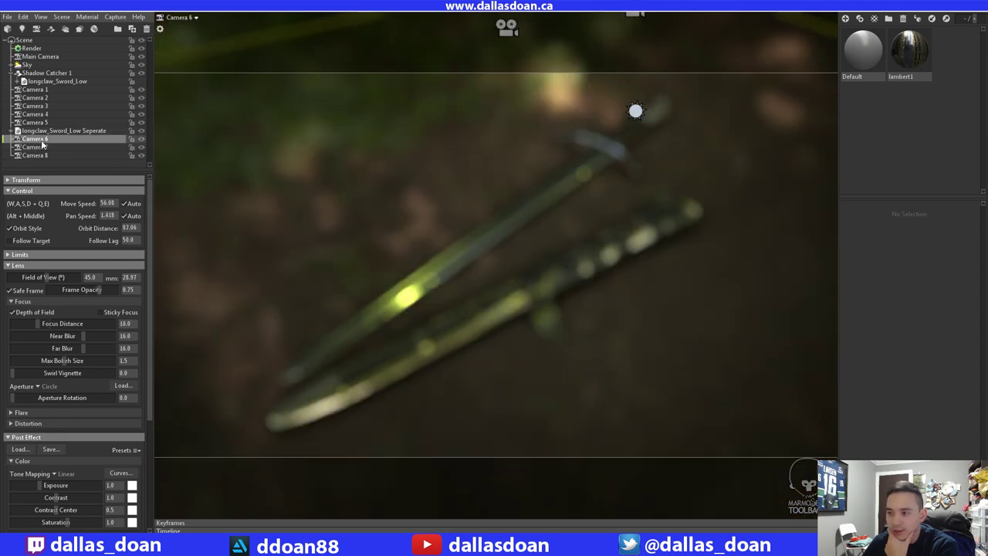
- Focus Camera 6 on the scabbard beside its strap and lower the max bokeh size to 0.341
{"action": "left_click", "coordinate": [473, 256], "text": "ctrl"}
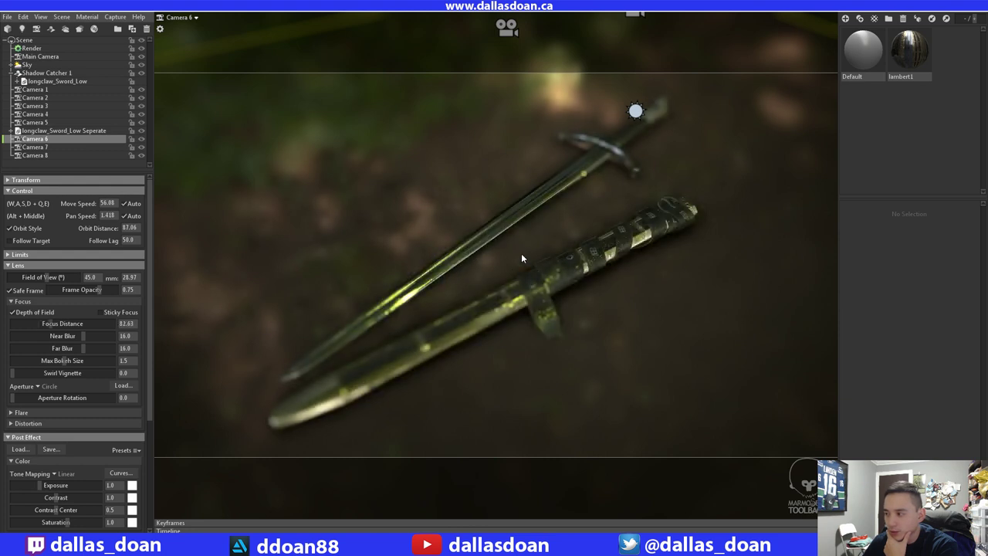
{"action": "left_click", "coordinate": [535, 268], "text": "ctrl"}
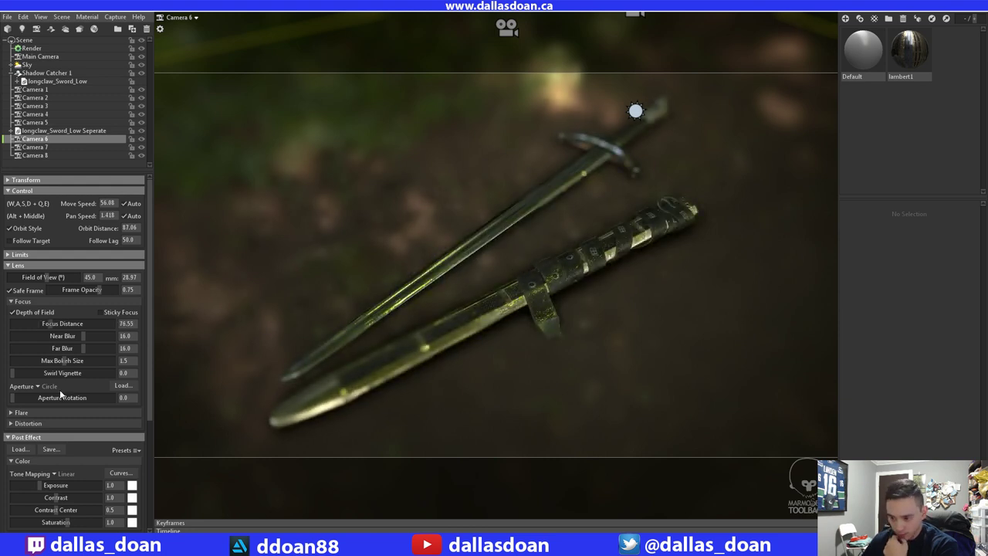
{"action": "left_click_drag", "start_coordinate": [63, 361], "coordinate": [31, 363]}
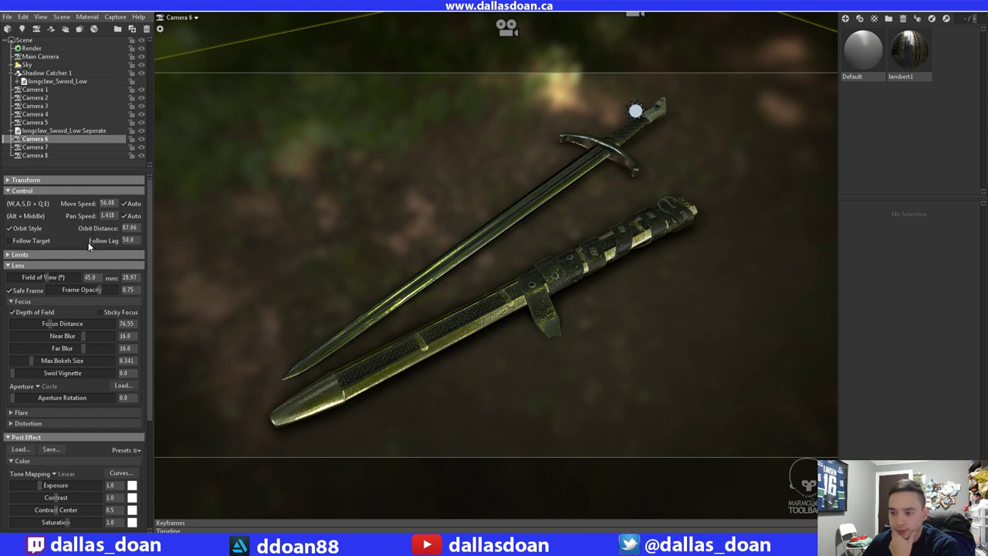
- Switch both the selection and the viewport to Camera 7, and enable its depth of field
{"action": "left_click", "coordinate": [70, 148]}
{"action": "left_click", "coordinate": [179, 17]}
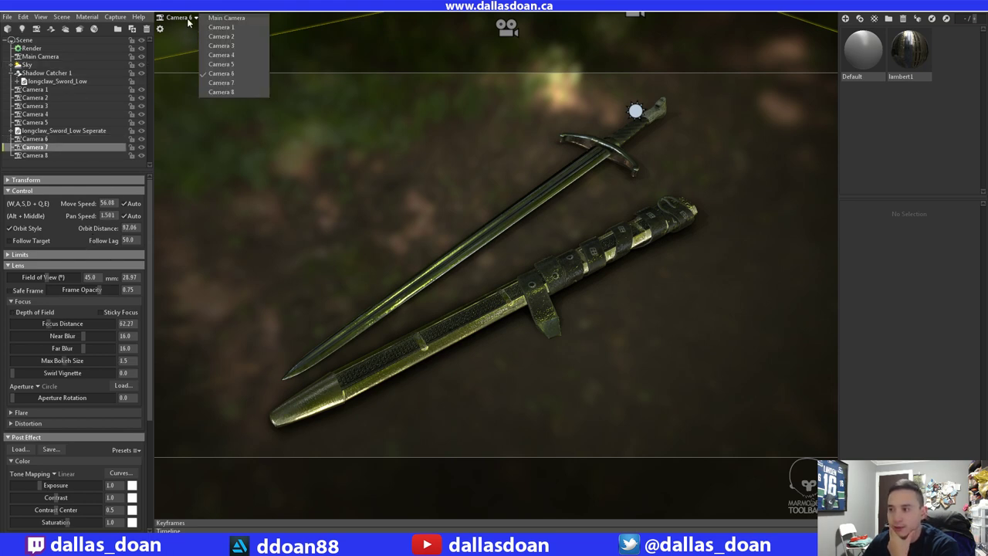
{"action": "left_click", "coordinate": [222, 82]}
{"action": "left_click", "coordinate": [18, 314]}
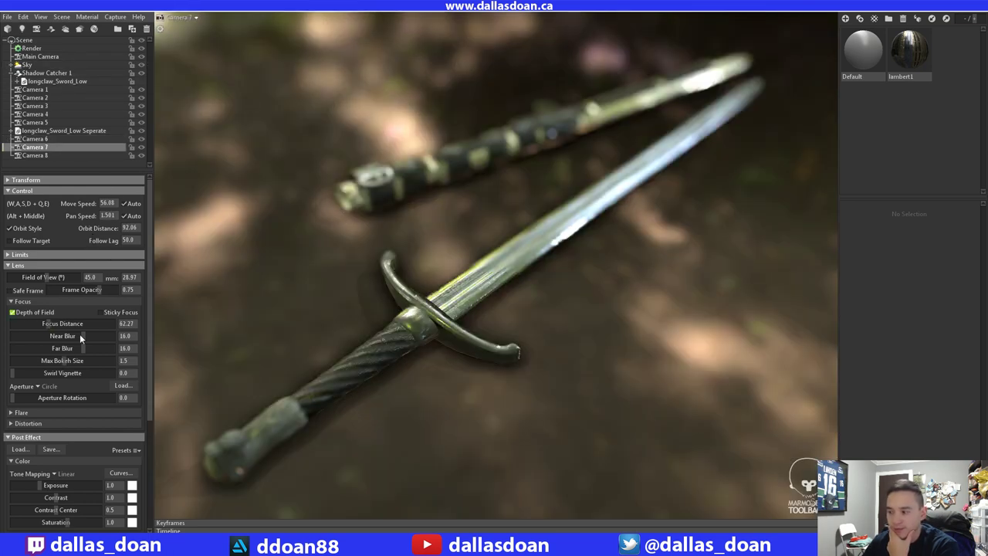
- Lower Camera 7's max bokeh size to 0.341 and focus it on the collar where the grip meets the crossguard
{"action": "left_click", "coordinate": [544, 237], "text": "ctrl"}
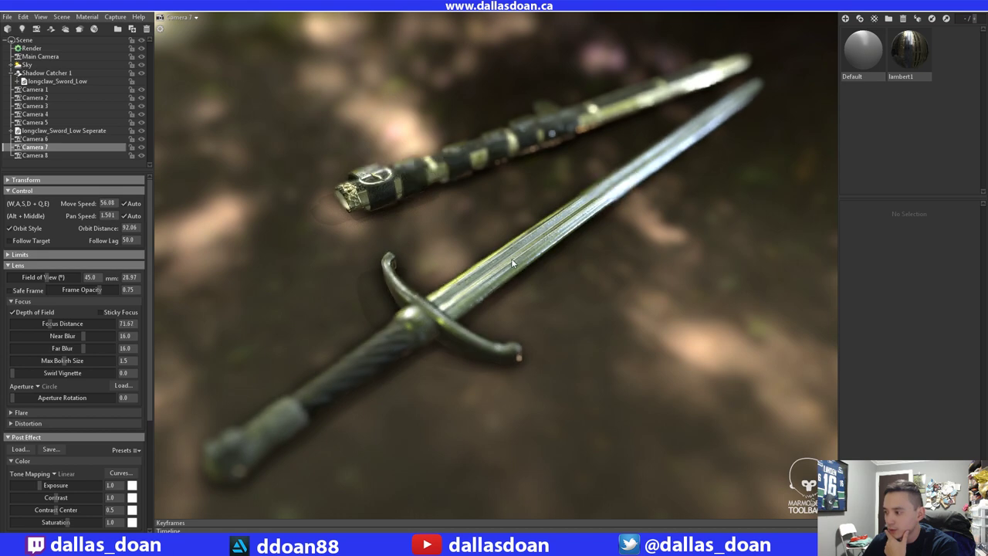
{"action": "left_click", "coordinate": [488, 275], "text": "ctrl"}
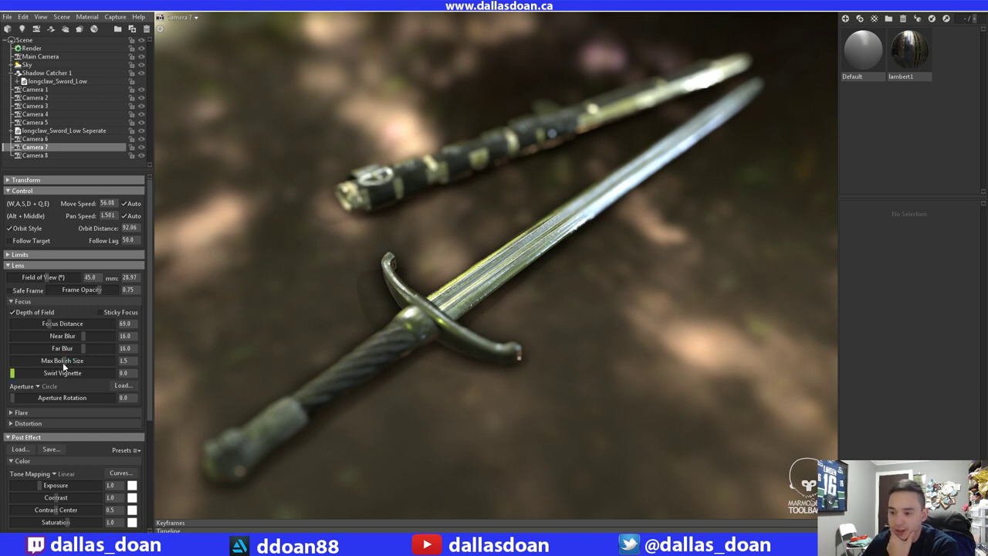
{"action": "left_click_drag", "start_coordinate": [64, 361], "coordinate": [31, 364]}
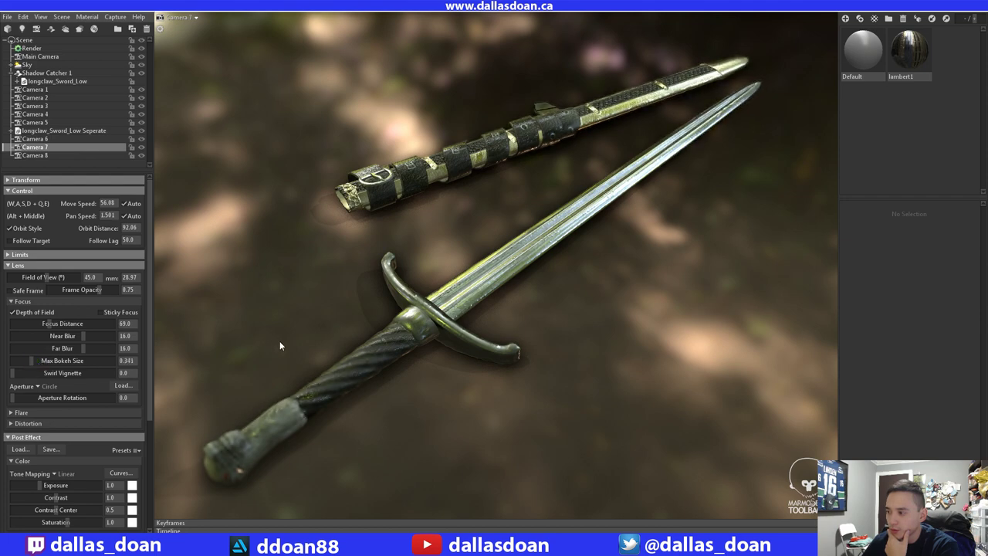
{"action": "left_click", "coordinate": [422, 334], "text": "ctrl"}
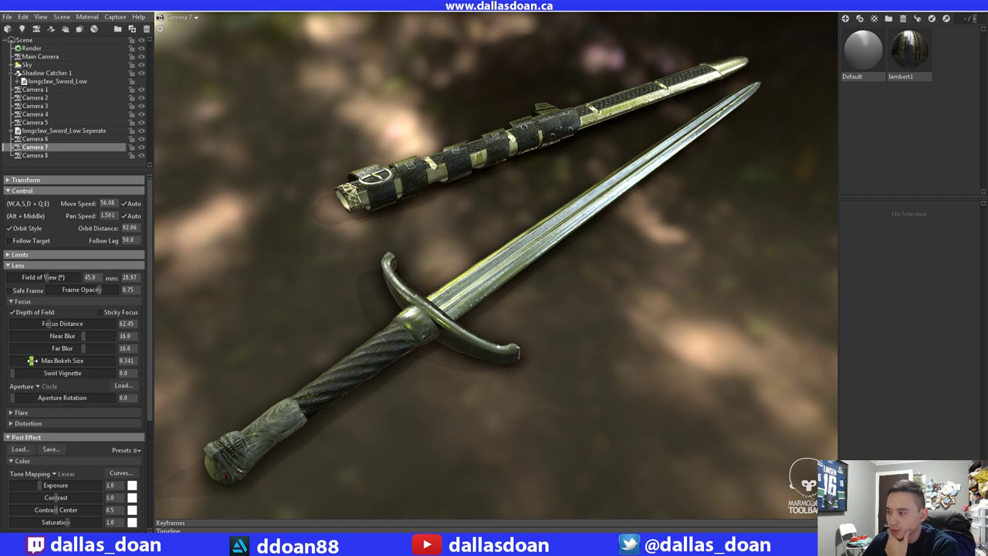
- Raise Camera 7's max bokeh size to 0.425 and give it a vignette with strength 0.852 and softness 1.0
{"action": "left_click_drag", "start_coordinate": [30, 360], "coordinate": [35, 360]}
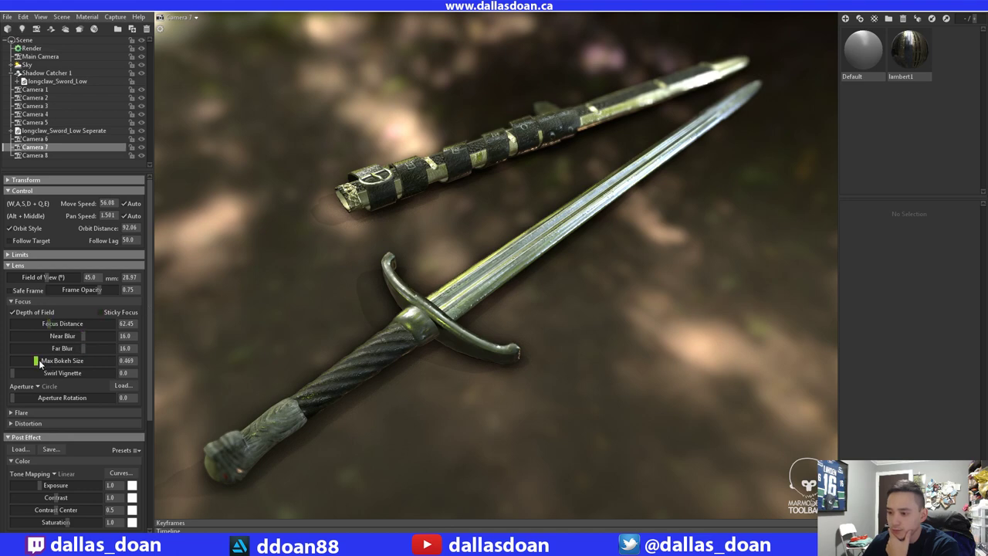
{"action": "left_click_drag", "start_coordinate": [35, 360], "coordinate": [34, 360]}
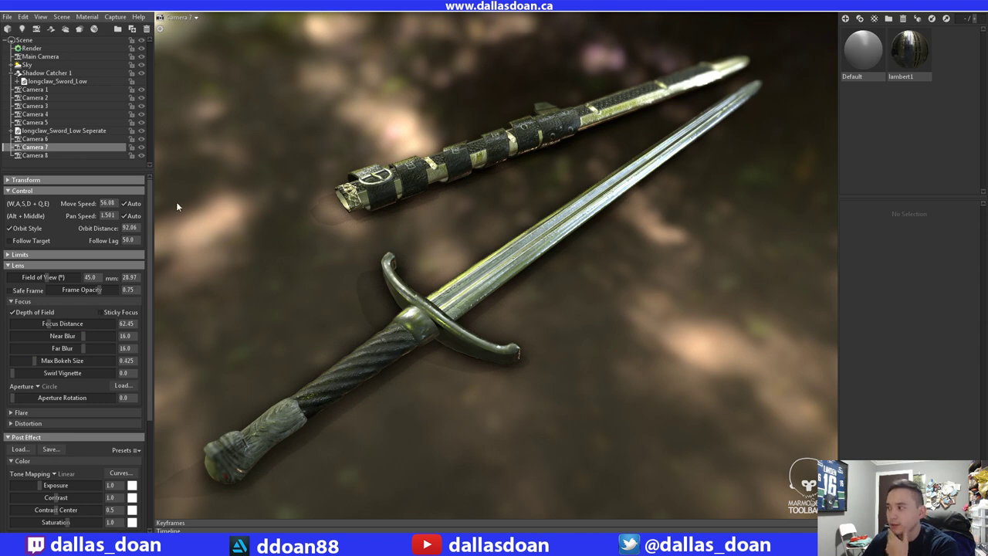
{"action": "left_click_drag", "start_coordinate": [150, 363], "coordinate": [138, 462]}
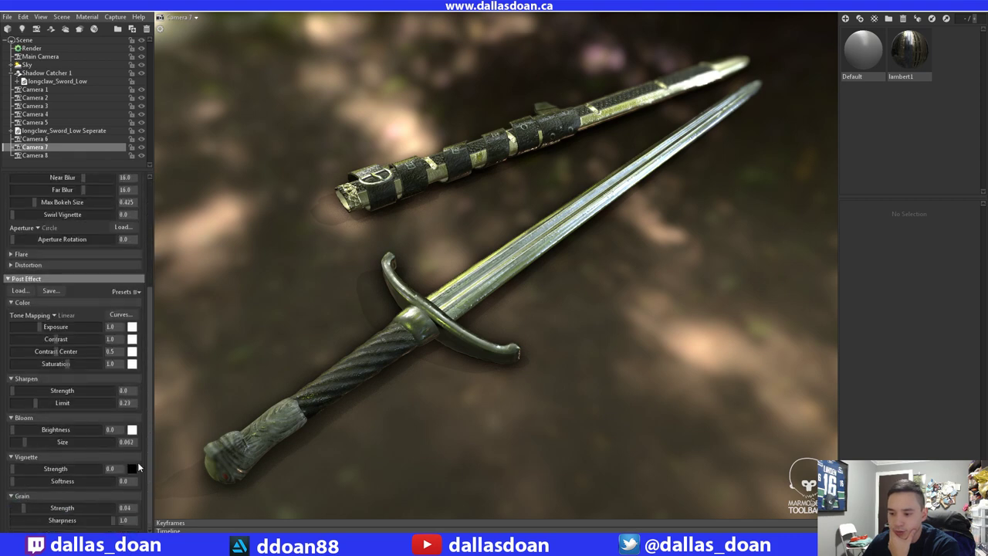
{"action": "left_click_drag", "start_coordinate": [14, 468], "coordinate": [120, 482]}
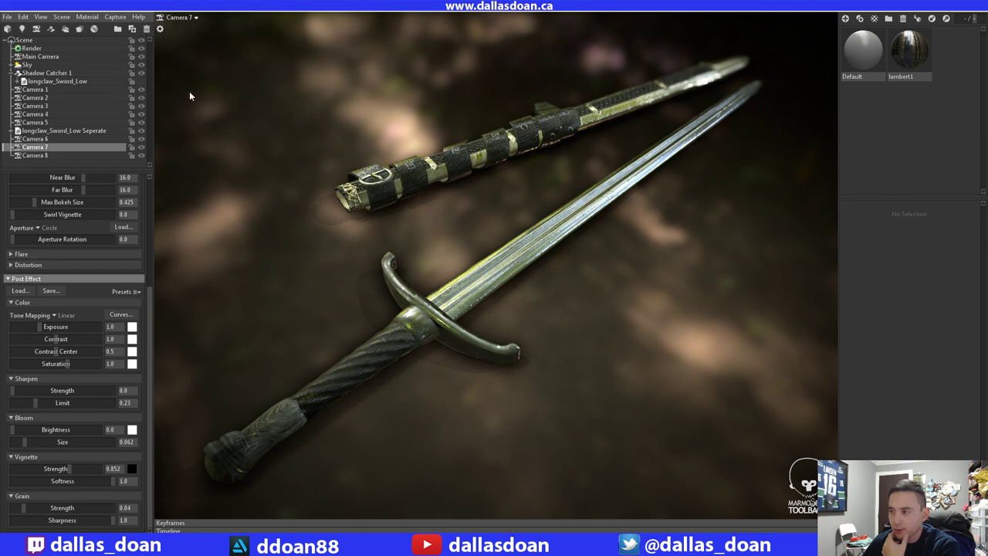
- Look through Camera 8, show the sheathed sword again, and check the scene through Camera 5
{"action": "left_click", "coordinate": [178, 17]}
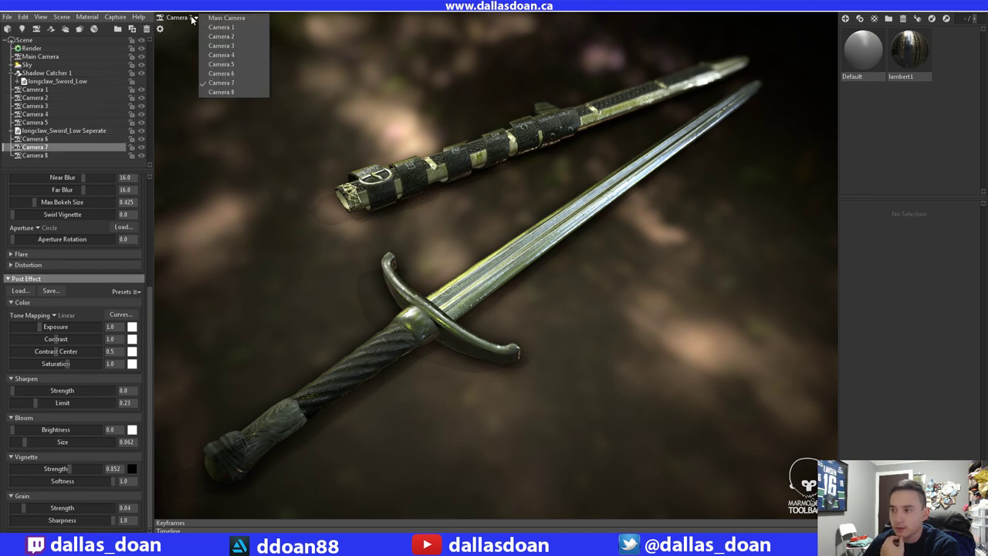
{"action": "left_click", "coordinate": [220, 92]}
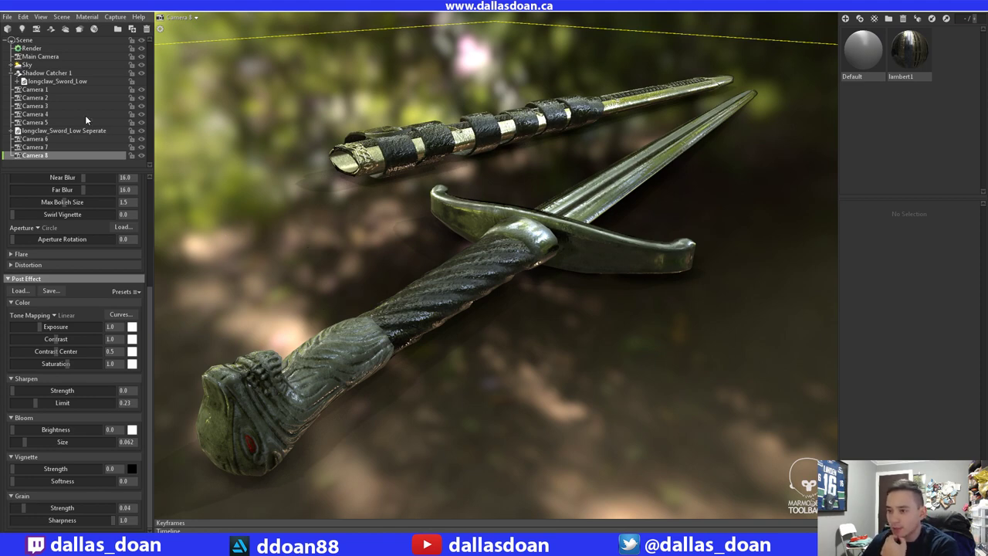
{"action": "left_click", "coordinate": [142, 78]}
{"action": "left_click", "coordinate": [192, 17]}
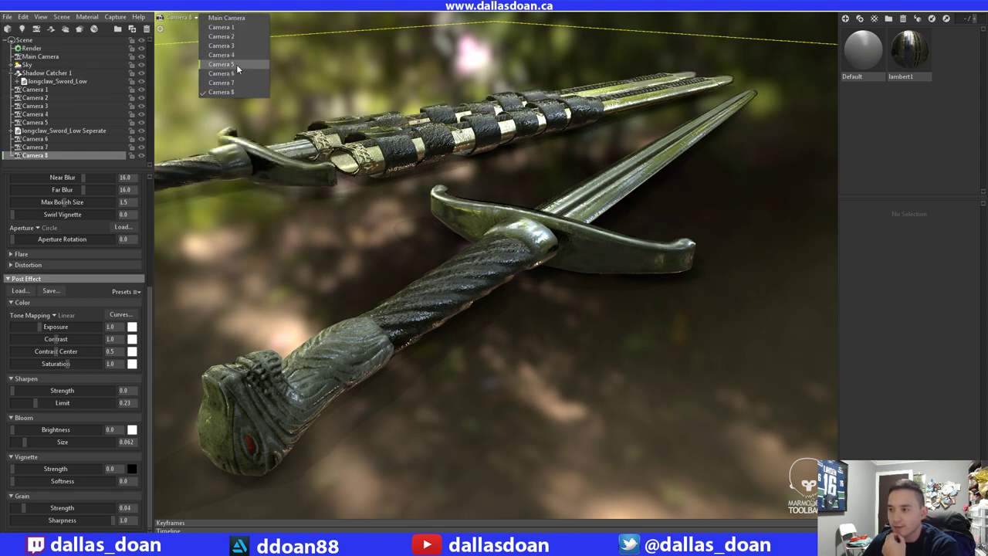
{"action": "left_click", "coordinate": [237, 64]}
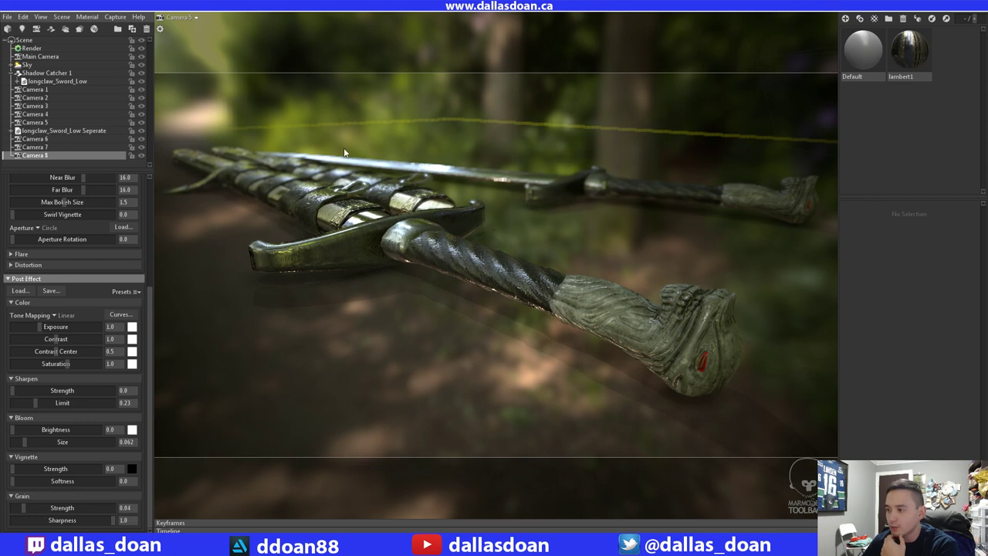
{"action": "left_click", "coordinate": [218, 27]}
{"action": "left_click", "coordinate": [193, 18]}
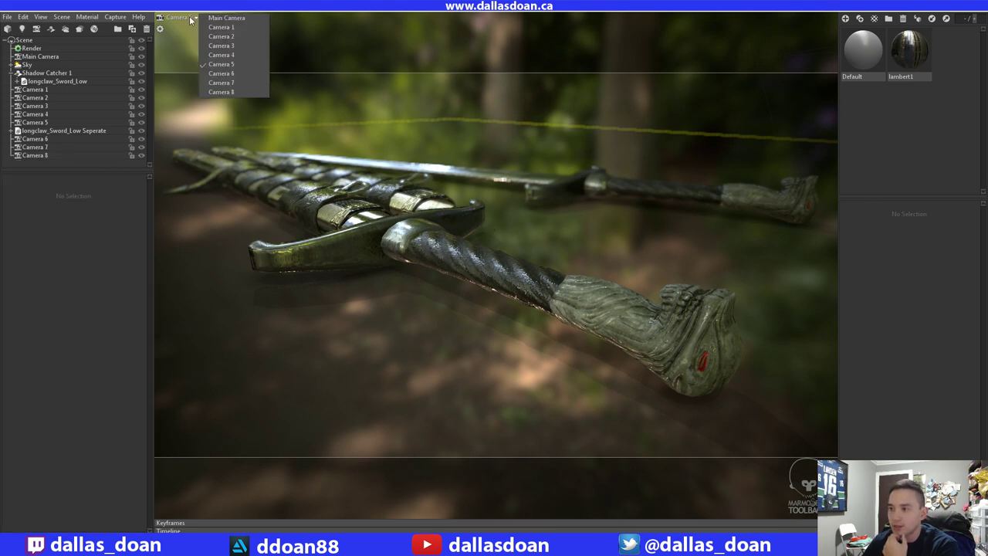
- Switch the viewport and selection to Camera 8 and hide the sheathed sword longclaw_Sword_Low
{"action": "left_click", "coordinate": [226, 94]}
{"action": "left_click", "coordinate": [49, 157]}
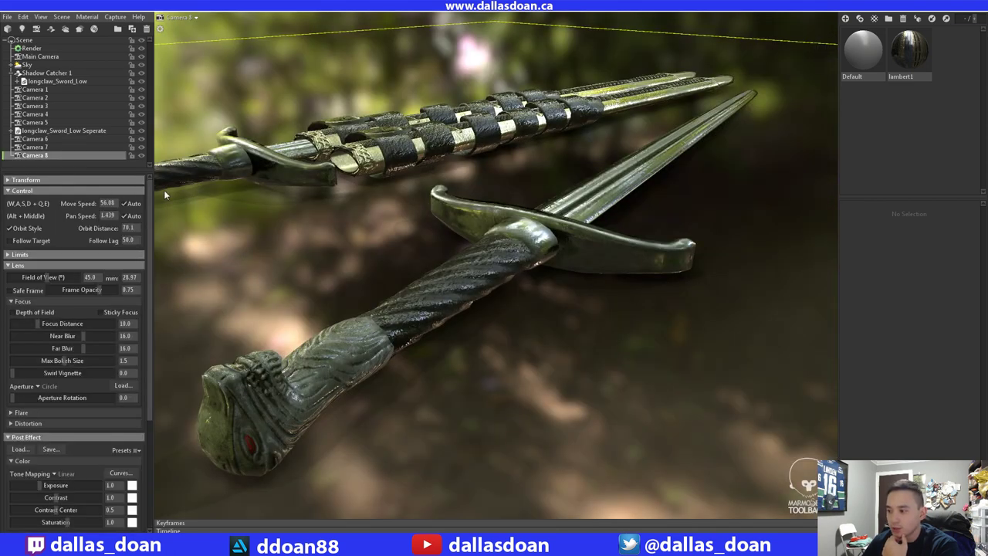
{"action": "left_click", "coordinate": [140, 81]}
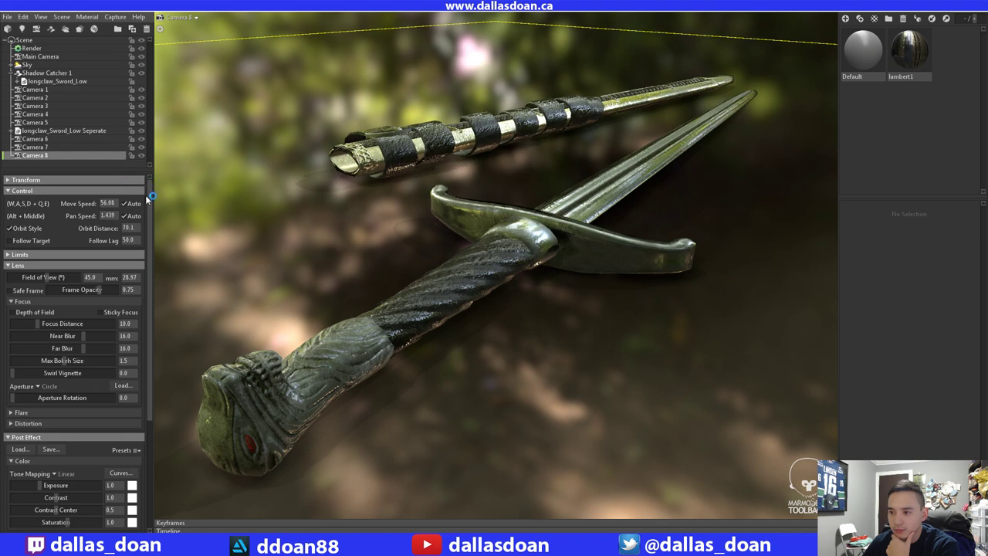
- Enable depth of field on Camera 8
{"action": "left_click_drag", "start_coordinate": [145, 195], "coordinate": [154, 310]}
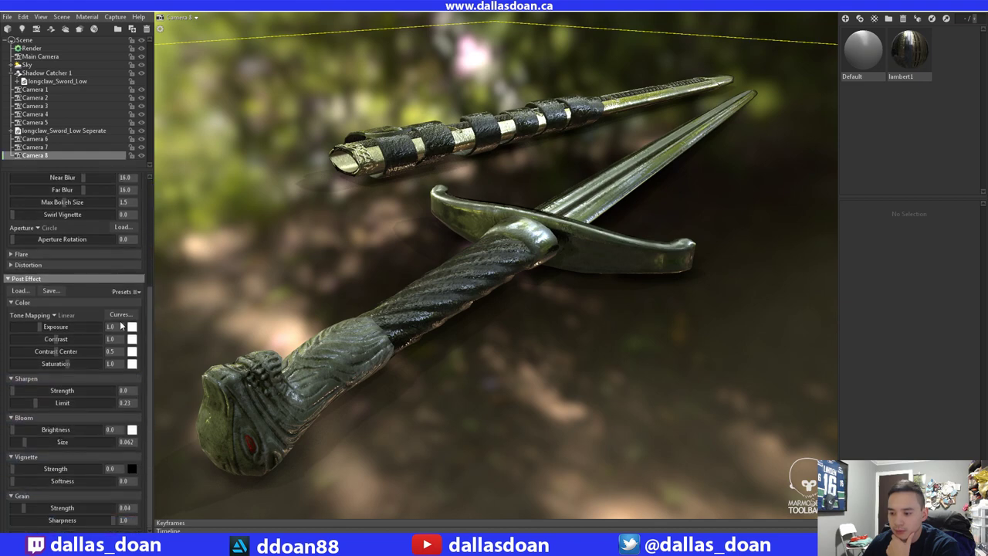
{"action": "scroll", "coordinate": [35, 279], "scroll_direction": "up", "scroll_amount": 4}
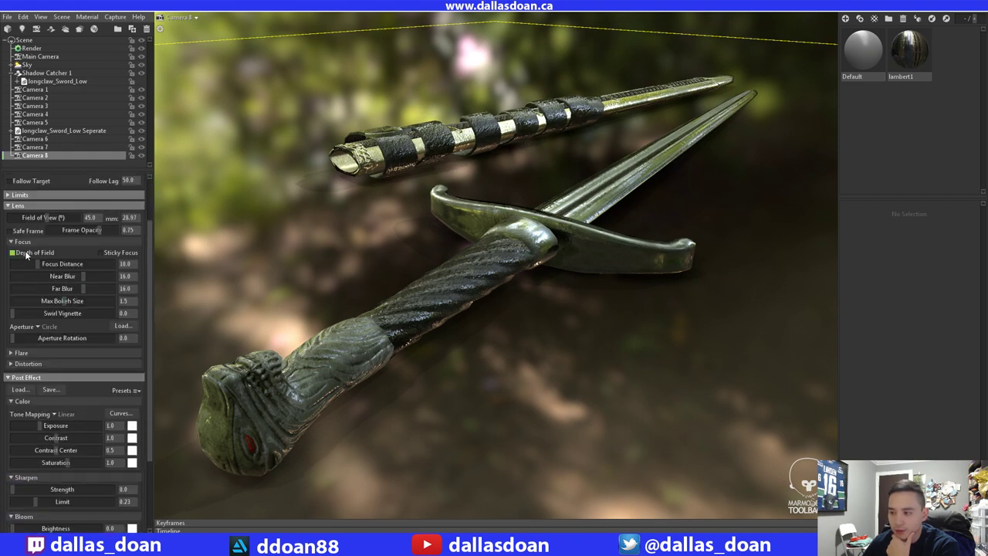
{"action": "left_click", "coordinate": [25, 254]}
- Focus Camera 8 on the animal-head pommel and lower its max bokeh size to 0.263
{"action": "left_click", "coordinate": [453, 291], "text": "ctrl"}
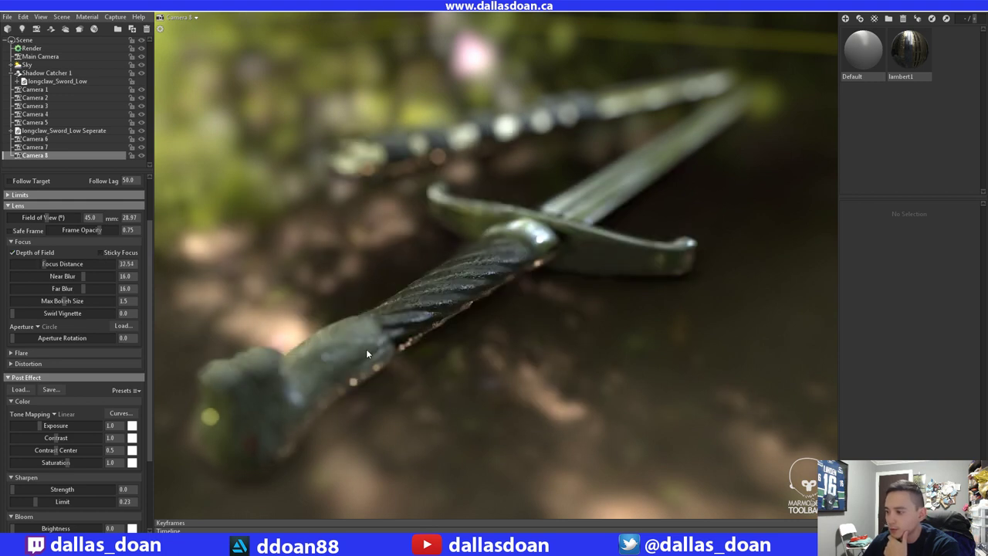
{"action": "left_click", "coordinate": [292, 393], "text": "ctrl"}
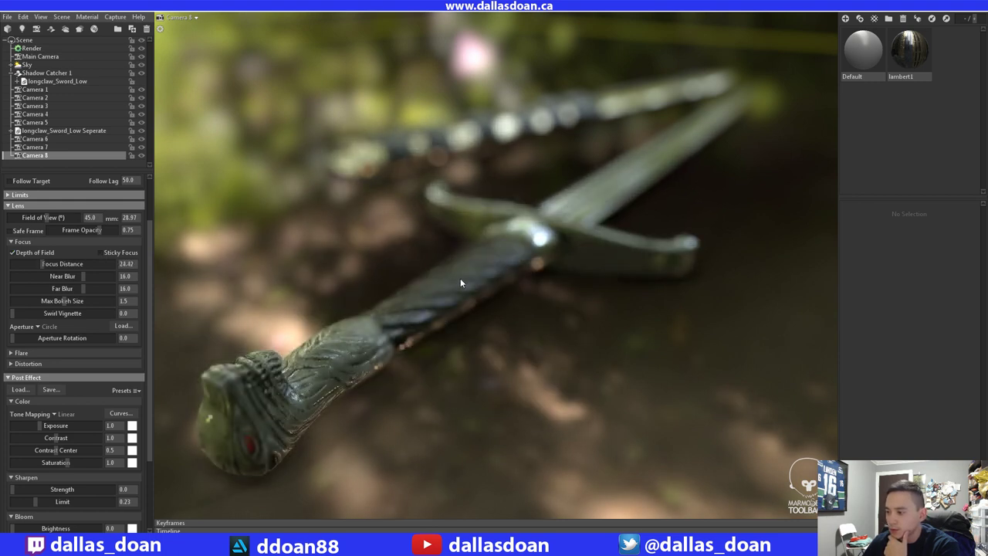
{"action": "left_click", "coordinate": [491, 265], "text": "ctrl"}
{"action": "left_click", "coordinate": [393, 340], "text": "ctrl"}
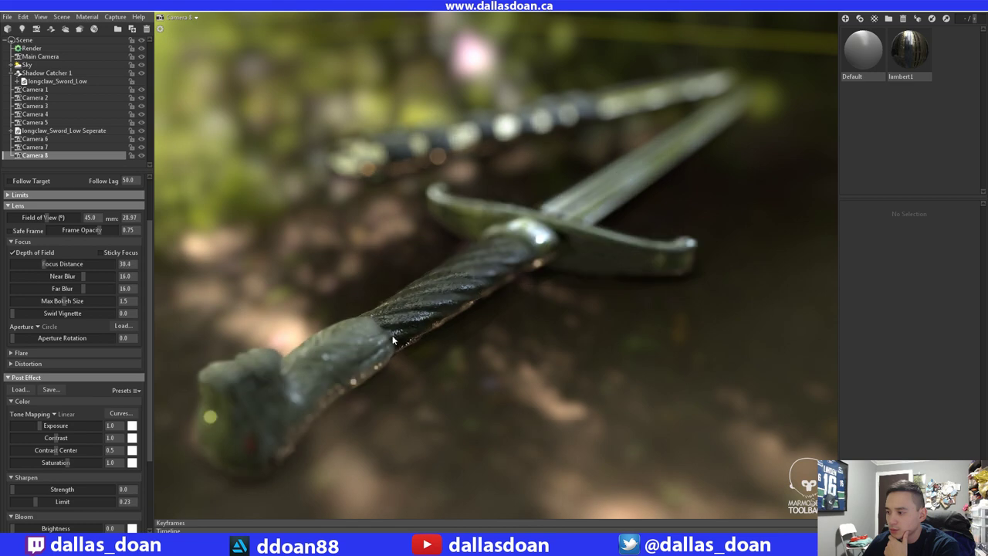
{"action": "left_click", "coordinate": [435, 300], "text": "ctrl"}
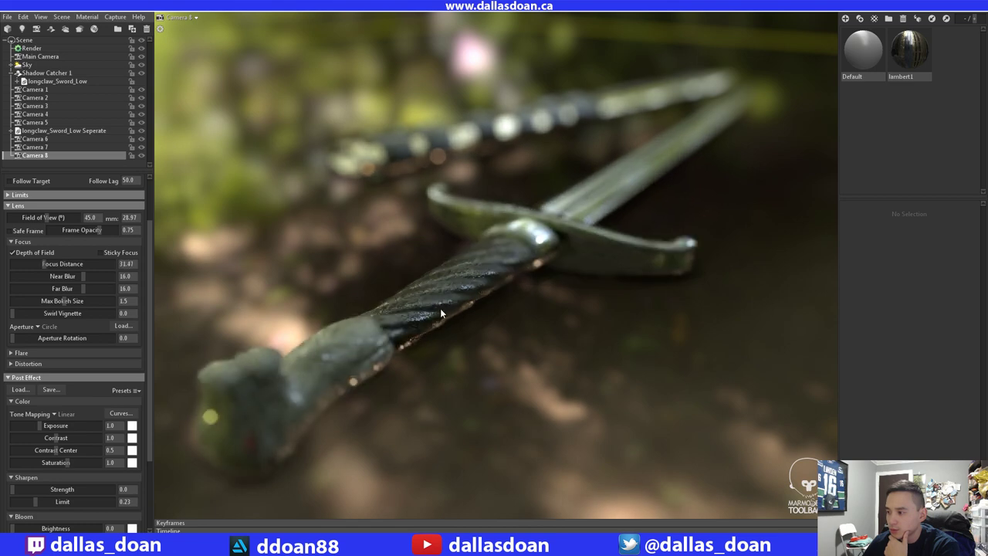
{"action": "left_click", "coordinate": [254, 414], "text": "ctrl"}
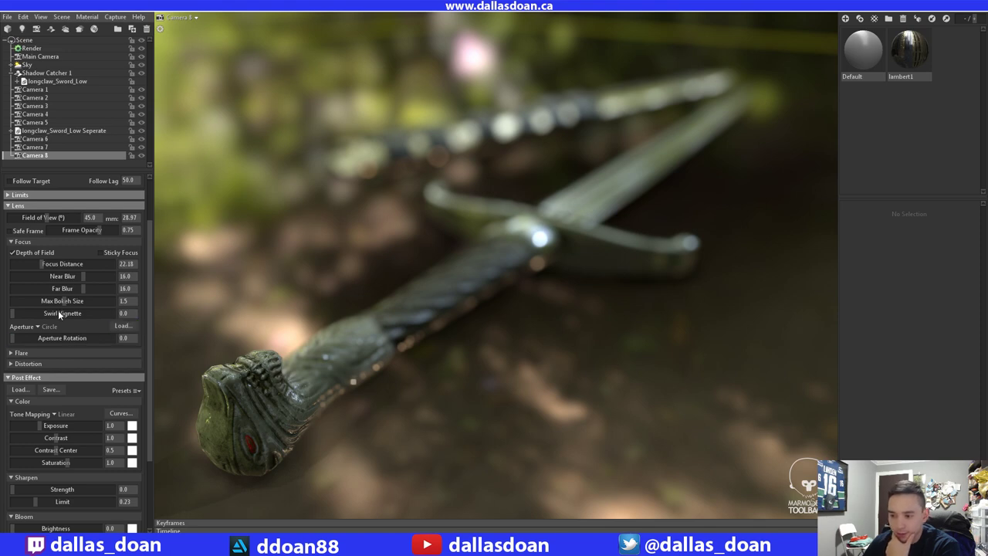
{"action": "left_click_drag", "start_coordinate": [60, 301], "coordinate": [28, 301]}
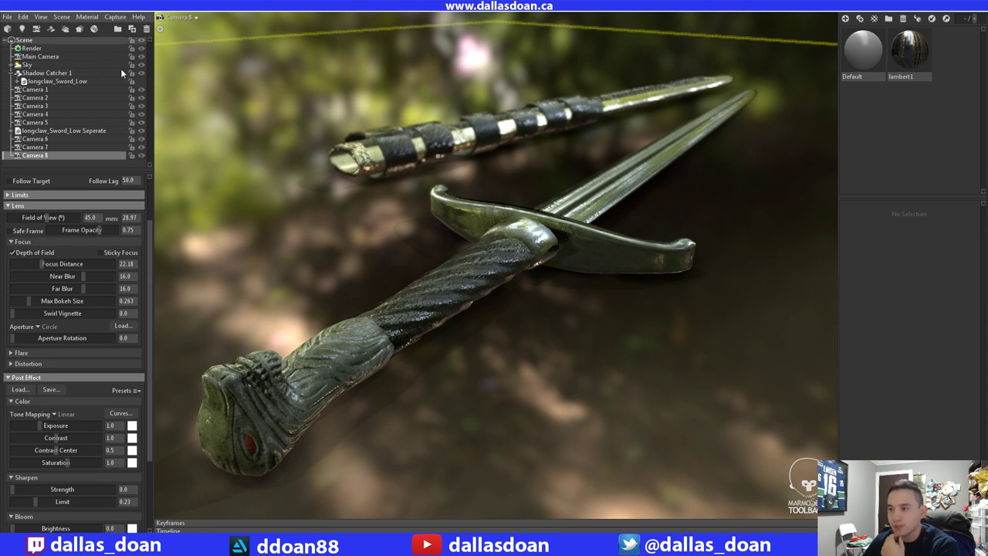
- Add a vignette to Camera 8 with strength 0.488 and softness 1.0
{"action": "scroll", "coordinate": [150, 421], "scroll_direction": "down", "scroll_amount": 4}
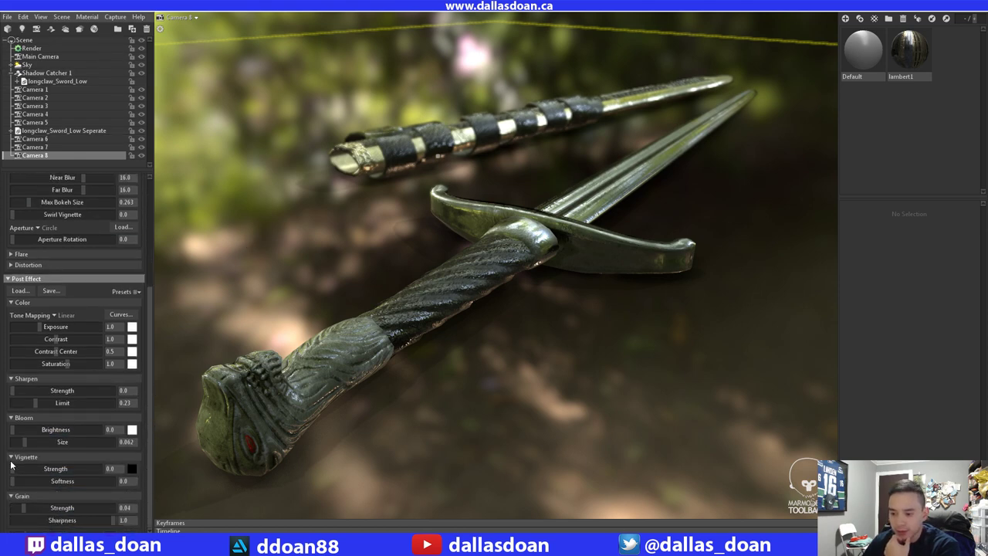
{"action": "left_click_drag", "start_coordinate": [16, 469], "coordinate": [23, 468]}
{"action": "type", "text": "1"}
{"action": "key", "text": "Return"}
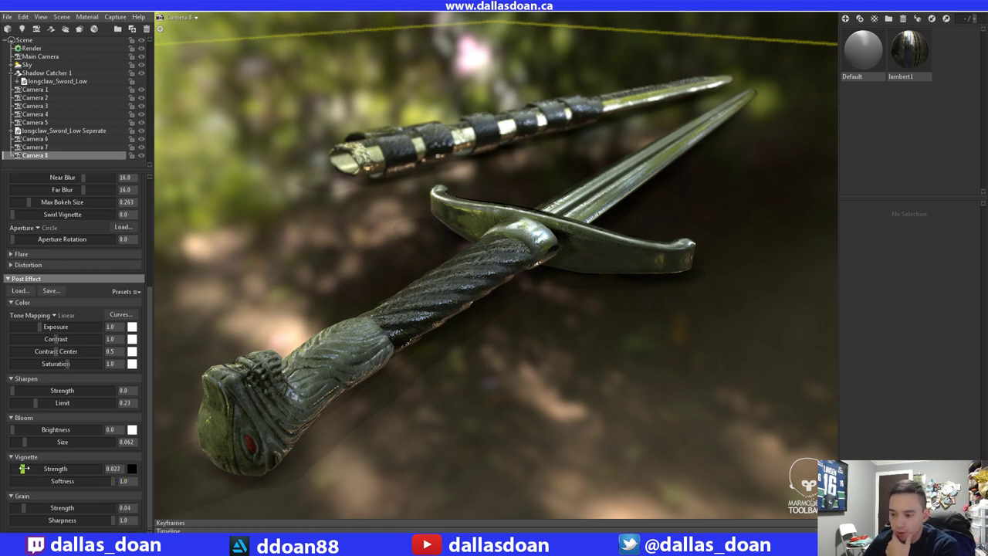
{"action": "left_click_drag", "start_coordinate": [24, 468], "coordinate": [54, 469]}
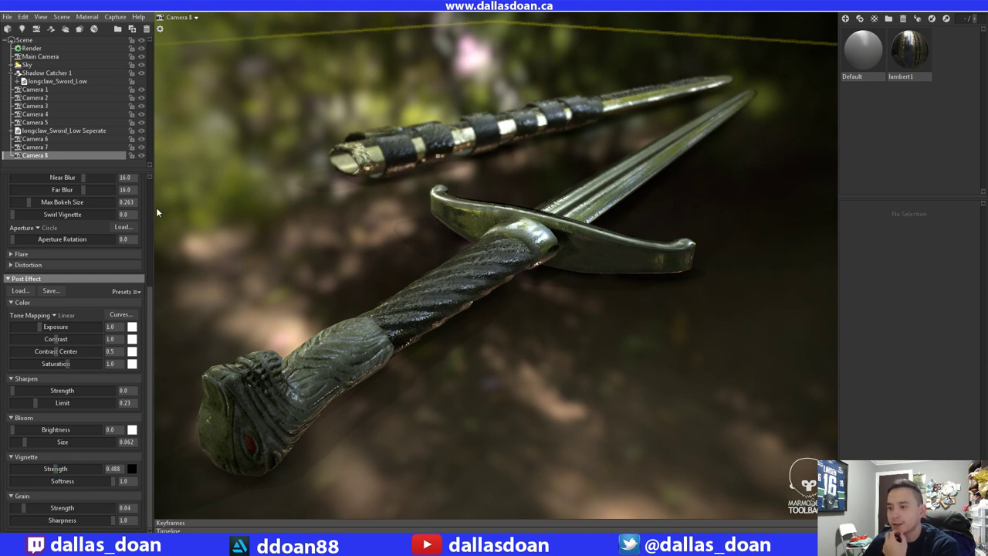
- Switch the selection and viewport to Camera 1, showing the sheathed sword in place of the separated version
{"action": "left_click", "coordinate": [56, 146]}
{"action": "left_click", "coordinate": [57, 139]}
{"action": "left_click", "coordinate": [58, 89]}
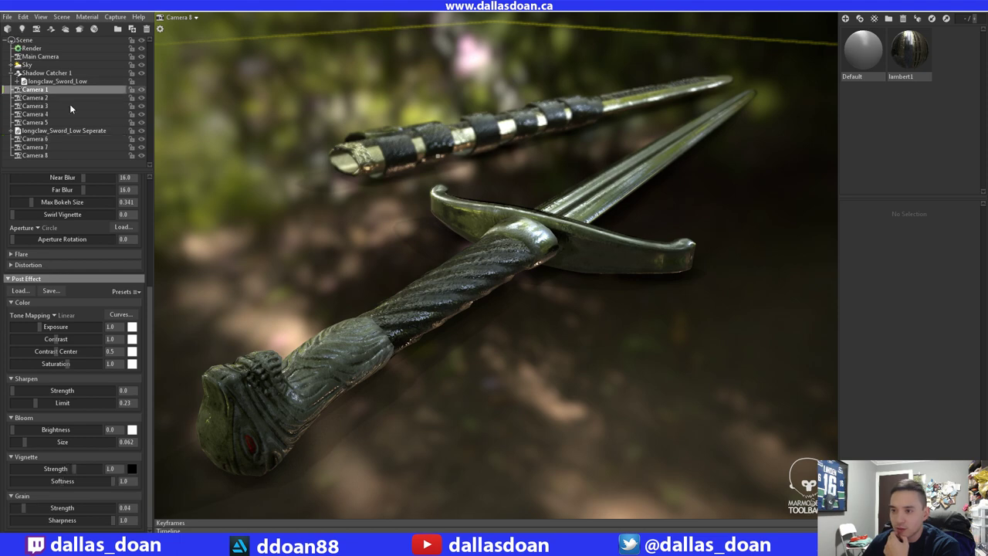
{"action": "left_click", "coordinate": [188, 17]}
{"action": "left_click", "coordinate": [229, 28]}
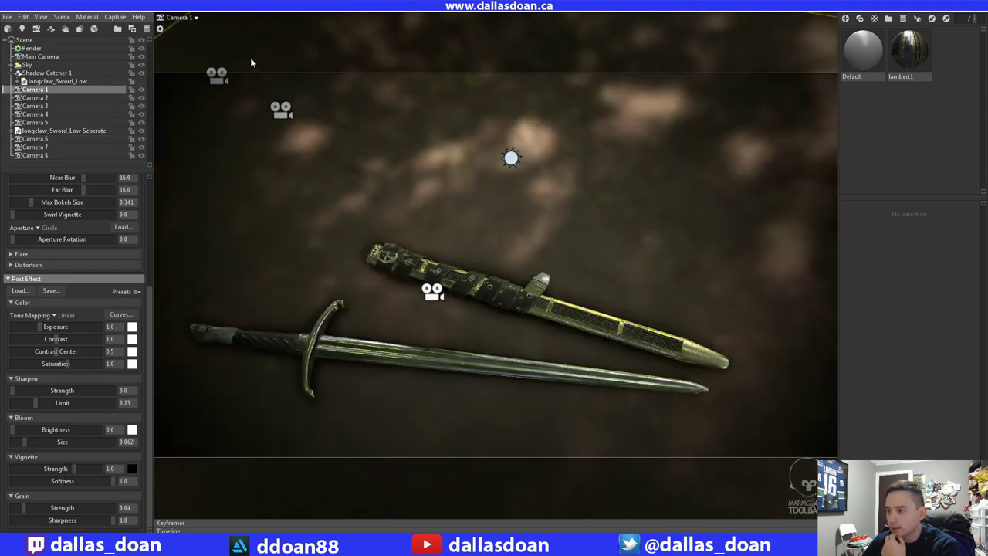
{"action": "left_click", "coordinate": [142, 82]}
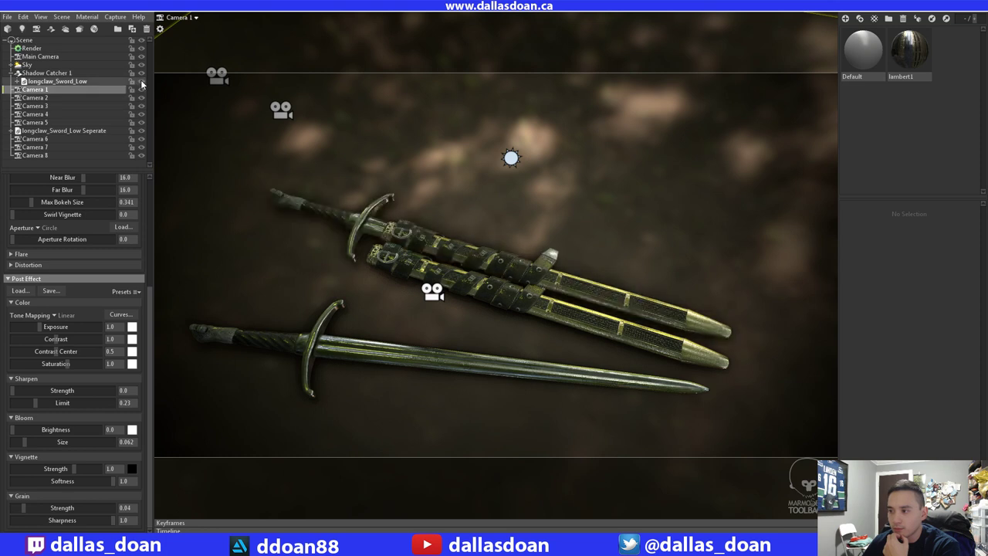
{"action": "left_click", "coordinate": [141, 131]}
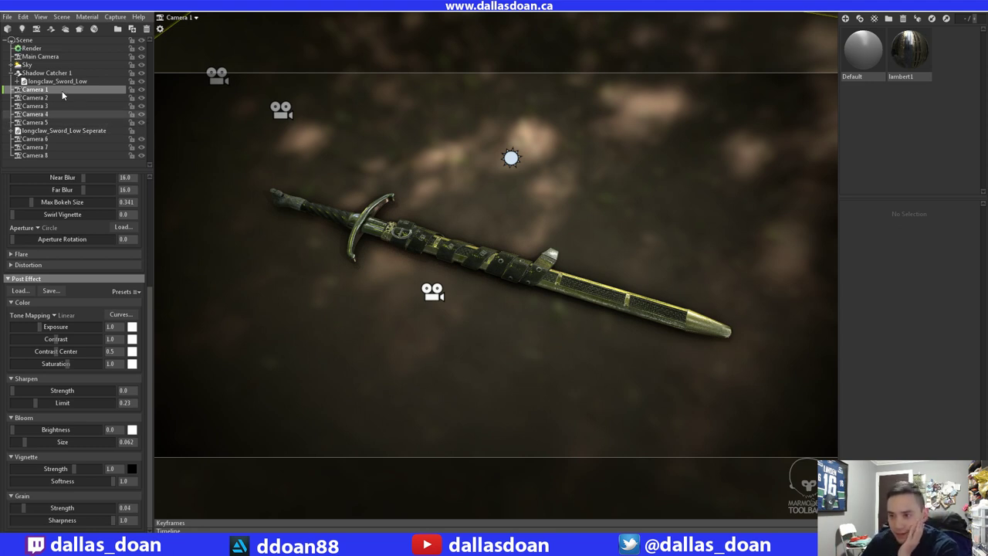
- Lower the gloss of the lambert1 material to 0.579
{"action": "left_click", "coordinate": [909, 50]}
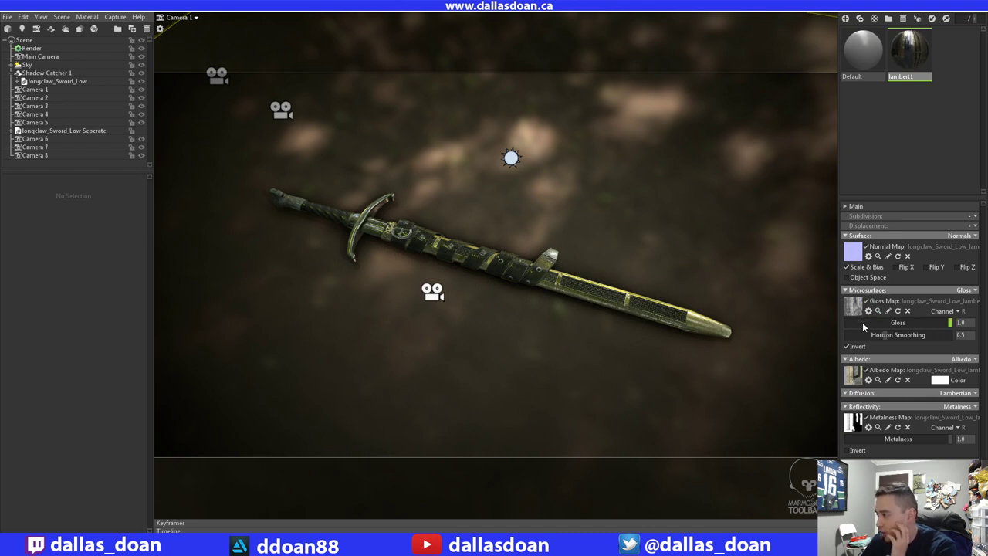
{"action": "left_click_drag", "start_coordinate": [950, 323], "coordinate": [910, 323]}
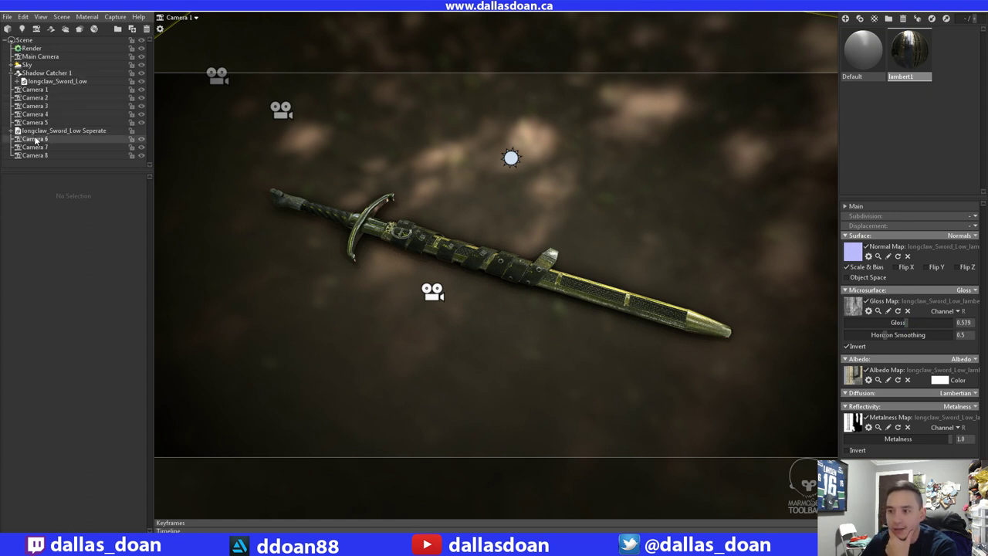
- Check the sheathed sword's material through Camera 2, Camera 3 and Camera 4
{"action": "left_click", "coordinate": [184, 18]}
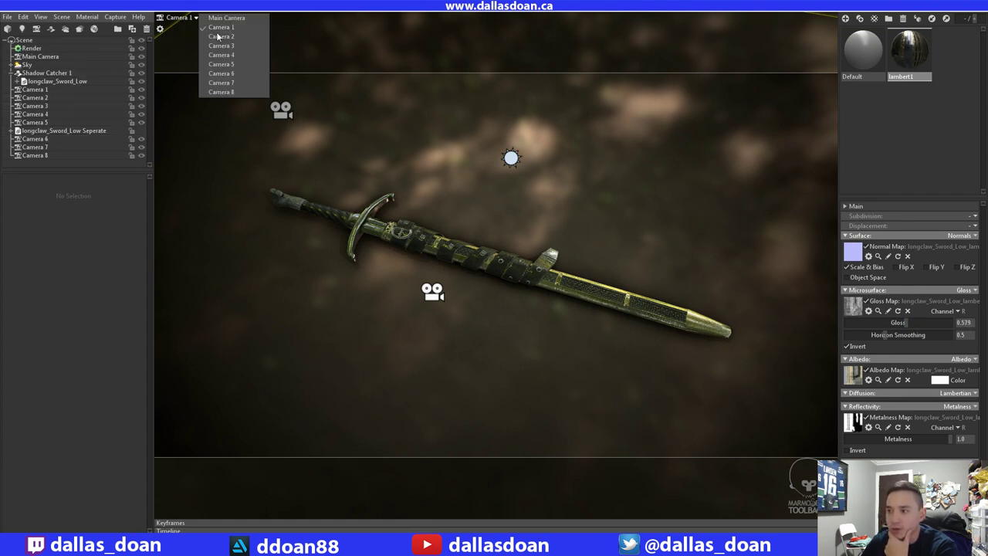
{"action": "left_click", "coordinate": [241, 38]}
{"action": "left_click", "coordinate": [193, 21]}
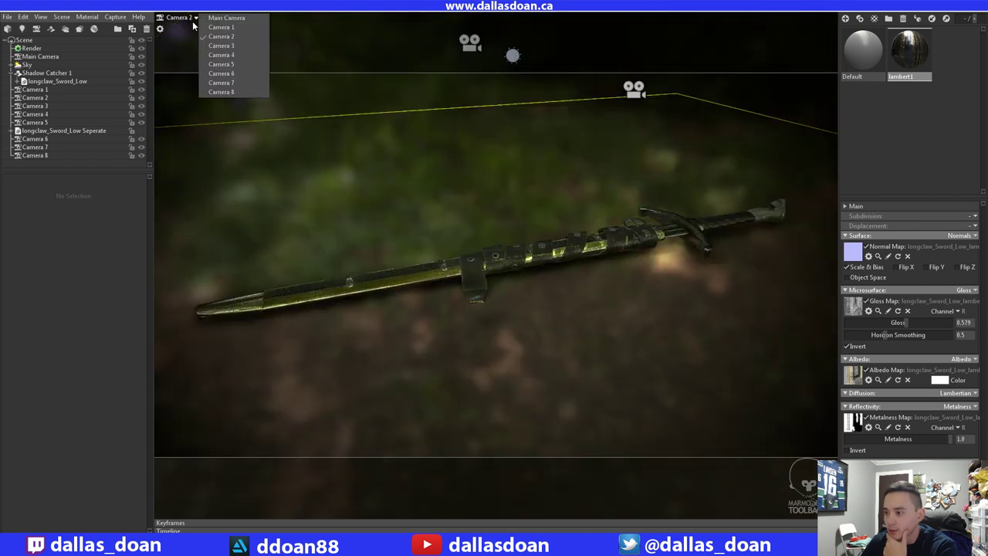
{"action": "left_click", "coordinate": [212, 47]}
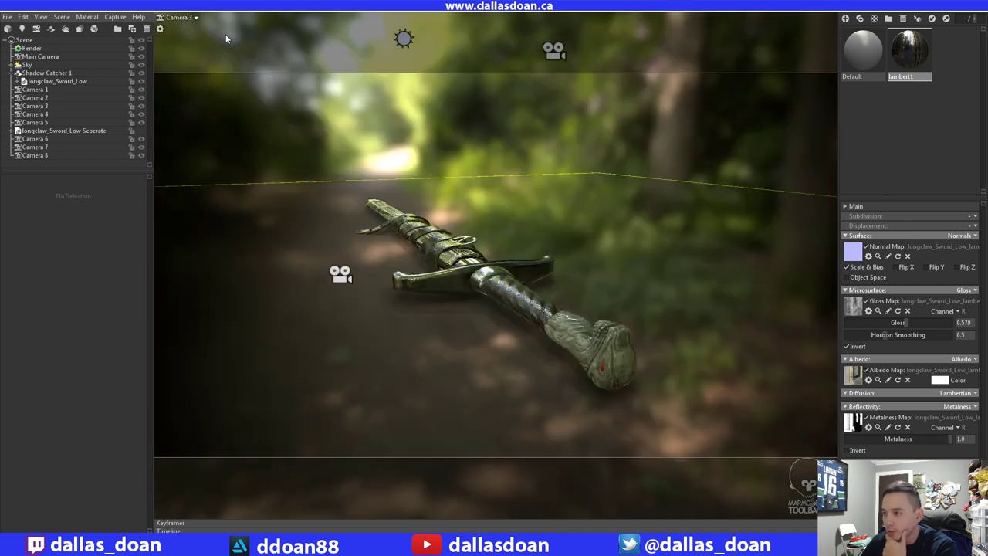
{"action": "left_click", "coordinate": [185, 17]}
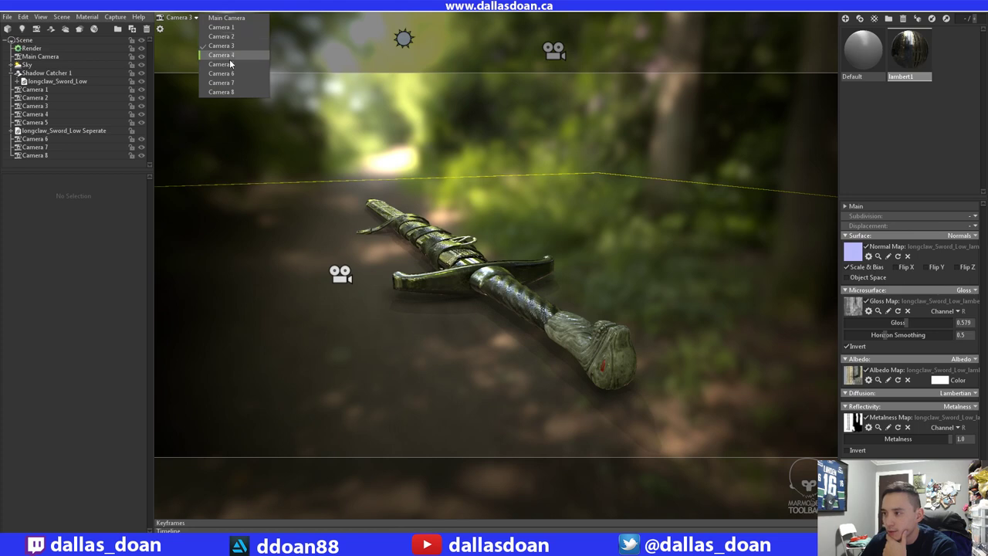
{"action": "left_click", "coordinate": [222, 55]}
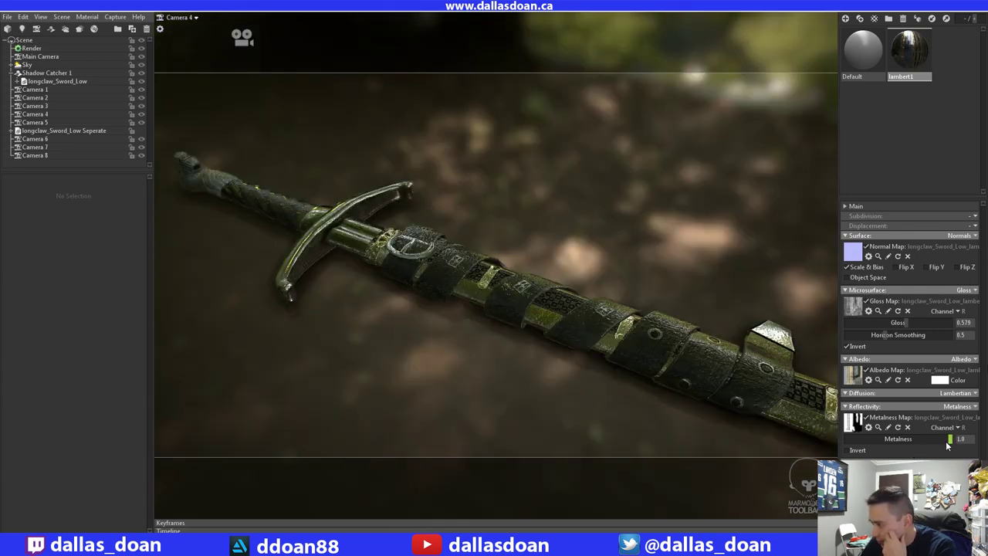
- Set the lambert1 material's metalness to 0.8 and try a light grey c2c2c2 albedo color without keeping it
{"action": "mouse_move", "coordinate": [947, 442]}
{"action": "left_mouse_down"}
{"action": "mouse_move", "coordinate": [894, 440]}
{"action": "mouse_move", "coordinate": [949, 443]}
{"action": "left_mouse_up"}
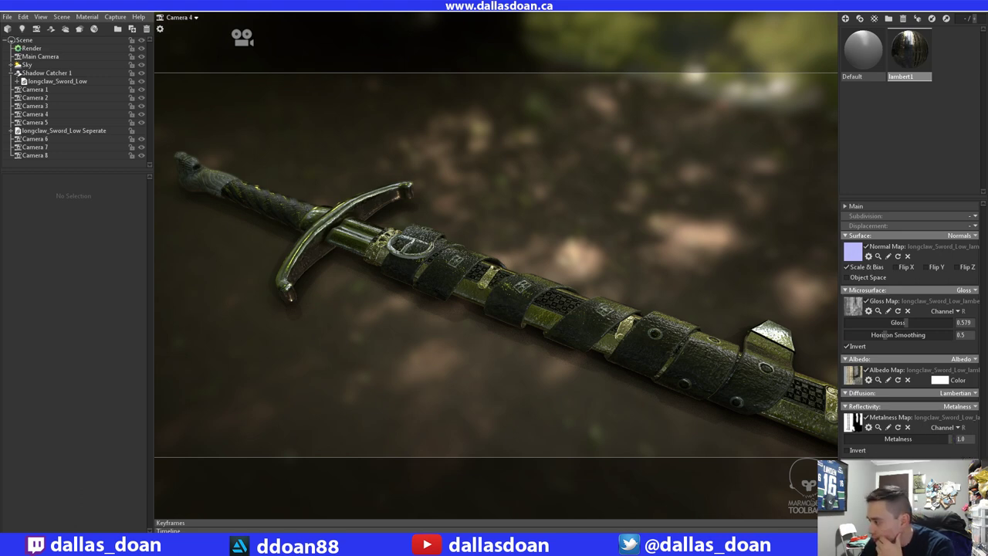
{"action": "mouse_move", "coordinate": [952, 439]}
{"action": "left_mouse_down"}
{"action": "mouse_move", "coordinate": [936, 438]}
{"action": "mouse_move", "coordinate": [964, 438]}
{"action": "mouse_move", "coordinate": [937, 438]}
{"action": "mouse_move", "coordinate": [953, 441]}
{"action": "left_mouse_up"}
{"action": "type", "text": "."}
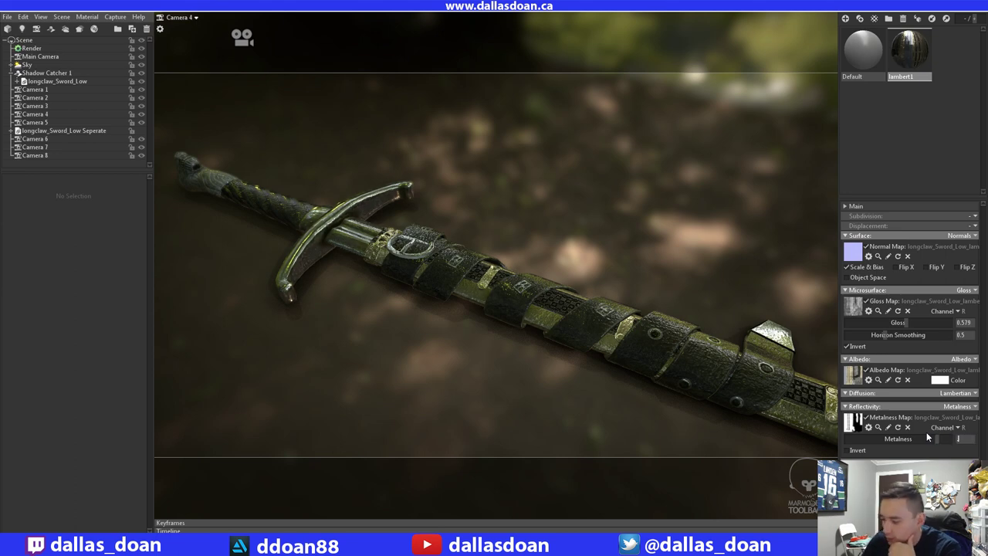
{"action": "type", "text": "8"}
{"action": "key", "text": "Return"}
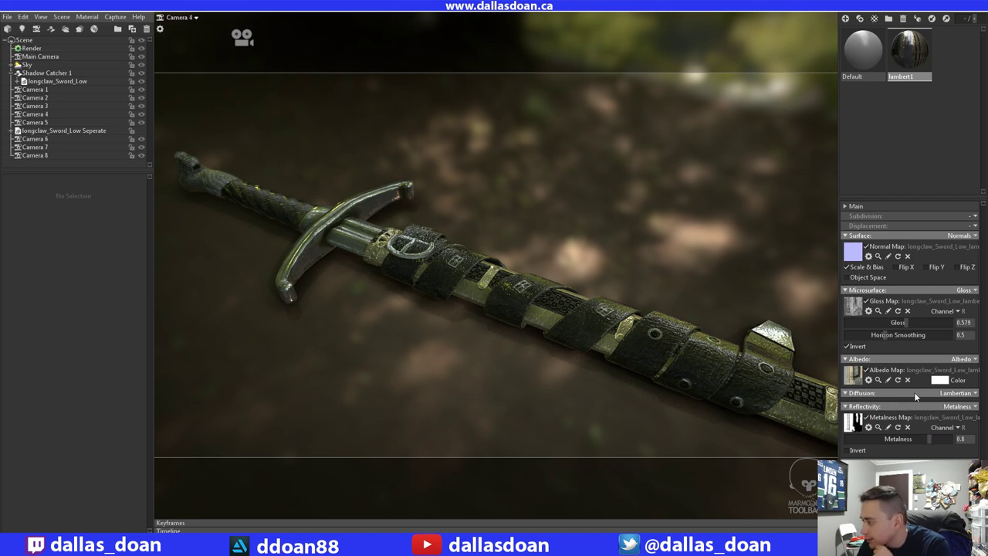
{"action": "left_click", "coordinate": [939, 380]}
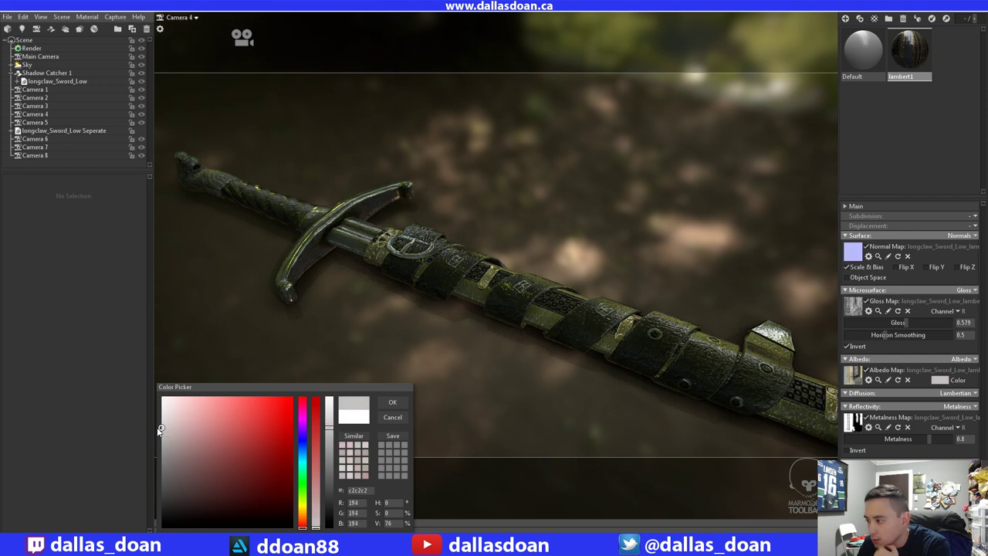
{"action": "left_click", "coordinate": [392, 417]}
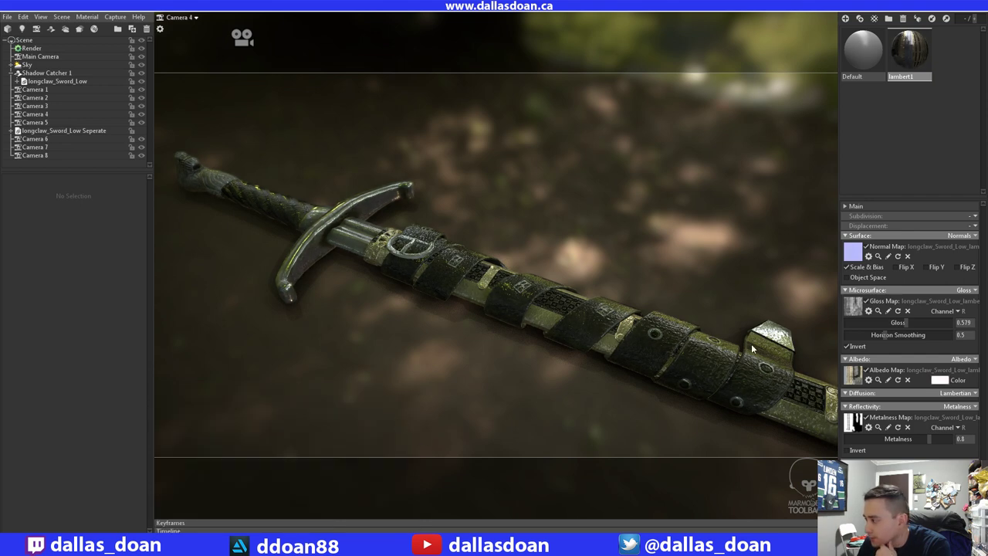
- Set the material's horizon smoothing to 0.518 and its gloss to 0.3
{"action": "mouse_move", "coordinate": [885, 334]}
{"action": "left_mouse_down"}
{"action": "mouse_move", "coordinate": [857, 335]}
{"action": "mouse_move", "coordinate": [967, 335]}
{"action": "mouse_move", "coordinate": [847, 323]}
{"action": "mouse_move", "coordinate": [985, 328]}
{"action": "mouse_move", "coordinate": [879, 324]}
{"action": "left_mouse_up"}
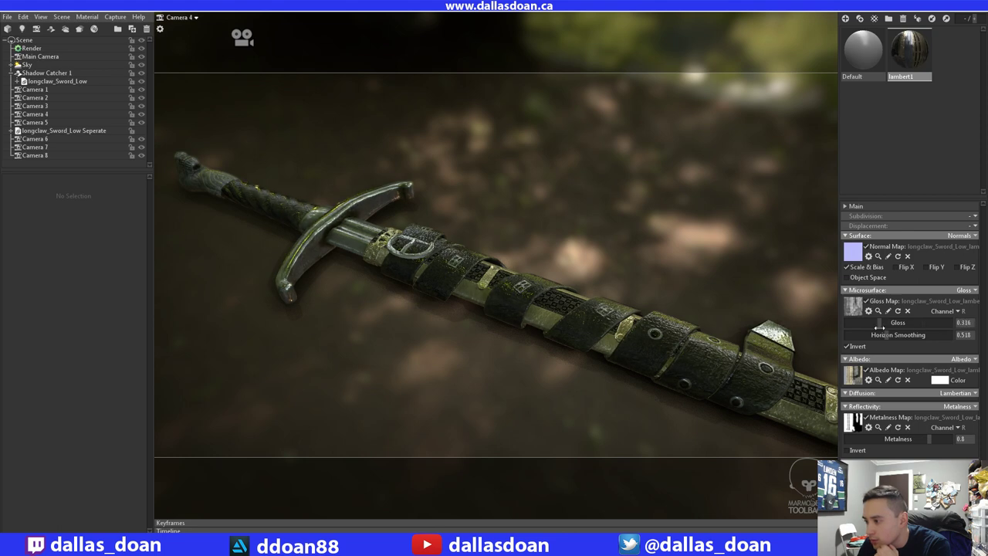
{"action": "left_click_drag", "start_coordinate": [973, 323], "coordinate": [920, 320]}
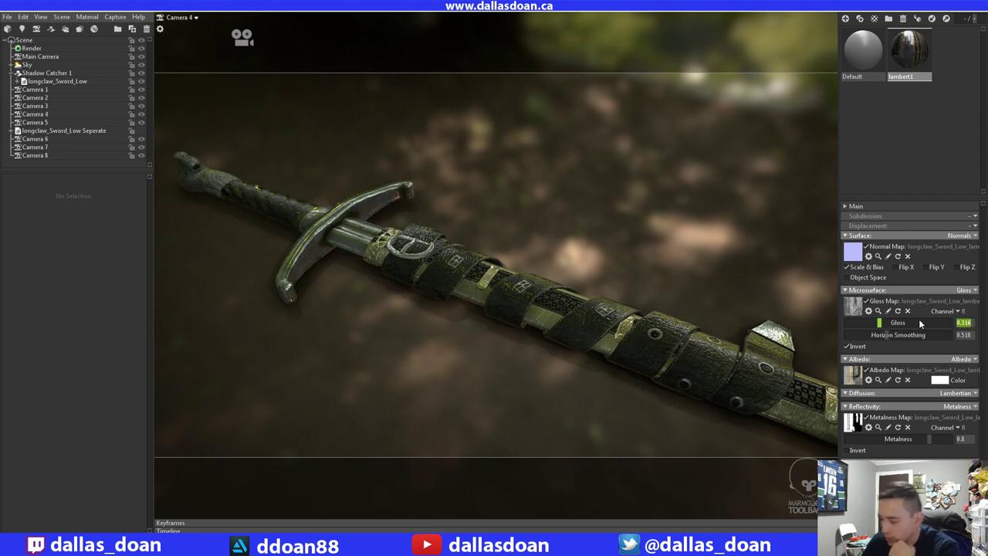
{"action": "type", "text": "0.3"}
{"action": "key", "text": "Return"}
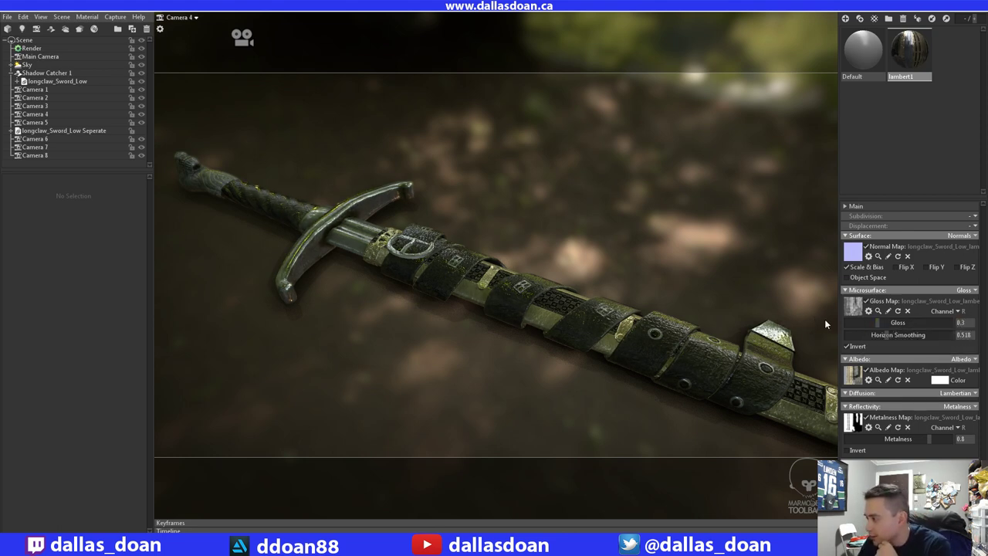
- Compare the sword's look with the gloss map and the albedo map switched off and on
{"action": "left_click", "coordinate": [867, 302]}
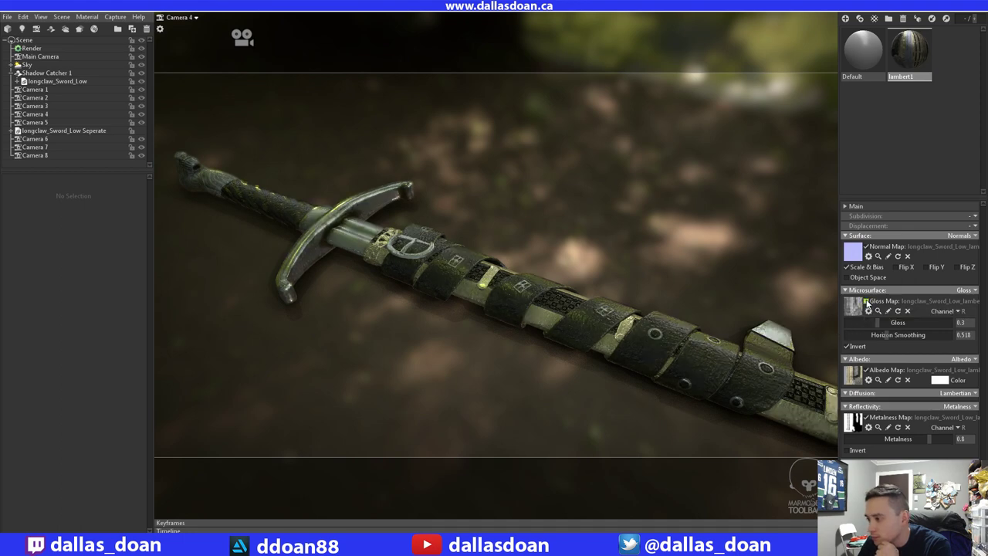
{"action": "left_click", "coordinate": [867, 303]}
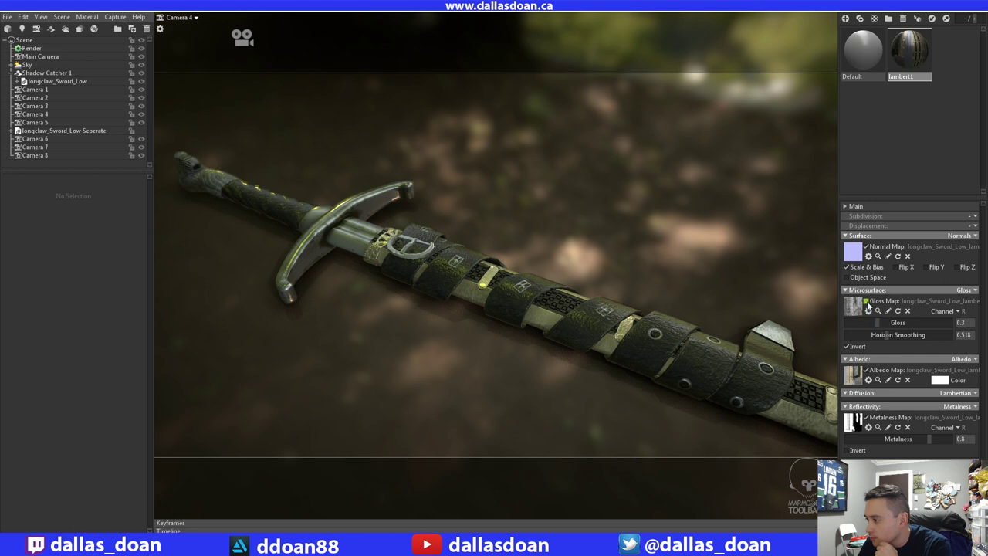
{"action": "left_click", "coordinate": [867, 302]}
{"action": "left_click", "coordinate": [868, 302]}
{"action": "left_click", "coordinate": [867, 302]}
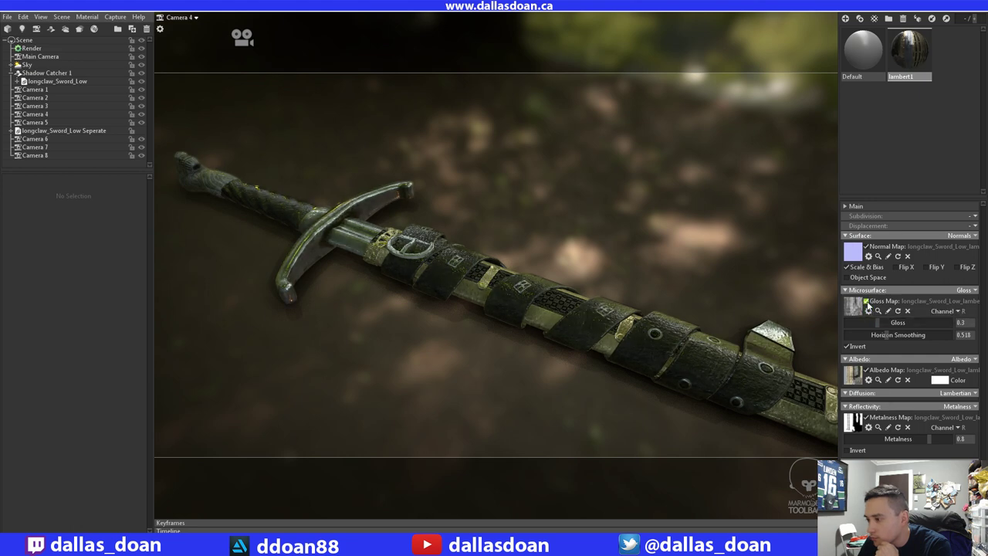
{"action": "left_click", "coordinate": [867, 302]}
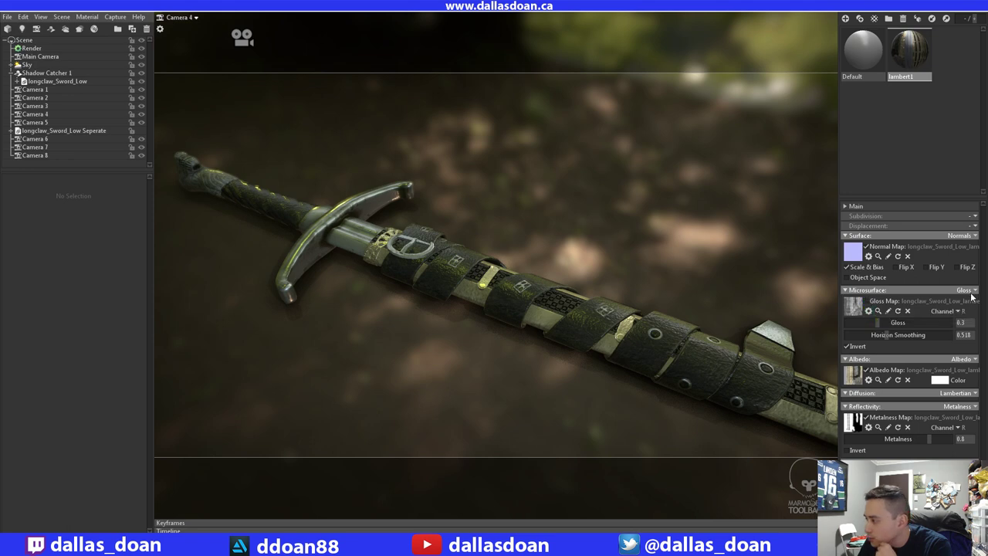
{"action": "left_click", "coordinate": [966, 291]}
{"action": "left_click", "coordinate": [966, 292]}
{"action": "left_click", "coordinate": [866, 371]}
{"action": "left_click", "coordinate": [867, 372]}
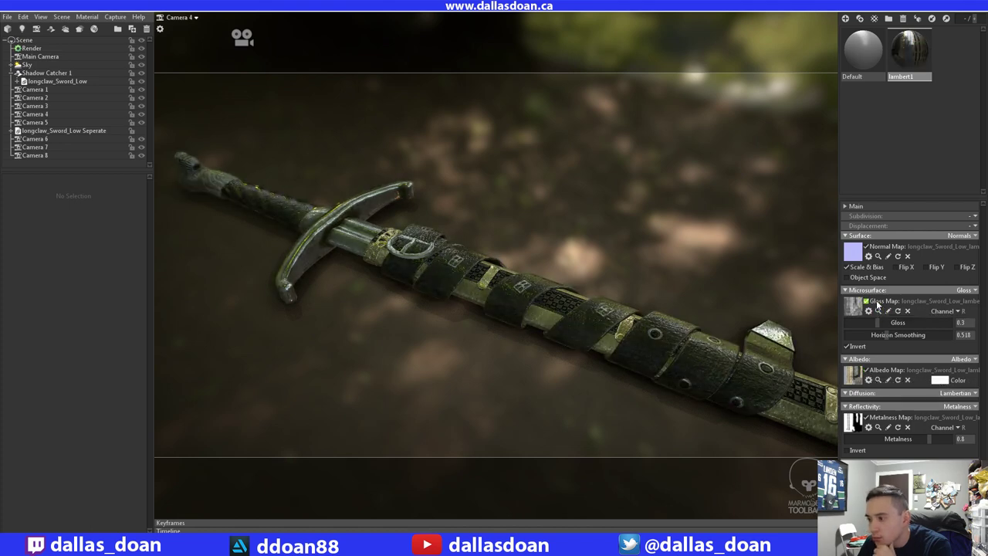
- Lower the material's gloss to 0.0 and compare the gloss map uninverted, keeping it inverted
{"action": "left_click_drag", "start_coordinate": [877, 323], "coordinate": [829, 329]}
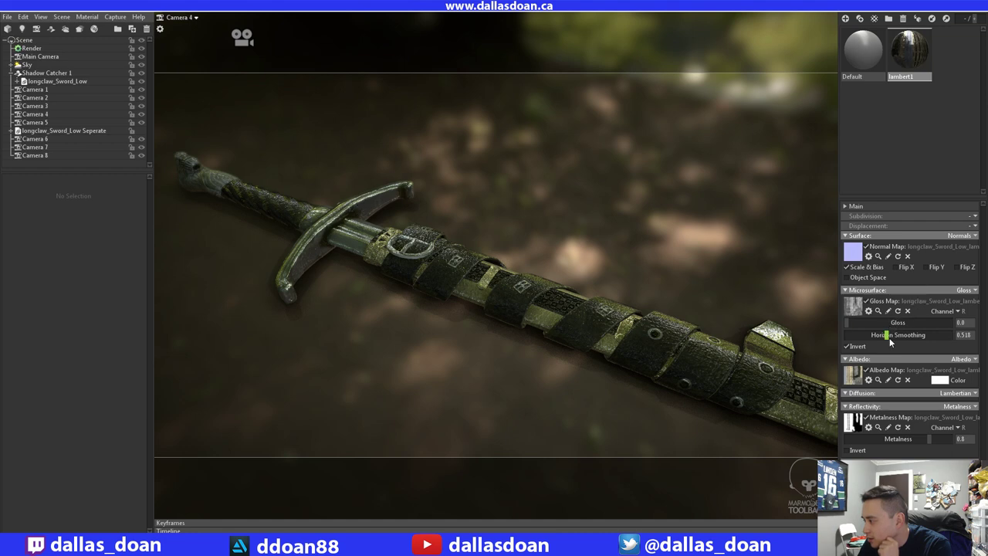
{"action": "left_click", "coordinate": [857, 347]}
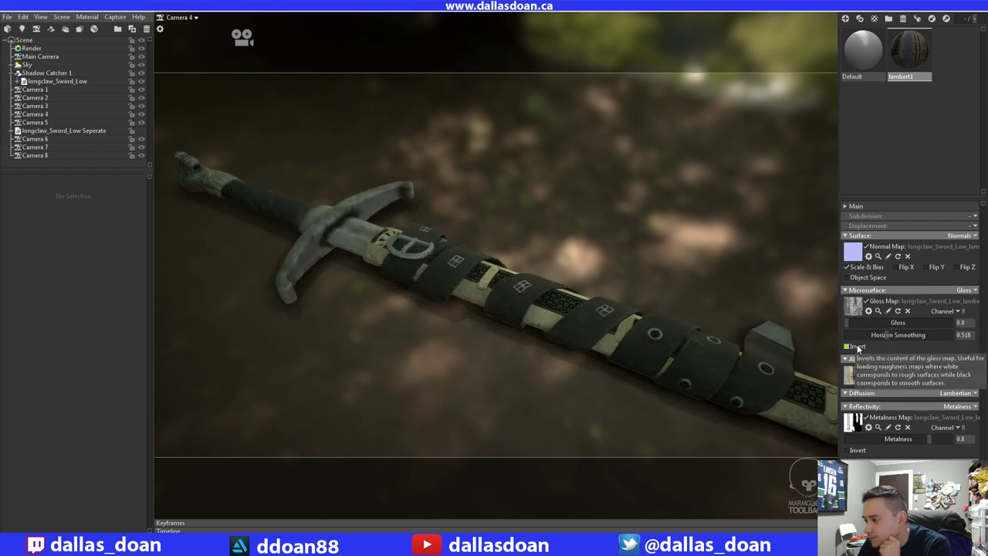
{"action": "left_click", "coordinate": [858, 348]}
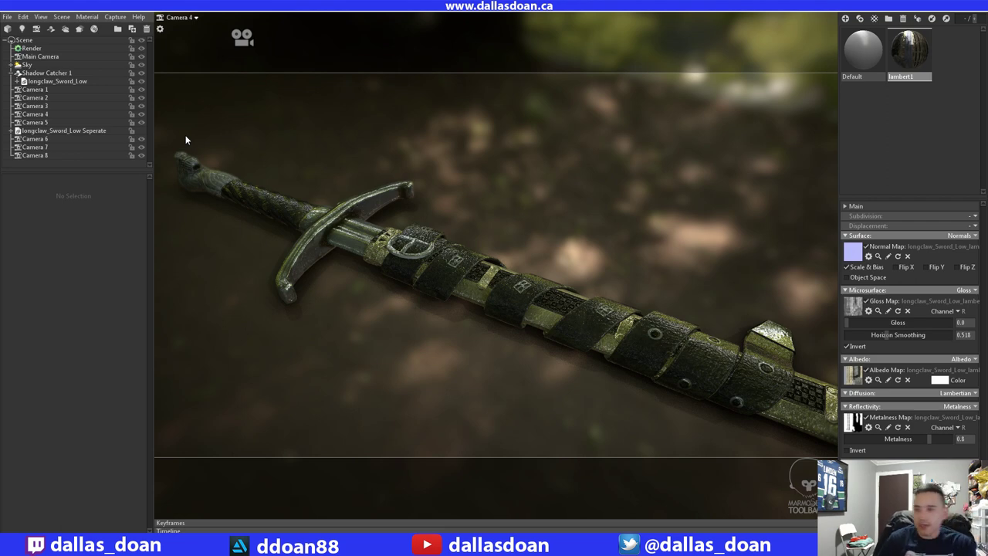
- Save the scene and capture the Camera 4 view as an image opened for viewing
{"action": "left_click", "coordinate": [7, 16]}
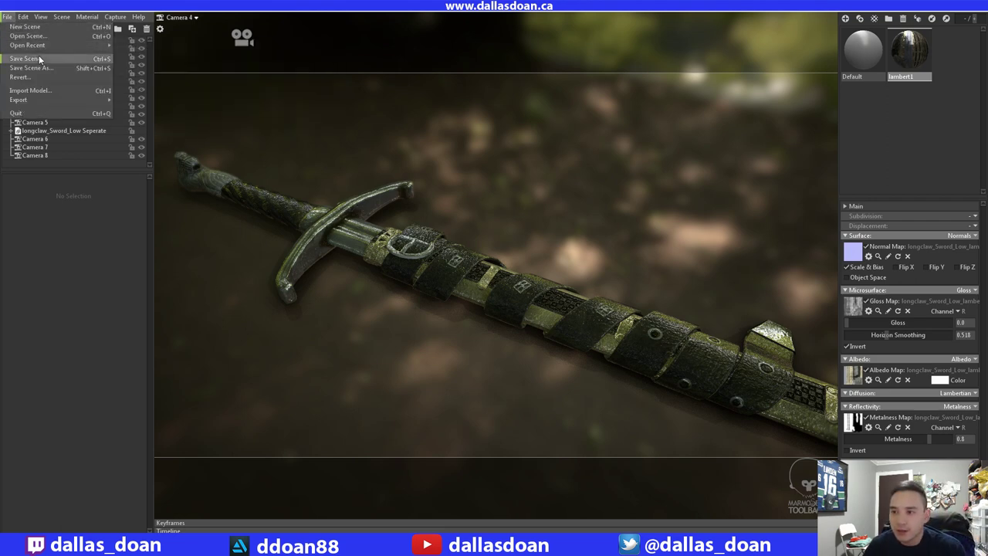
{"action": "left_click", "coordinate": [39, 58]}
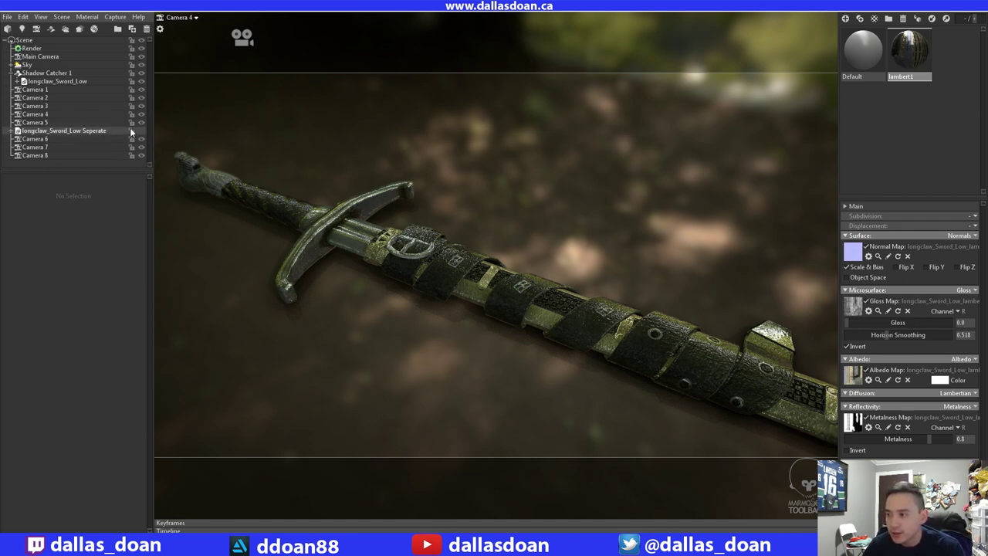
{"action": "left_click", "coordinate": [115, 17]}
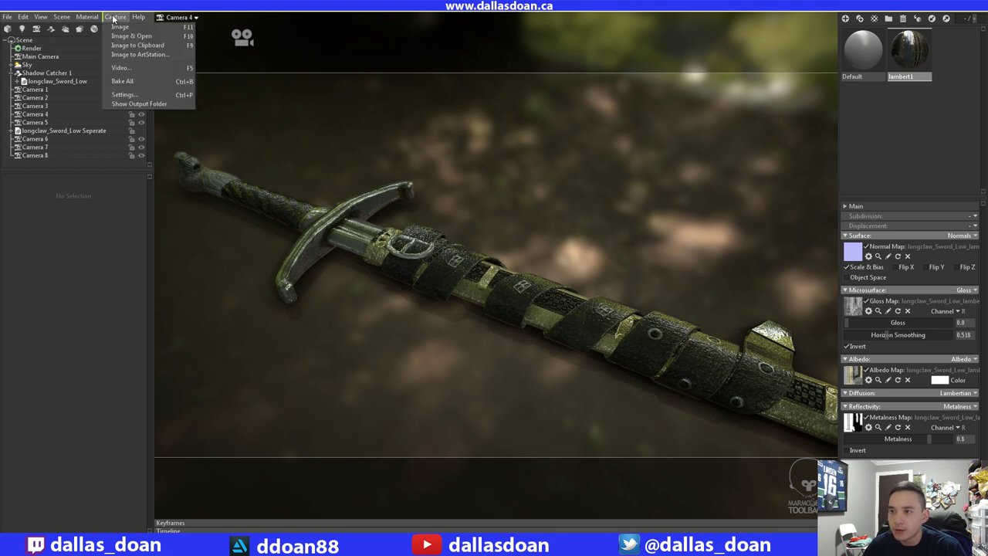
{"action": "left_click", "coordinate": [173, 36]}
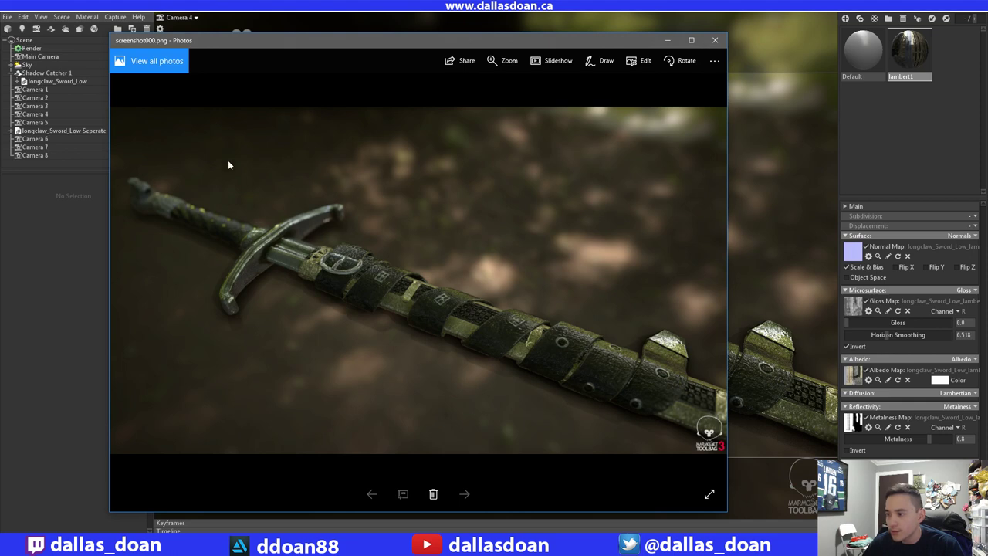
- Inspect the scabbard's detail in the captured Camera 4 image up close, and close the image
{"action": "scroll", "coordinate": [399, 312], "scroll_direction": "up", "scroll_amount": 4}
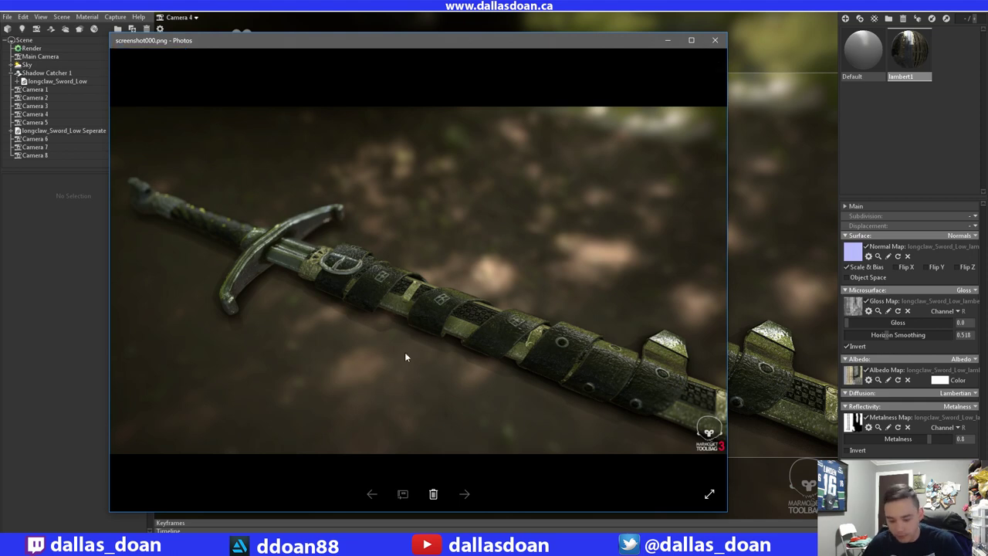
{"action": "scroll", "coordinate": [415, 349], "scroll_direction": "up", "scroll_amount": 3}
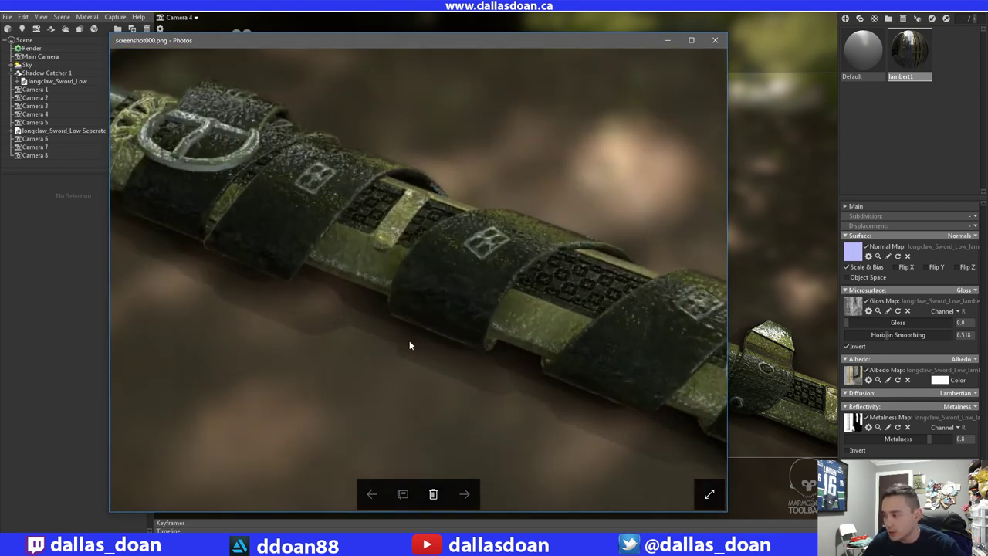
{"action": "scroll", "coordinate": [410, 345], "scroll_direction": "up", "scroll_amount": 1}
{"action": "scroll", "coordinate": [410, 345], "scroll_direction": "down", "scroll_amount": 5}
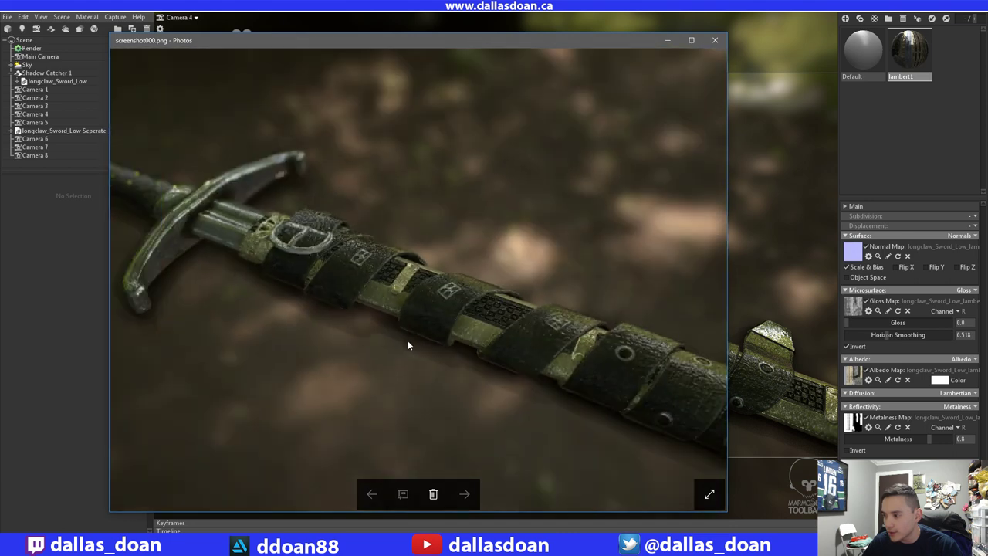
{"action": "scroll", "coordinate": [409, 345], "scroll_direction": "down", "scroll_amount": 2}
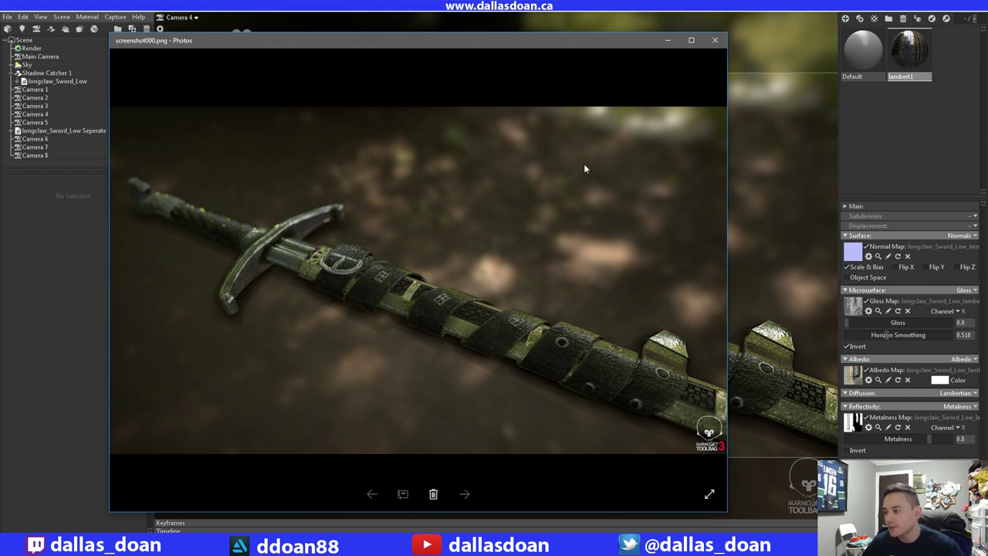
{"action": "left_click", "coordinate": [717, 42]}
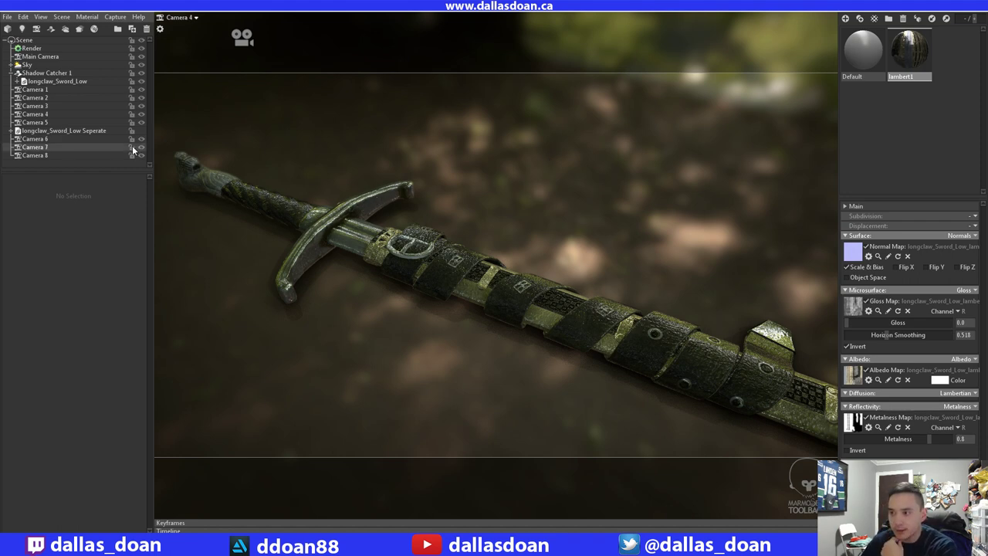
- Switch the viewport to Camera 1, capture and open its image, and close the preview
{"action": "left_click", "coordinate": [185, 18]}
{"action": "left_click", "coordinate": [220, 28]}
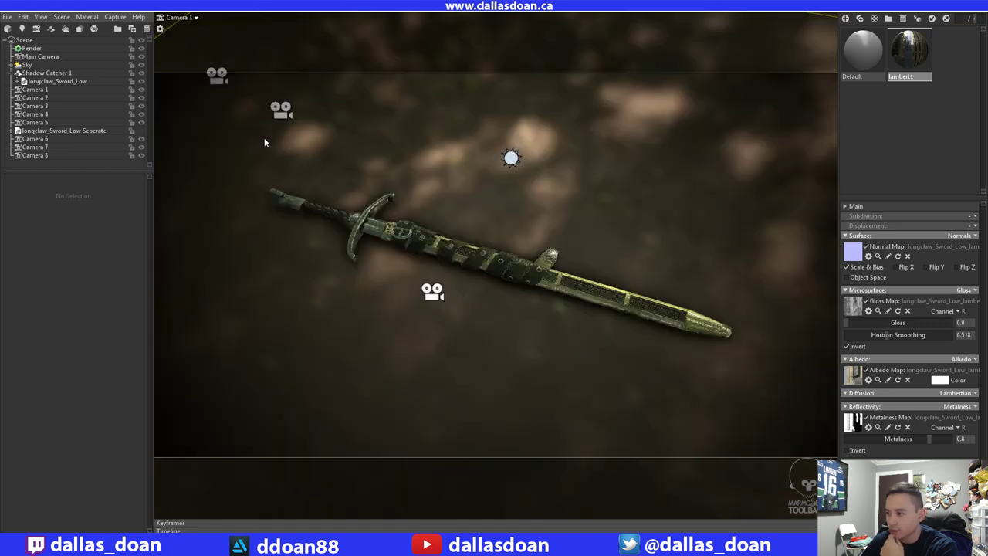
{"action": "left_click", "coordinate": [115, 17]}
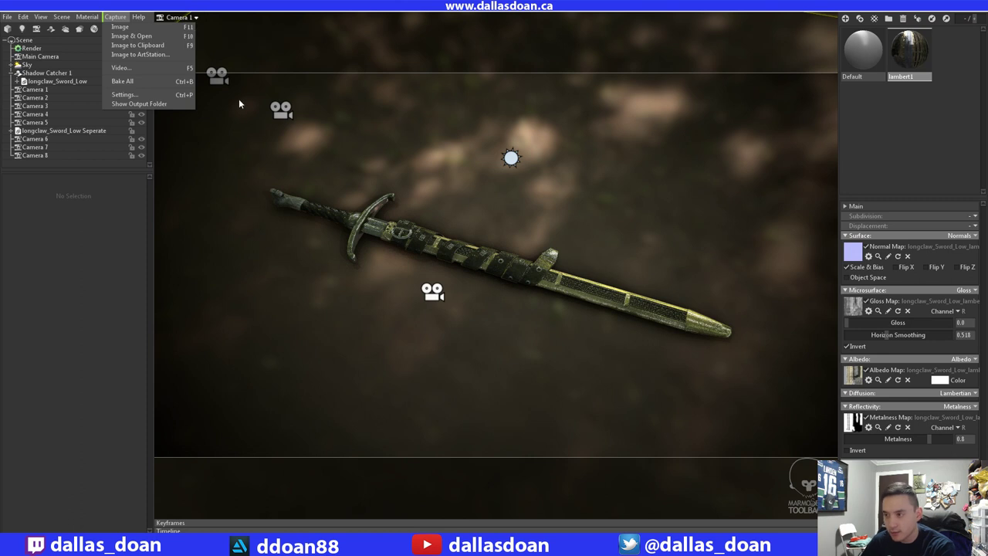
{"action": "left_click", "coordinate": [105, 267]}
{"action": "key", "text": "F11"}
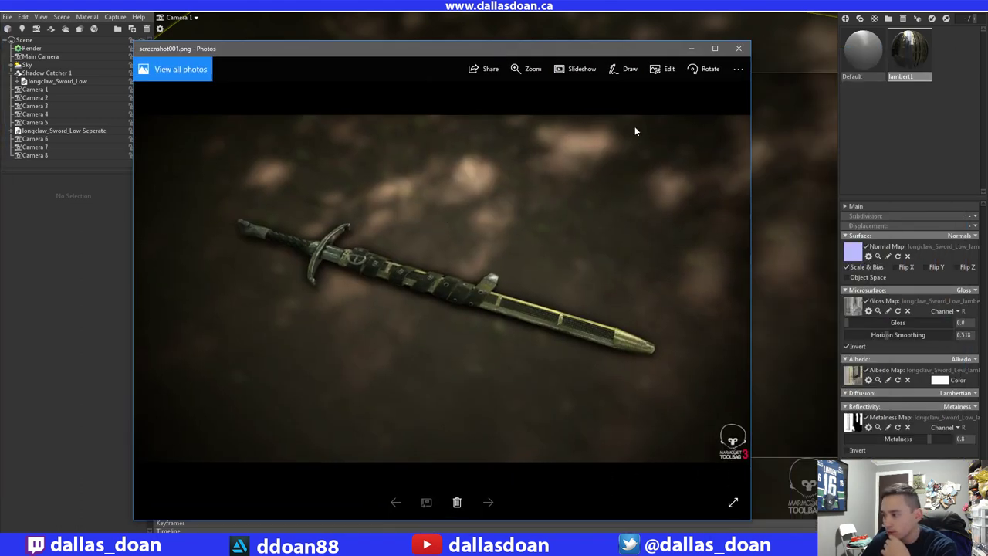
{"action": "left_click", "coordinate": [739, 48]}
- Switch the viewport to Camera 2, capture and open its image, and close the preview
{"action": "left_click", "coordinate": [116, 17]}
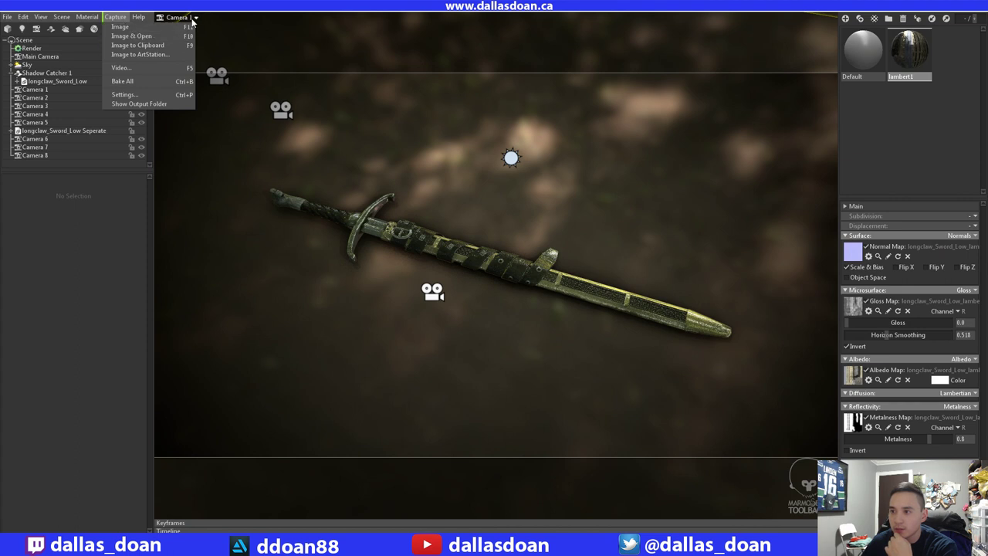
{"action": "left_click", "coordinate": [194, 17]}
{"action": "left_click", "coordinate": [214, 49]}
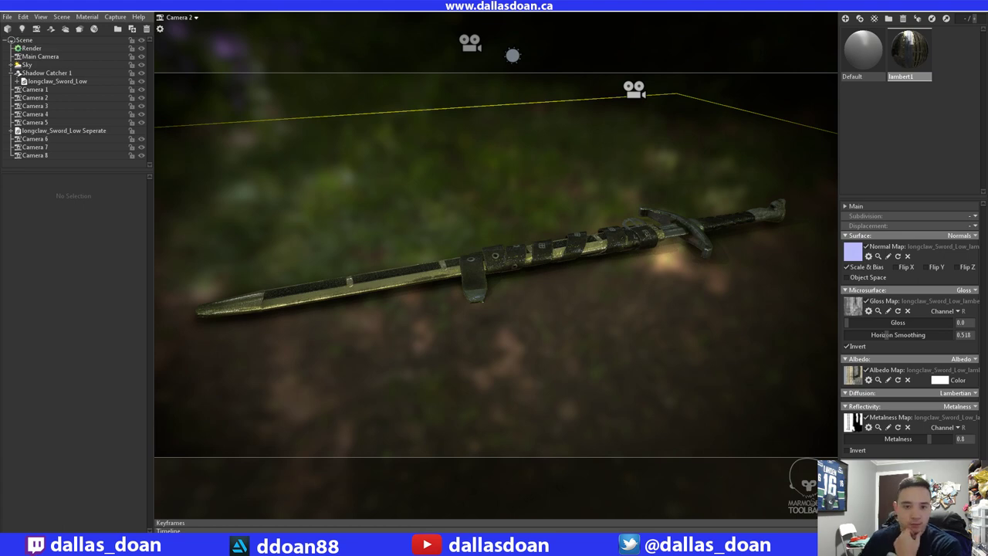
{"action": "left_click_drag", "start_coordinate": [0, 85], "coordinate": [354, 43]}
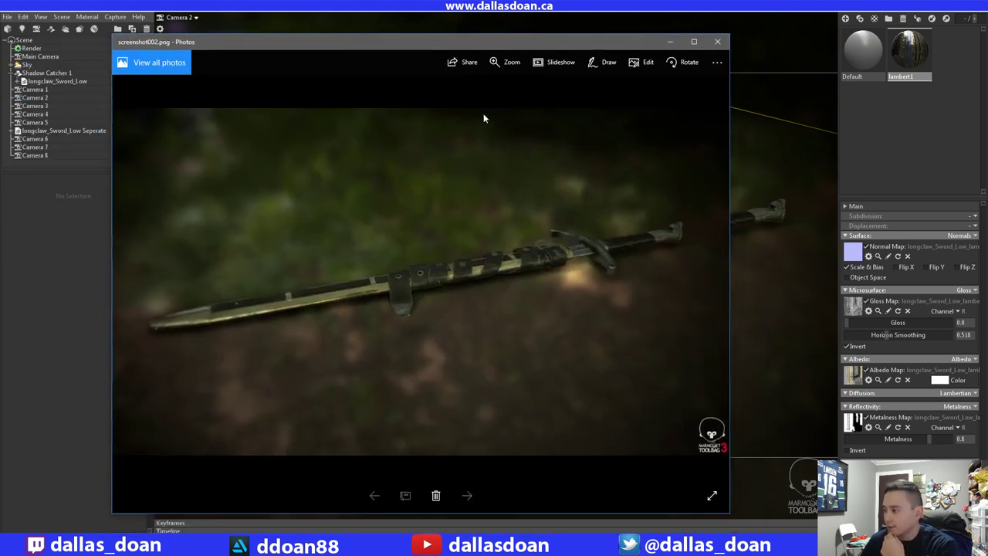
{"action": "left_click", "coordinate": [720, 42]}
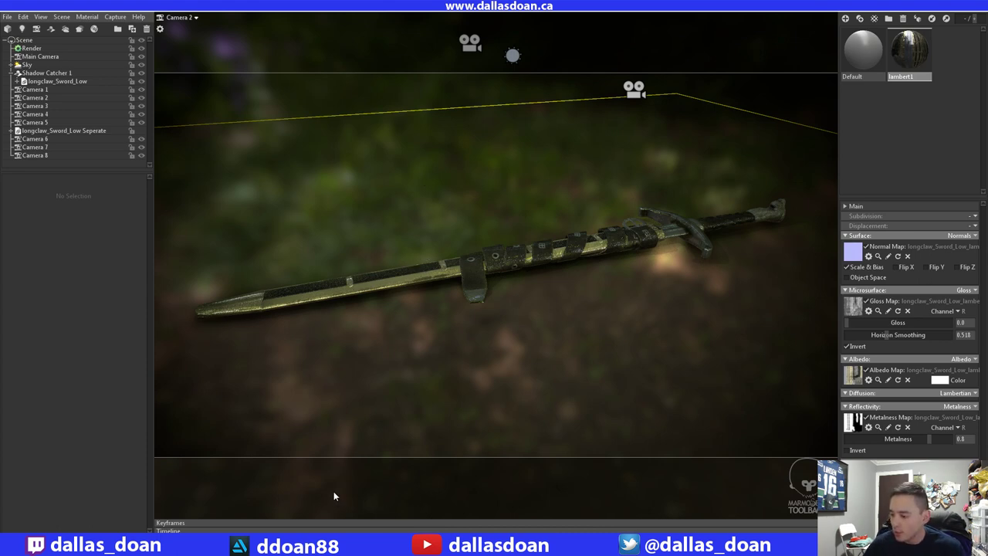
- Switch to File Explorer and look through the meshes, ref, ToDo_Forms and zbrush folders
{"action": "left_click", "coordinate": [276, 544]}
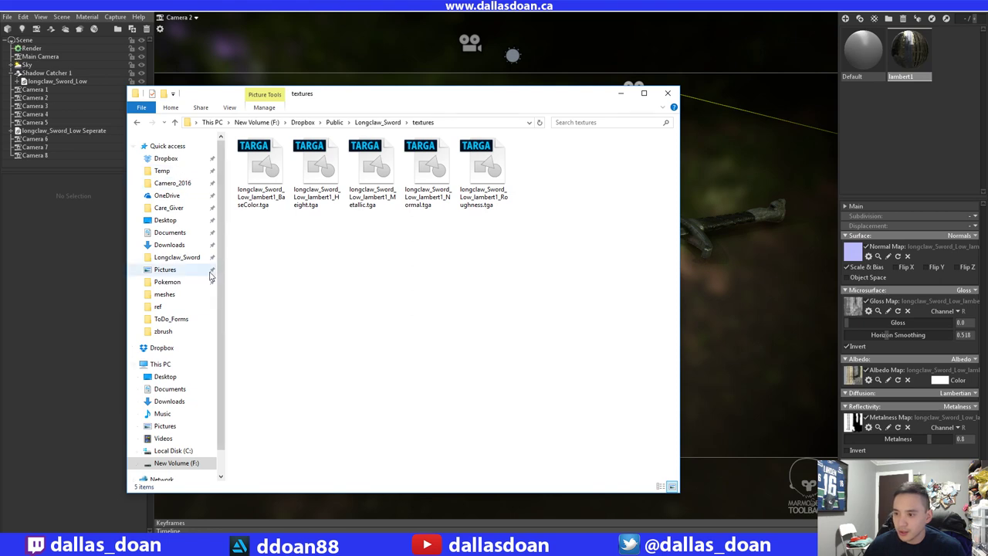
{"action": "scroll", "coordinate": [197, 271], "scroll_direction": "down", "scroll_amount": 1}
{"action": "scroll", "coordinate": [200, 276], "scroll_direction": "up", "scroll_amount": 1}
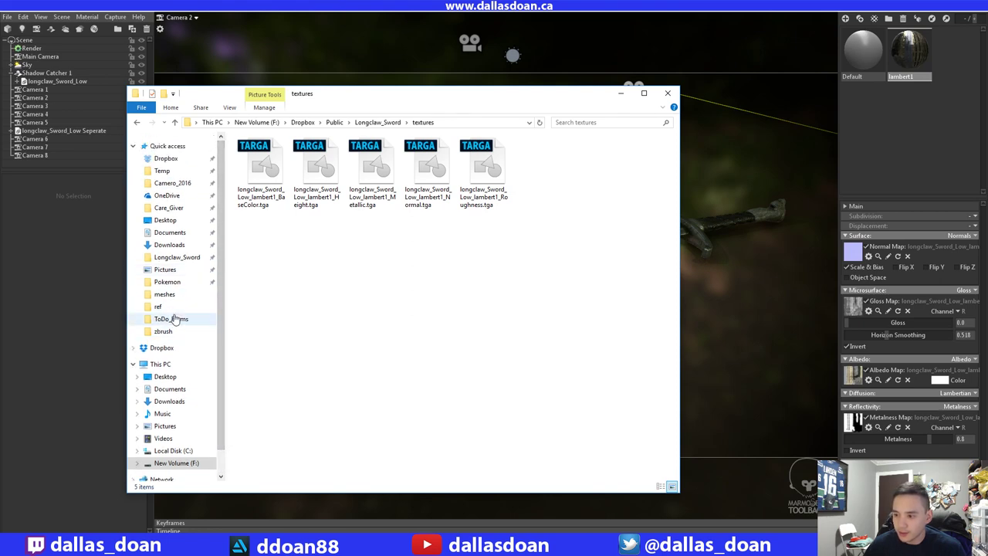
{"action": "left_click", "coordinate": [173, 294]}
{"action": "left_click", "coordinate": [174, 309]}
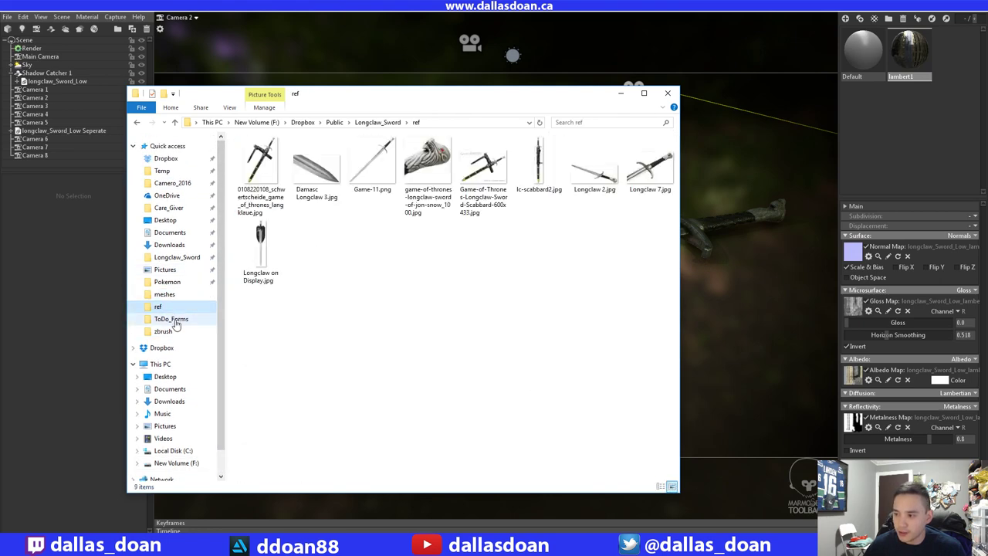
{"action": "left_click", "coordinate": [177, 319]}
{"action": "left_click", "coordinate": [182, 332]}
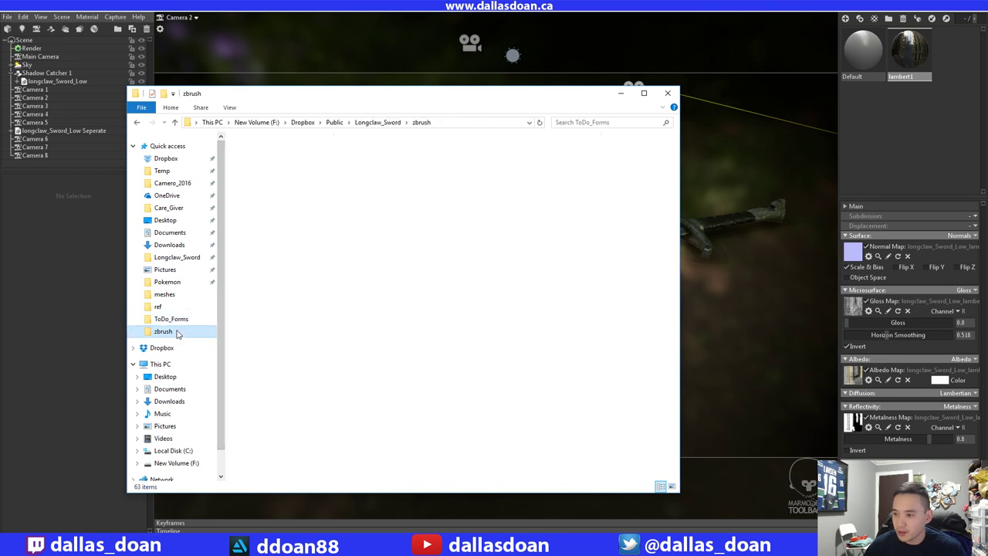
- Go to the Dropbox Public folder, find the SNES folder and open its ref subfolder
{"action": "left_click", "coordinate": [334, 122]}
{"action": "left_click", "coordinate": [323, 322]}
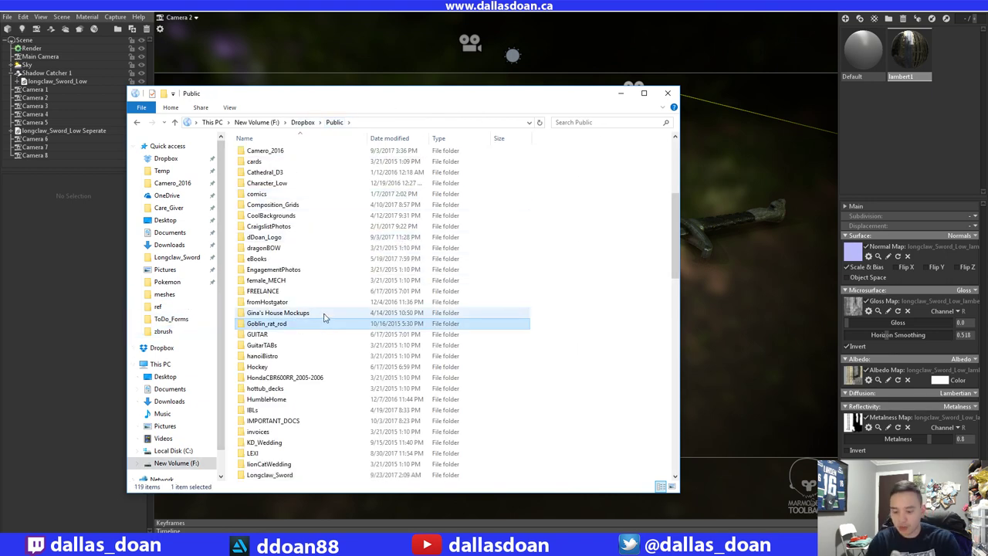
{"action": "type", "text": "snes"}
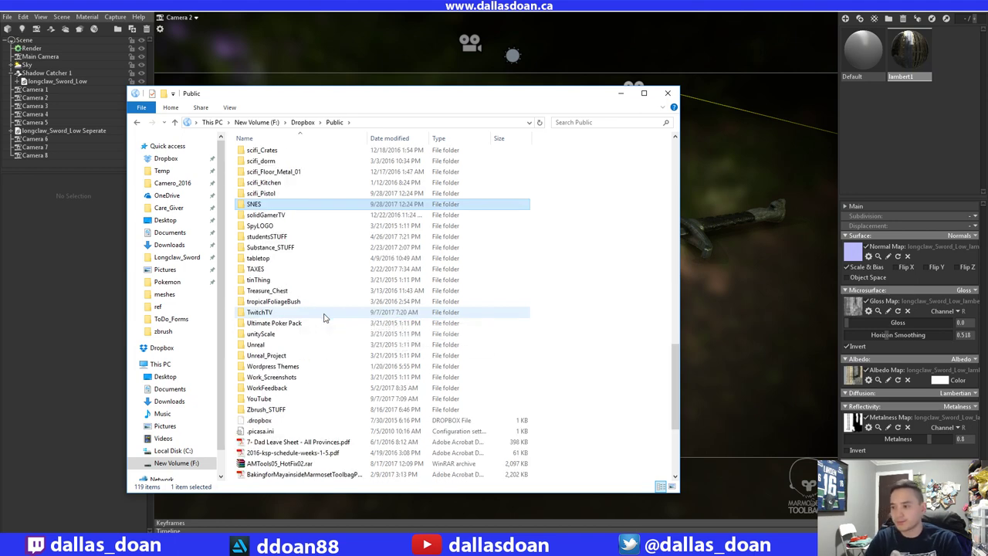
{"action": "key", "text": "Return"}
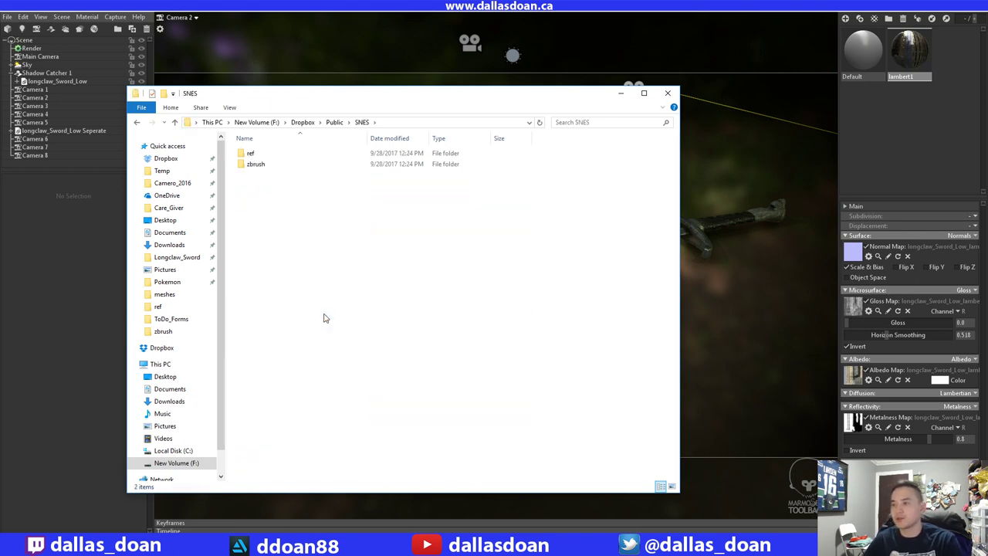
{"action": "double_click", "coordinate": [281, 156]}
- View the front photo of the purple-trimmed SNES console and snes-controller.png, closing each image after viewing
{"action": "double_click", "coordinate": [426, 172]}
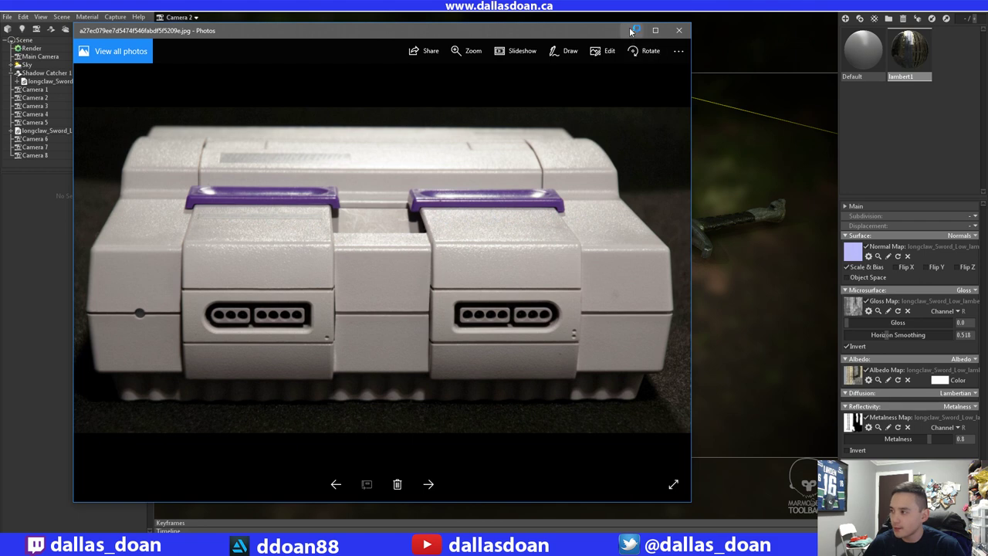
{"action": "left_click", "coordinate": [679, 30]}
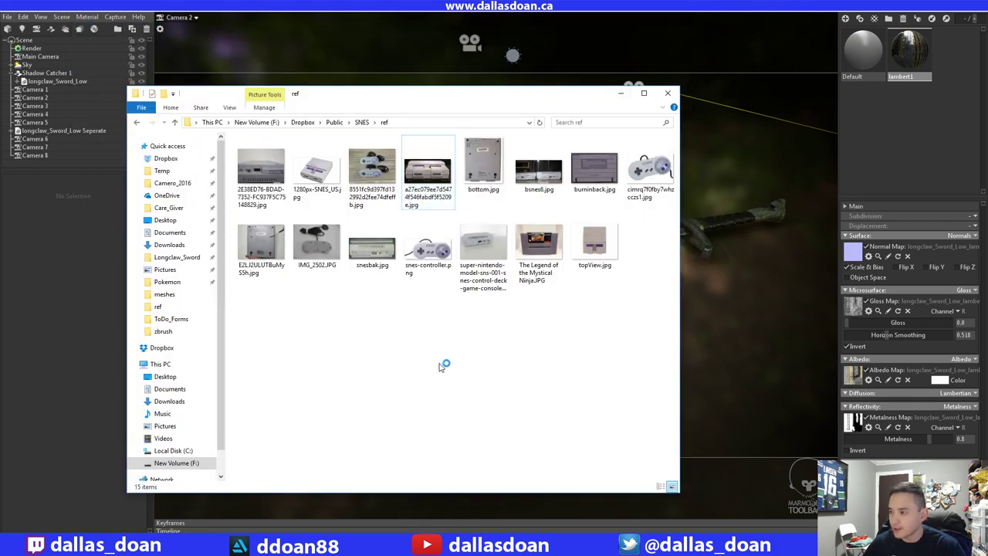
{"action": "double_click", "coordinate": [432, 251]}
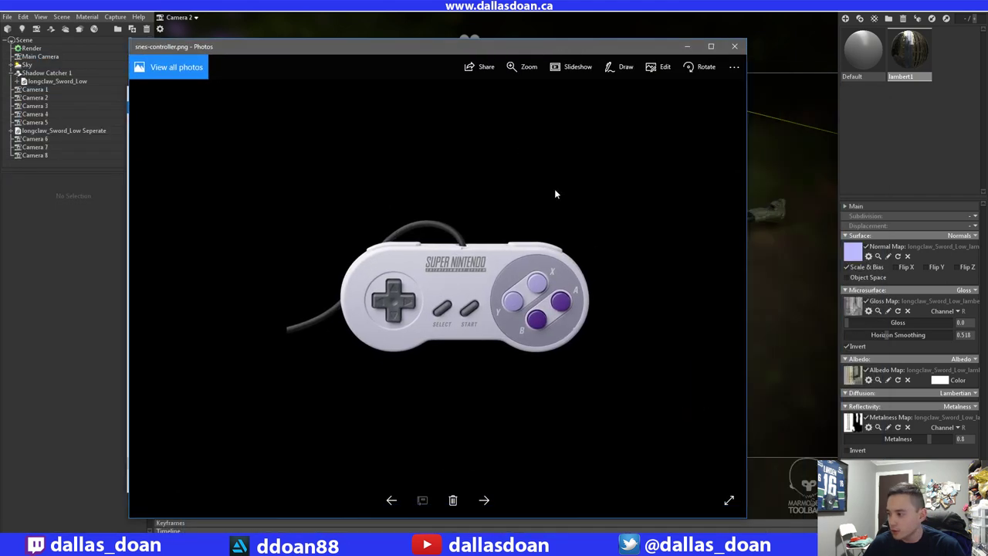
{"action": "left_click", "coordinate": [734, 44]}
- View the cartridge photo The Legend of the Mystical Ninja.JPG and close it
{"action": "double_click", "coordinate": [539, 245]}
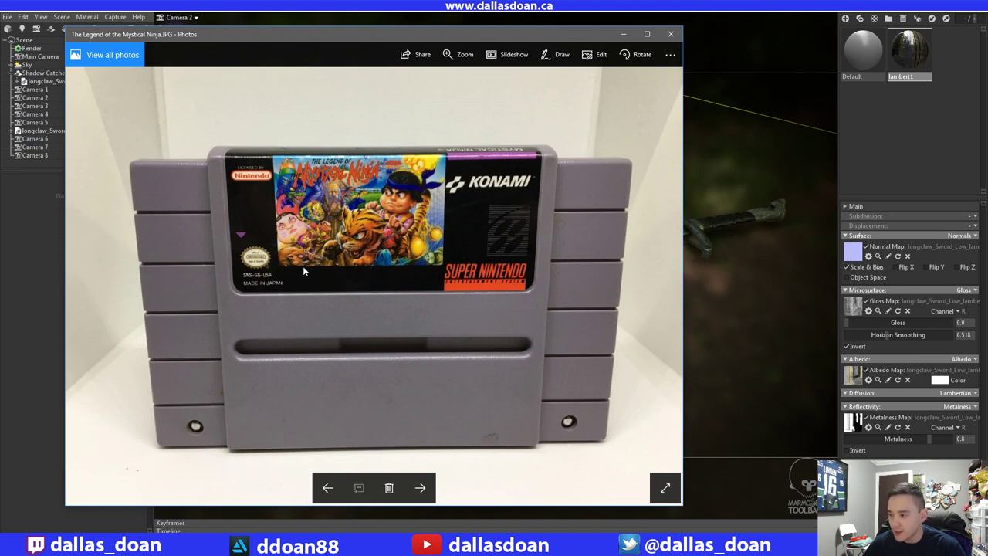
{"action": "left_click_drag", "start_coordinate": [348, 34], "coordinate": [415, 37]}
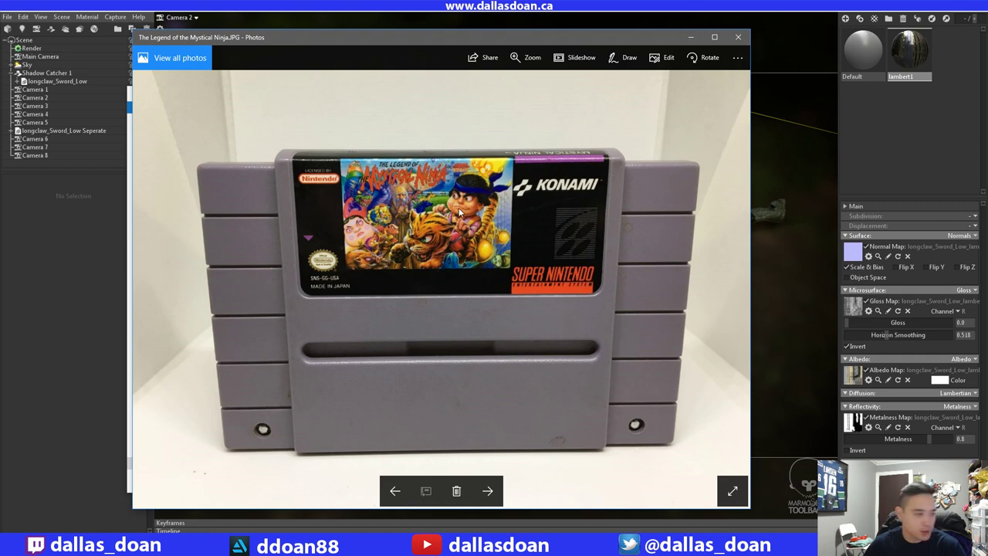
{"action": "left_click_drag", "start_coordinate": [462, 31], "coordinate": [413, 49]}
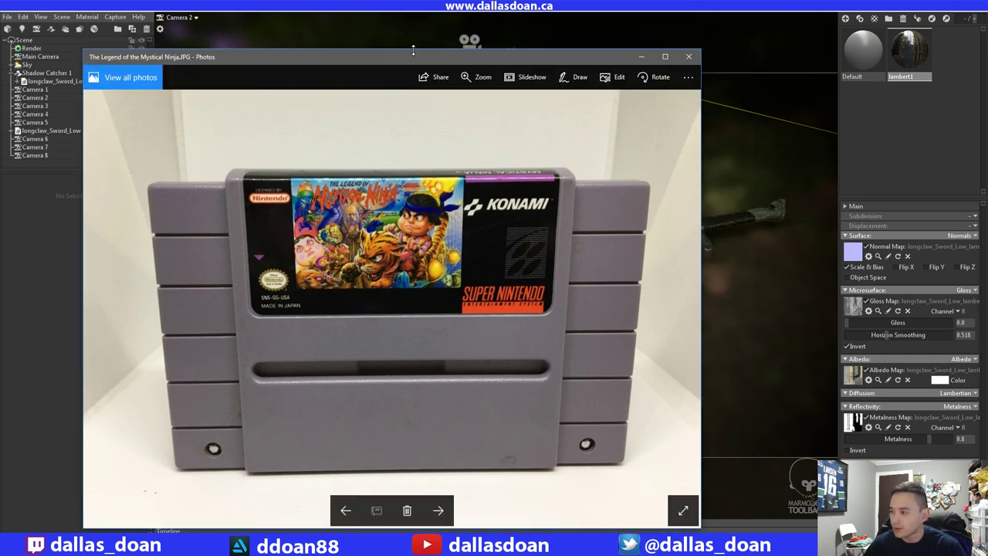
{"action": "left_click", "coordinate": [688, 56]}
- Deselect the reference image and move the File Explorer window away from the sword scene
{"action": "left_click_drag", "start_coordinate": [494, 101], "coordinate": [476, 100]}
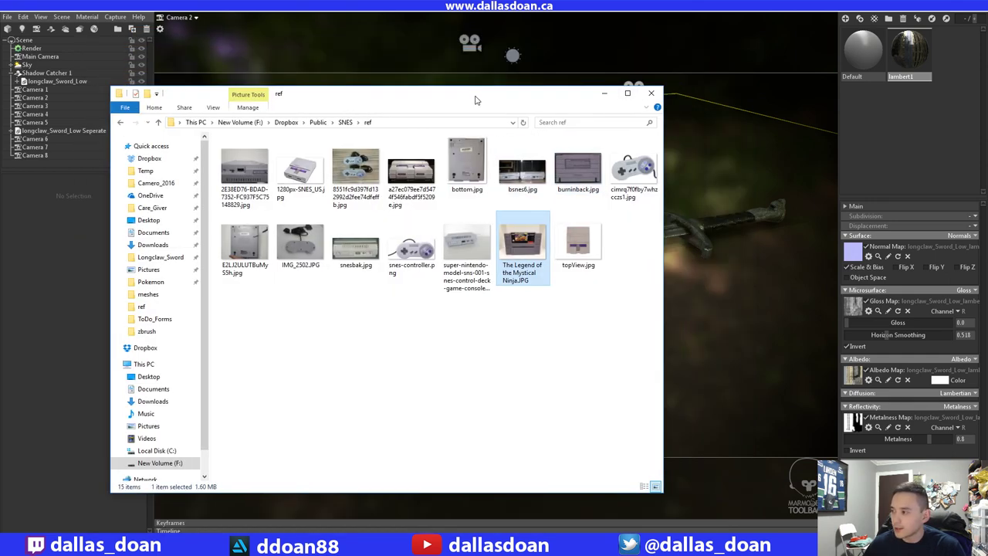
{"action": "left_click", "coordinate": [429, 358]}
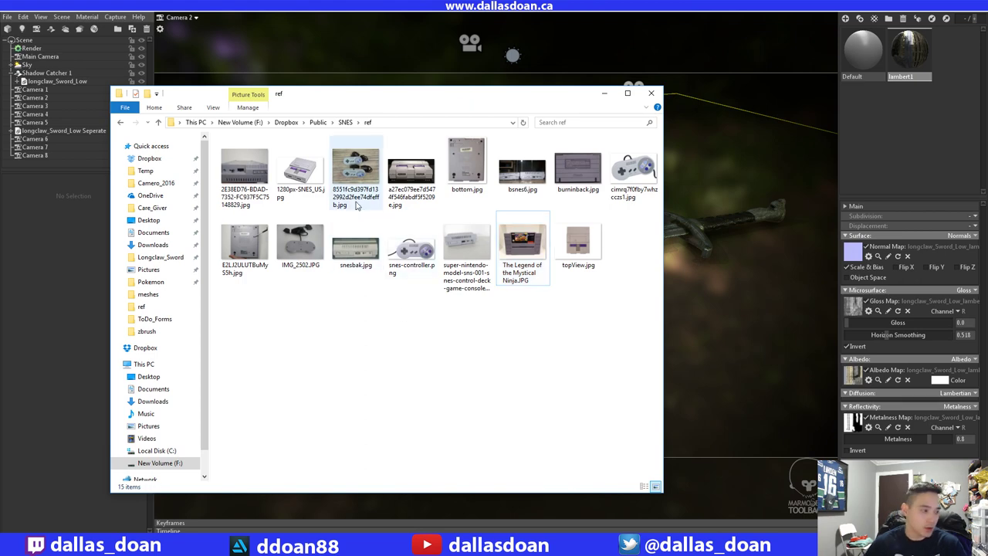
{"action": "left_click_drag", "start_coordinate": [427, 93], "coordinate": [0, 124]}
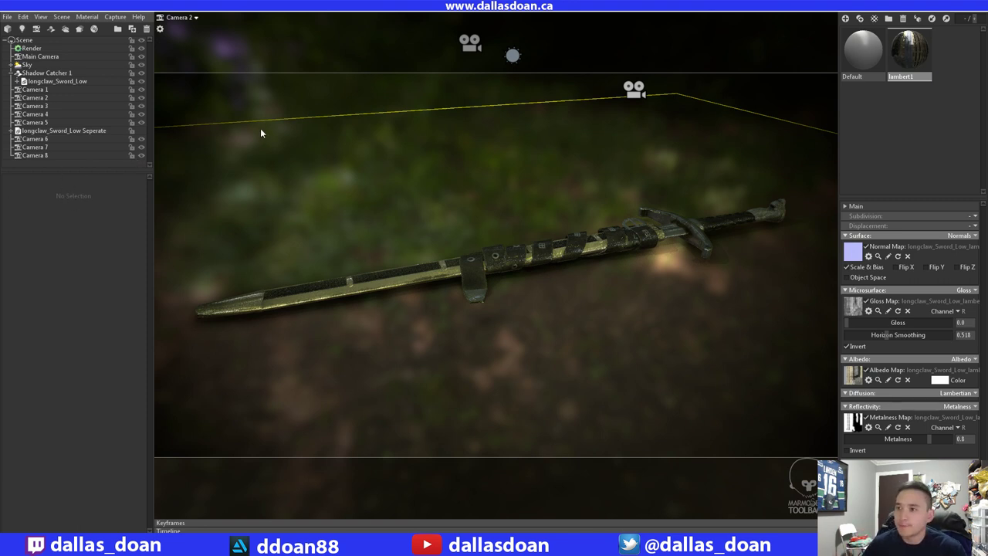
- Switch the viewport to Camera 3 and capture its view as an image opened for viewing
{"action": "left_click", "coordinate": [188, 18]}
{"action": "left_click", "coordinate": [245, 45]}
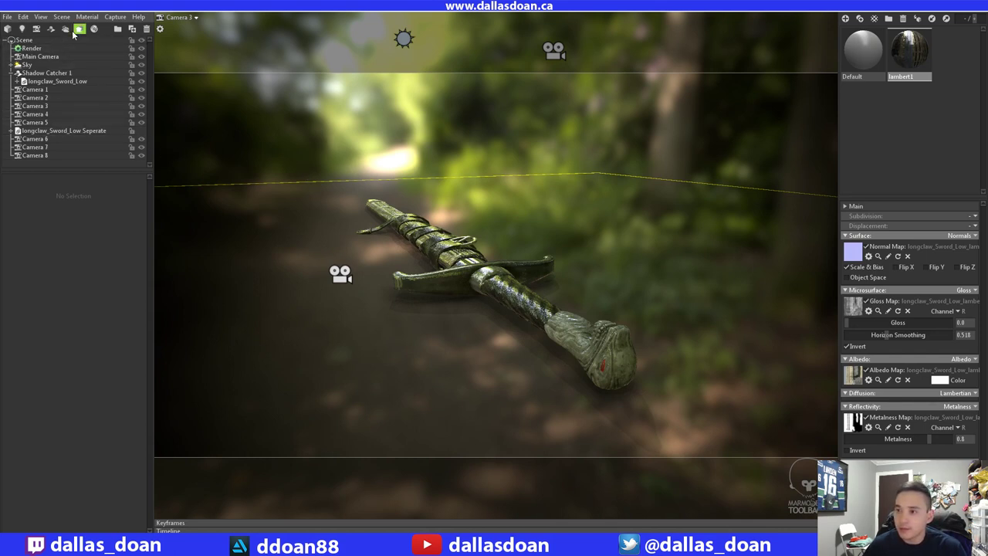
{"action": "left_click", "coordinate": [114, 18]}
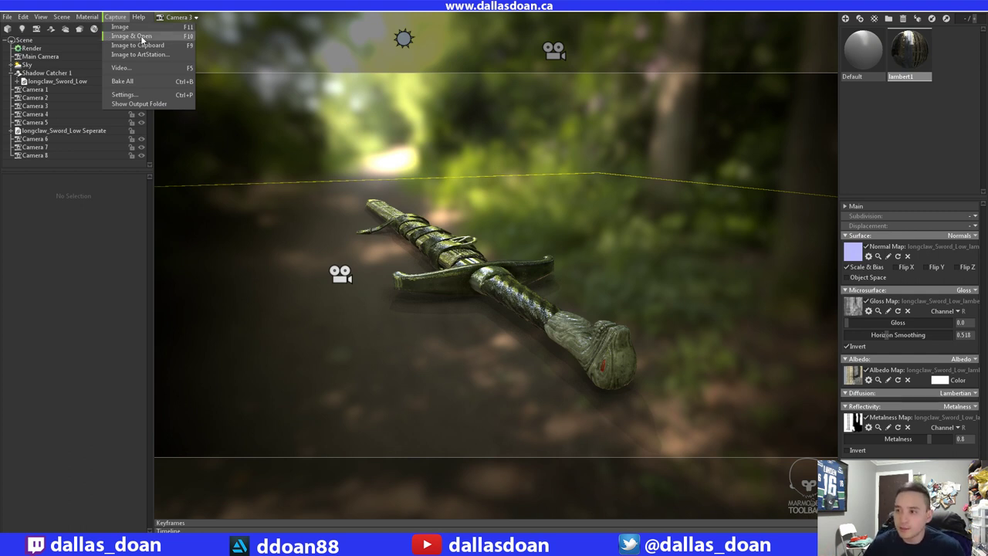
{"action": "left_click", "coordinate": [142, 36]}
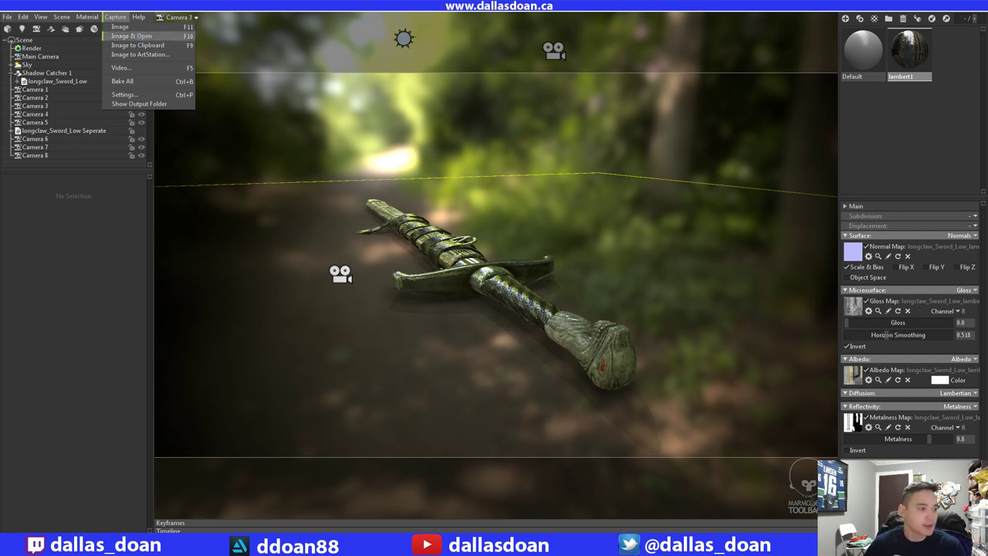